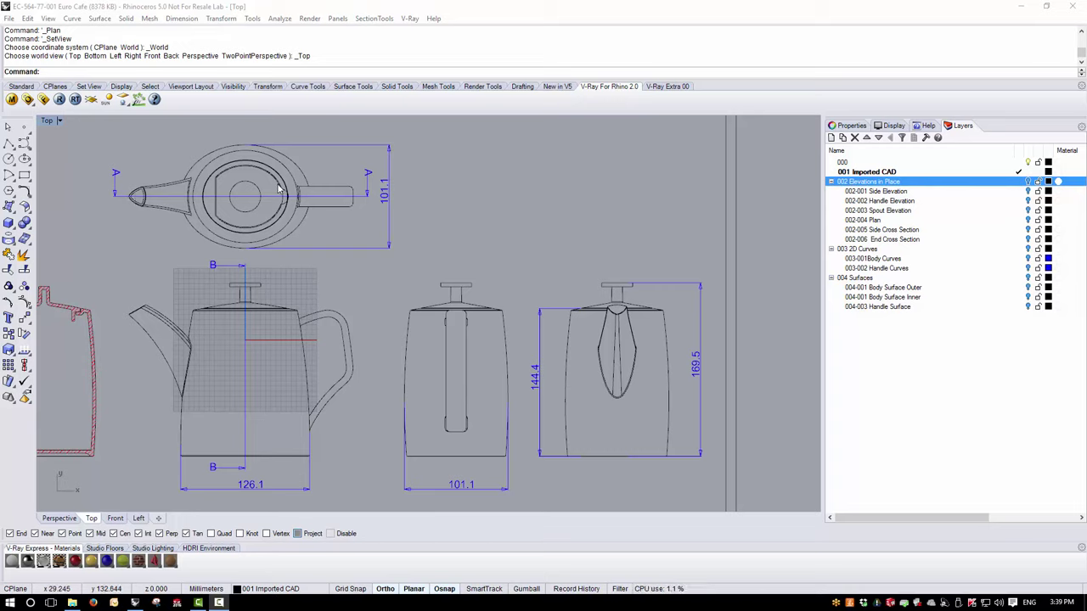
Make the 002-001 Side Elevation layer current with 001 Imported CAD hidden, and set the viewport to the Left view.
left_click(1018, 191)
left_click(1027, 171)
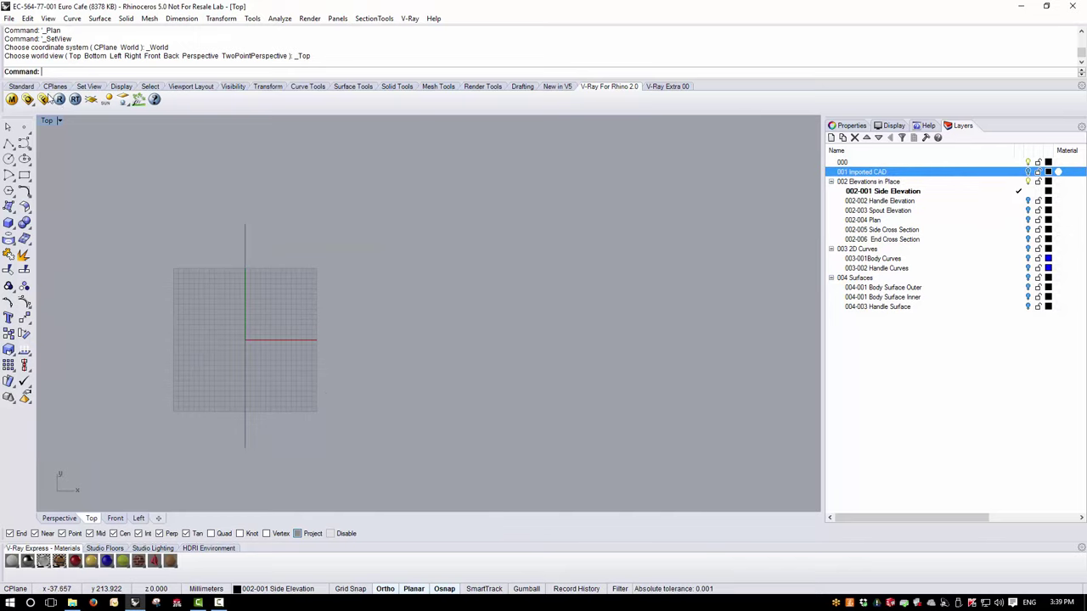
left_click(60, 121)
mouse_move(98, 352)
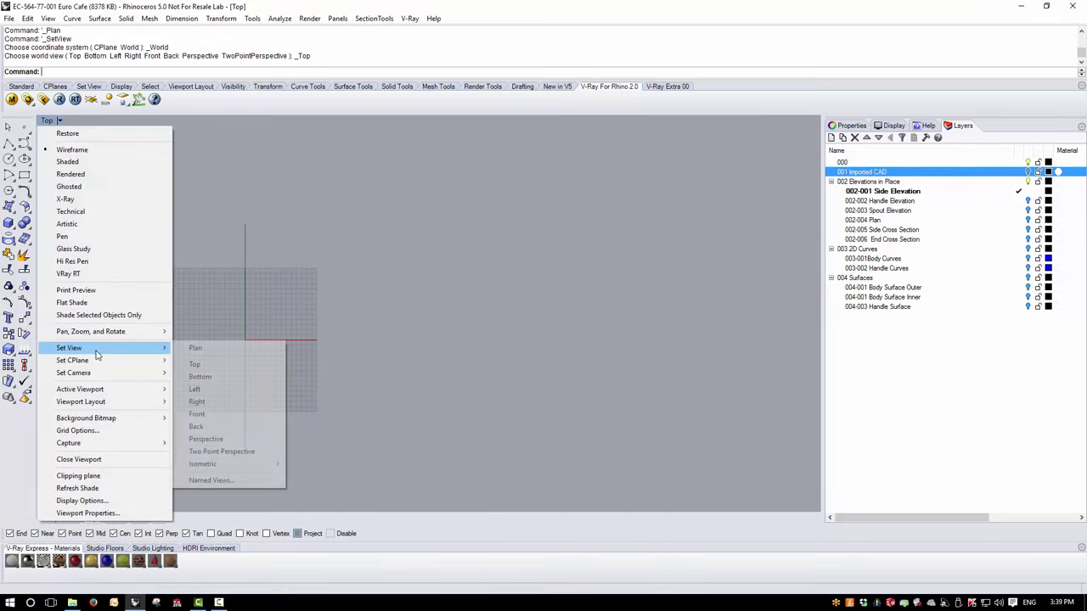
left_click(208, 388)
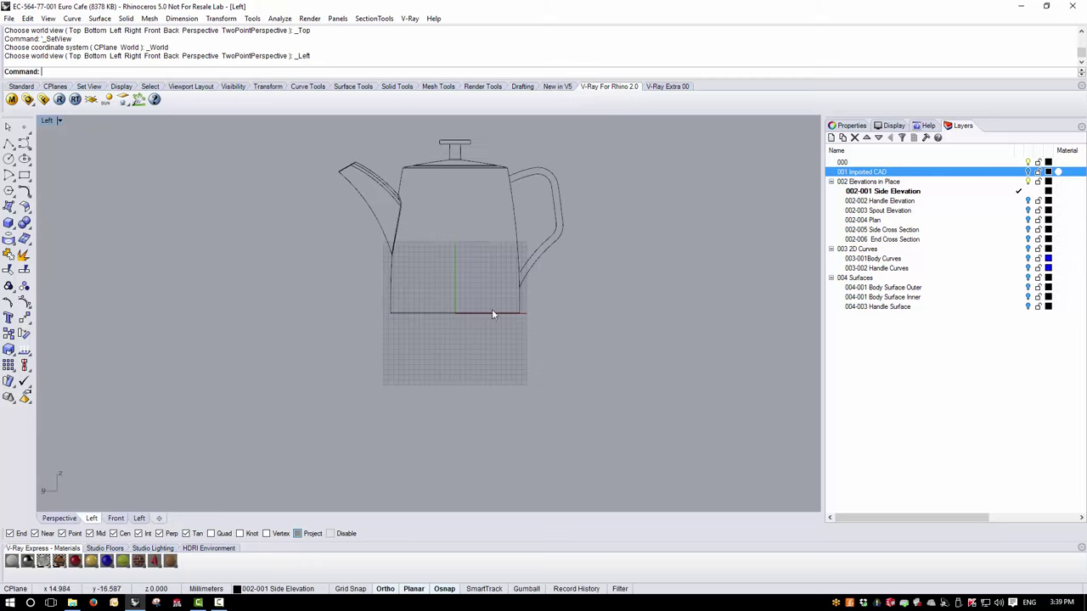
scroll(477, 222, "up", 5)
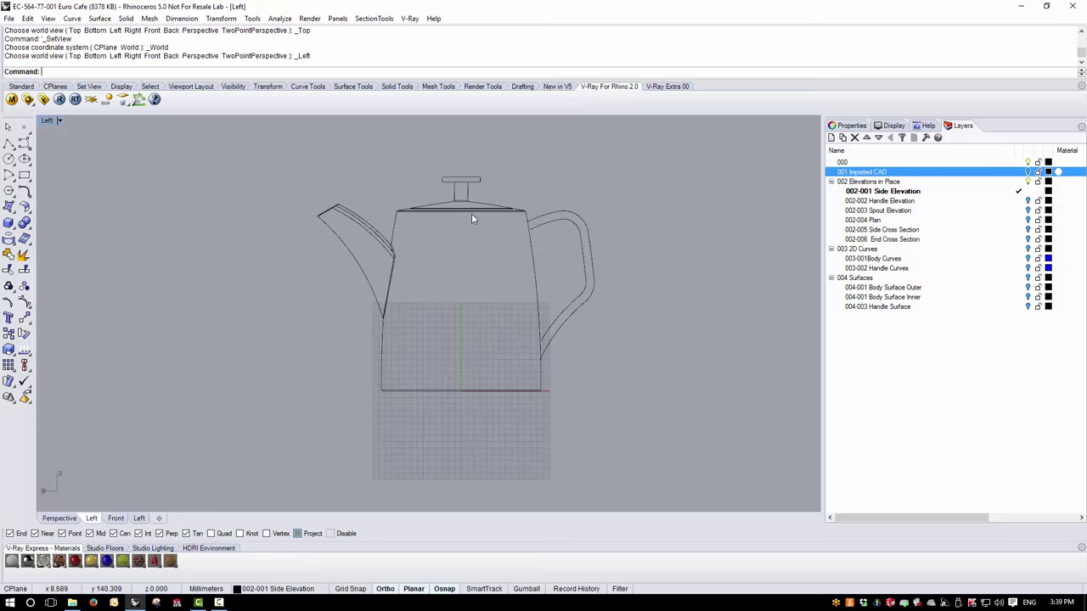
Turn on the 003 2D Curves layer and add a blue sublayer under it named 003-003 Spot Curves.
left_click(1026, 249)
right_click_drag(734, 321, 718, 350)
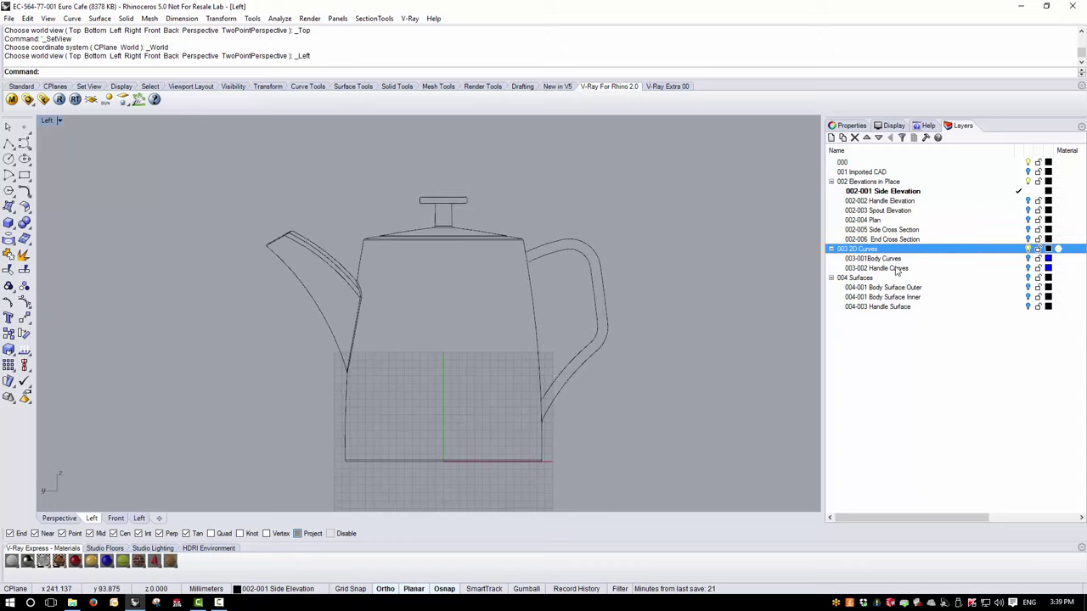
left_click(882, 268)
left_click(831, 138)
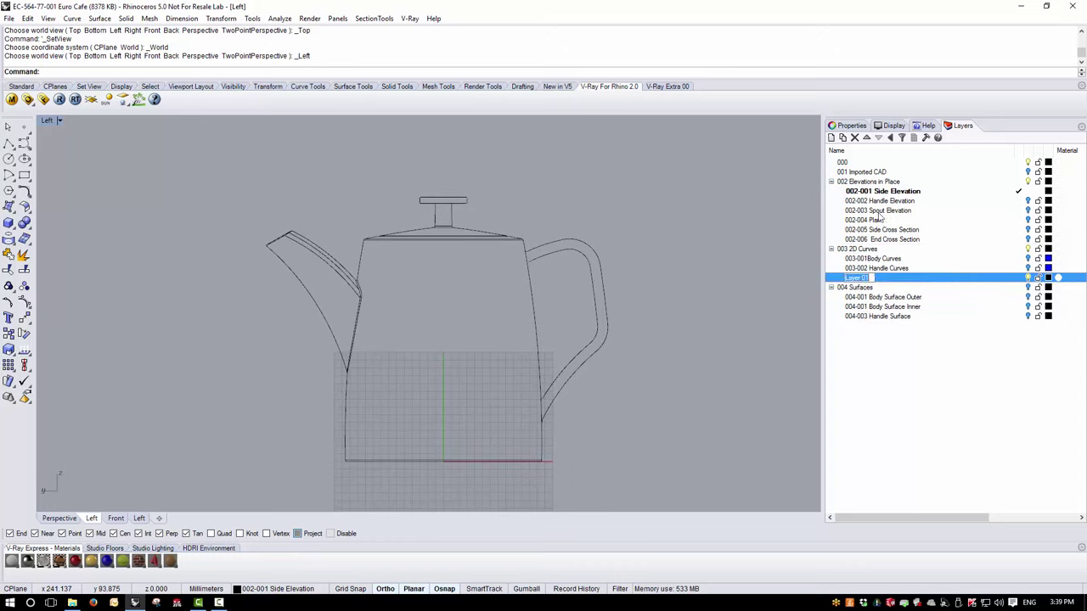
type("00")
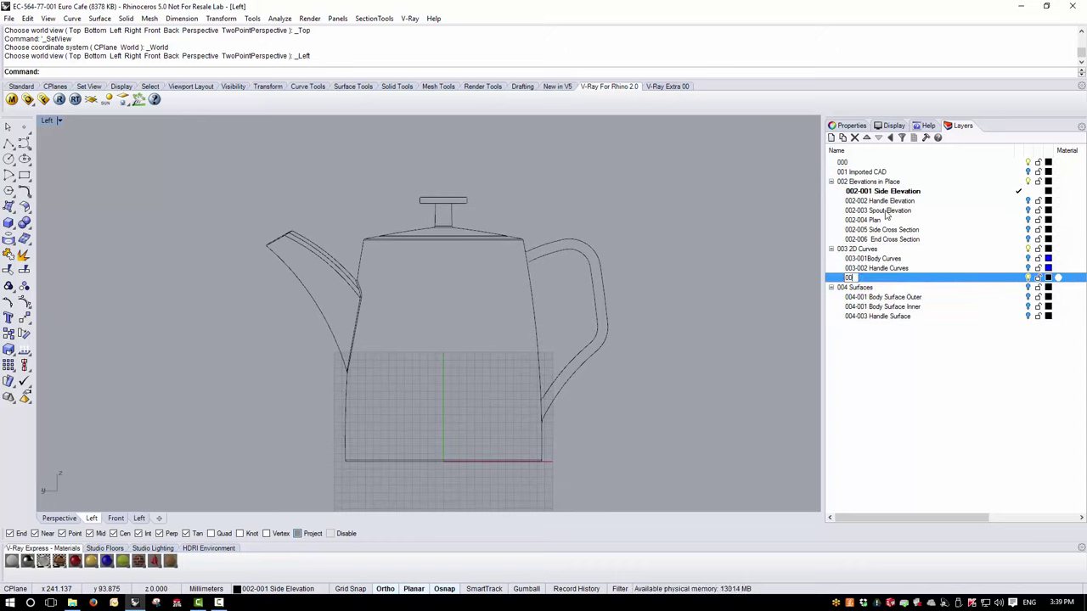
type("3-003 Spo")
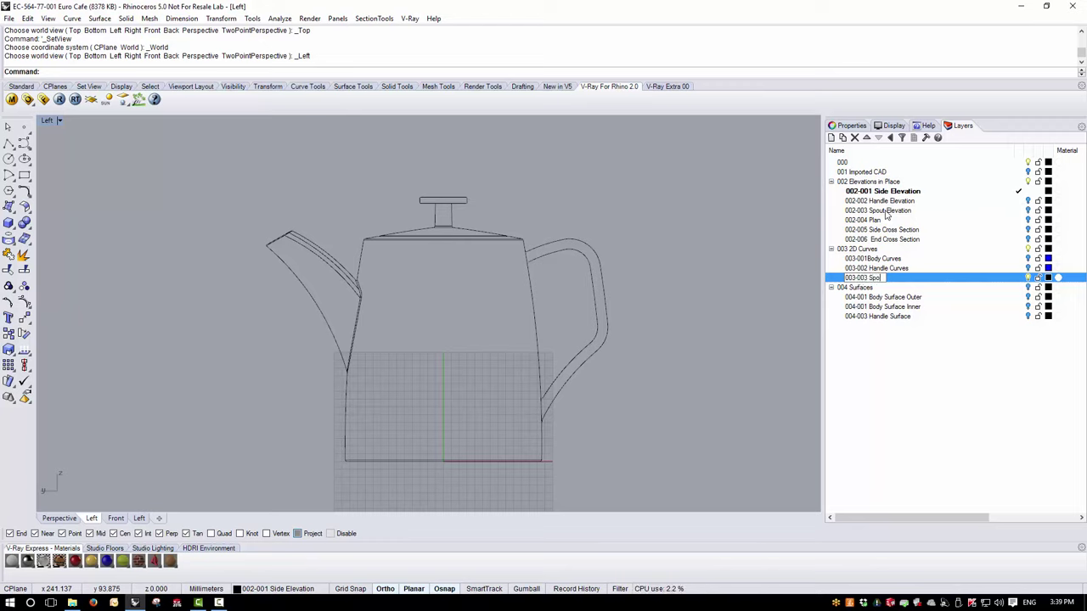
type("t Curves")
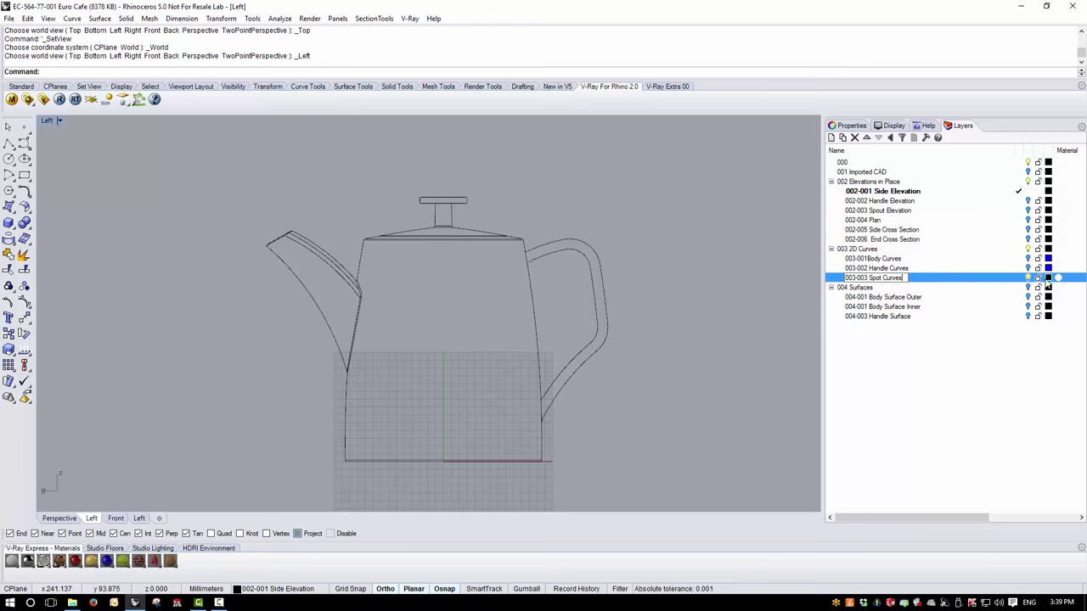
left_click(1047, 281)
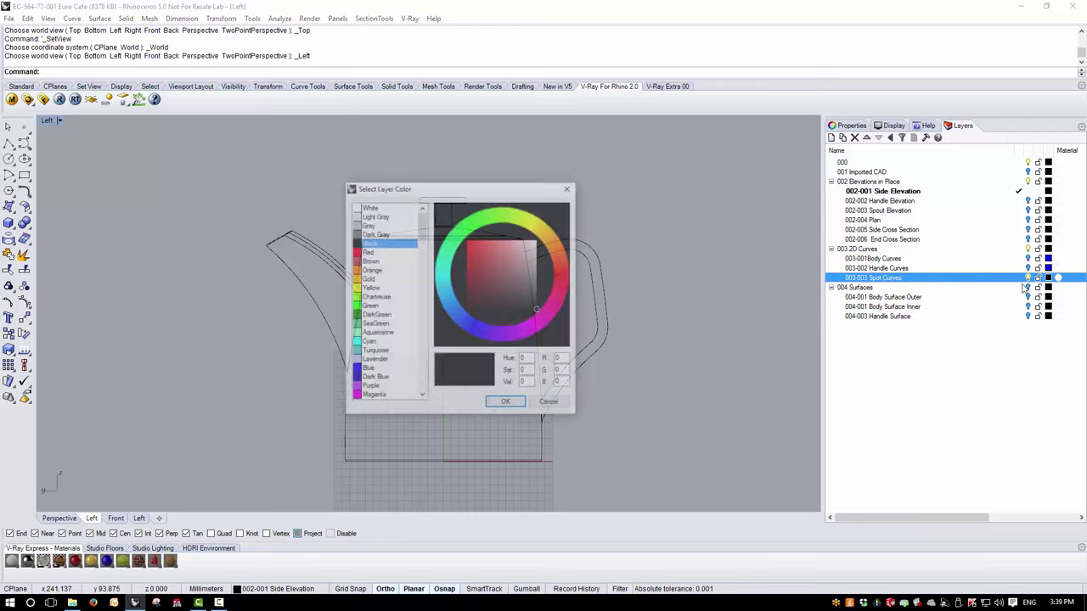
left_click(369, 371)
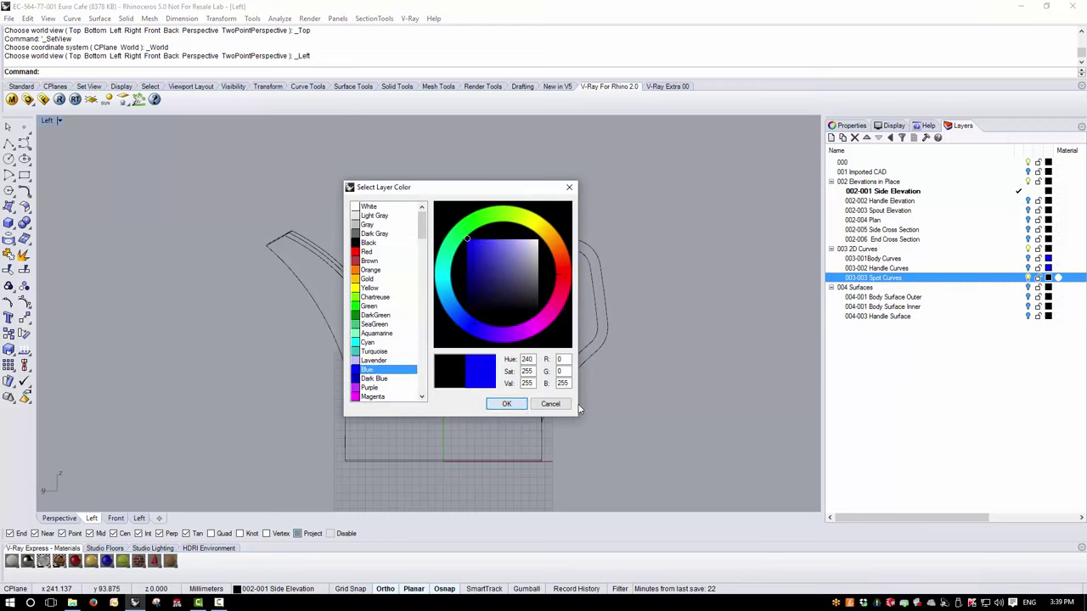
left_click(506, 404)
Make the 003-003 Spot Curves layer current and lock the 002-001 Side Elevation layer.
left_click(1019, 277)
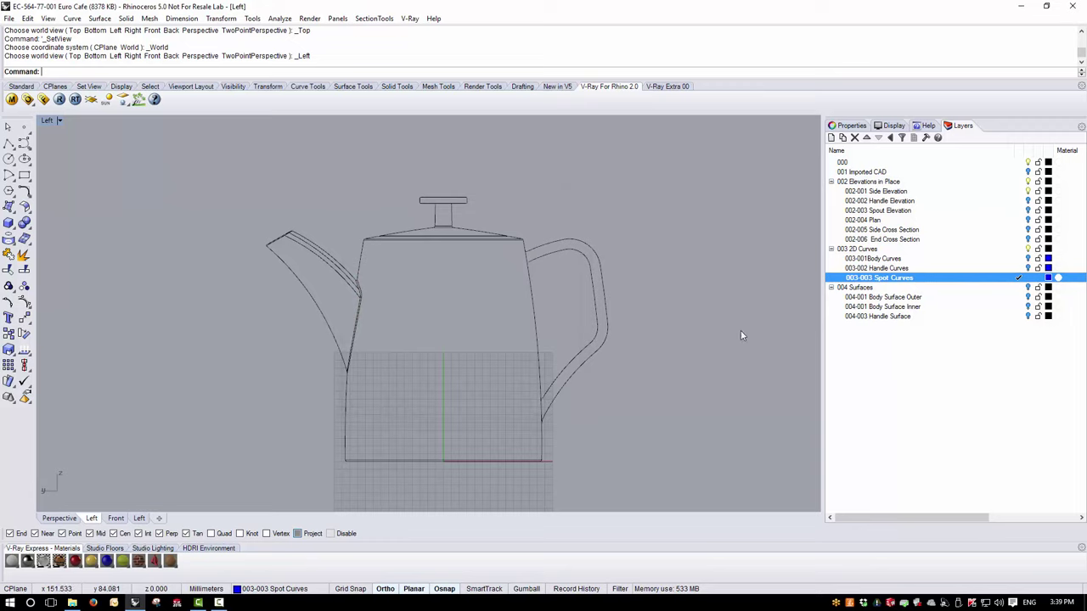
left_click(1038, 193)
scroll(307, 262, "up", 3)
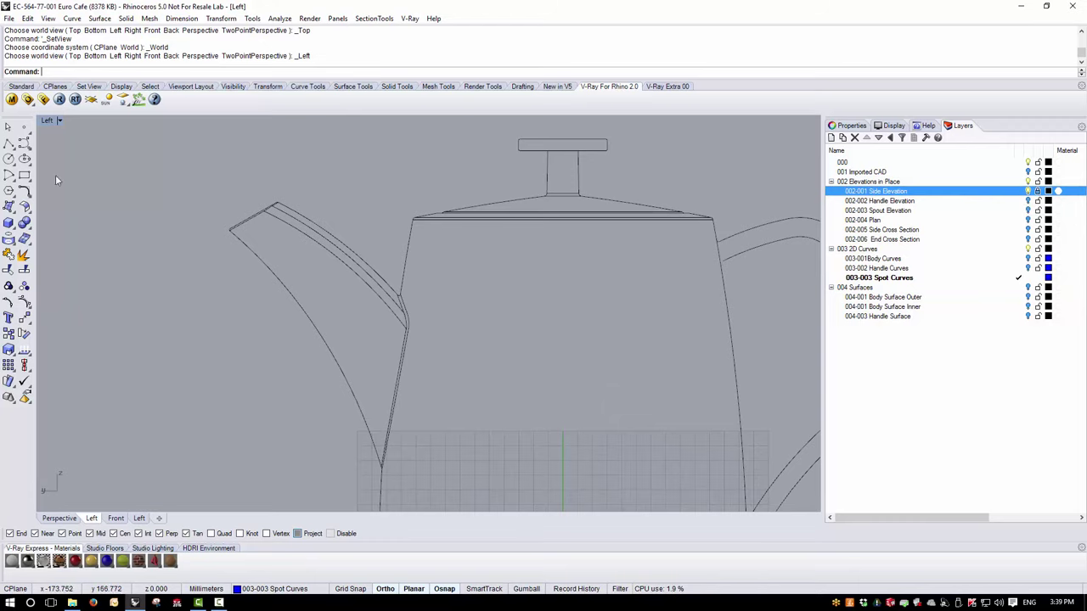
left_click(25, 148)
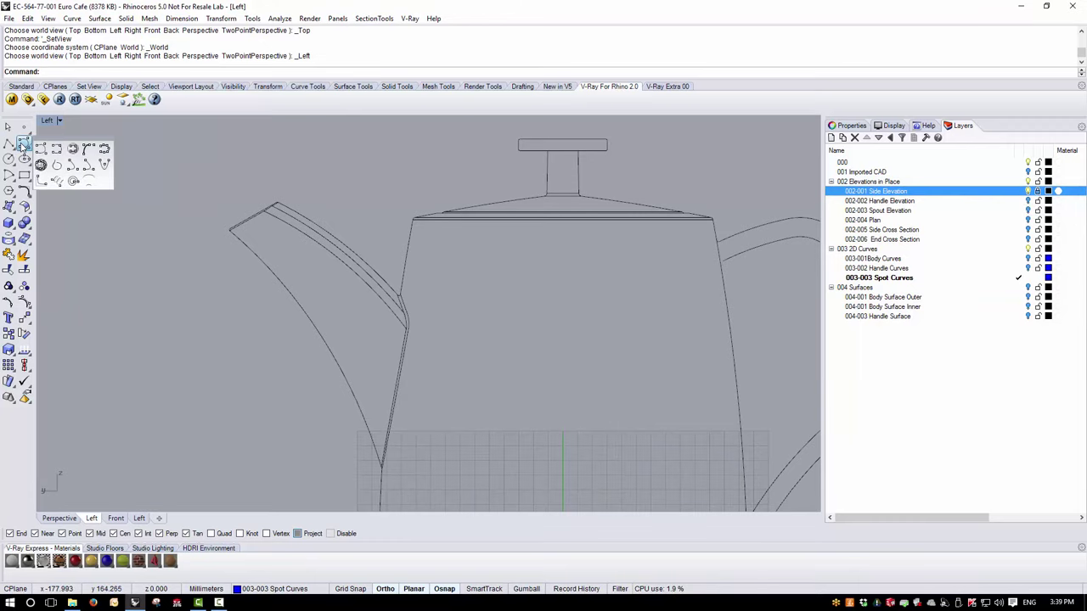
left_click(72, 150)
scroll(340, 226, "up", 2)
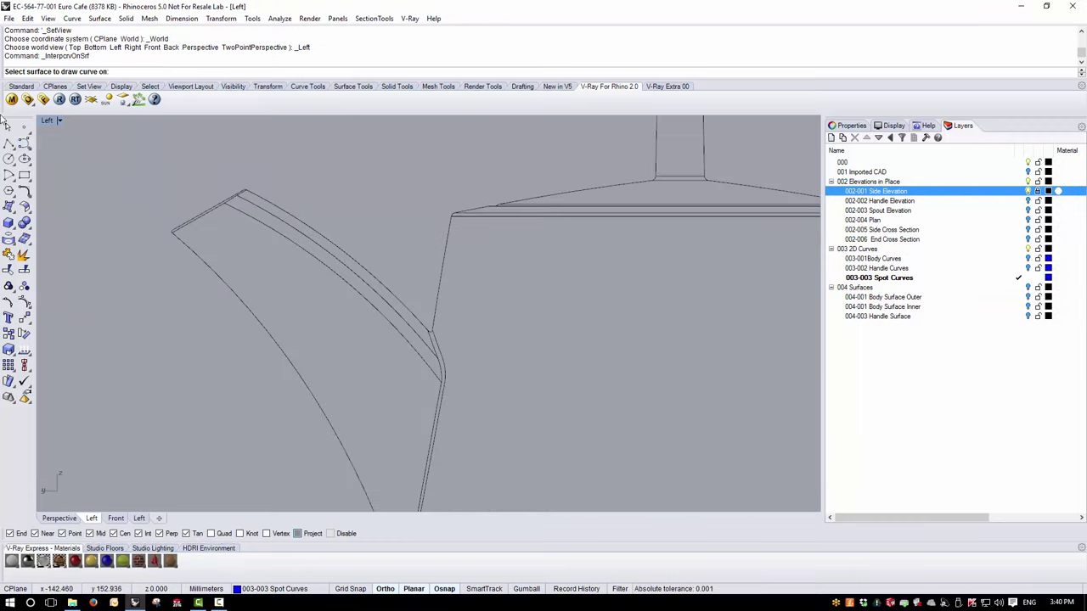
Trace the spout's upper edge with a degree 3 interpolated curve through three points, starting near the tip and ending near the body.
left_click(24, 146)
left_click(51, 150)
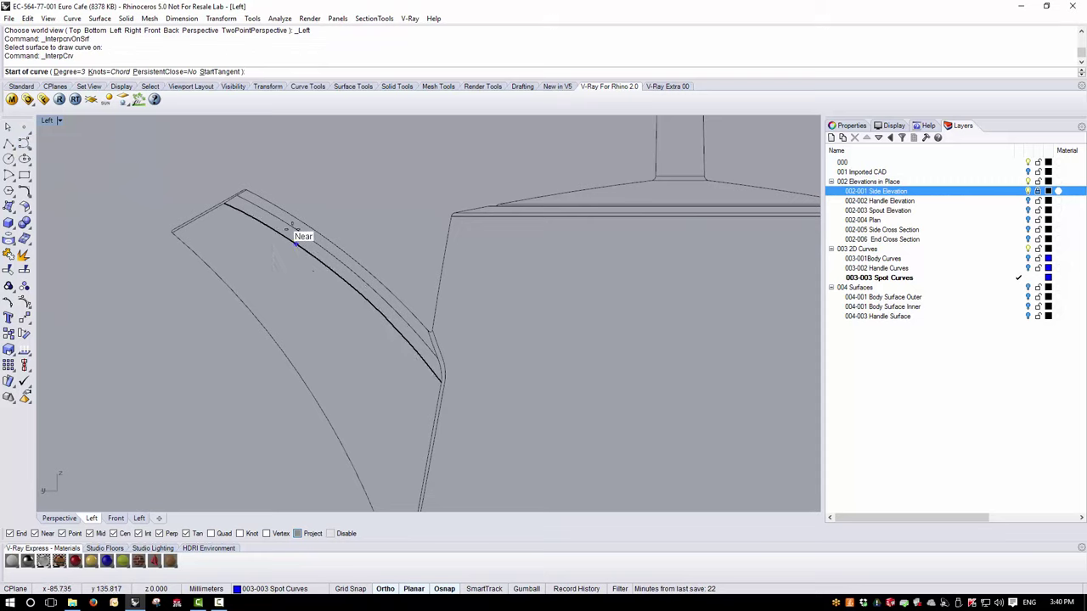
scroll(255, 191, "up", 3)
left_click(235, 177)
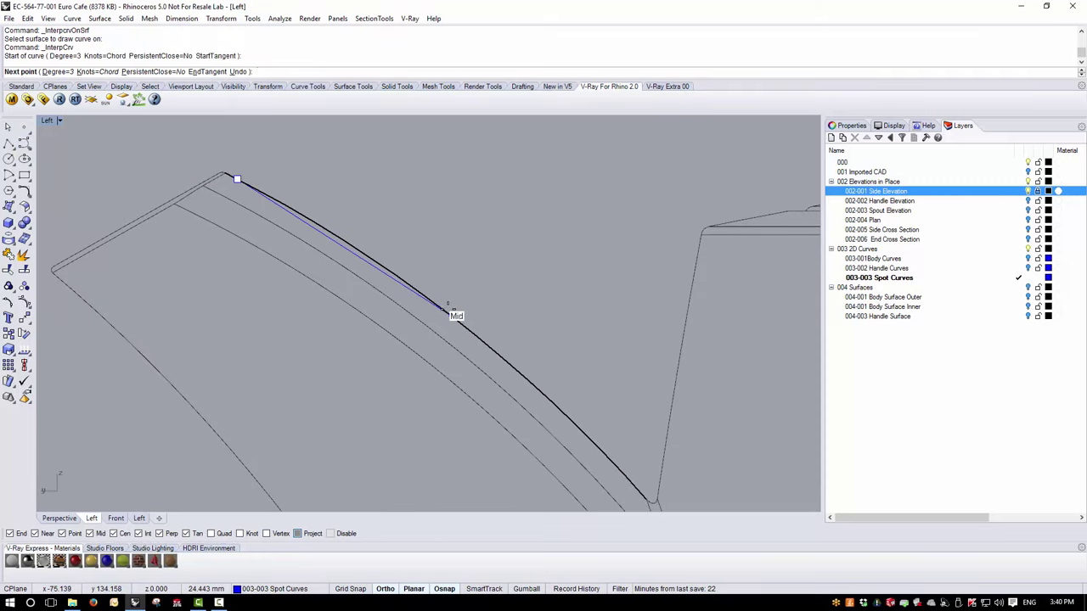
left_click(455, 313)
scroll(455, 312, "down", 3)
scroll(544, 399, "up", 2)
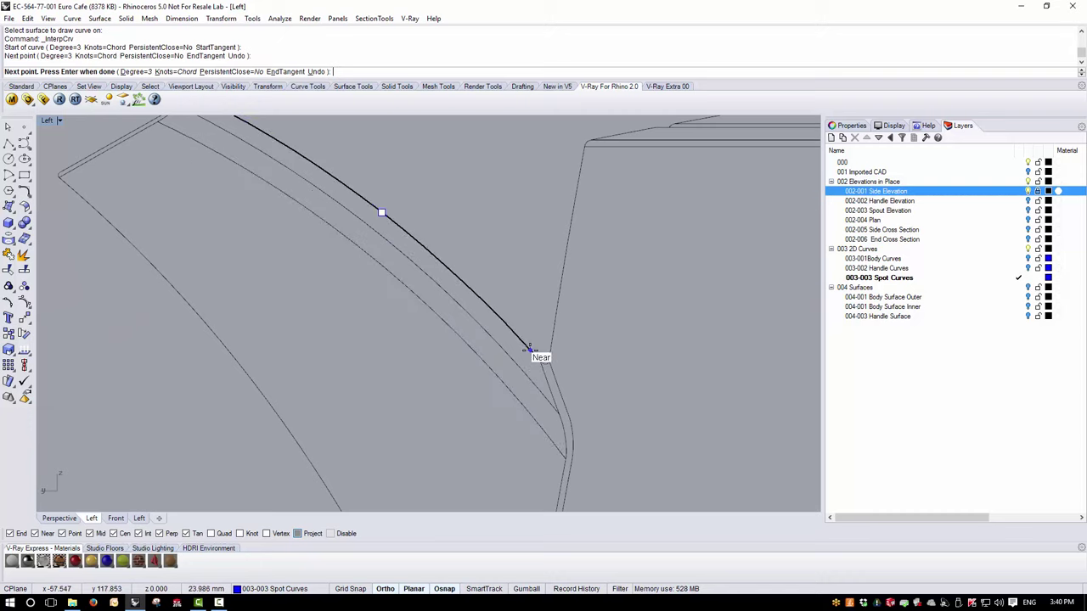
left_click(529, 347)
key("Return")
Trace the spout's lower edge with a three-point interpolated curve, starting near the tip and ending just above the body joint.
scroll(368, 342, "down", 2)
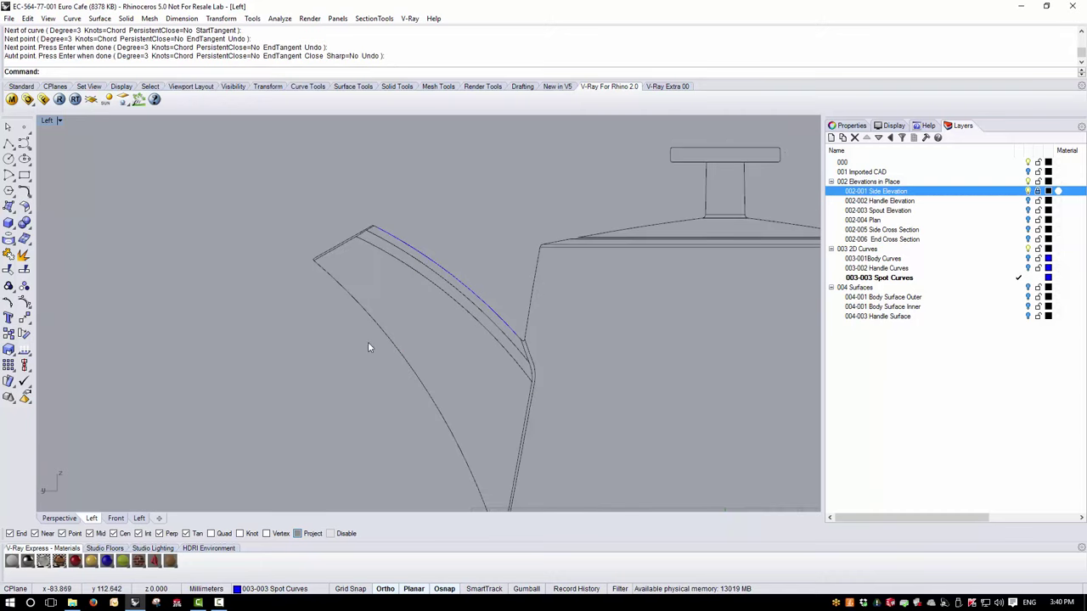
right_click(366, 287)
left_click(318, 268)
scroll(321, 267, "down", 3)
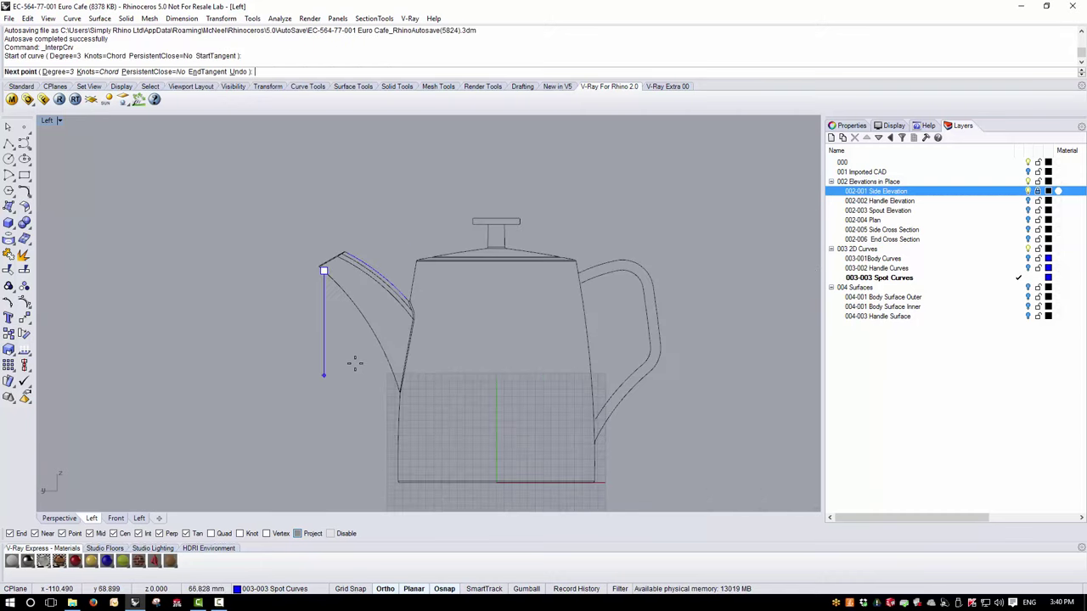
left_click(368, 323)
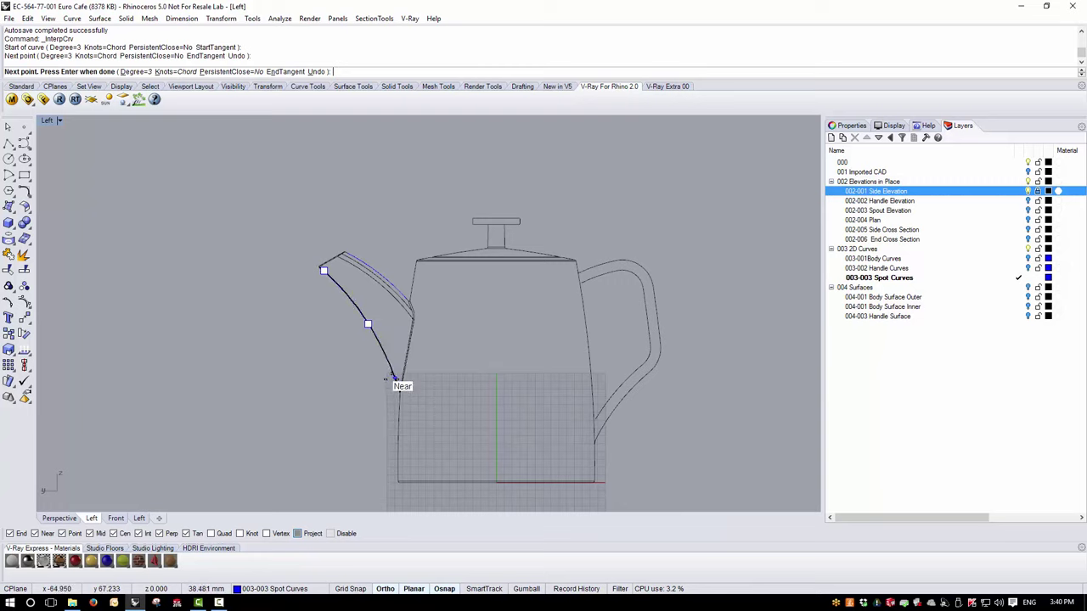
left_click(399, 385)
key("Return")
scroll(365, 306, "up", 3)
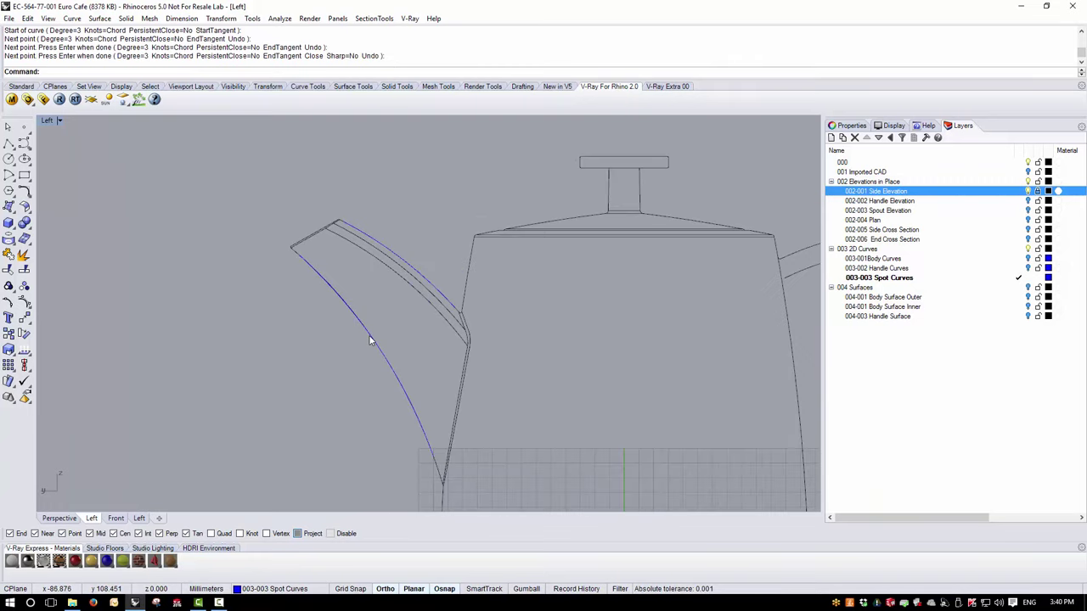
left_click(370, 340)
scroll(351, 314, "down", 2)
scroll(335, 271, "up", 3)
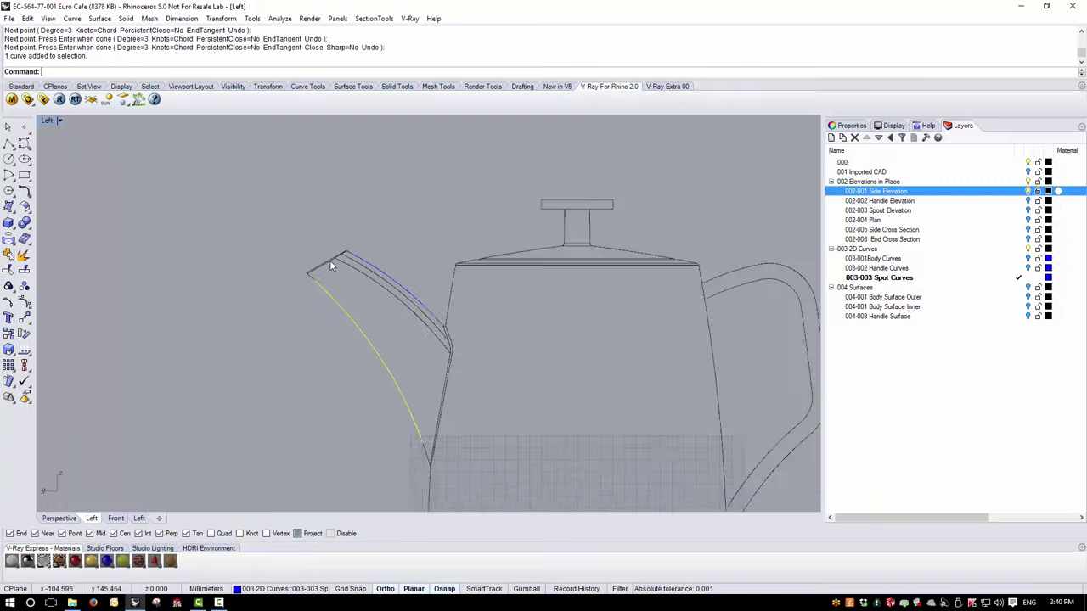
left_click(391, 219)
Extend both spout curves by arc beyond the spout tip, the upper one about 15.5 mm and the lower one about 15 mm.
left_click(72, 18)
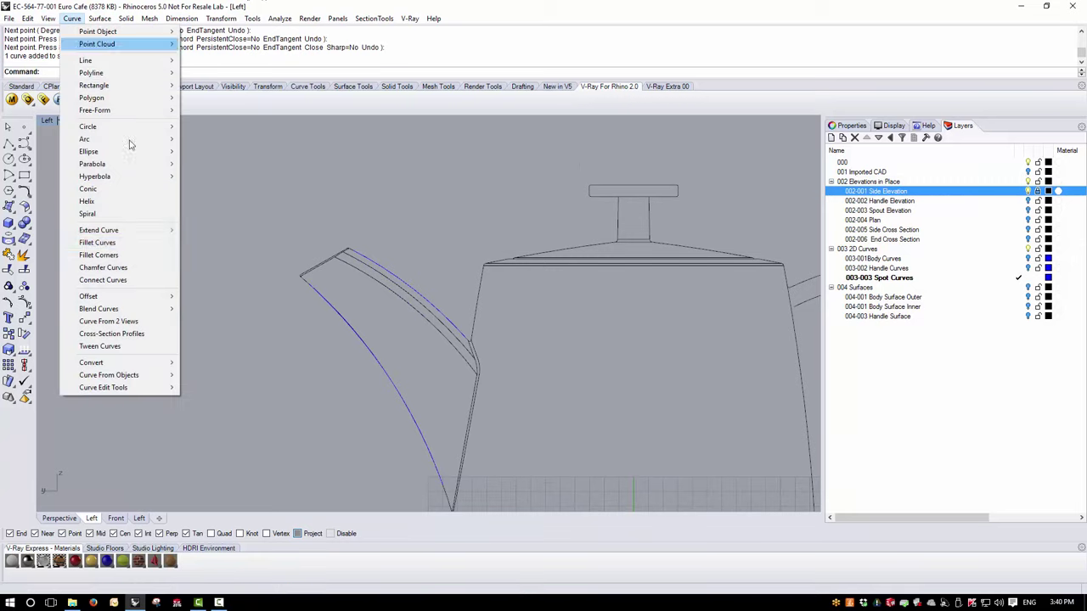
mouse_move(128, 233)
left_click(216, 255)
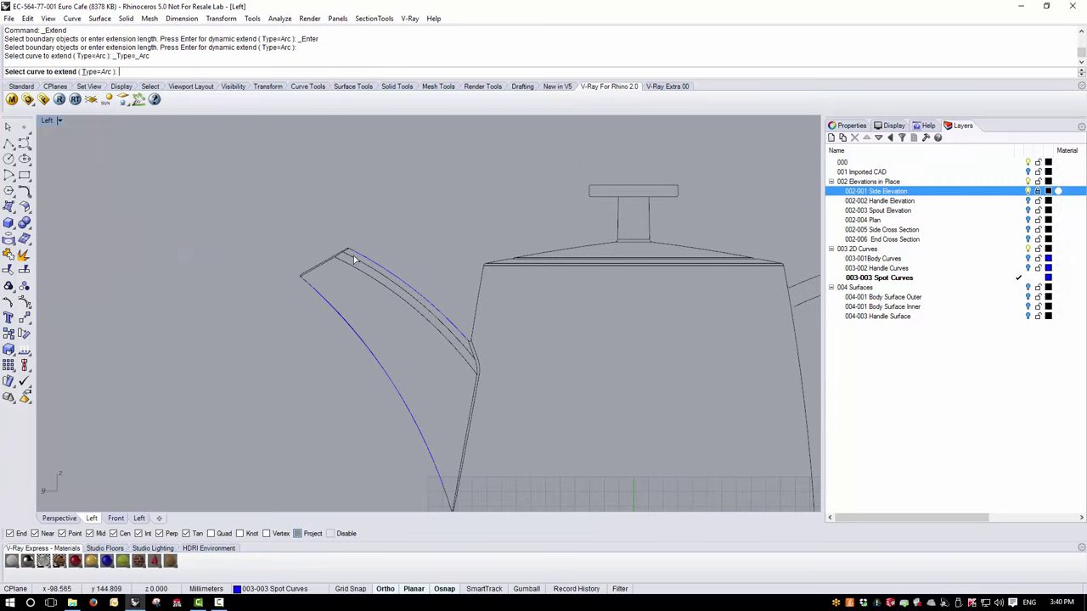
left_click(357, 260)
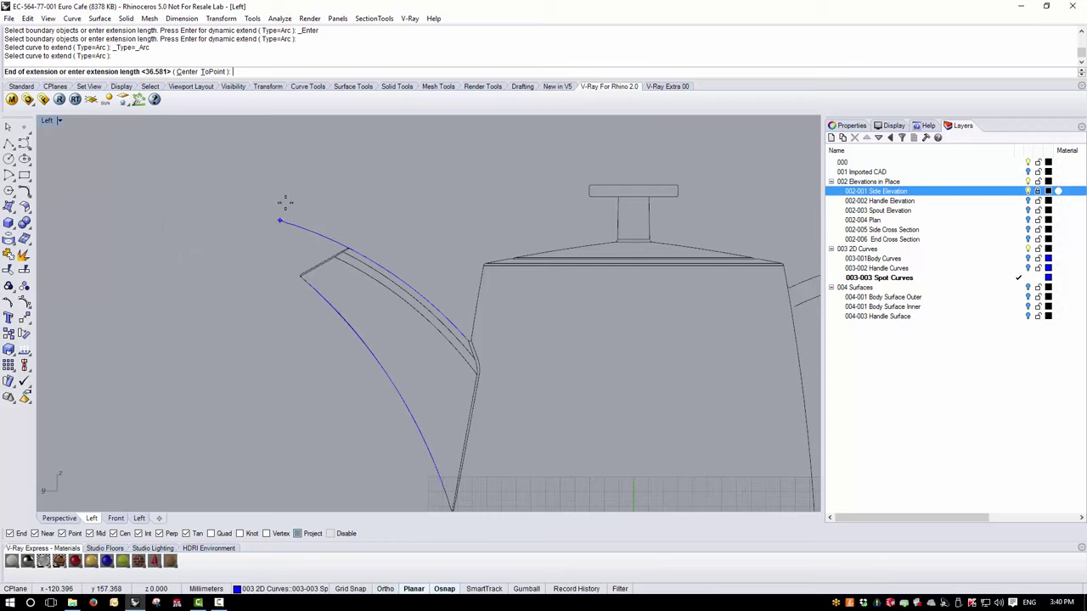
left_click(311, 231)
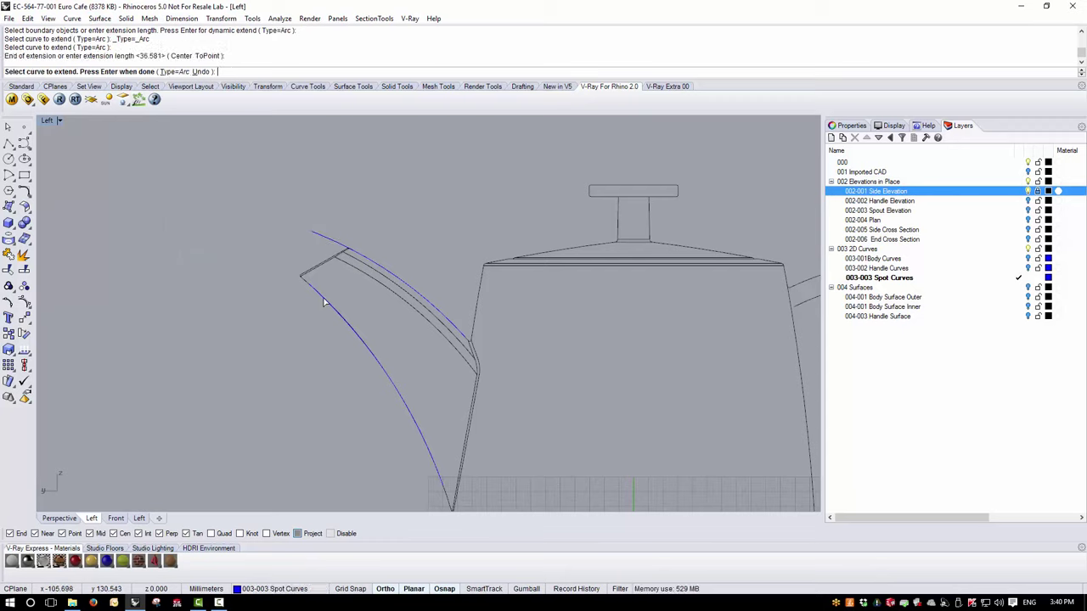
left_click(322, 301)
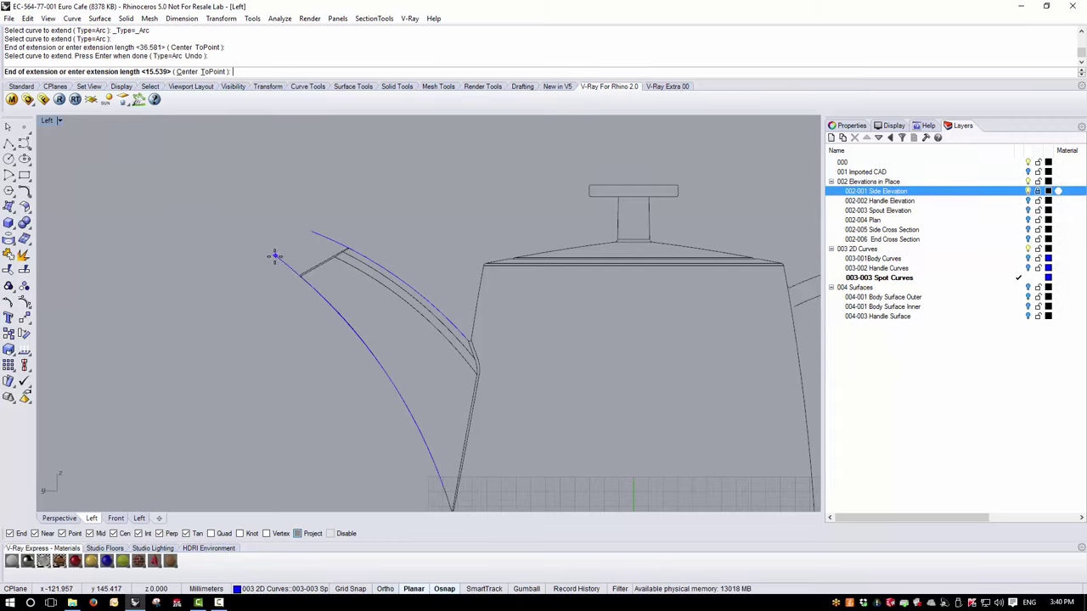
left_click(274, 257)
Extend the body ends of both spout curves by arc into the pot, the upper one about 63 mm and the lower one about 18 mm.
scroll(373, 338, "down", 3)
scroll(381, 311, "up", 2)
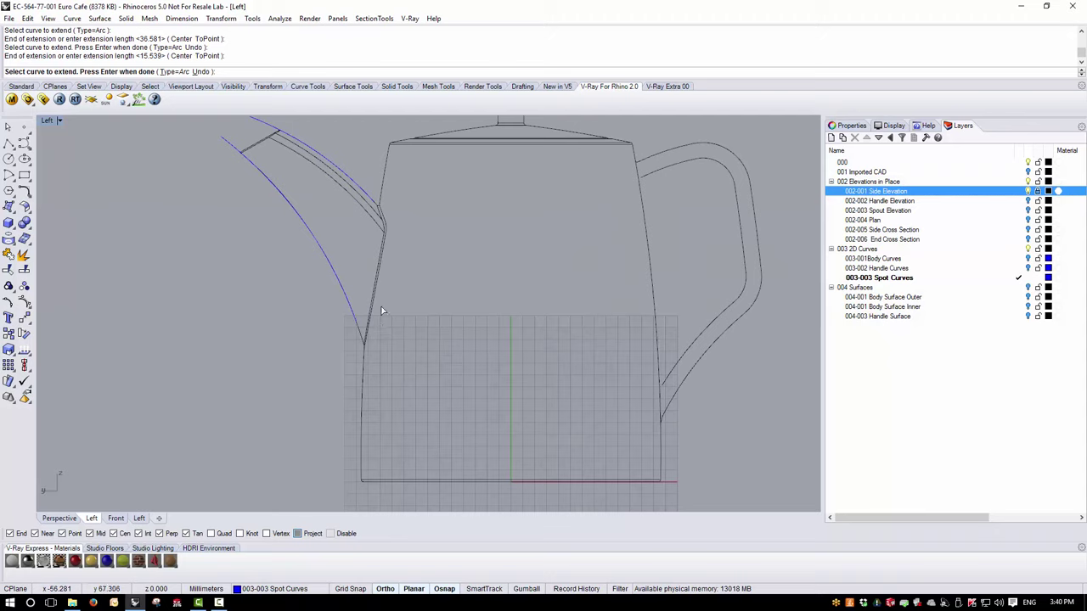
left_click(372, 199)
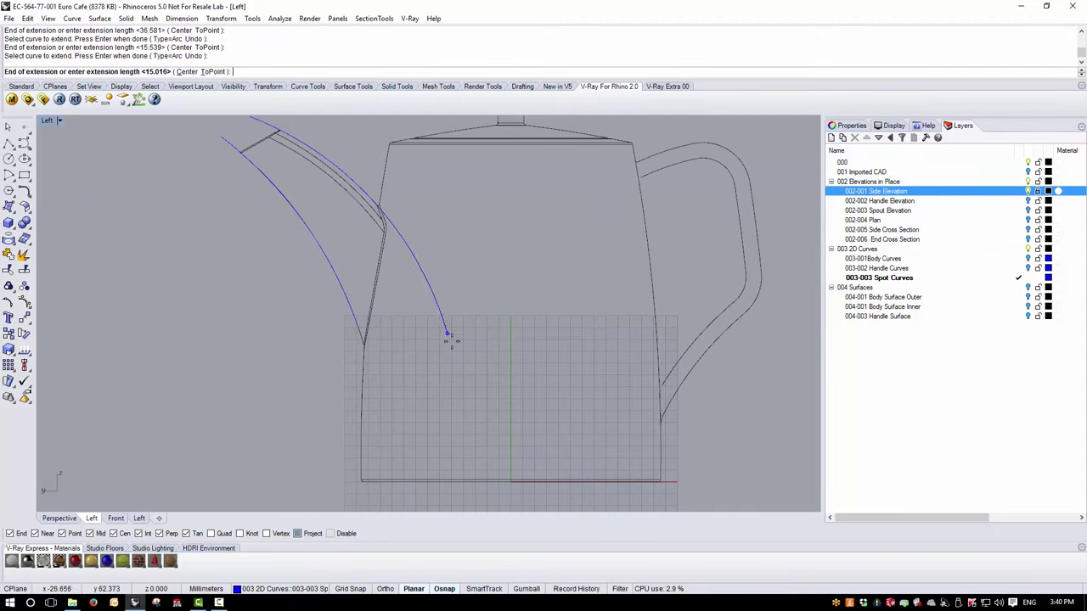
left_click(443, 332)
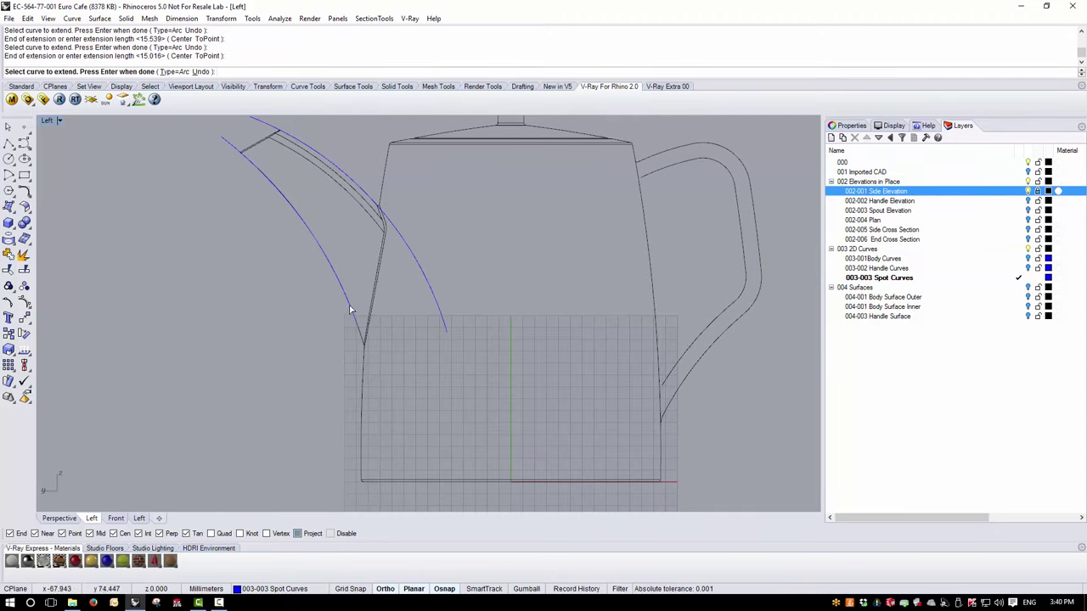
left_click(349, 309)
left_click(394, 356)
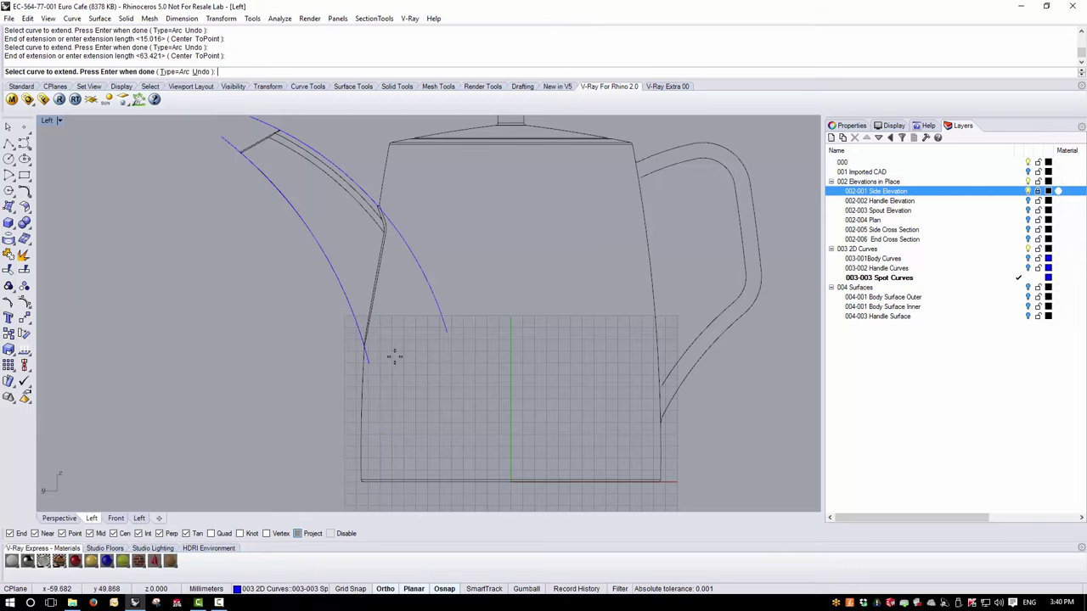
Rebuild the upper spout curve with 4 points and degree 3, deleting the input curve.
scroll(444, 388, "down", 3)
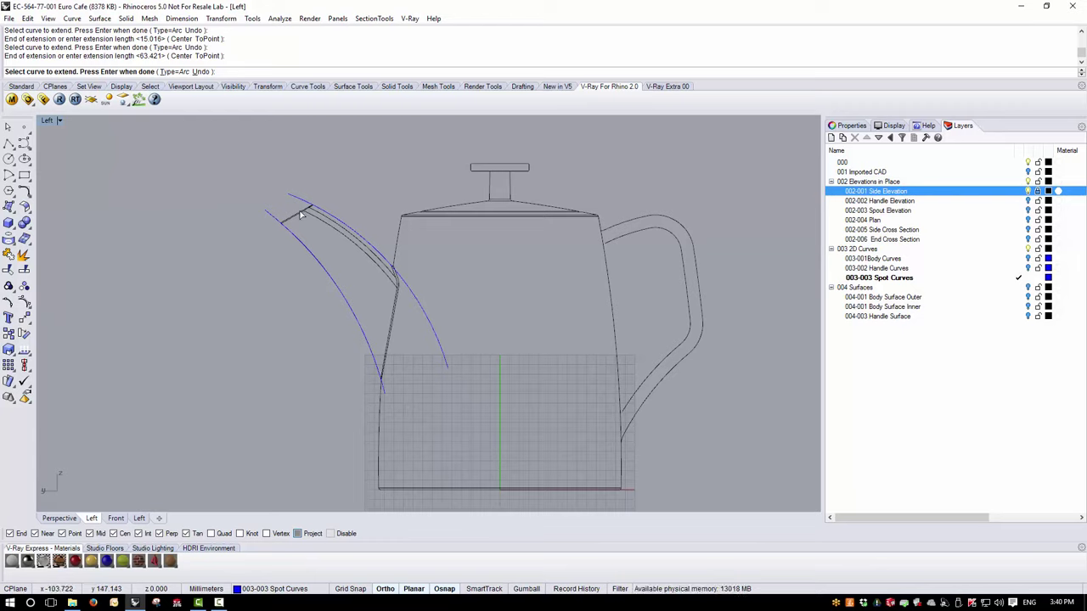
scroll(312, 211, "up", 1)
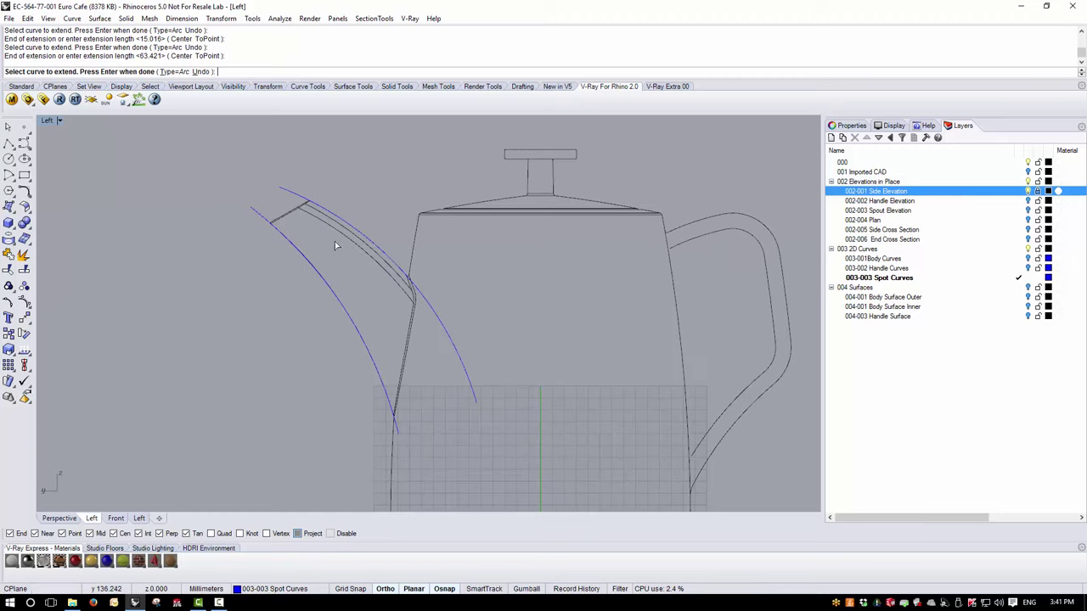
left_click(286, 190)
key("Escape")
left_click(292, 196)
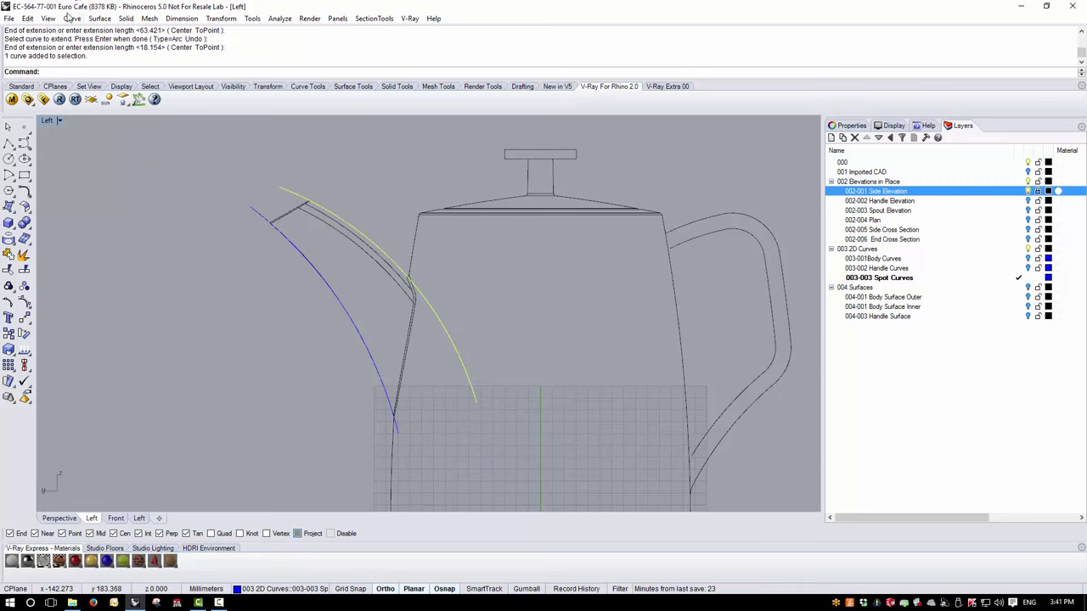
left_click(27, 17)
left_click(74, 295)
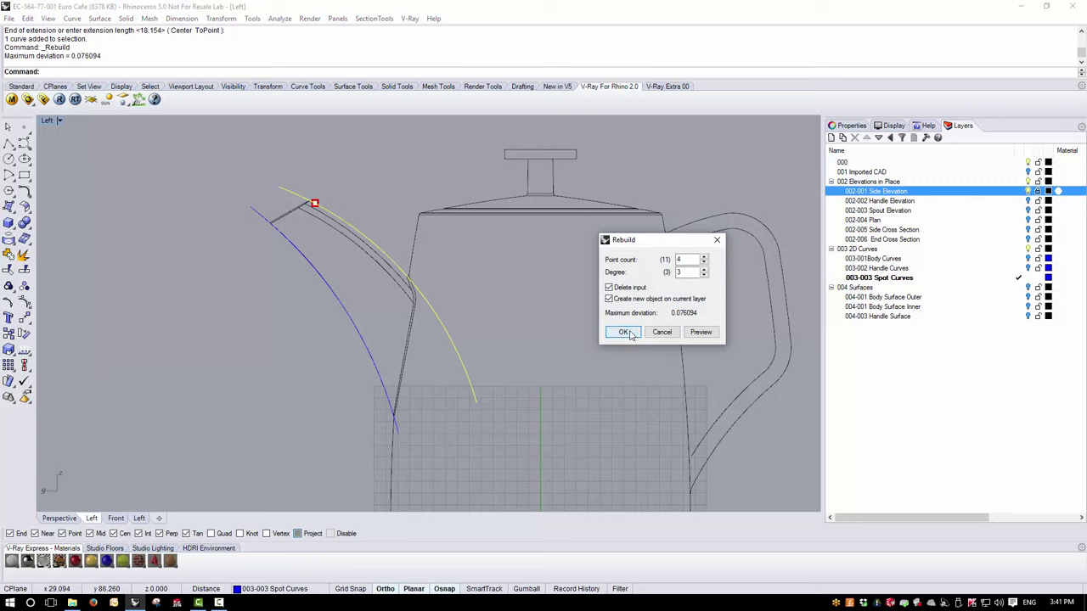
left_click(622, 331)
Rebuild the lower spout curve with the same point count and degree as the upper one, and inspect its fit to the elevation.
left_click(253, 213)
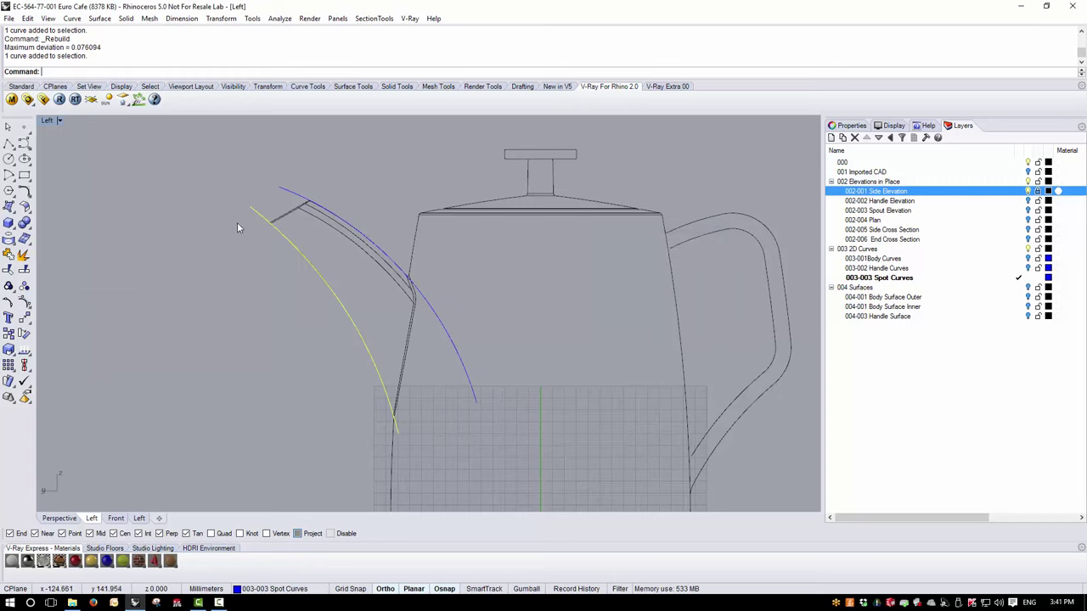
key("Return")
key("Return")
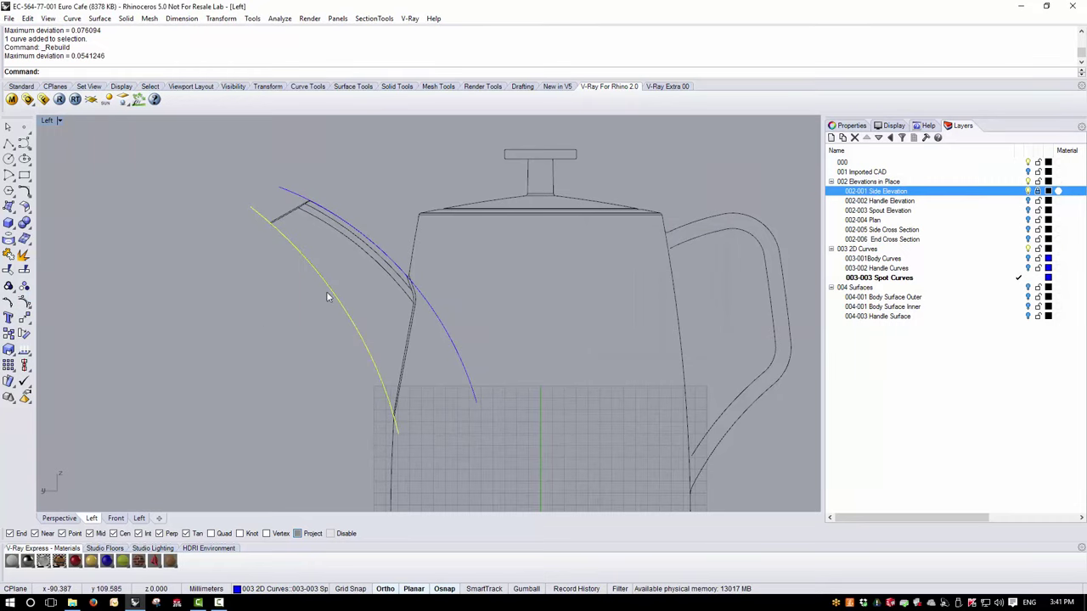
scroll(327, 296, "up", 6)
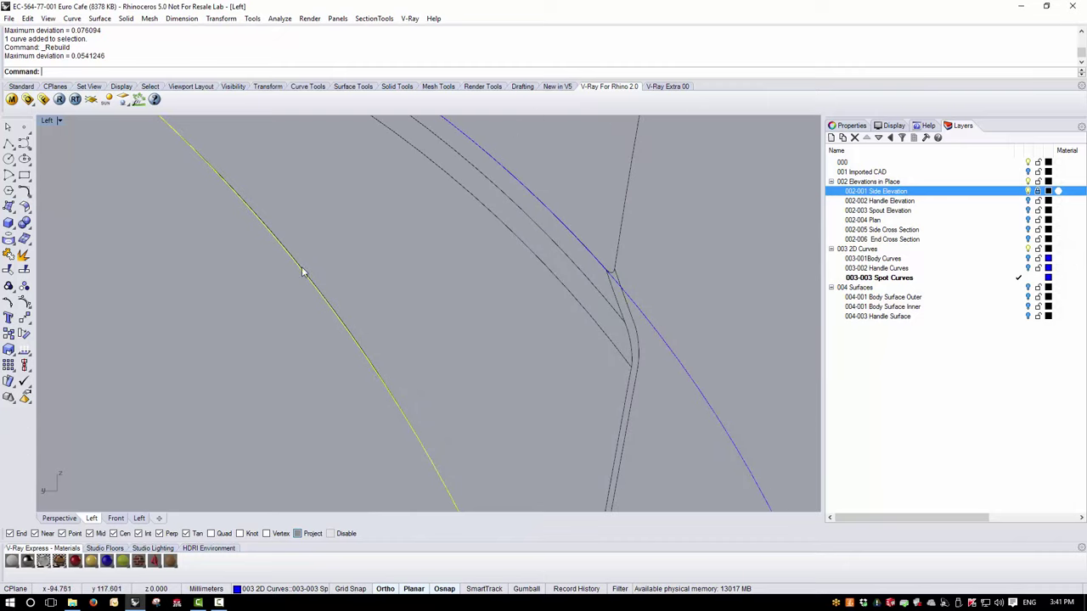
scroll(365, 324, "down", 6)
key("Escape")
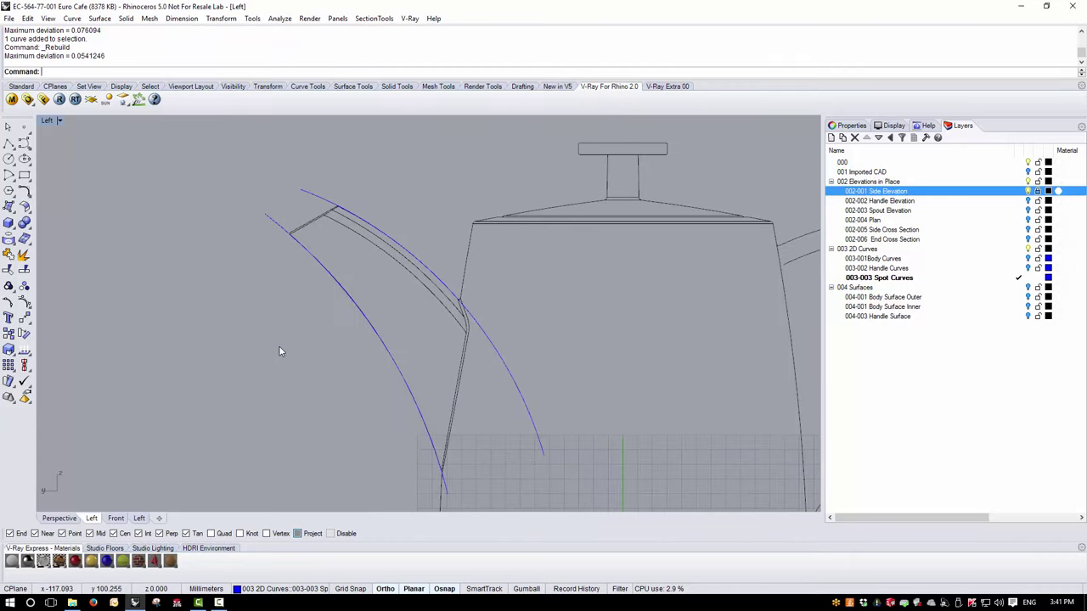
scroll(348, 299, "up", 8)
scroll(344, 289, "down", 8)
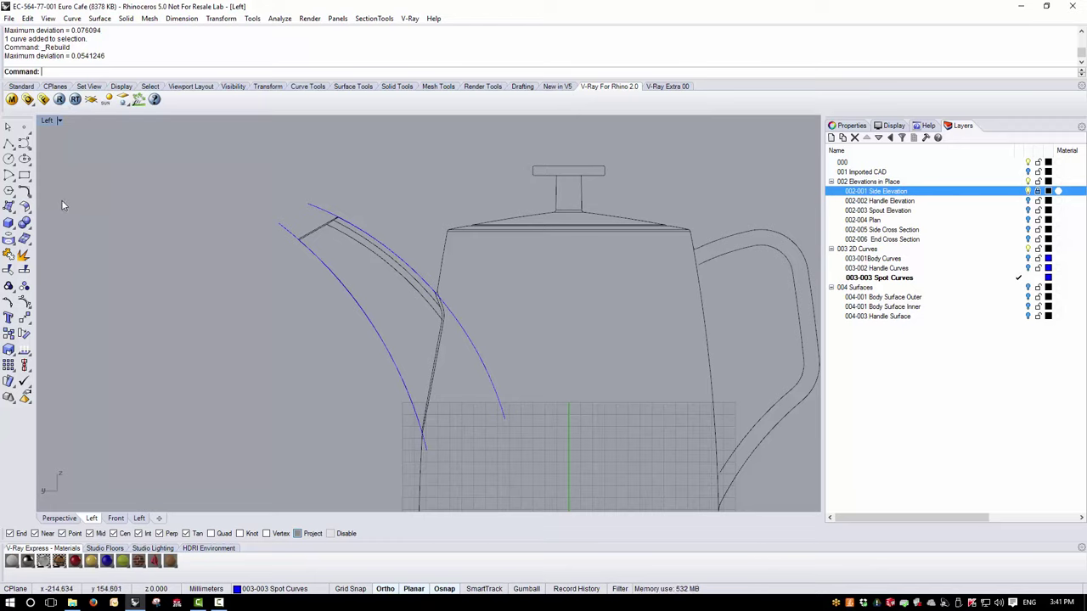
Create one tween curve midway between the lower and upper spout curves with TweenCurves, using no match method.
type("Twee")
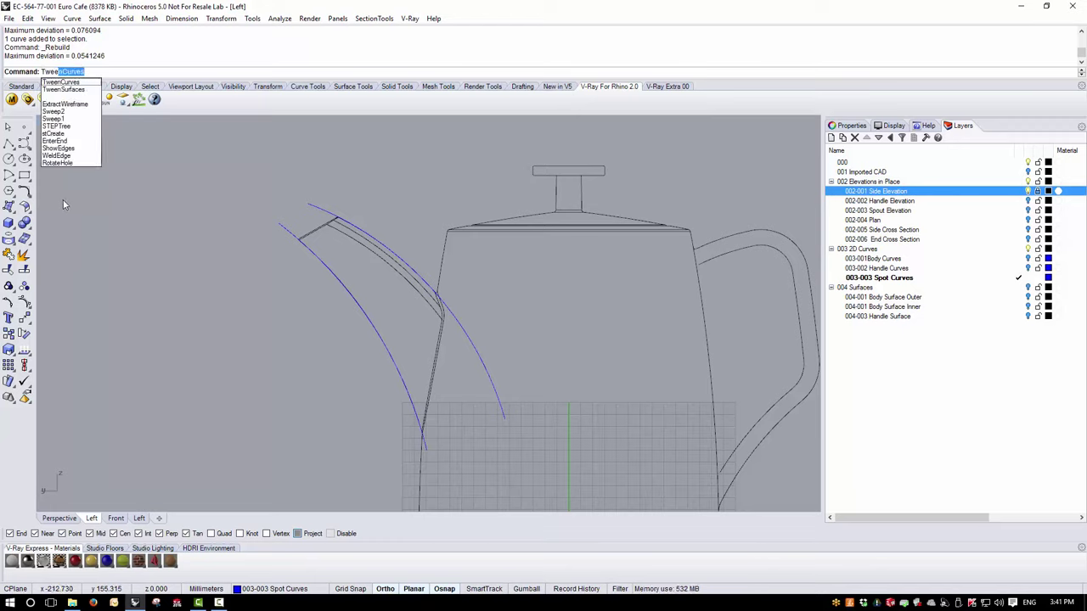
key("Return")
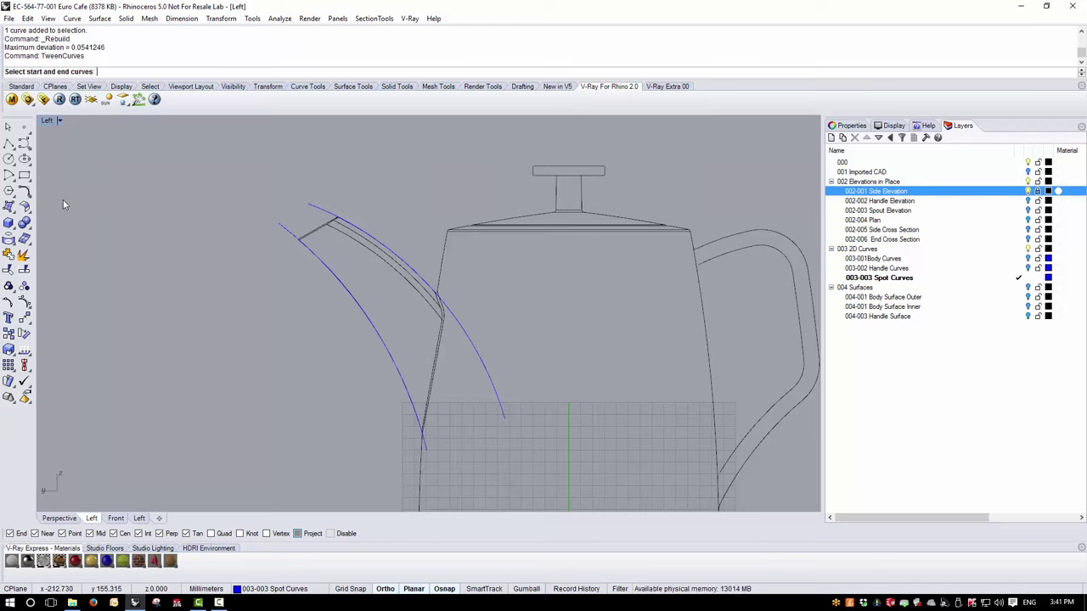
left_click(281, 230)
left_click(322, 210)
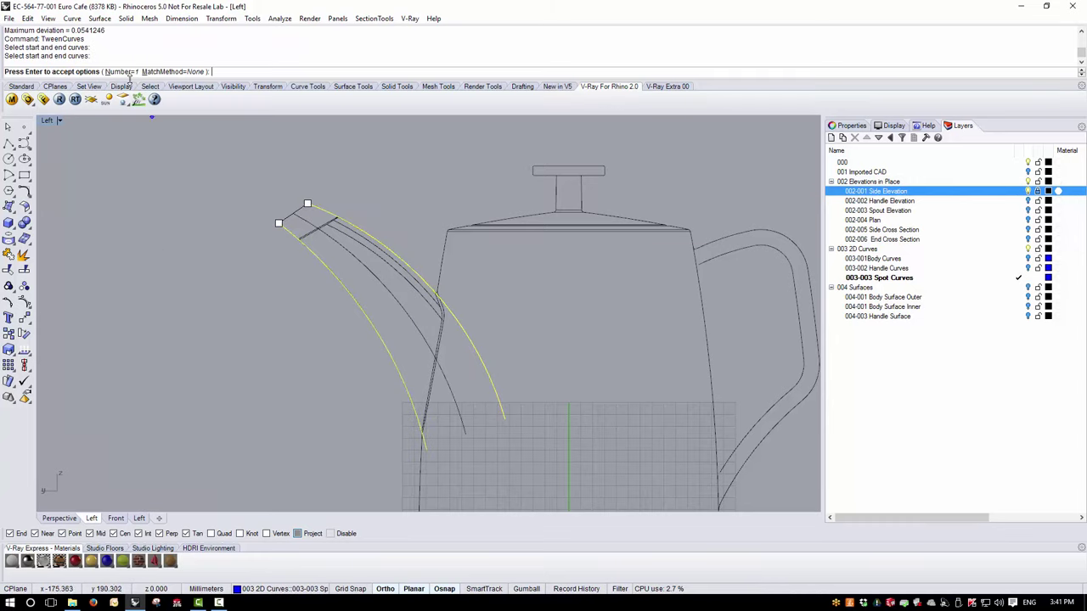
key("Return")
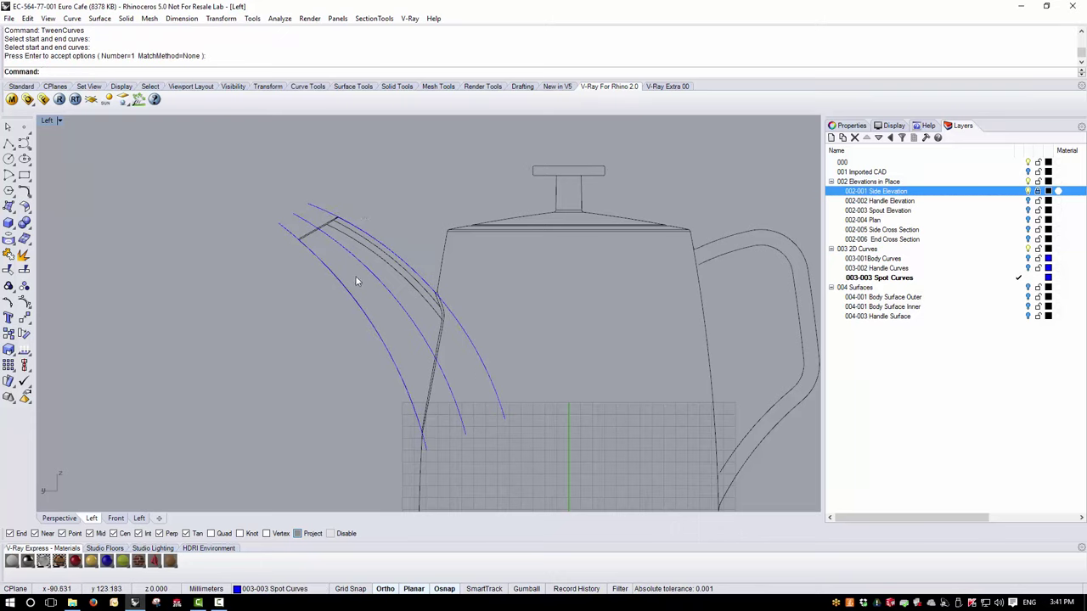
Draw a both-sides line about 41 mm long, perpendicular to the middle spout curve near its tip end, crossing all three curves.
scroll(310, 200, "up", 2)
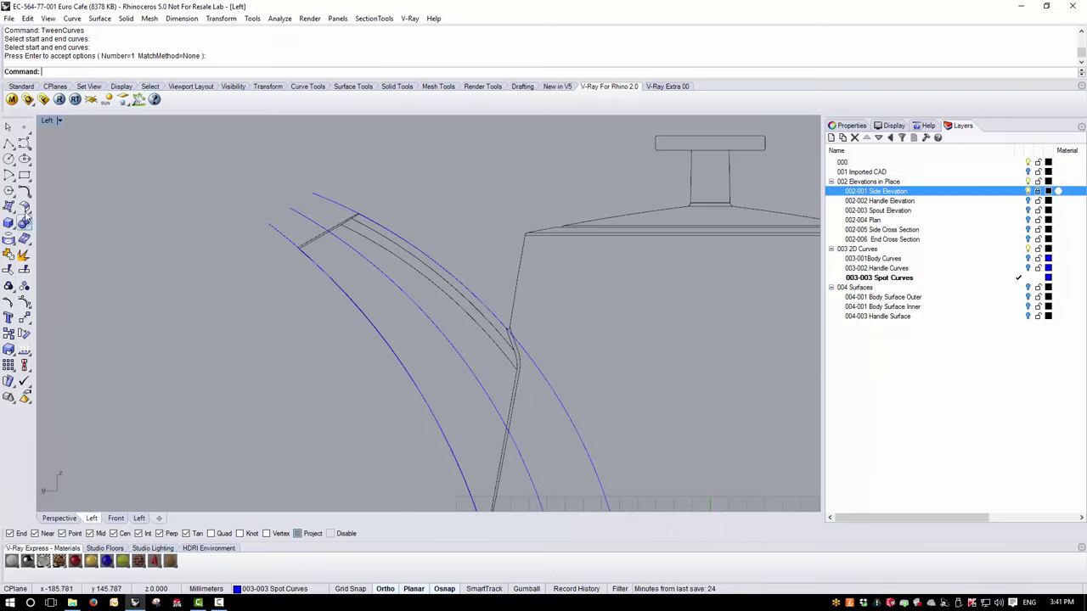
left_click(10, 145)
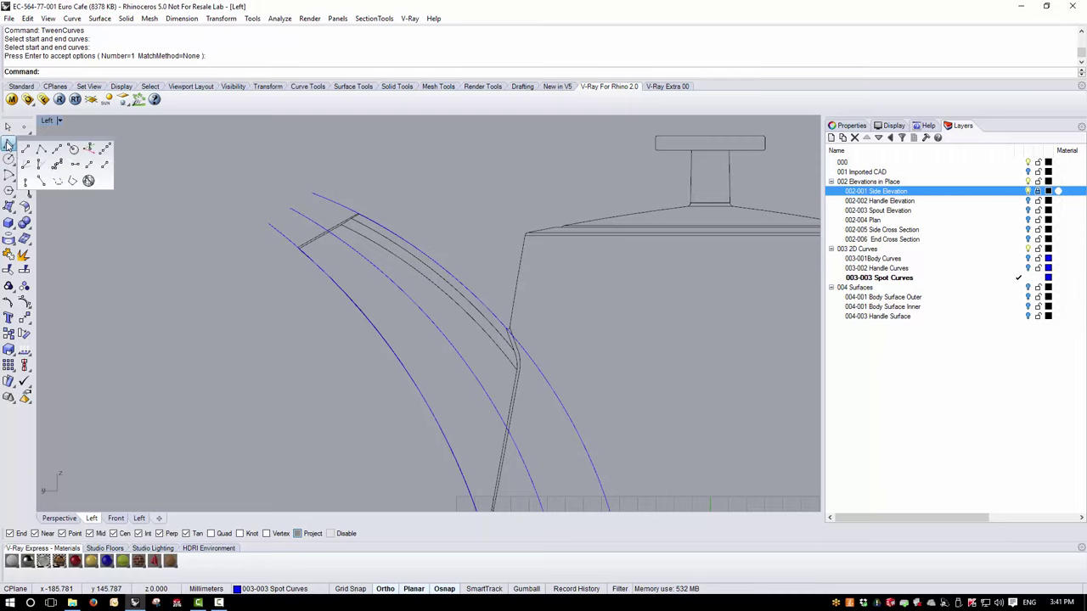
left_click(74, 166)
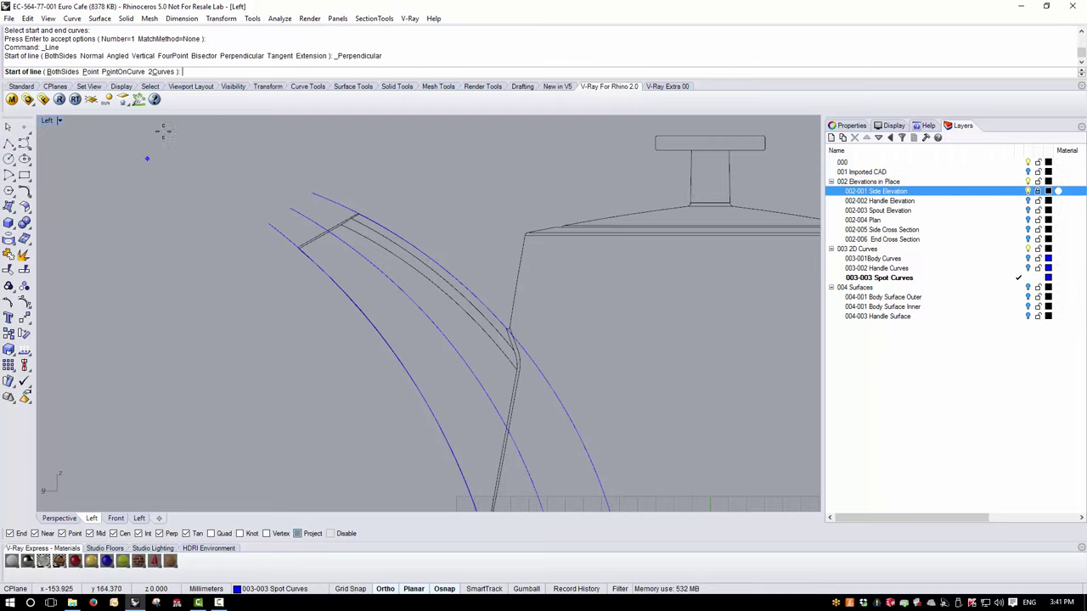
left_click(81, 71)
left_click(306, 218)
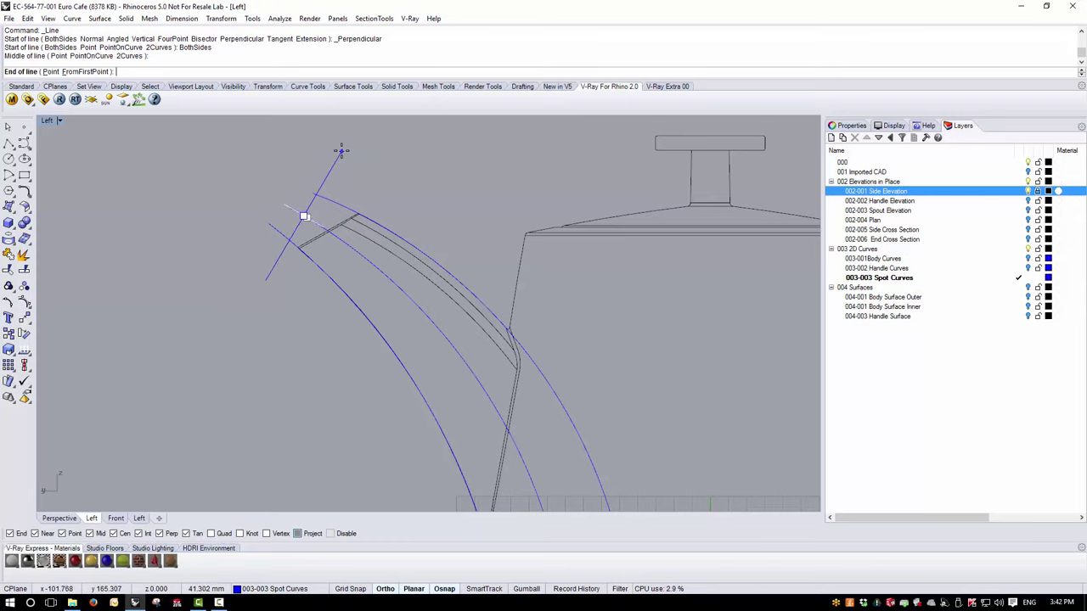
left_click(341, 151)
scroll(341, 154, "down", 3)
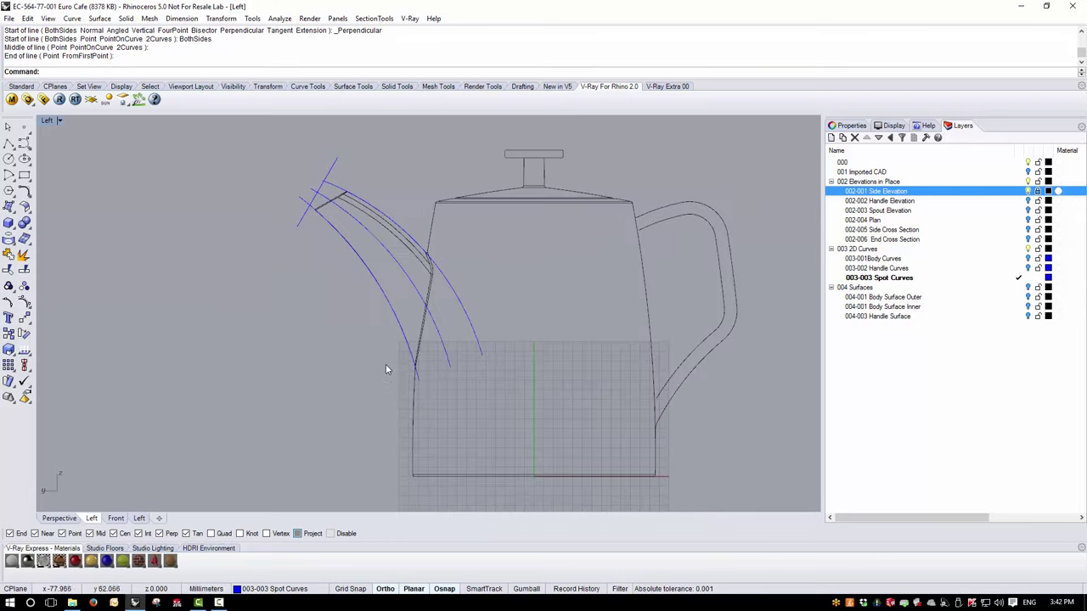
scroll(385, 369, "up", 3)
key("Return")
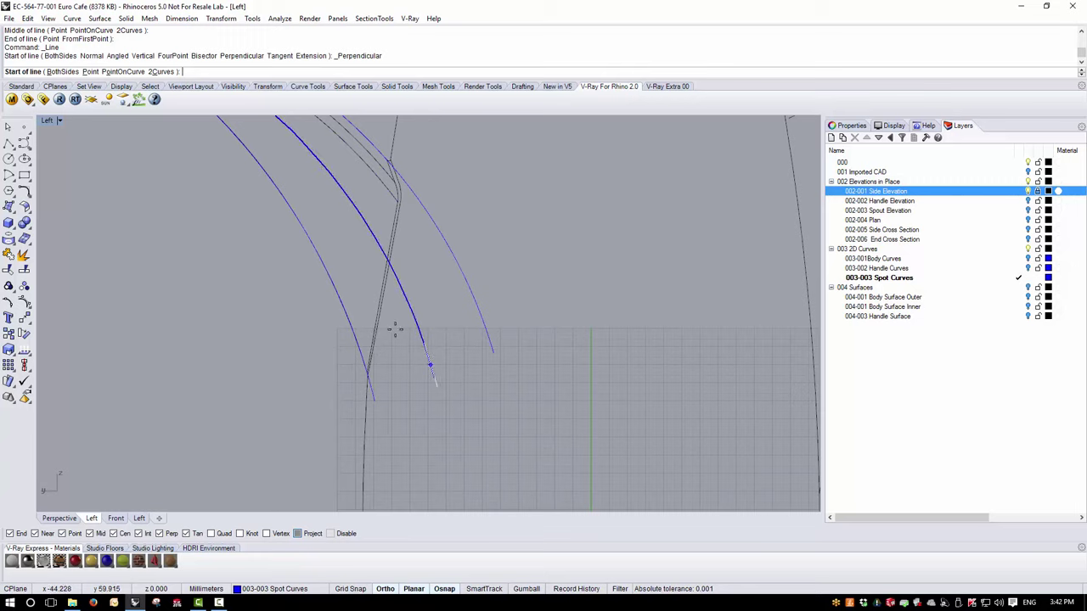
left_click(64, 72)
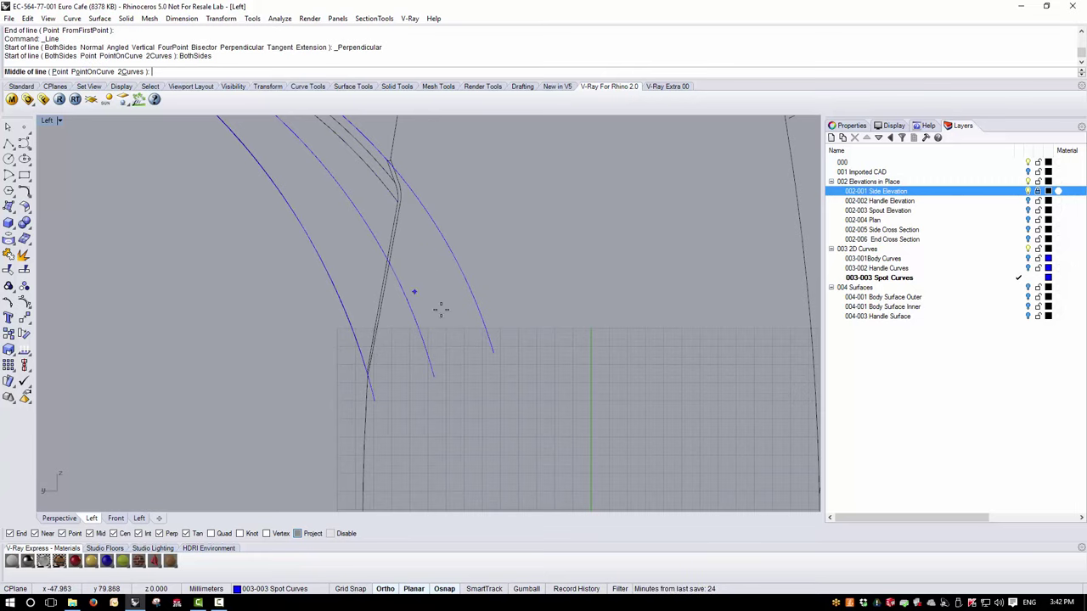
left_click(431, 367)
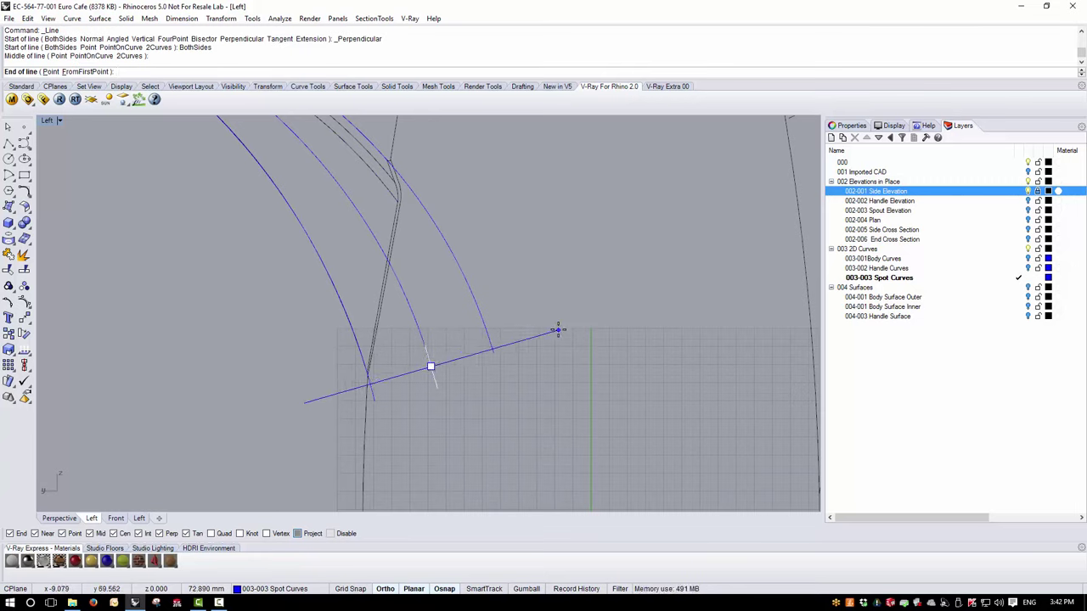
left_click(558, 331)
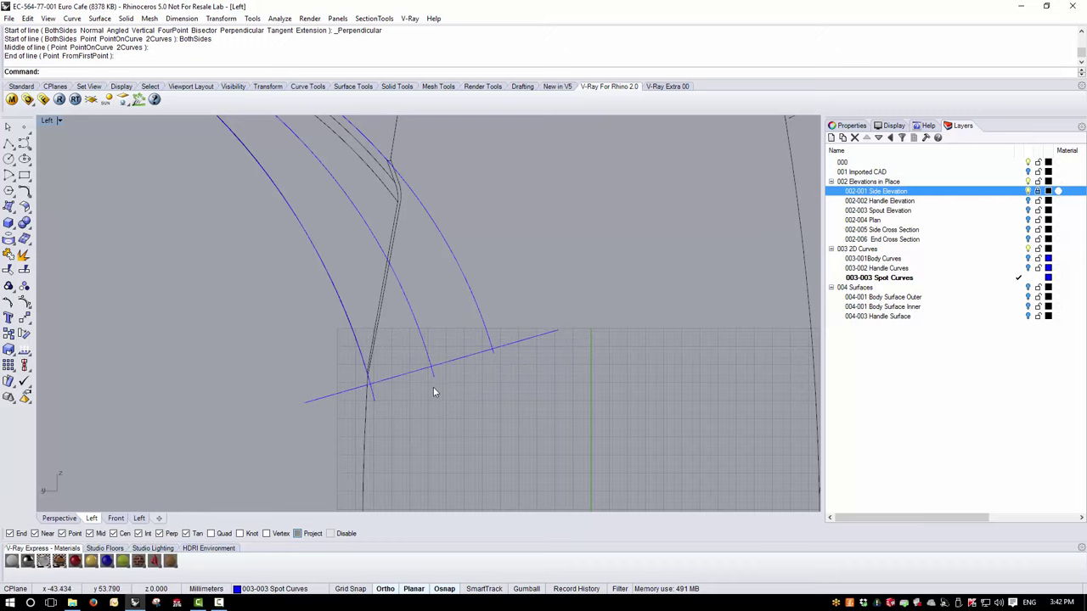
left_click(447, 366)
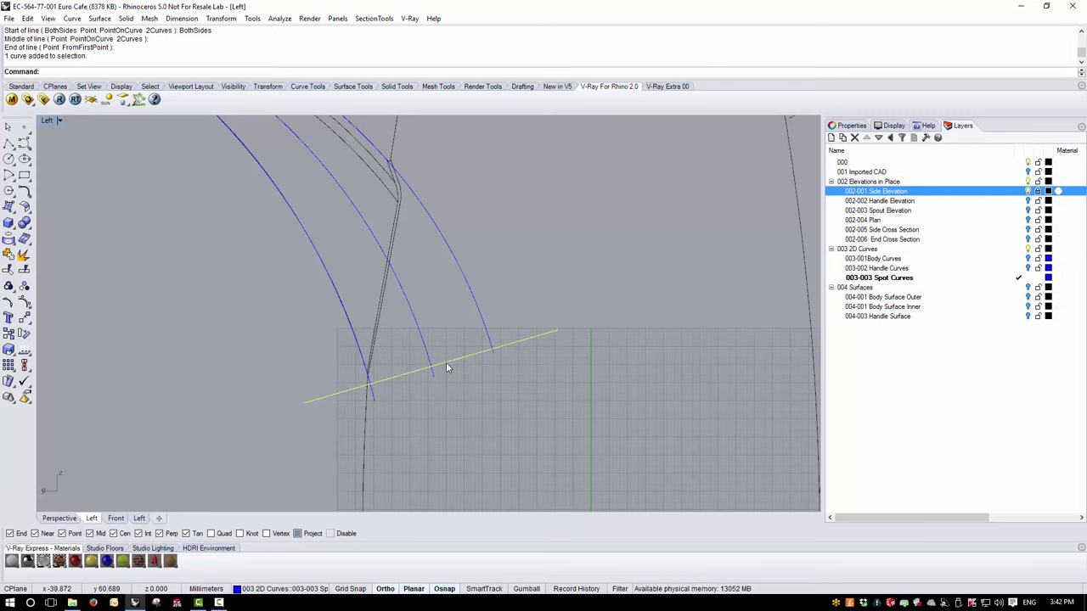
key("Delete")
Draw a both-sides line perpendicular to the middle curve at its body end, reaching beyond both outer spout curves.
scroll(433, 373, "up", 3)
right_click(424, 303)
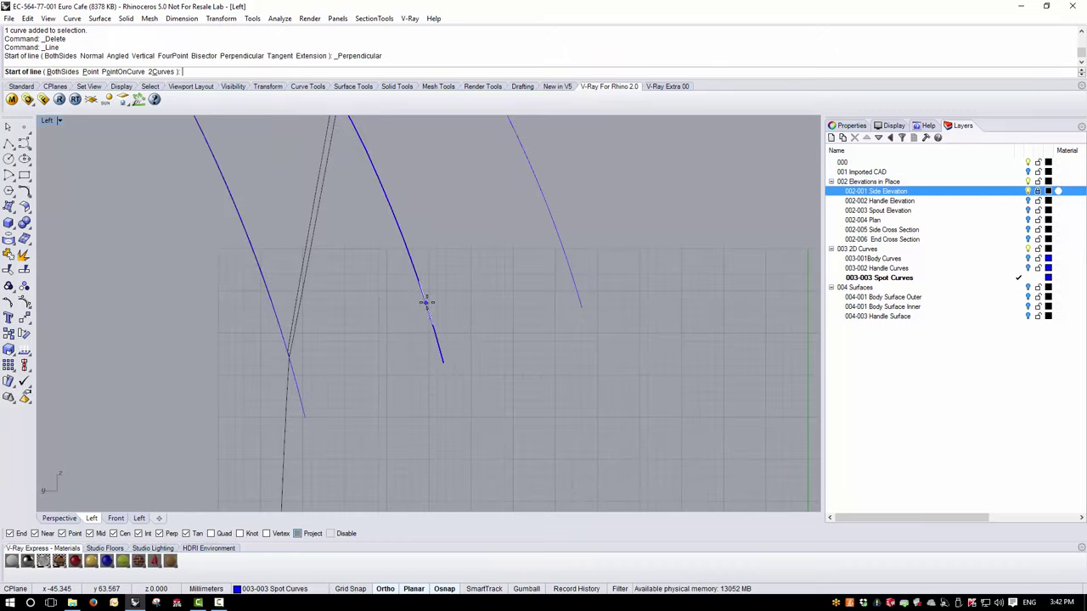
left_click(63, 72)
left_click(442, 362)
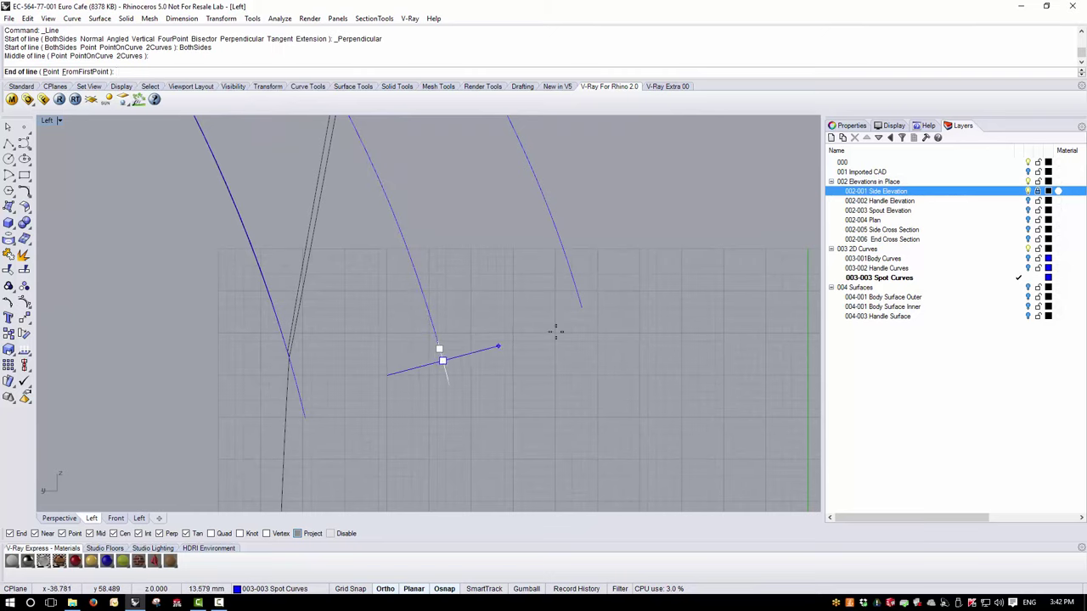
left_click(693, 273)
scroll(633, 341, "down", 5)
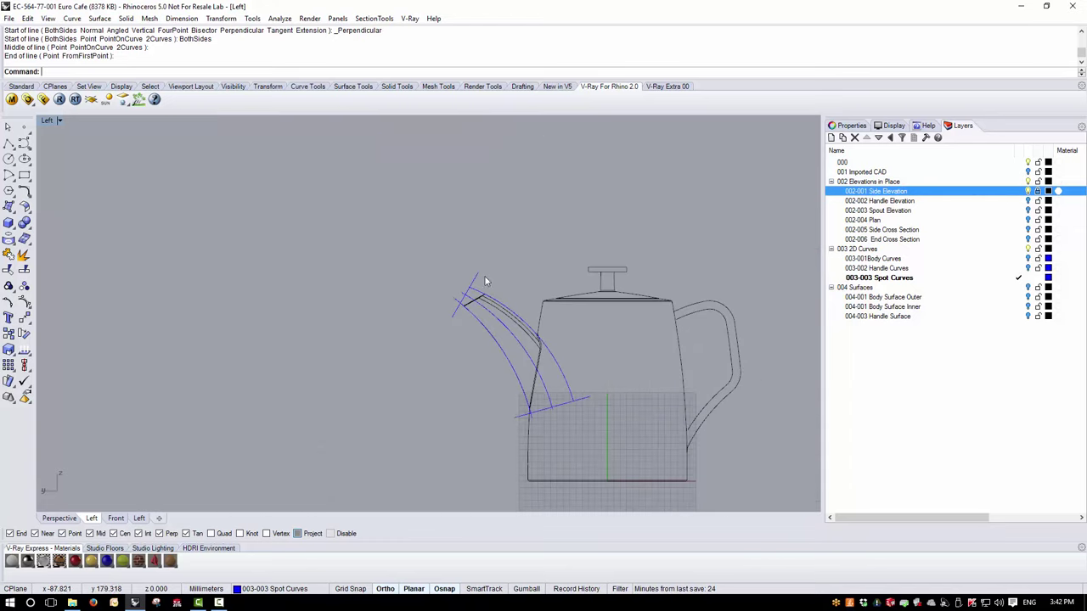
Trim the tip ends of the lower, middle and upper spout curves against the perpendicular line at the spout tip.
scroll(484, 275, "up", 4)
scroll(411, 297, "up", 1)
left_click(442, 308)
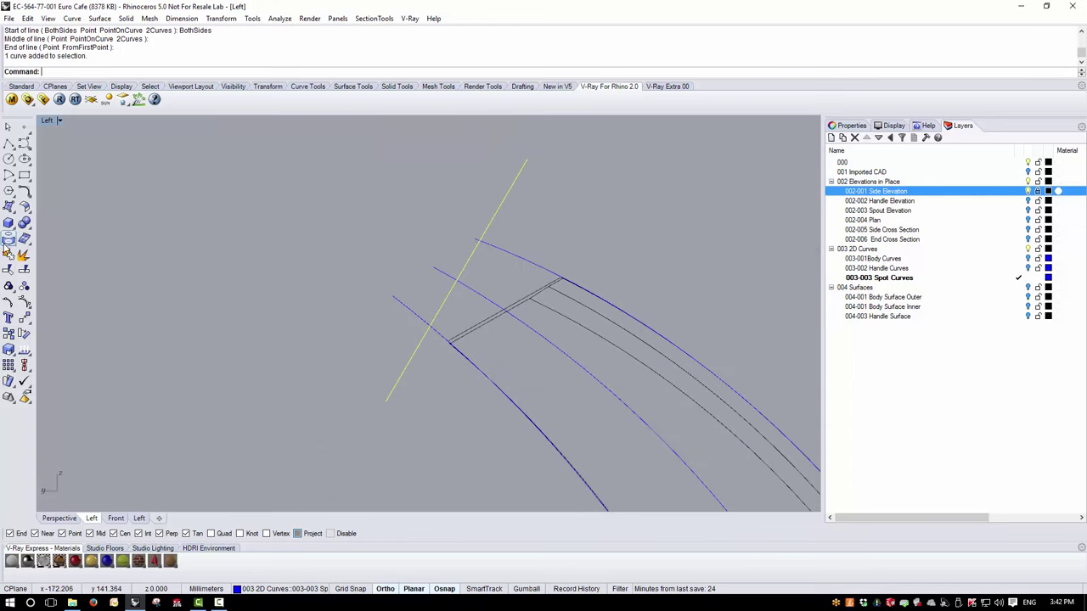
left_click(8, 269)
left_click(422, 319)
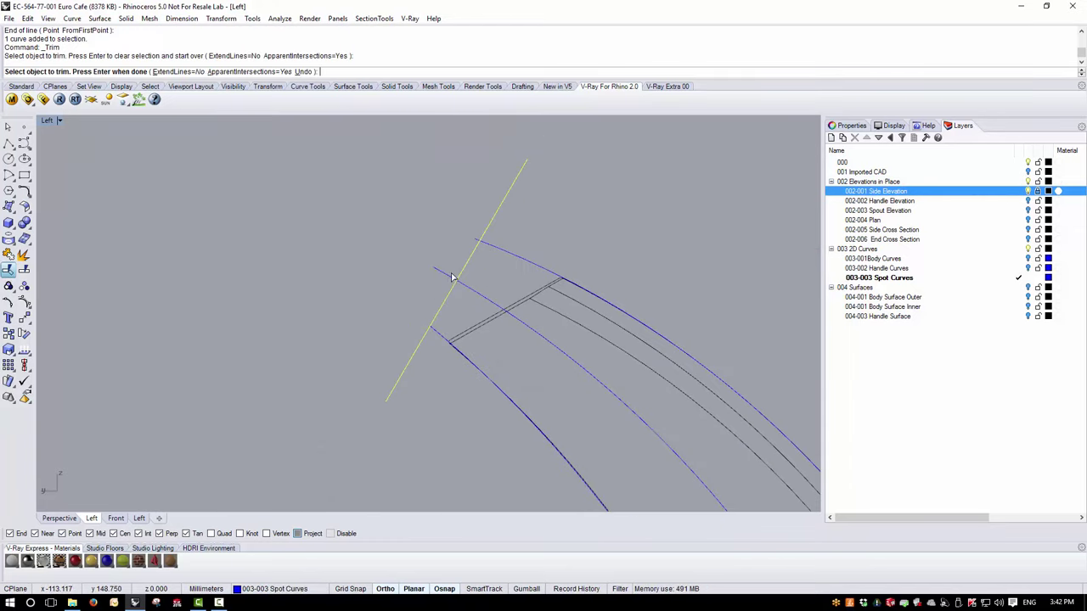
left_click(450, 277)
left_click(474, 243)
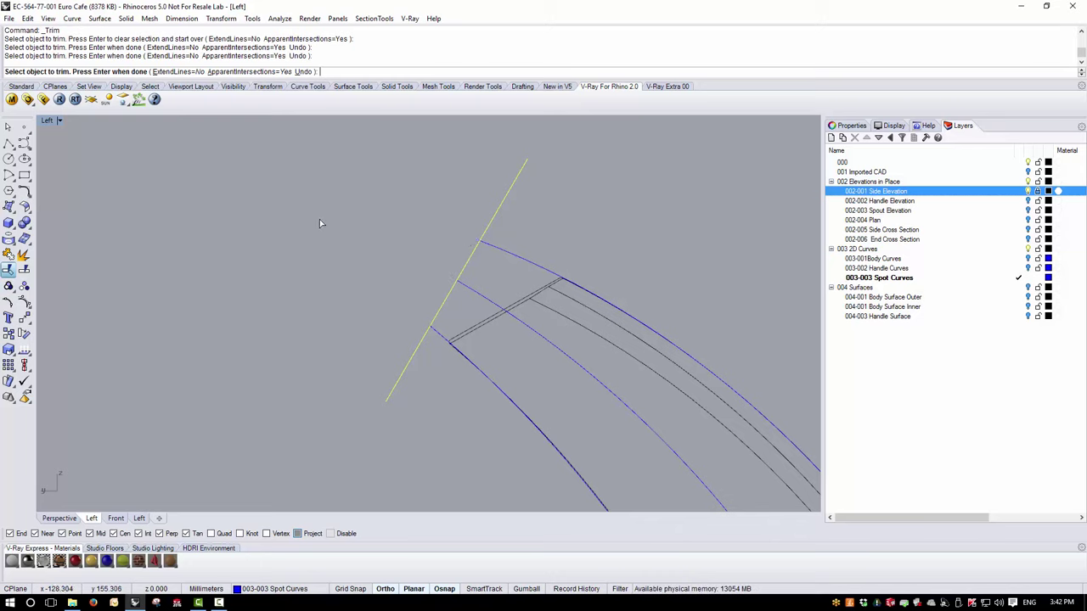
Trim the body ends of the lower and upper spout curves against the perpendicular line inside the pot.
scroll(320, 223, "down", 5)
scroll(497, 433, "up", 5)
left_click(447, 422)
left_click(416, 413)
key("Return")
left_click(425, 399)
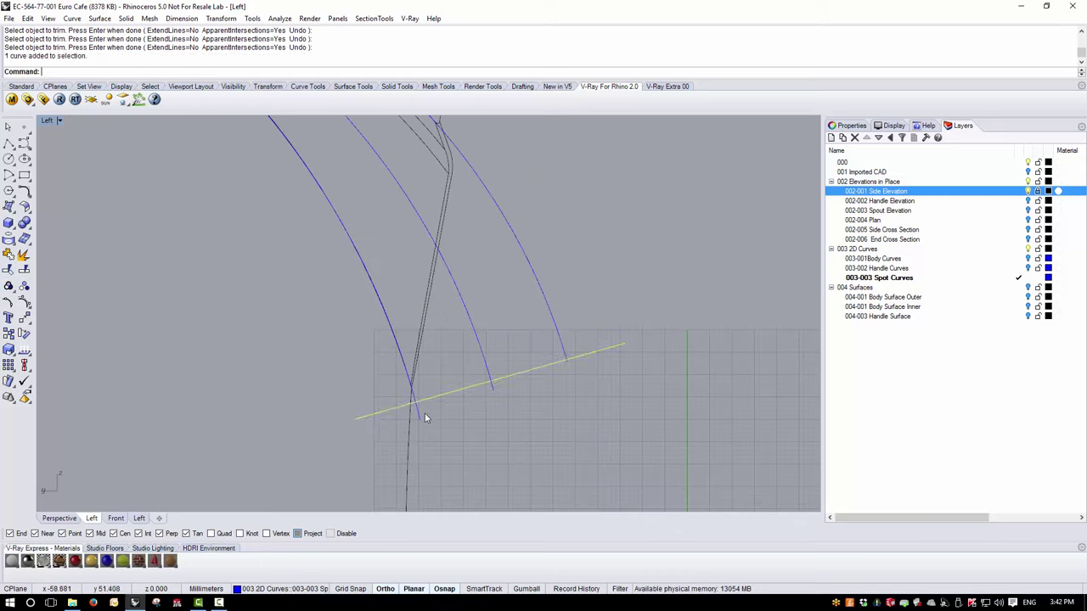
key("Return")
key("Return")
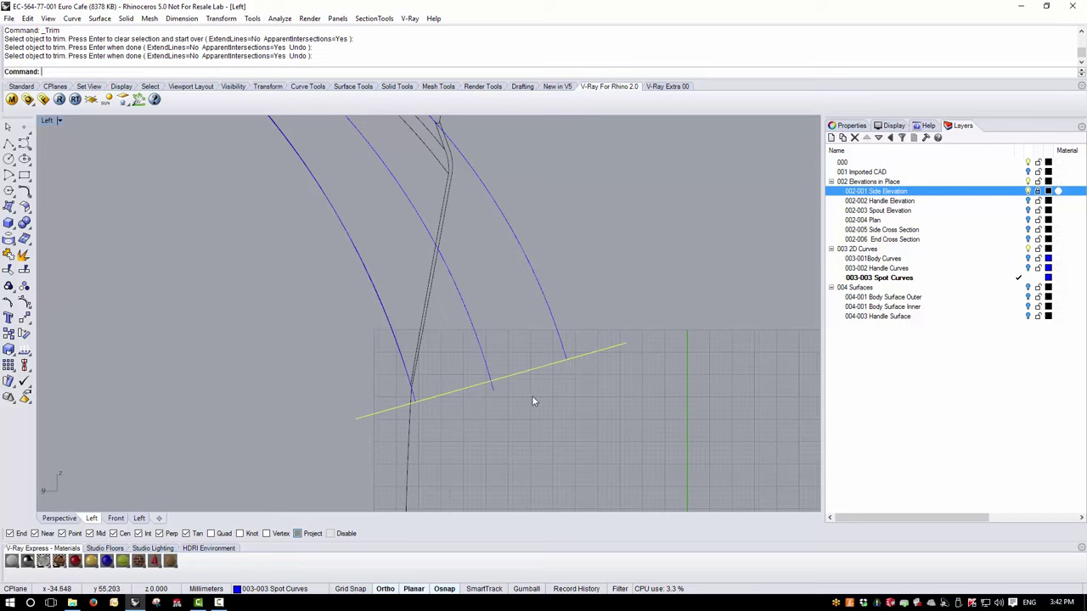
Delete the middle tween curve and both perpendicular trimming lines, keeping only the two outer spout curves.
left_click(490, 376)
key("Delete")
left_click(496, 378)
scroll(503, 420, "down", 5)
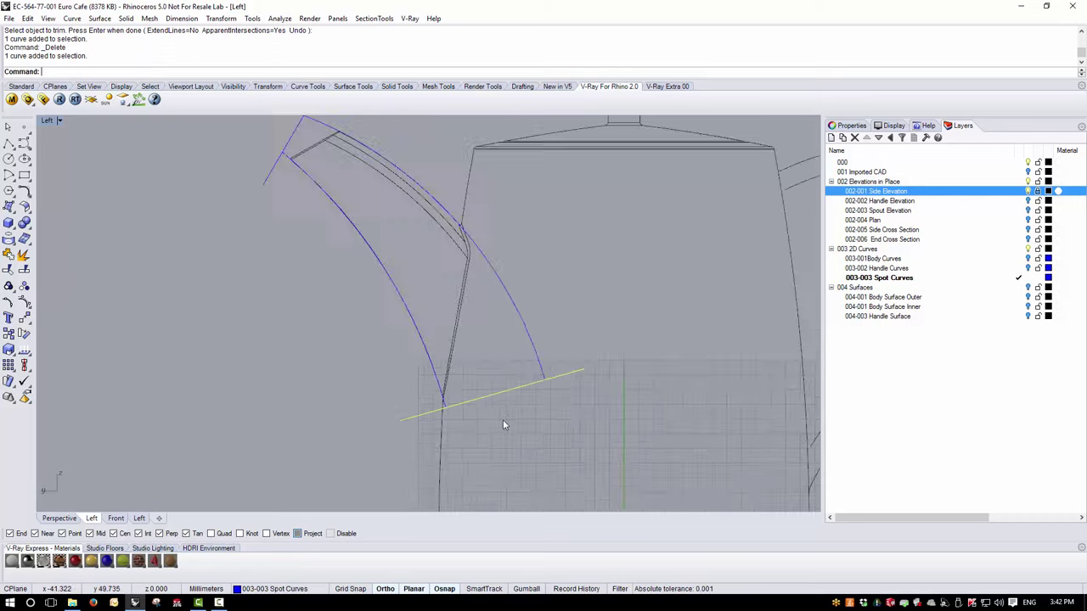
key("Delete")
scroll(388, 290, "up", 4)
left_click(399, 257)
key("Delete")
scroll(342, 265, "down", 2)
scroll(416, 324, "up", 2)
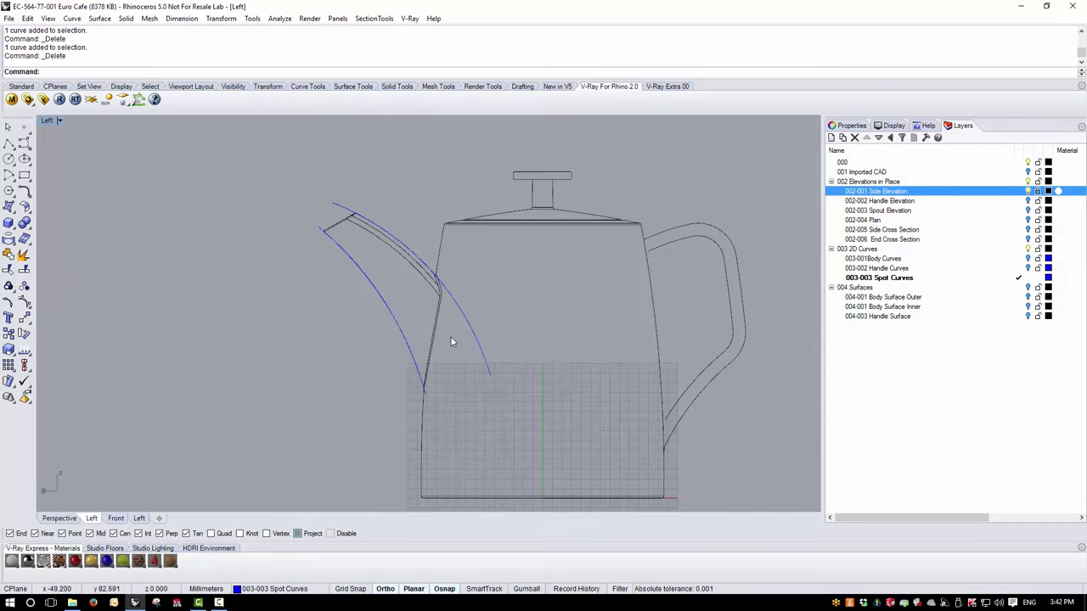
Check the two trimmed spout curves by selecting them together, and clear the selection.
left_click(464, 316)
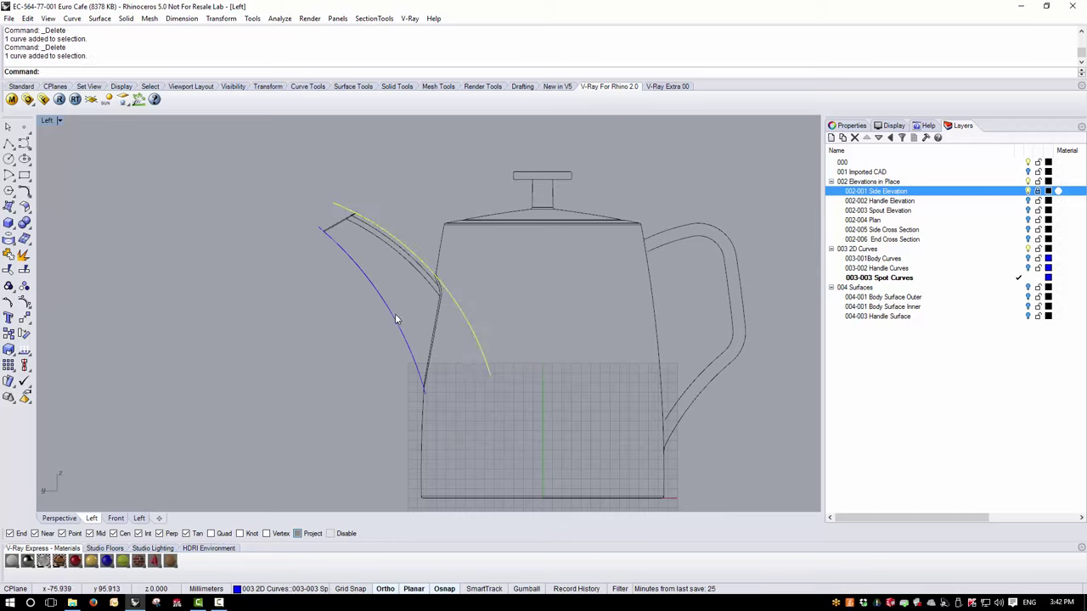
left_click(395, 318, "shift")
left_click(304, 364)
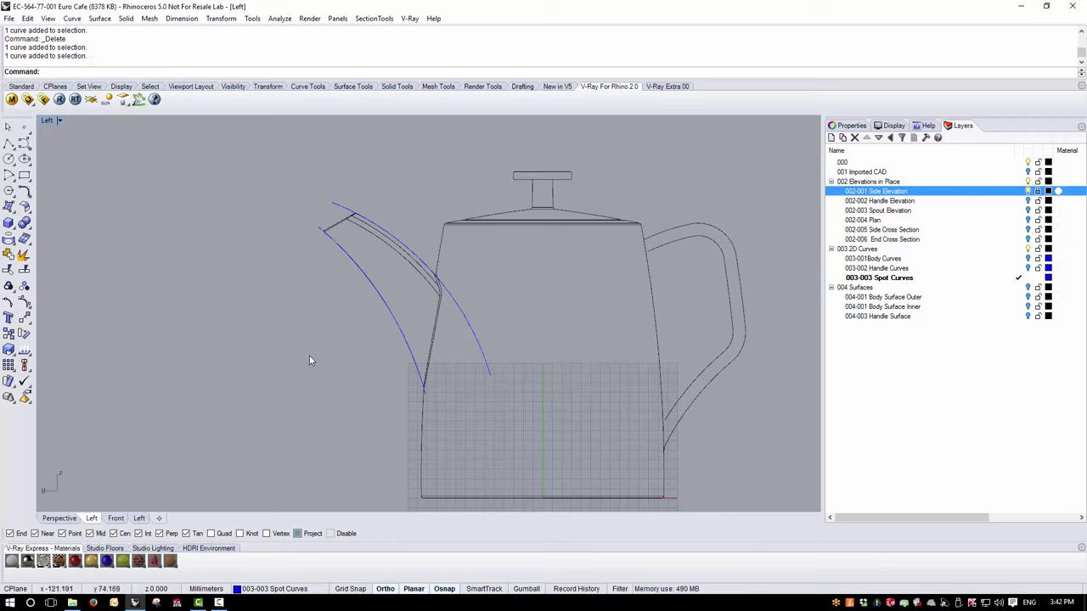
Offset the upper spout curve inward by about 3.5 mm, using a through point just inside the spout tip.
right_click_drag(309, 355, 266, 372)
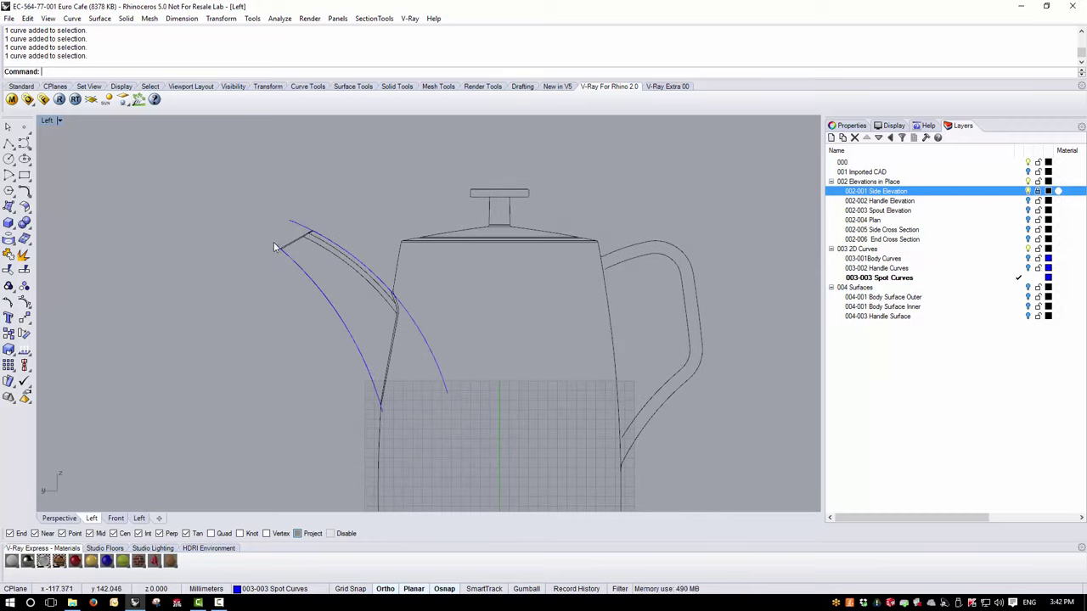
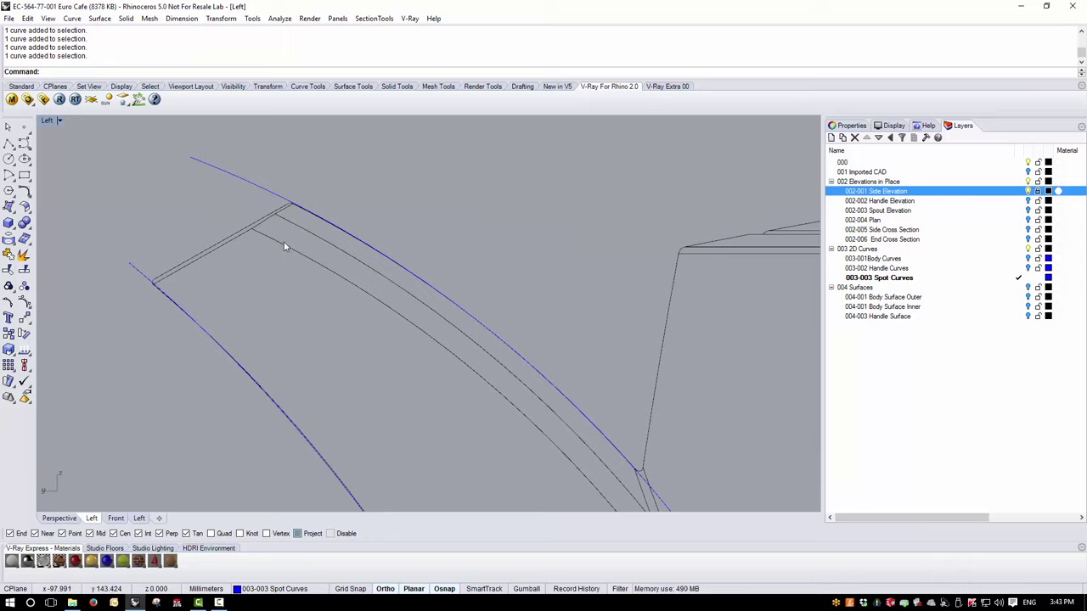
mouse_move(284, 246)
right_mouse_down()
mouse_move(313, 226)
mouse_move(292, 231)
right_mouse_up()
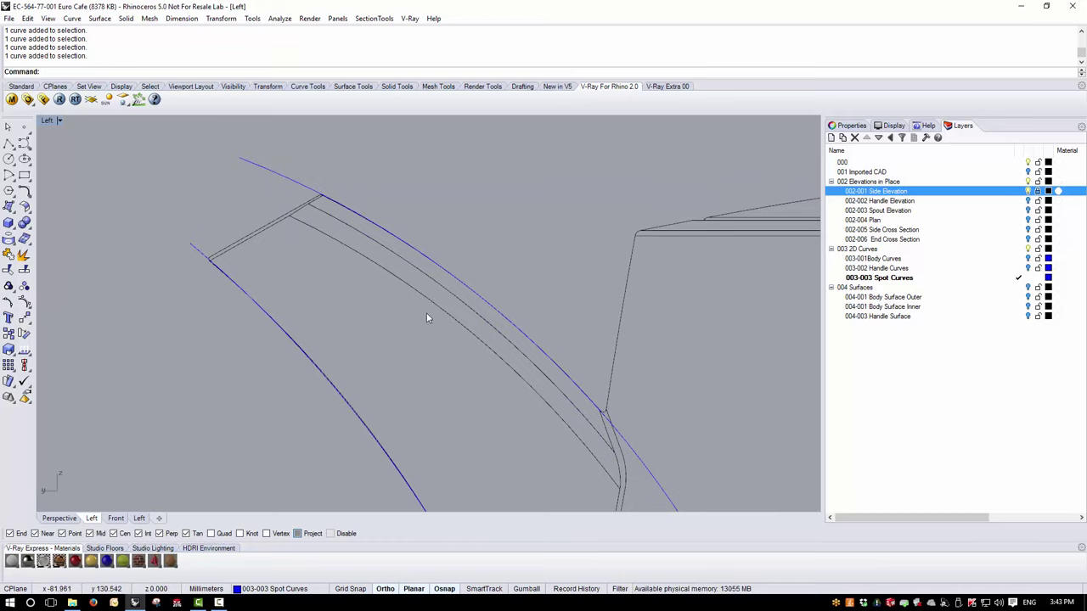
scroll(352, 200, "up", 2)
scroll(351, 199, "down", 4)
scroll(301, 189, "up", 6)
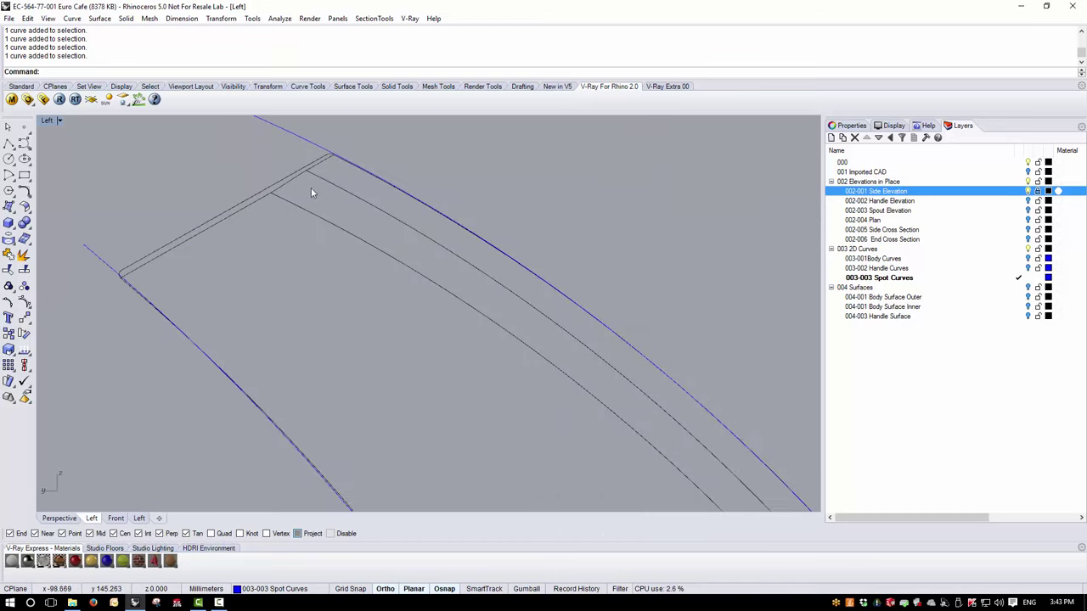
scroll(263, 240, "down", 2)
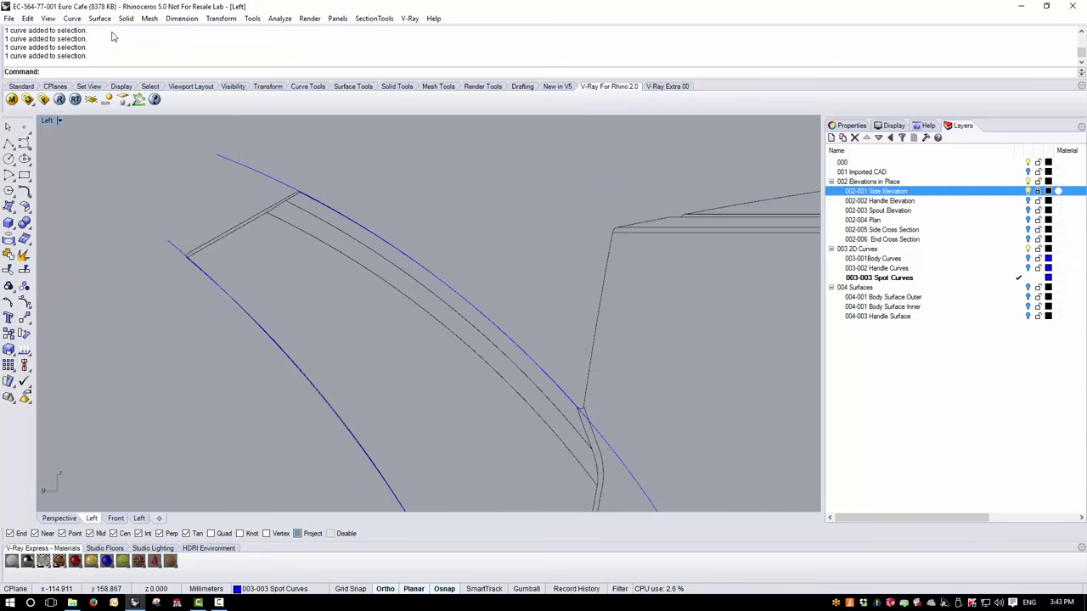
left_click(72, 17)
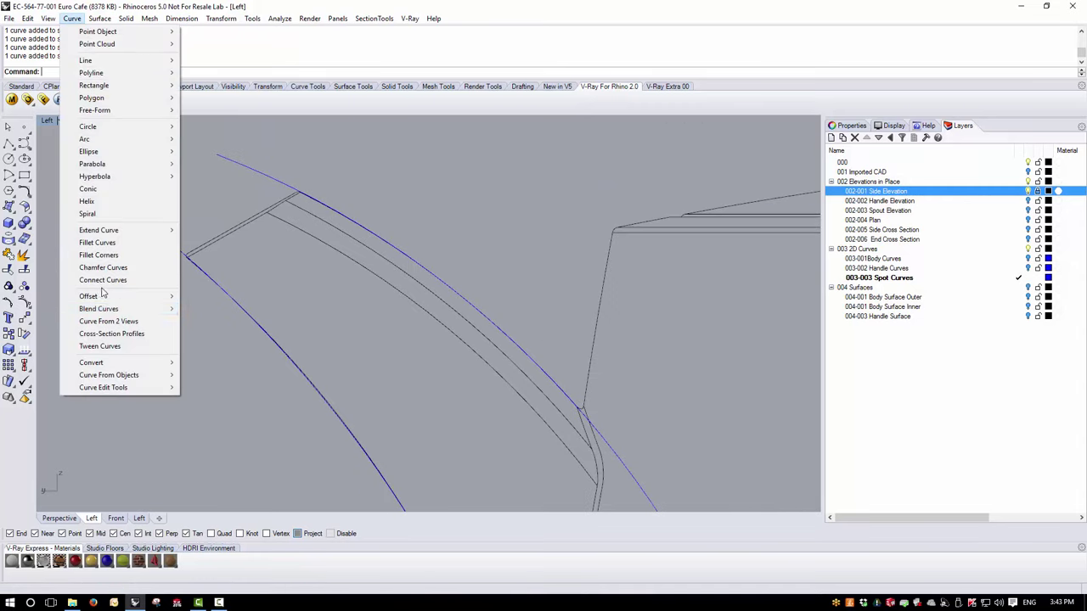
mouse_move(104, 297)
left_click(204, 296)
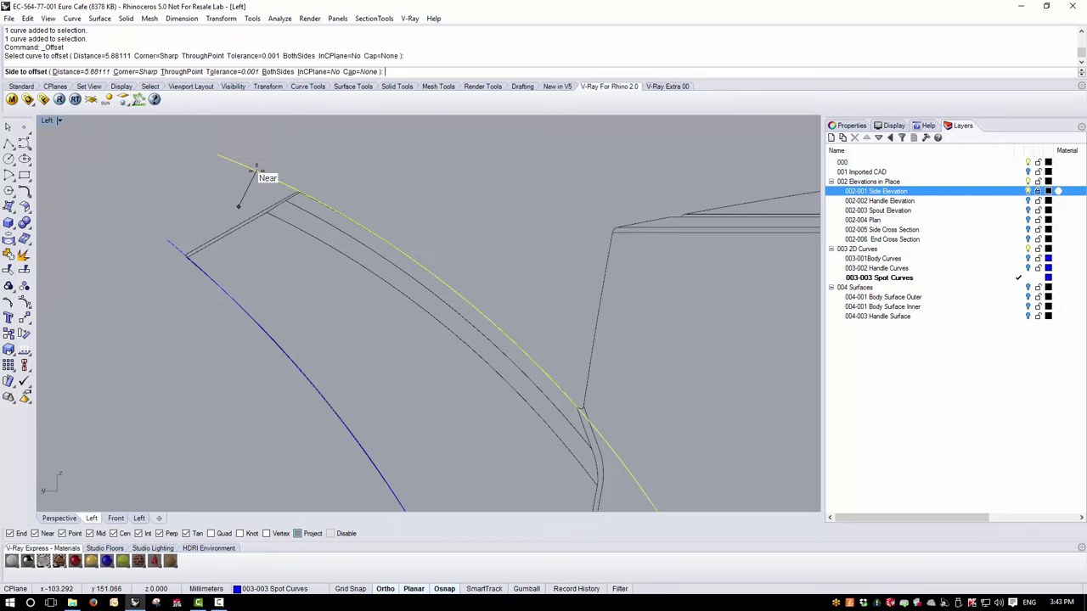
left_click(182, 71)
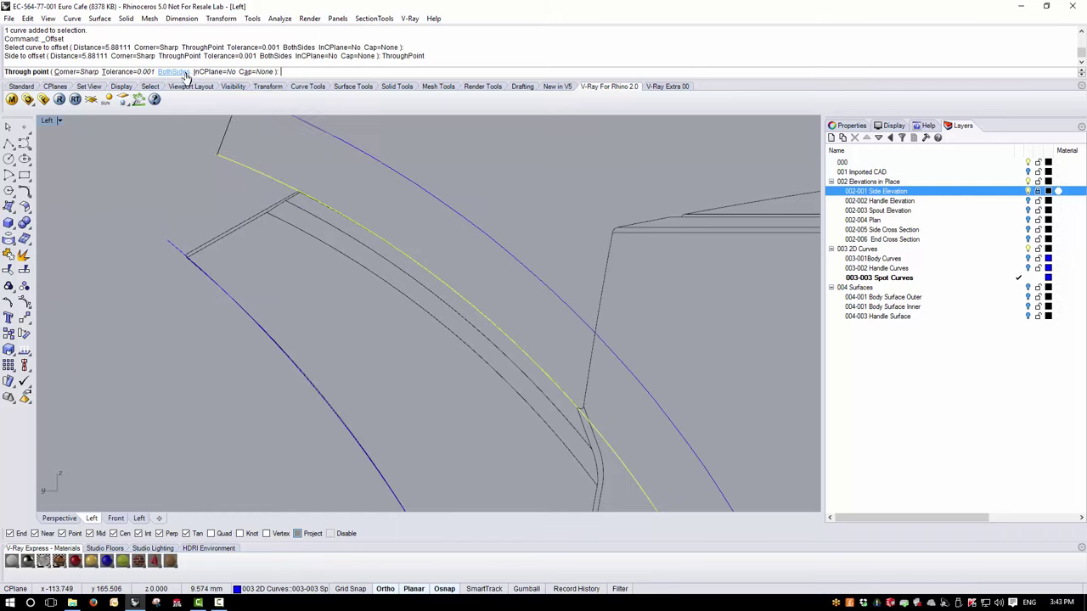
scroll(285, 221, "up", 5)
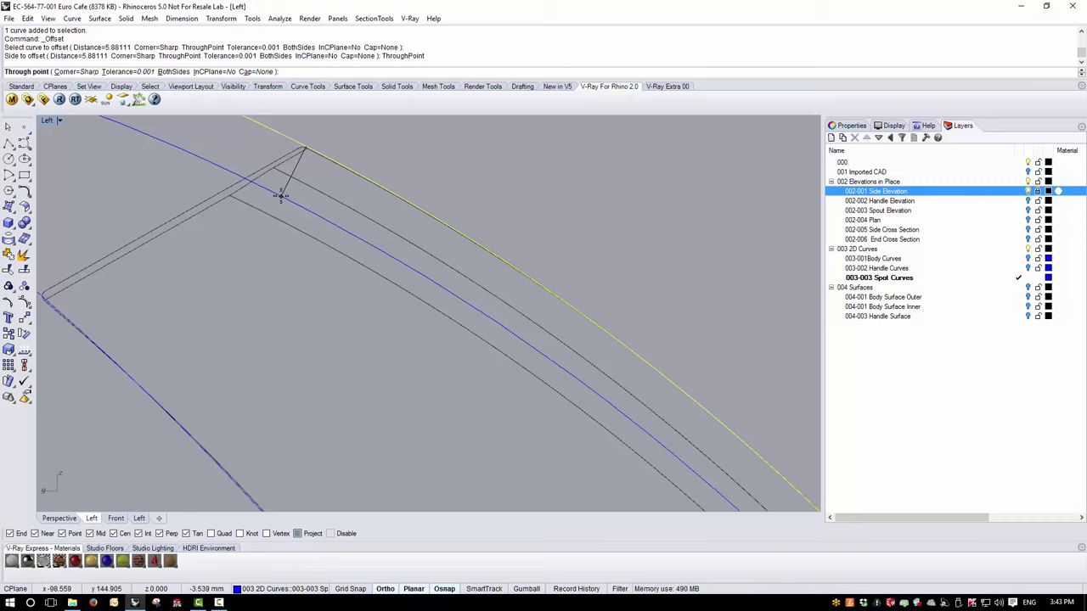
left_click(280, 196)
scroll(355, 236, "down", 6)
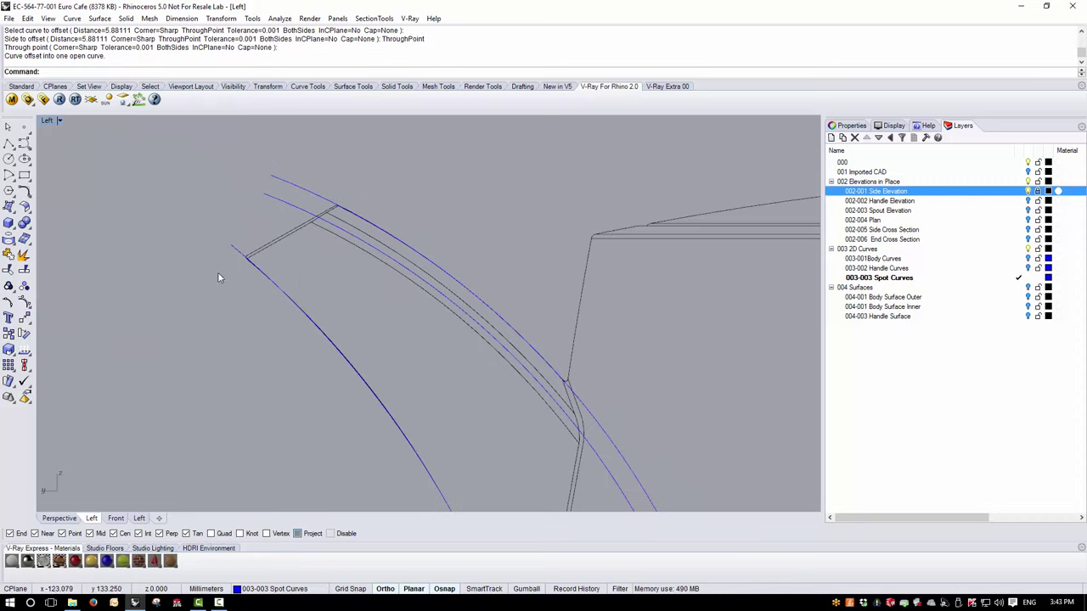
Check the control points of the new offset curve, then hide them.
left_click(274, 209)
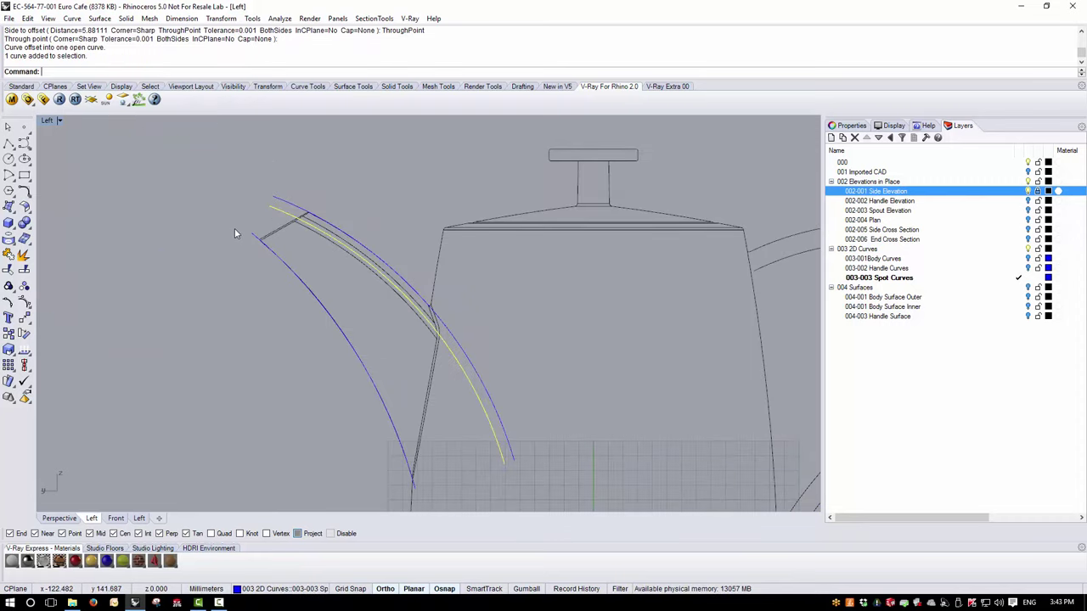
left_click(24, 302)
key("Escape")
scroll(263, 218, "up", 3)
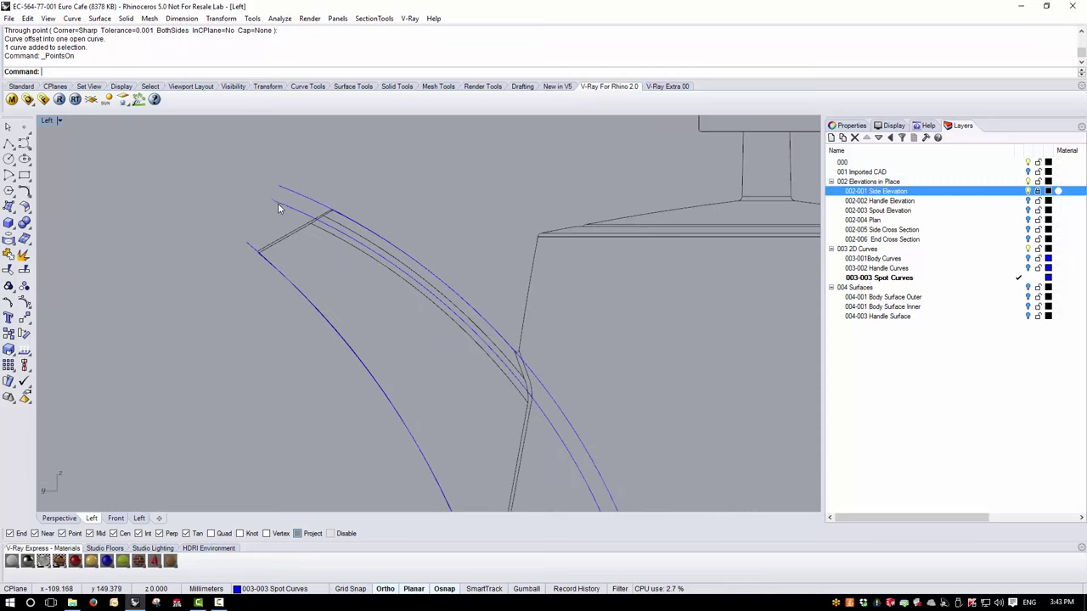
Rebuild the new offset curve between the two outer spout curves.
left_click(277, 203)
left_click(28, 18)
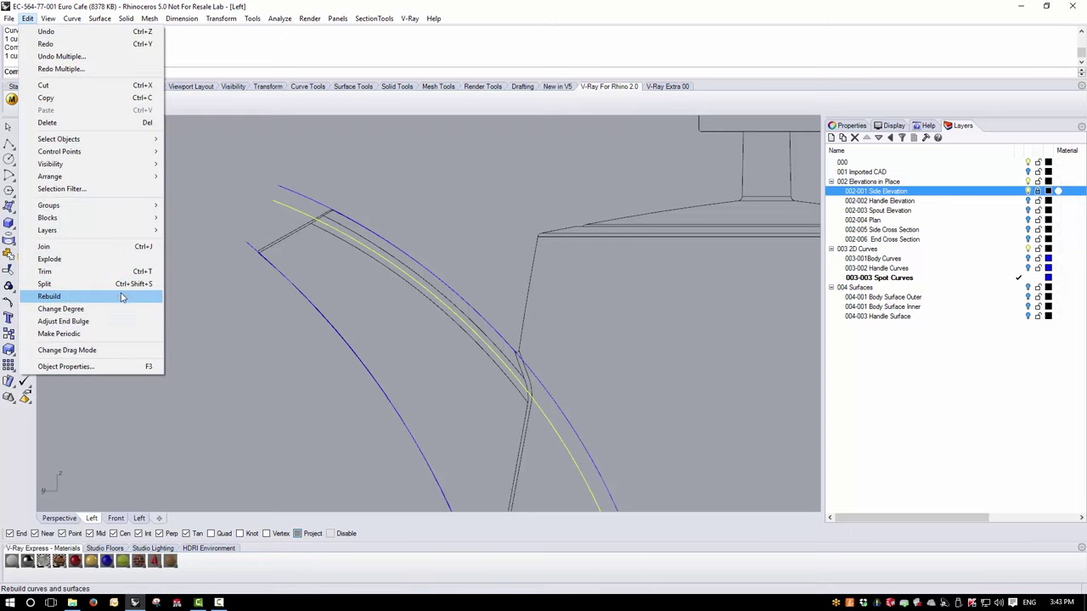
left_click(84, 296)
left_click(624, 332)
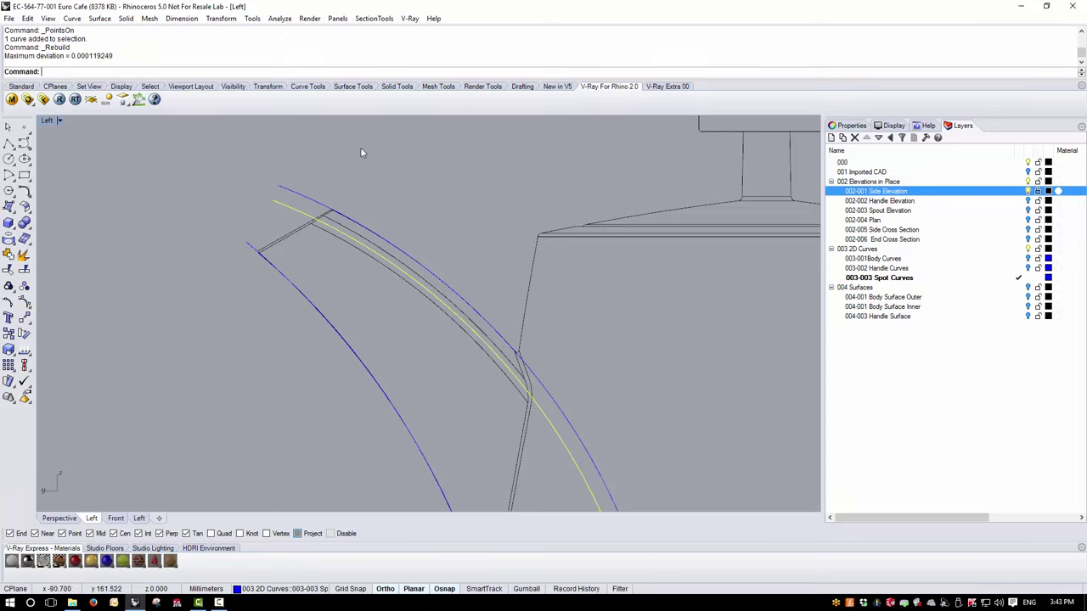
Draw a straight line joining the tip ends of the lower and upper spout curves.
left_click(8, 144)
left_click(243, 241)
scroll(244, 241, "down", 2)
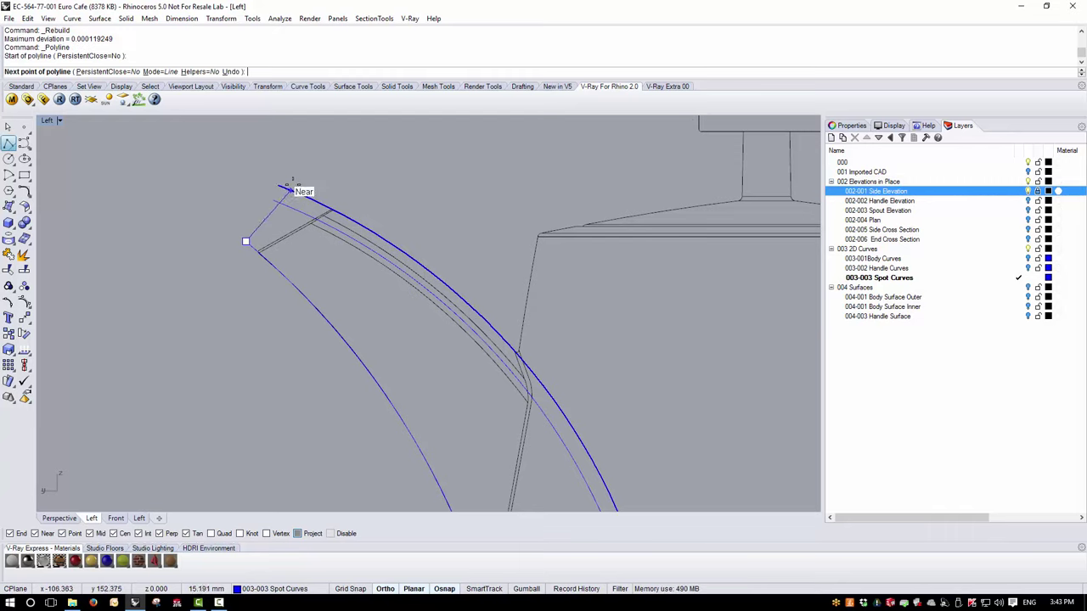
left_click(279, 187)
scroll(280, 186, "down", 3)
right_click(374, 386)
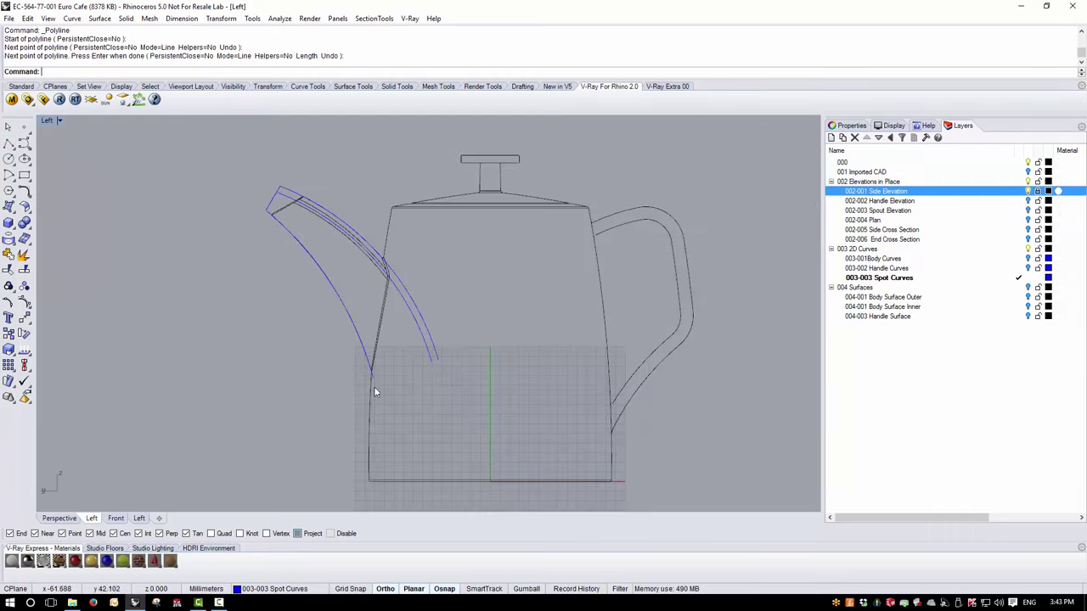
Draw a straight line inside the pot joining the body ends of the lower and upper spout curves.
right_click(380, 381)
left_click(372, 378)
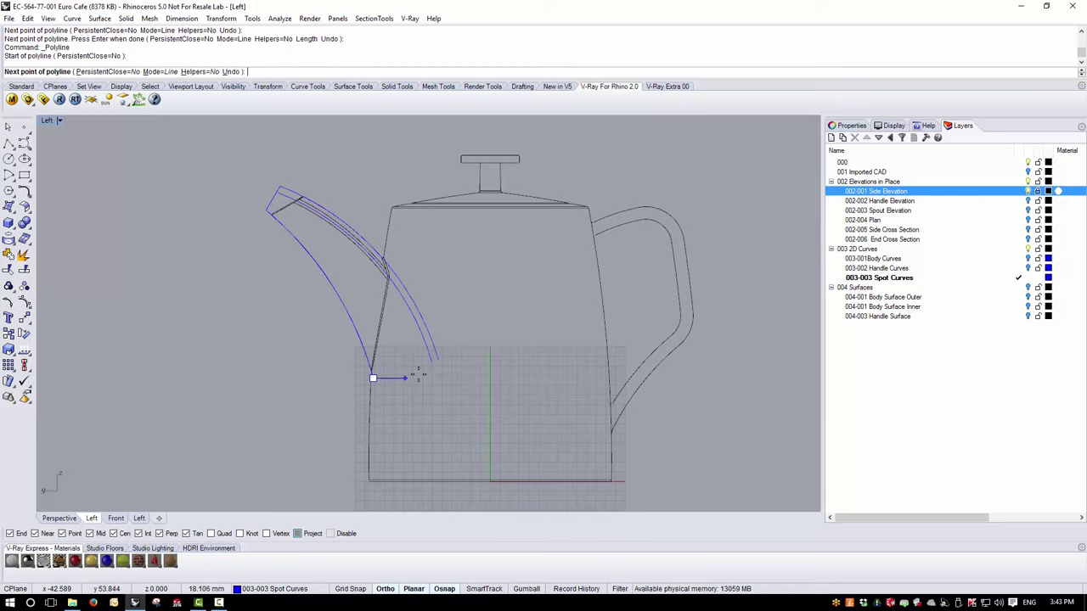
left_click(435, 359)
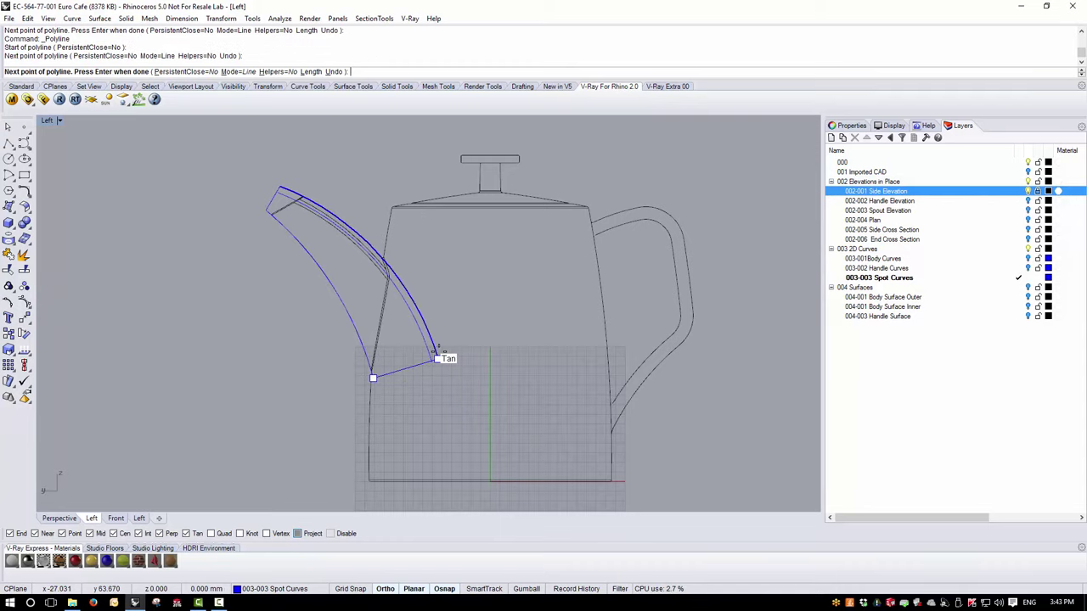
right_click(435, 358)
Extend the tip end of the offset curve by arc to its intersection with the line across the spout tip.
scroll(272, 170, "up", 4)
left_click(72, 19)
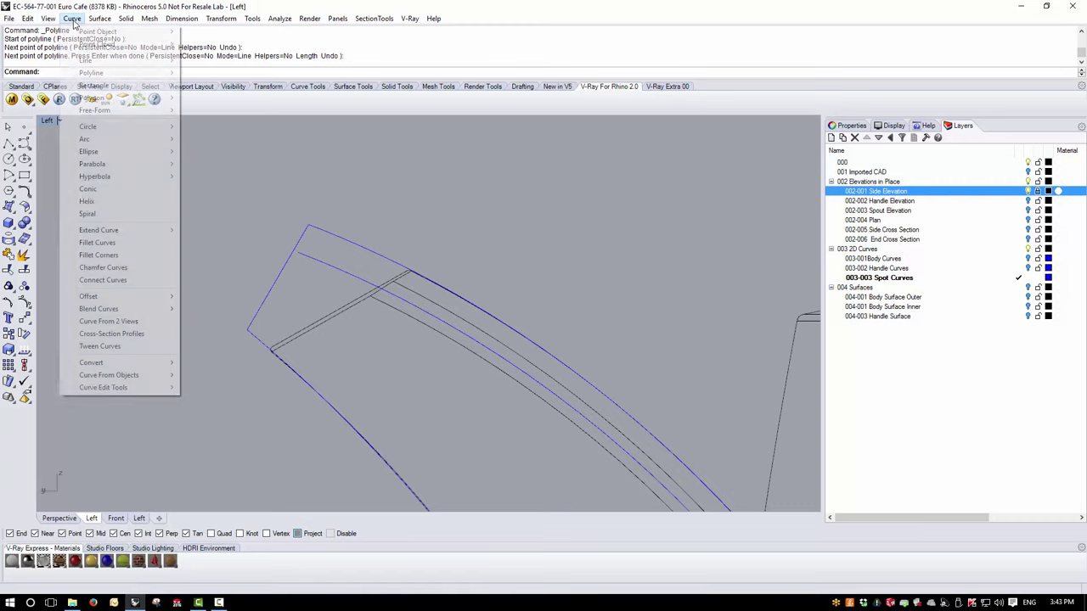
mouse_move(119, 231)
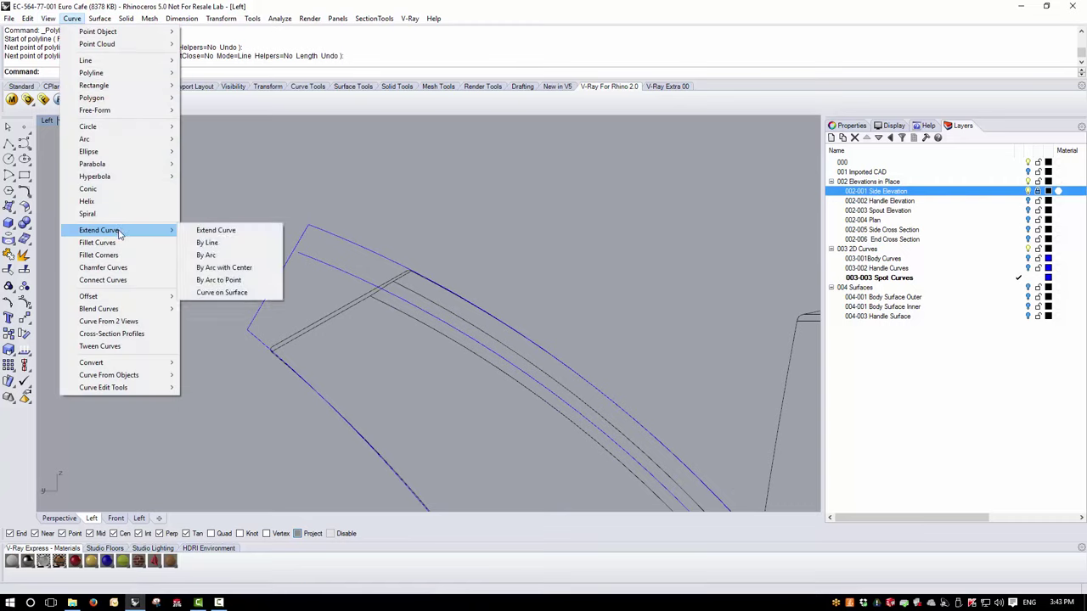
left_click(205, 256)
left_click(311, 255)
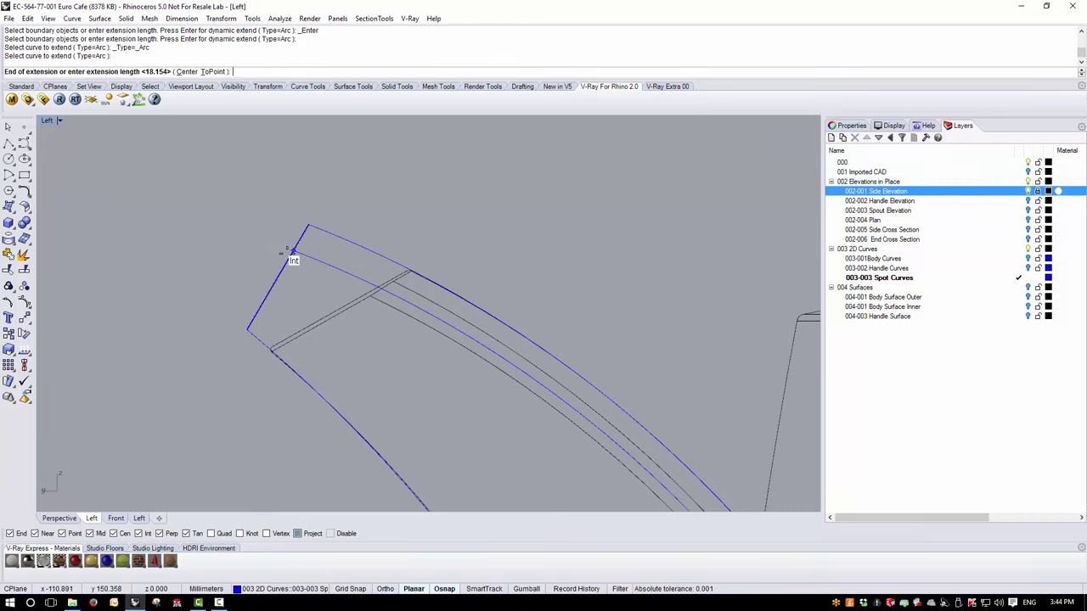
left_click(294, 252)
scroll(246, 189, "down", 3)
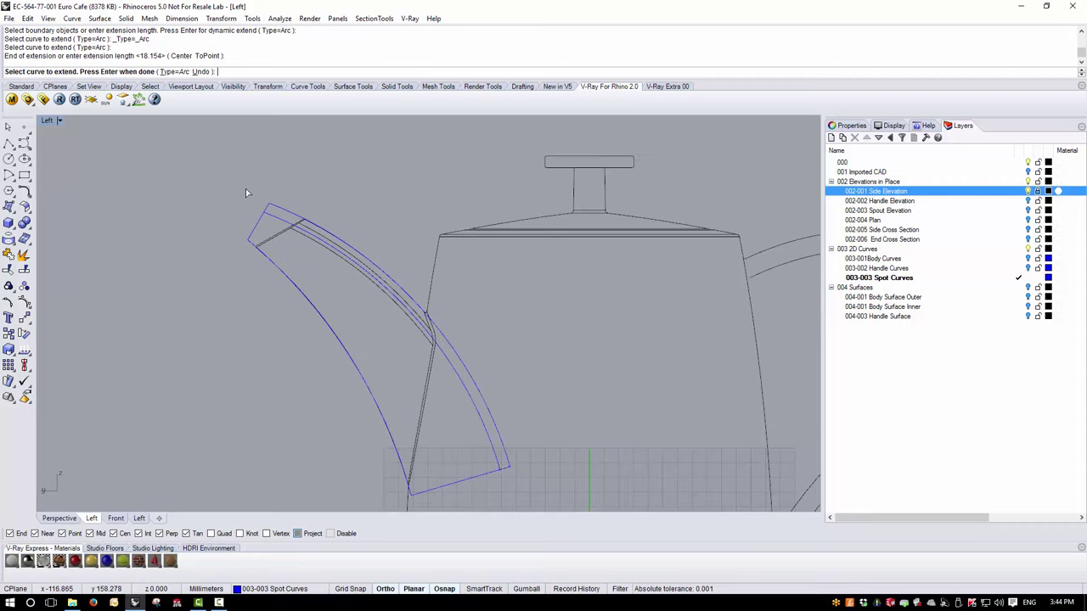
scroll(399, 475, "up", 5)
scroll(489, 430, "down", 2)
scroll(488, 430, "up", 2)
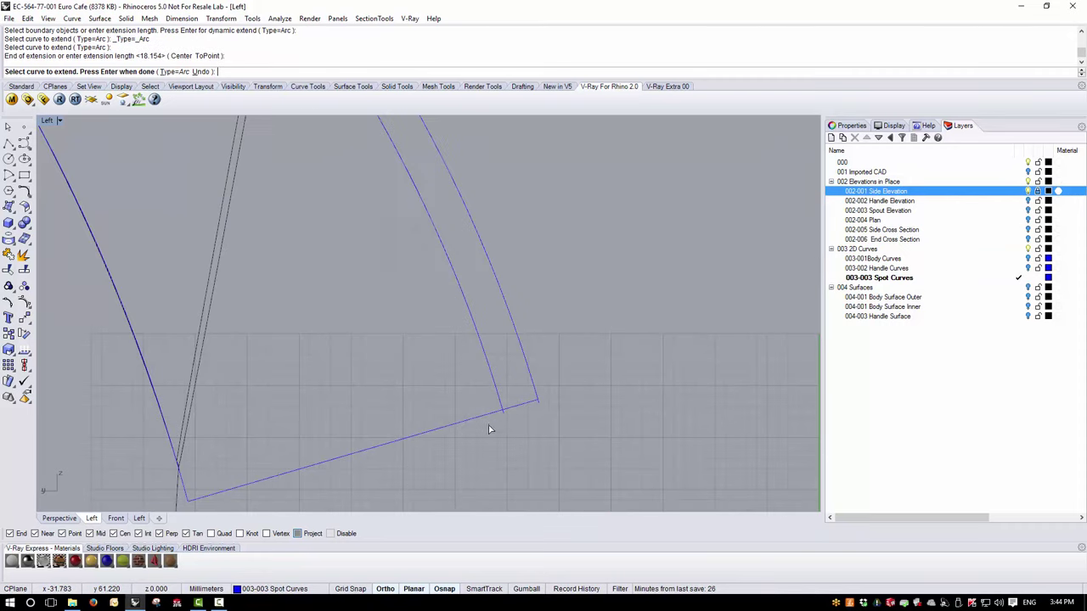
key("Return")
Trim the body end of the offset curve against the straight line inside the pot.
left_click(488, 414)
left_click(7, 270)
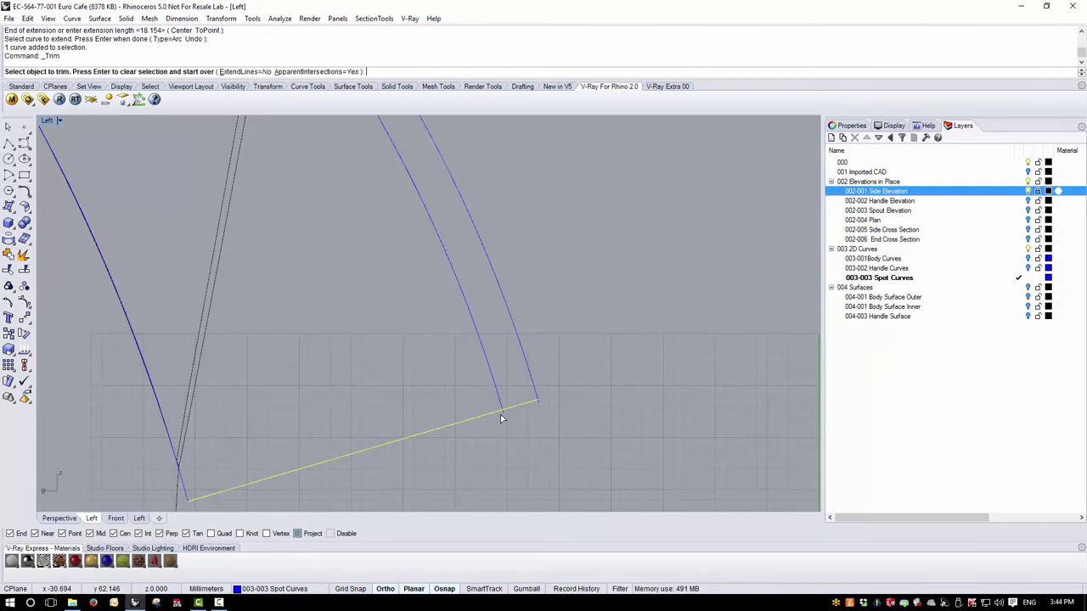
left_click(509, 415)
key("Return")
scroll(537, 449, "down", 4)
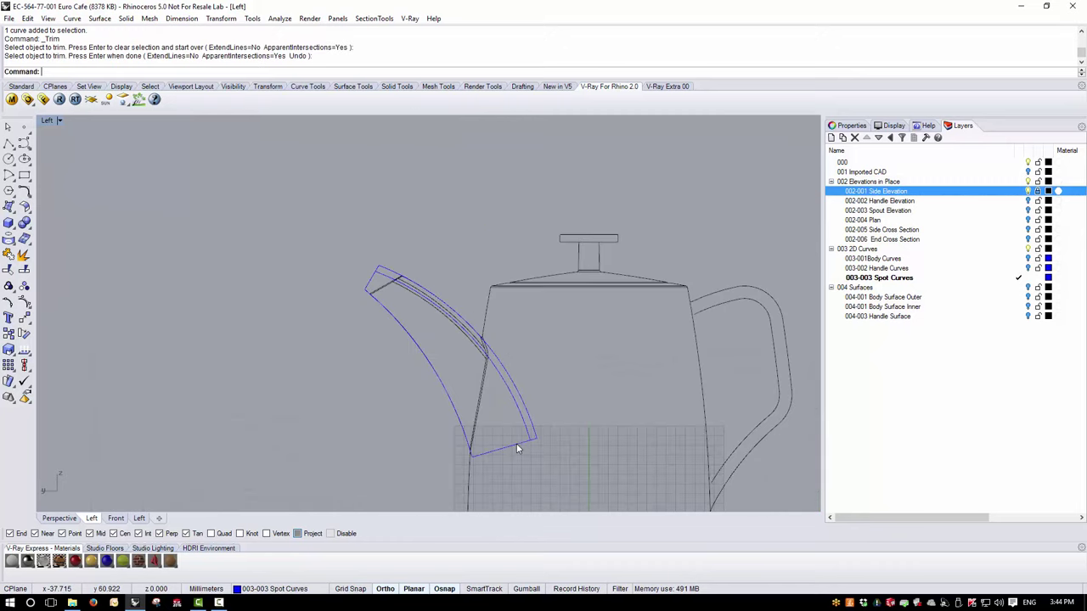
Delete the two straight lines across the body end and the tip of the spout curves.
left_click(516, 445)
key("Delete")
scroll(357, 272, "up", 5)
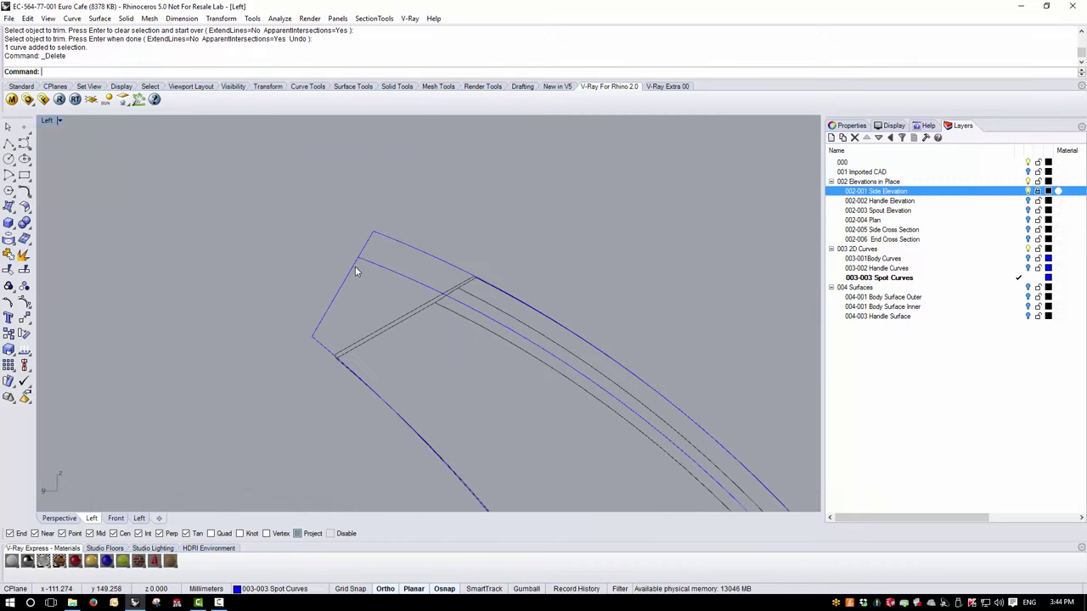
left_click(352, 270)
key("Delete")
Rebuild the extended and trimmed offset curve with a point count of 4 and degree 3.
left_click(408, 267)
left_click(27, 18)
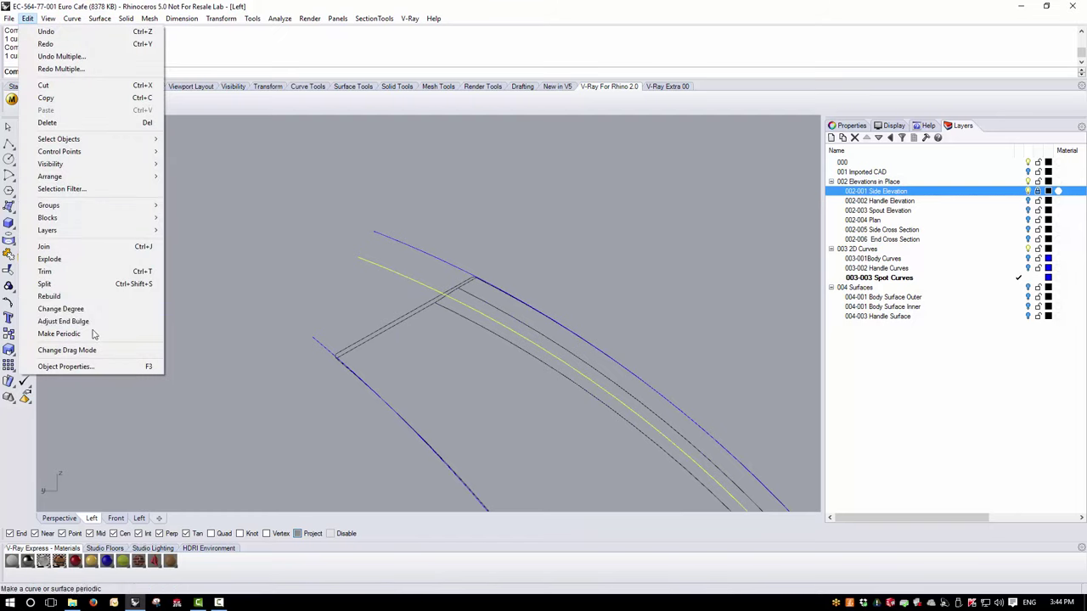
left_click(51, 296)
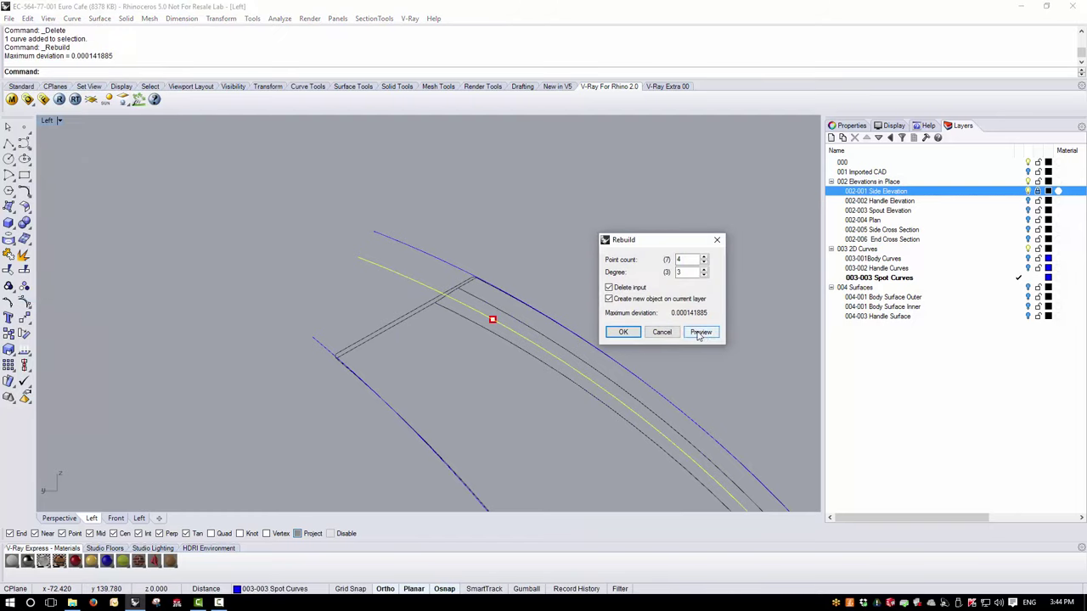
left_click(623, 332)
scroll(270, 256, "down", 3)
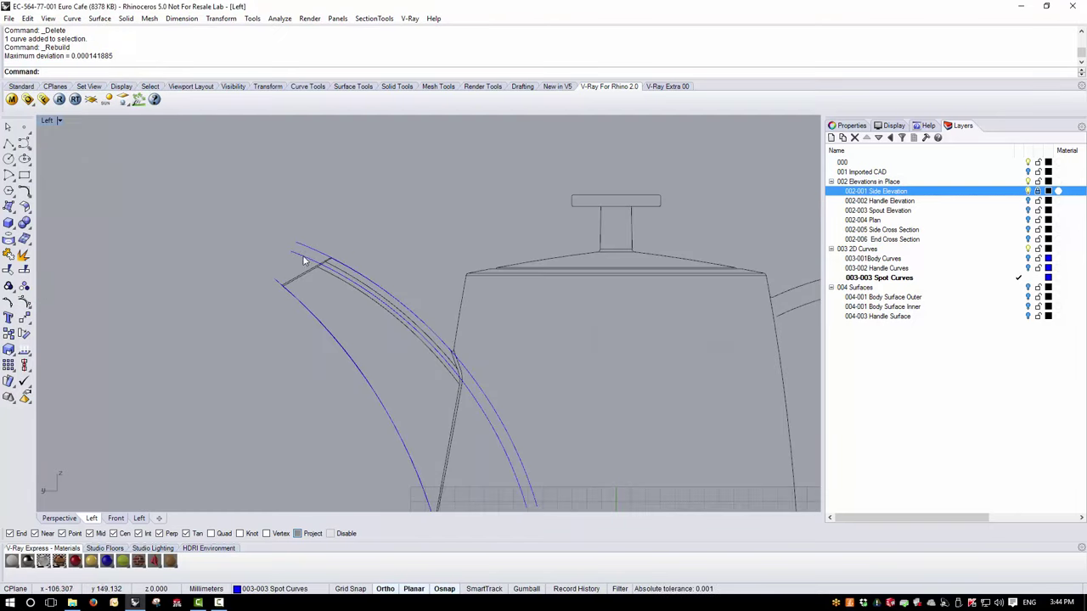
Select the rebuilt offset curve and make the 002-004 Plan layer current.
left_click(303, 261)
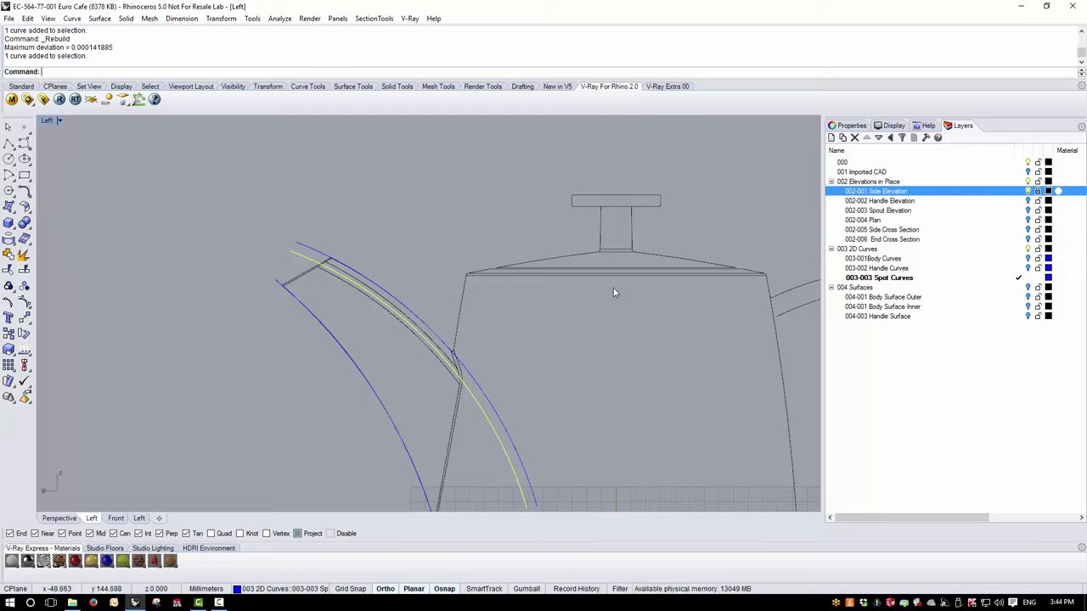
double_click(946, 222)
left_click(60, 120)
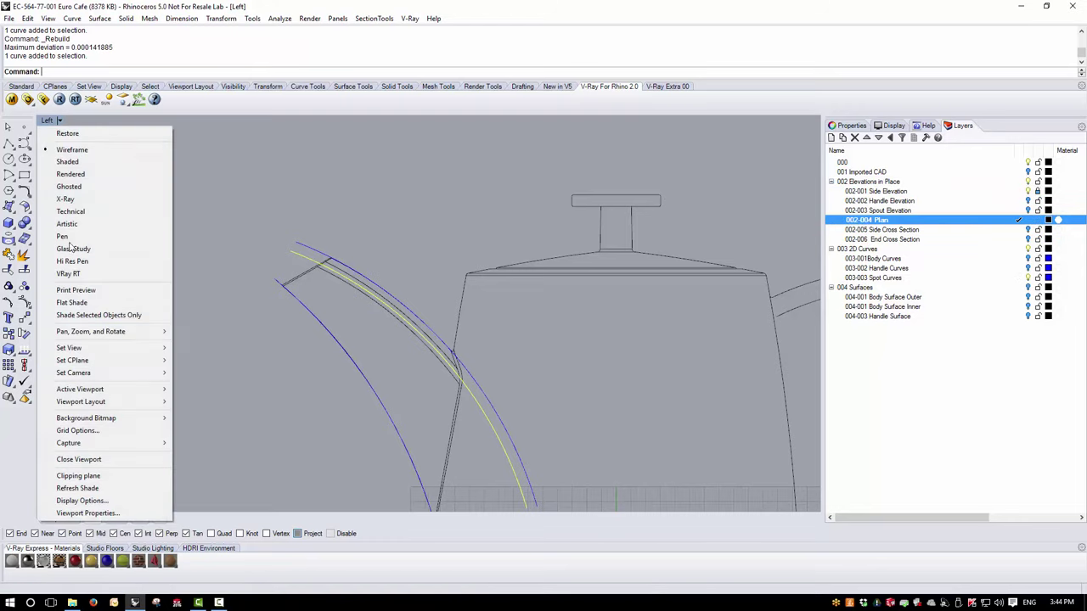
mouse_move(108, 350)
left_click(210, 353)
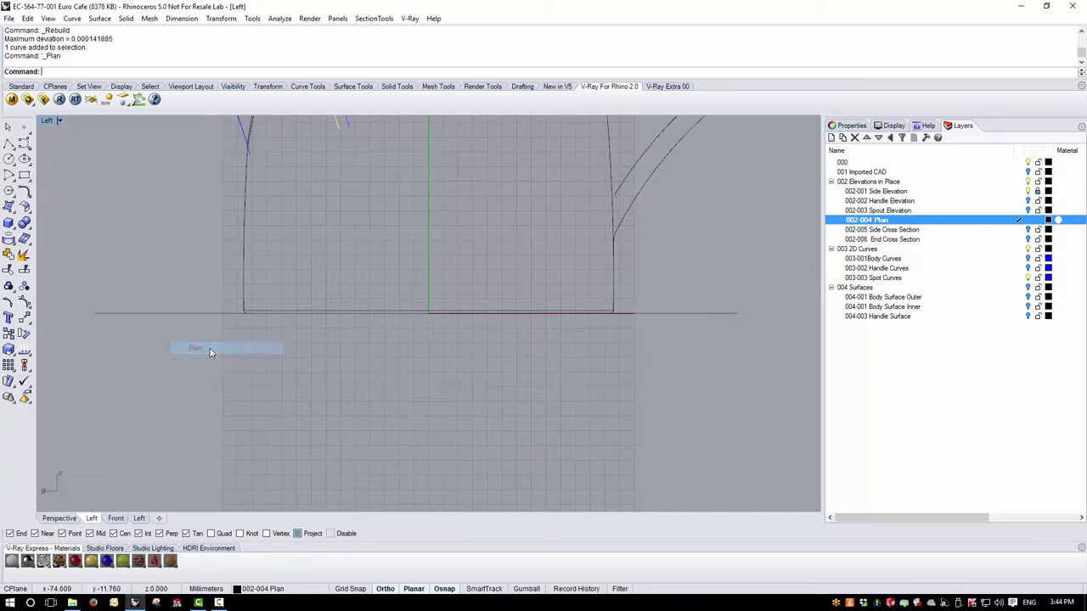
Set the viewport to the world Top view and turn on the control points of the selected offset curve.
left_click(61, 120)
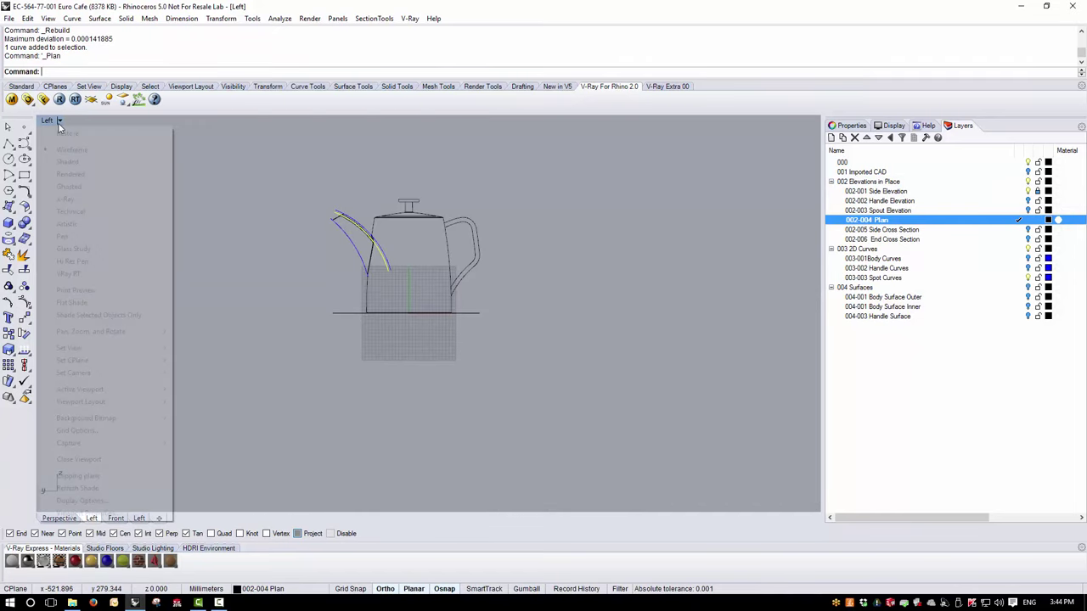
mouse_move(108, 348)
left_click(197, 365)
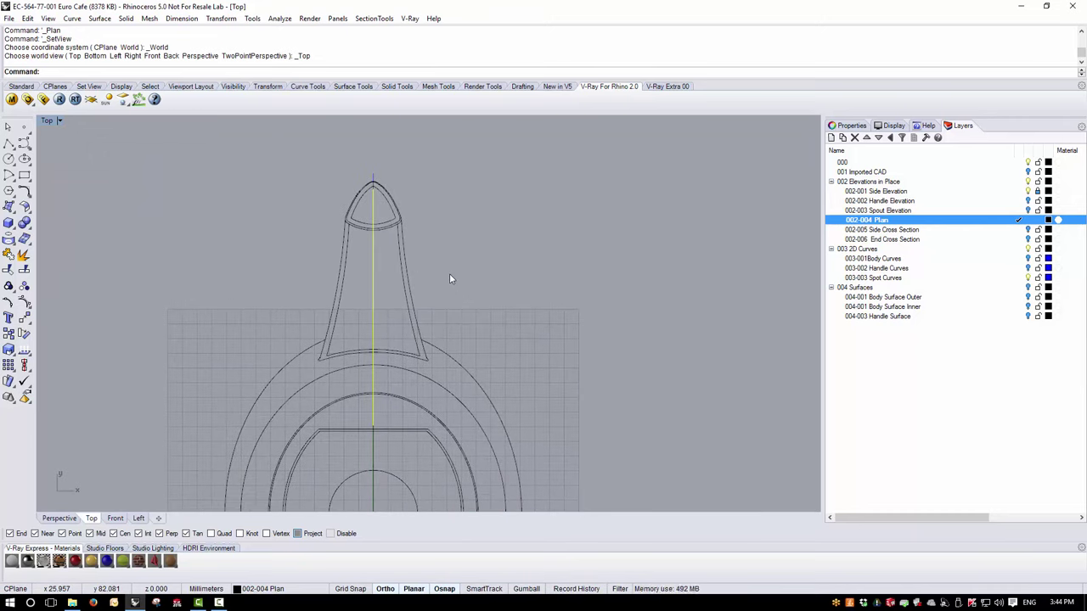
left_click(25, 317)
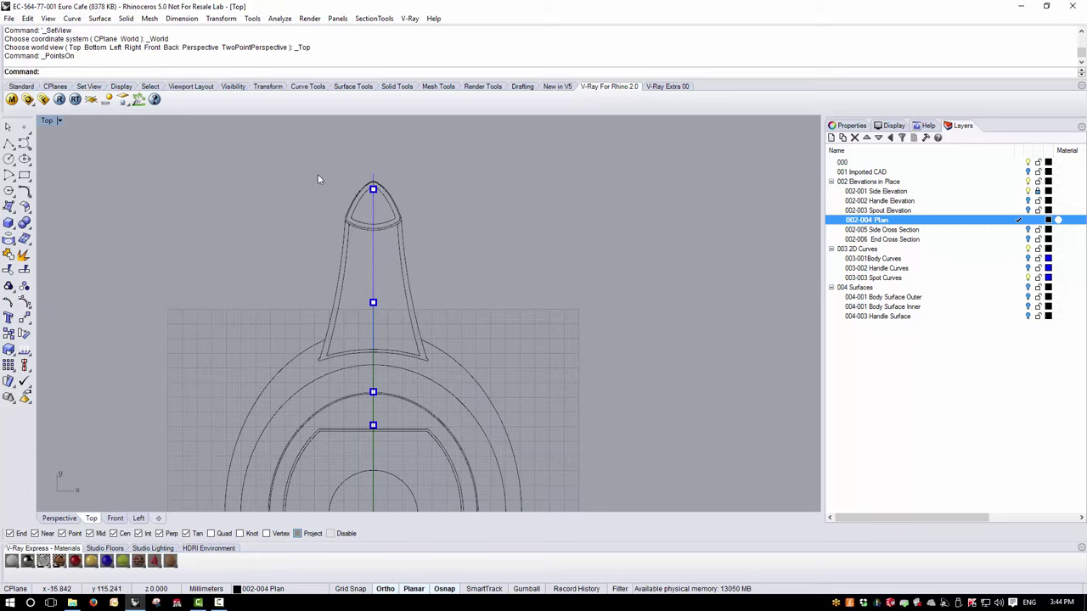
Make the 003-003 Spot Curves layer current and lock the 002-004 Plan layer.
left_click_drag(318, 178, 380, 204)
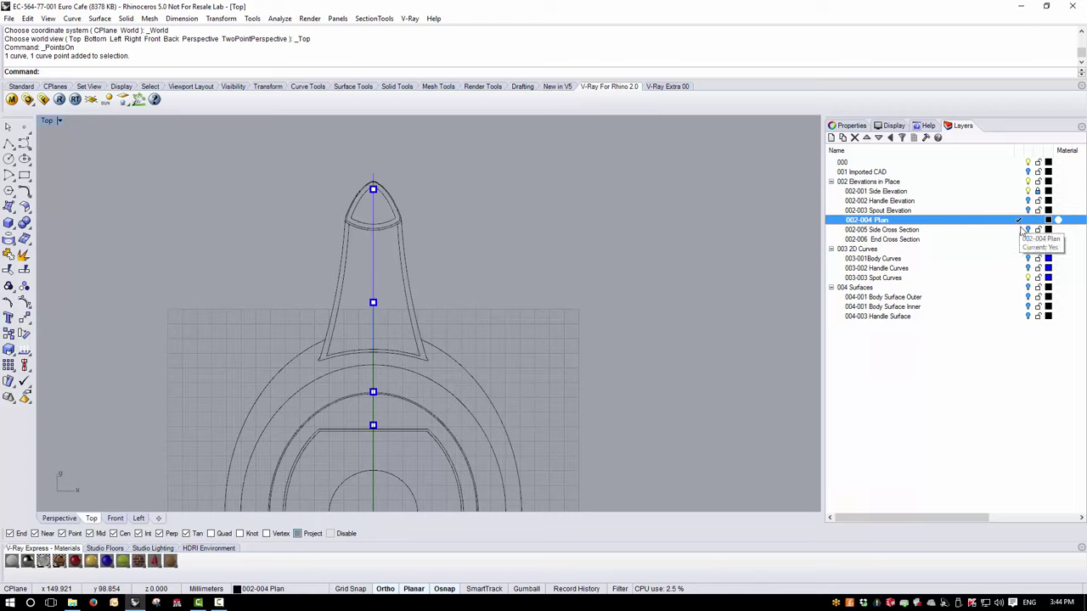
left_click(1020, 278)
left_click(1030, 221)
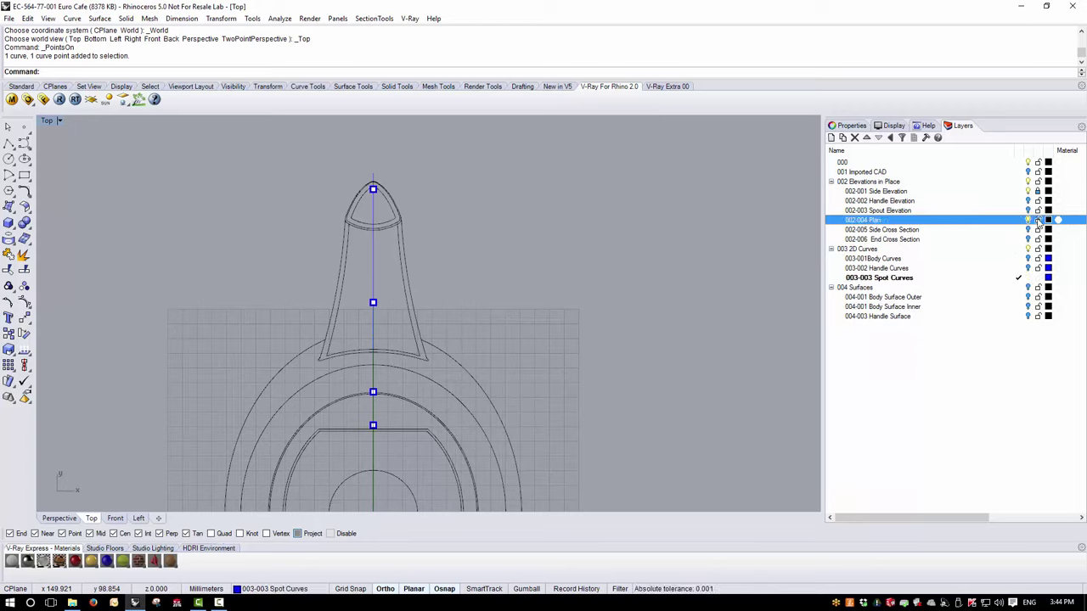
Move all four control points of the rebuilt curve about 9.25 mm from the centreline in +X, towards the spout's outer edge.
left_click(373, 188)
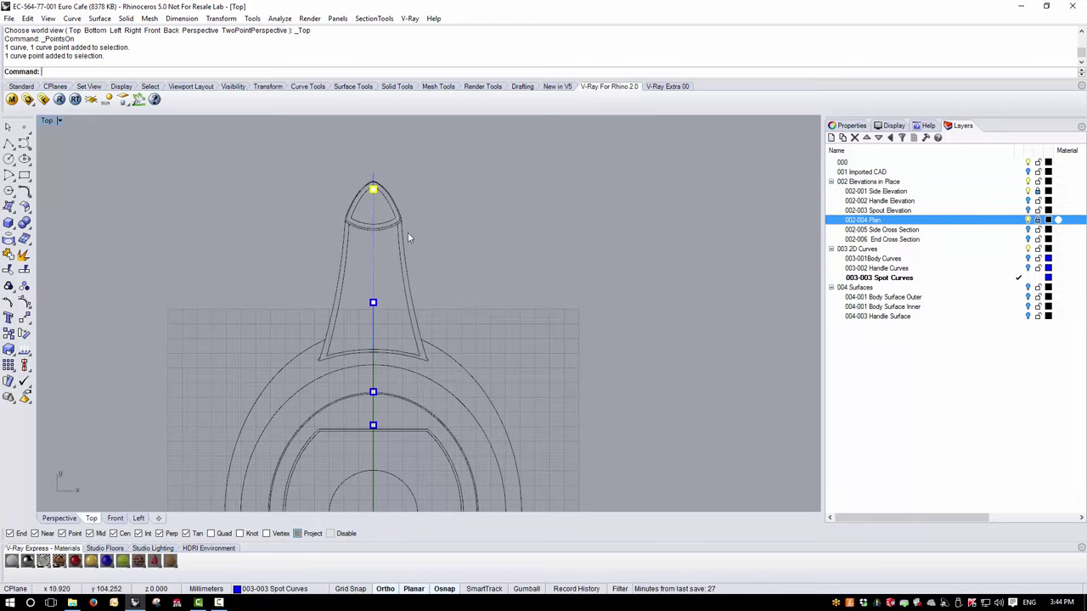
left_click(372, 302, "shift")
left_click(373, 391, "shift")
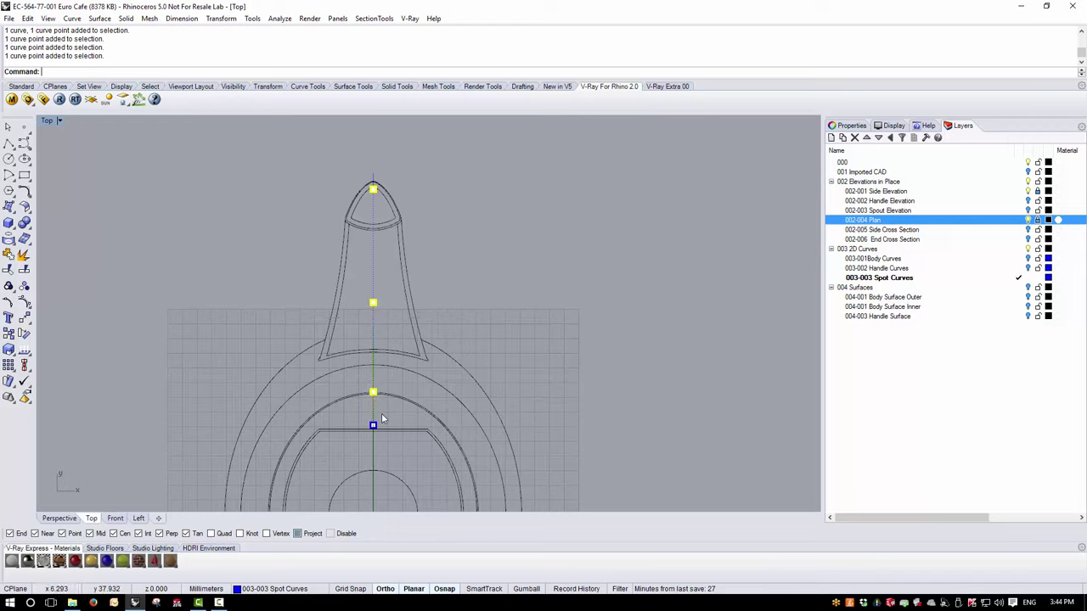
left_click(373, 425, "shift")
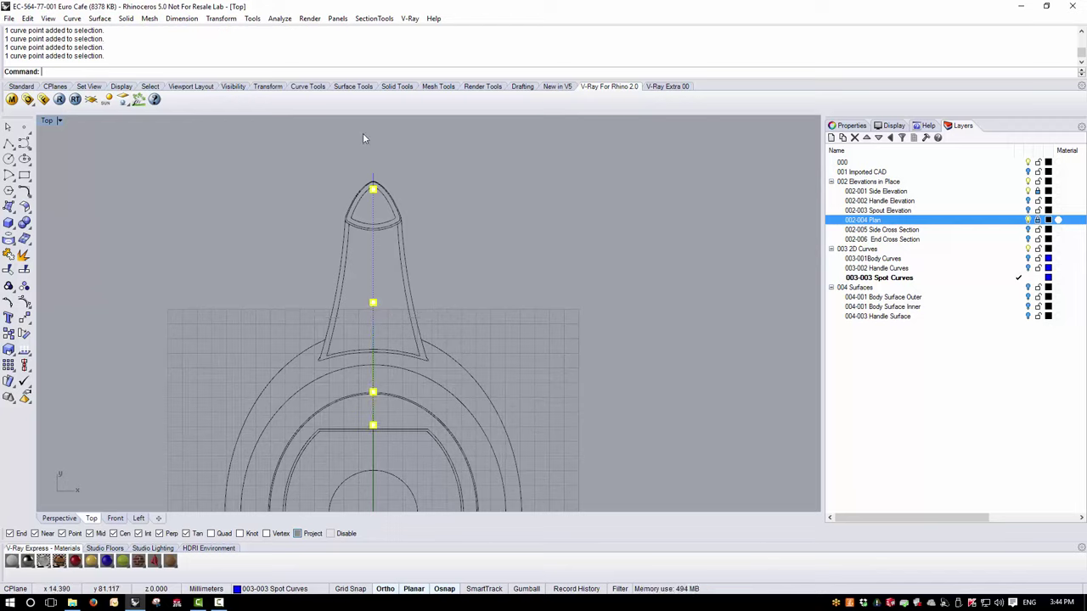
left_click(224, 19)
left_click(229, 31)
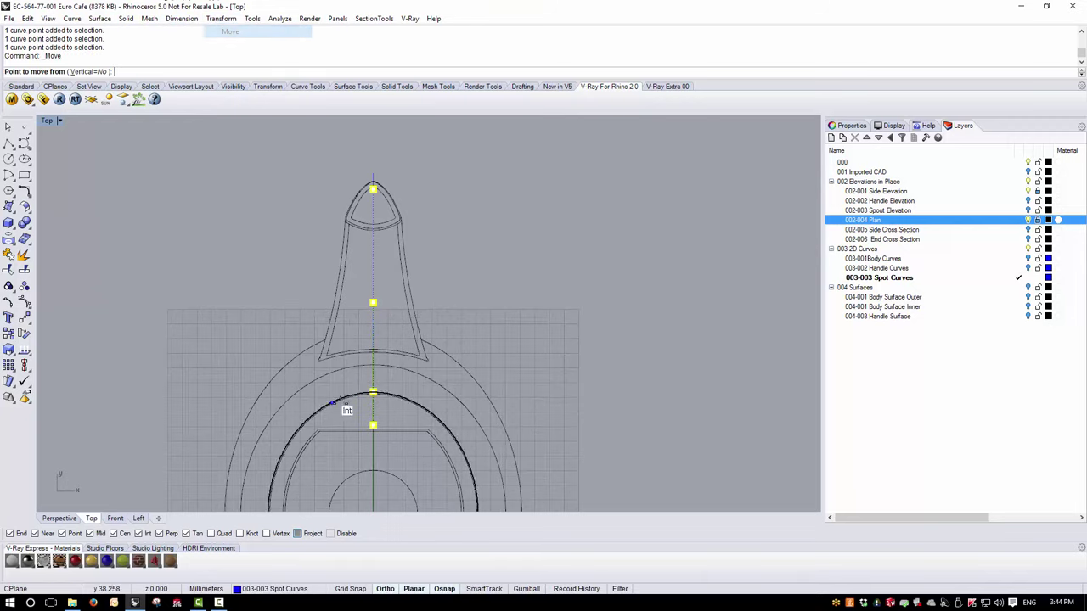
left_click(471, 272)
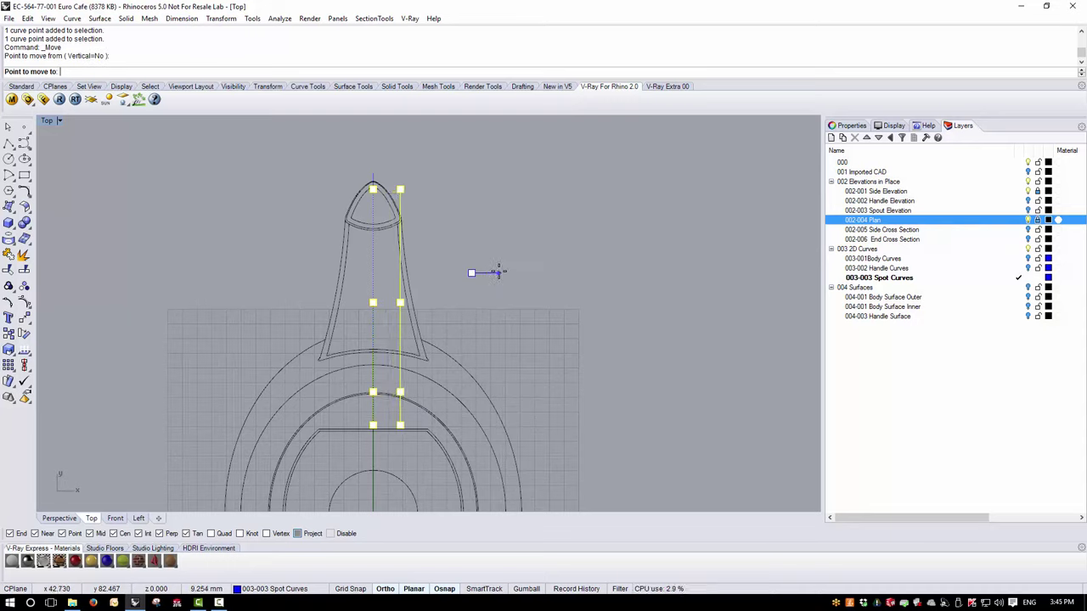
left_click(498, 271)
left_click(498, 270)
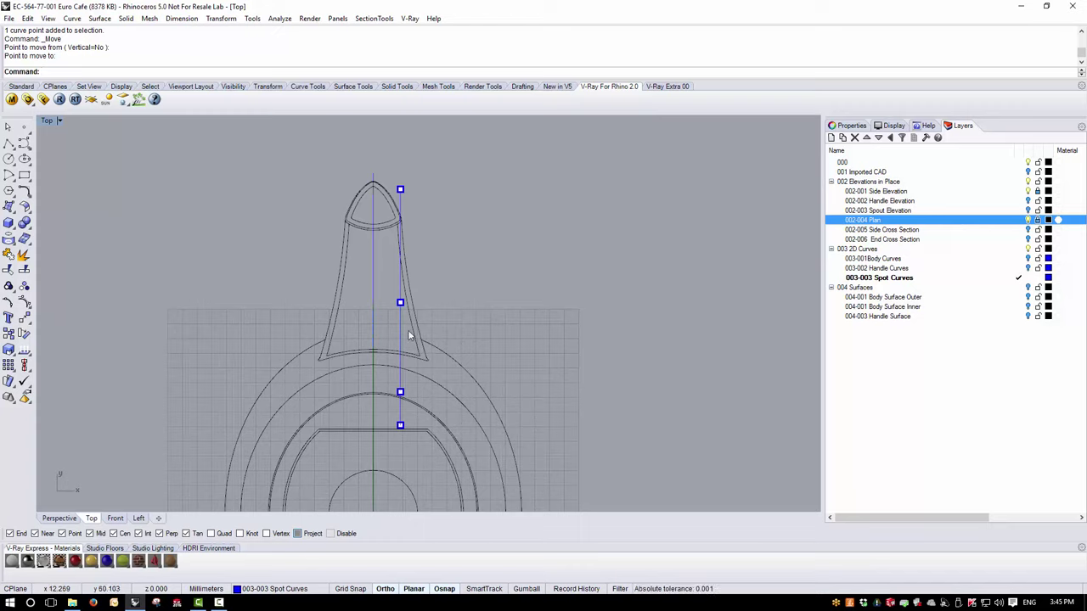
Move the three control points below the tip about 3.28 mm further out from the centreline.
left_click_drag(385, 292, 412, 463)
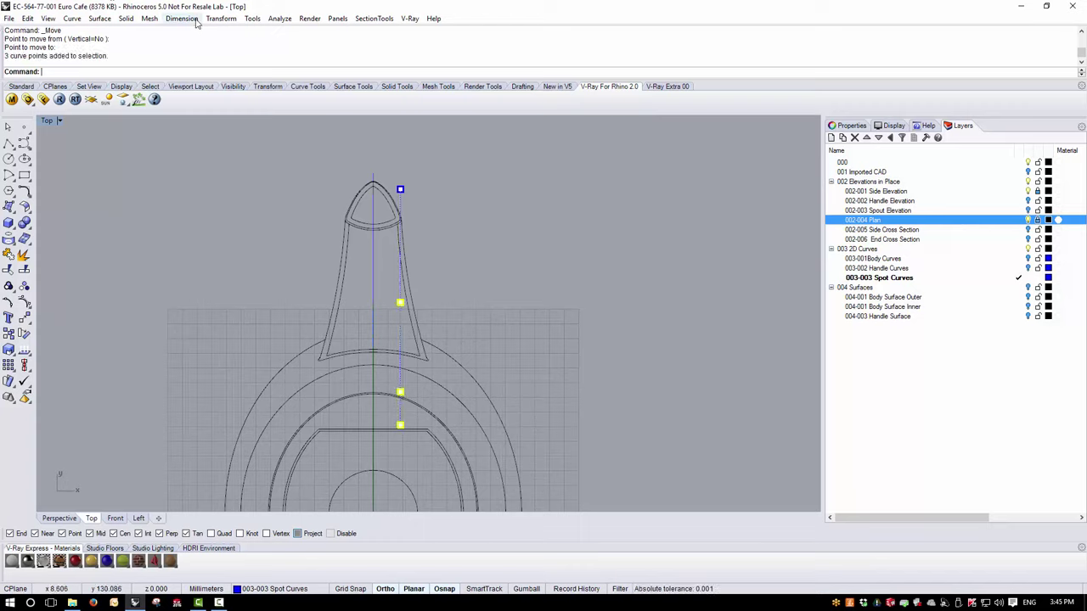
left_click(222, 19)
left_click(227, 32)
left_click(503, 319)
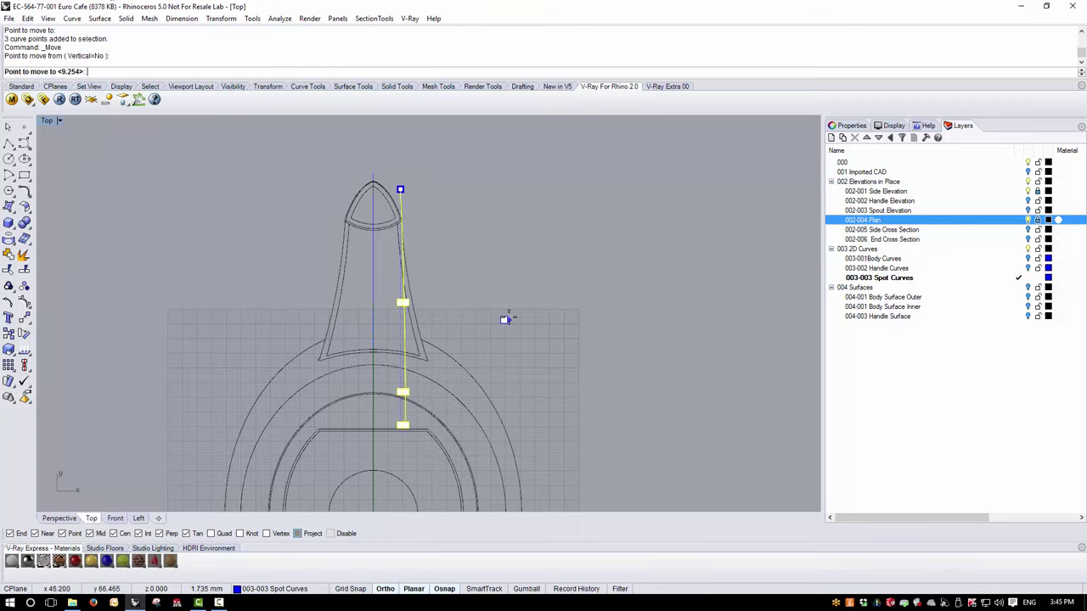
left_click(513, 317)
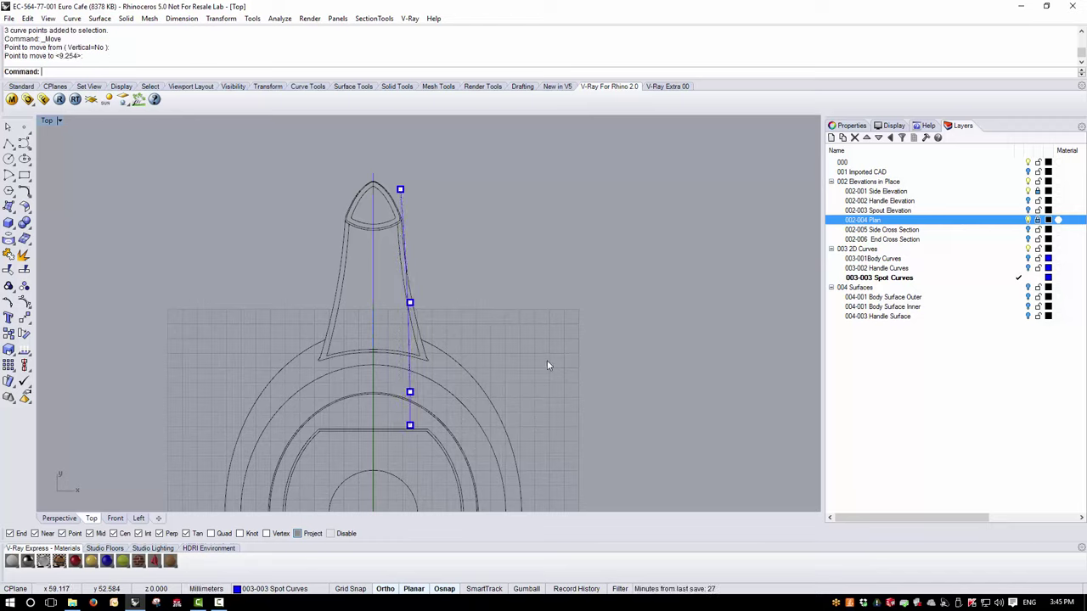
Move the two control points nearest the body end about 7.13 mm further outward.
left_click_drag(415, 467, 399, 378)
key("Return")
left_click(501, 315)
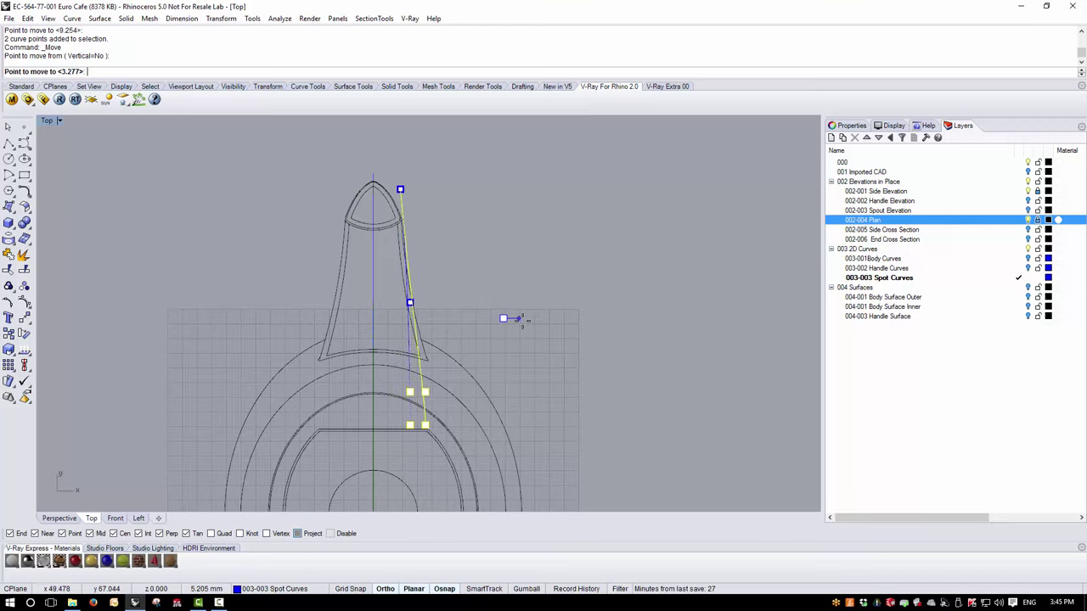
left_click(522, 315)
key("Escape")
Move the second control point from the tip slightly back towards the centreline to bend the curve along the spout outline.
scroll(398, 301, "up", 2)
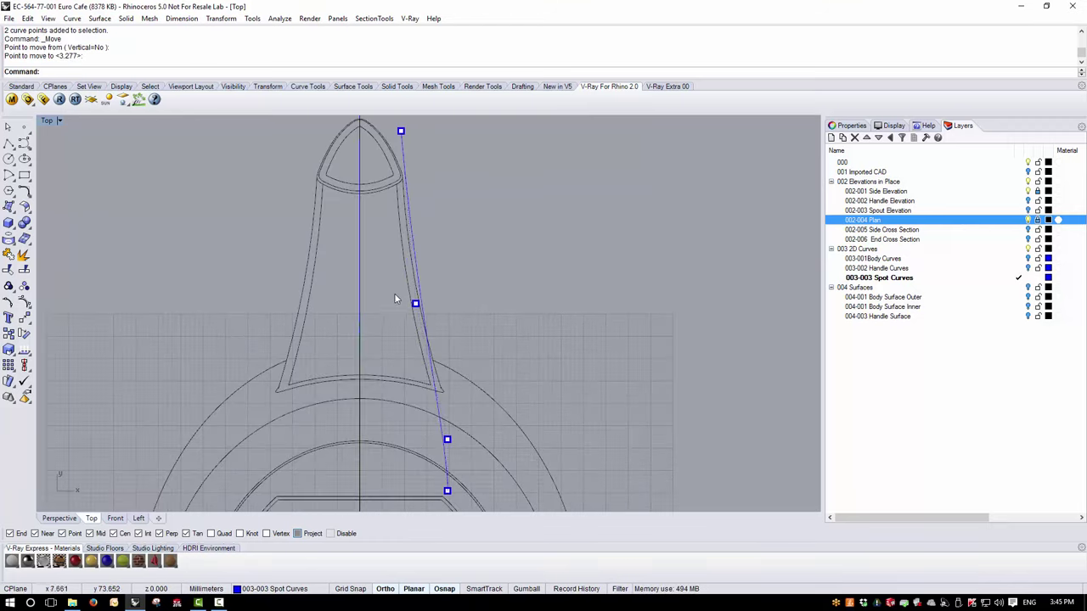
left_click(415, 303)
key("Return")
left_click(546, 311)
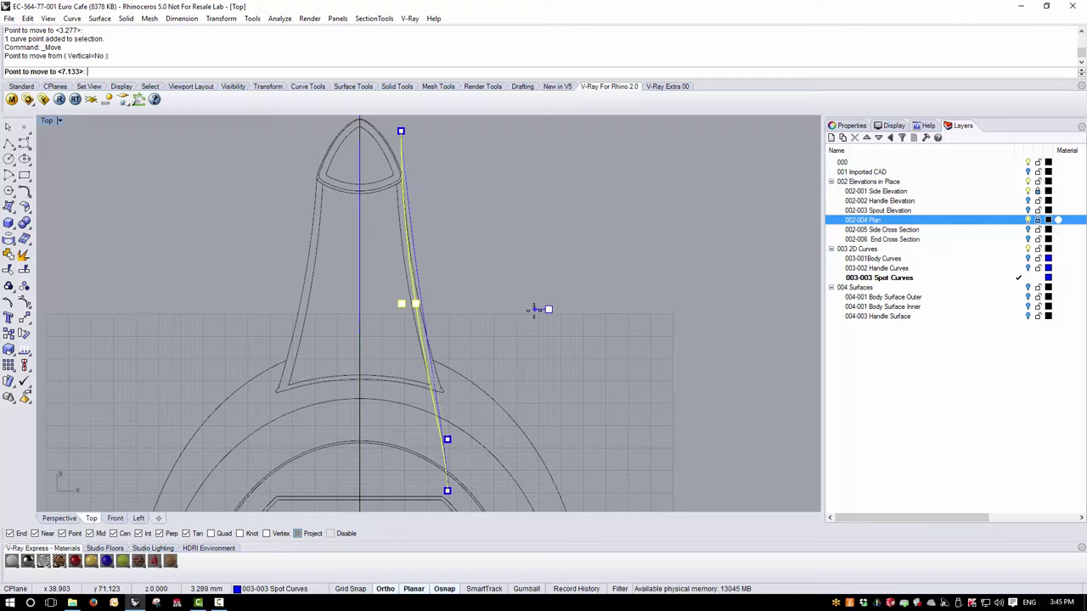
left_click(538, 309)
scroll(467, 322, "down", 2)
key("Escape")
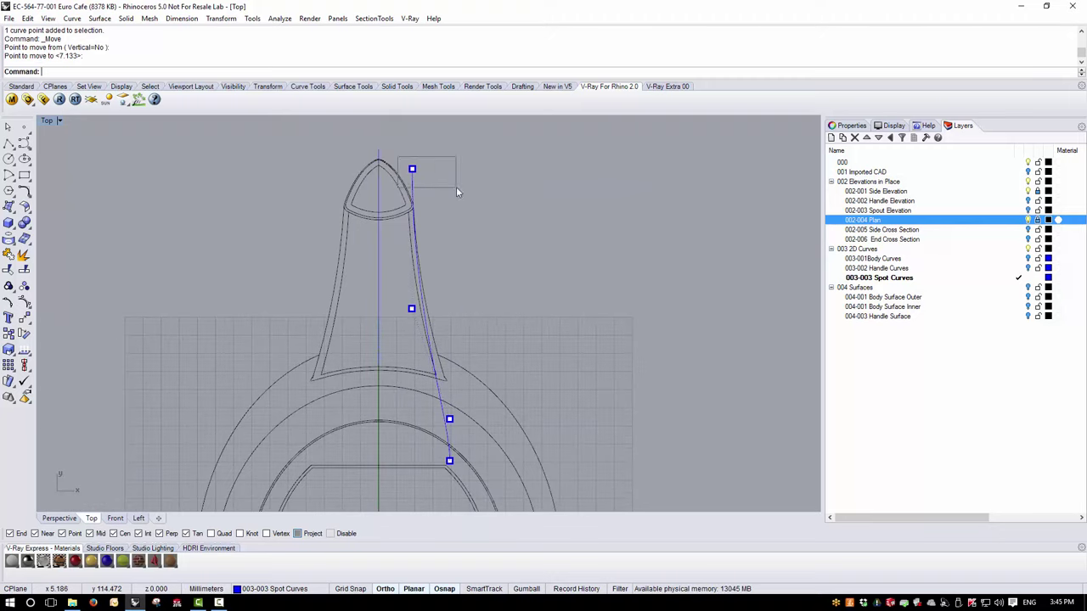
Nudge the tip control point to about 0.2 mm further out overall and the second control point 1.2 mm outward.
left_click_drag(456, 192, 455, 188)
scroll(450, 178, "up", 2)
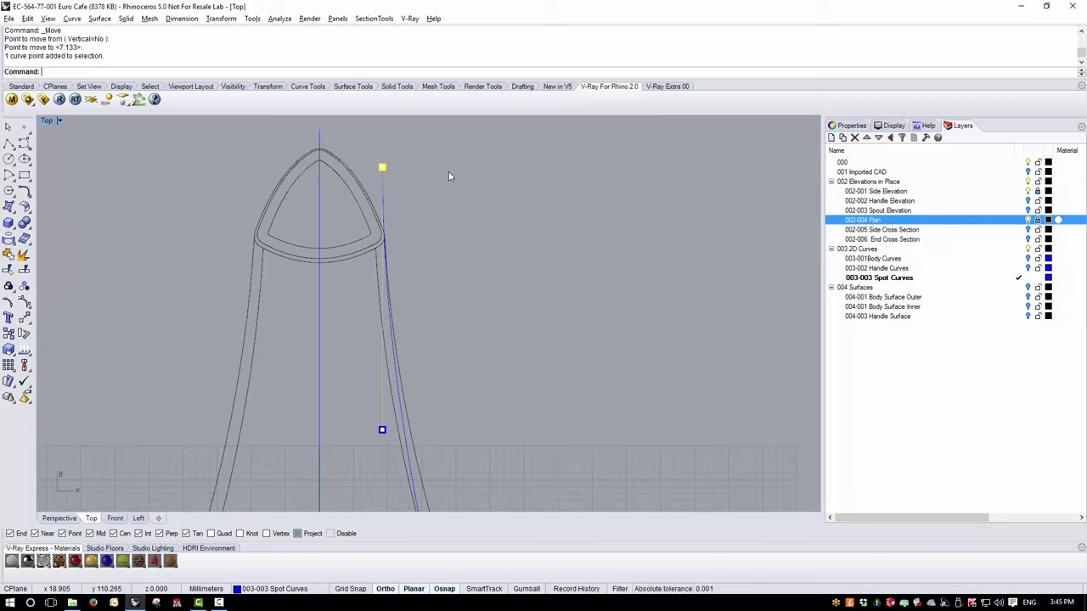
key("alt+Left")
key("alt+Left")
key("alt+Left")
key("alt+Left")
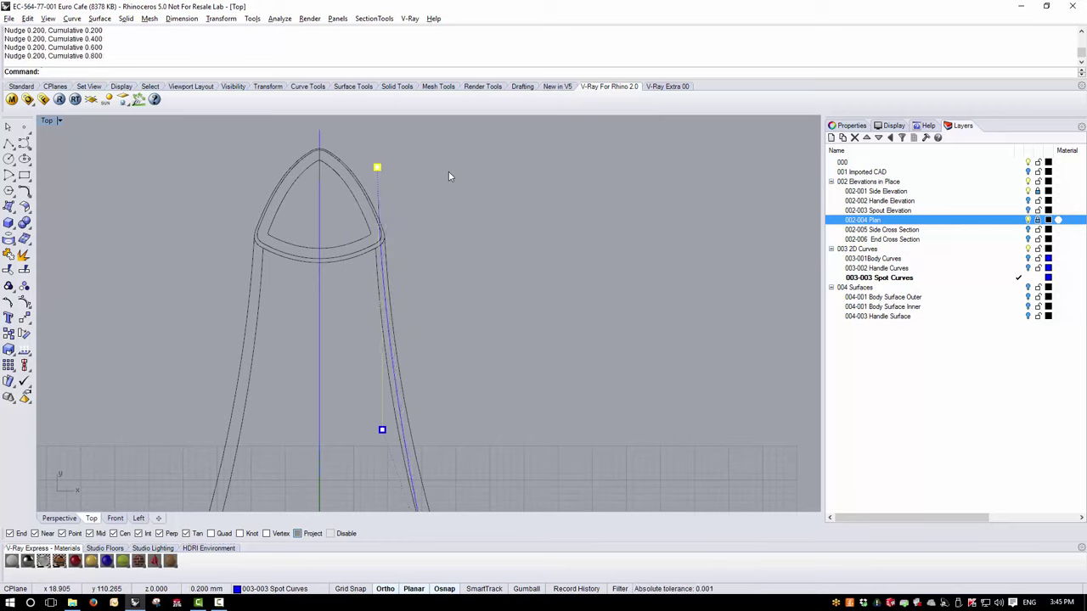
key("alt+Right")
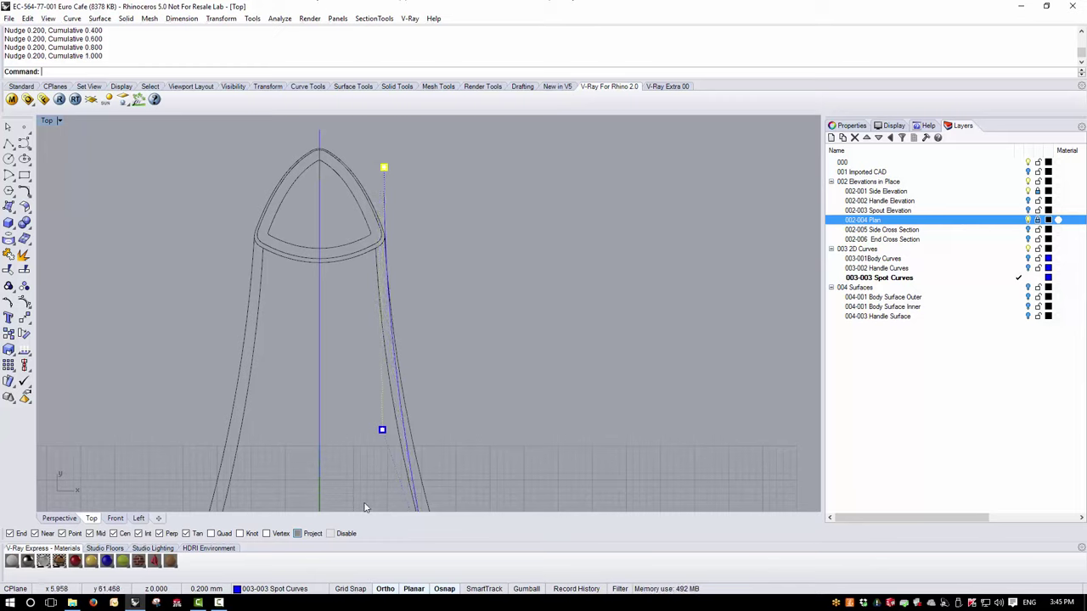
left_click(382, 431)
key("alt+Right")
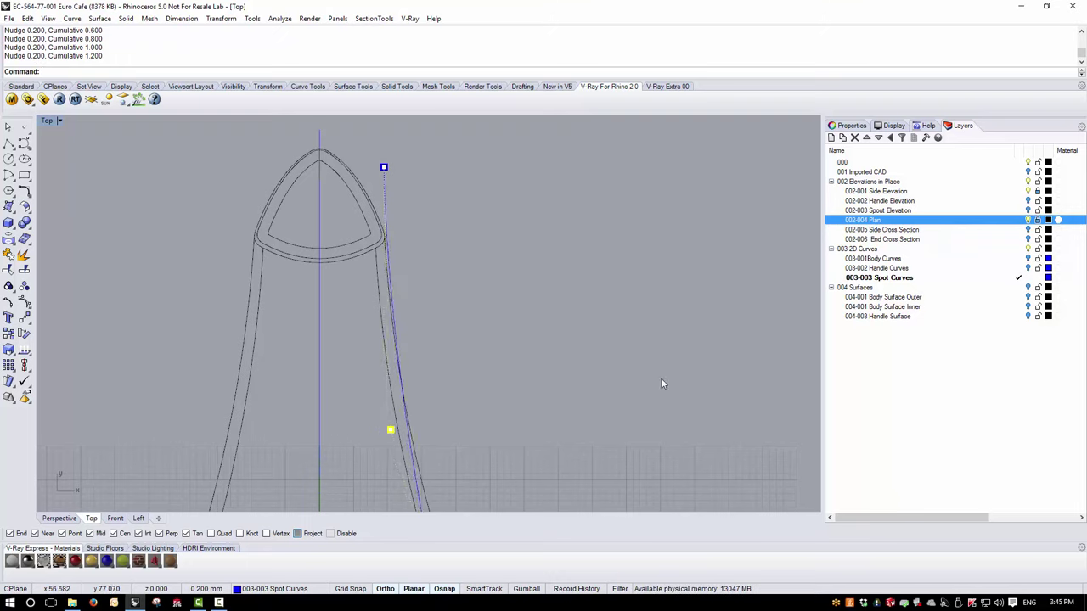
Nudge the body-end control point 9 mm outward in 0.2 mm increments so the curve follows the flare of the spout outline.
scroll(659, 381, "down", 3)
scroll(531, 446, "up", 2)
left_click(455, 469)
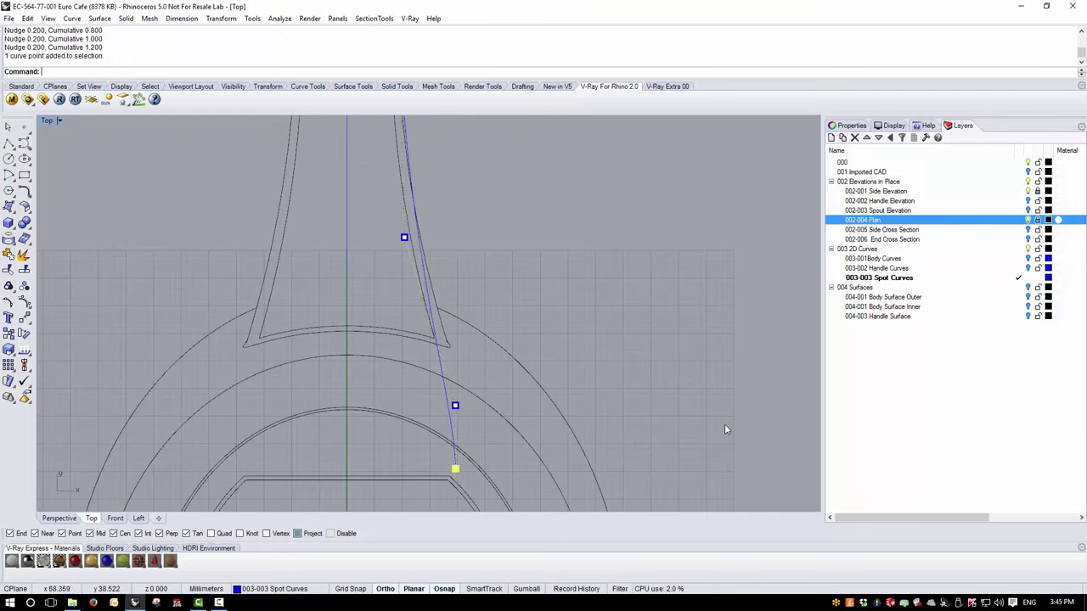
key("alt+Right")
key("alt+Right")
key("alt+Right")
key("alt+Right")
key("alt+Right")
key("alt+Right")
key("alt+Right")
key("alt+Right")
key("alt+Right")
key("alt+Right")
key("alt+Right")
key("alt+Right")
key("alt+Right")
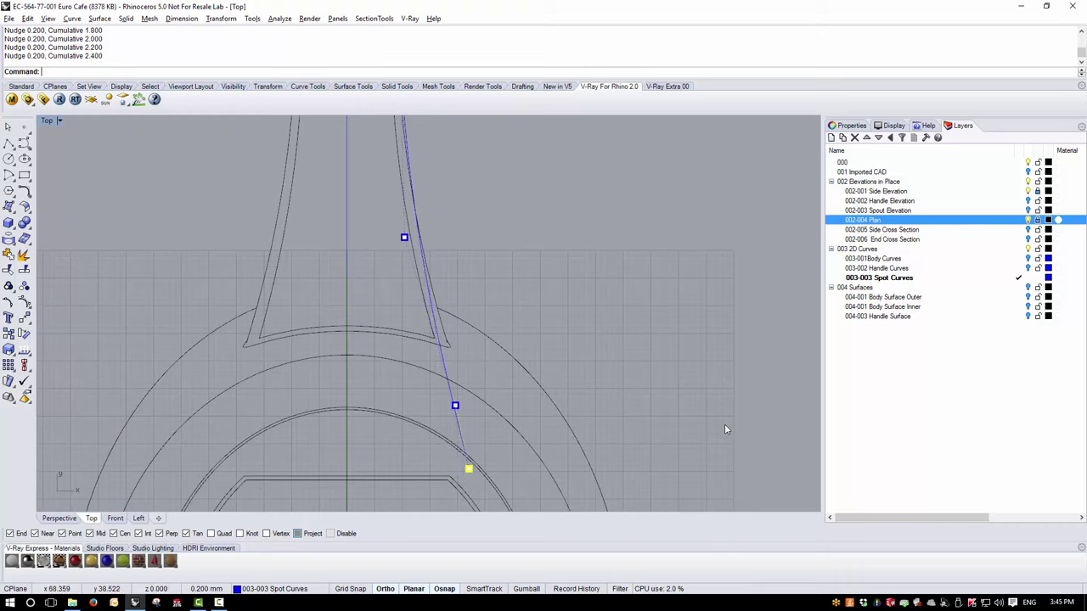
key("alt+Right")
key("alt+Right")
key("alt+Right")
key("alt+Right")
key("alt+Right")
key("alt+Right")
key("alt+Right")
key("alt+Right")
key("alt+Right")
key("alt+Right")
key("alt+Right")
key("alt+Right")
key("alt+Right")
key("alt+Right")
key("alt+Right")
key("alt+Right")
key("alt+Right")
key("alt+Right")
key("alt+Right")
key("alt+Right")
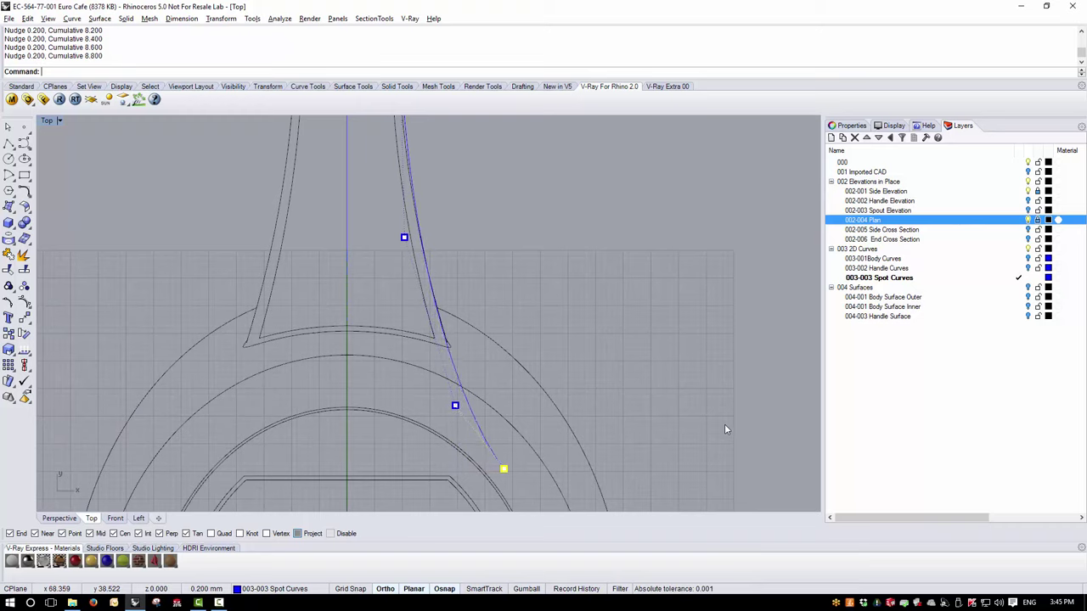
Nudge the third control point from the tip outward by 0.4 mm overall to fit the plan outline near the body.
left_click(455, 405)
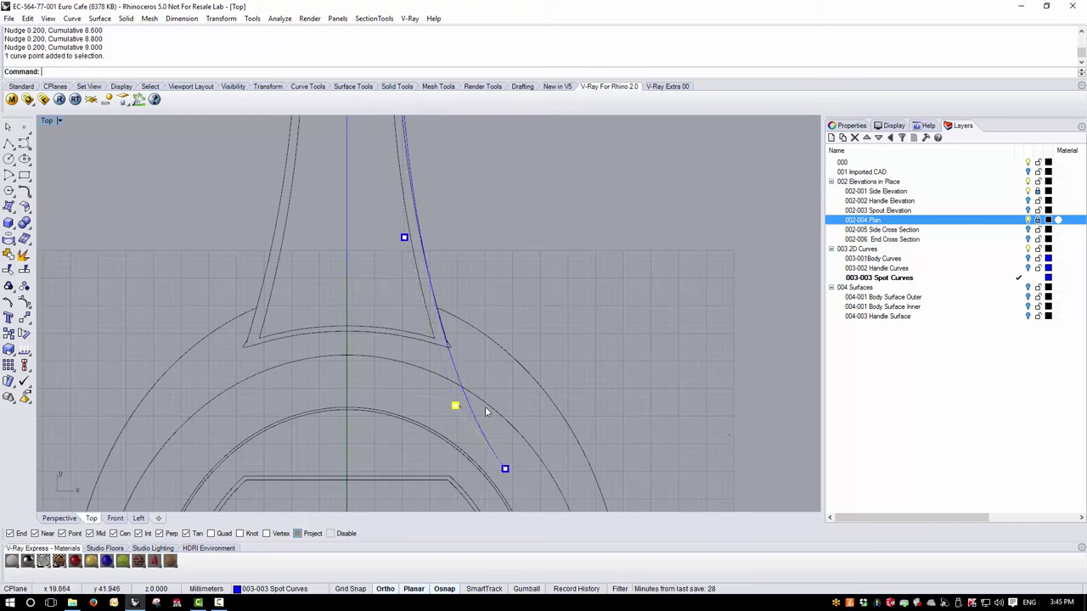
key("alt+Right")
key("alt+Right")
key("alt+Right")
key("alt+Right")
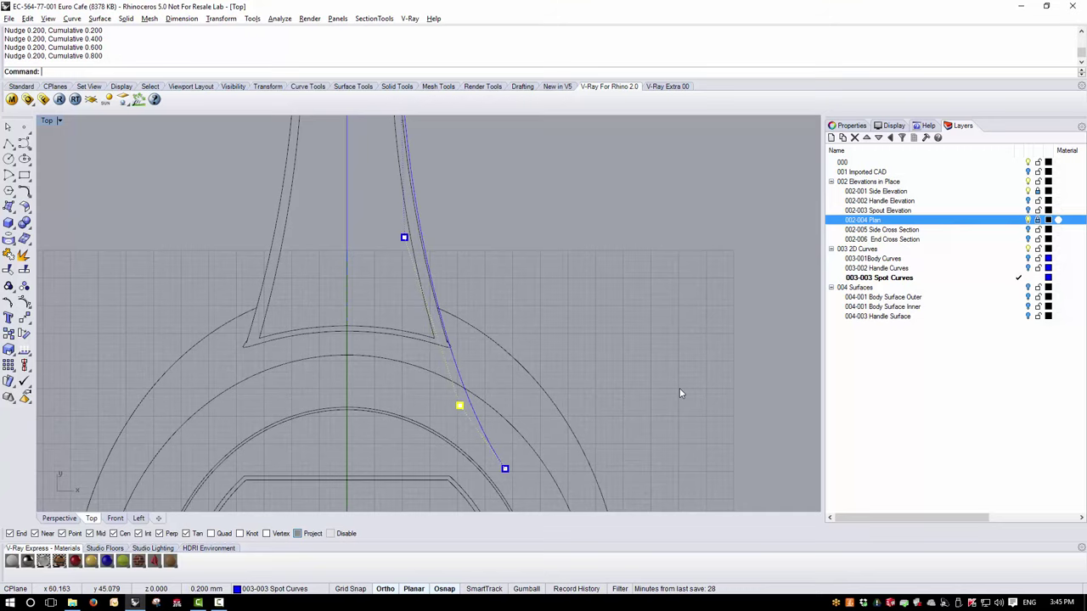
key("alt+Left")
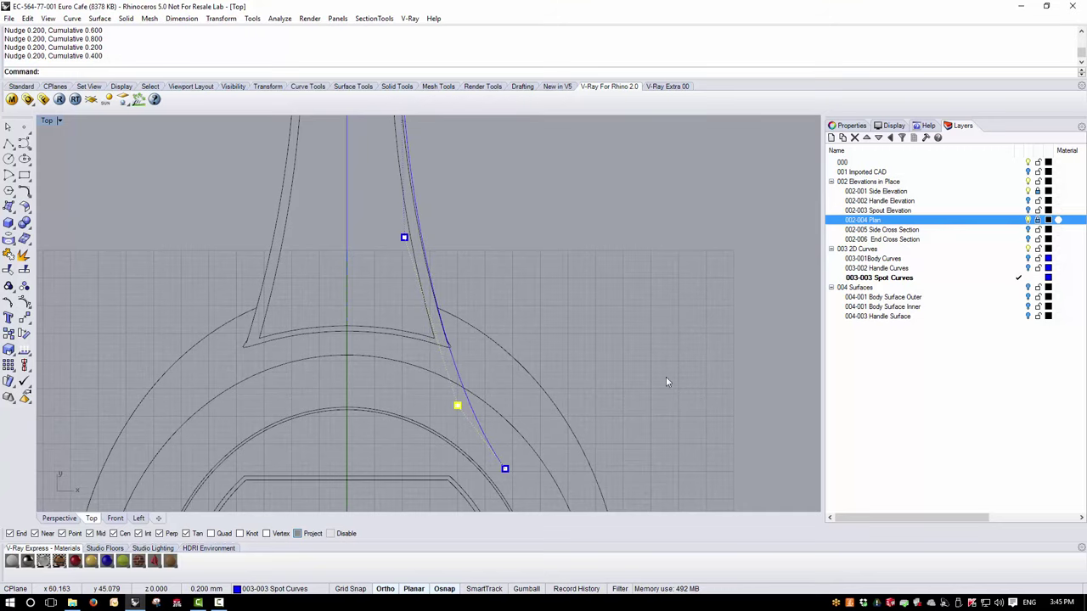
Nudge the tip control point 0.6 mm towards the centreline and turn off the curve's control points.
scroll(406, 417, "down", 2)
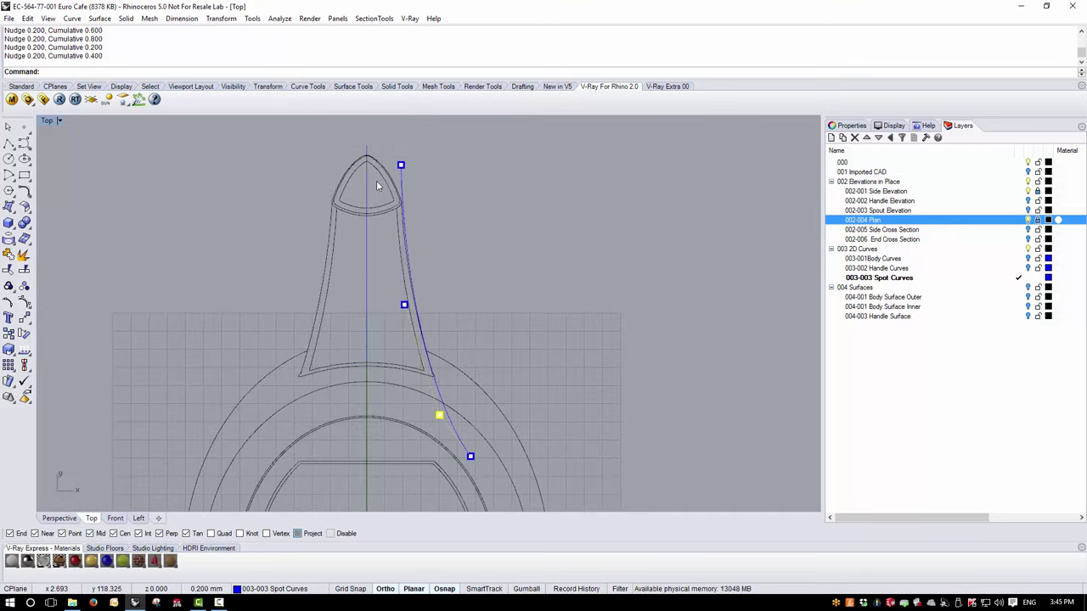
scroll(395, 212, "up", 1)
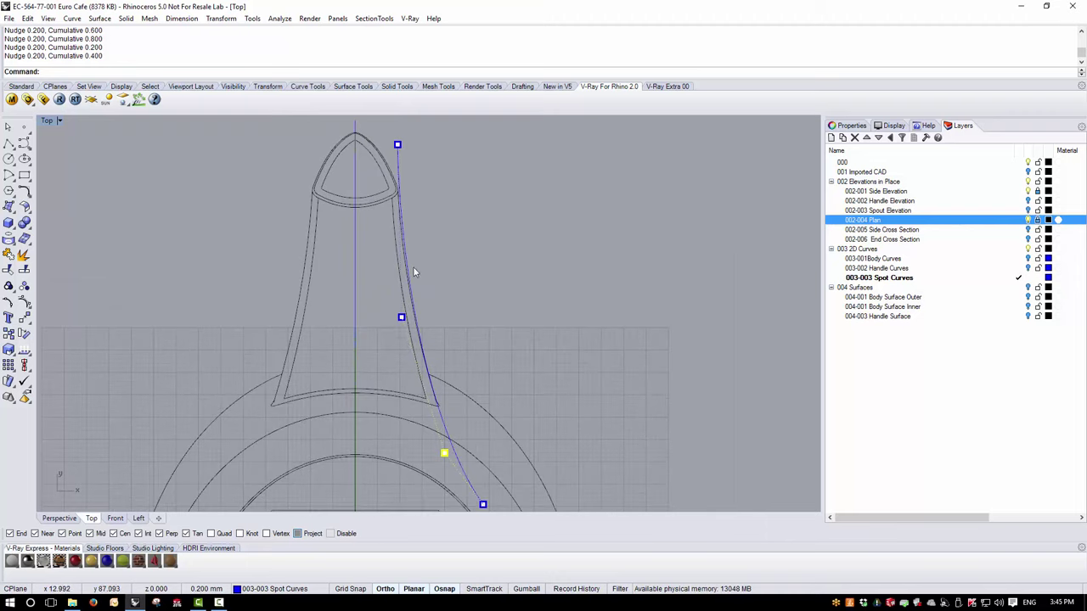
left_click(397, 145)
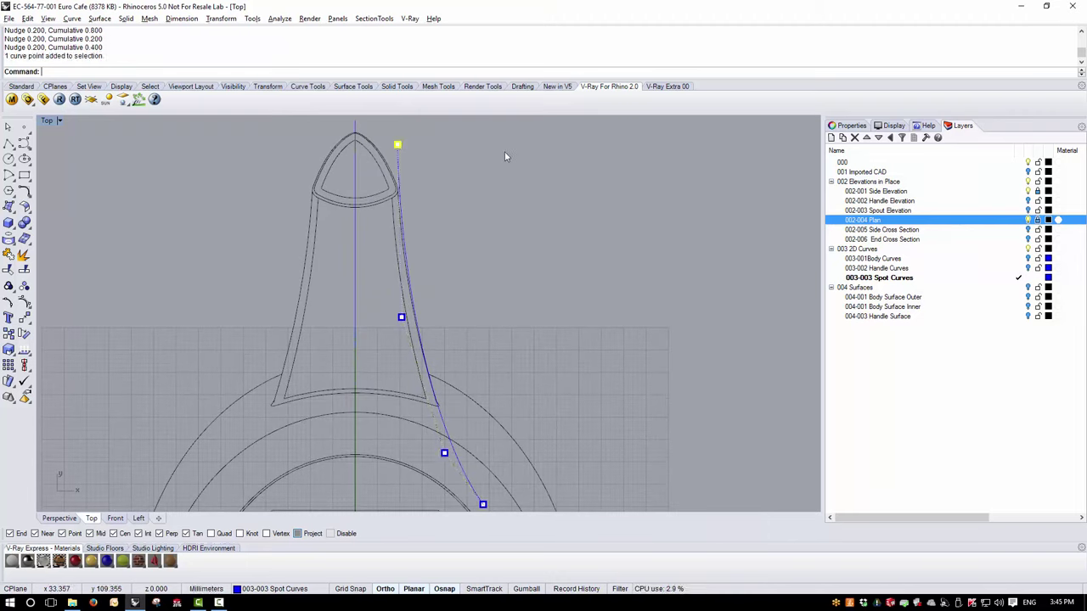
key("alt+Left")
key("alt+Left")
key("alt+Left")
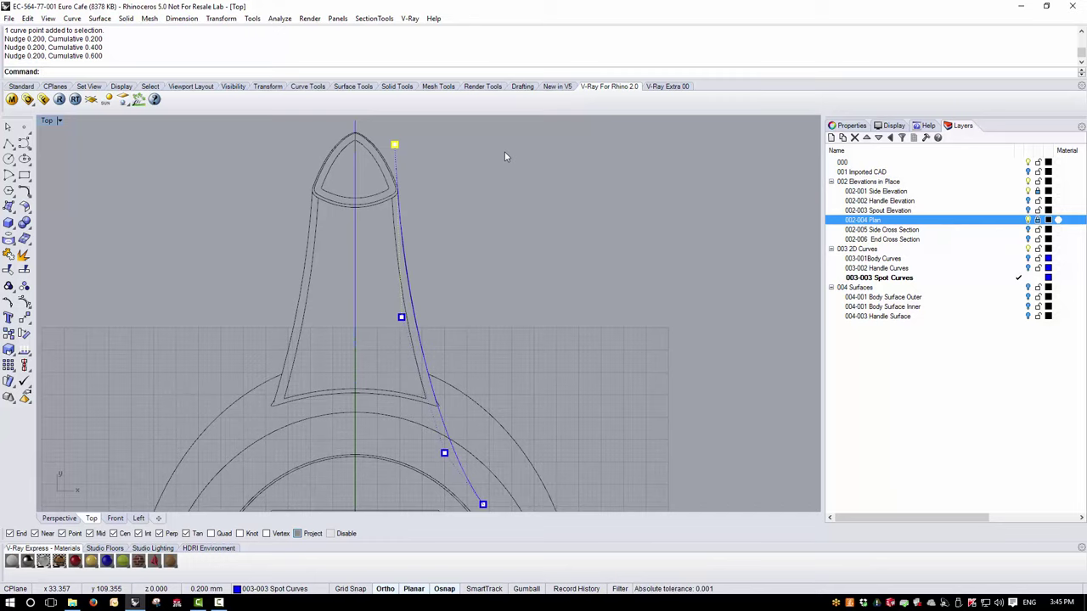
key("Escape")
key("Escape")
Select the shaped curve and check its position against the spout side elevation in the world Left view.
left_click(396, 149)
scroll(489, 344, "down", 2)
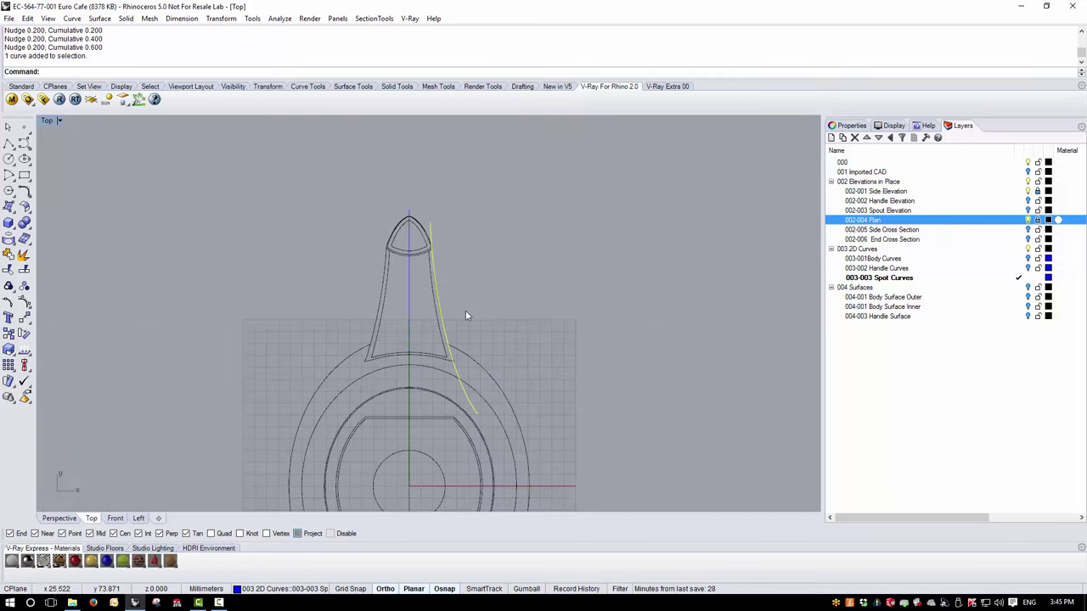
left_click(60, 121)
mouse_move(95, 348)
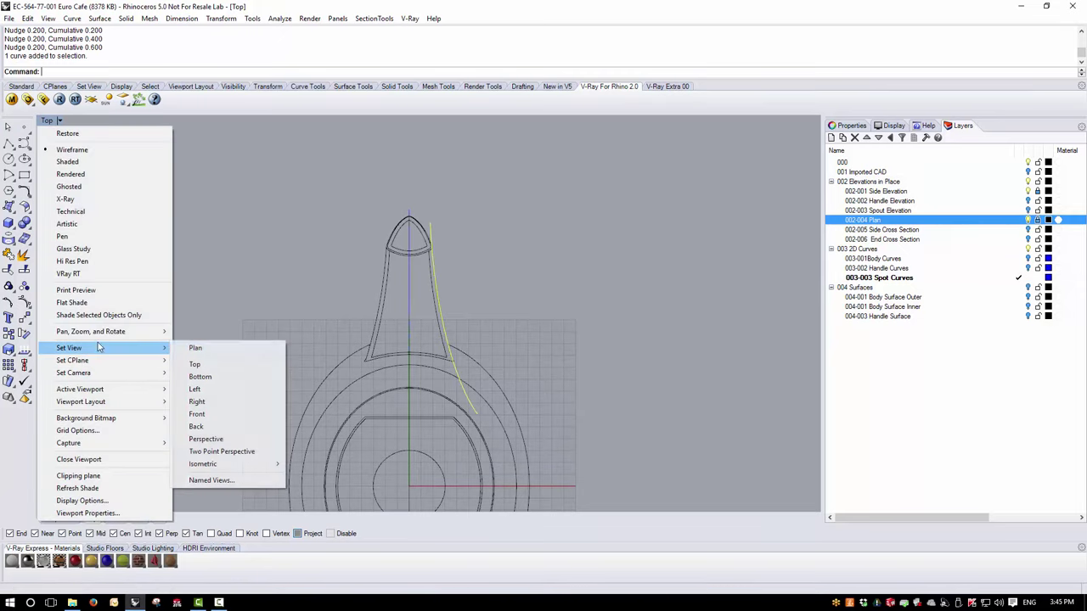
left_click(203, 388)
scroll(386, 378, "down", 2)
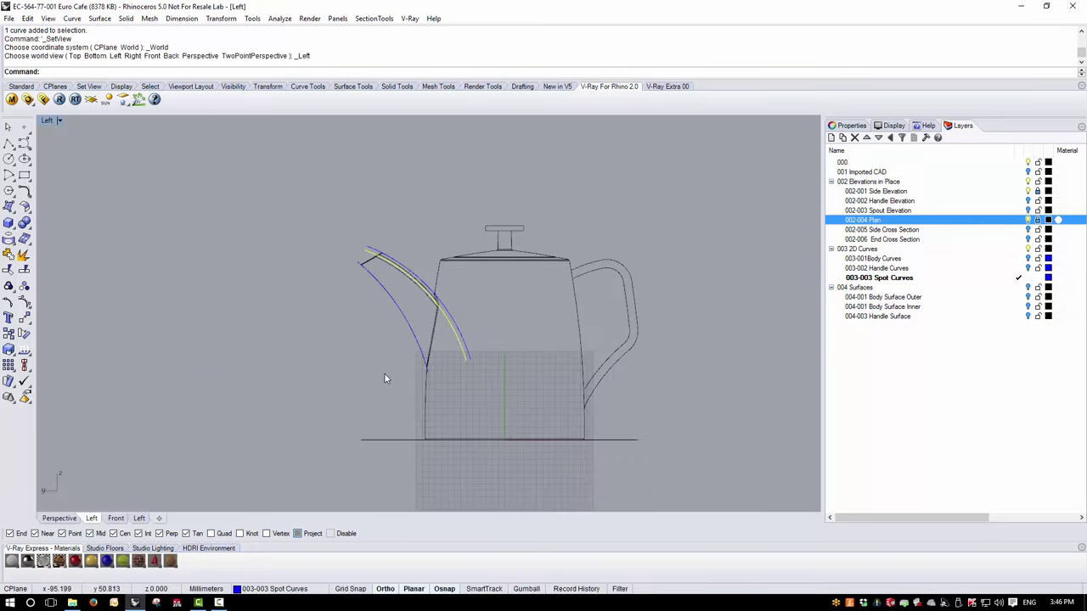
scroll(416, 291, "up", 4)
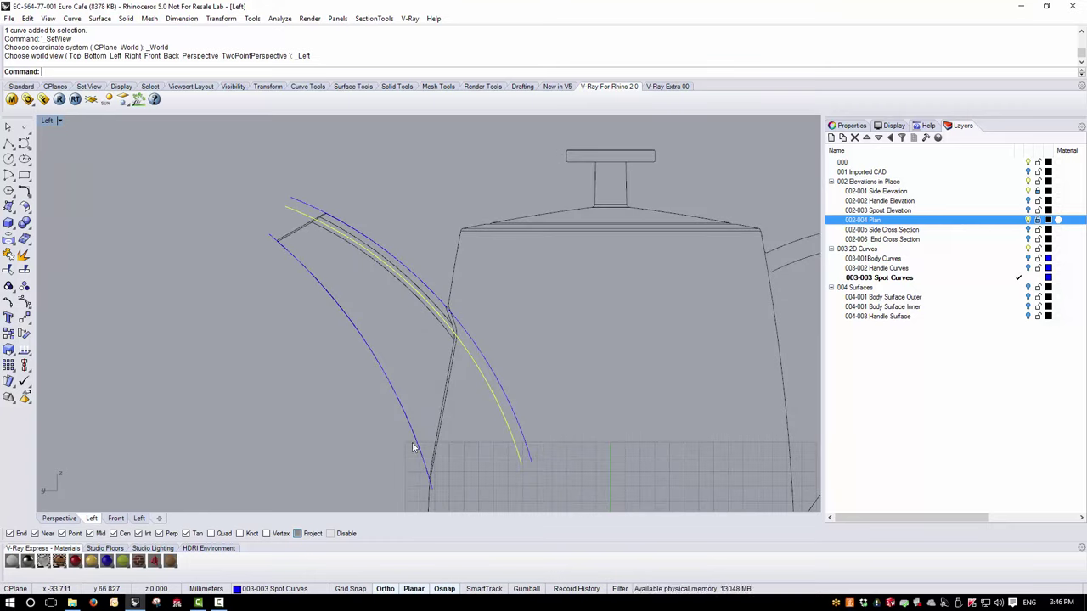
left_click(194, 365)
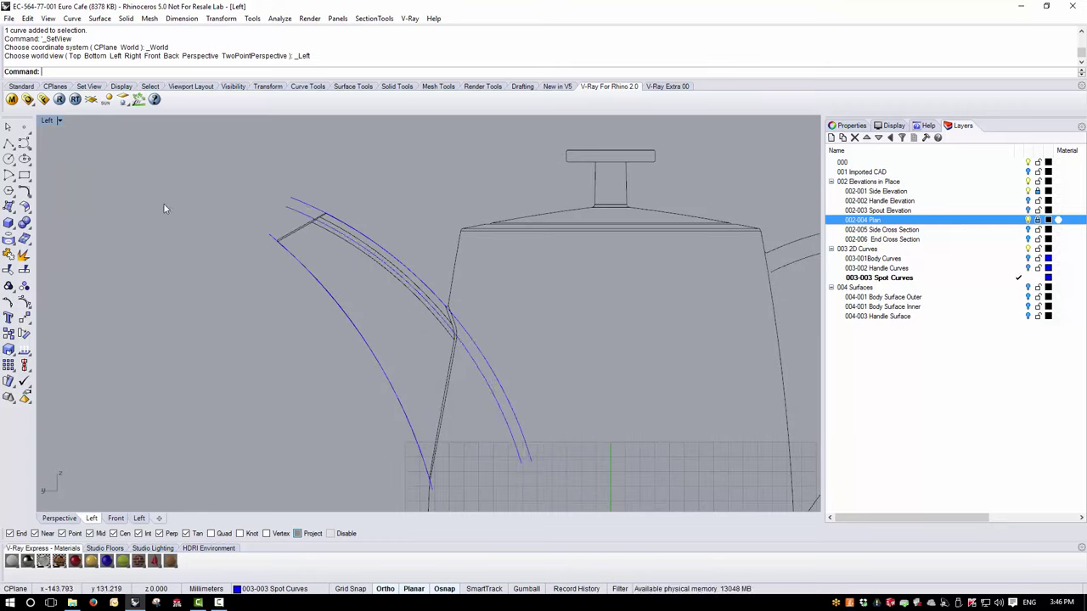
Mirror the inner side spout curve across the Y axis in the world Top view, keeping the original.
left_click(58, 121)
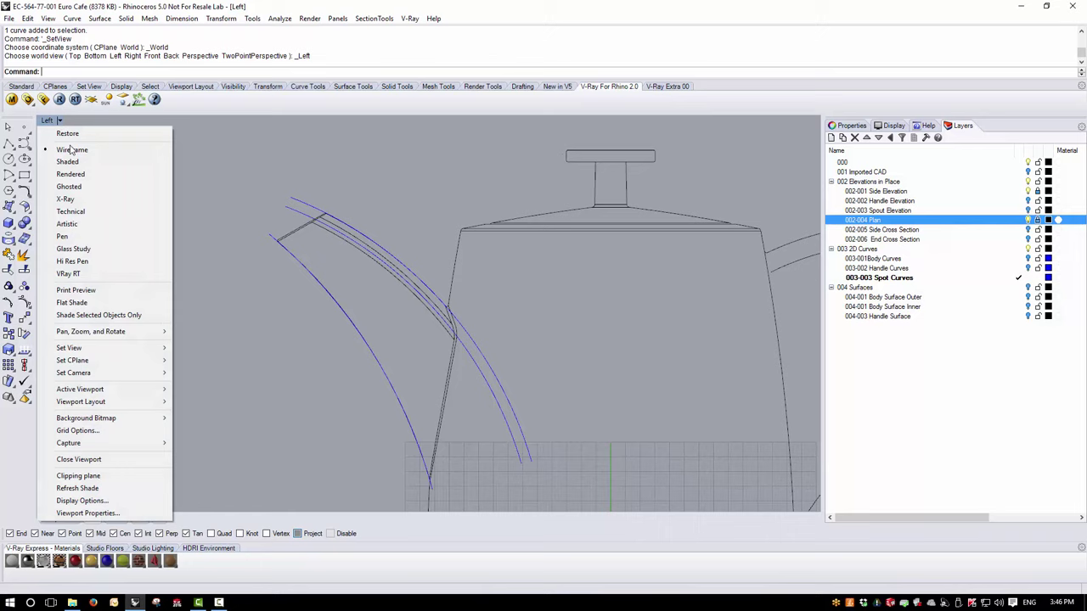
left_click(76, 348)
left_click(197, 364)
scroll(416, 180, "up", 5)
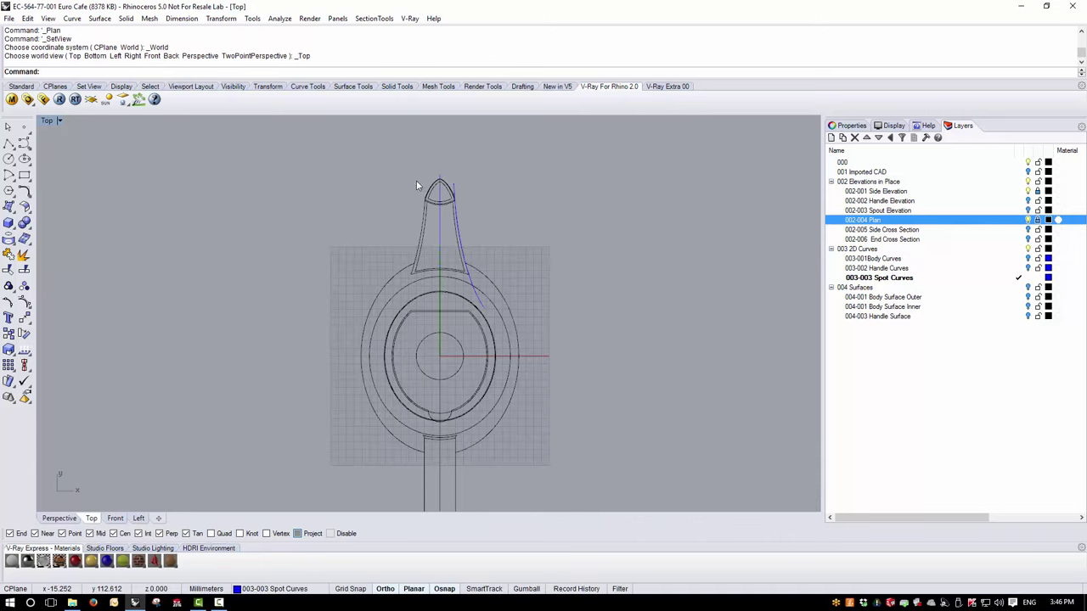
left_click(461, 179)
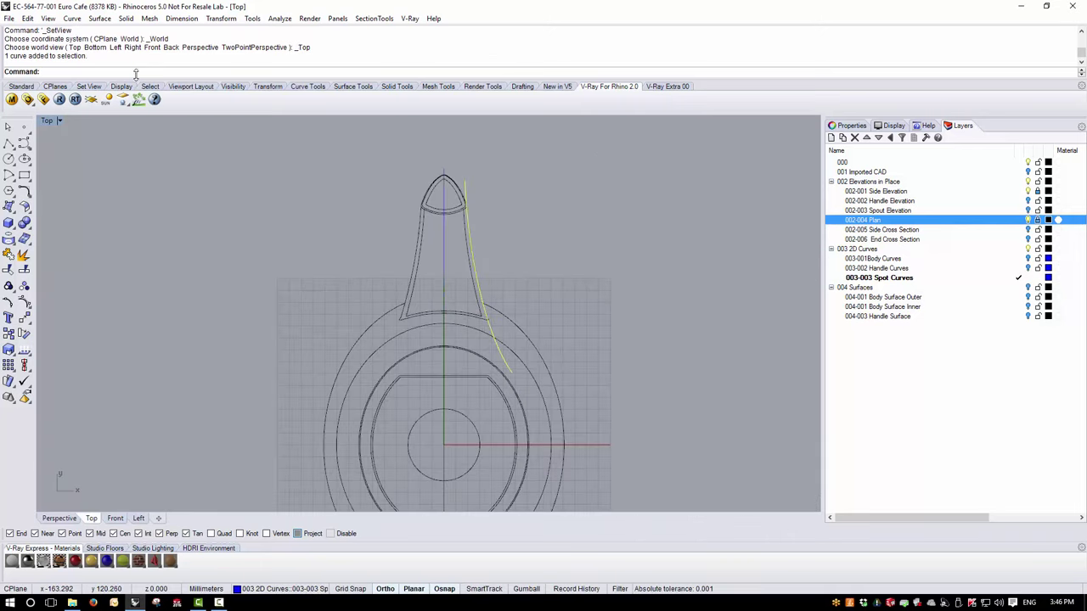
left_click(221, 18)
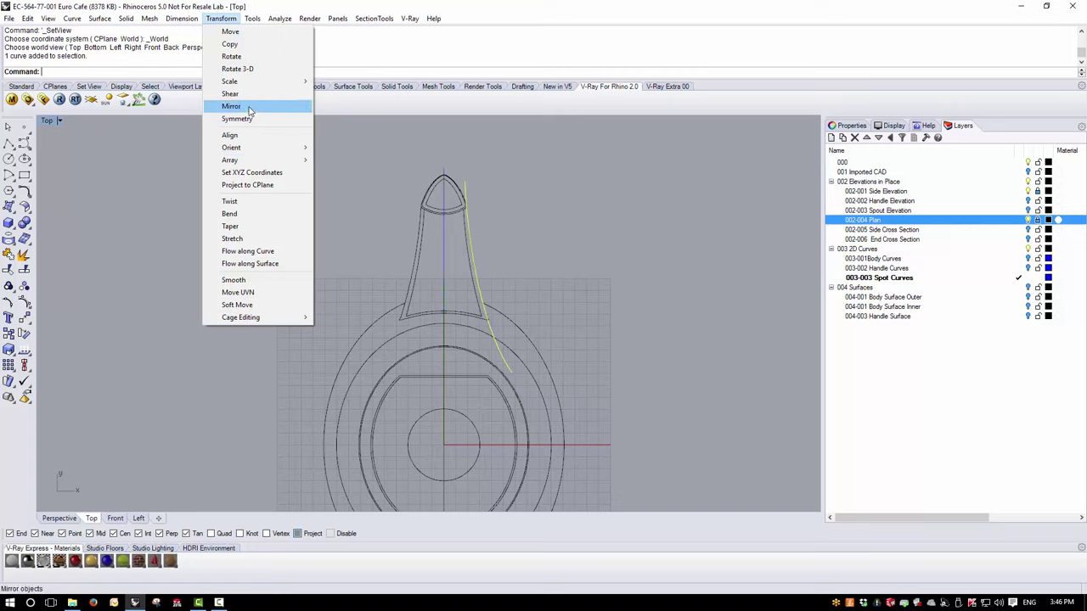
left_click(245, 106)
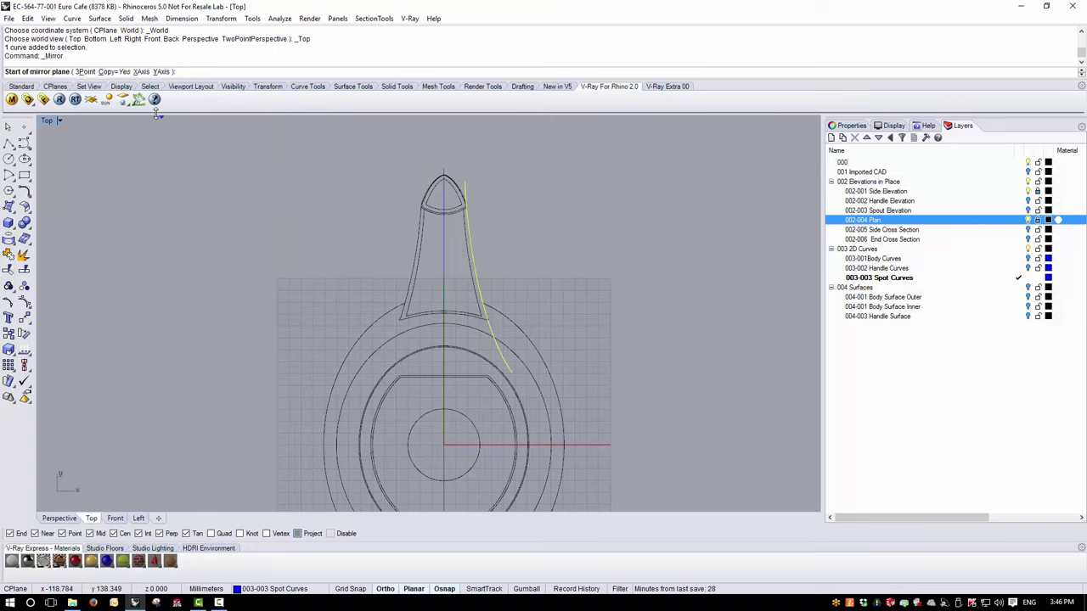
left_click(163, 71)
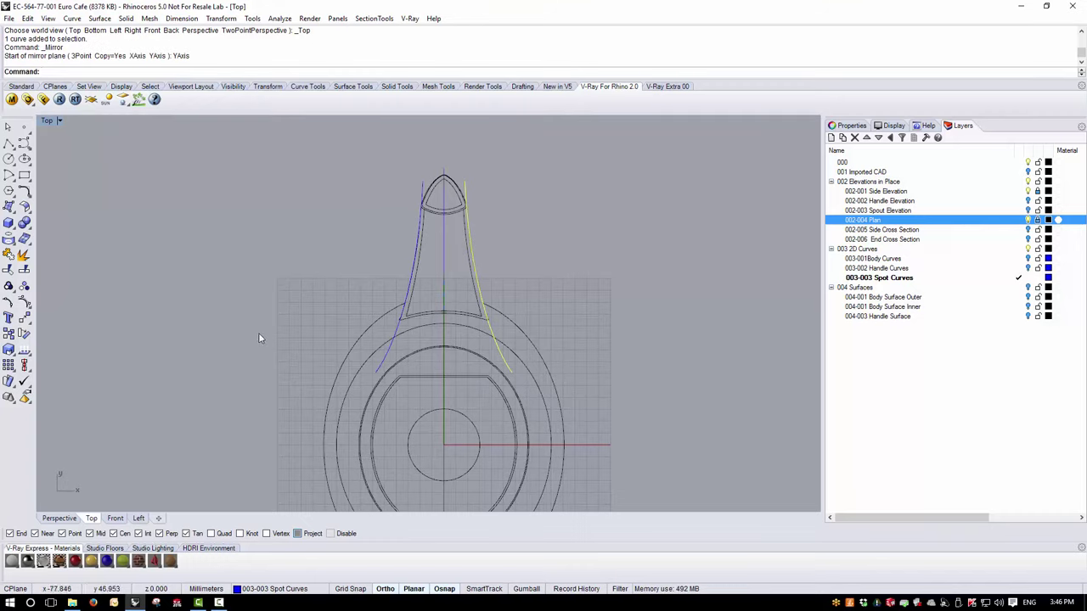
key("Escape")
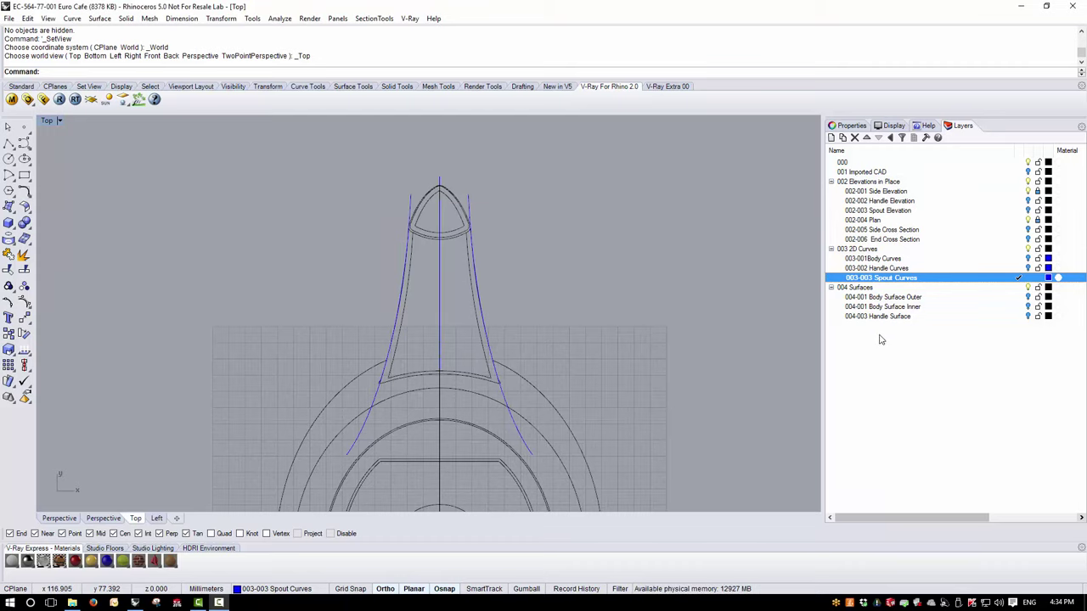
Create a layer named 004-004 Spout Surface Outer under 004 Surfaces and make it current.
left_click(857, 314)
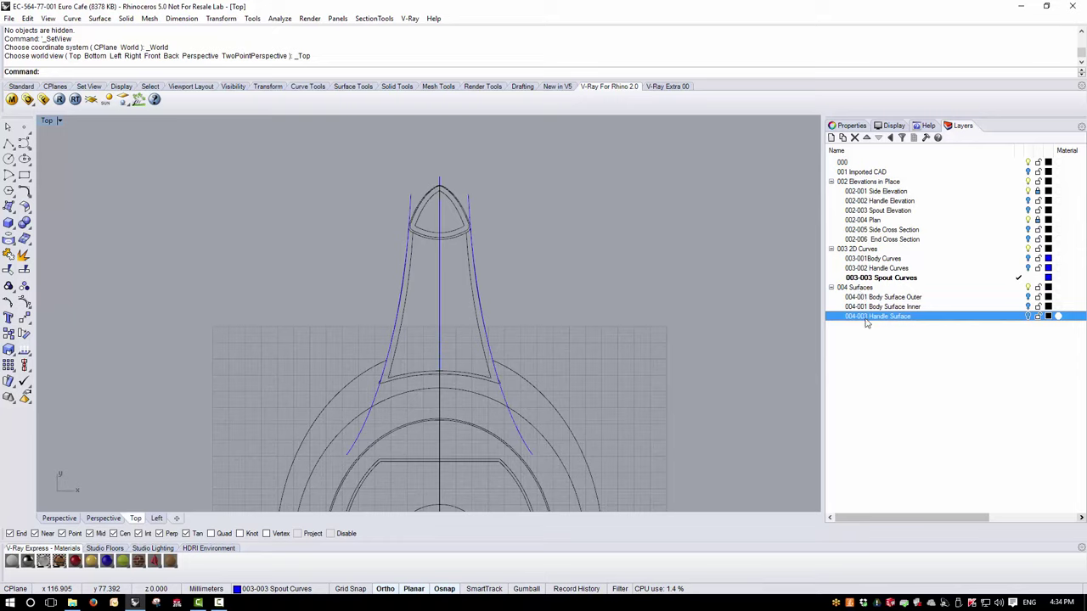
left_click(831, 138)
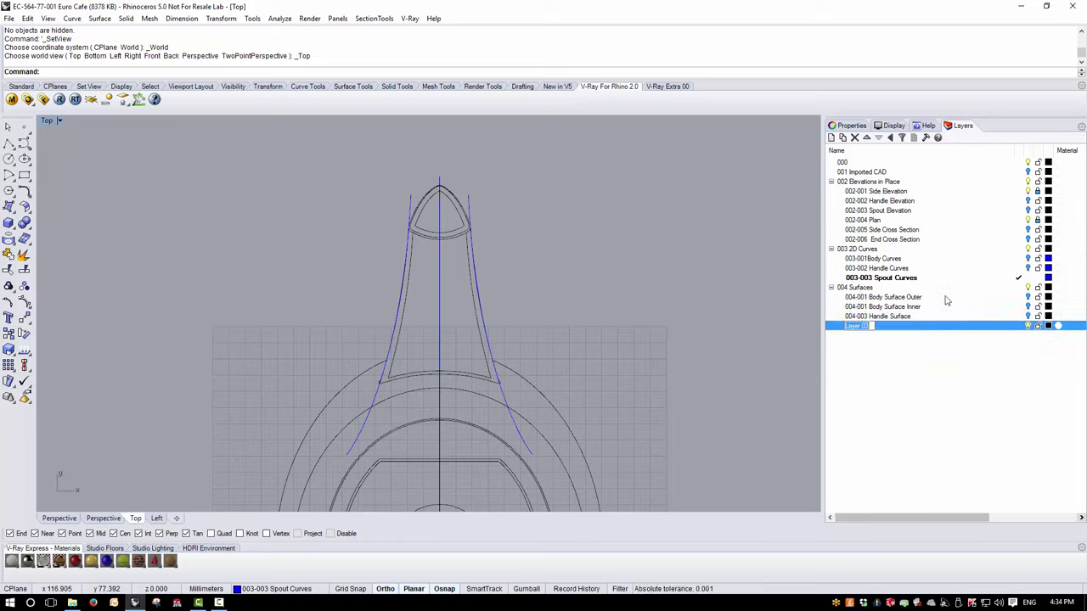
type("004-004 Spo")
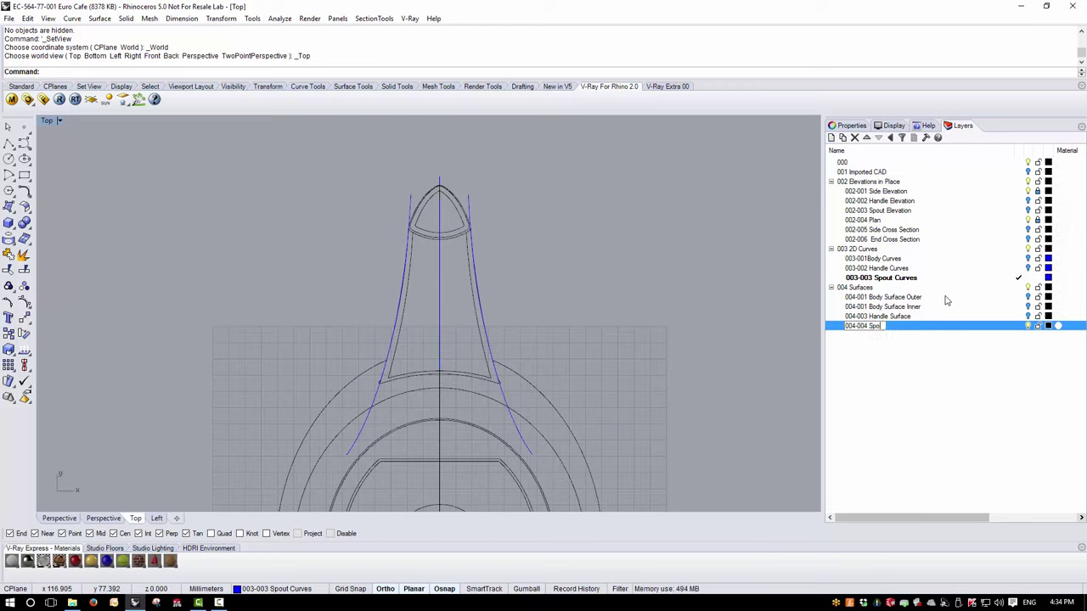
type("ut Surface Outer")
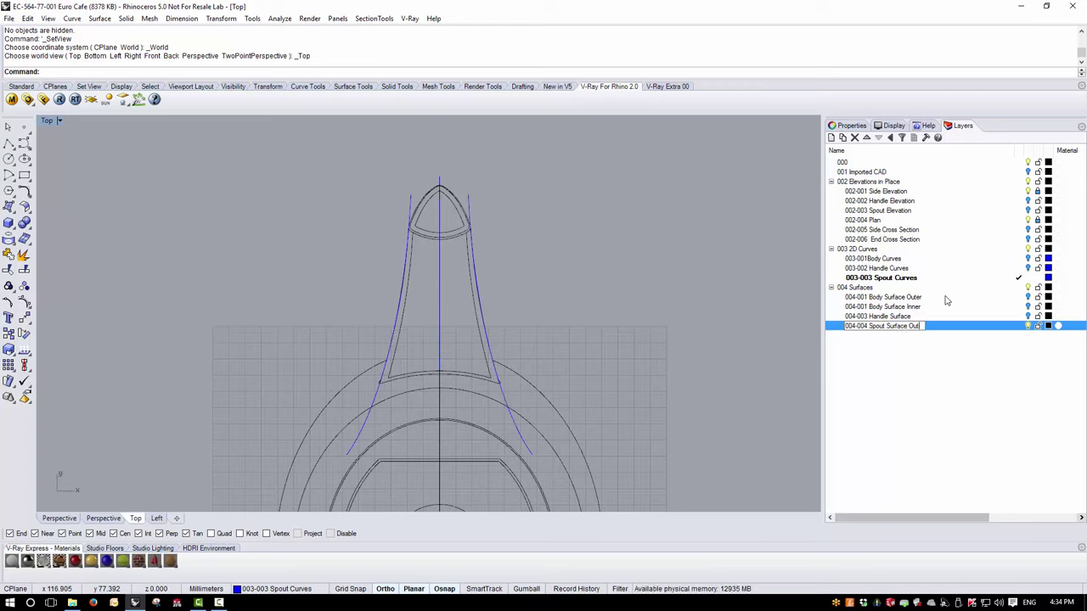
left_click(1020, 328)
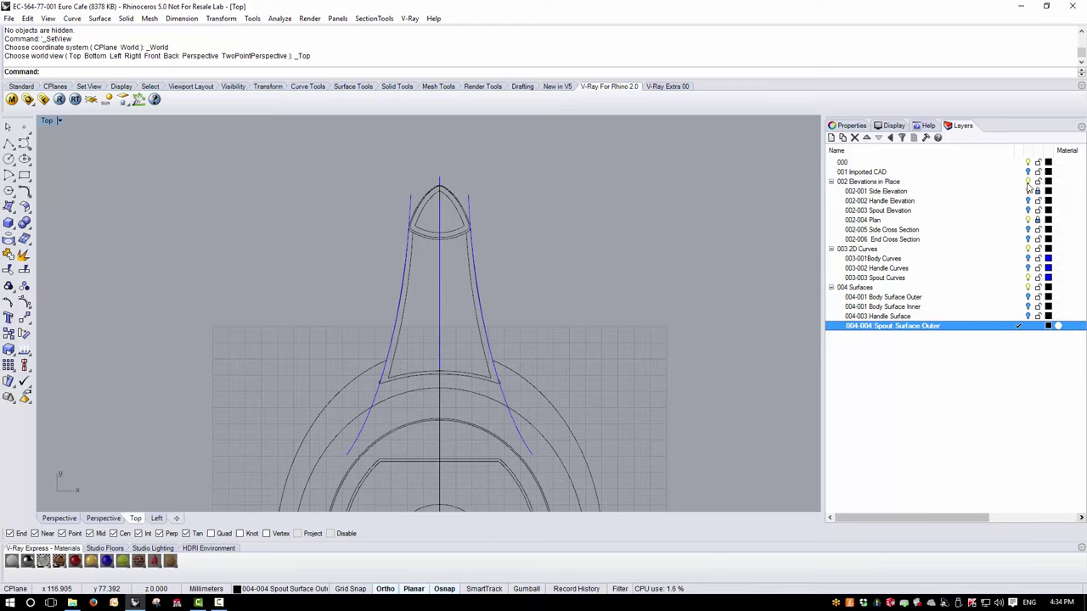
Hide the 002 Elevations in Place layer and show the spout curves in the world Perspective view.
left_click(1027, 182)
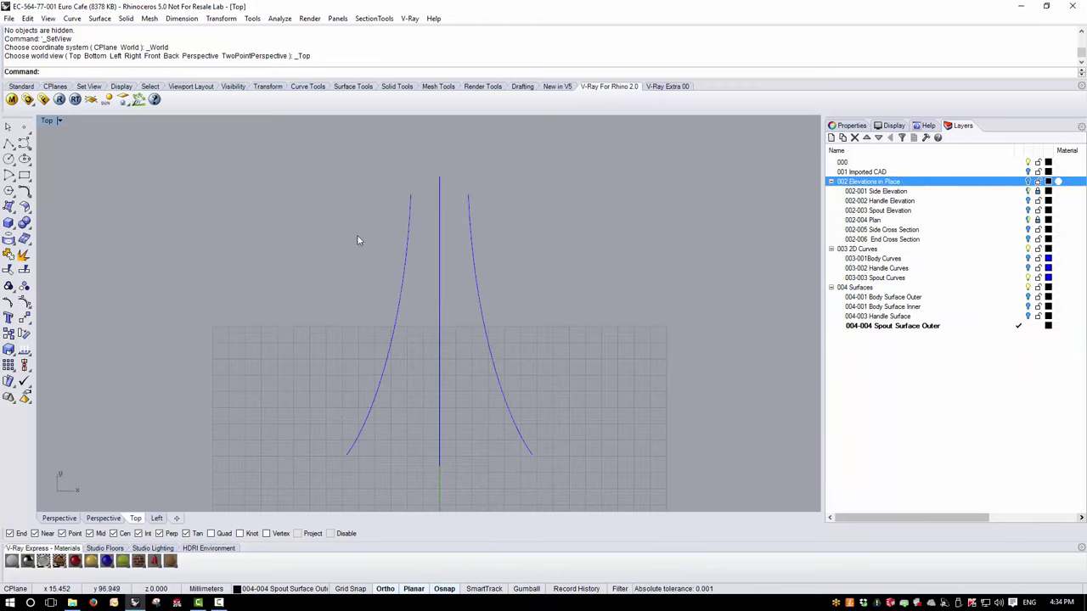
left_click(60, 121)
mouse_move(89, 350)
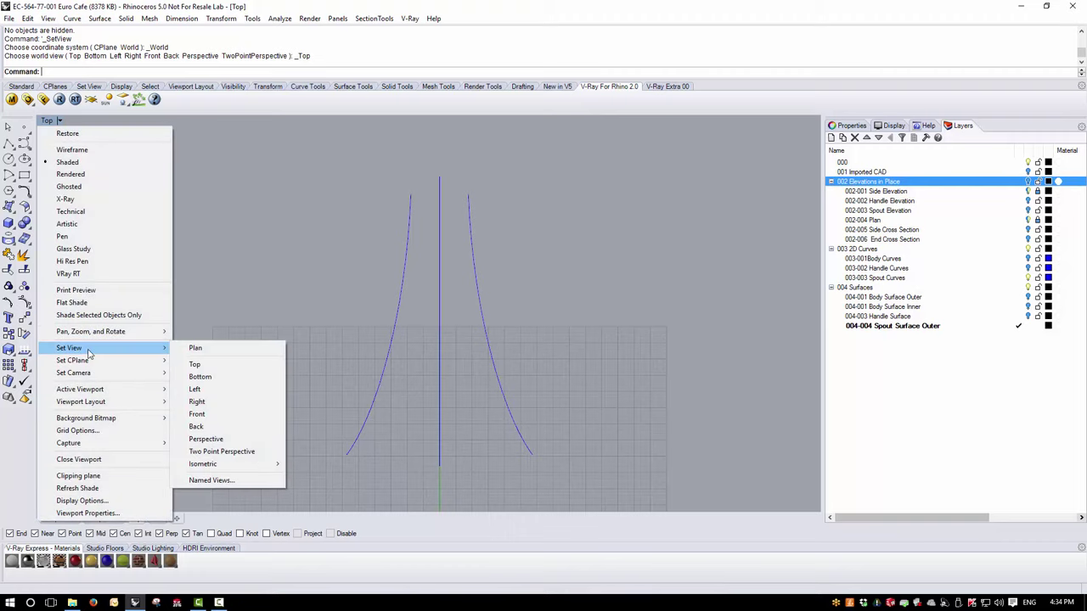
left_click(205, 439)
right_click_drag(497, 392, 399, 290)
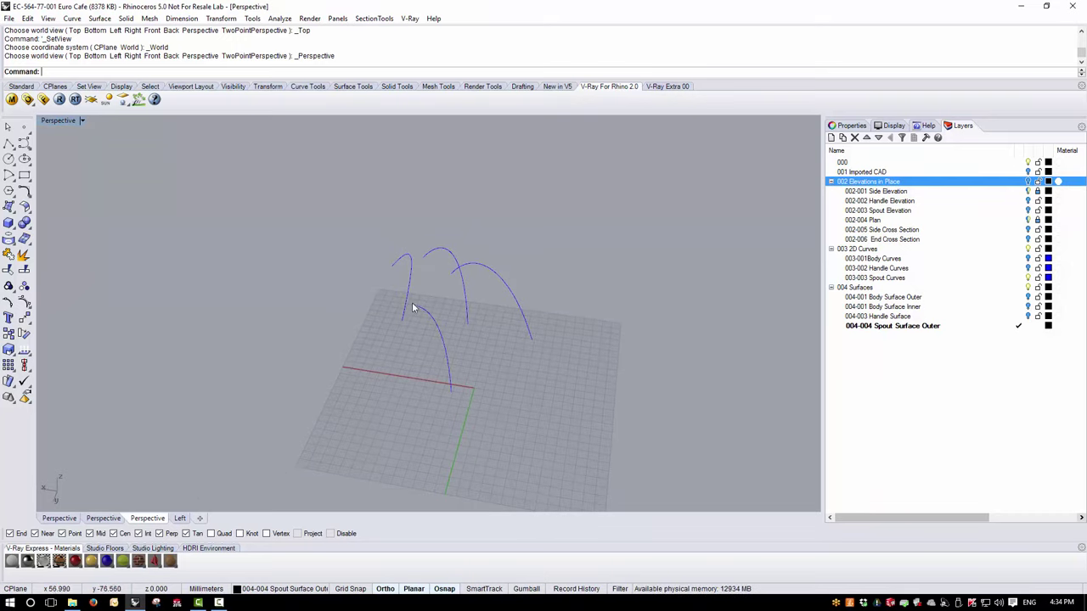
right_click_drag(413, 307, 392, 262)
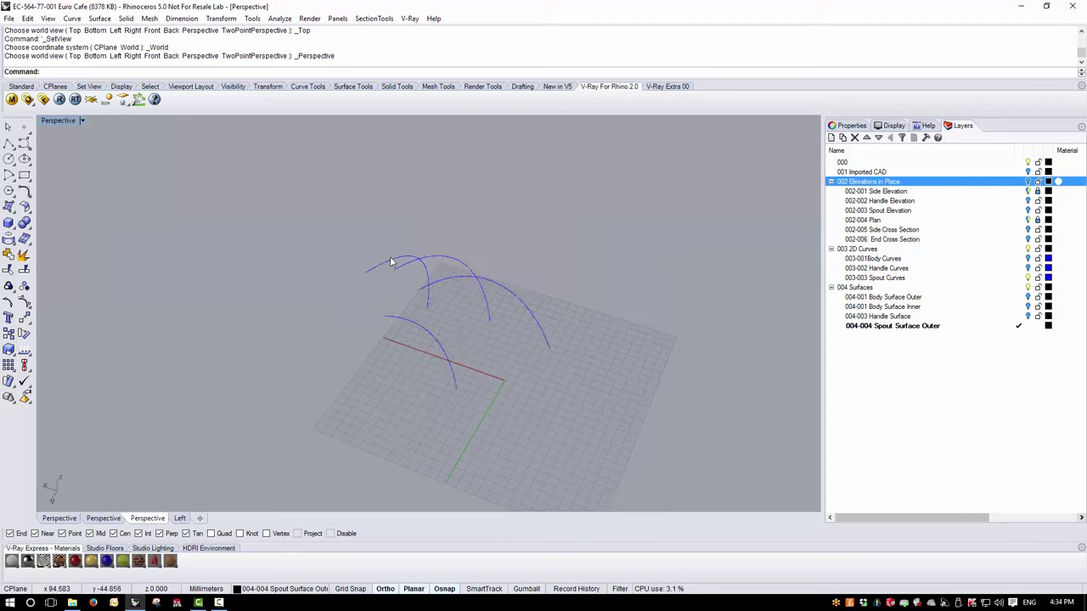
scroll(391, 263, "up", 3)
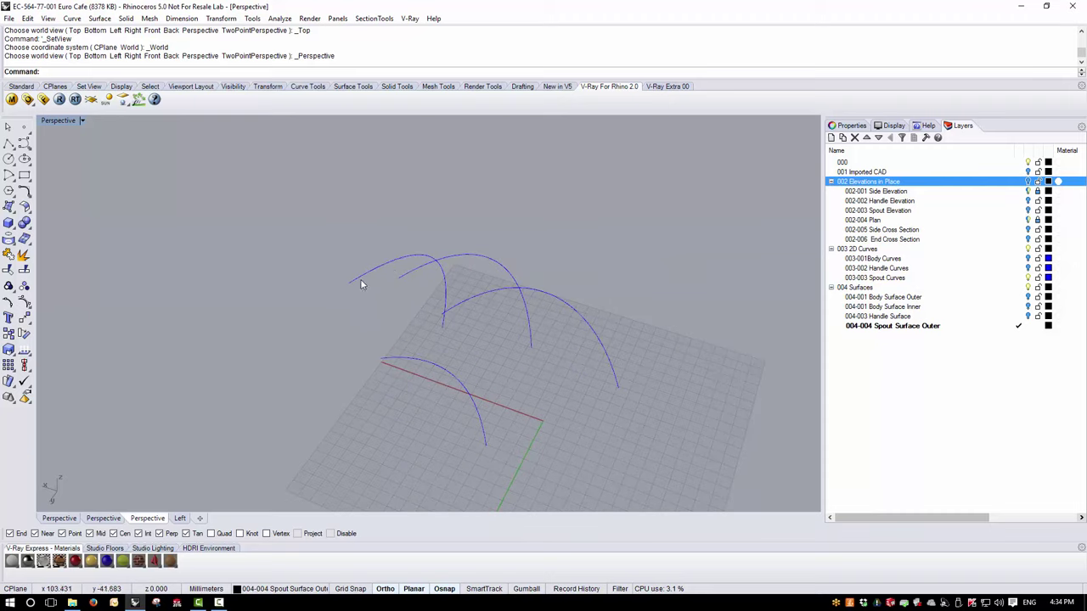
Identify the two side curves and the upper and lower centre curves of the spout by selecting them individually.
left_click(453, 310)
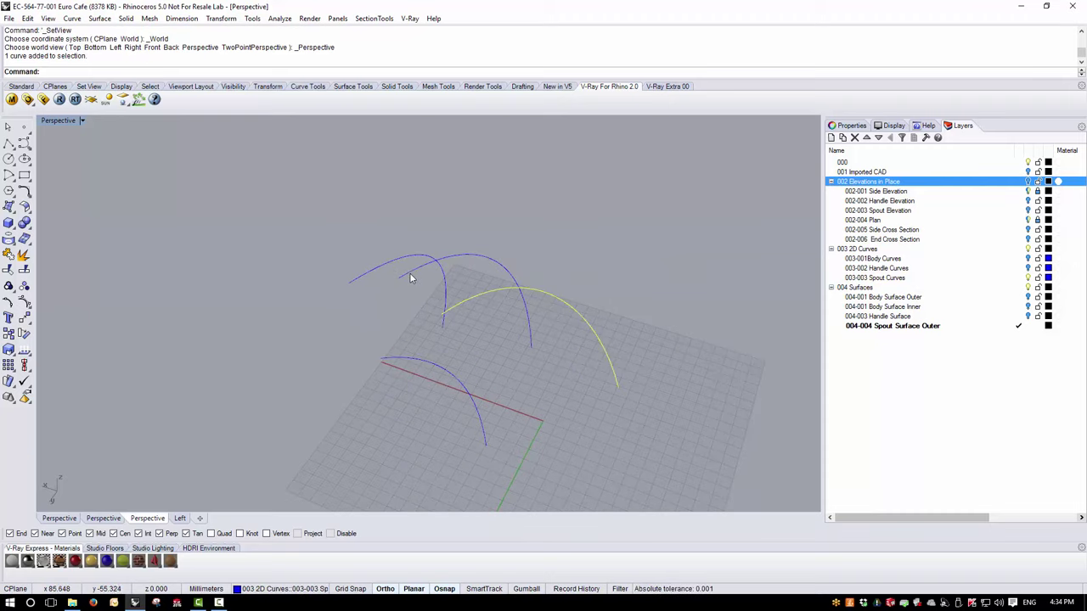
left_click(409, 273)
left_click(358, 271)
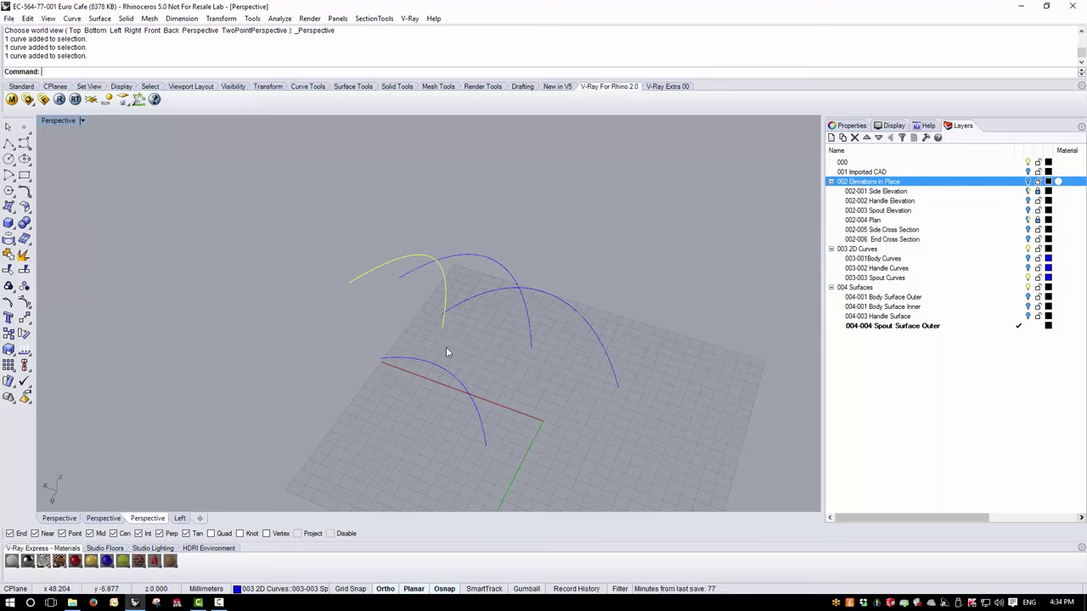
left_click(455, 310)
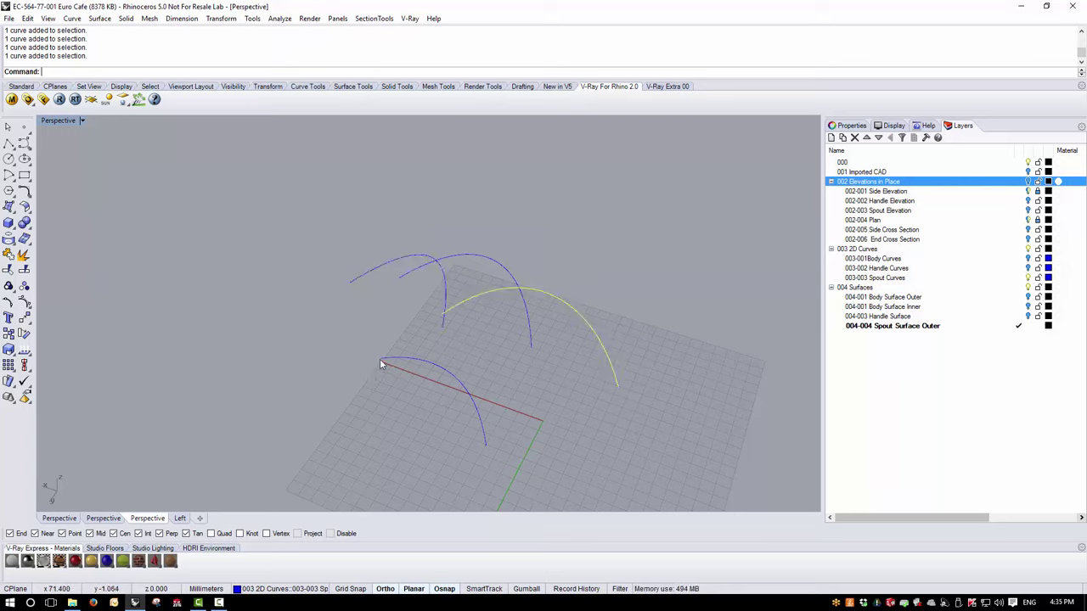
left_click(379, 358)
mouse_move(339, 390)
right_mouse_down()
mouse_move(364, 376)
mouse_move(355, 393)
right_mouse_up()
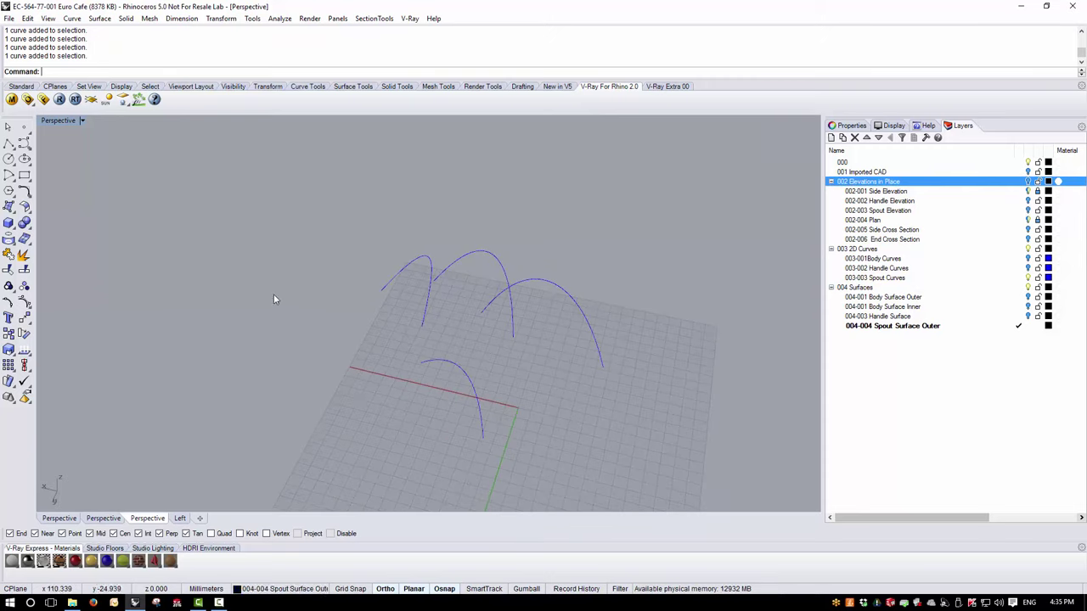
Loft the upper spout surface through one side curve, the upper centre curve and the other side curve, using Normal style without simplifying.
left_click(100, 18)
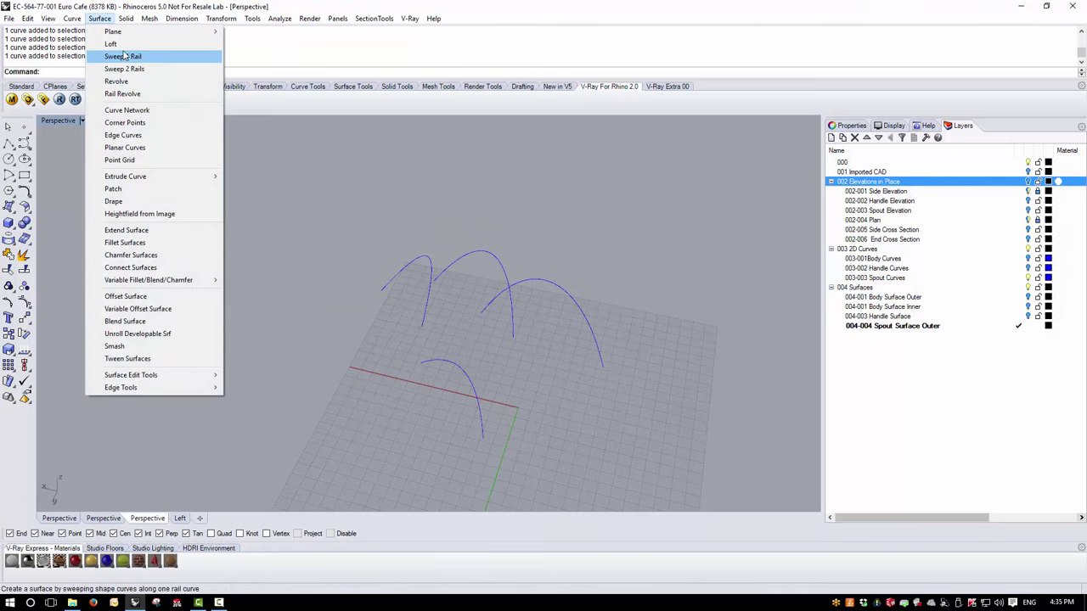
left_click(111, 43)
left_click(382, 290)
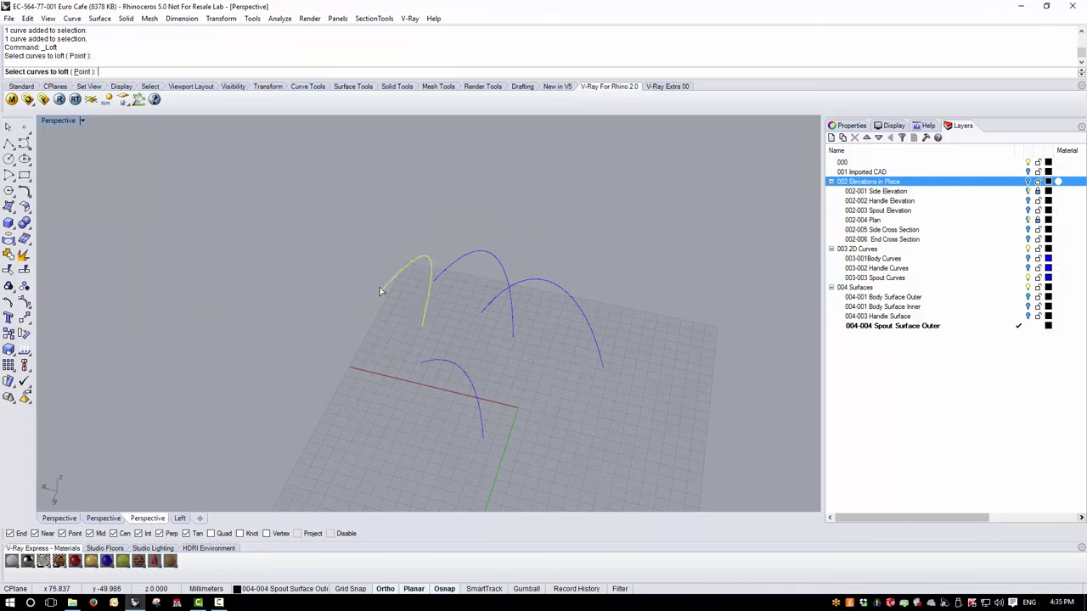
left_click(437, 282)
left_click(486, 307)
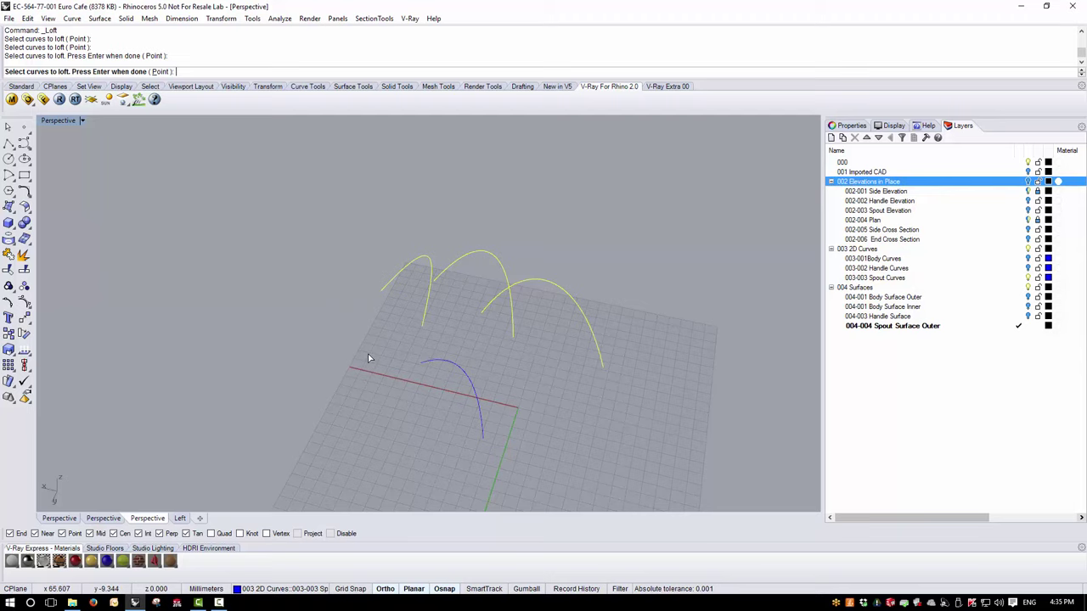
key("Return")
left_click_drag(476, 246, 219, 201)
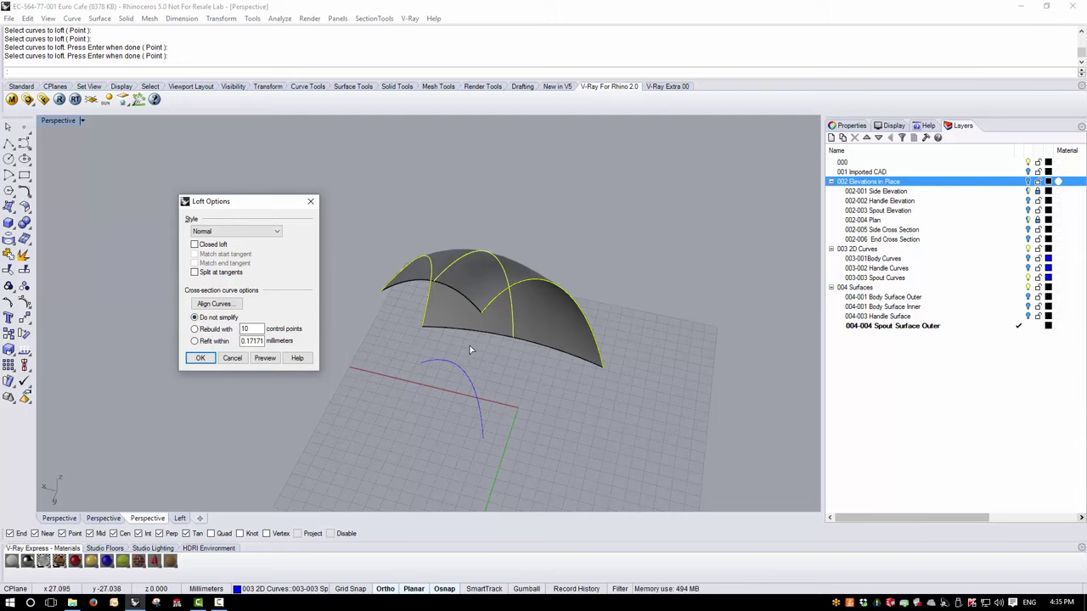
right_click_drag(479, 280, 554, 351)
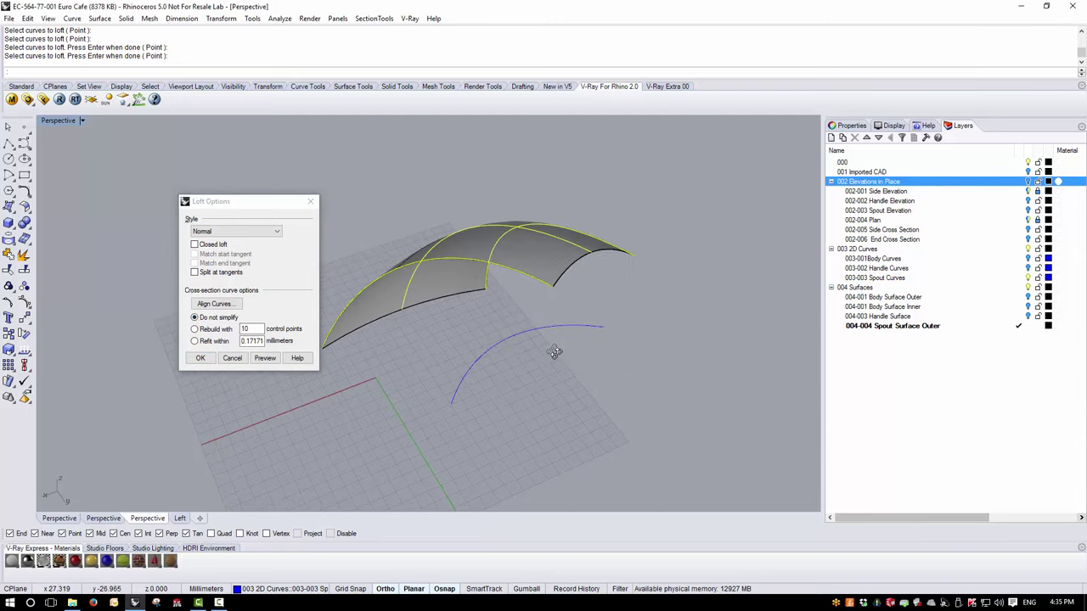
left_click(201, 358)
Loft the lower spout surface from one side curve through the lower centre curve to the opposite side curve.
right_click(501, 411)
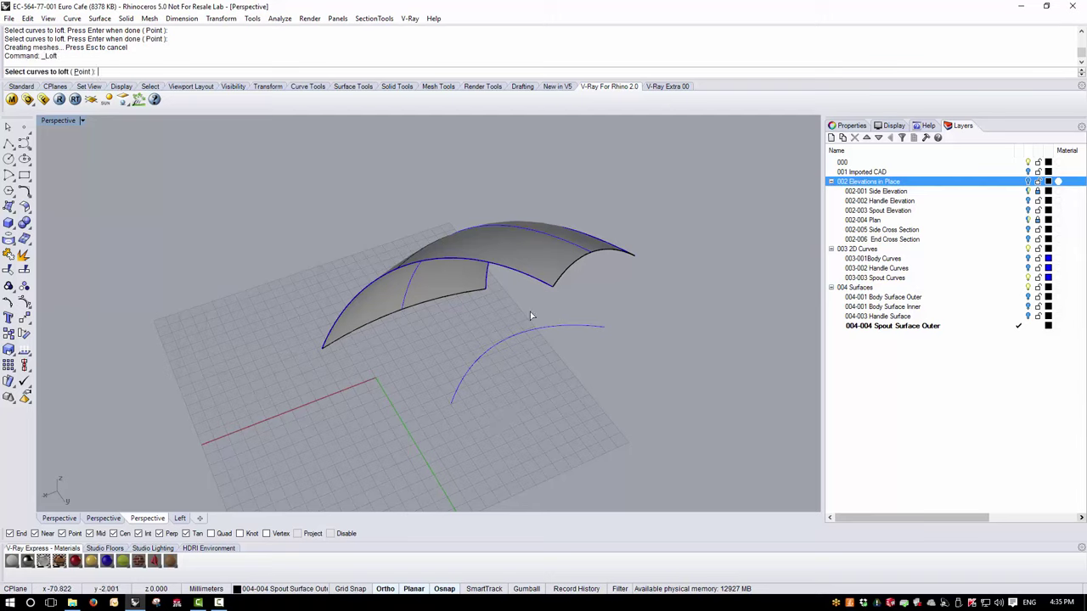
left_click(541, 285)
left_click(601, 323)
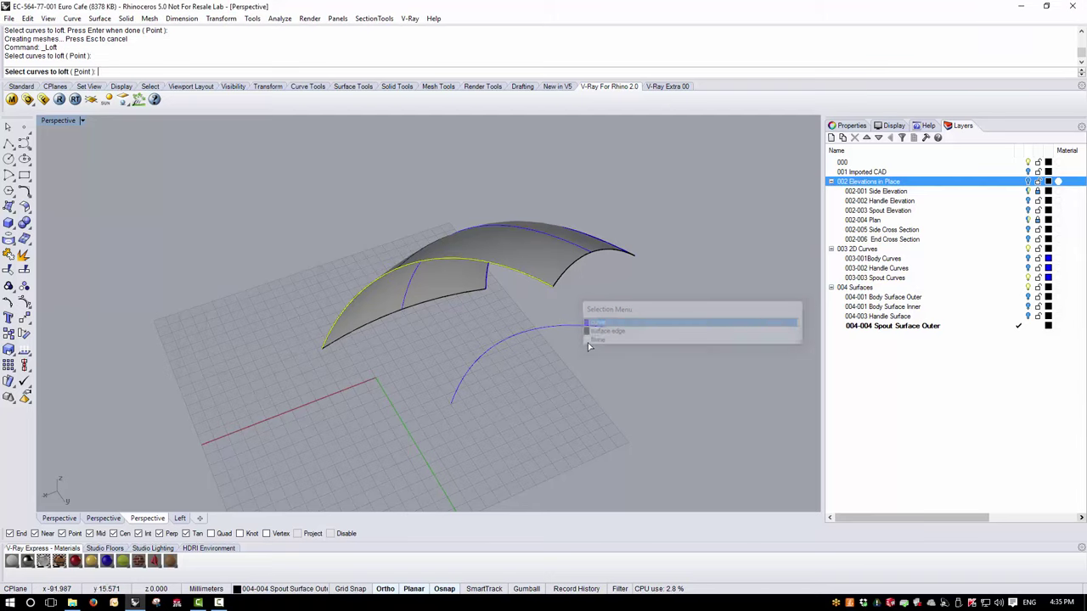
left_click(593, 329)
right_click_drag(592, 329, 620, 306)
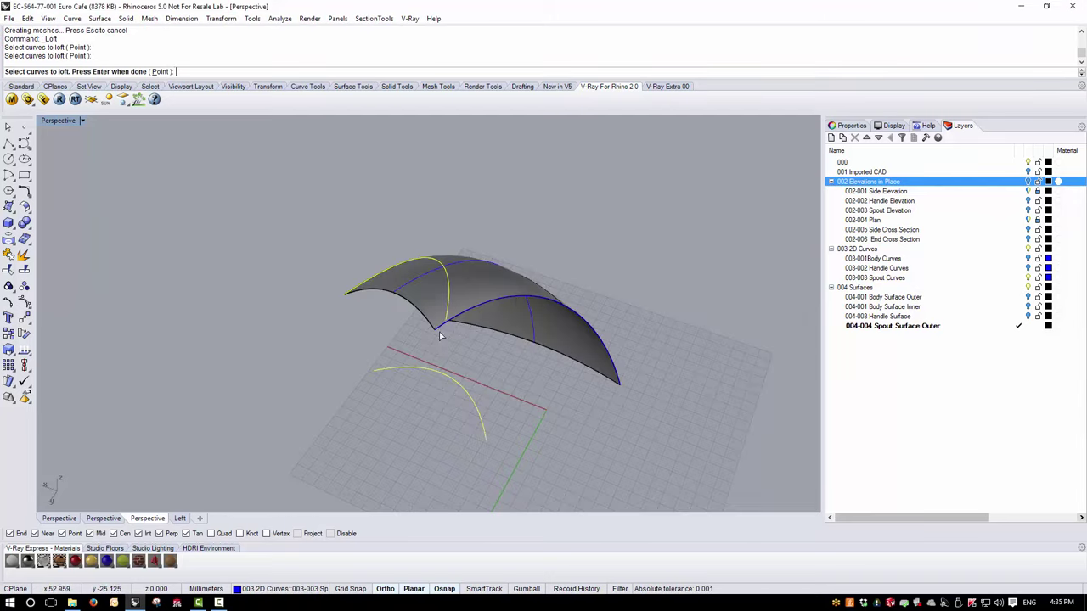
left_click(628, 298)
left_click(594, 325)
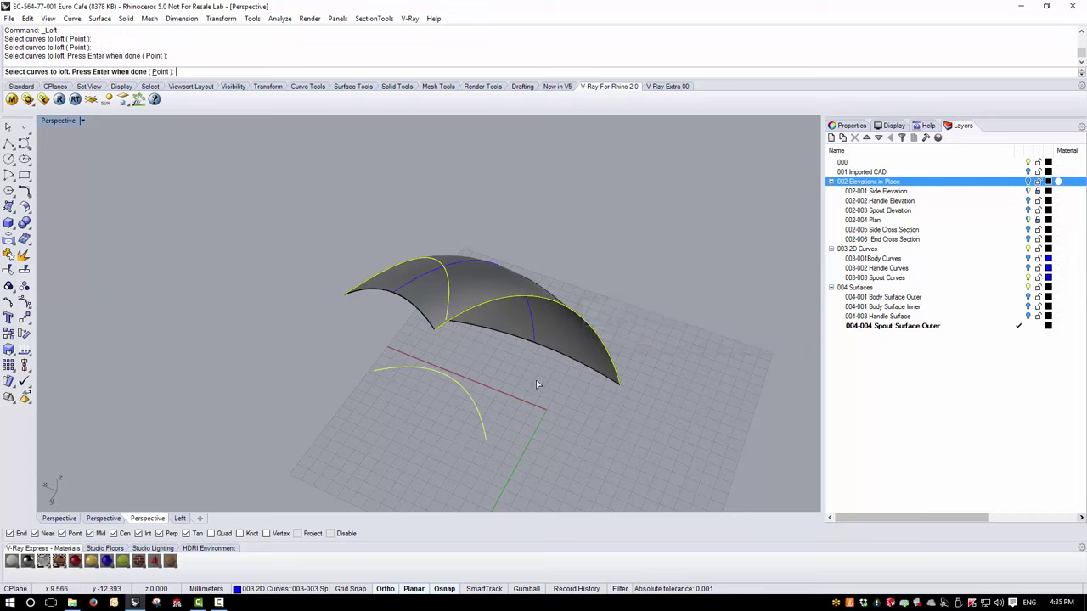
right_click(536, 379)
left_click(200, 357)
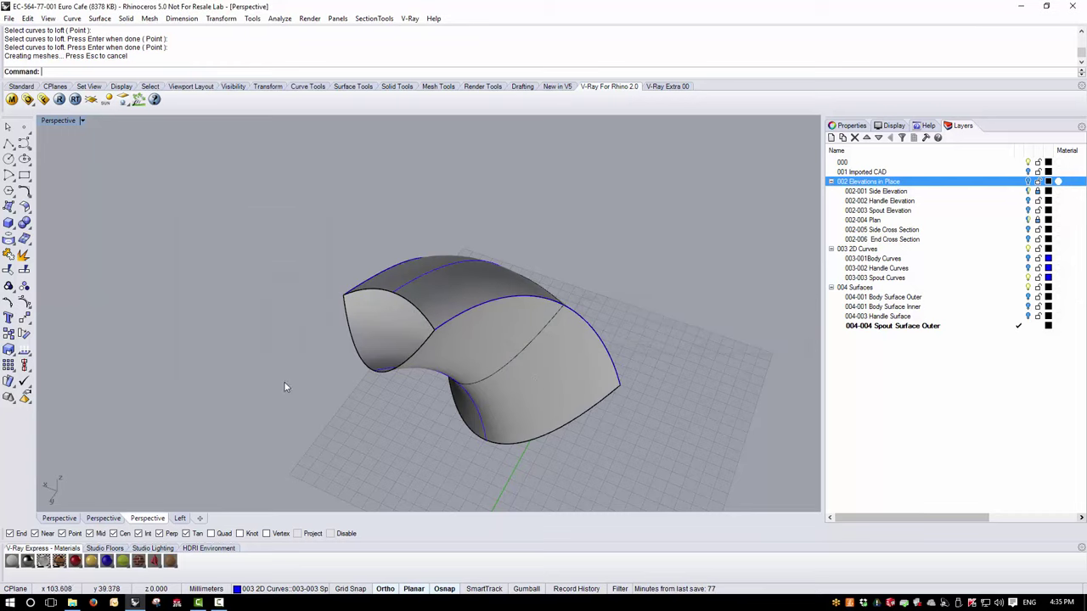
Inspect the two lofted spout surfaces from several angles, including the tip opening and the side seams.
right_click_drag(284, 381, 467, 325)
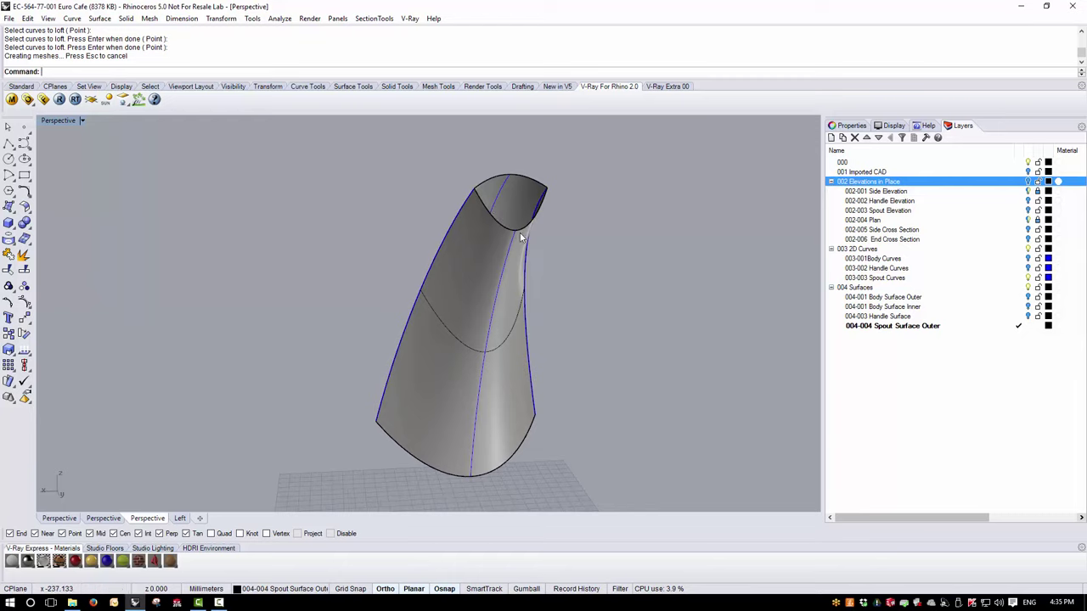
right_click_drag(501, 221, 502, 314)
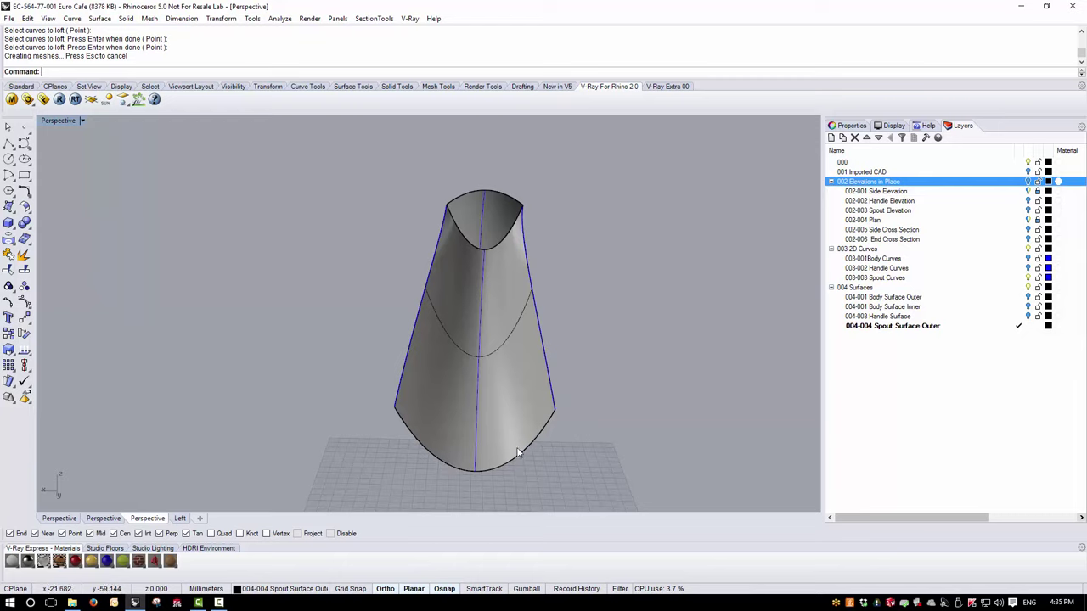
right_click_drag(519, 413, 445, 353)
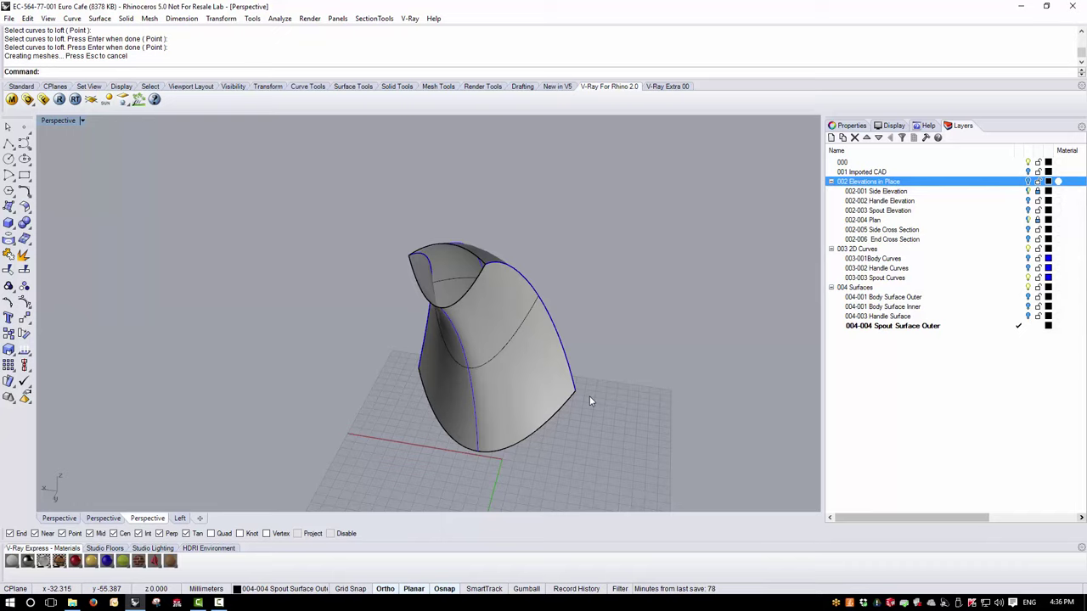
mouse_move(589, 395)
right_mouse_down()
mouse_move(562, 351)
mouse_move(526, 381)
mouse_move(543, 408)
mouse_move(573, 399)
right_mouse_up()
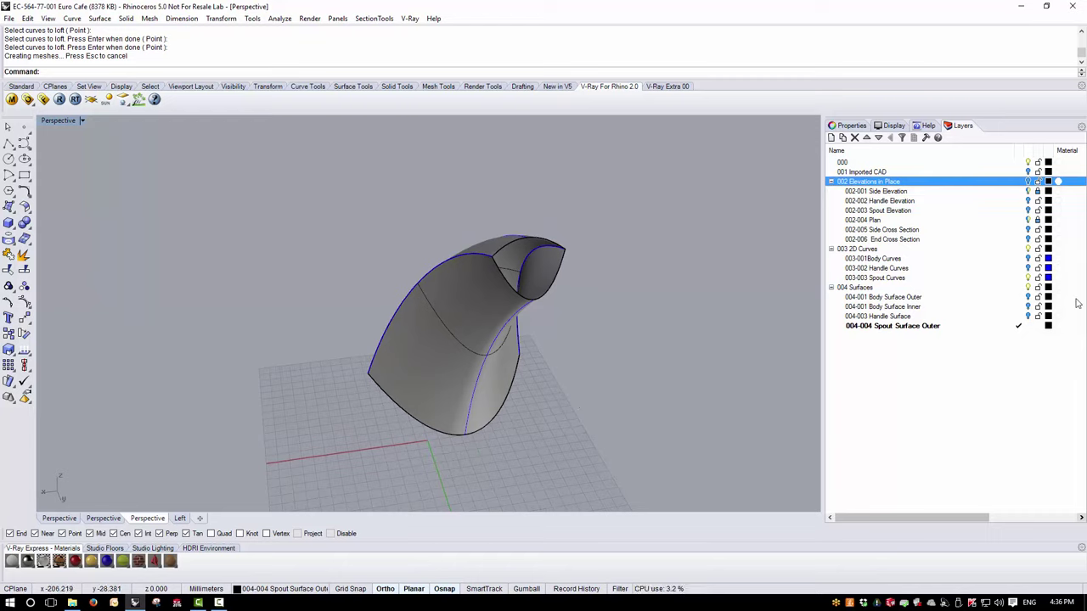
Show the 004-001 Body Surface Outer layer, create the intersection curve between the body and the lower spout surface, and hide the layer again.
left_click(1027, 297)
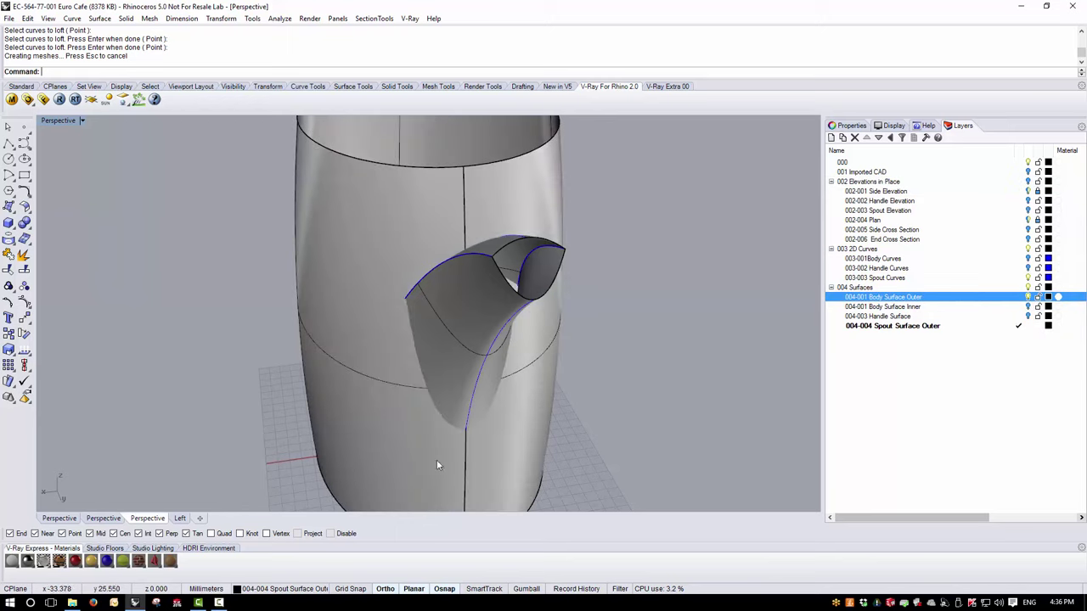
left_click(449, 373)
left_click(413, 438)
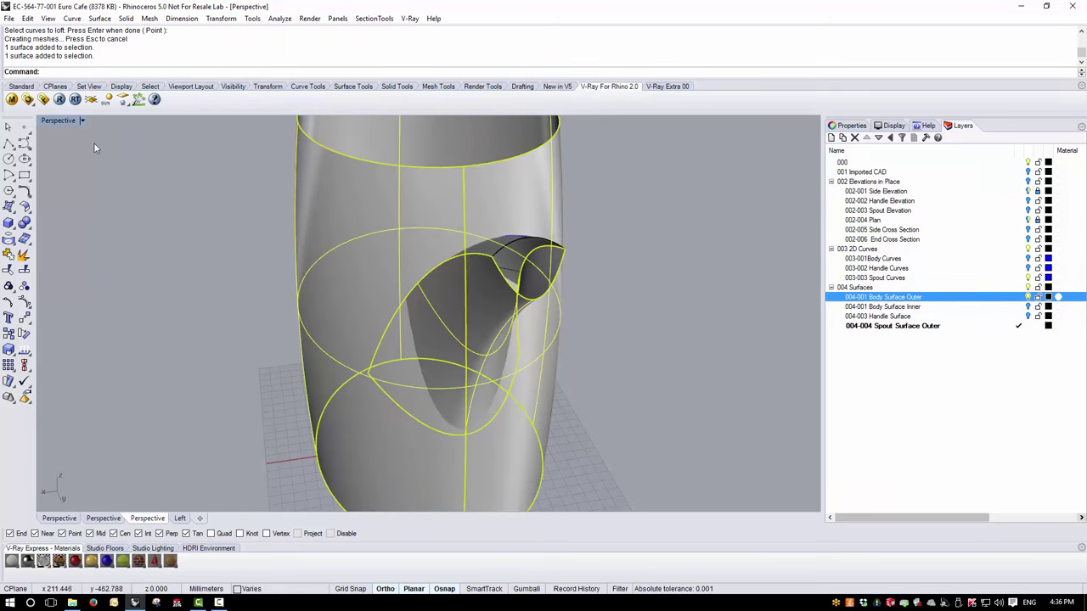
left_click(72, 17)
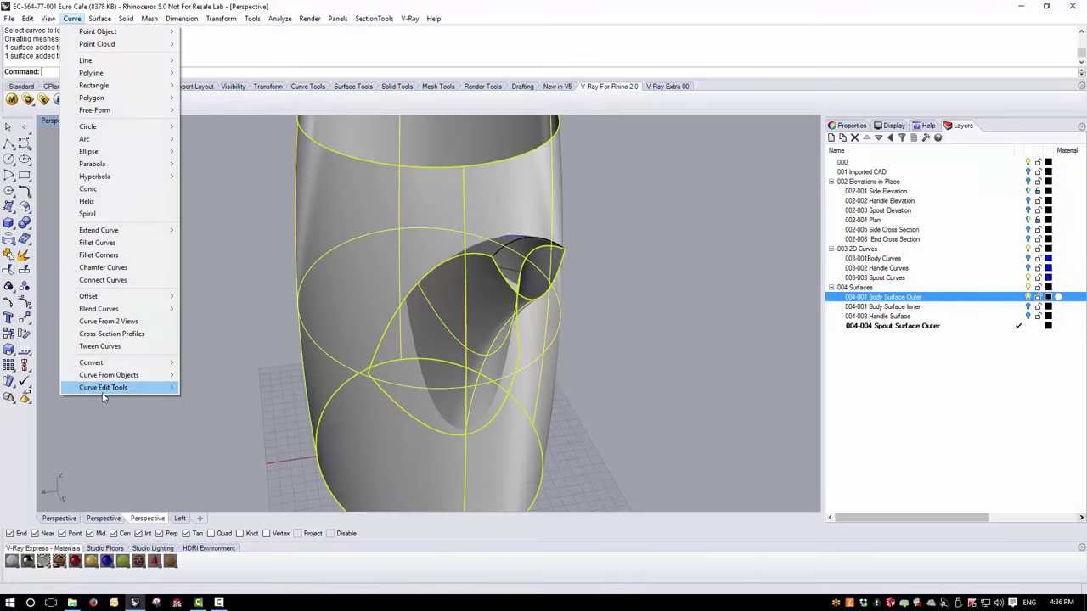
mouse_move(101, 375)
left_click(225, 220)
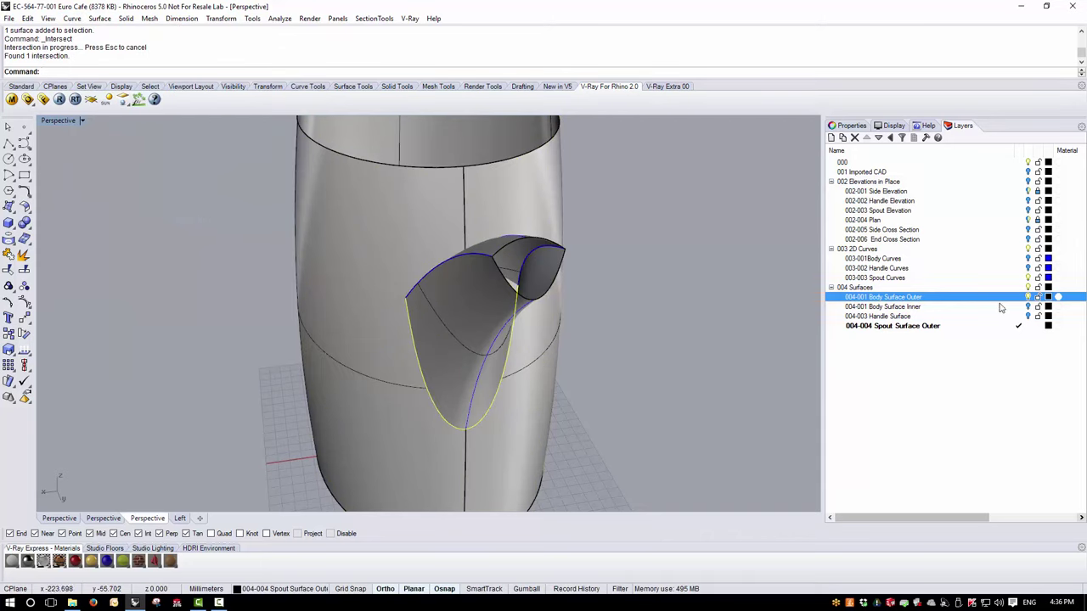
left_click(1028, 297)
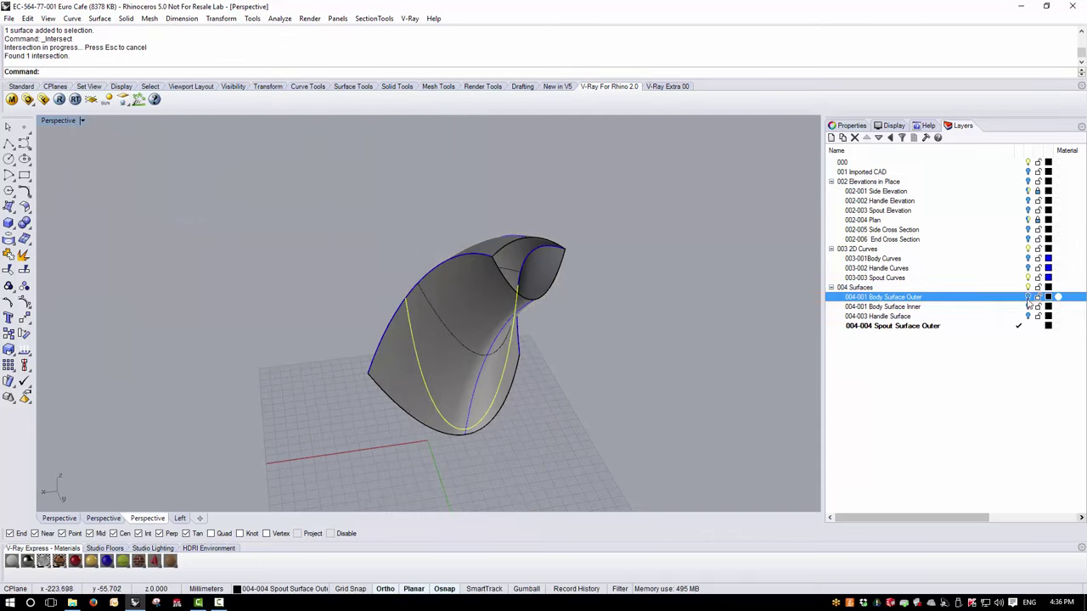
left_click(338, 285)
Set the viewport to the Back view and show the 002-003 Spout Elevation layer with its parent layer 002 Elevations in Place.
left_click(83, 121)
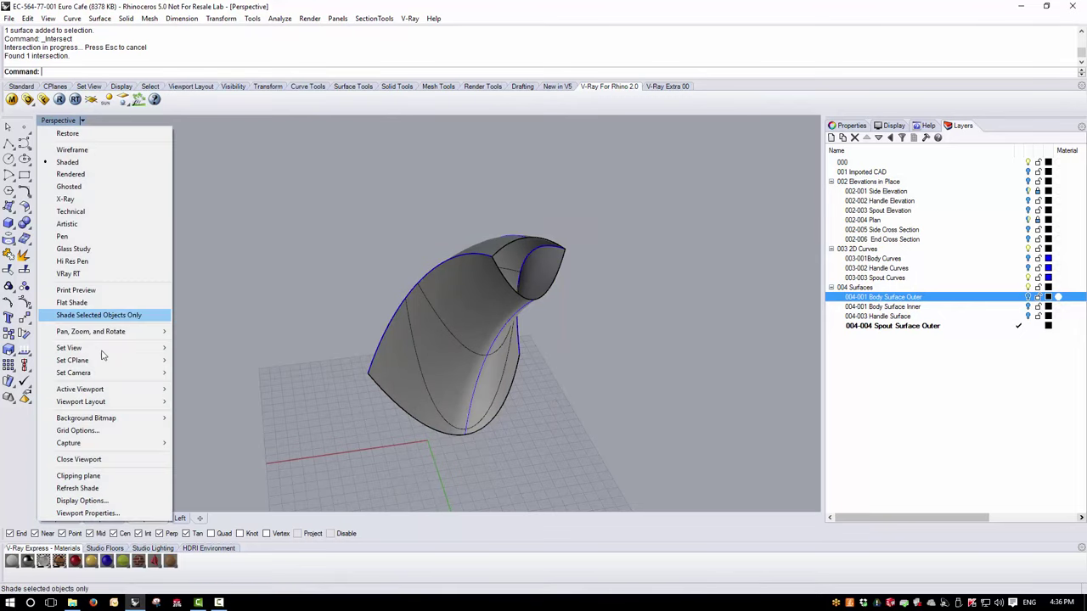
mouse_move(93, 351)
left_click(209, 426)
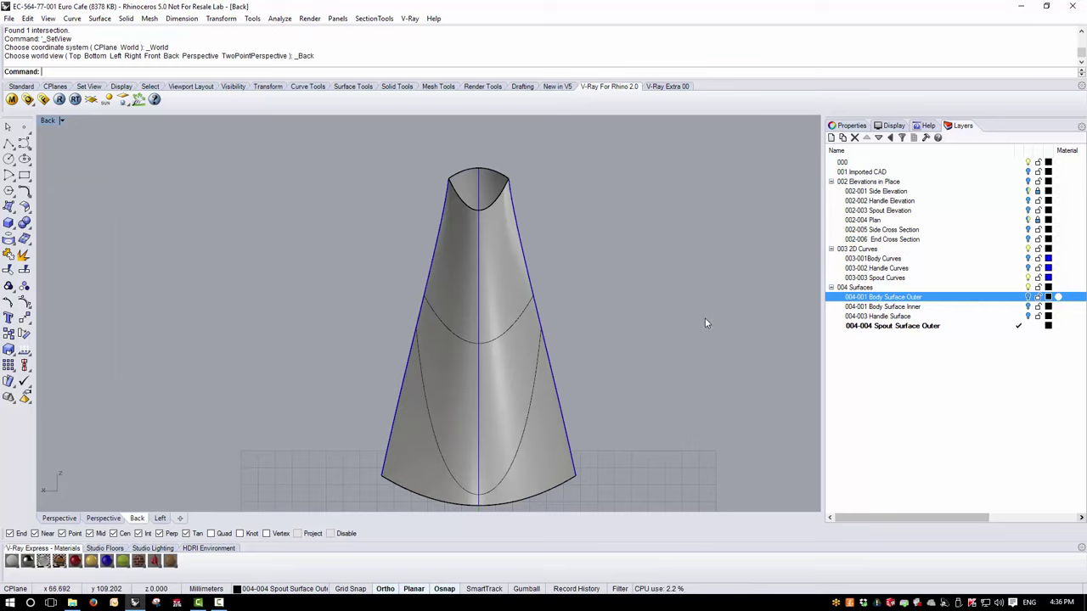
left_click(1029, 212)
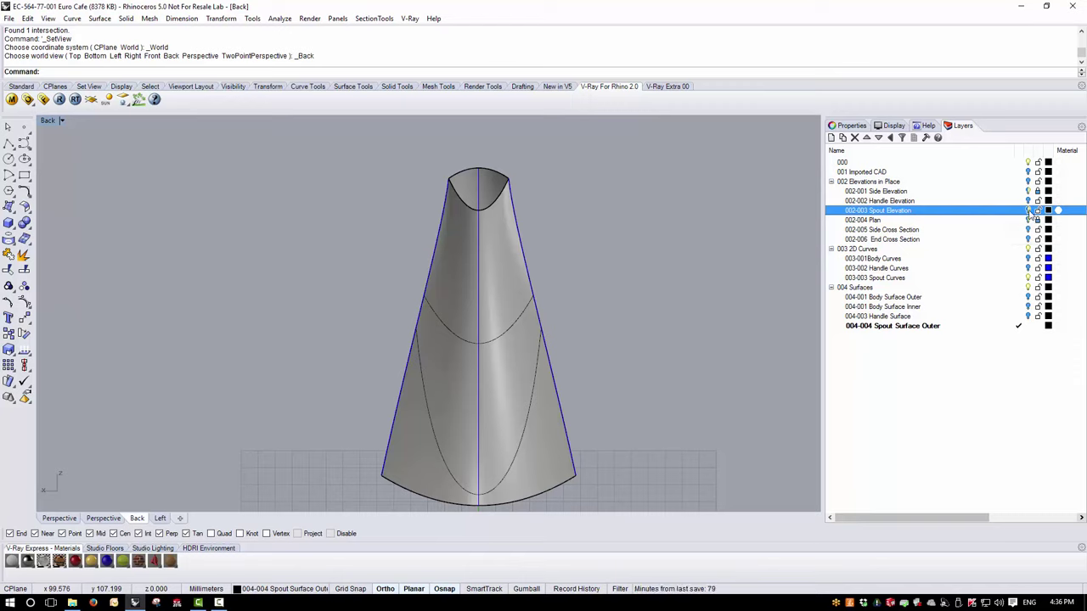
left_click(1028, 182)
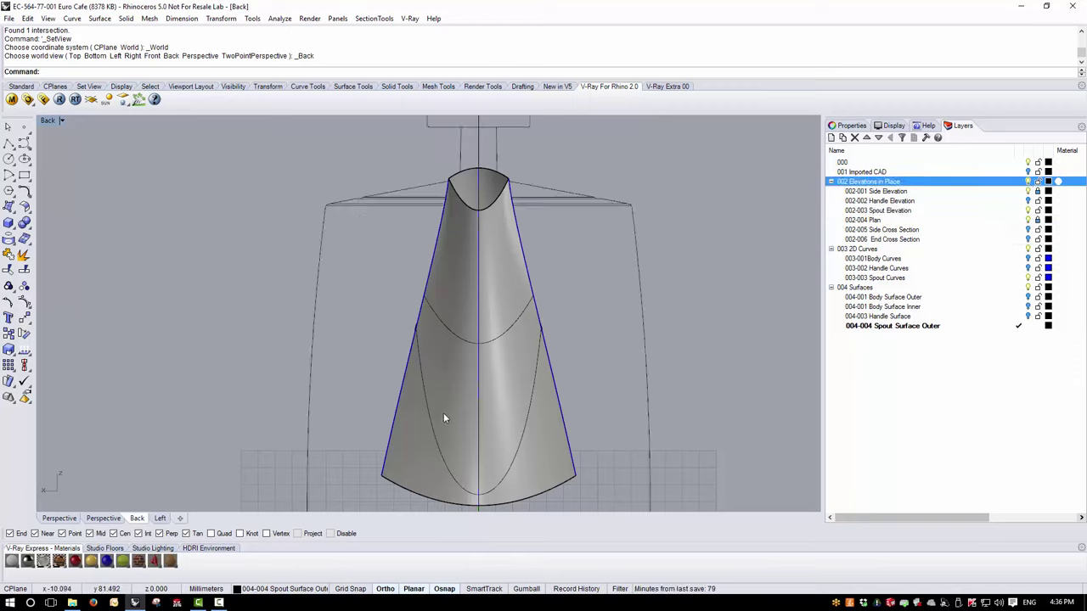
Hide both lofted spout surfaces and select the remaining spout layer curve to compare the body intersection with the elevation drawing.
left_click(446, 379)
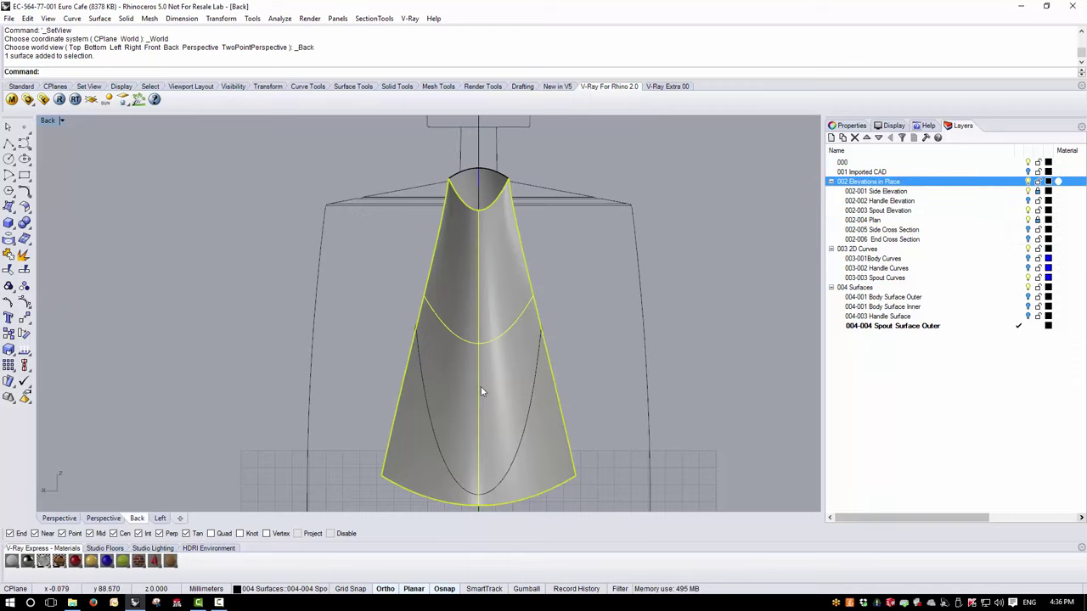
key("ctrl+h")
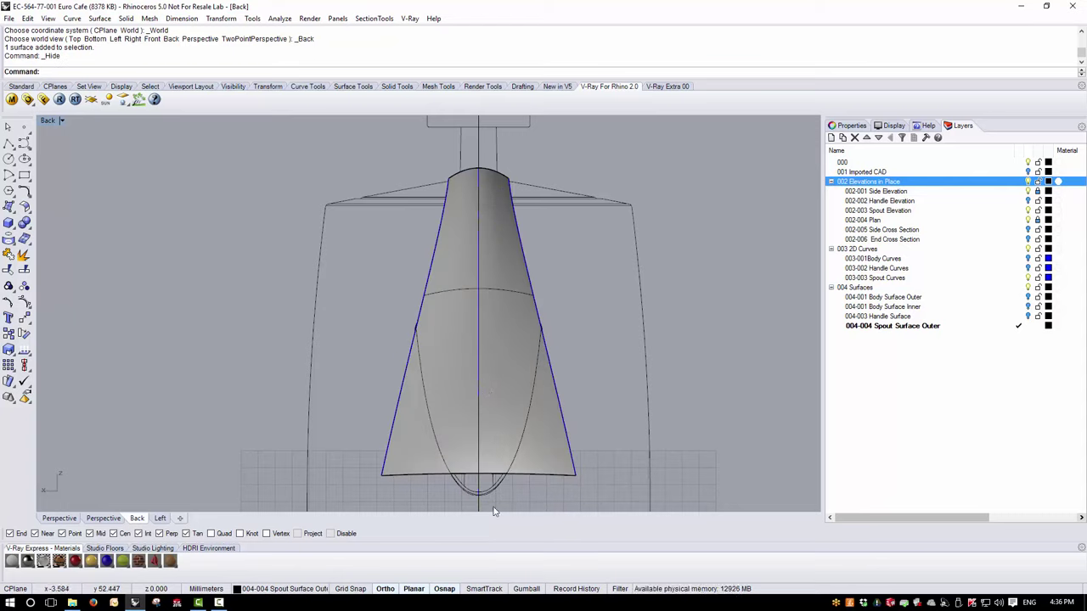
left_click(417, 439)
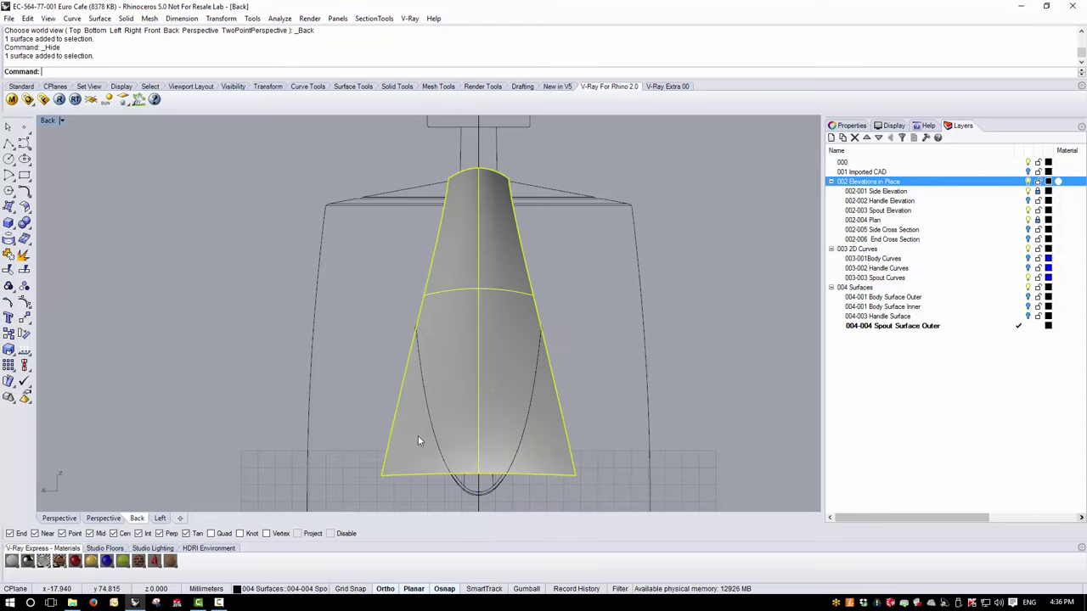
key("ctrl+h")
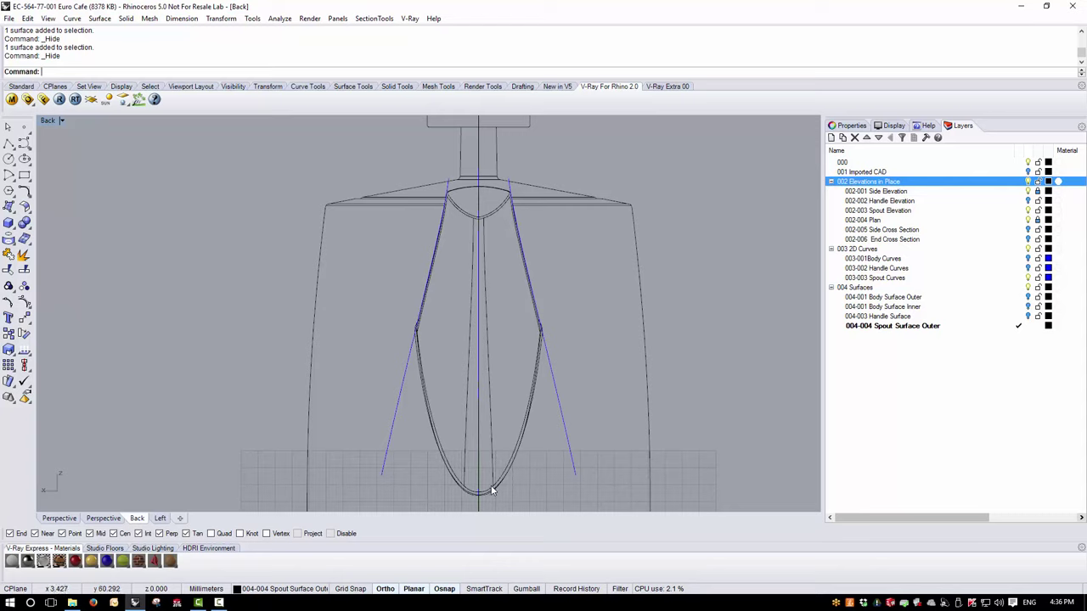
right_click(913, 326)
left_click(949, 497)
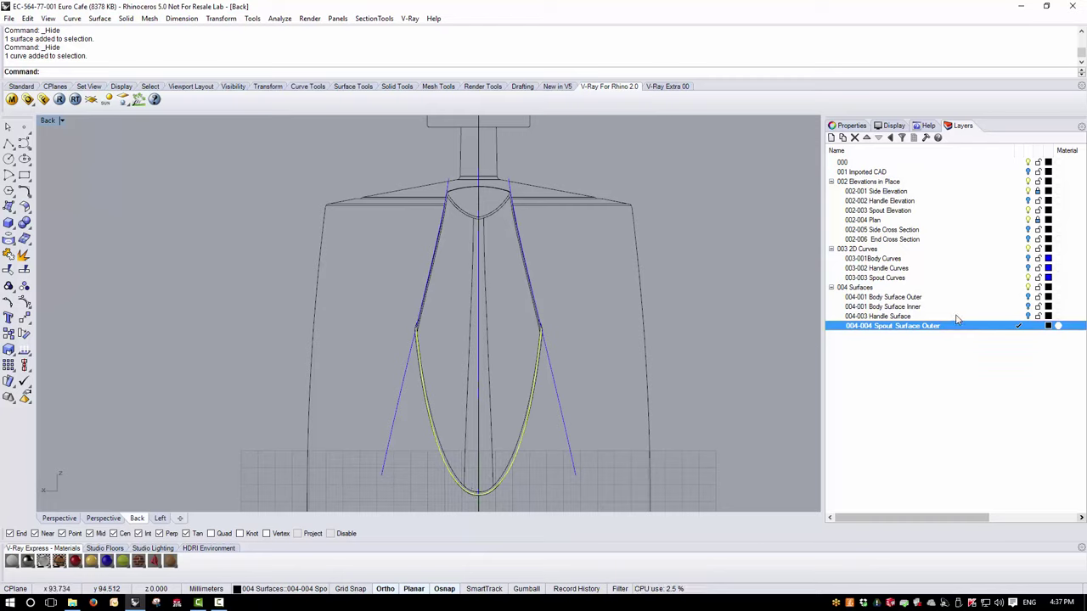
left_click(722, 308)
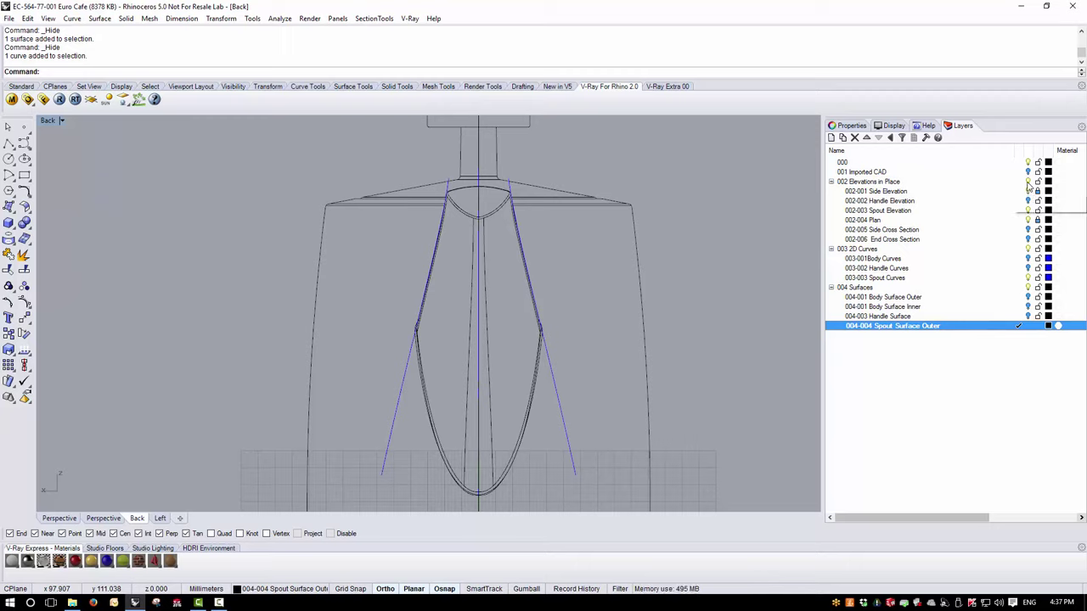
Hide the 002 Elevations in Place layer, show the hidden spout surfaces again, and return to a maximized Perspective view.
left_click(1027, 182)
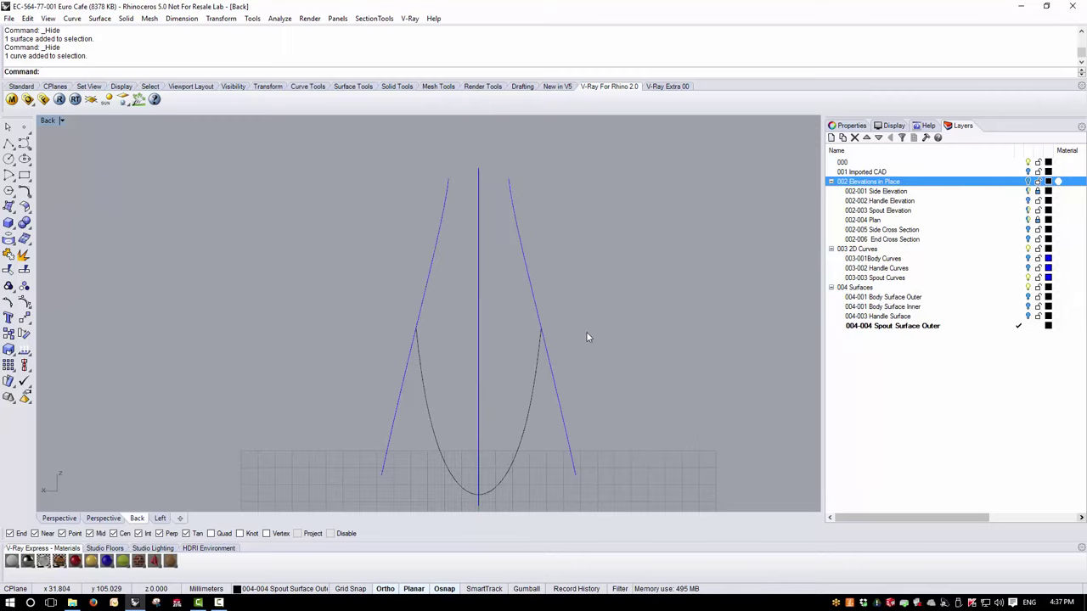
key("ctrl+alt+h")
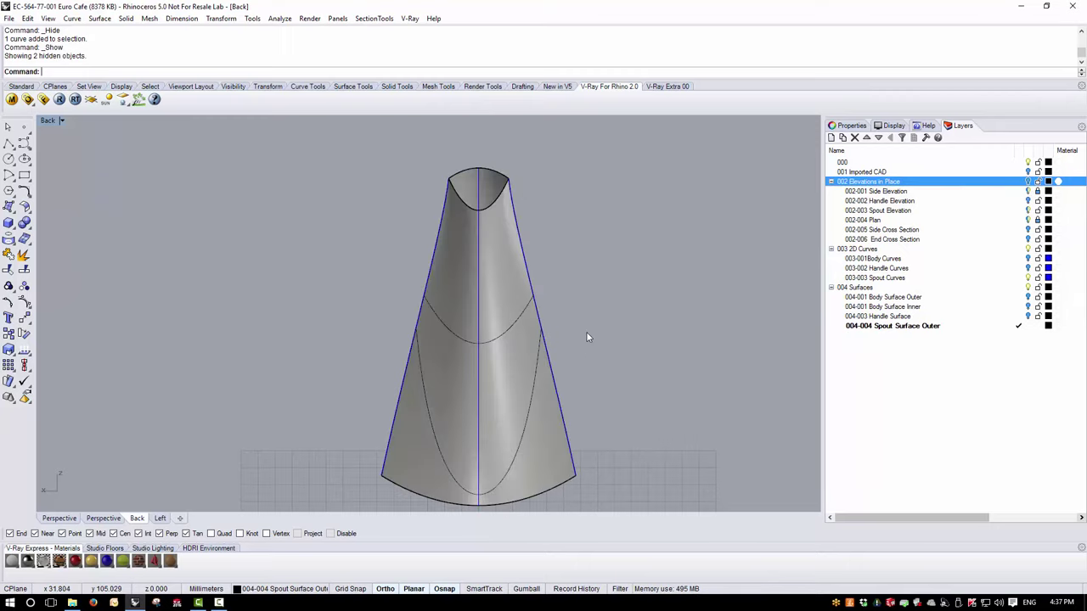
double_click(47, 121)
right_click_drag(575, 225, 636, 171)
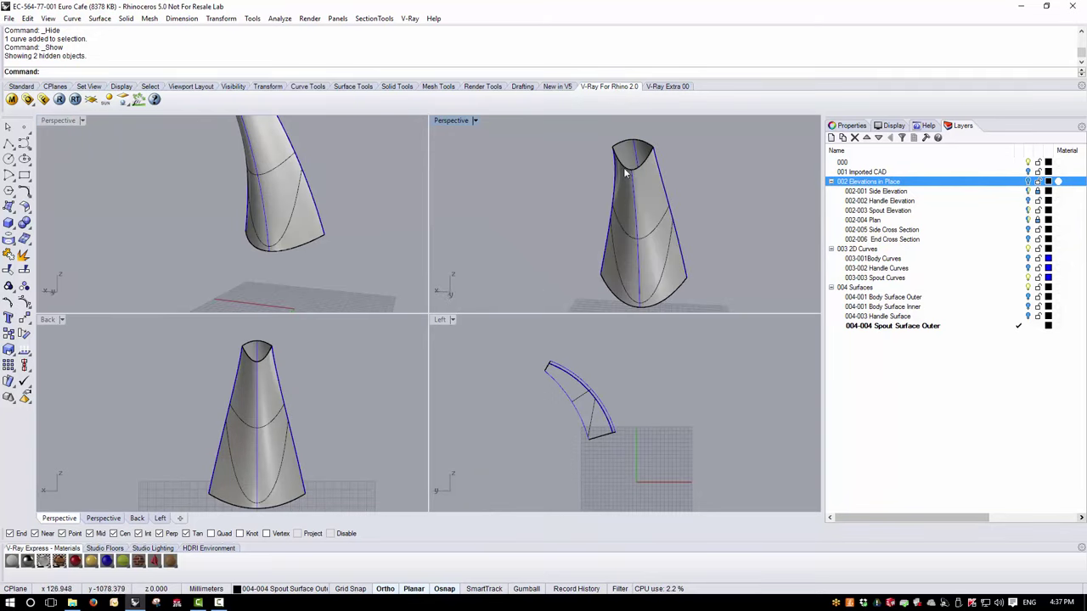
scroll(526, 164, "up", 2)
right_click_drag(526, 163, 481, 199)
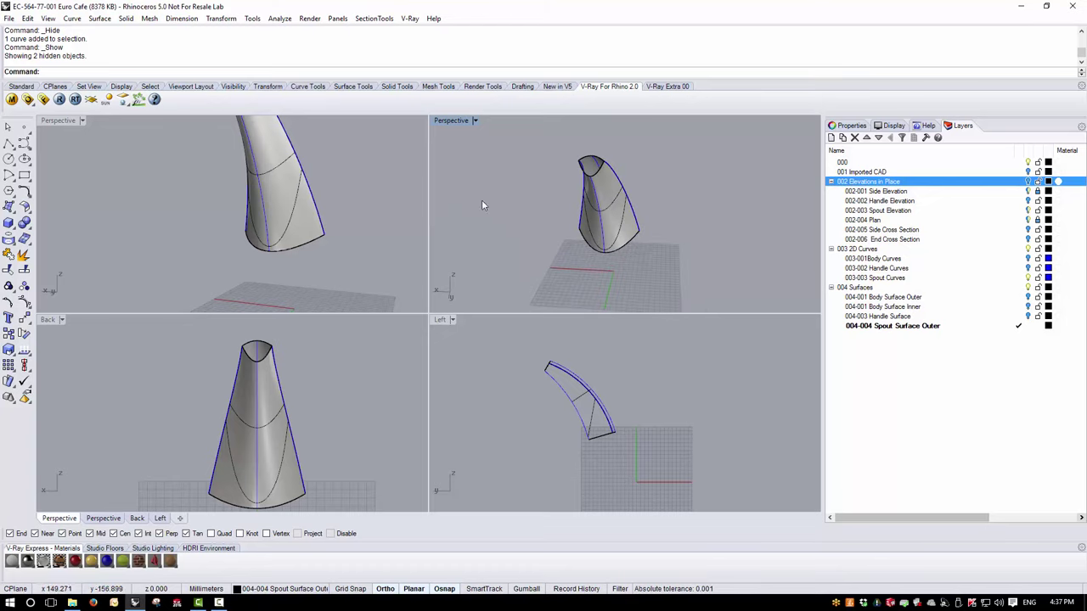
double_click(451, 121)
right_click_drag(447, 130, 386, 276)
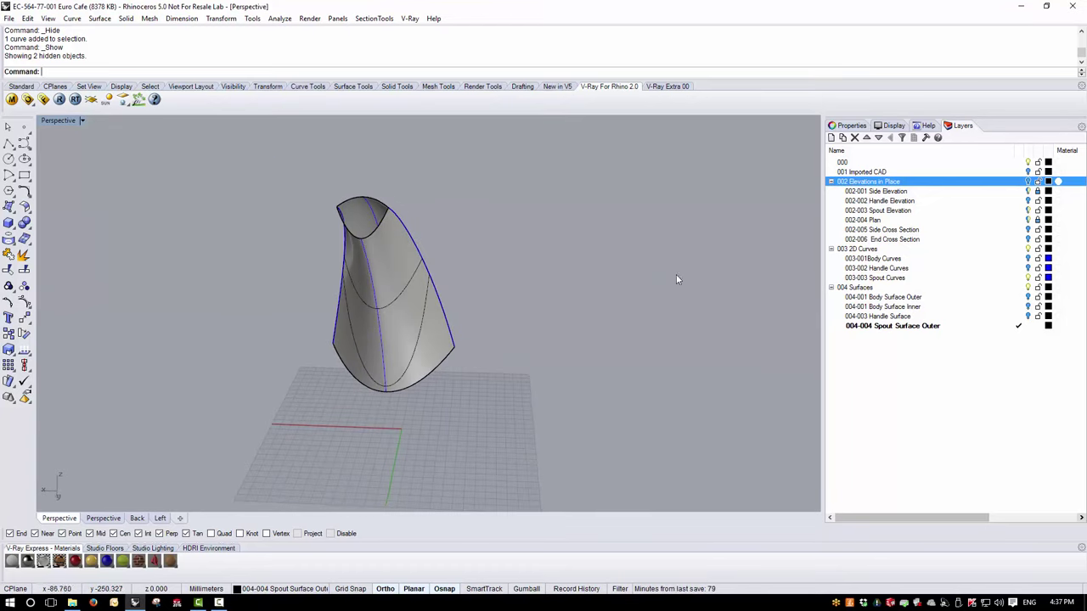
Hide the 003 2D Curves layer and delete the intersection curve on the lower spout surface.
left_click(1028, 249)
right_click_drag(357, 319, 324, 405)
left_click(332, 393)
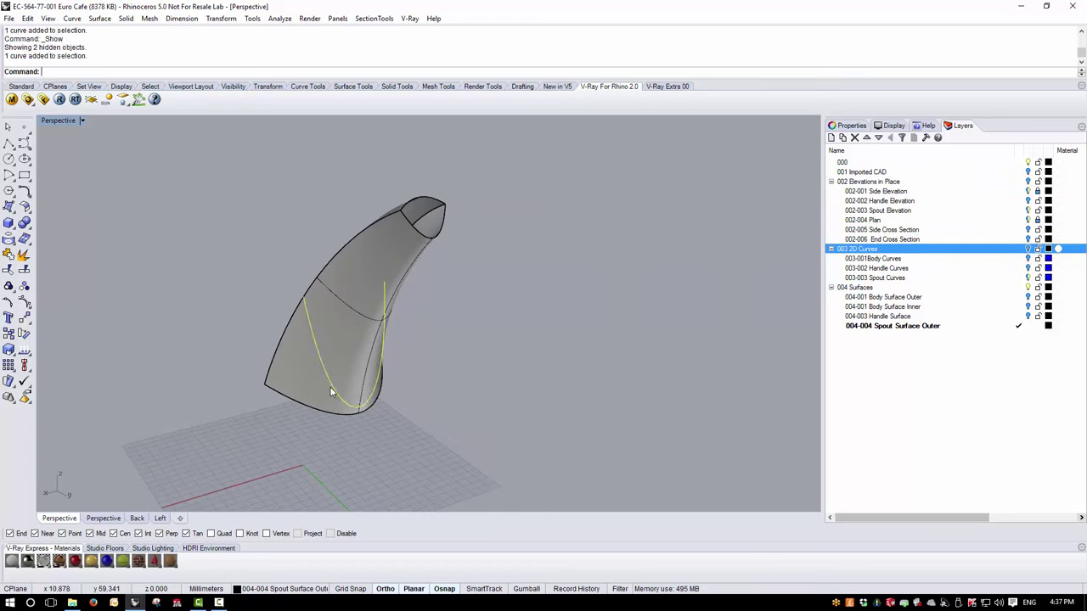
key("Delete")
Split the lower spout surface along its centre isocurve in the V direction, with Shrink set to Yes.
right_click_drag(435, 404, 338, 175)
scroll(344, 186, "up", 2)
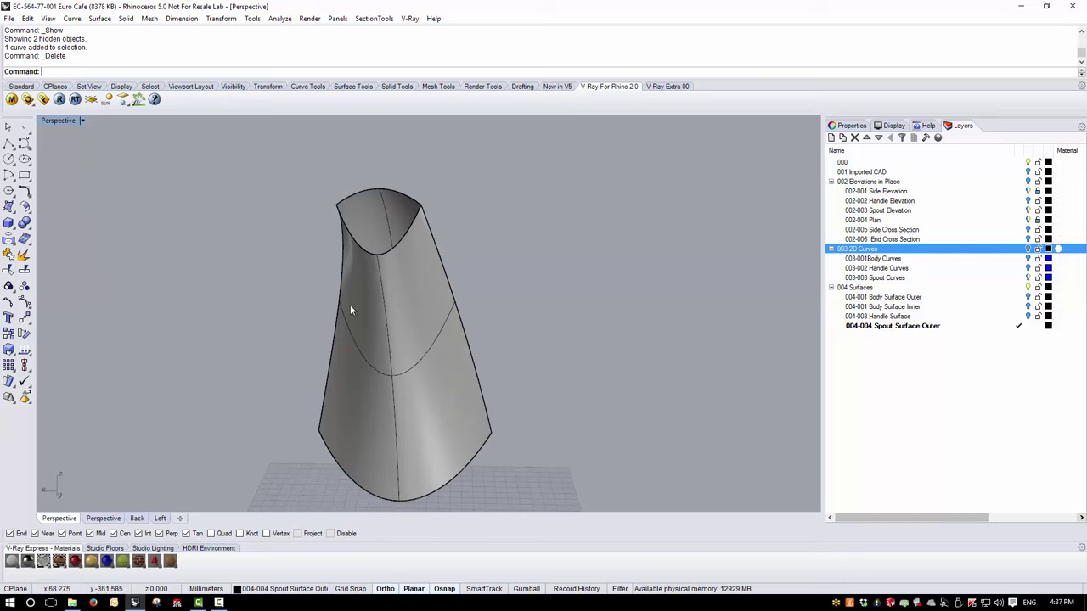
left_click(380, 459)
left_click(538, 304)
right_click_drag(538, 304, 493, 308)
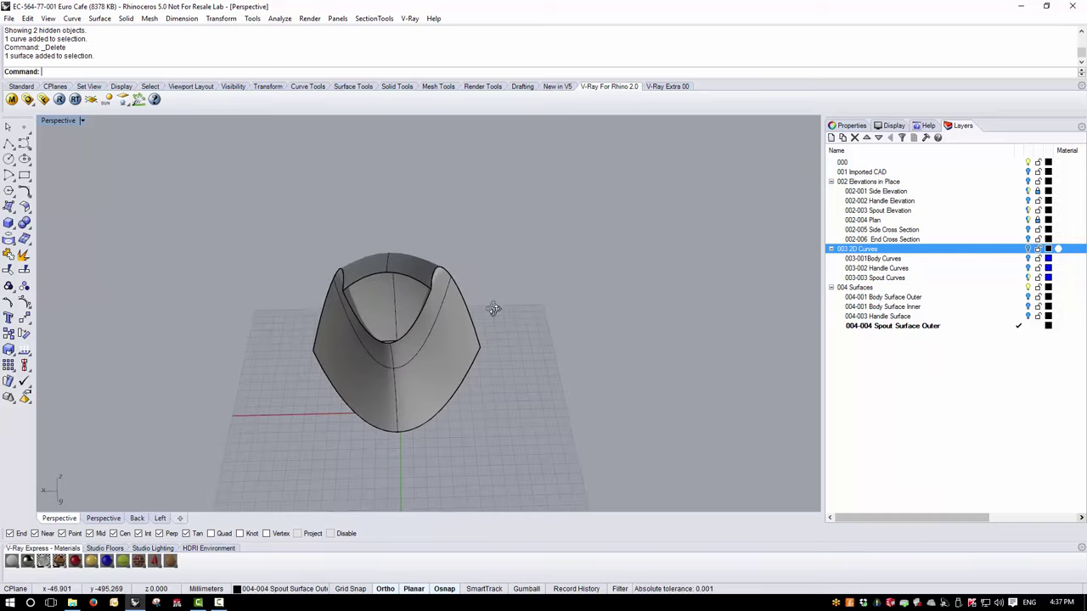
right_click_drag(456, 275, 346, 291)
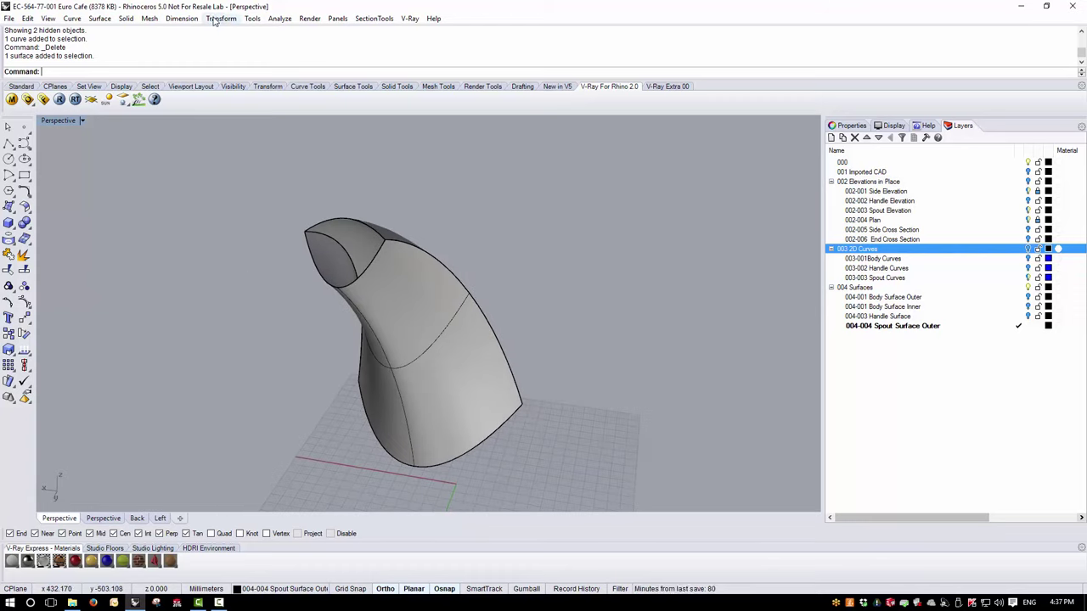
left_click(99, 19)
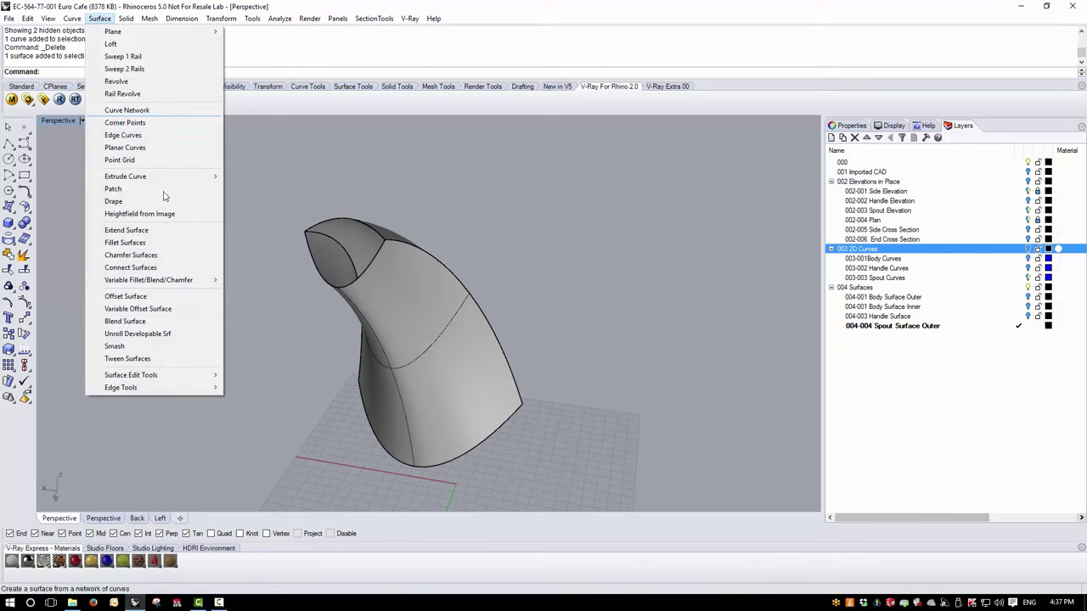
mouse_move(135, 374)
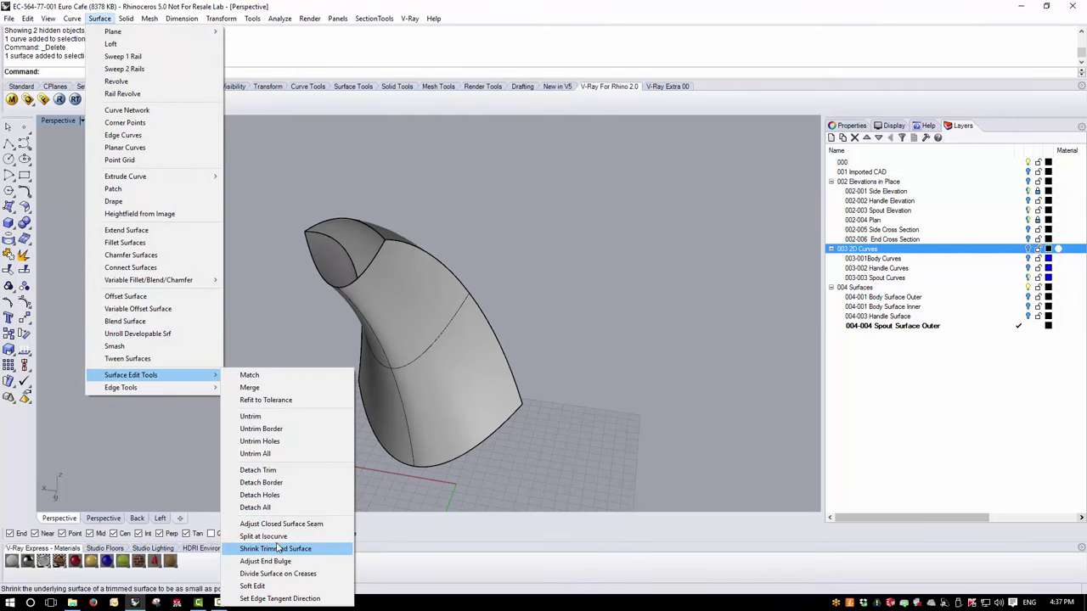
left_click(263, 536)
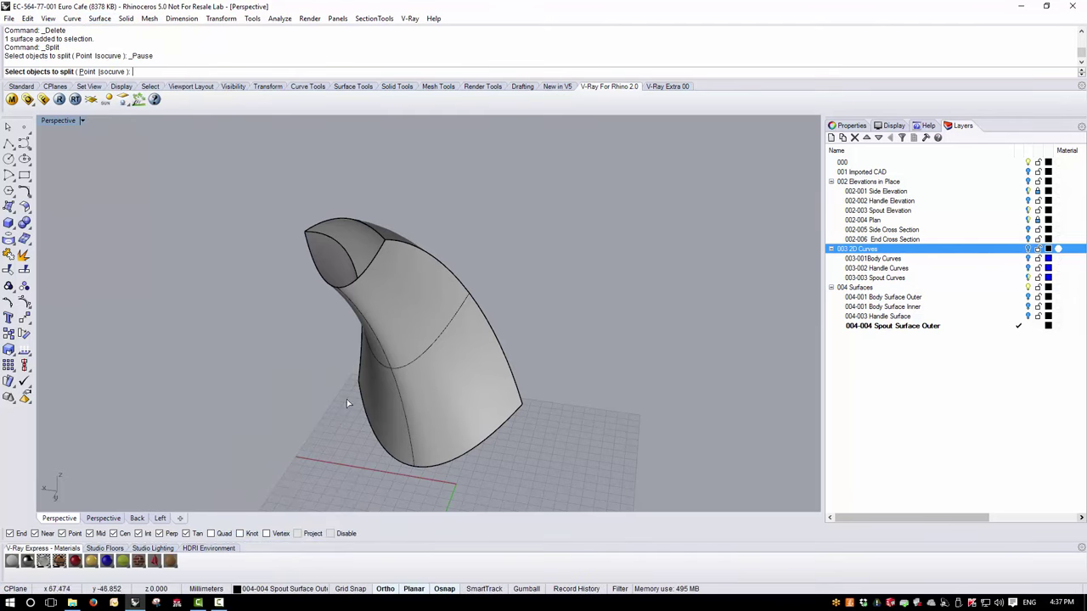
left_click(409, 391)
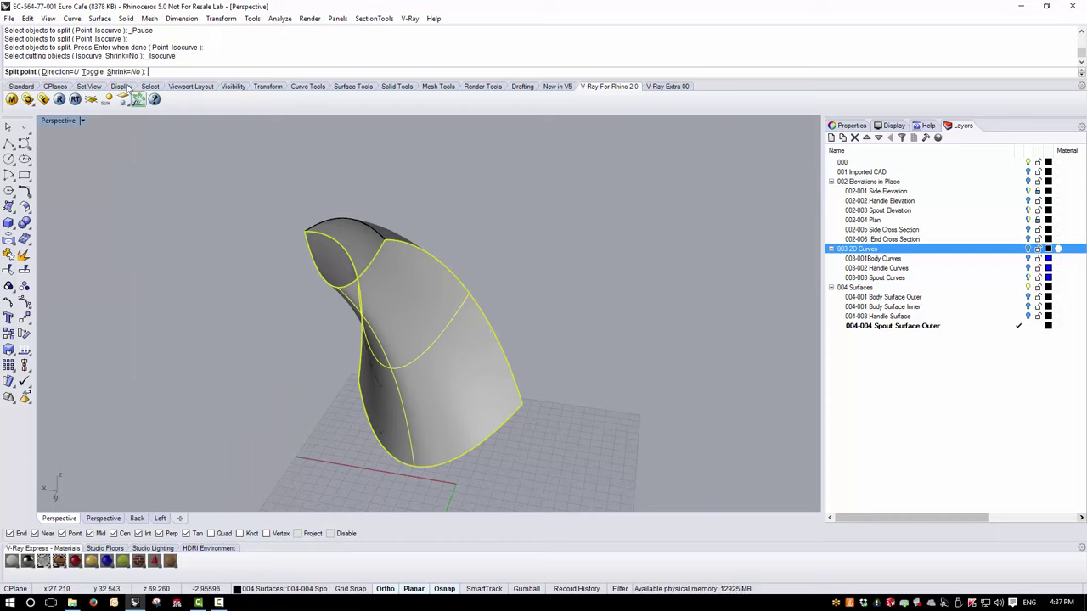
left_click(94, 71)
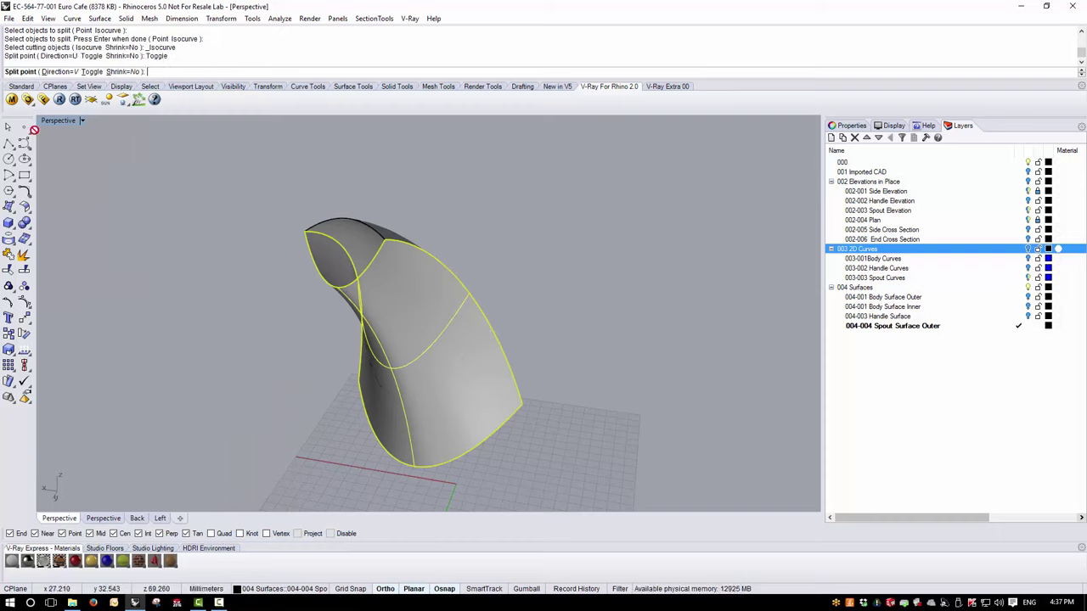
left_click(124, 73)
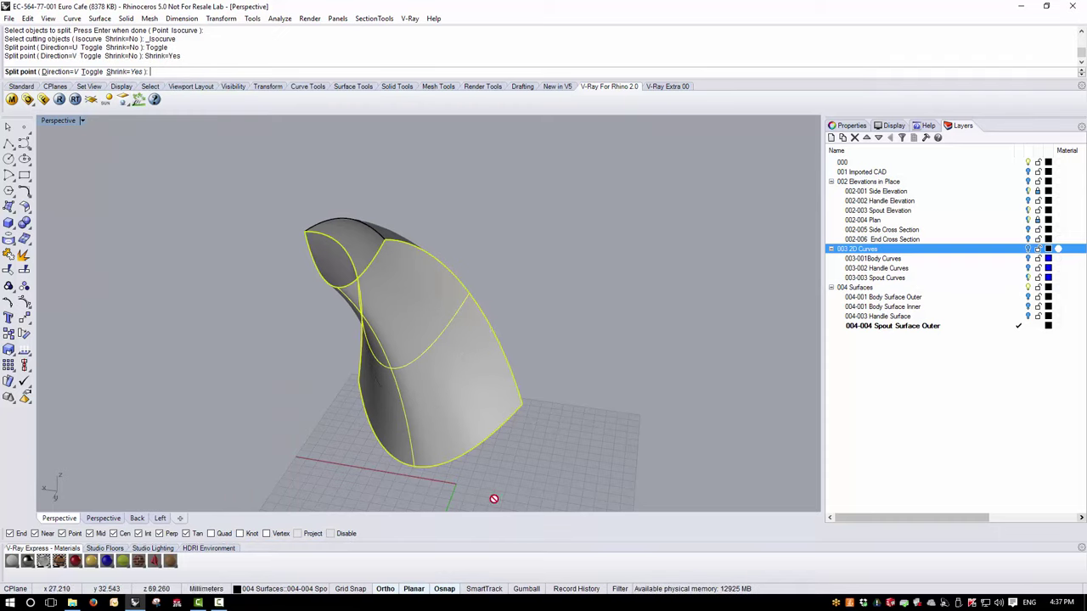
left_click(414, 466)
key("Return")
Delete one half of the split lower spout surface and check the remaining half from both sides.
left_click(519, 421)
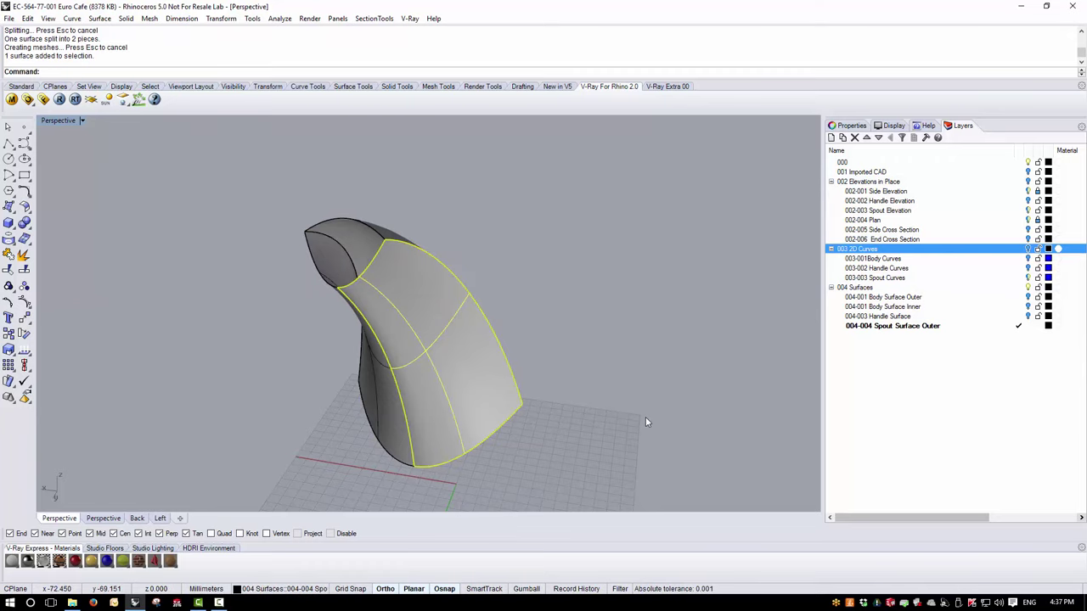
right_click_drag(645, 422, 490, 379)
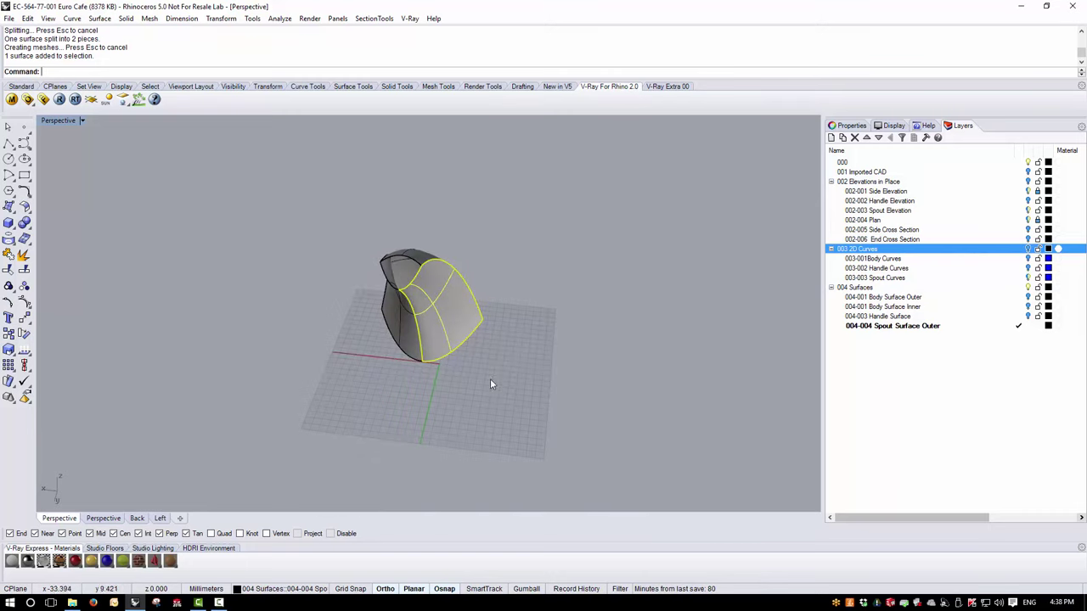
key("Delete")
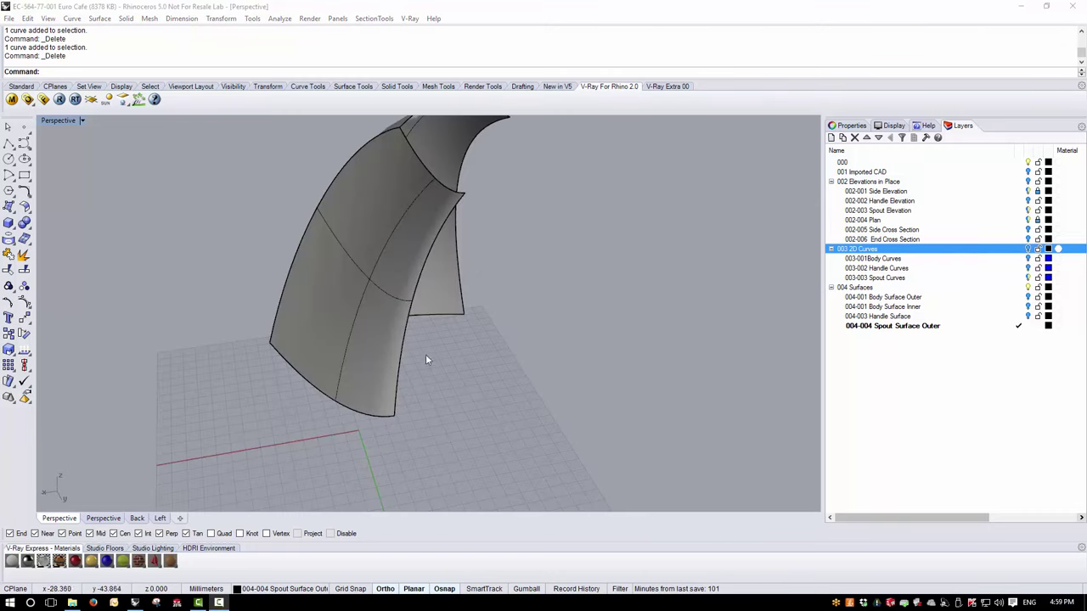
right_click_drag(425, 354, 387, 362)
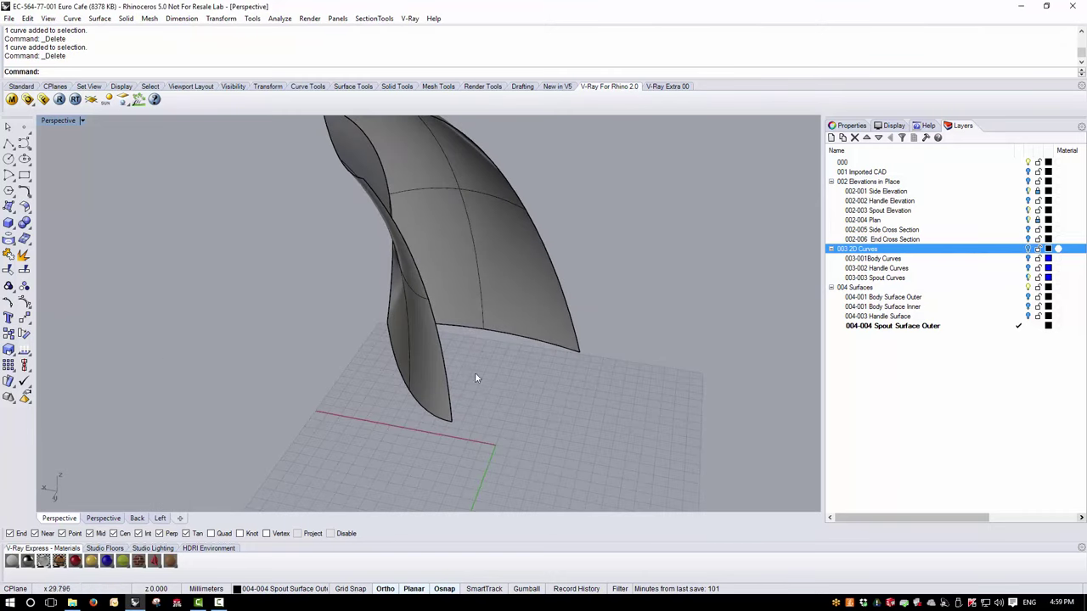
right_click_drag(475, 377, 500, 388)
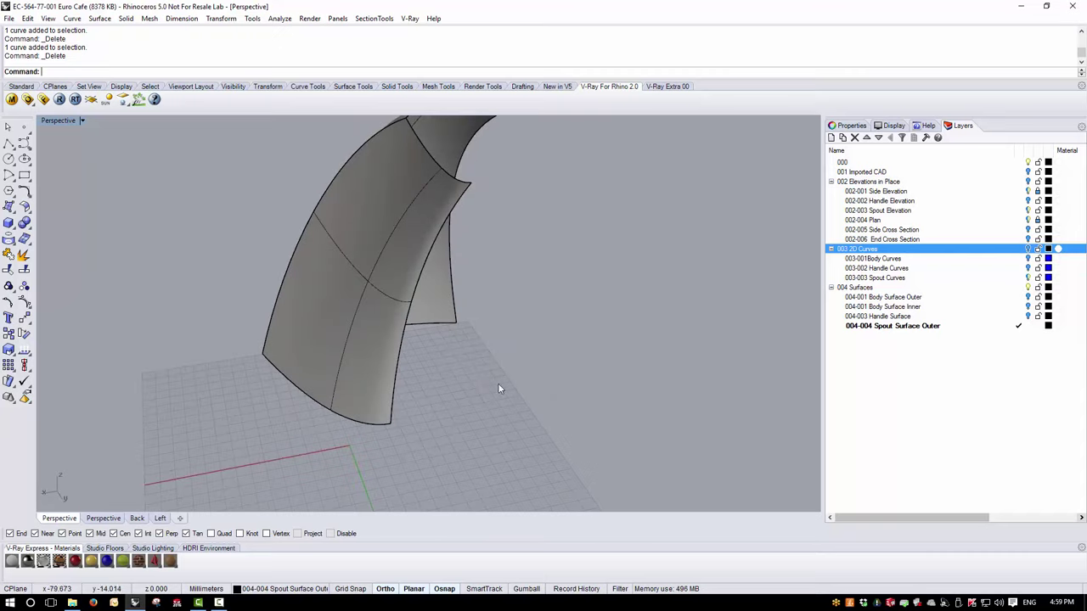
Draw a single 20 mm line on the construction plane beside the spout surfaces.
left_click(475, 166)
right_click_drag(475, 165, 438, 226)
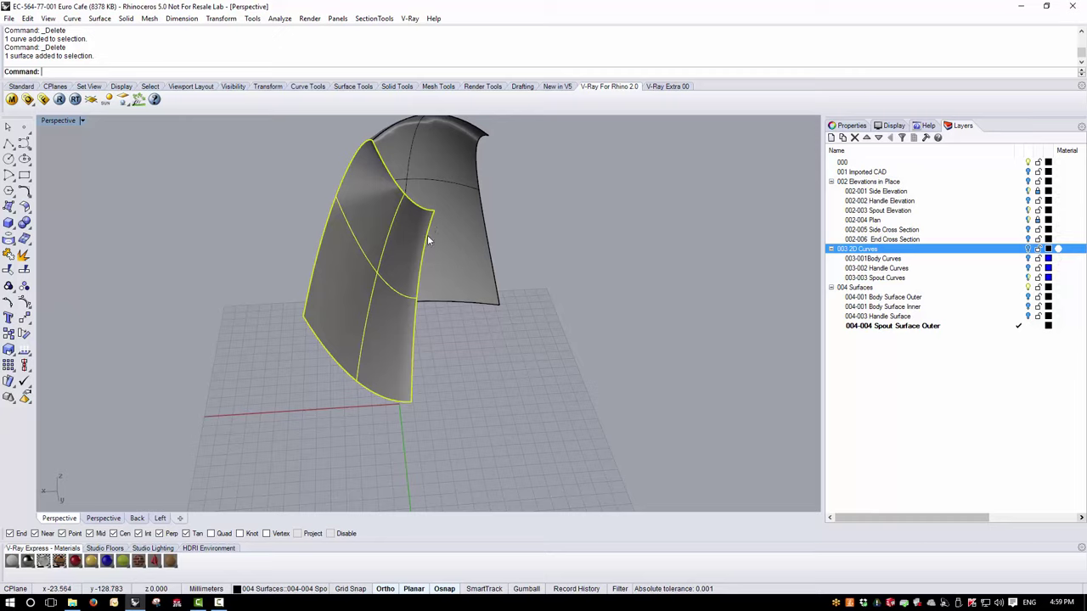
left_click(532, 371)
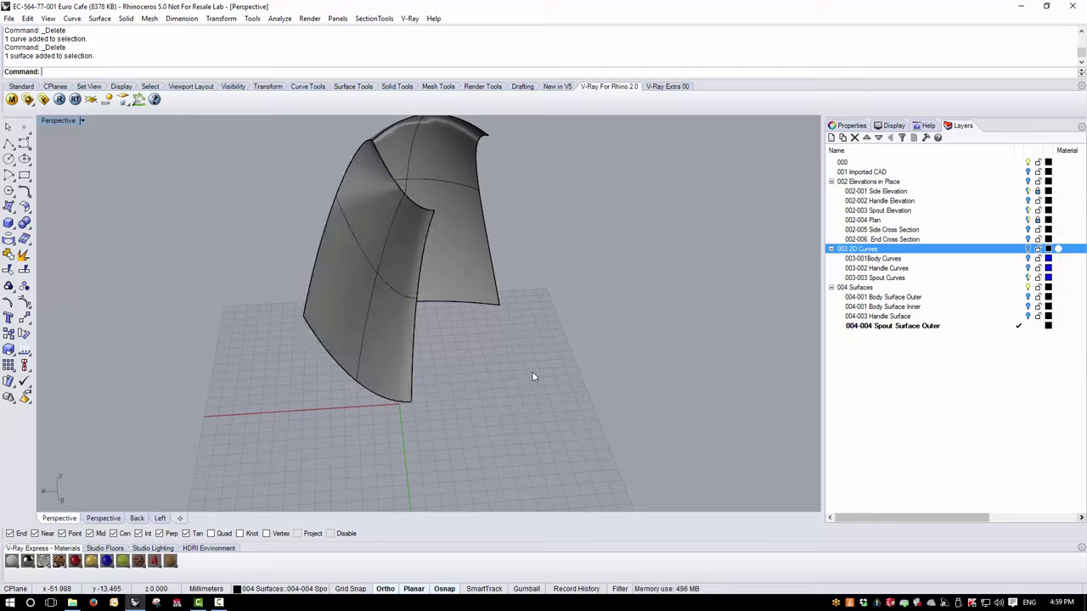
right_click_drag(532, 371, 216, 6)
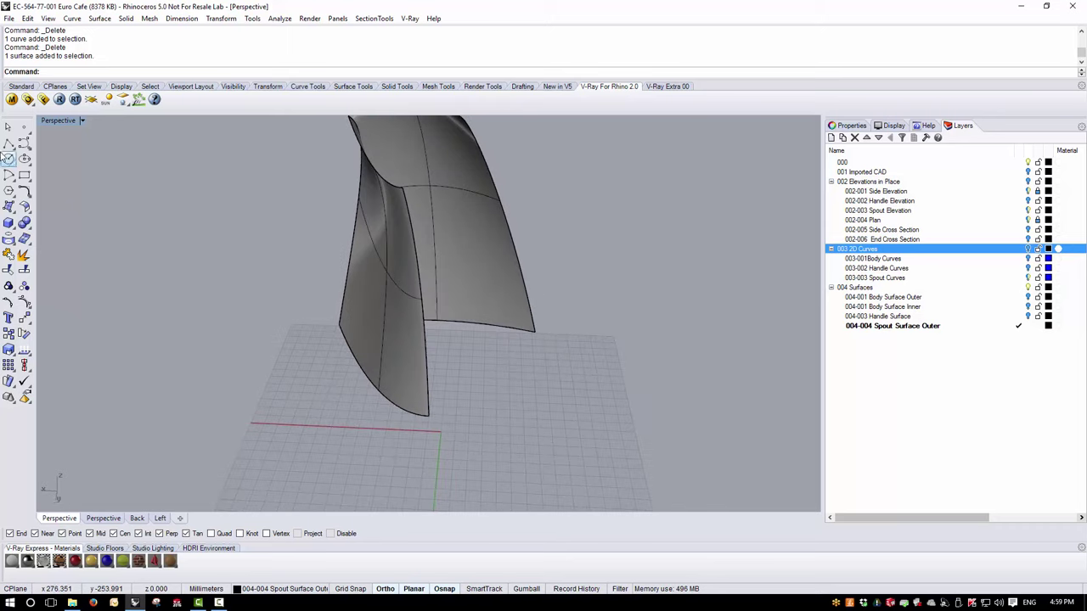
left_click(531, 409)
type("20")
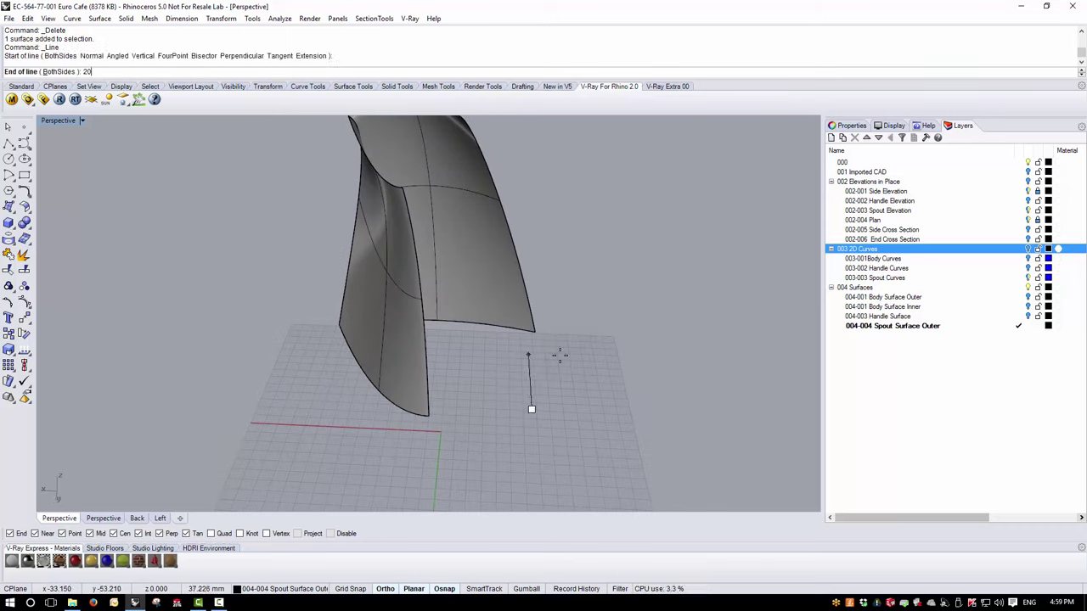
key("Return")
left_click(560, 355)
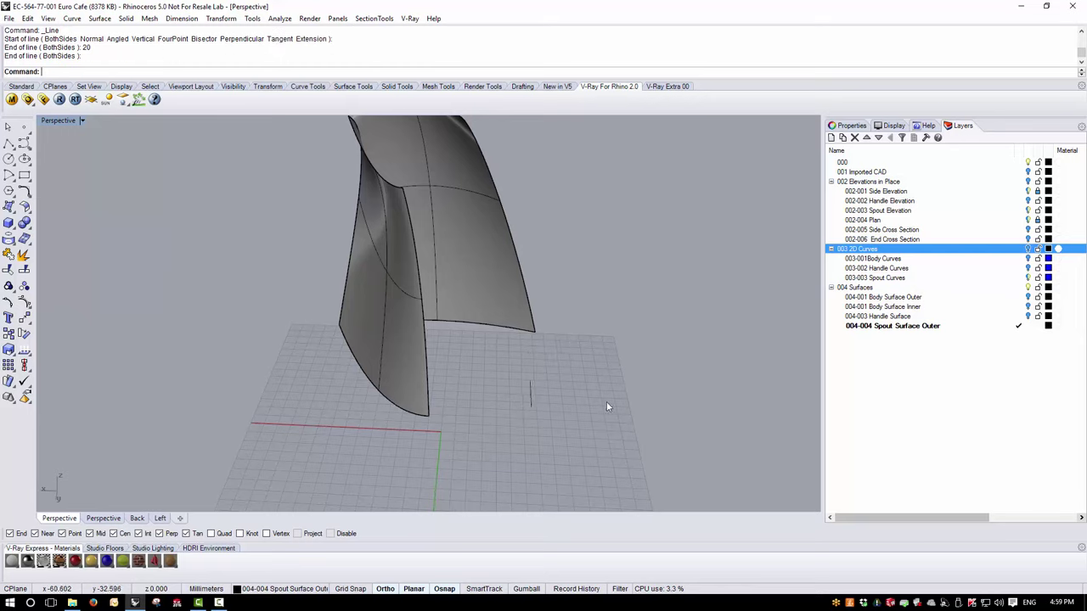
Orient the 20 mm line perpendicular to the lower spout surface's centreline edge, using the line's end as base point.
right_click_drag(606, 402, 646, 399)
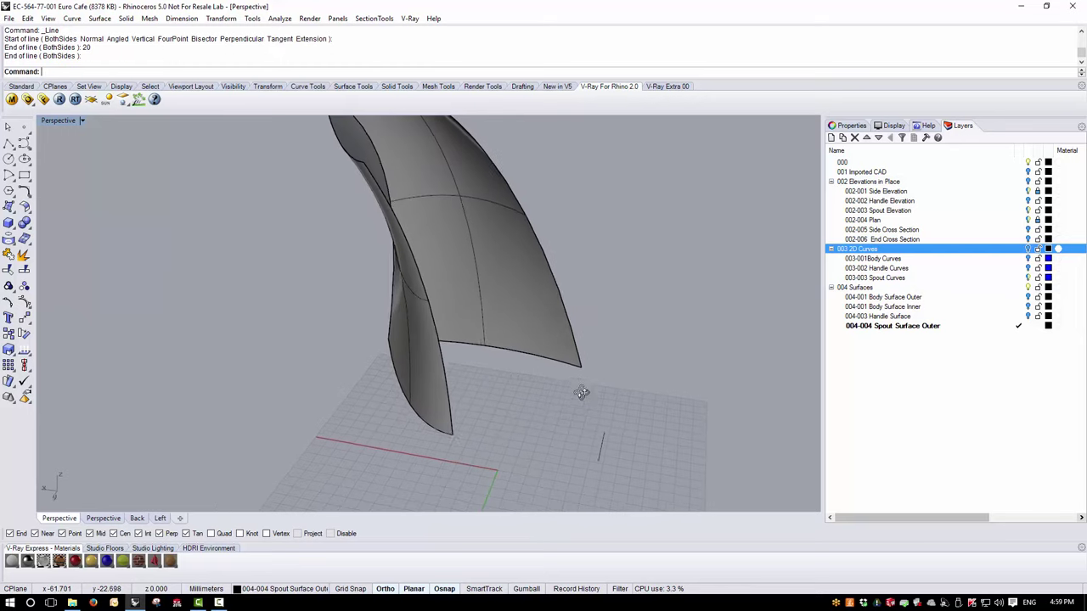
left_click(222, 19)
mouse_move(239, 148)
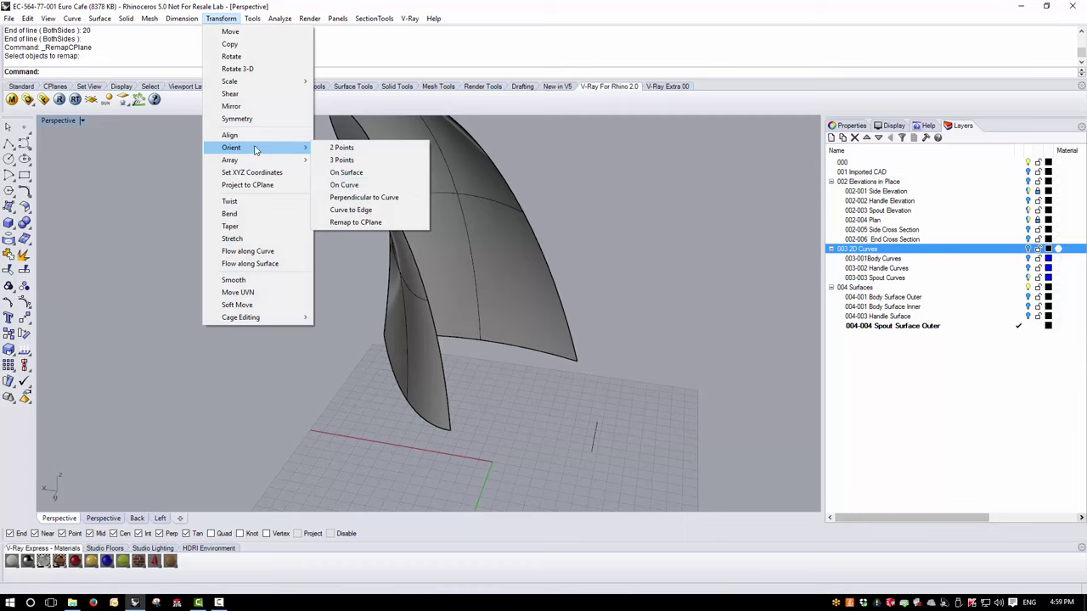
left_click(399, 198)
left_click(594, 441)
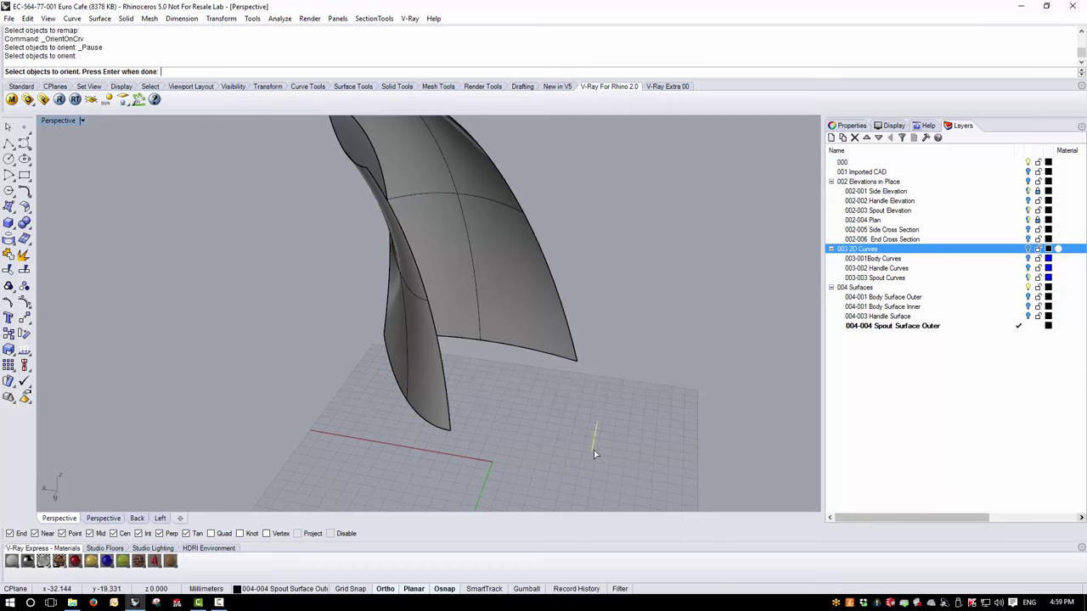
key("Return")
left_click(593, 451)
right_click_drag(518, 491, 436, 401)
left_click(419, 405)
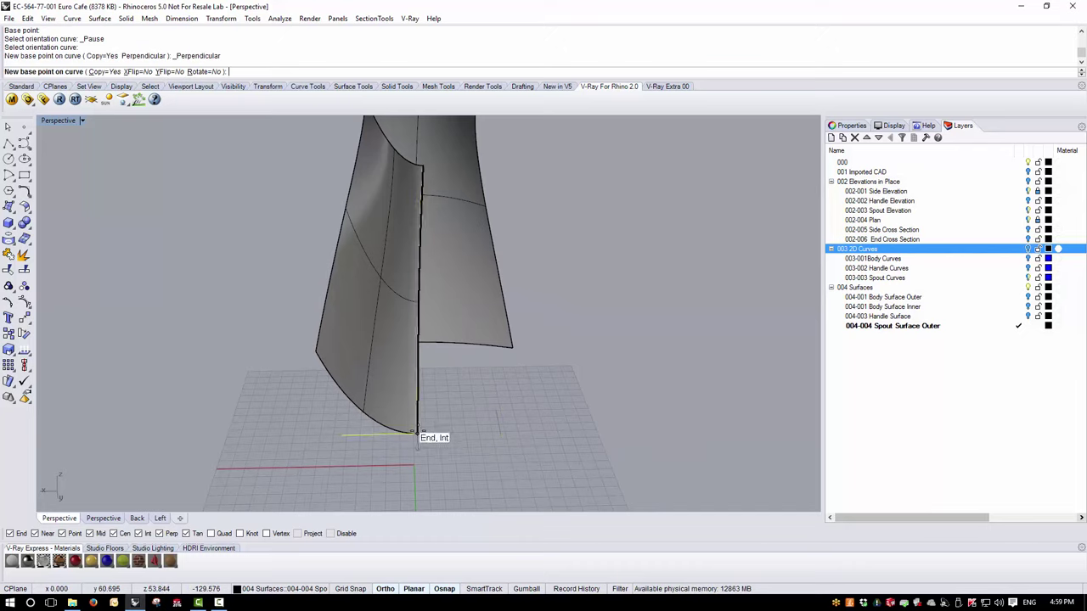
Set YFlip to Yes and place copies of the line at the lower and upper ends of the centreline edge.
left_click(183, 71)
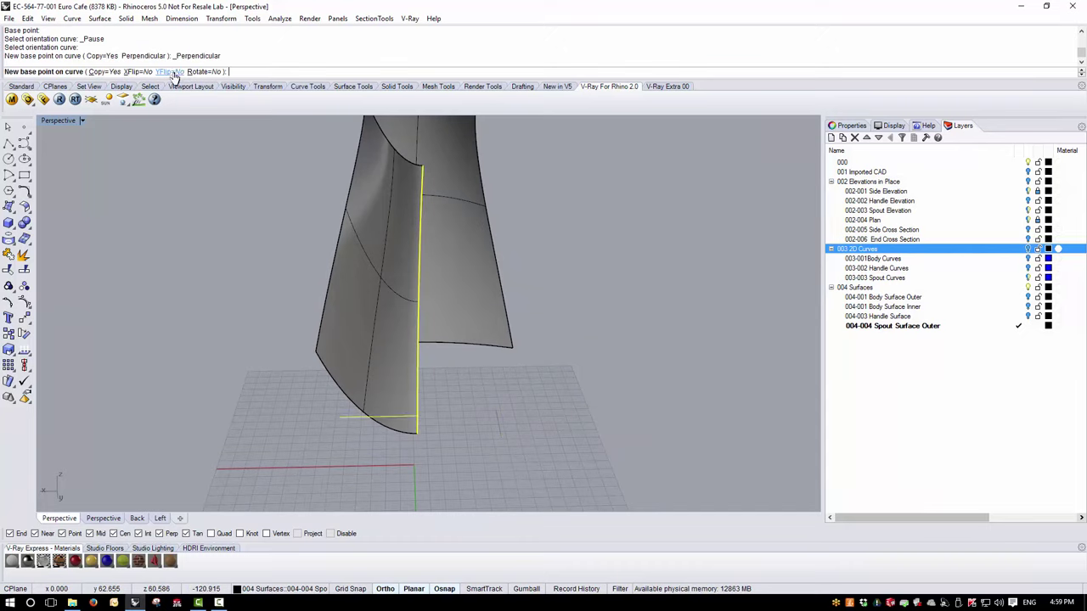
left_click(174, 72)
right_click_drag(416, 396, 375, 396)
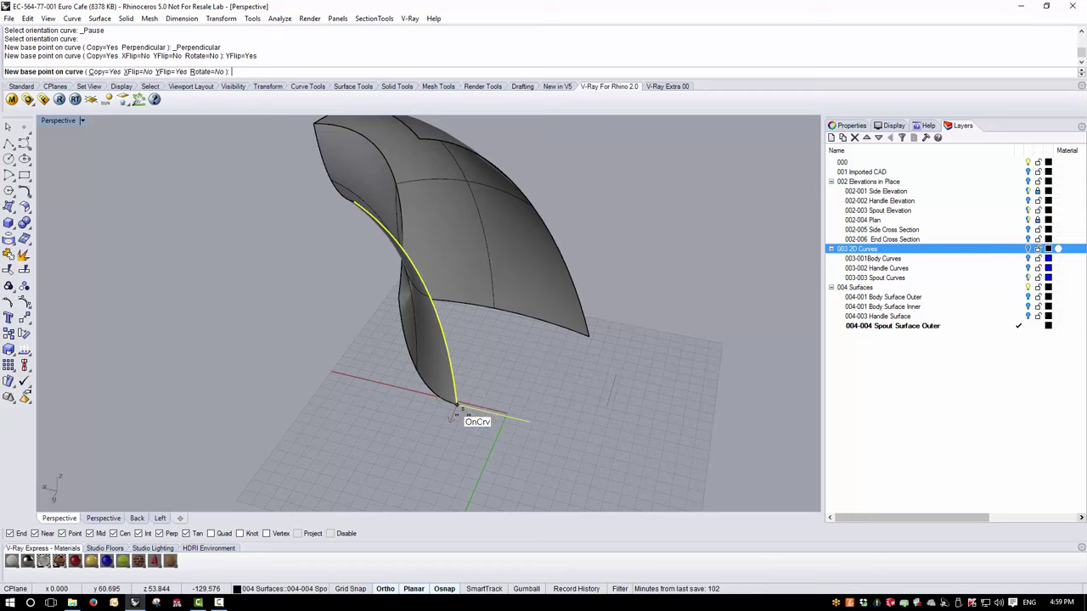
right_click_drag(456, 408, 458, 256)
right_click(506, 210)
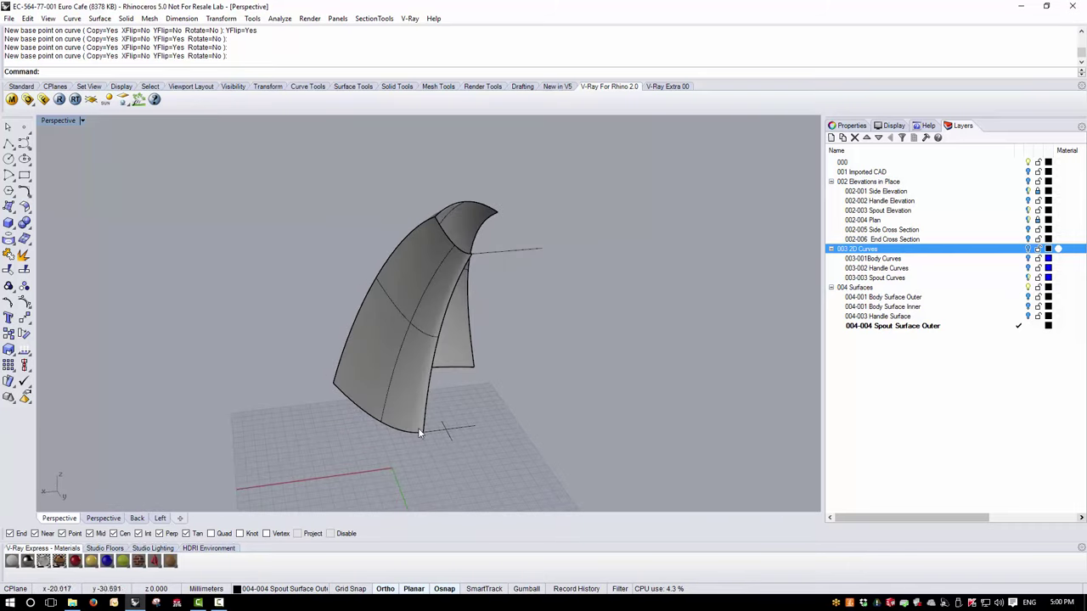
Set the construction plane perpendicular to the centreline edge, with its origin at the edge's upper end.
right_click_drag(484, 371, 500, 247)
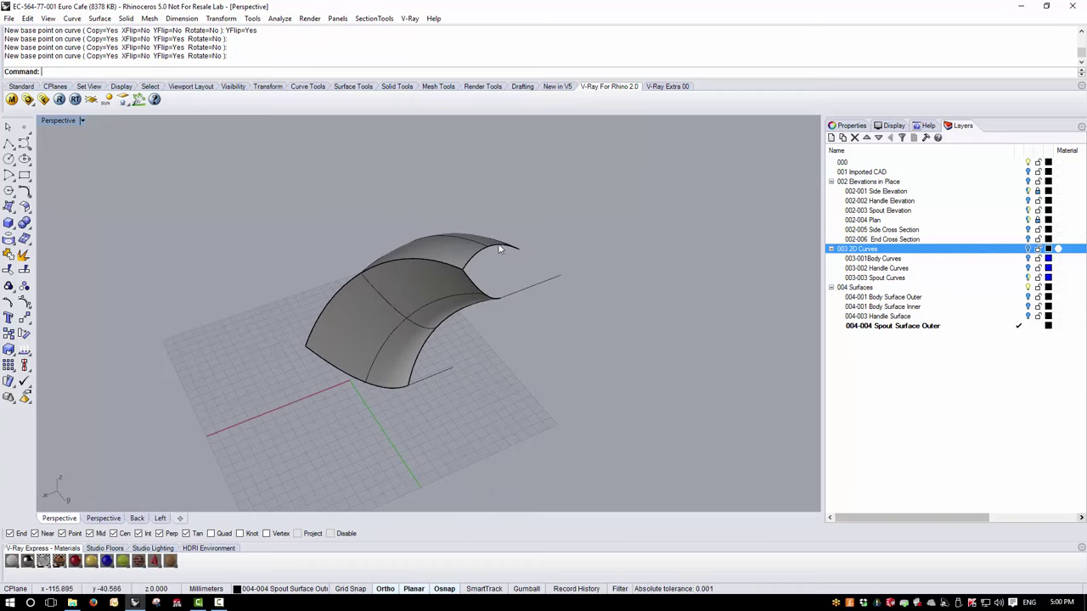
left_click(83, 120)
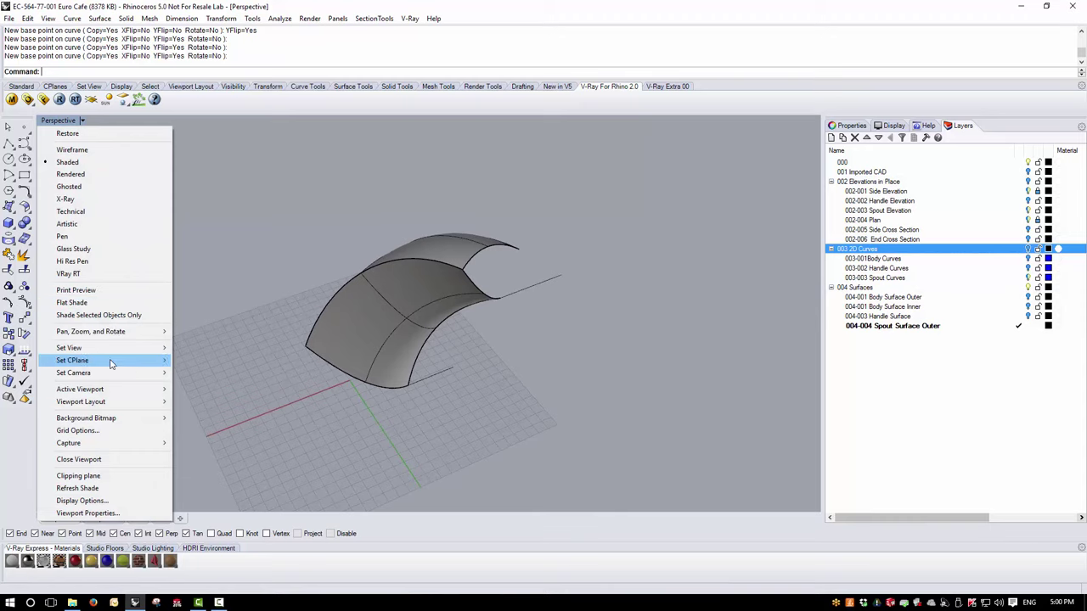
mouse_move(144, 359)
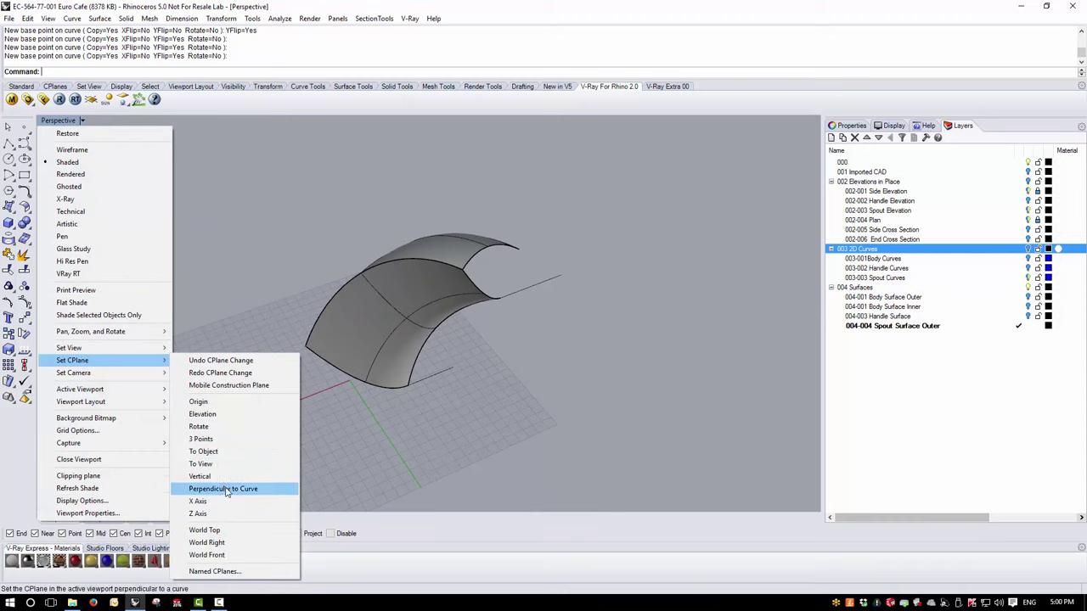
left_click(227, 490)
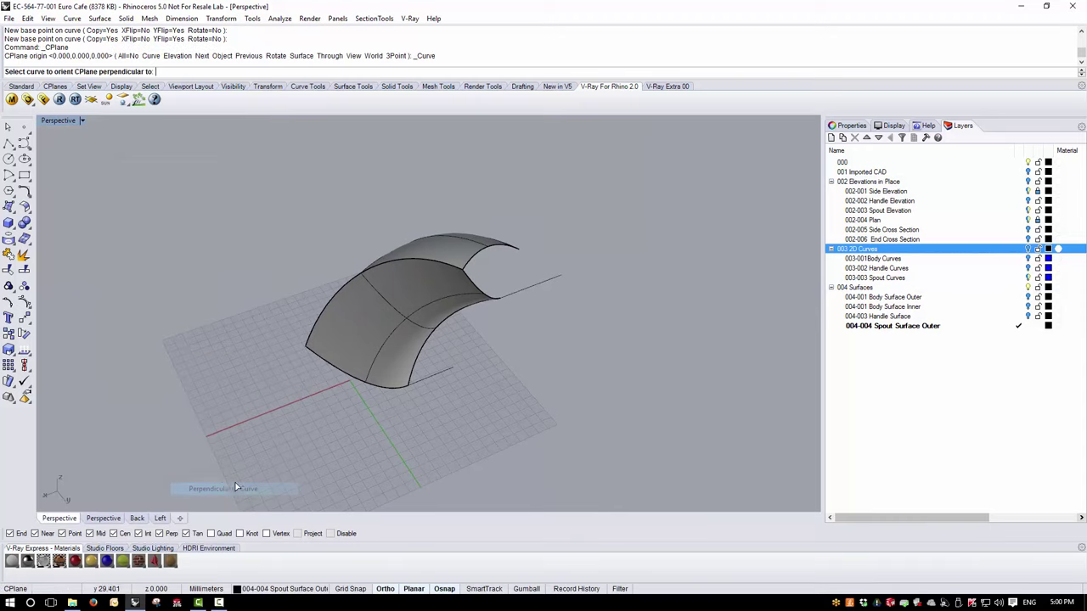
left_click(469, 306)
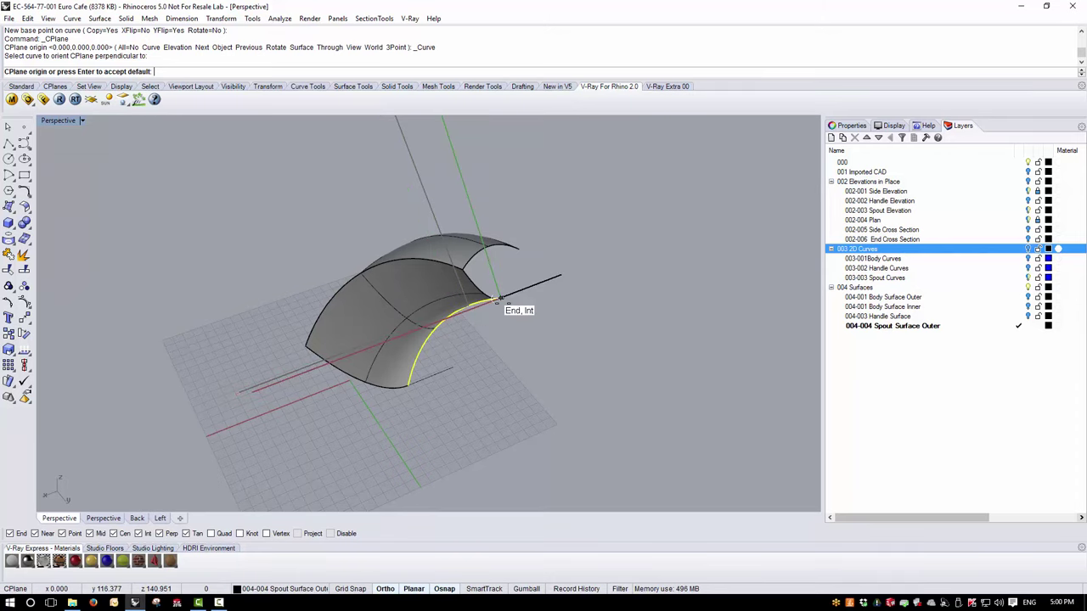
left_click(499, 303)
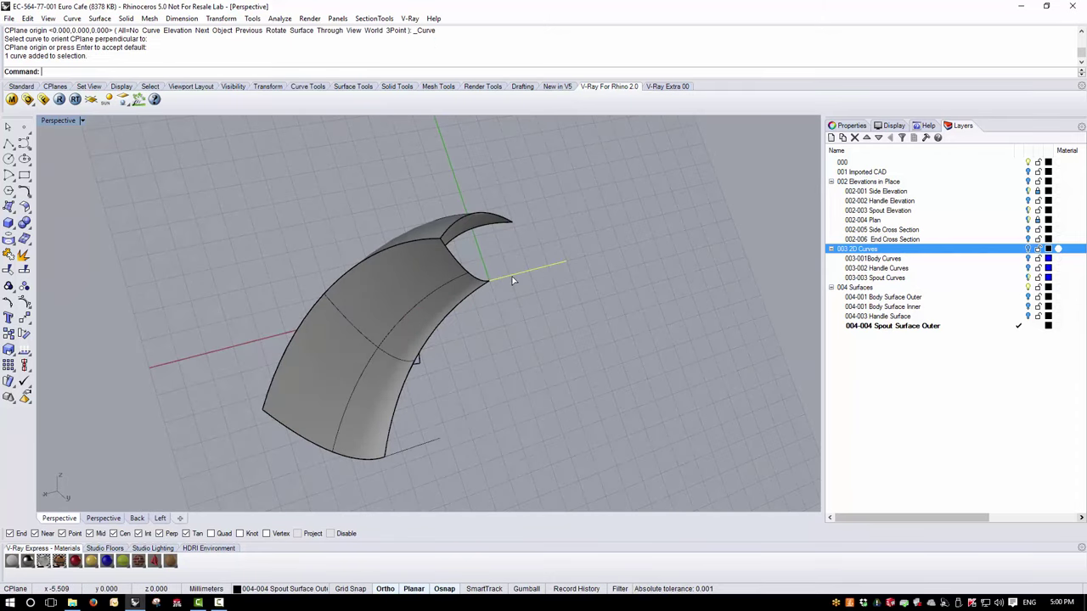
Rotate the upper line 25 degrees about its end on the spout edge.
left_click(221, 18)
left_click(251, 57)
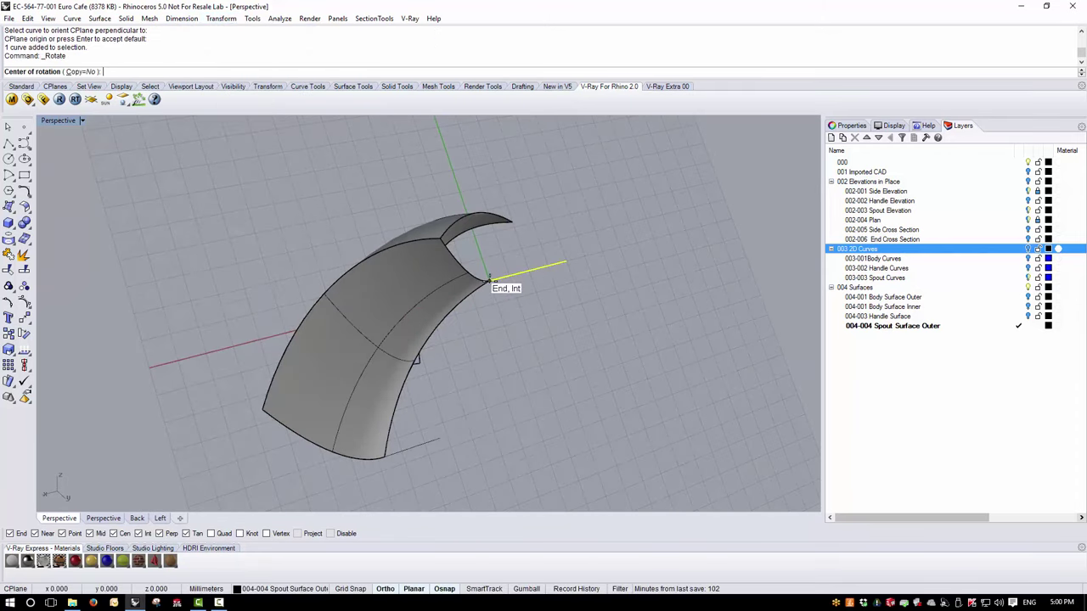
left_click(488, 280)
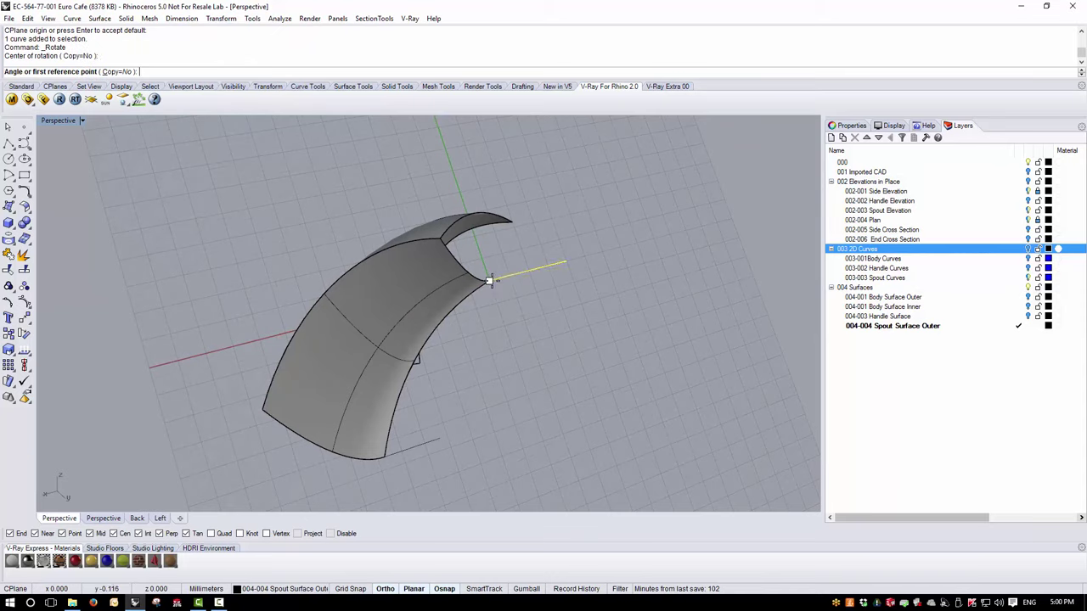
left_click(607, 250)
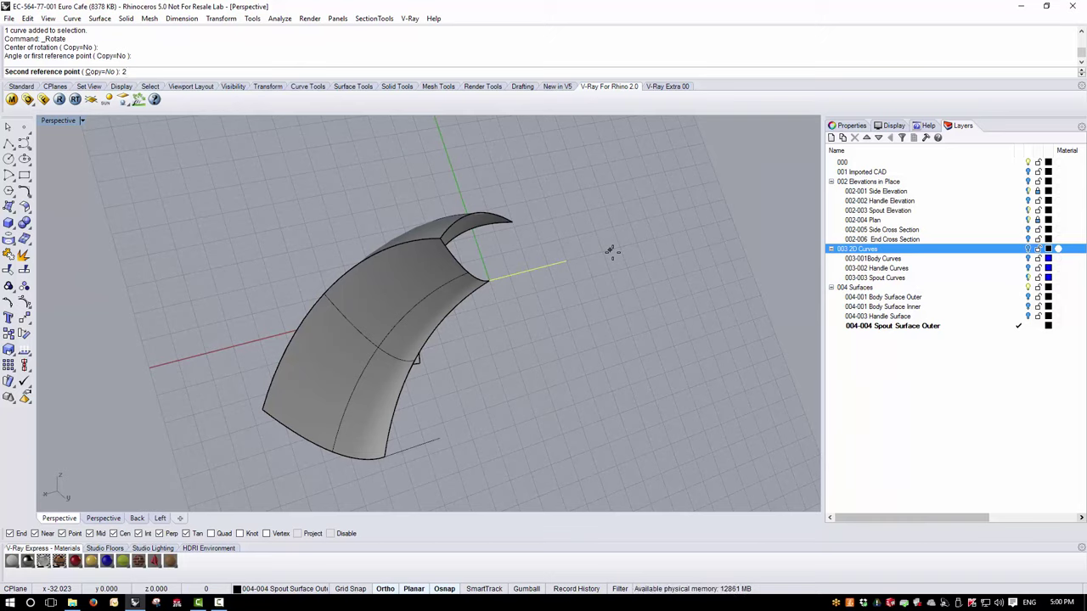
key("Return")
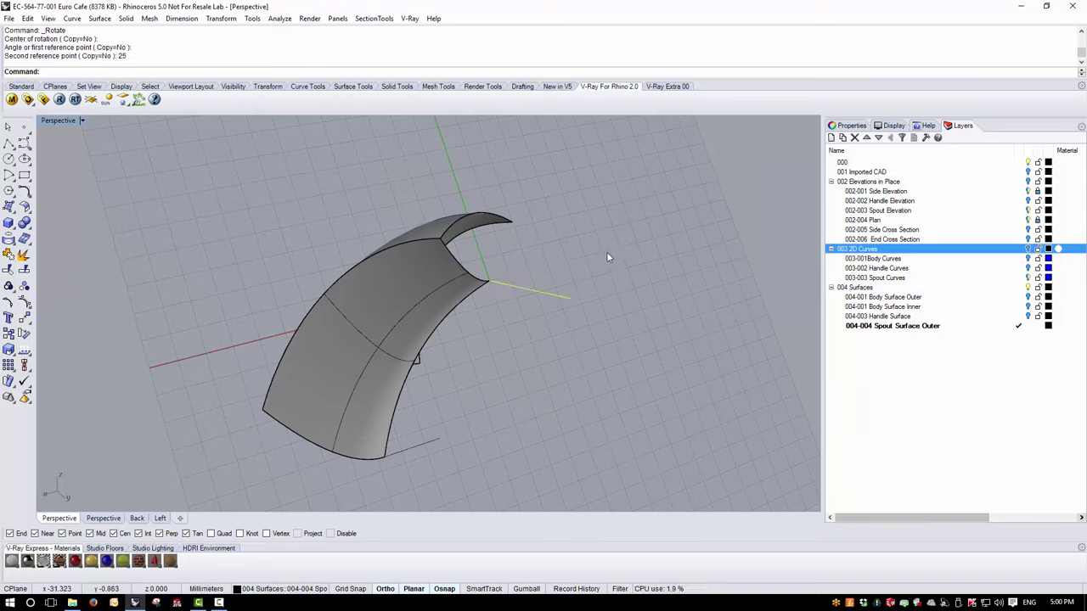
Reset the Perspective view's construction plane to World Top.
right_click_drag(606, 254, 500, 341)
scroll(500, 341, "down", 5)
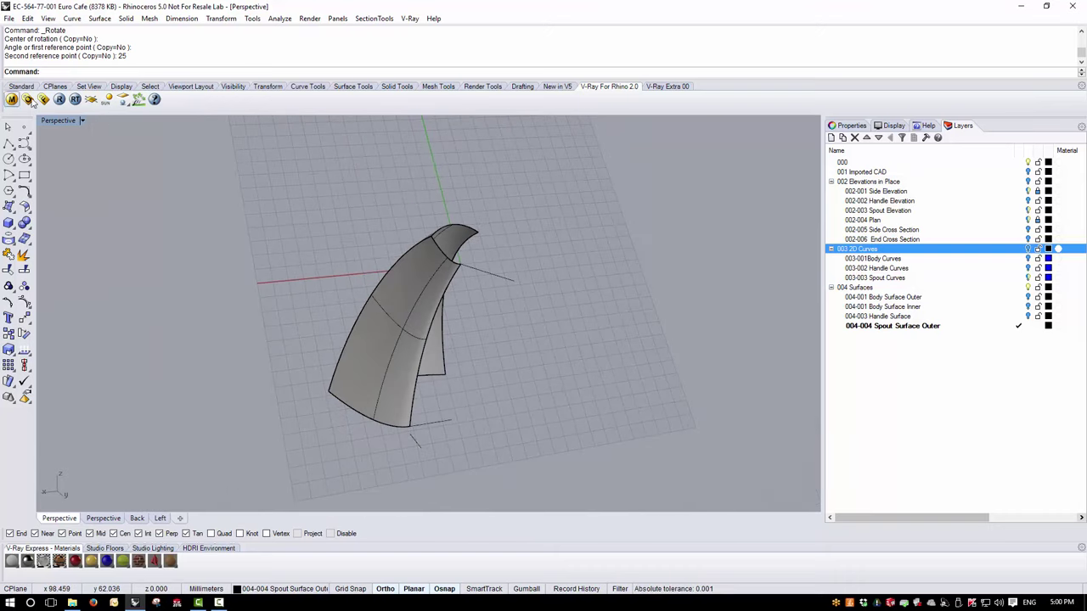
left_click(82, 120)
mouse_move(100, 364)
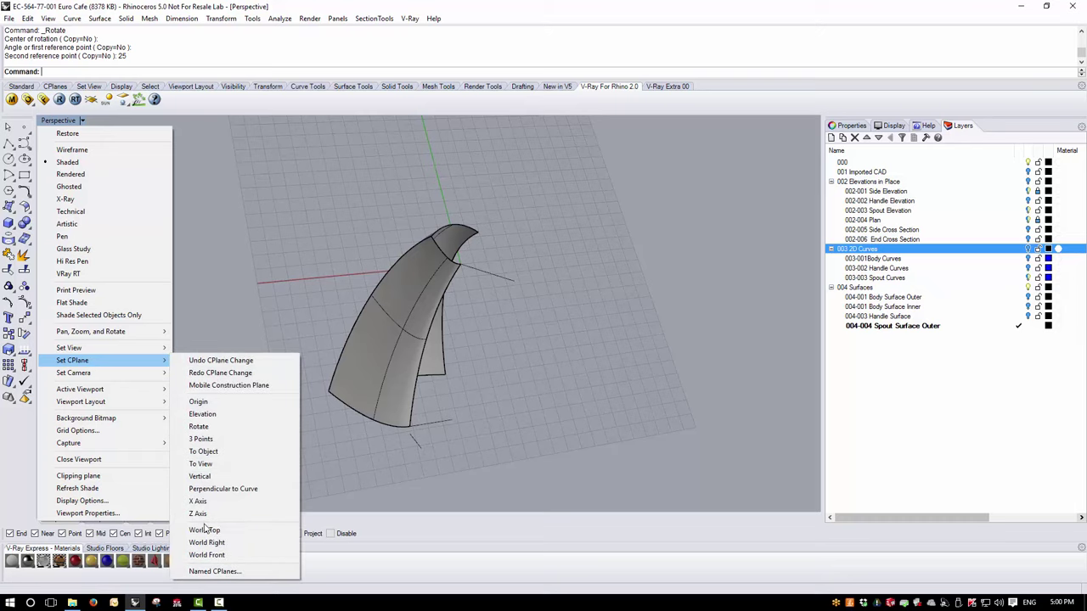
left_click(205, 529)
mouse_move(442, 365)
right_mouse_down()
mouse_move(478, 335)
mouse_move(484, 359)
mouse_move(404, 388)
mouse_move(513, 355)
mouse_move(443, 352)
mouse_move(456, 359)
right_mouse_up()
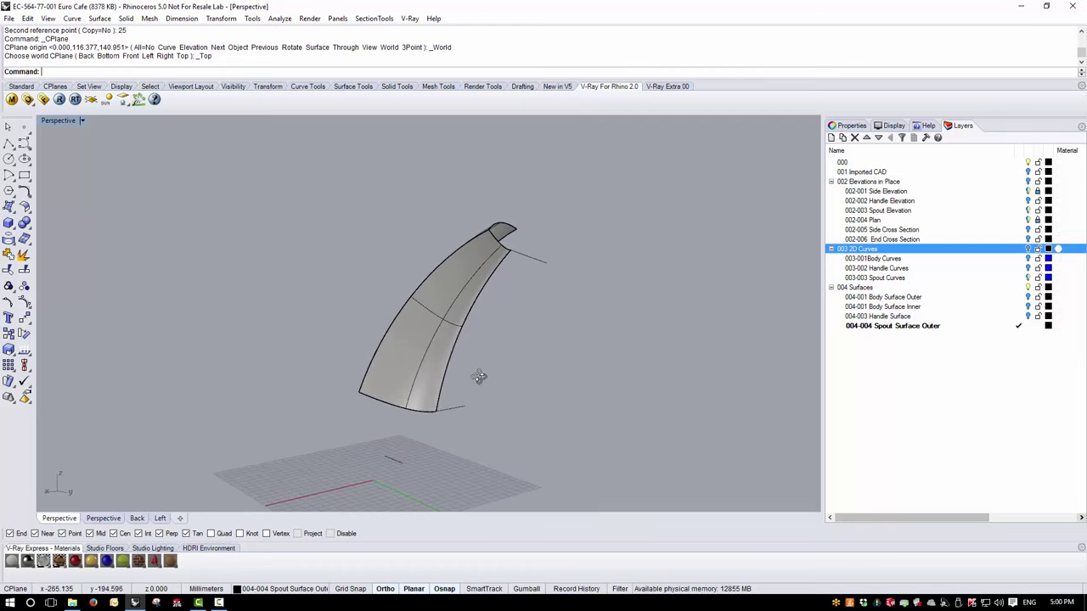
right_click_drag(479, 377, 409, 252)
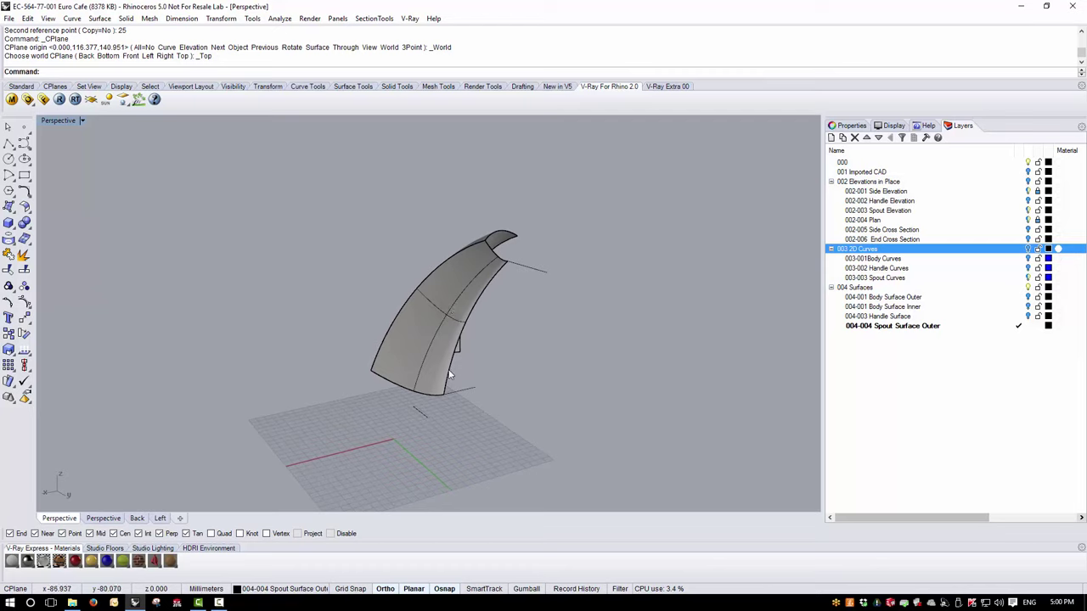
Set up a Sweep 1 Rail along the spout's lower centreline edge, using the lines at its lower and upper ends as cross sections.
left_click(100, 19)
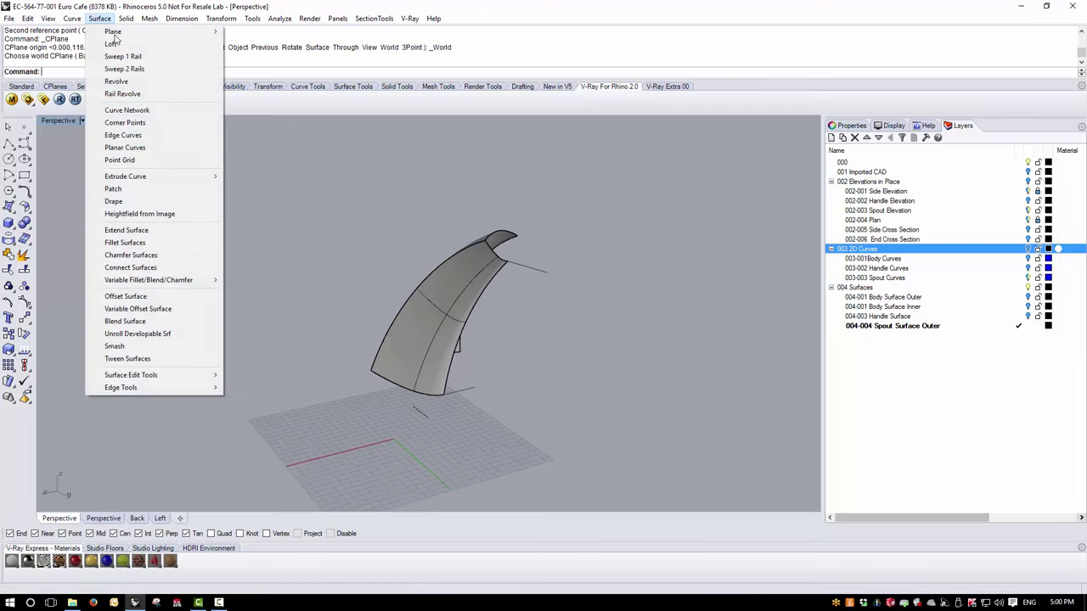
left_click(124, 56)
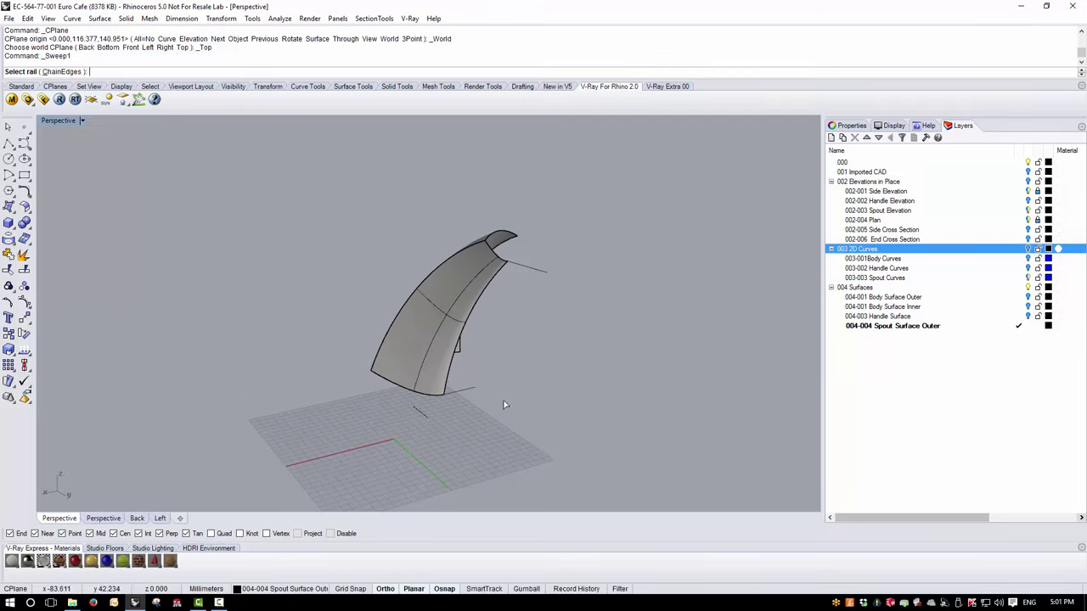
right_click_drag(507, 406, 359, 376)
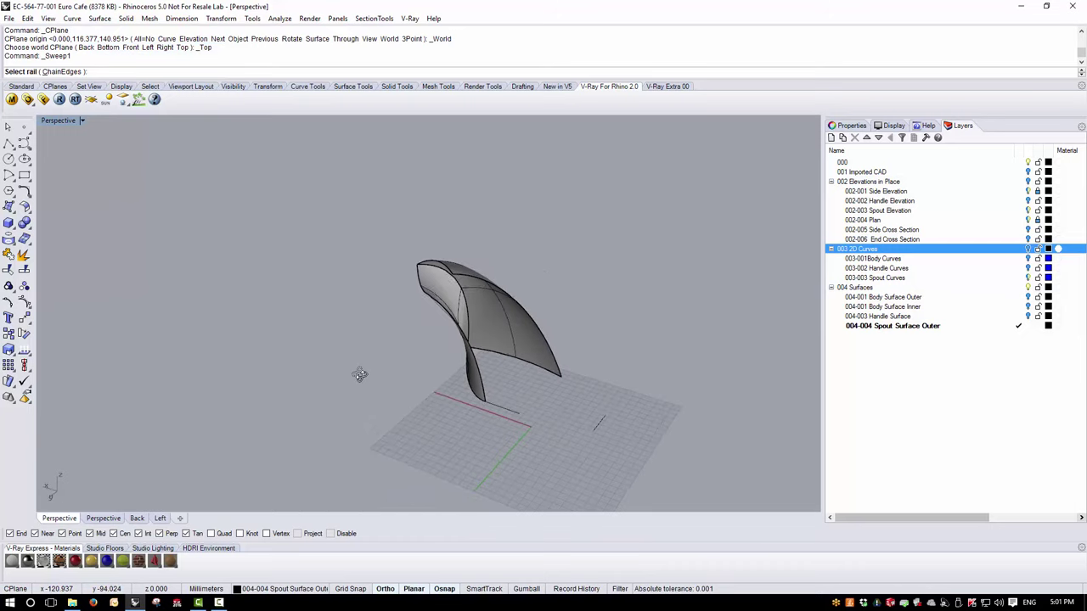
left_click(485, 396)
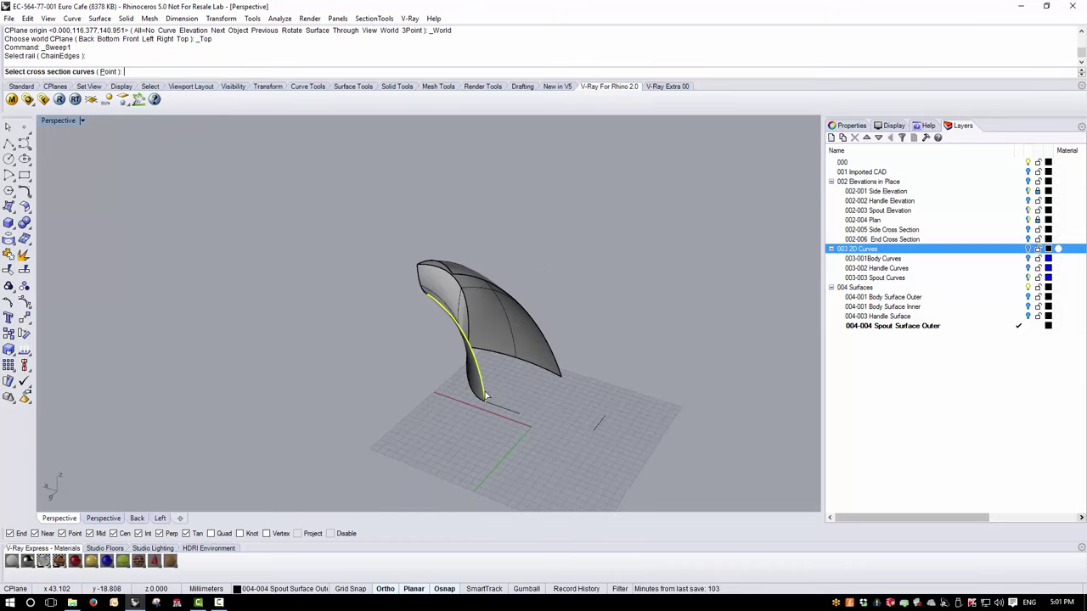
mouse_move(501, 401)
right_mouse_down()
mouse_move(548, 356)
mouse_move(499, 404)
right_mouse_up()
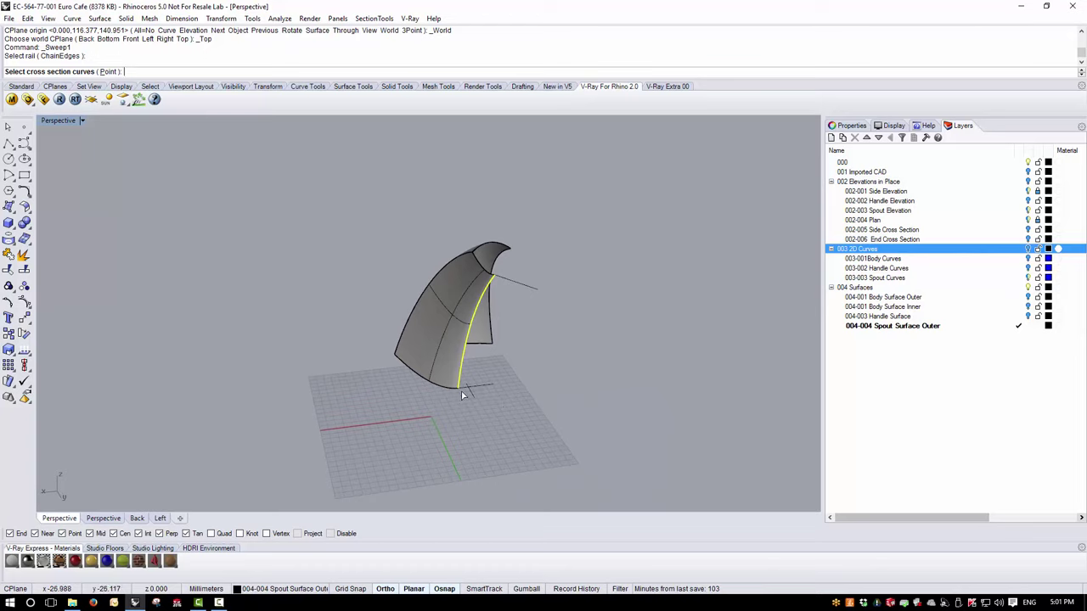
left_click(462, 390)
left_click(501, 284)
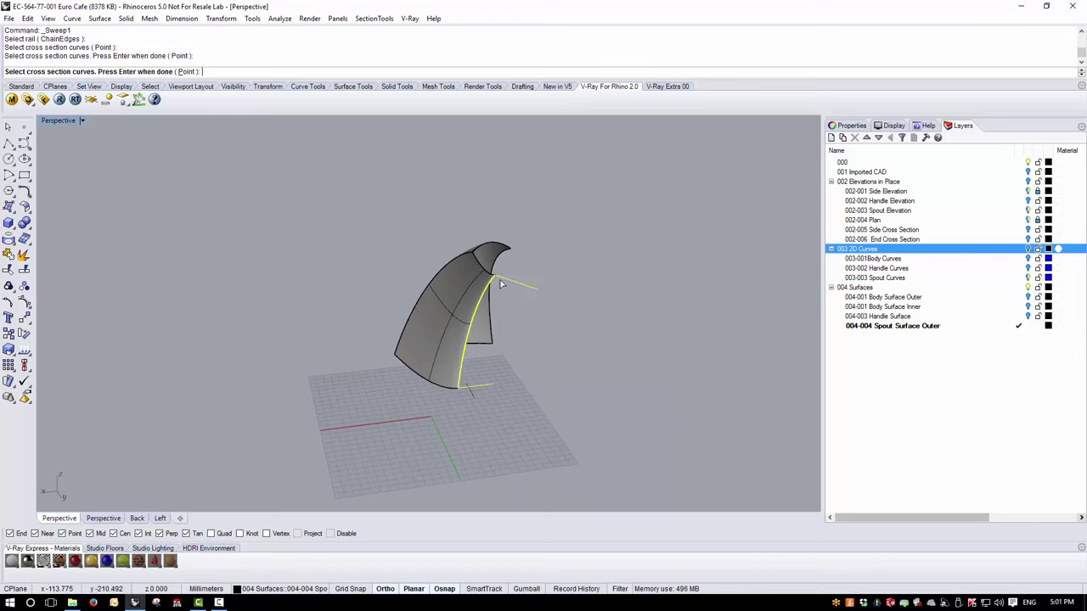
right_click_drag(502, 287, 530, 327)
scroll(491, 302, "up", 4)
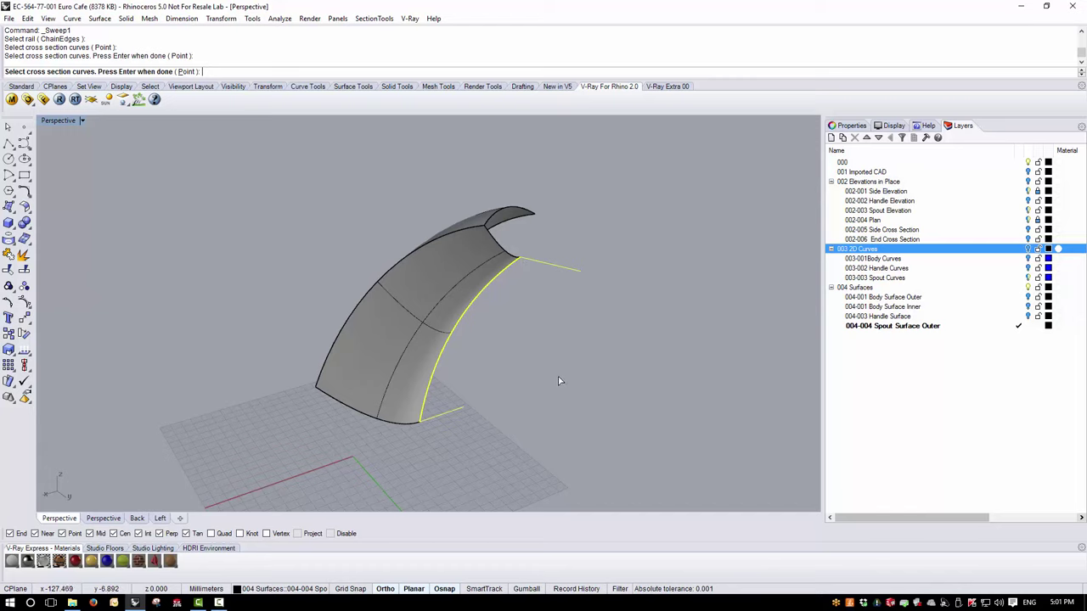
mouse_move(558, 381)
right_mouse_down()
mouse_move(548, 439)
mouse_move(550, 379)
right_mouse_up()
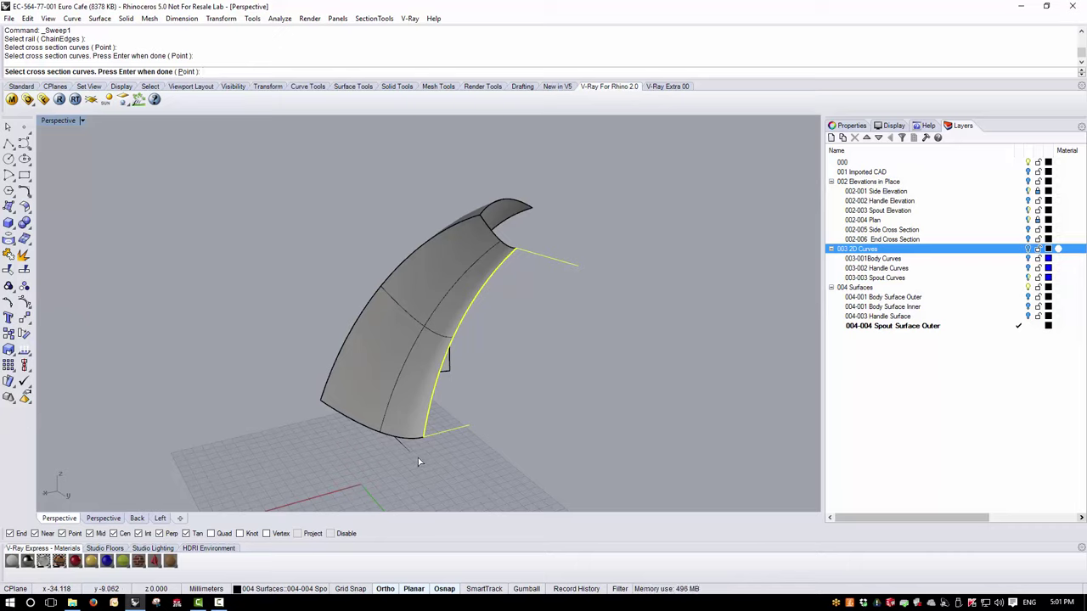
scroll(418, 458, "up", 3)
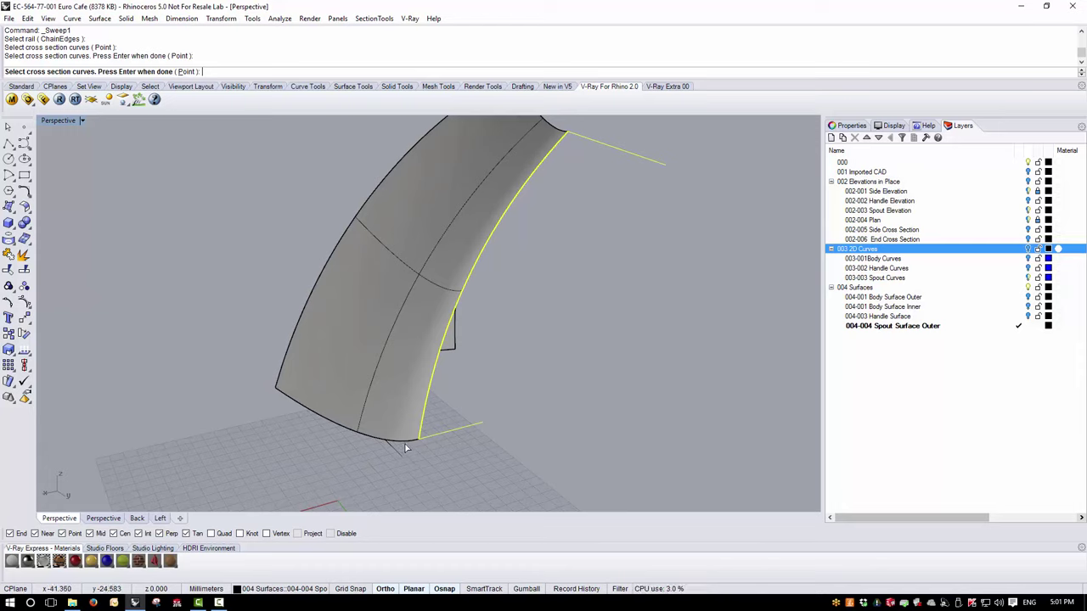
right_click_drag(526, 336, 562, 245)
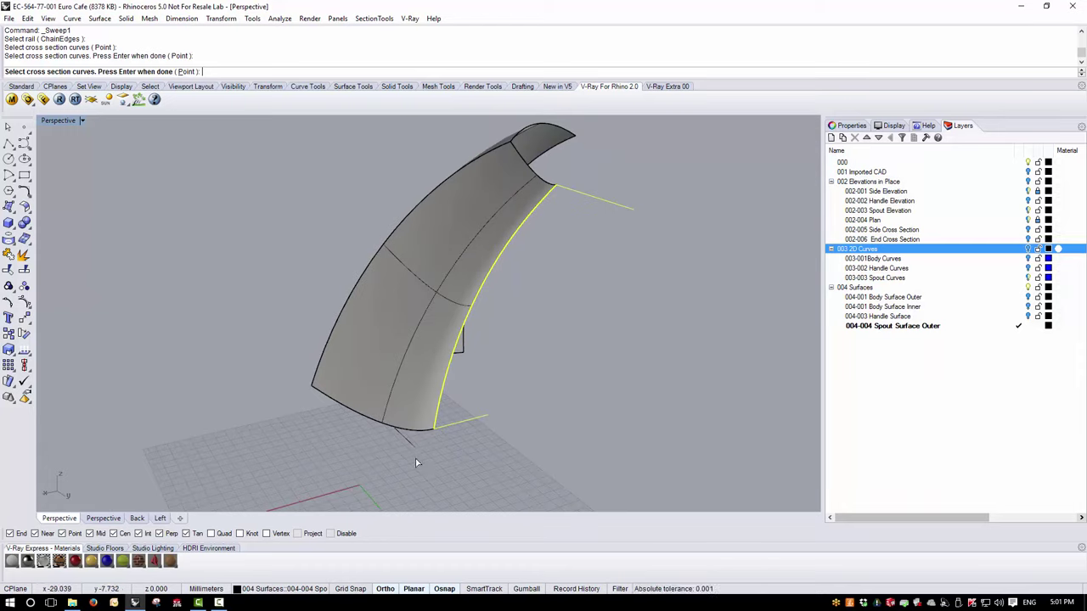
key("Return")
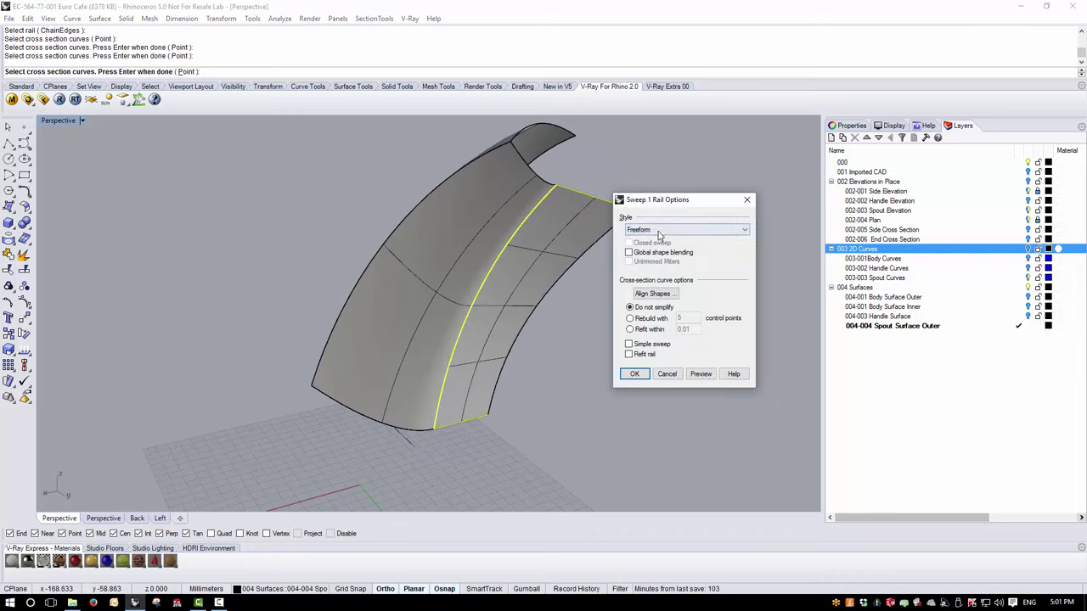
Set the sweep style to Align with surface, preview it and create the reference surface.
left_click(657, 230)
left_click(658, 270)
left_click(670, 229)
left_click(661, 263)
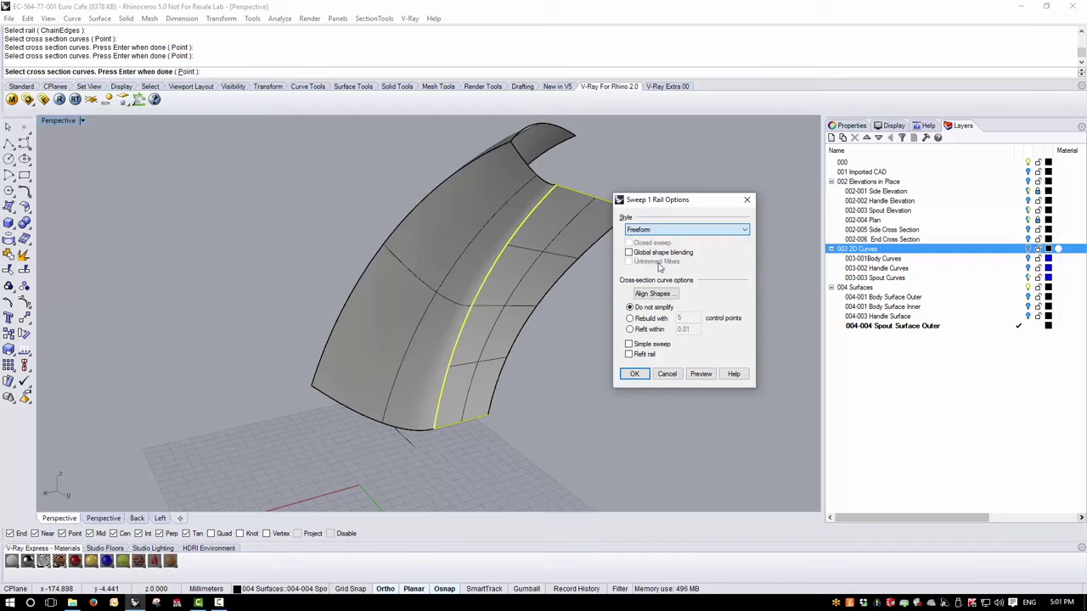
left_click(700, 374)
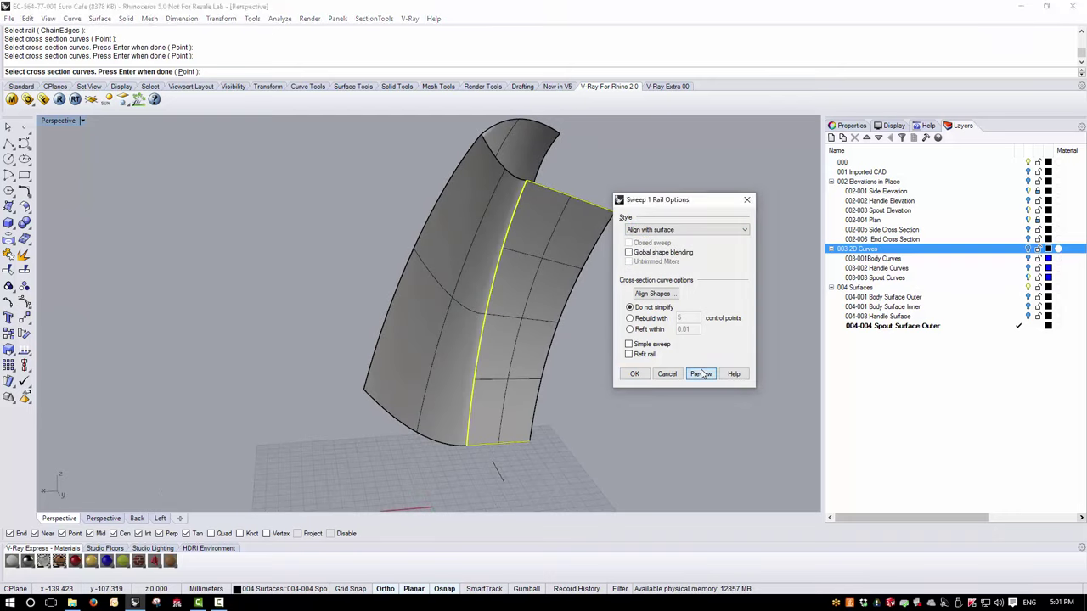
right_click_drag(594, 437, 520, 432)
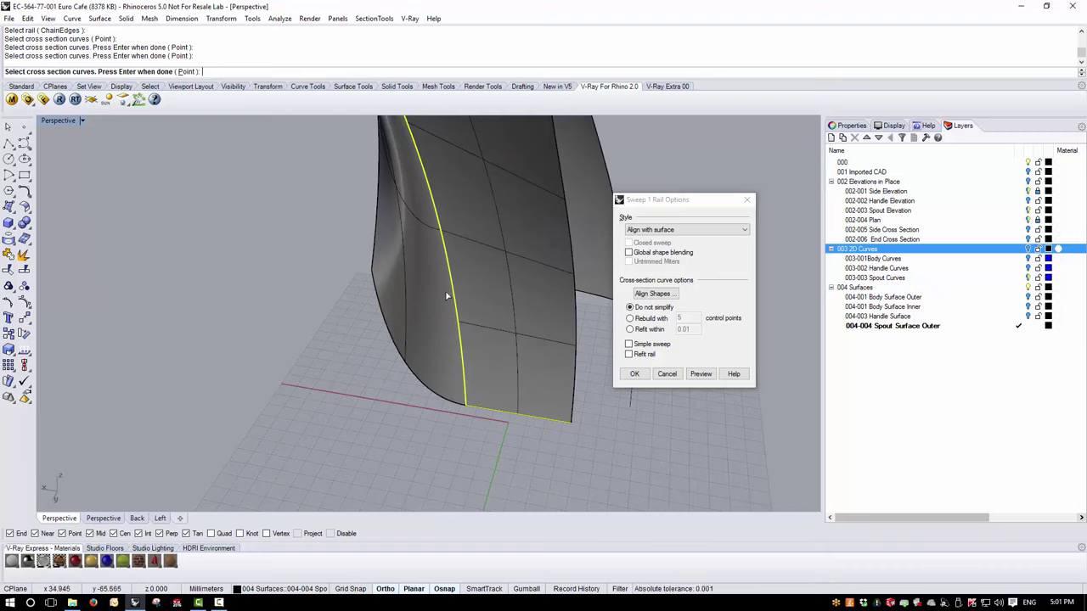
right_click_drag(492, 427, 402, 412)
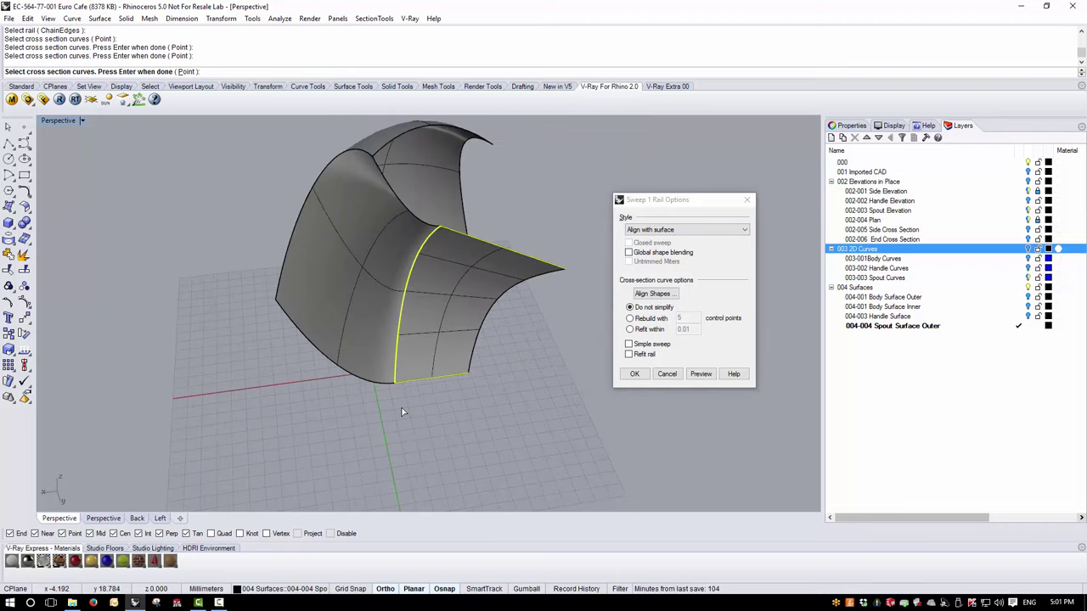
left_click(635, 374)
Examine how the spout's side surface meets the swept reference surface along the shared centreline edge.
scroll(464, 418, "up", 10)
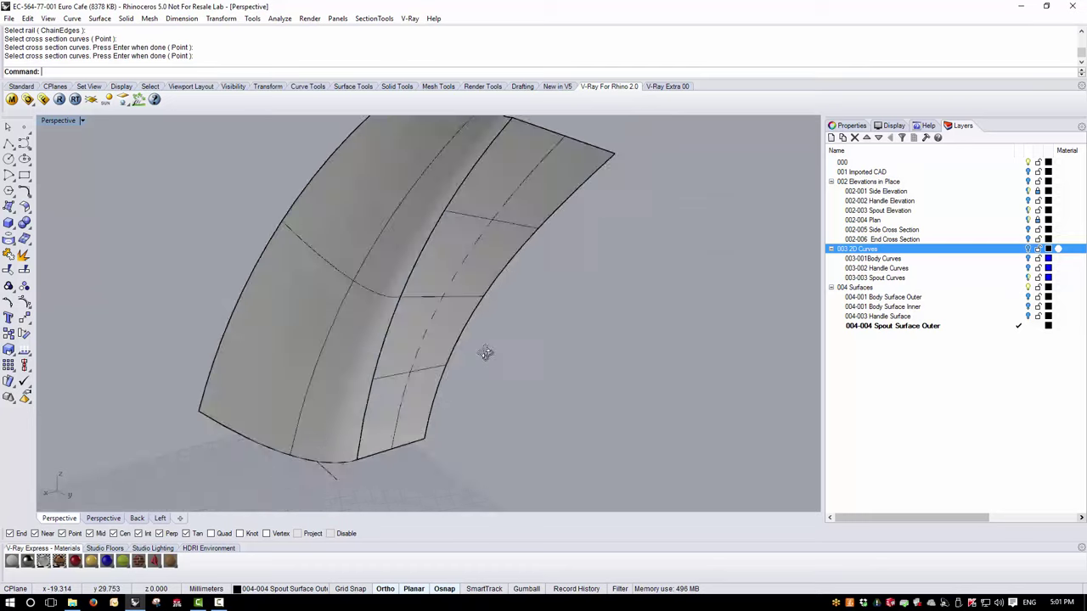
scroll(422, 277, "down", 10)
right_click_drag(422, 277, 433, 414)
left_click(448, 351)
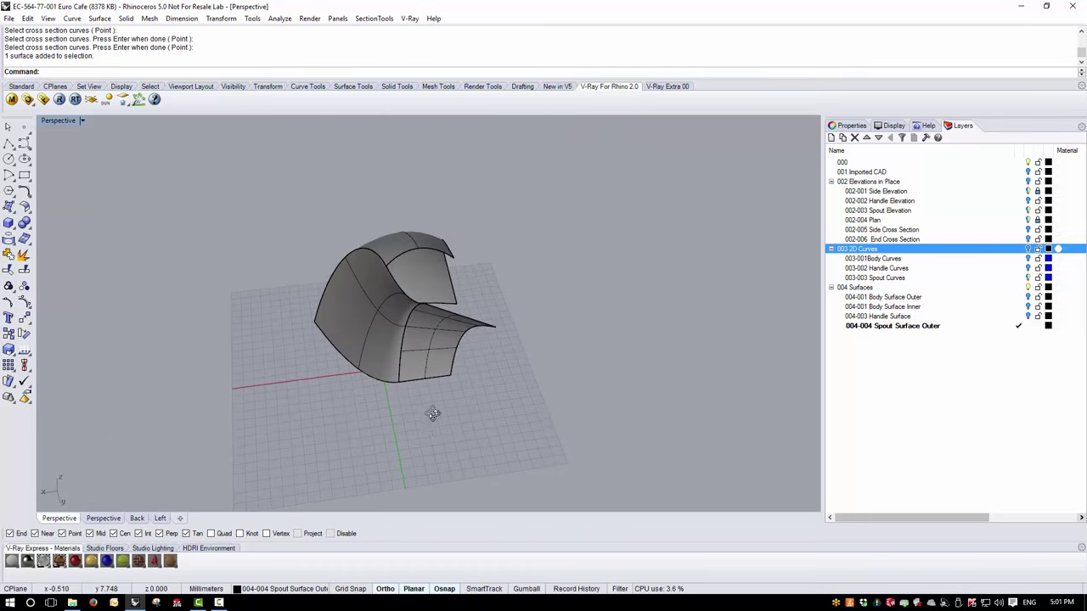
scroll(418, 312, "up", 10)
scroll(471, 299, "down", 5)
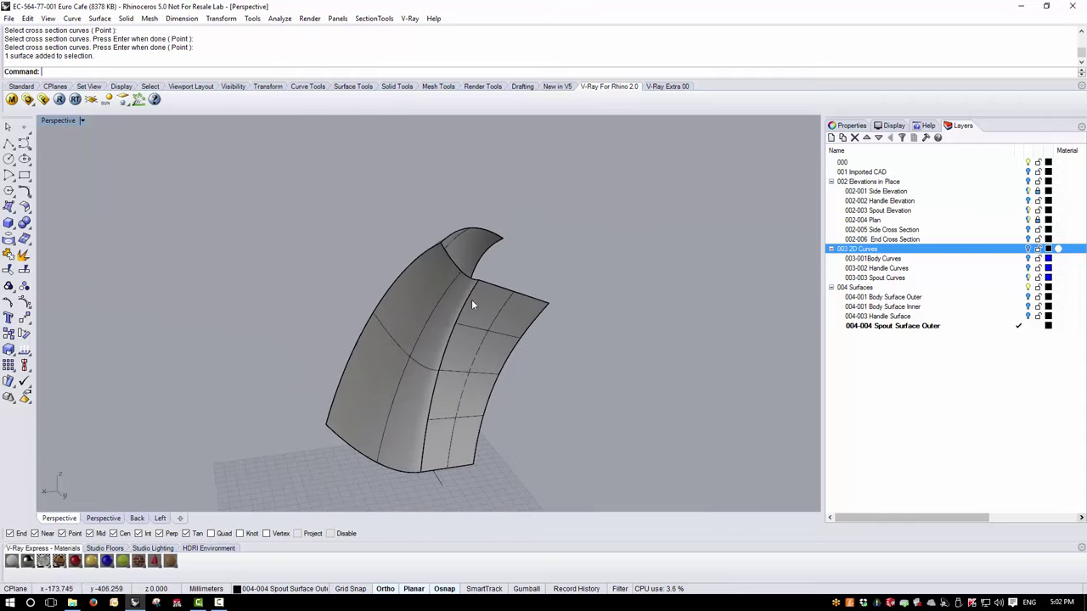
scroll(496, 296, "up", 4)
scroll(467, 249, "down", 3)
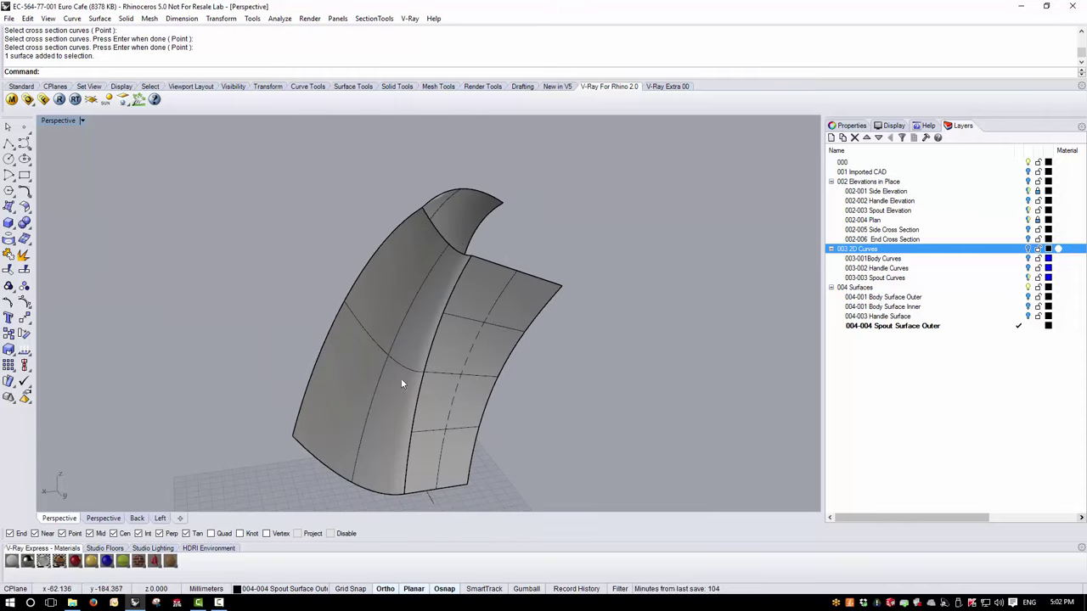
left_click(422, 323)
left_click(464, 351)
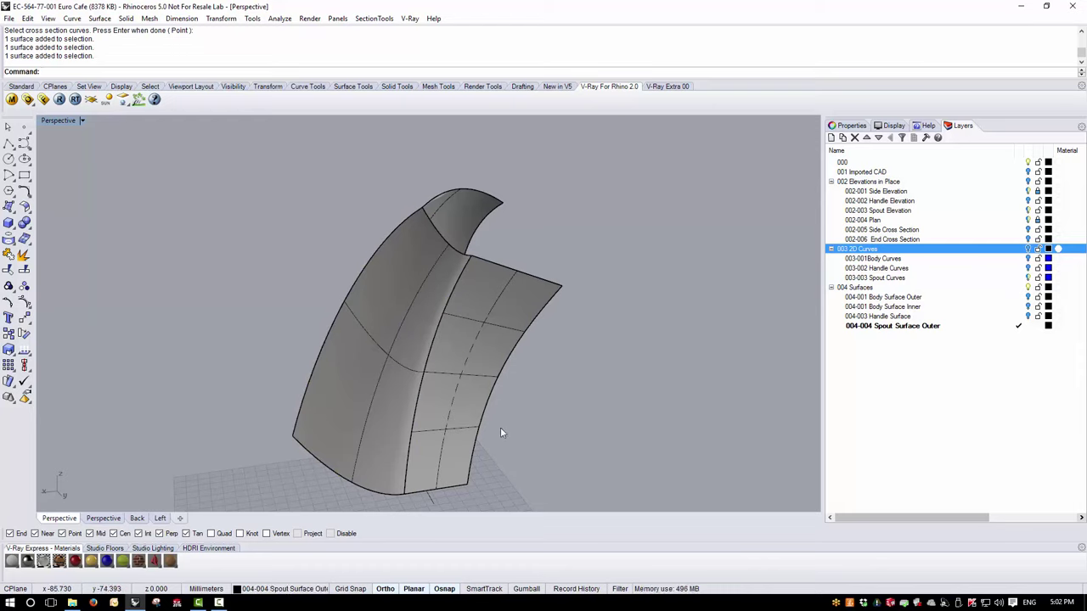
left_click(390, 493)
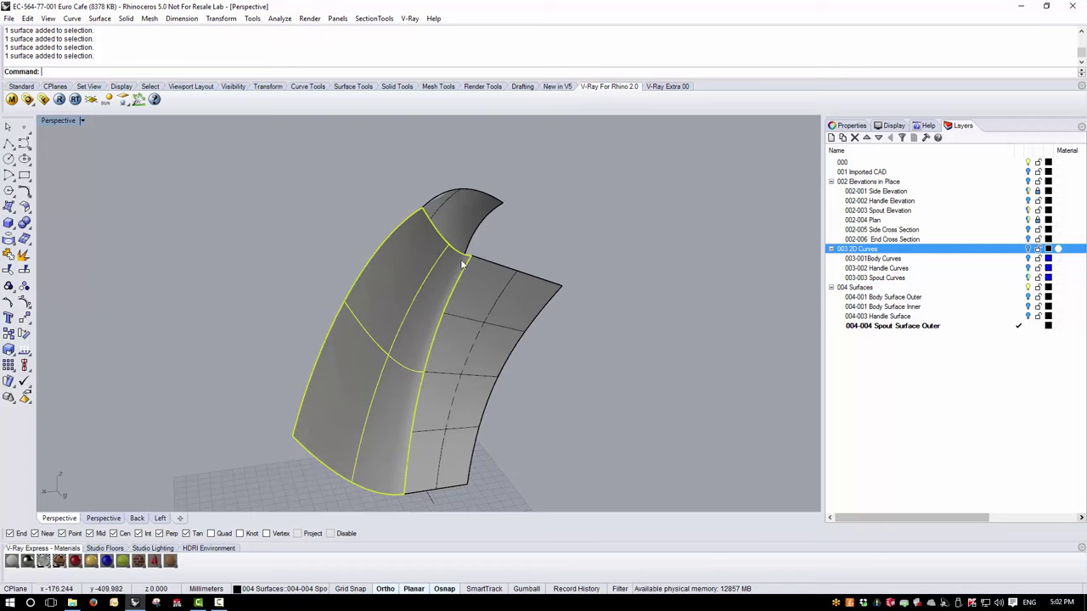
left_click(574, 405)
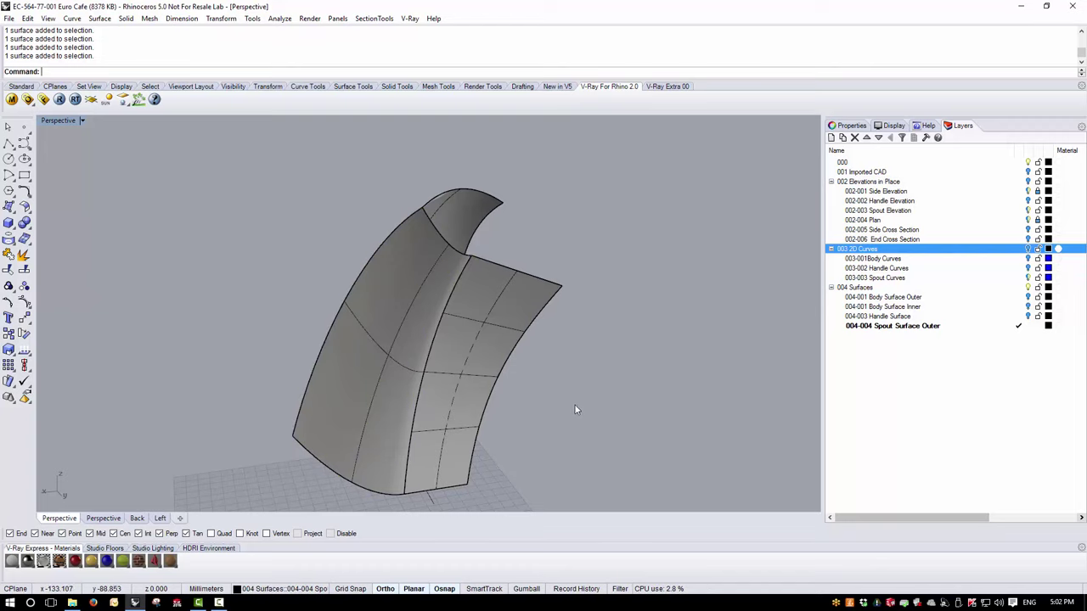
Match the spout surface's centreline edge to the reference surface with Tangency continuity, preserving Position at the other end.
left_click(101, 18)
mouse_move(172, 378)
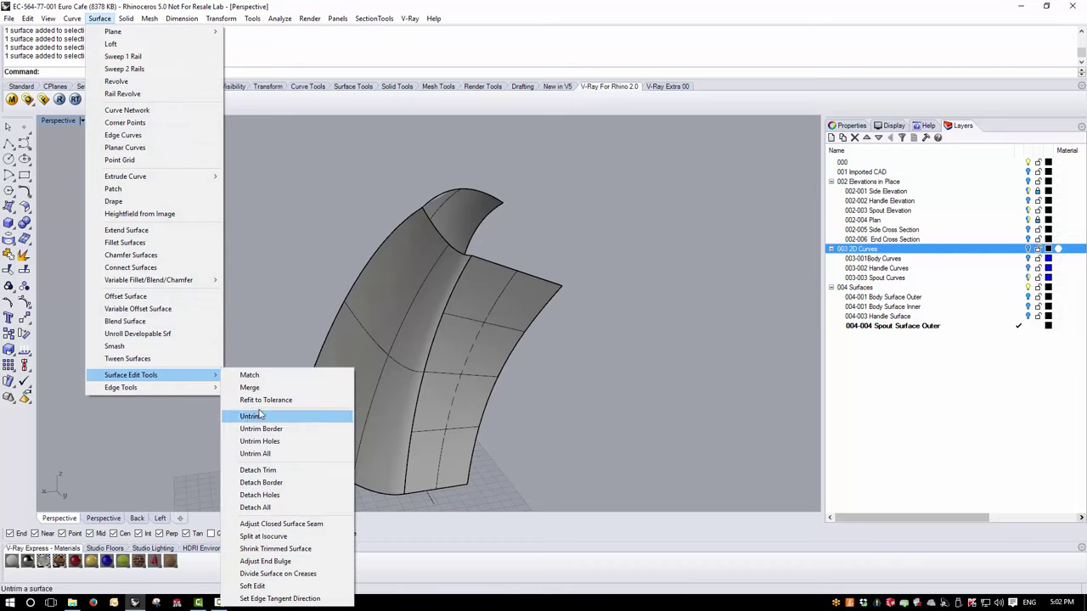
left_click(250, 374)
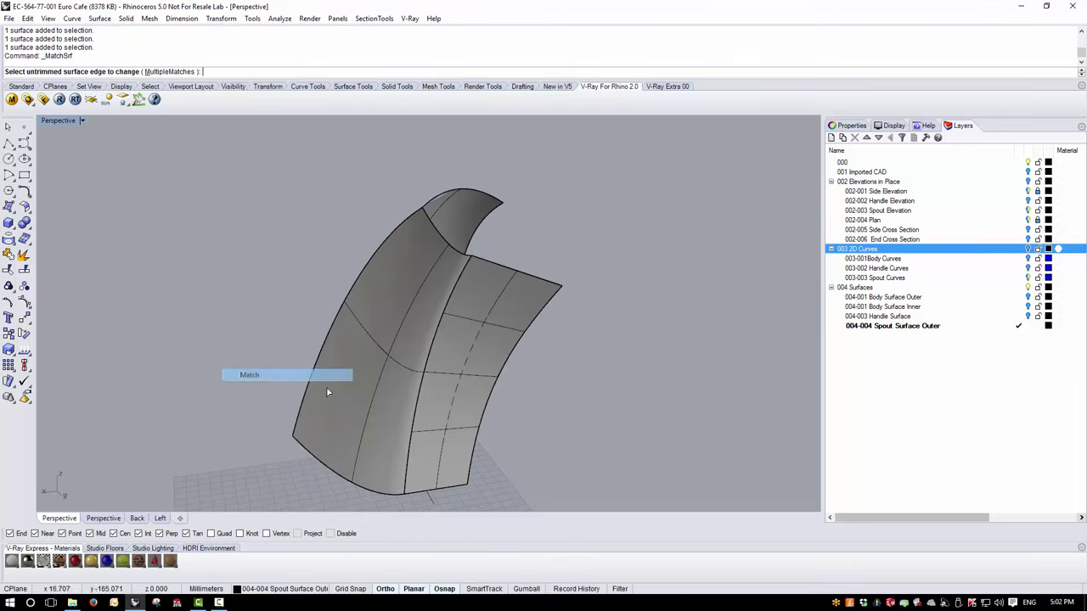
left_click(466, 265)
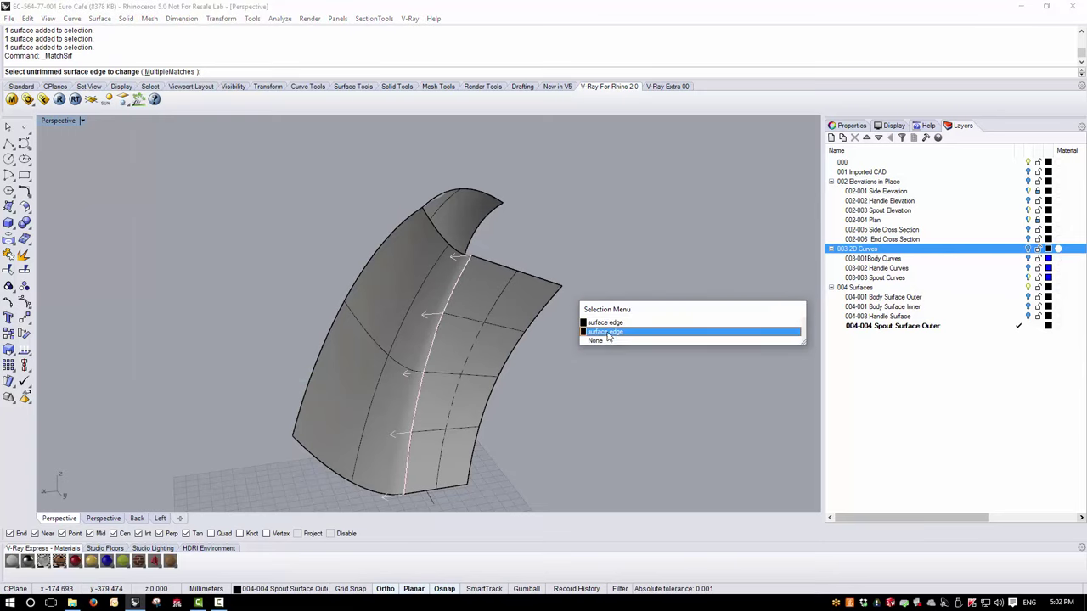
left_click(607, 334)
left_click(491, 270)
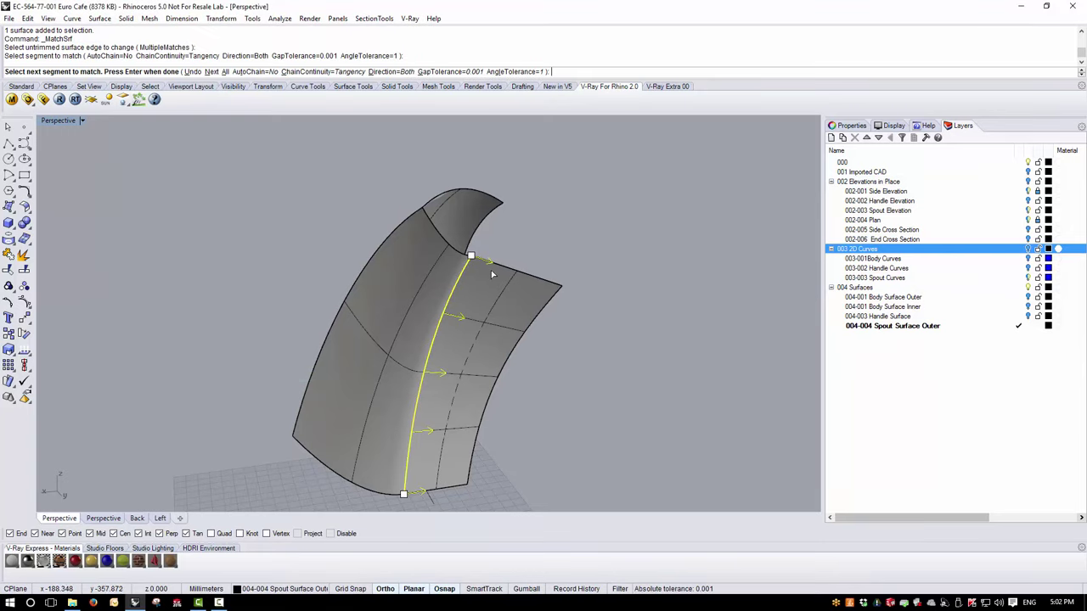
key("Return")
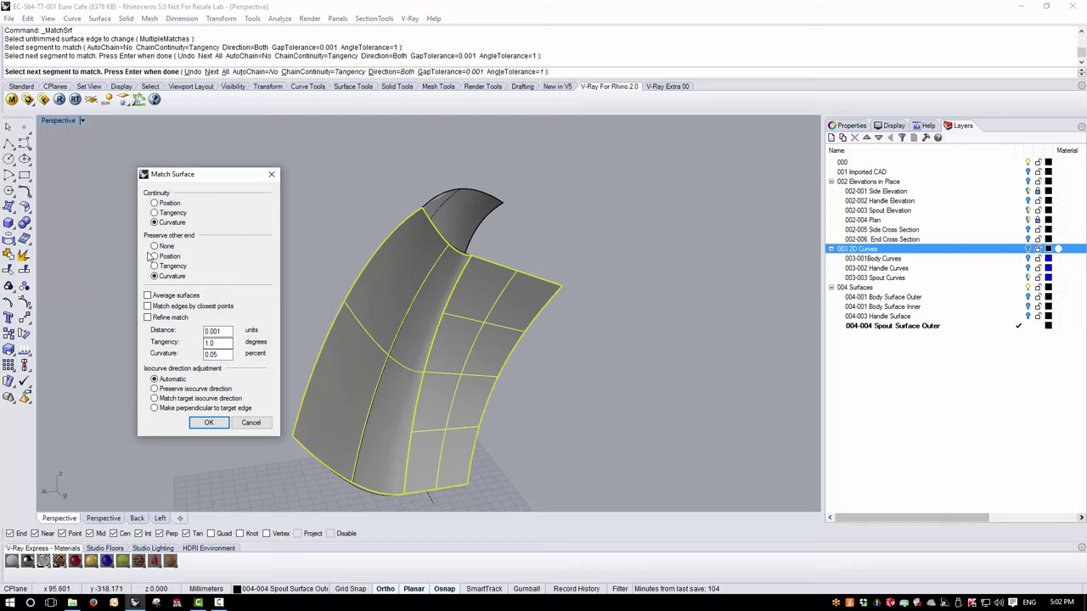
left_click(158, 213)
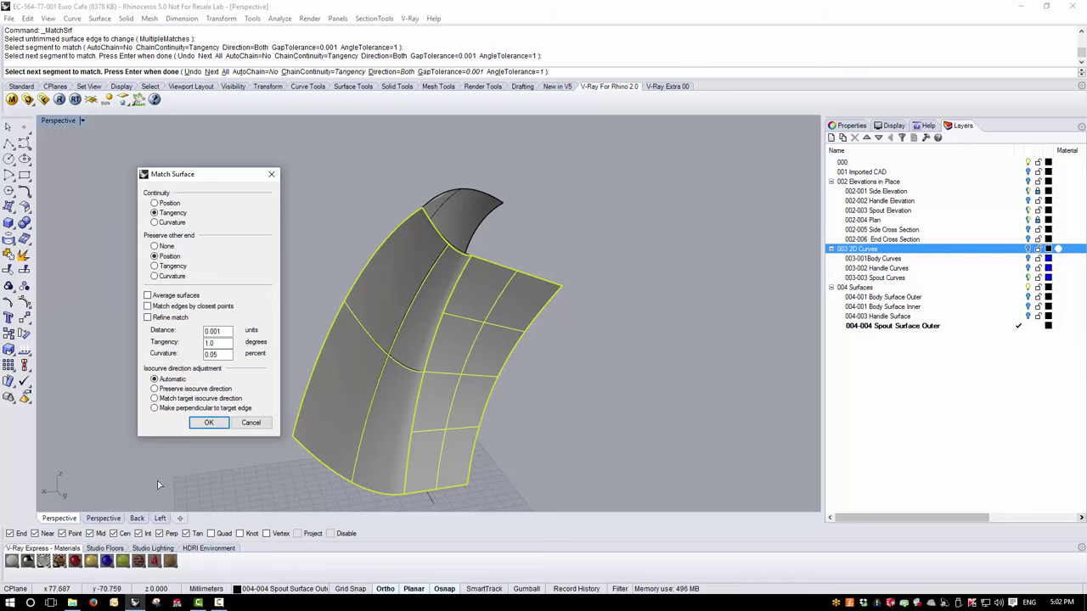
left_click(209, 423)
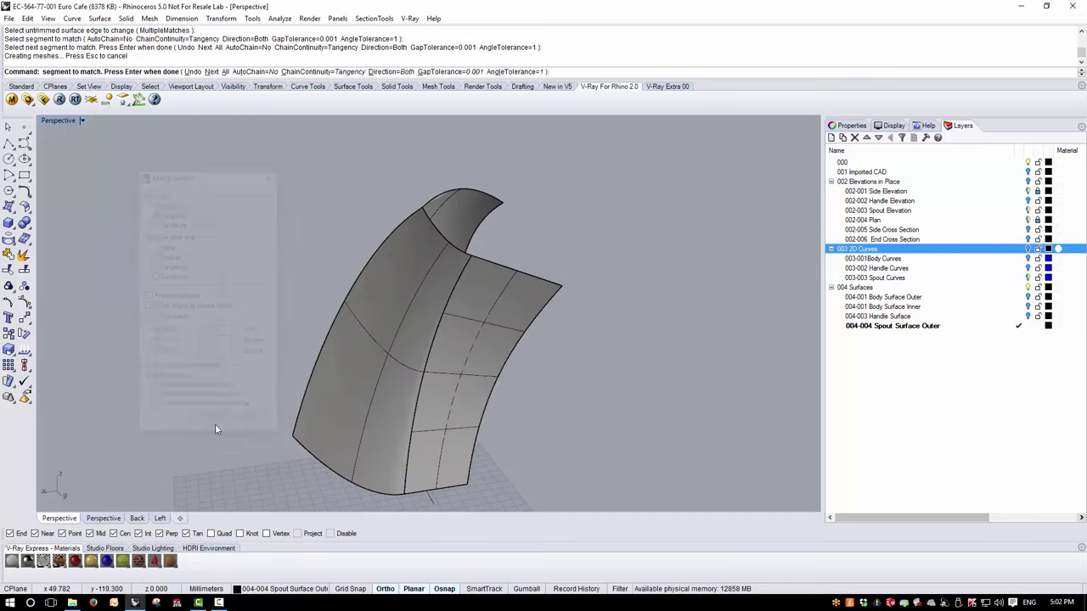
Delete the swept reference surface beside the spout's centreline edge.
scroll(338, 289, "up", 5)
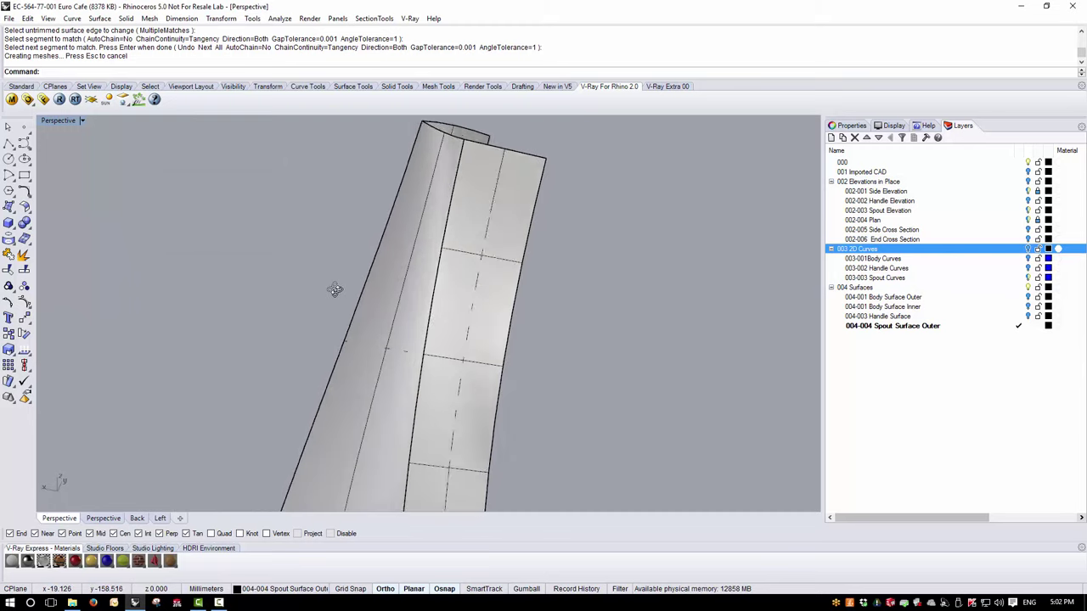
scroll(456, 352, "down", 5)
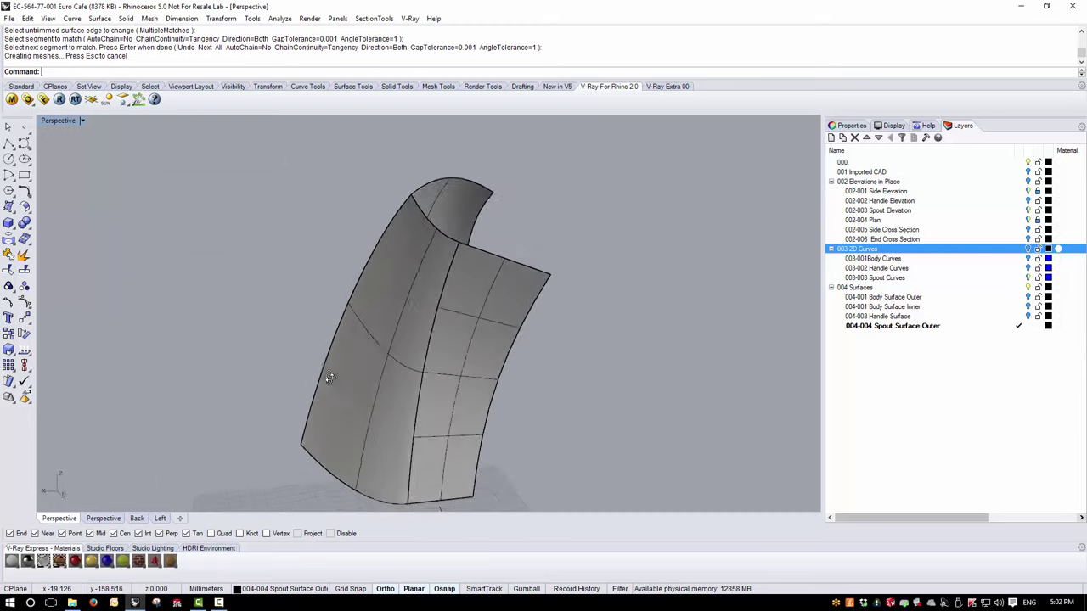
left_click(478, 331)
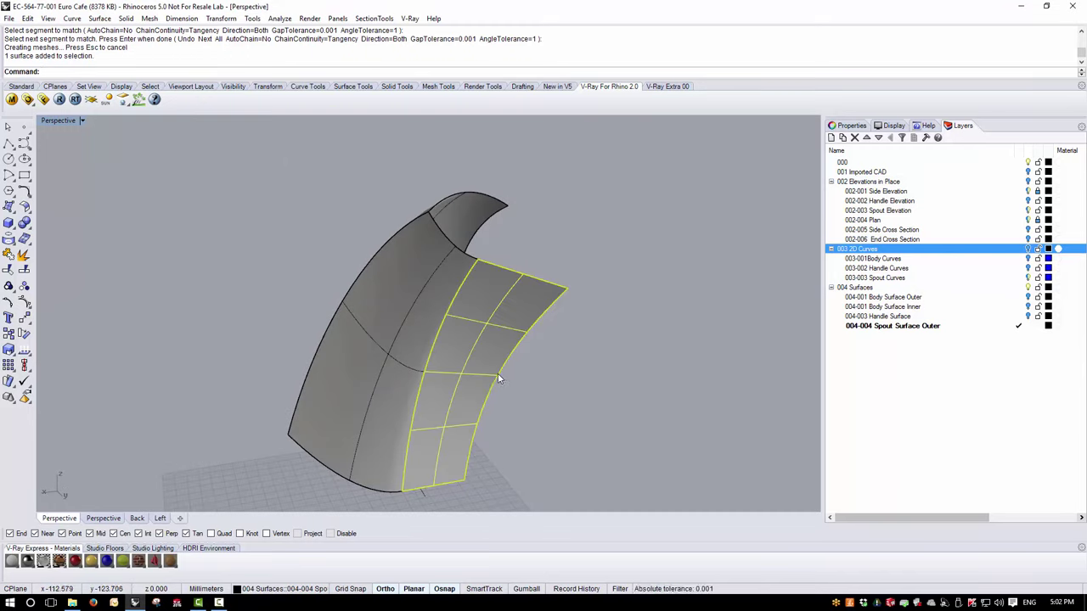
key("Delete")
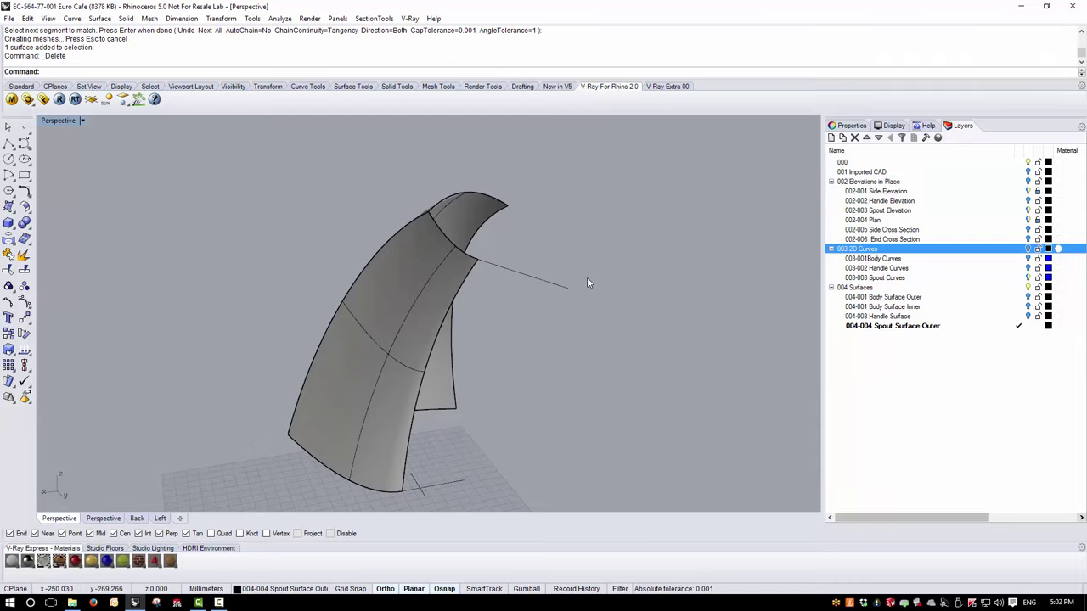
Delete the two cross-section lines and the leftover short line near the spout's base.
left_click(556, 285)
left_click(453, 484, "shift")
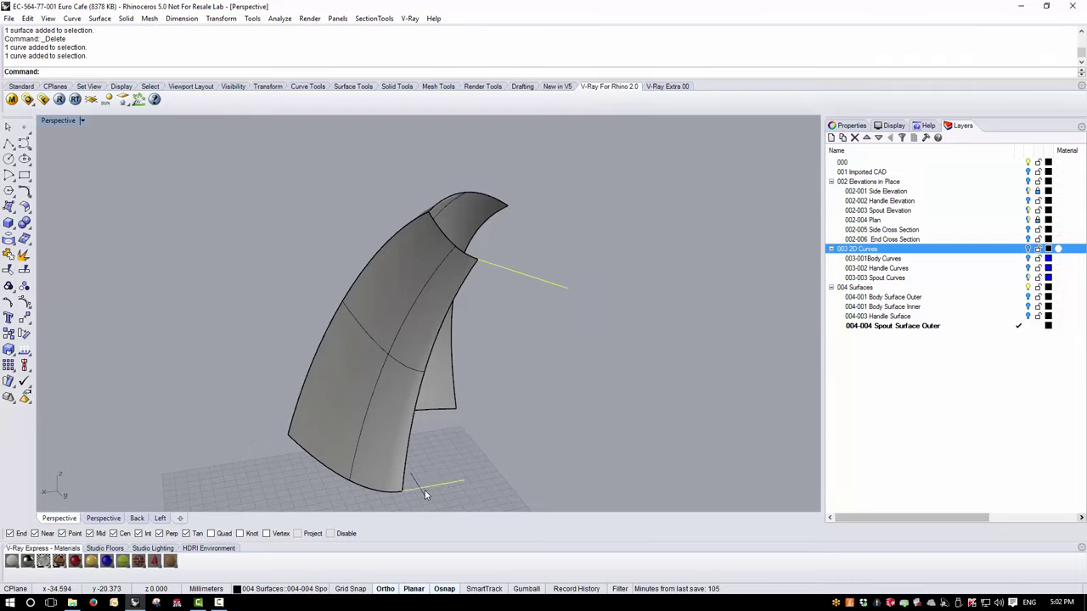
left_click(429, 495, "shift")
key("Delete")
scroll(383, 364, "down", 4)
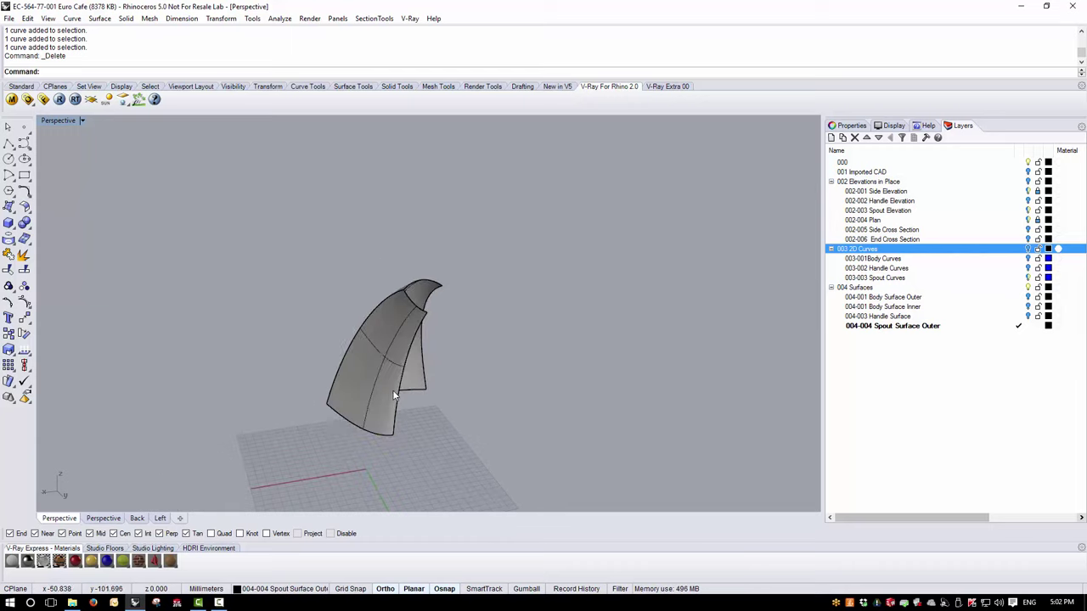
Mirror a copy of the spout's lower half surface across the centreline, using a mirror plane from the origin along the Y axis.
left_click(393, 390)
right_click_drag(469, 407, 389, 424)
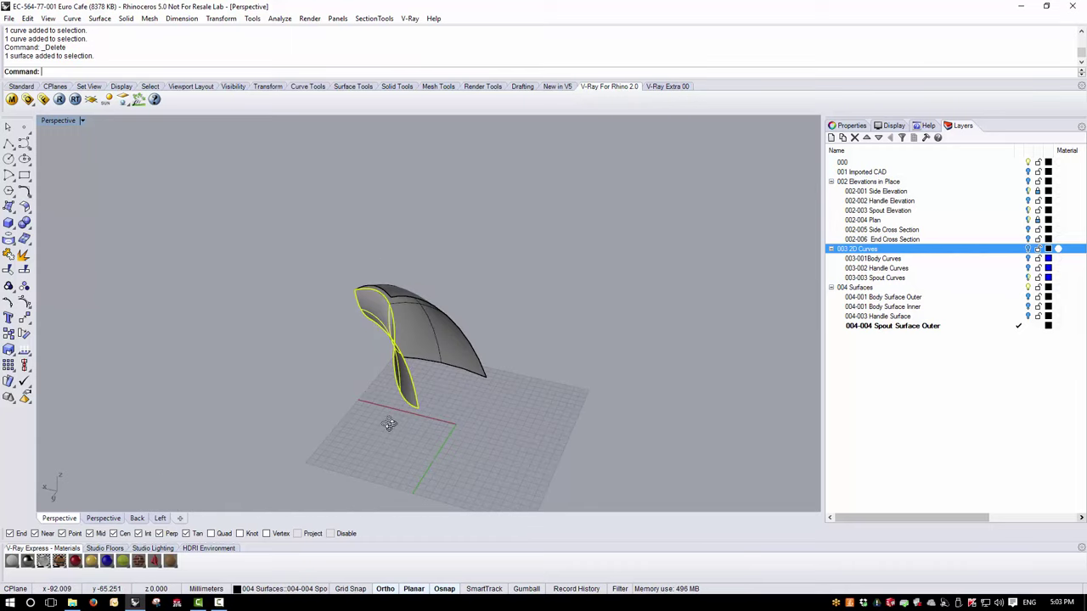
left_click(221, 17)
left_click(242, 107)
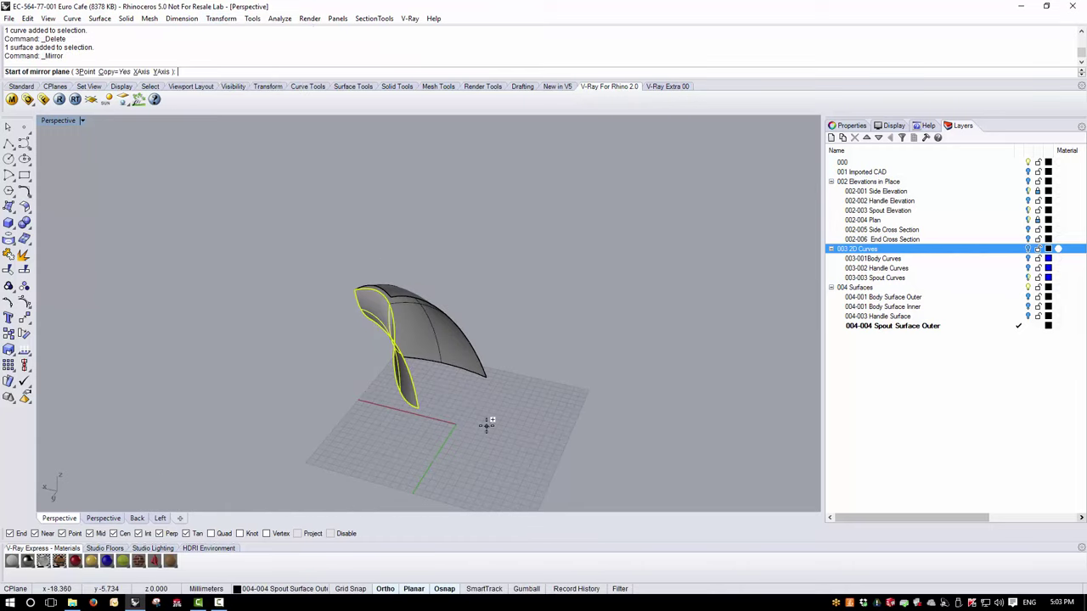
type("0")
key("Return")
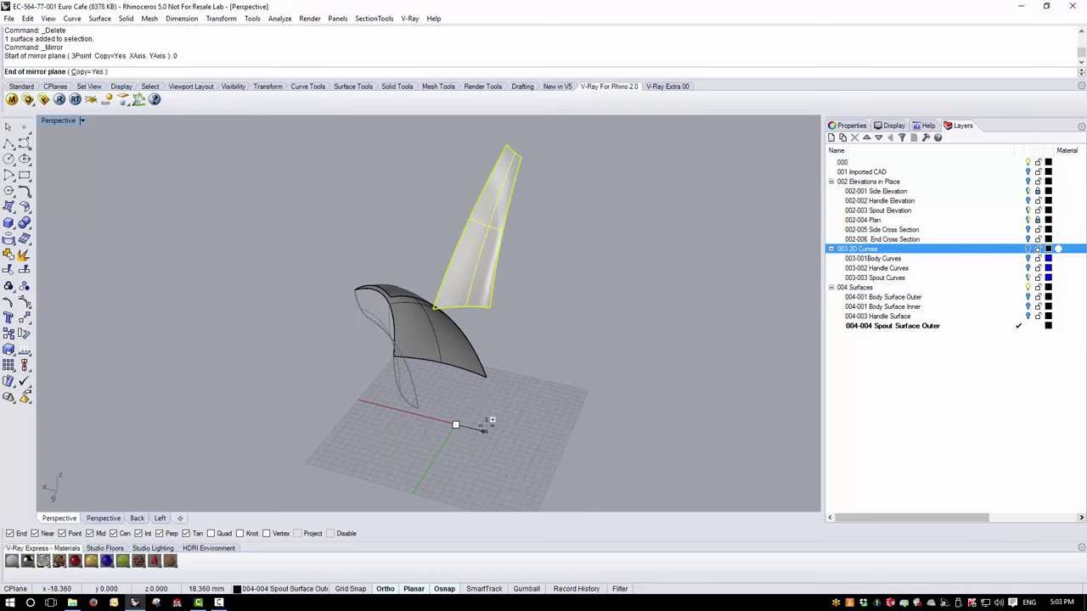
left_click(412, 490)
Run an environment map analysis on both lower spout halves and inspect the reflections across their shared centreline edge.
scroll(458, 308, "up", 5)
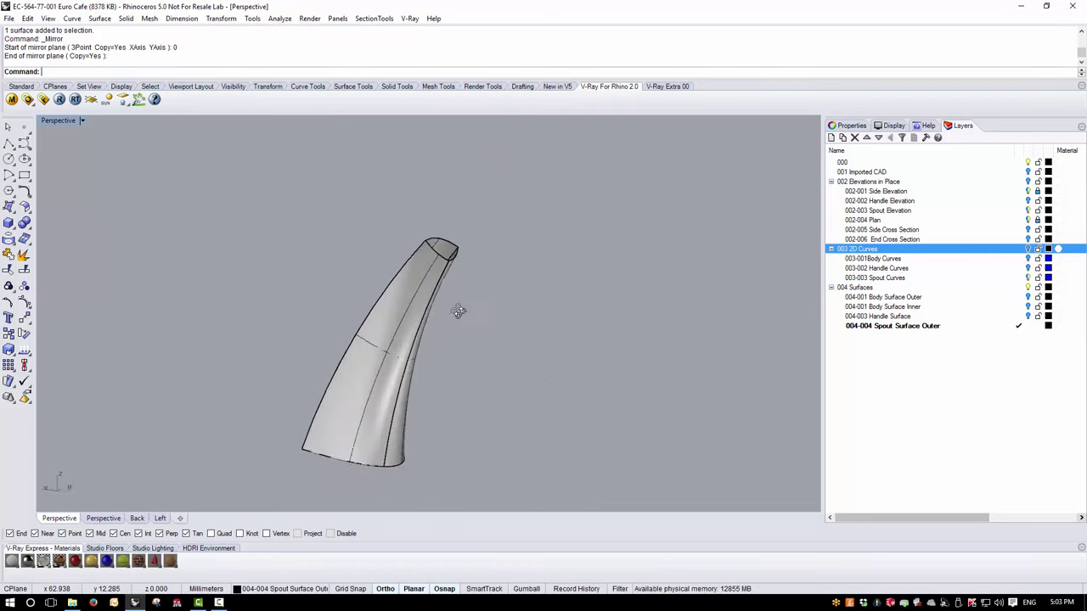
left_click(404, 438)
left_click(381, 439)
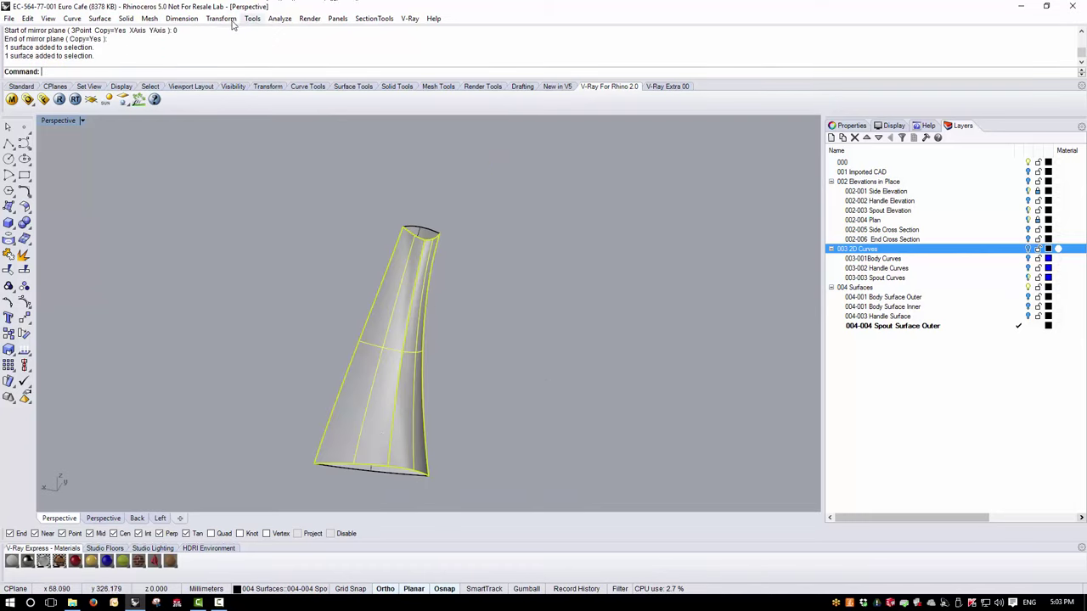
left_click(280, 19)
mouse_move(306, 56)
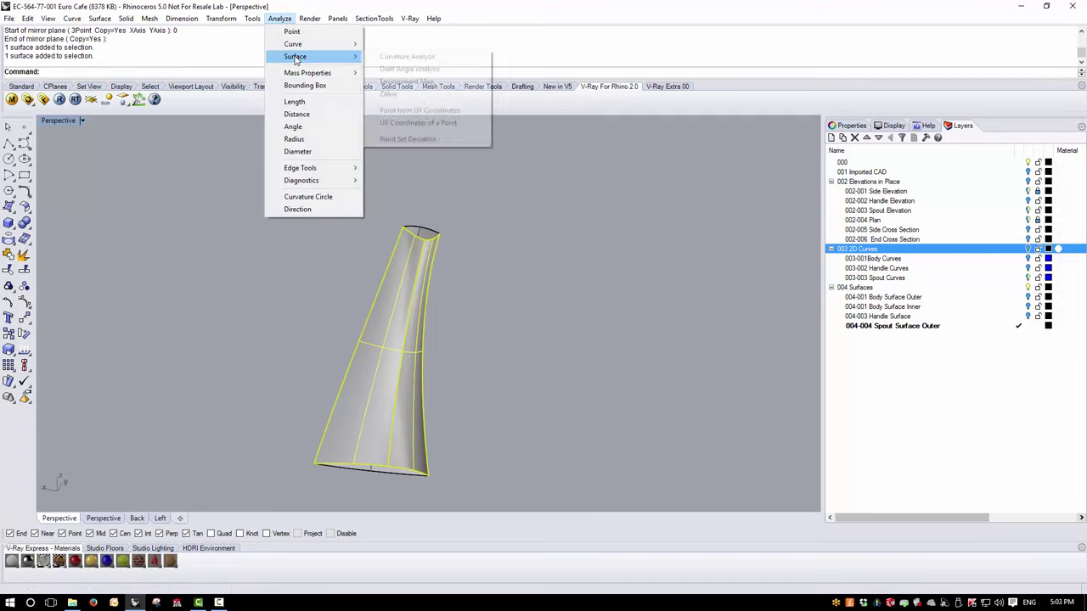
left_click(406, 82)
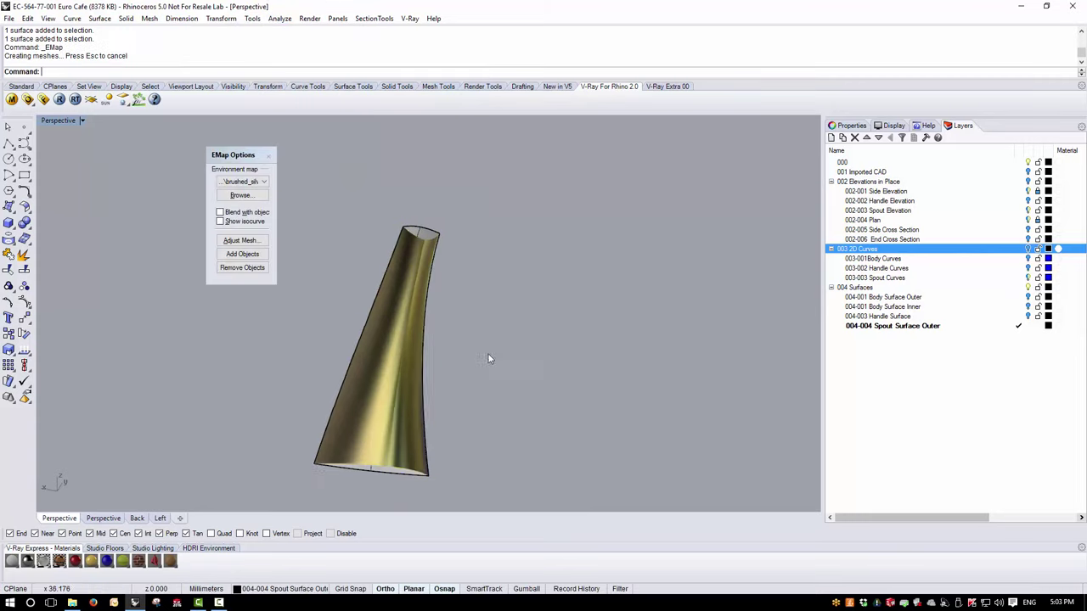
mouse_move(490, 359)
right_mouse_down()
mouse_move(468, 306)
mouse_move(504, 395)
mouse_move(497, 329)
mouse_move(473, 365)
mouse_move(469, 301)
right_mouse_up()
right_click_drag(406, 392, 351, 431)
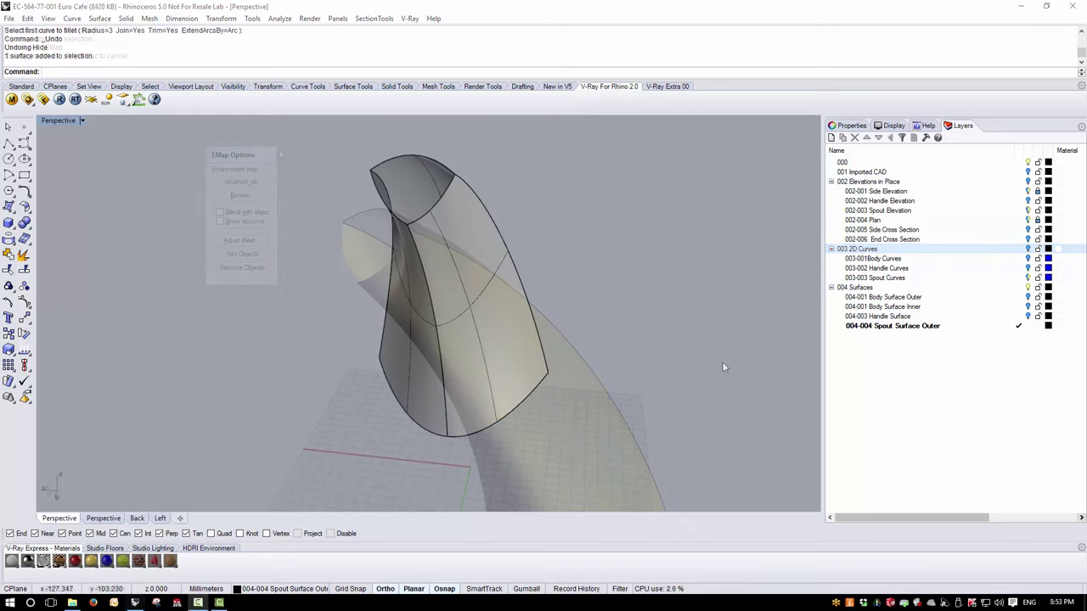
Join the two outer spout surfaces into one polysurface.
right_click_drag(509, 359, 448, 271)
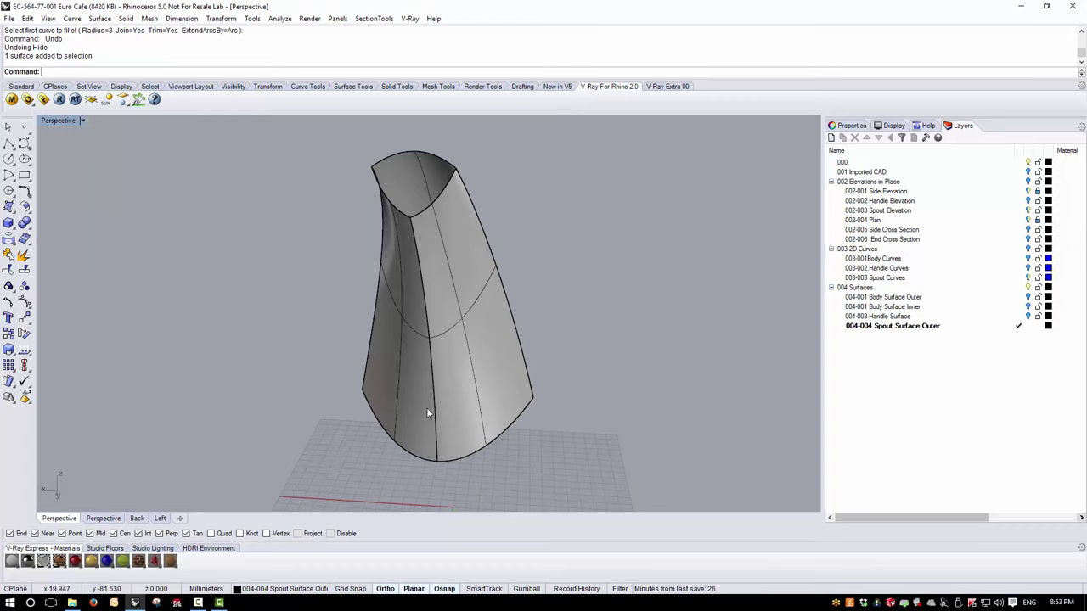
left_click(441, 293)
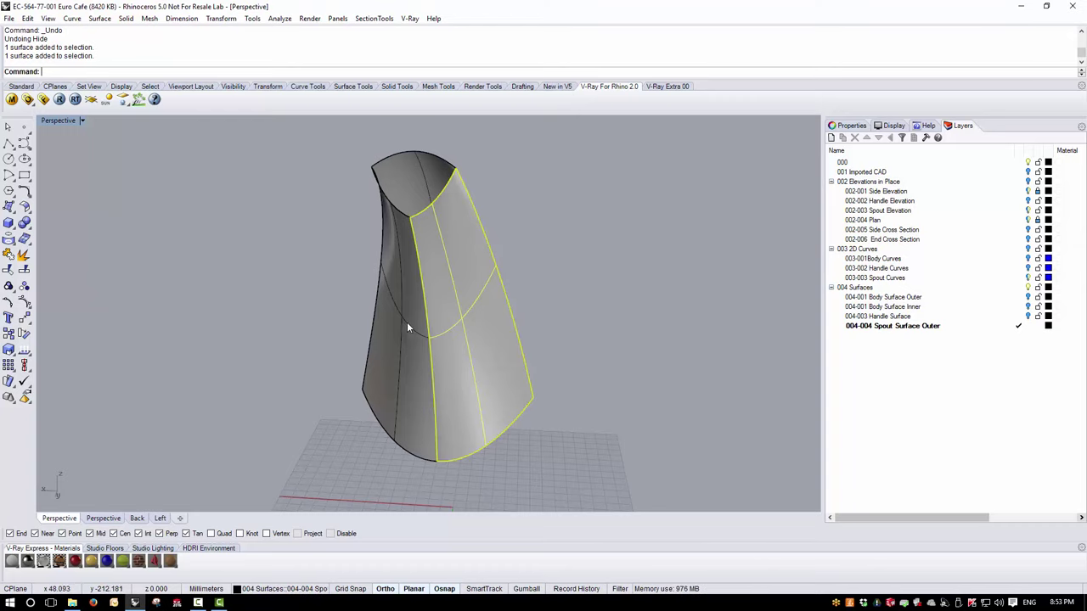
left_click(395, 323, "shift")
left_click(8, 256)
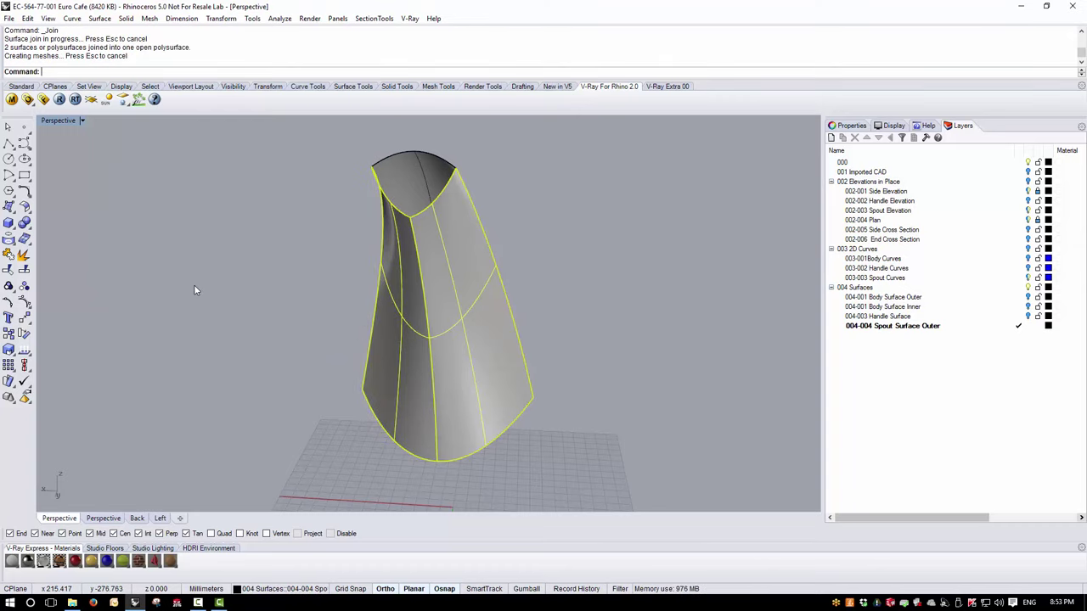
Try a Blend Edge of radius 3 on the seam between the two spout surfaces with the rail type DistBetweenRails.
left_click(126, 18)
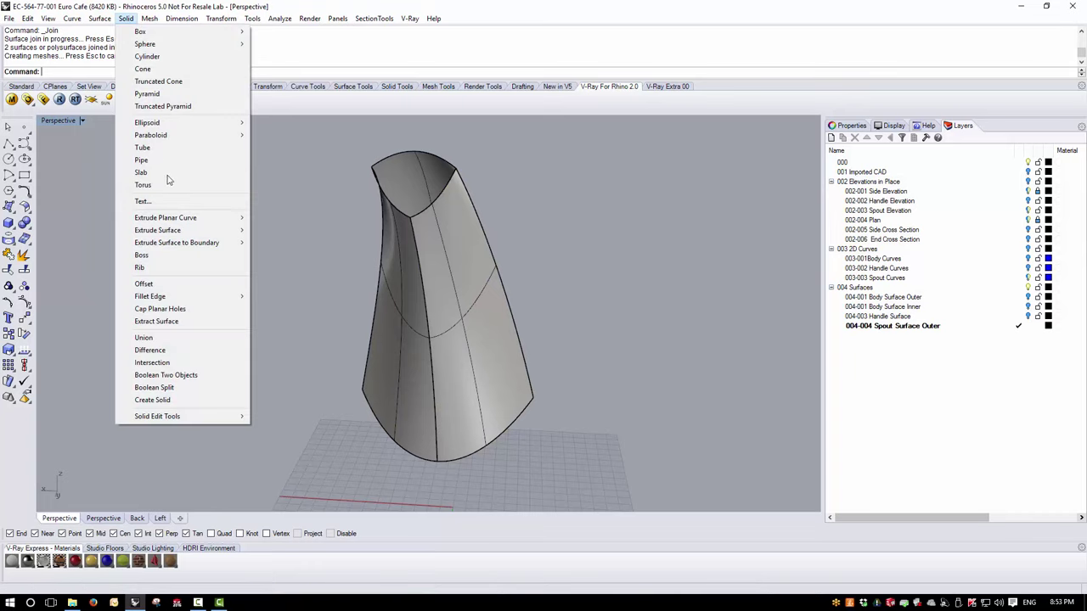
mouse_move(178, 296)
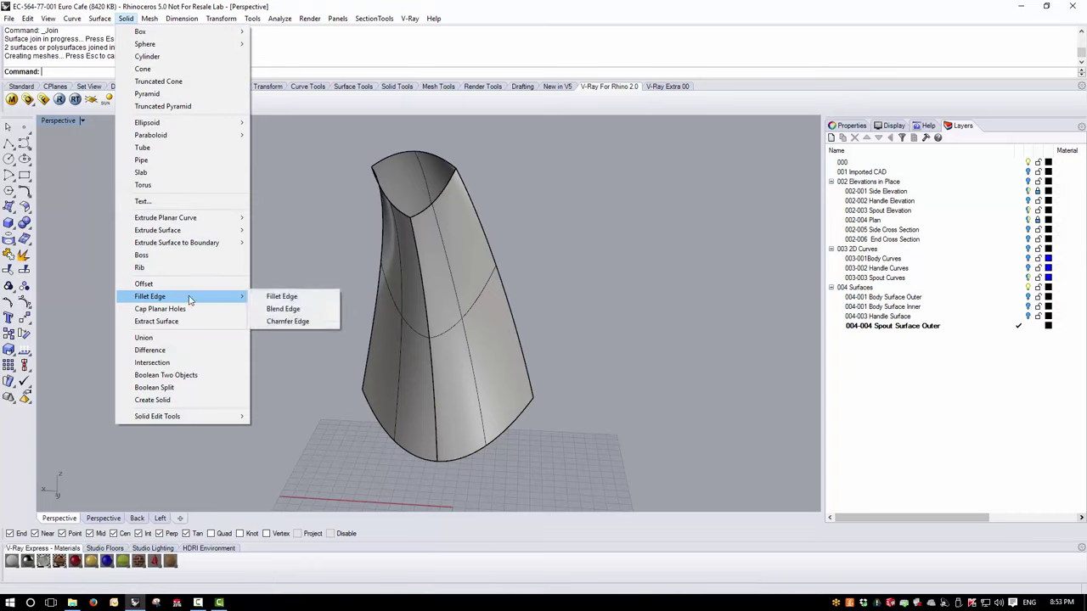
left_click(293, 308)
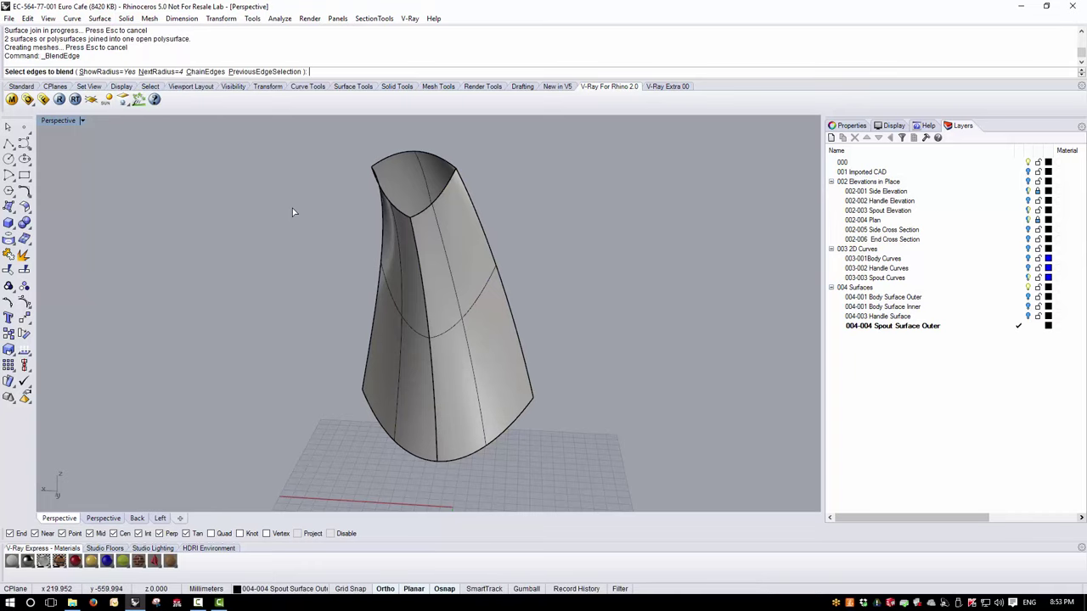
type("3")
key("Return")
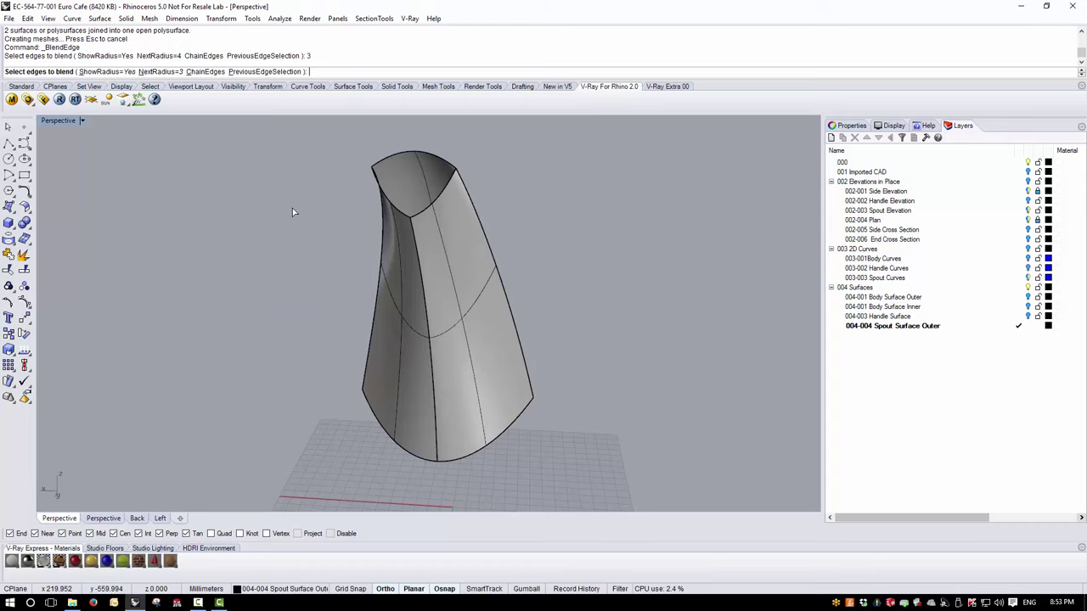
left_click(411, 223)
key("Return")
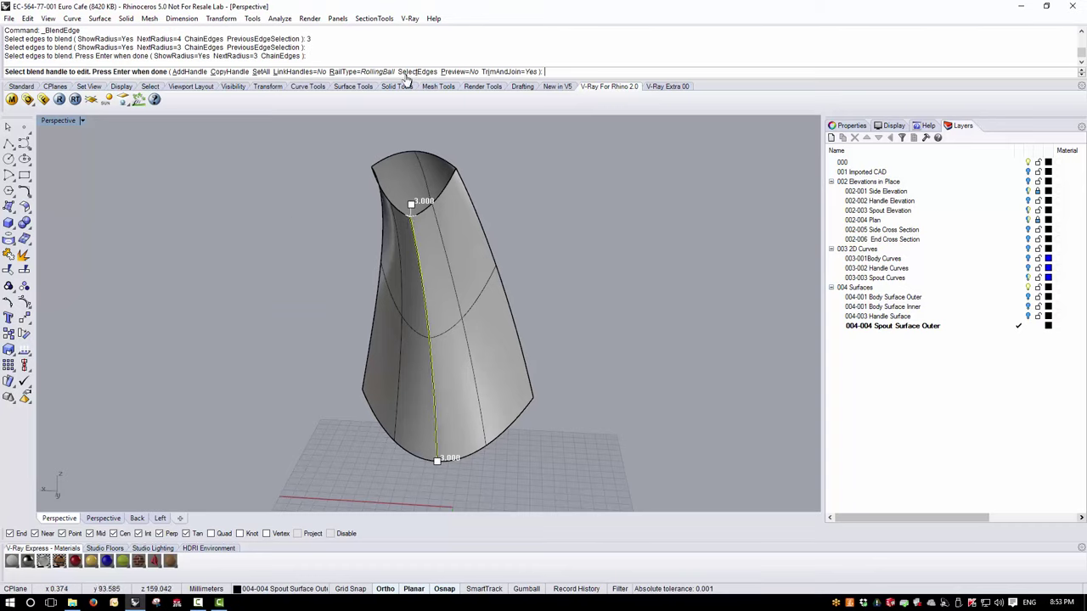
left_click(374, 72)
left_click(194, 71)
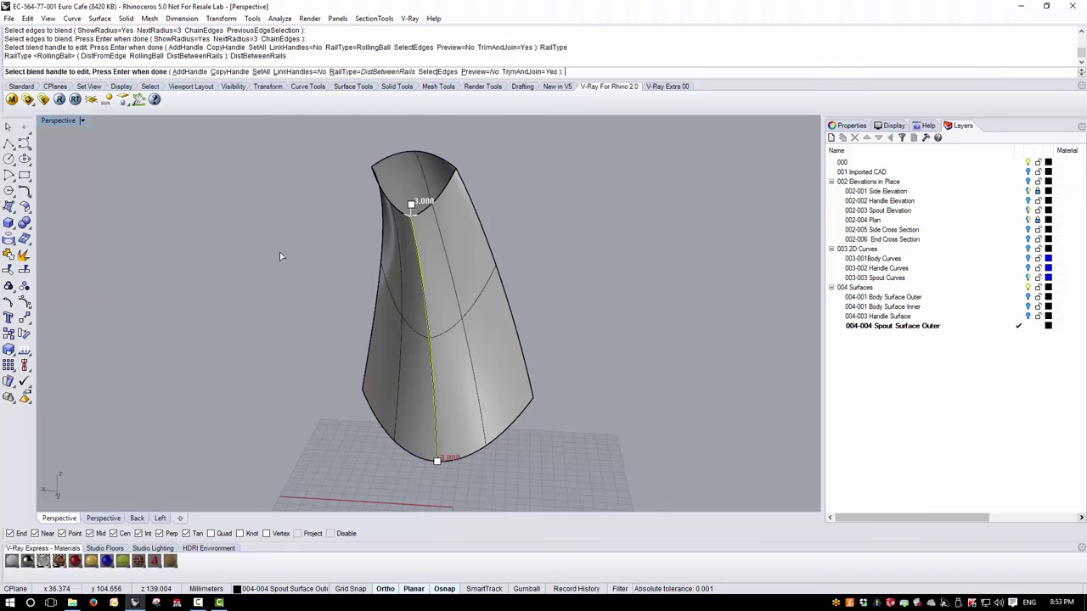
key("Return")
right_click_drag(304, 280, 332, 281)
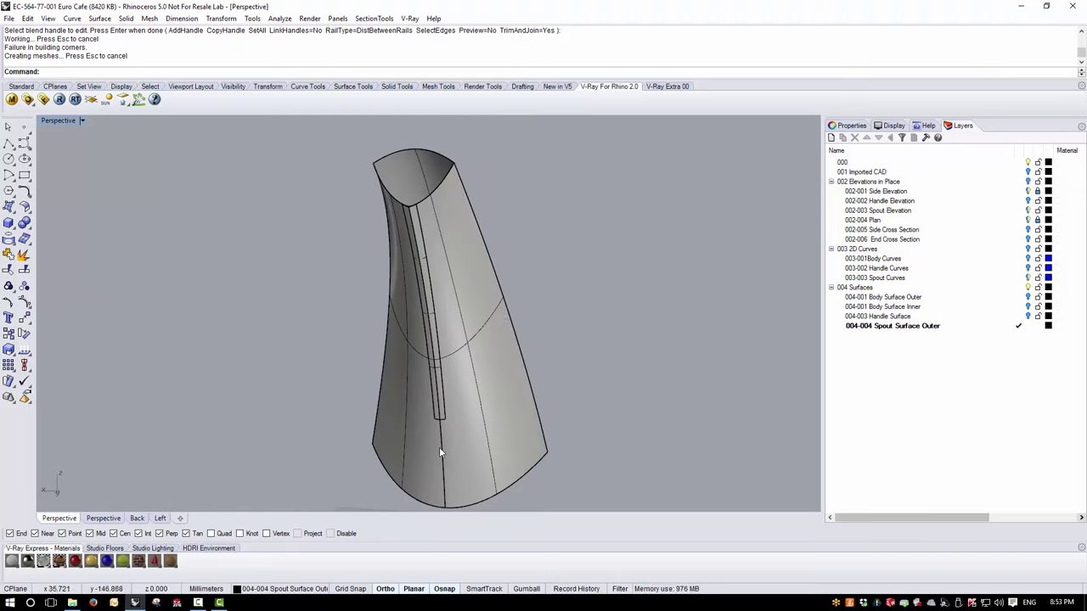
key("ctrl+z")
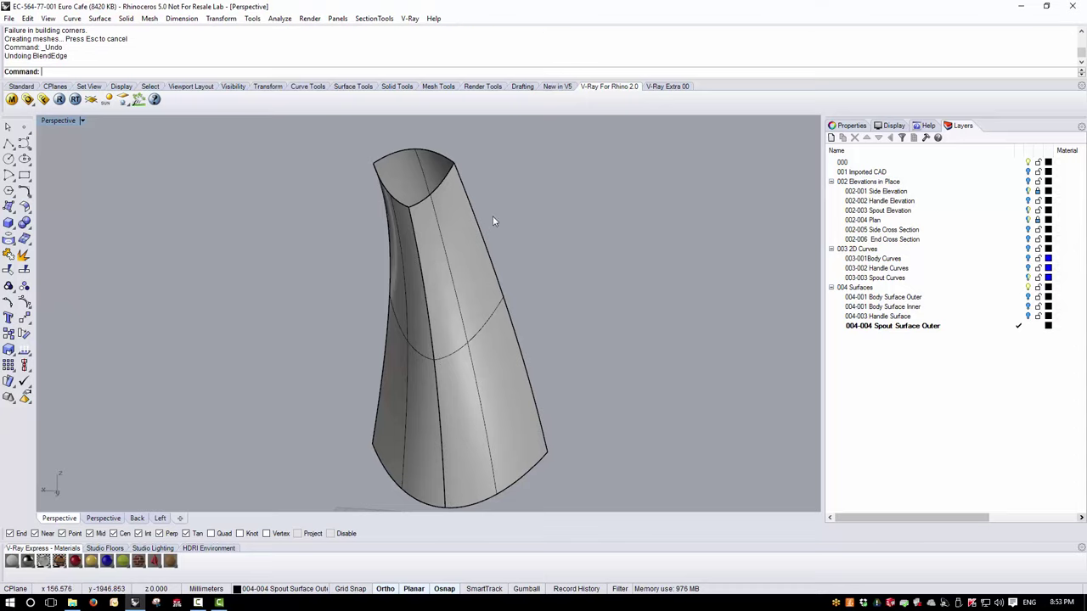
Blend the seam between the two spout surfaces with radius 3 and the rail type RollingBall.
key("Return")
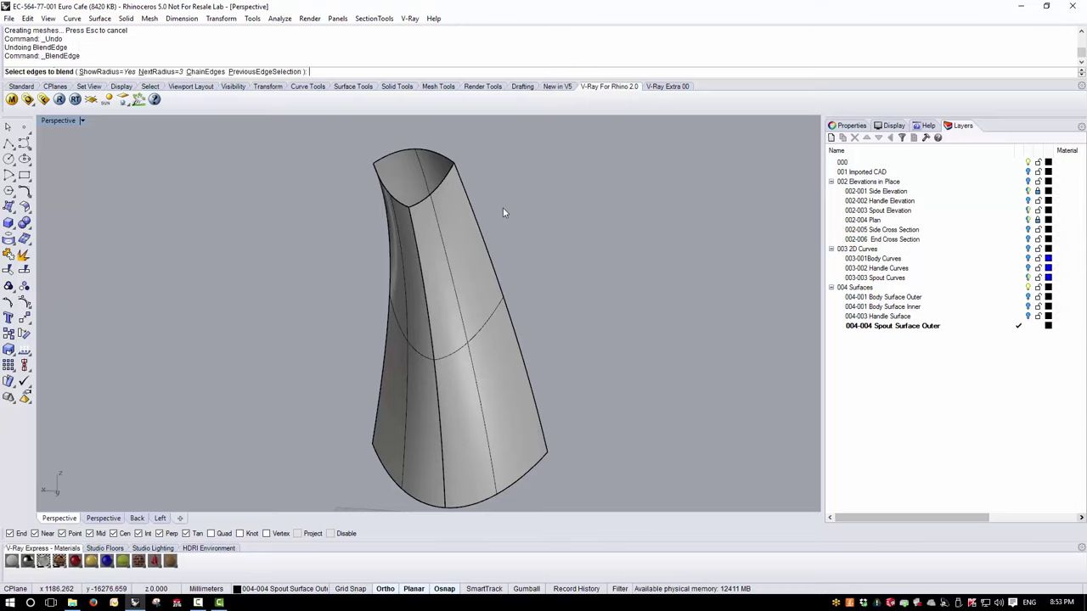
left_click(412, 223)
key("Return")
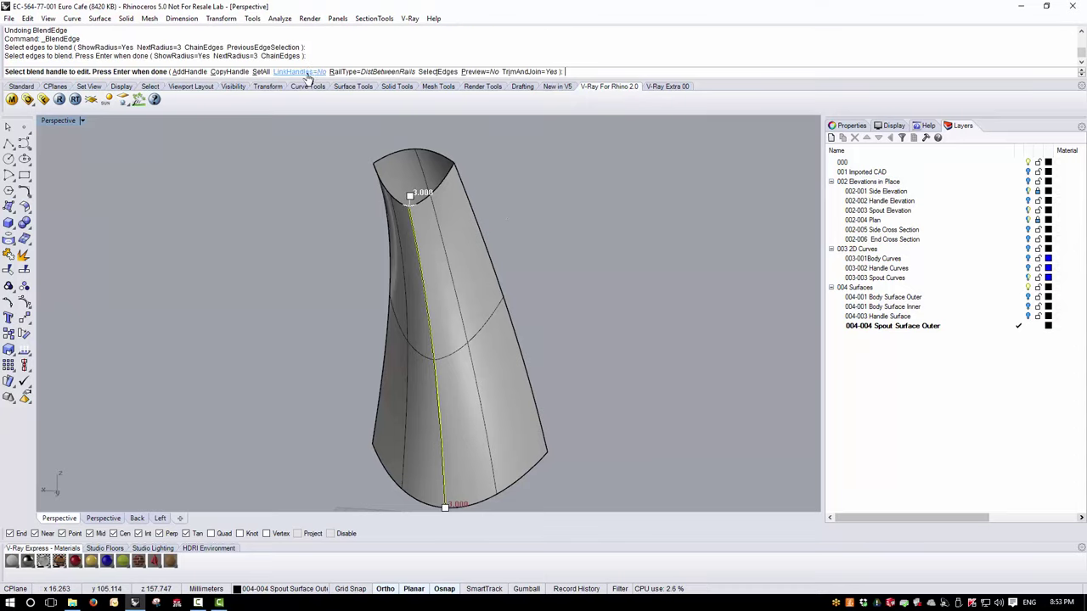
left_click(386, 72)
left_click(174, 72)
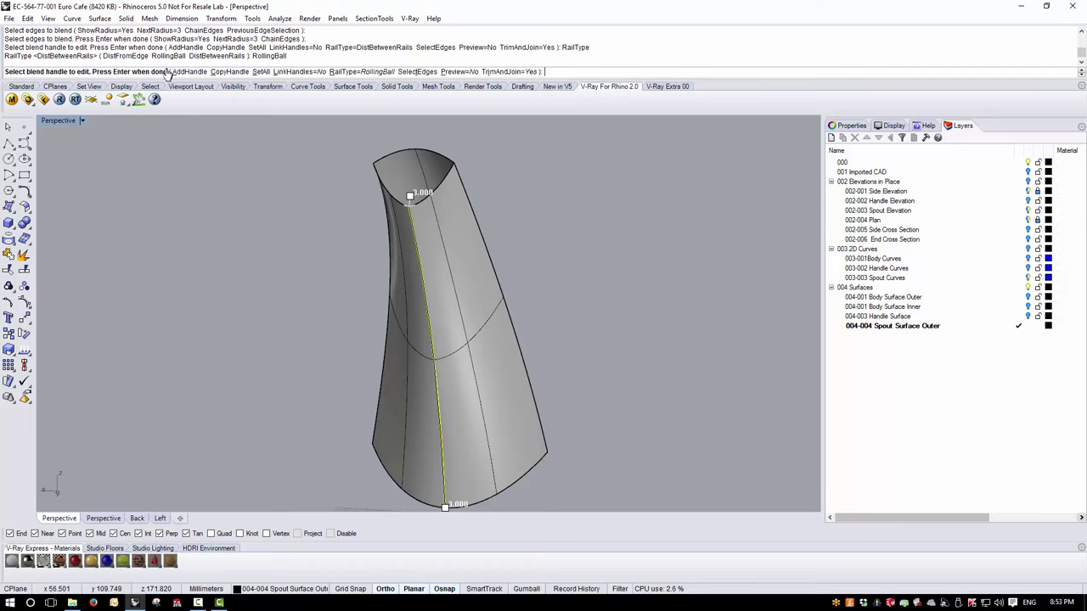
key("Return")
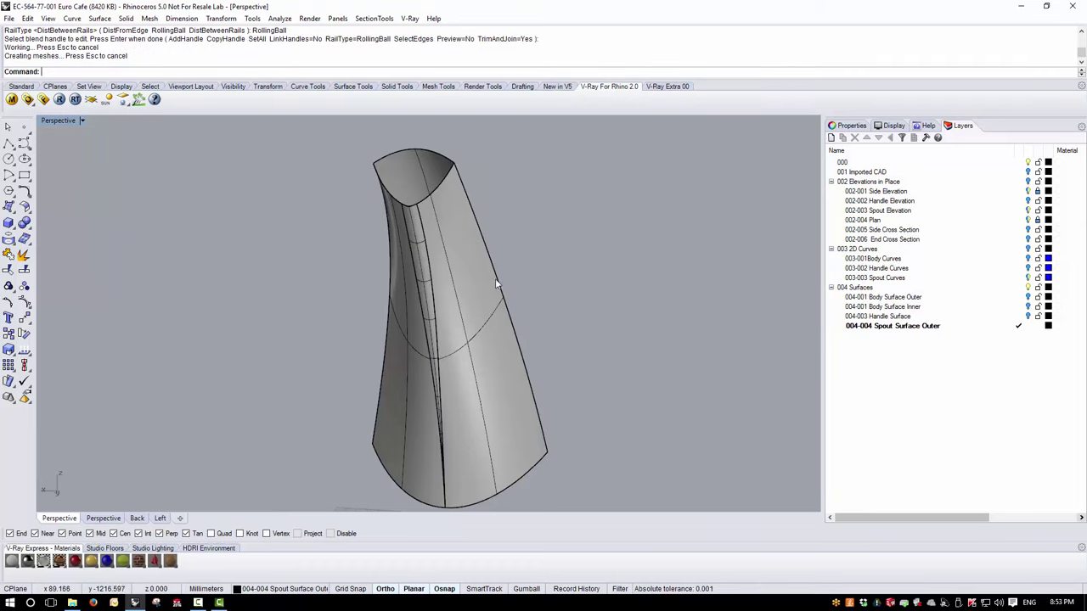
Examine the blended spout edge from both sides and up close at the spout's mouth.
right_click_drag(498, 284, 549, 323)
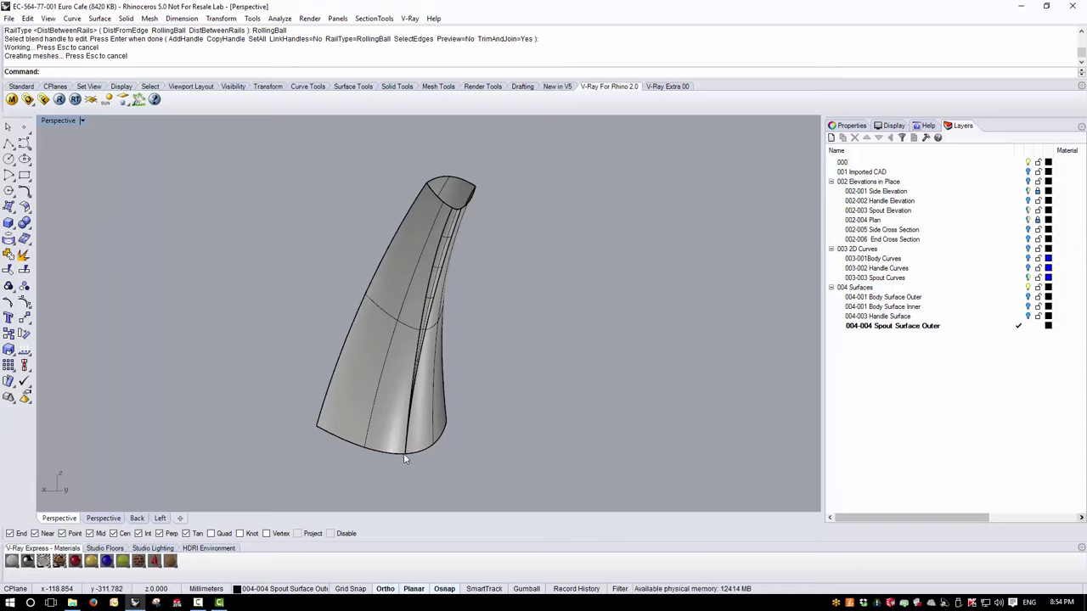
right_click_drag(403, 453, 335, 459)
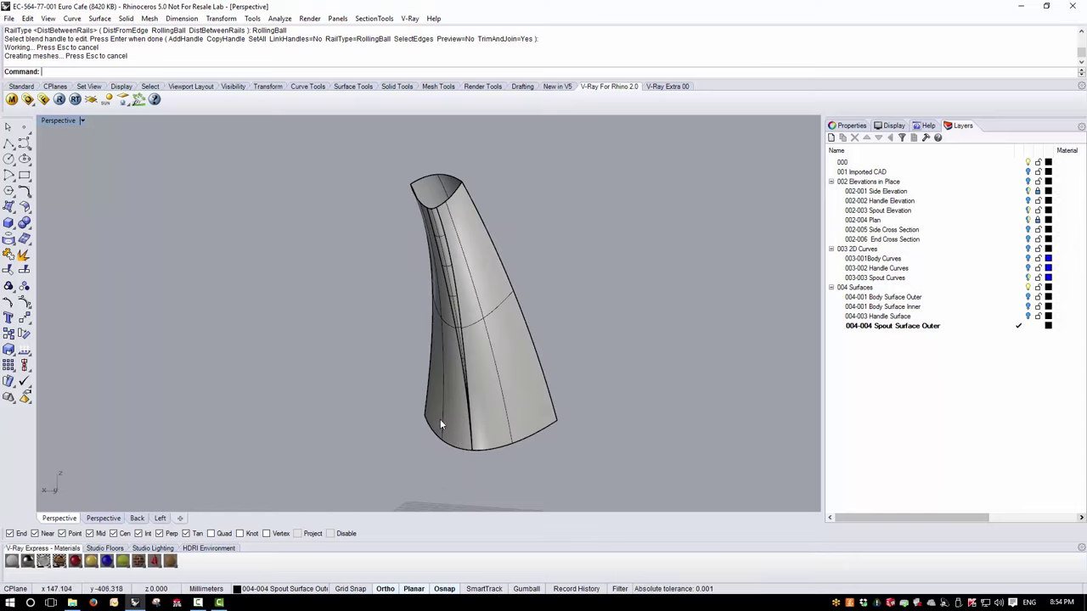
right_click_drag(483, 322, 459, 365)
scroll(448, 208, "up", 6)
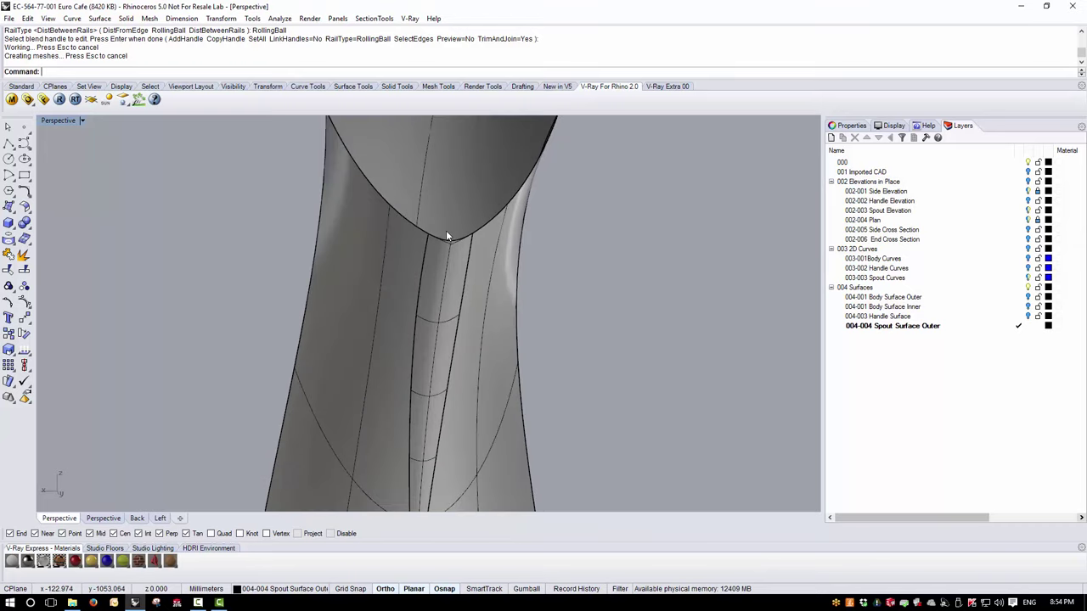
scroll(456, 236, "up", 2)
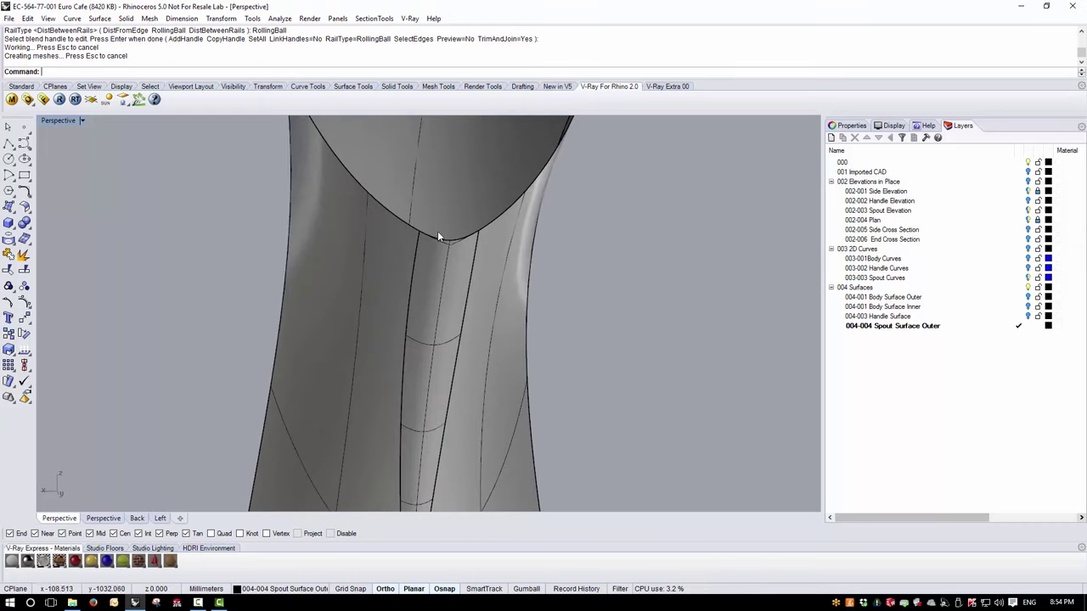
scroll(437, 231, "down", 8)
right_click_drag(454, 280, 431, 369)
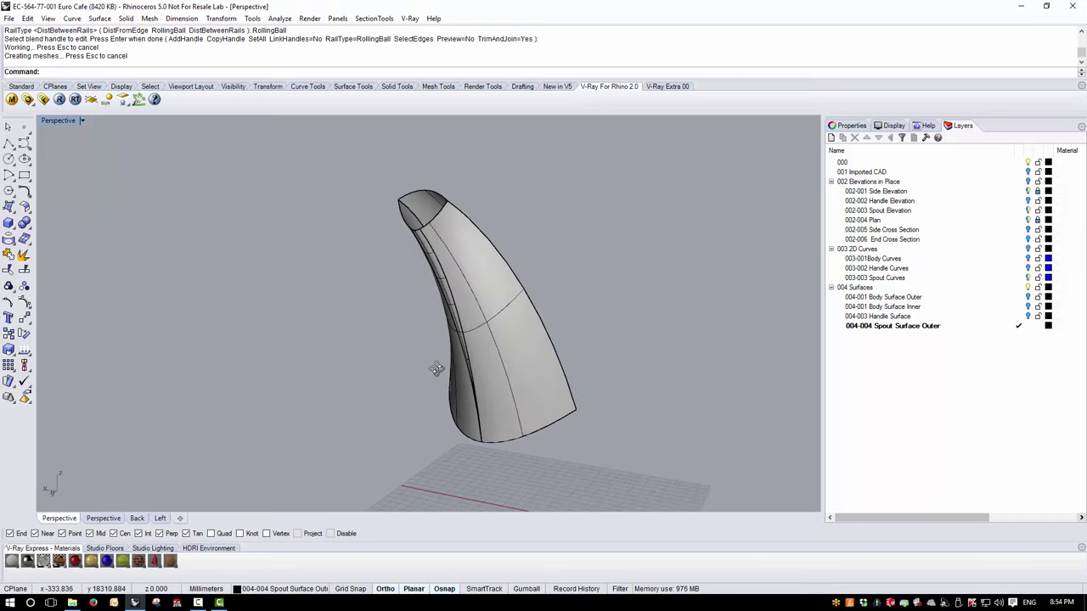
Check the blended spout polysurface with a brushed-metal environment map, and close the analysis.
left_click(459, 252)
left_click(280, 18)
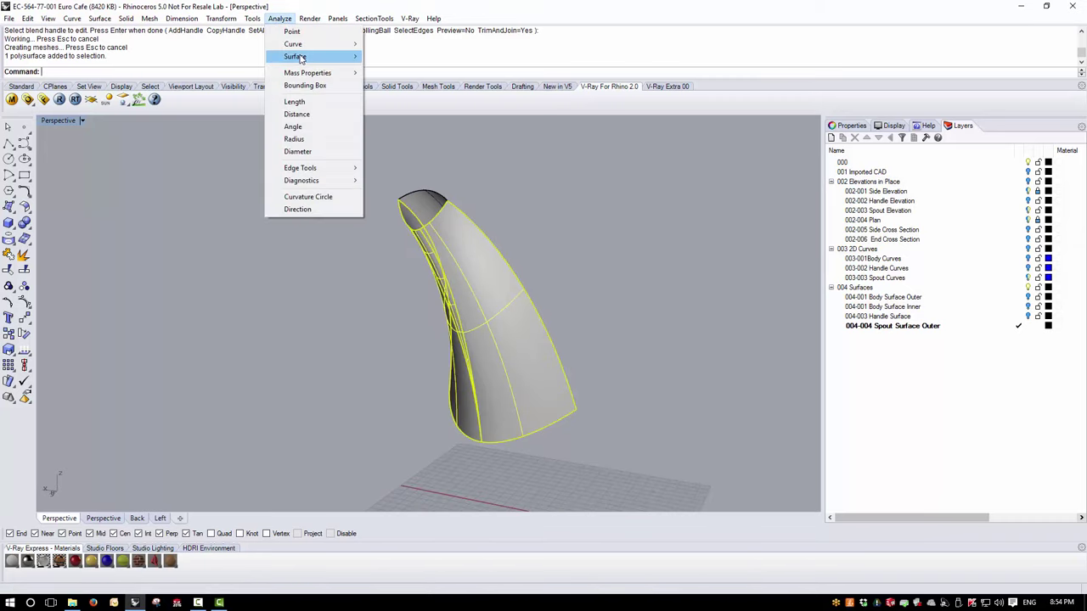
mouse_move(293, 53)
left_click(405, 82)
mouse_move(553, 201)
right_mouse_down()
mouse_move(528, 263)
mouse_move(509, 230)
mouse_move(486, 240)
mouse_move(495, 394)
mouse_move(490, 243)
mouse_move(527, 203)
mouse_move(515, 254)
mouse_move(408, 289)
mouse_move(469, 266)
mouse_move(484, 230)
mouse_move(492, 243)
mouse_move(457, 255)
right_mouse_up()
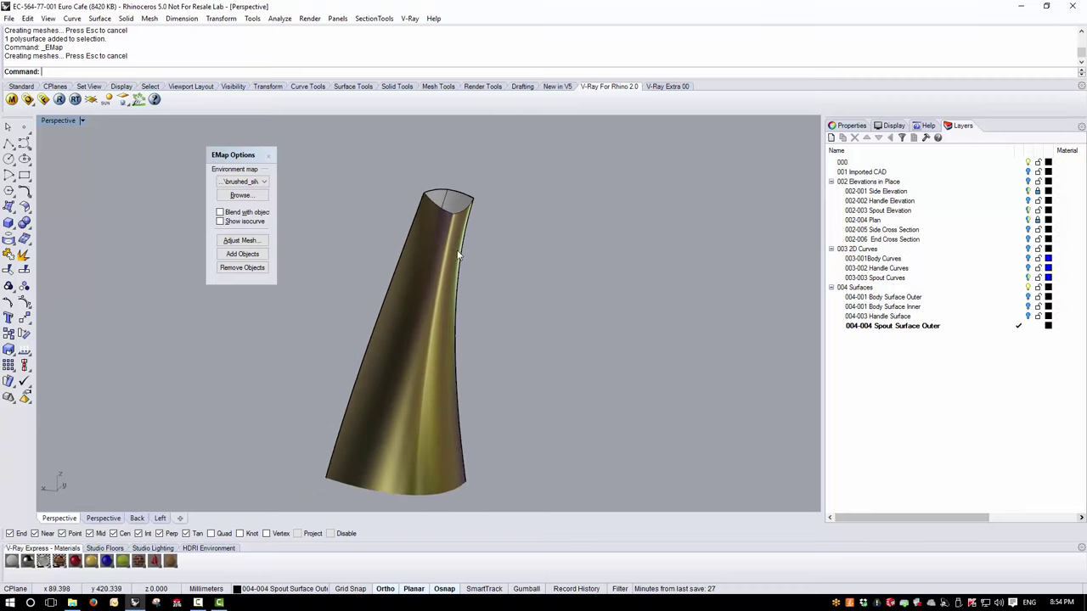
left_click(264, 157)
Duplicate the short blend edge at the spout's mouth as a curve.
scroll(437, 202, "up", 3)
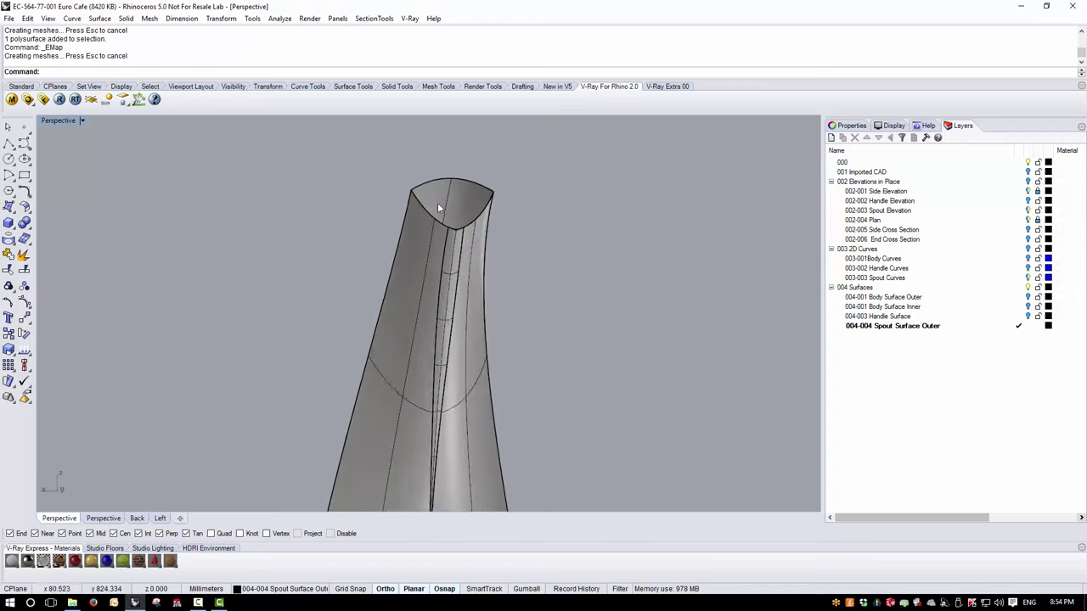
scroll(437, 202, "up", 3)
left_click(72, 17)
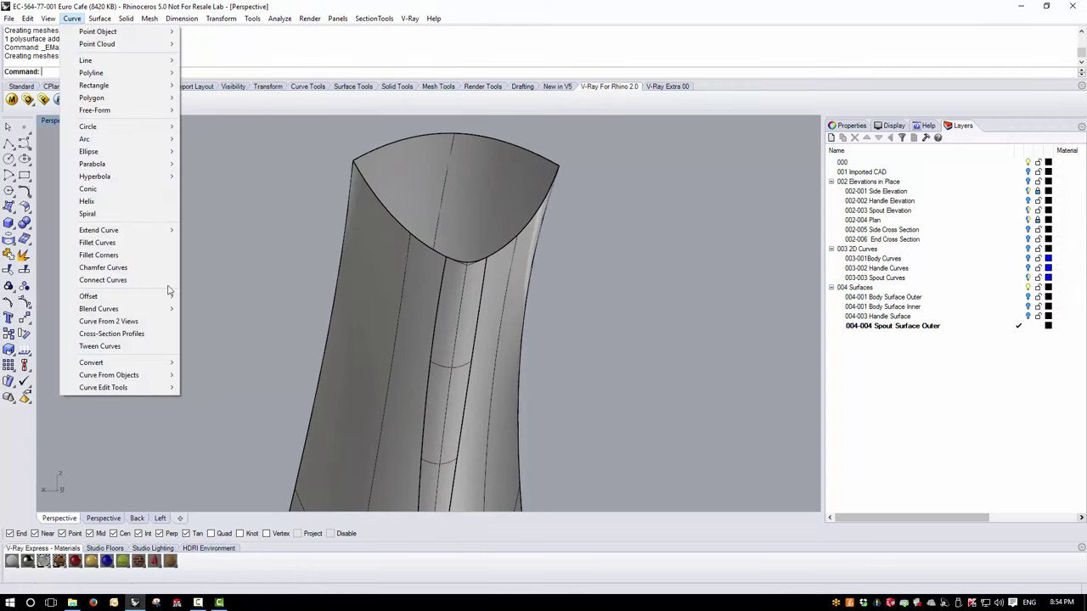
mouse_move(120, 234)
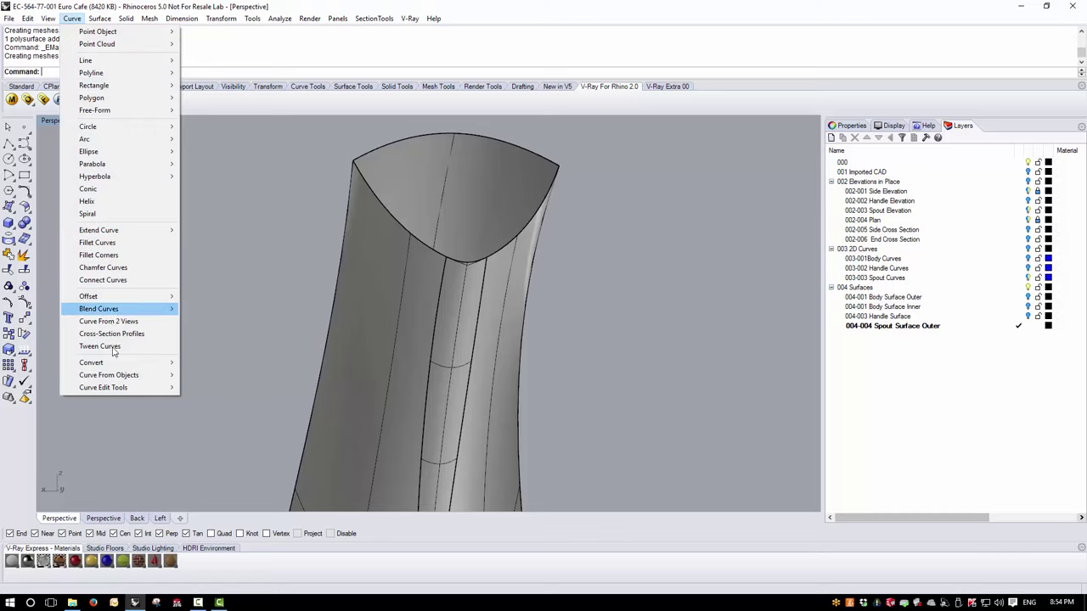
mouse_move(121, 379)
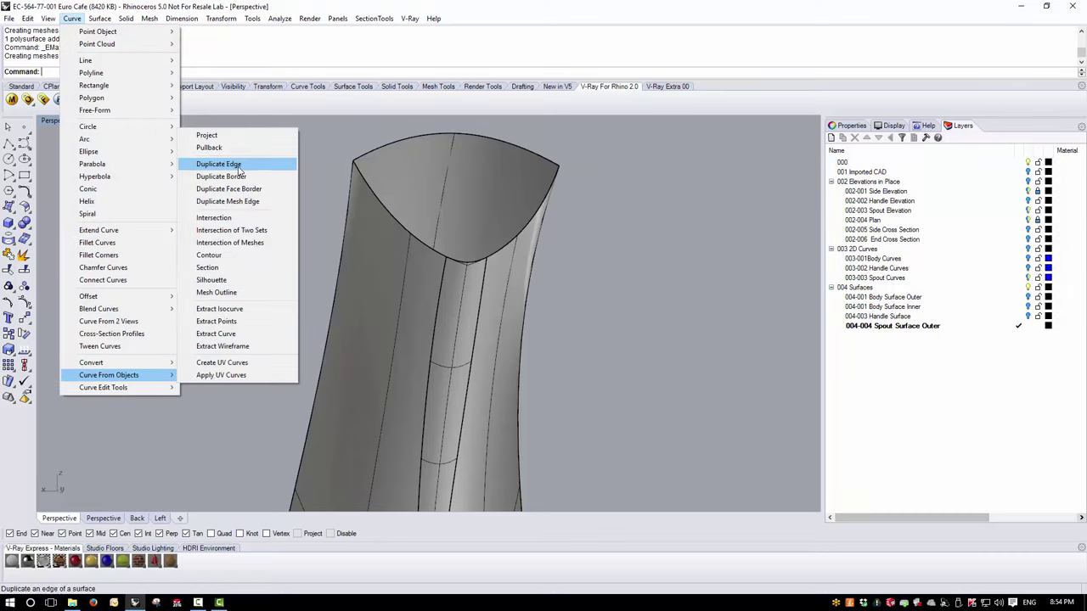
left_click(239, 163)
left_click(464, 264)
key("Return")
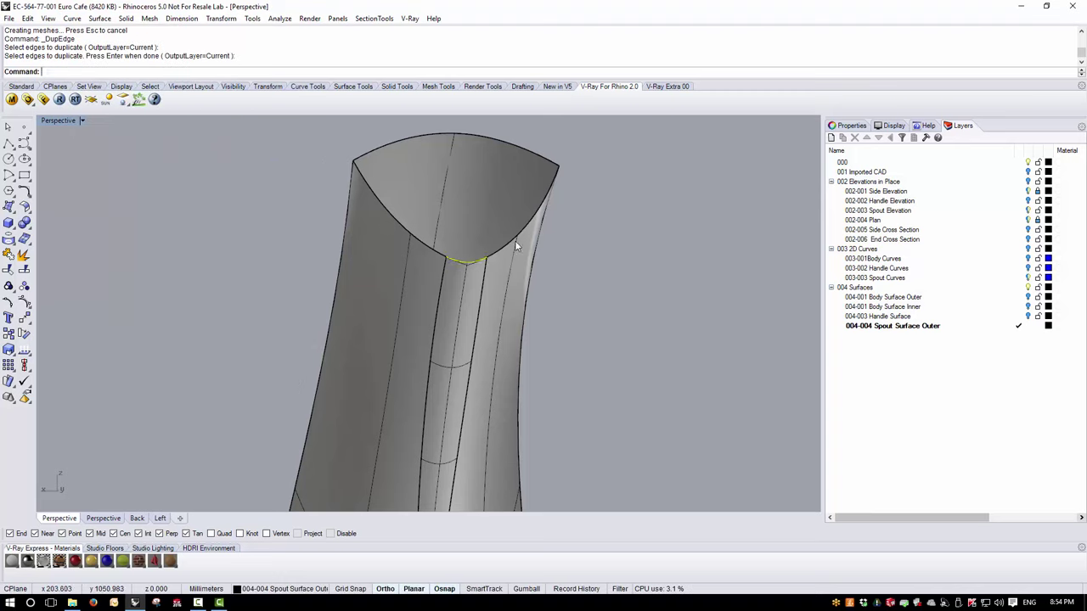
Copy the duplicated edge curve at the spout's mouth to the clipboard.
scroll(552, 279, "down", 3)
scroll(501, 255, "up", 3)
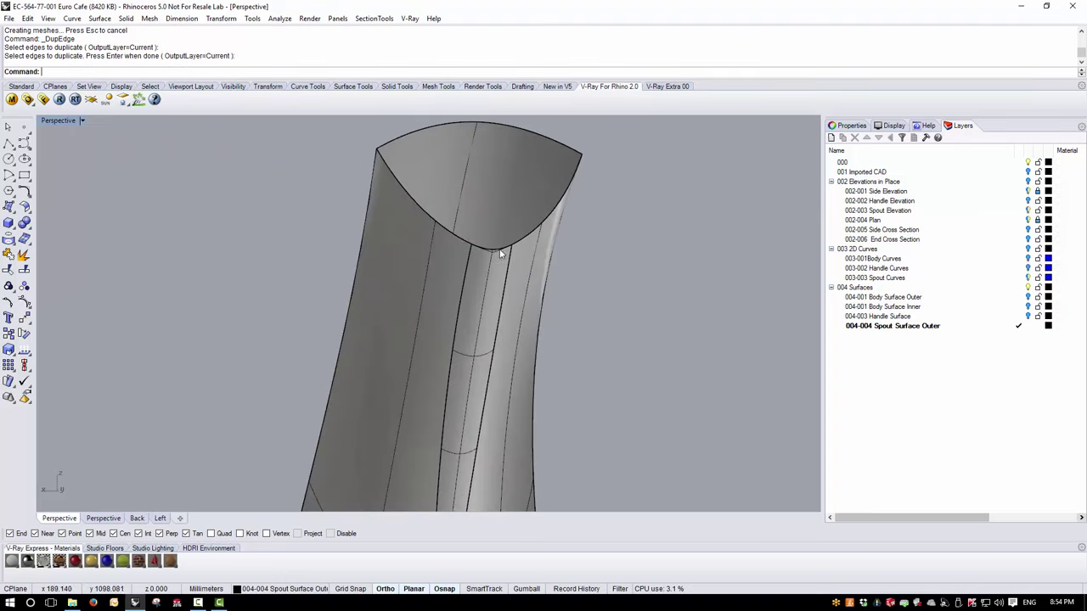
left_click(575, 299)
left_click(599, 323)
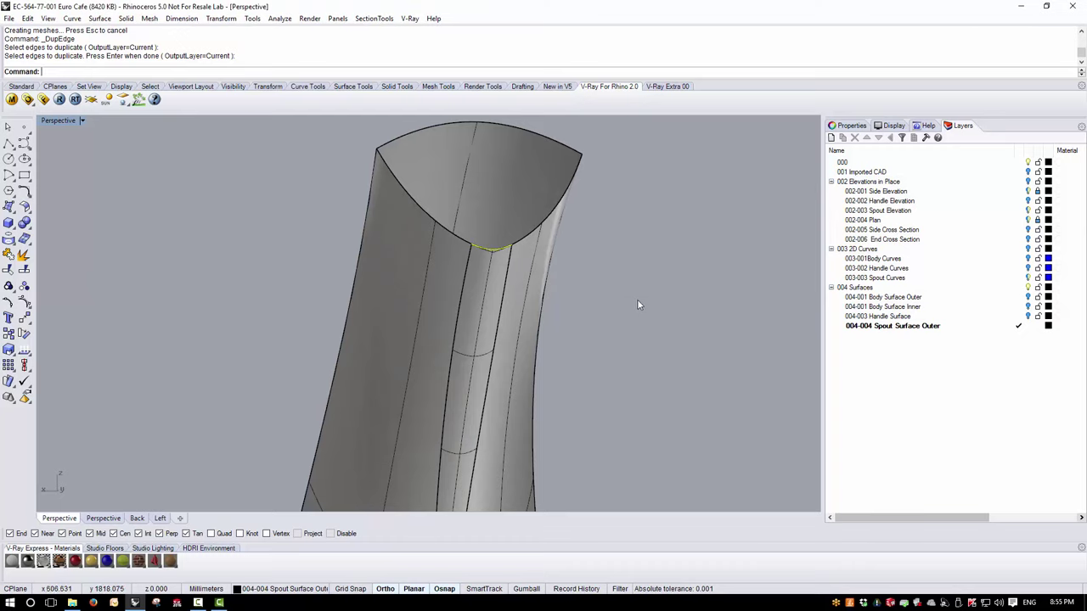
key("ctrl+c")
key("Escape")
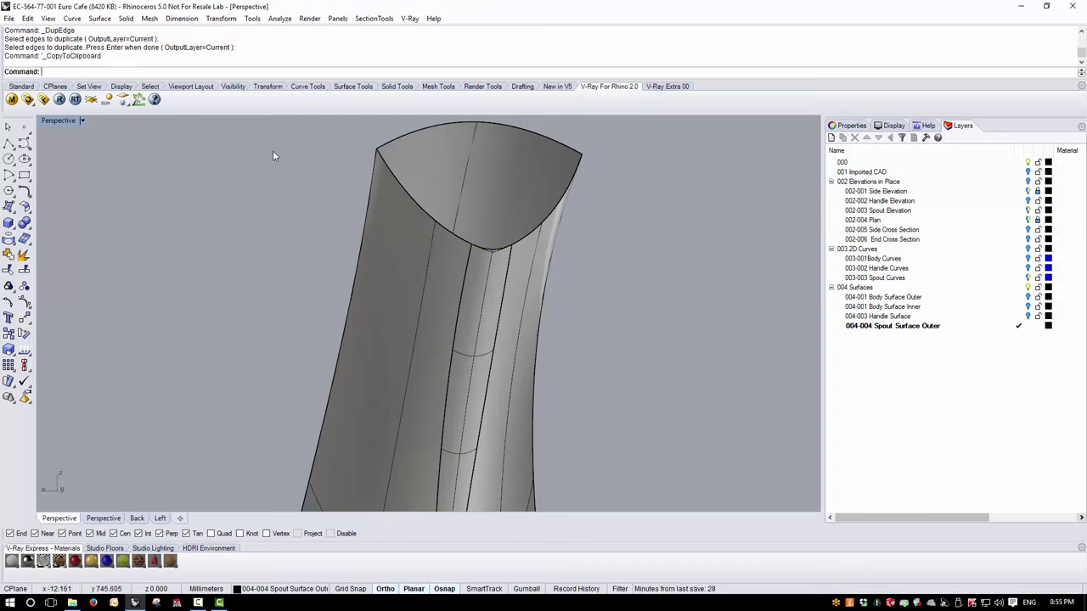
Undo the edge duplication and the blend, and paste the copied edge curve back at the spout's mouth.
key("ctrl+z")
key("ctrl+z")
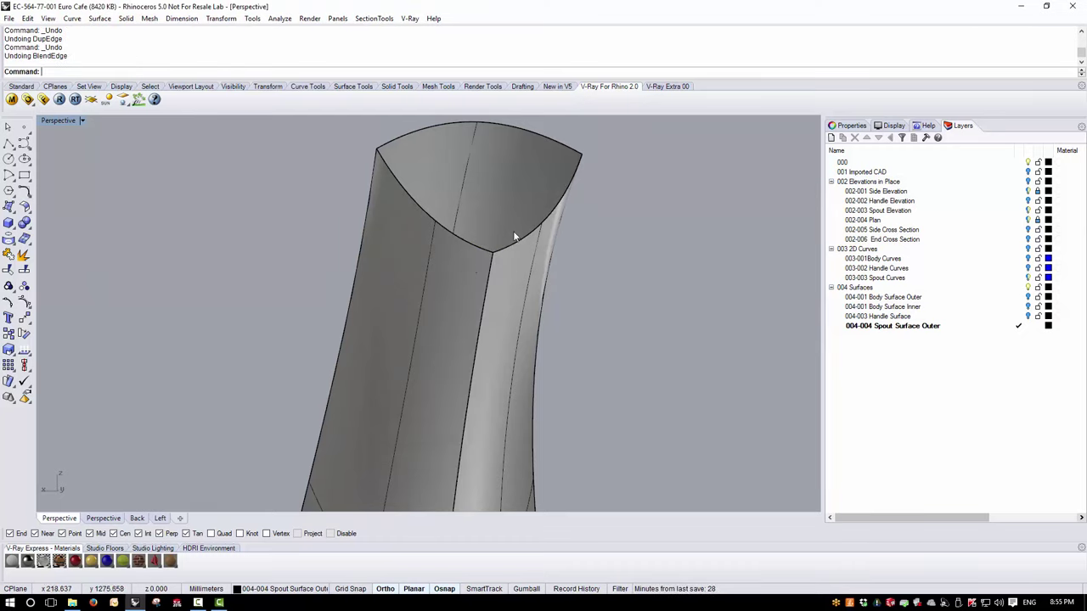
scroll(426, 221, "down", 5)
right_click_drag(426, 220, 408, 257)
scroll(468, 199, "up", 3)
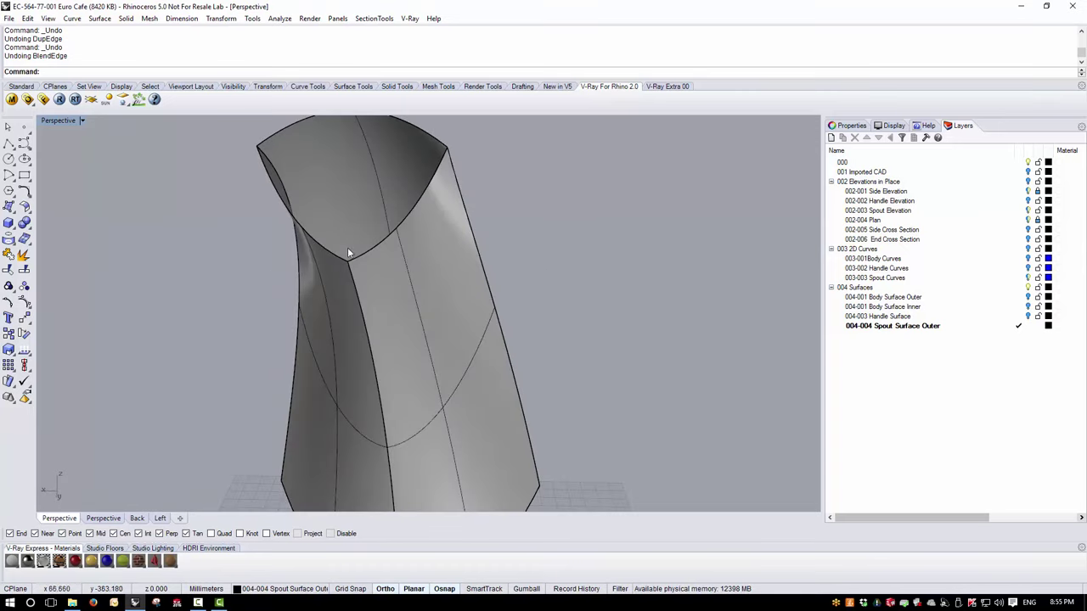
key("ctrl+v")
right_click_drag(554, 242, 420, 296)
Explode the spout polysurface and delete its right-hand surface, keeping the pasted curve.
left_click(423, 293)
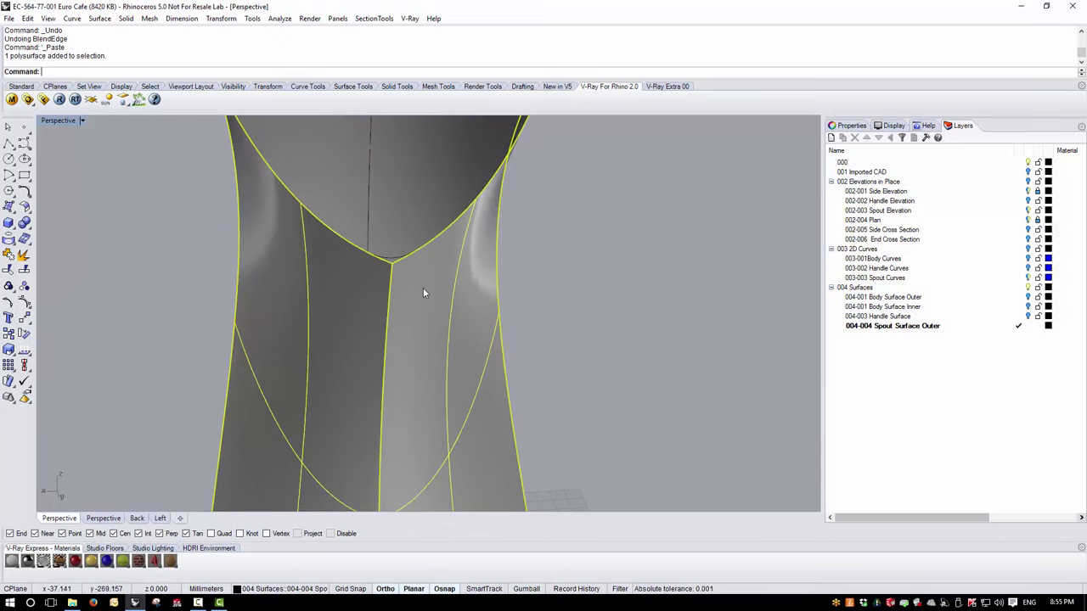
left_click(24, 254)
right_click_drag(331, 312, 473, 309)
left_click(471, 309)
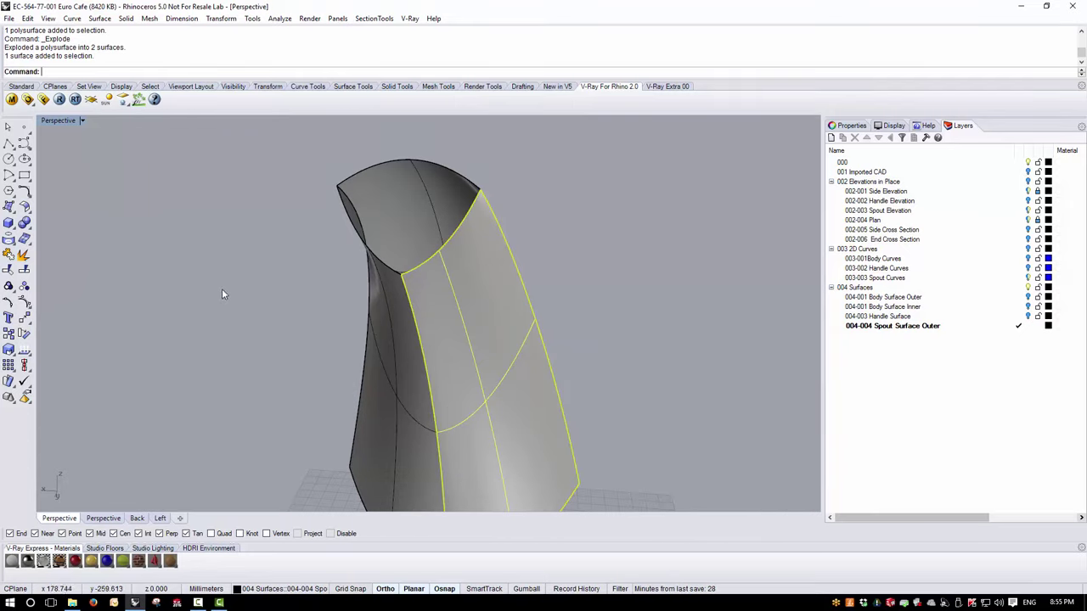
key("Delete")
right_click_drag(438, 309, 456, 311)
scroll(510, 291, "up", 3)
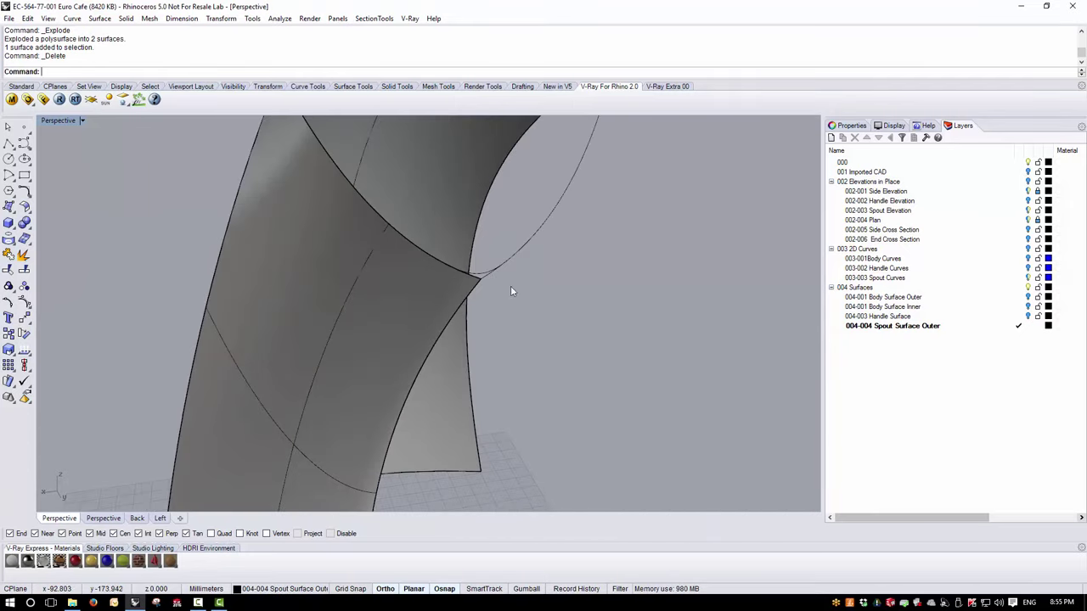
Try to split the remaining spout side surface along the V isocurve through the pasted curve's end, with Shrink set to No.
right_click_drag(428, 252, 248, 129)
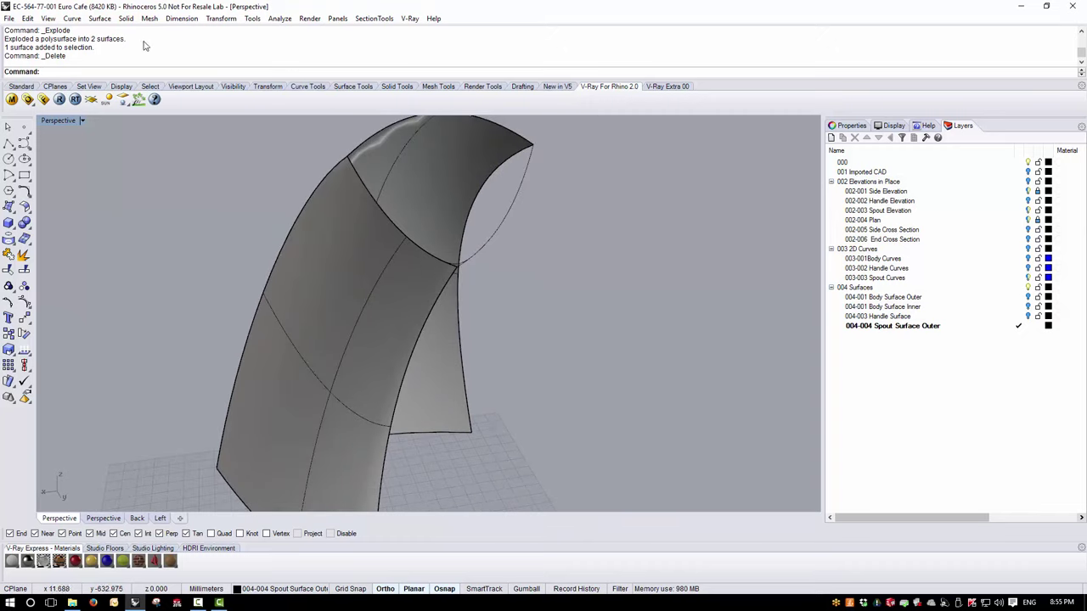
left_click(100, 18)
mouse_move(173, 377)
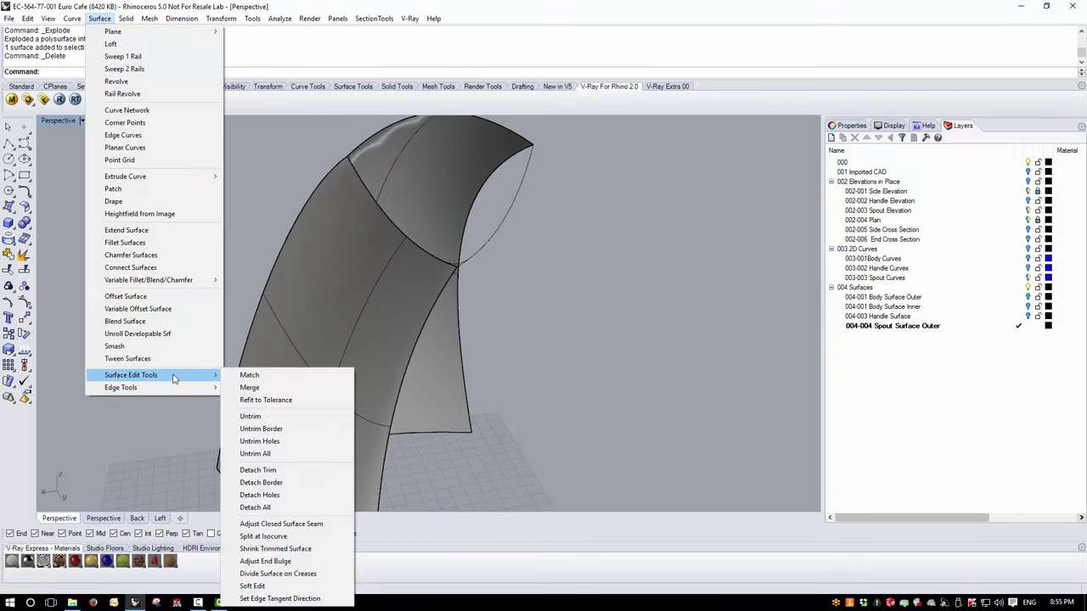
left_click(263, 535)
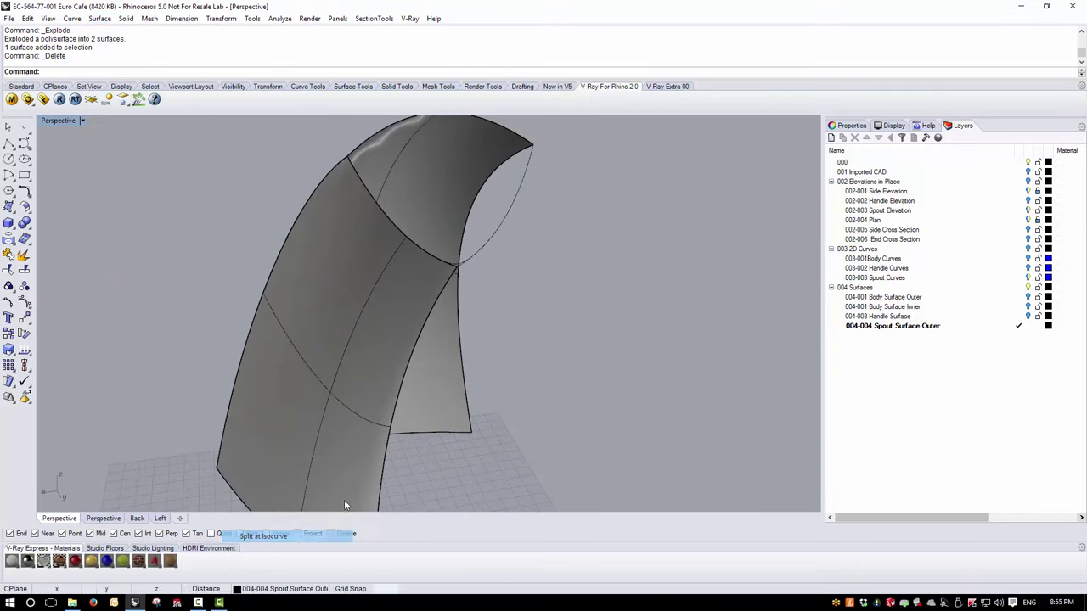
left_click(391, 346)
key("Return")
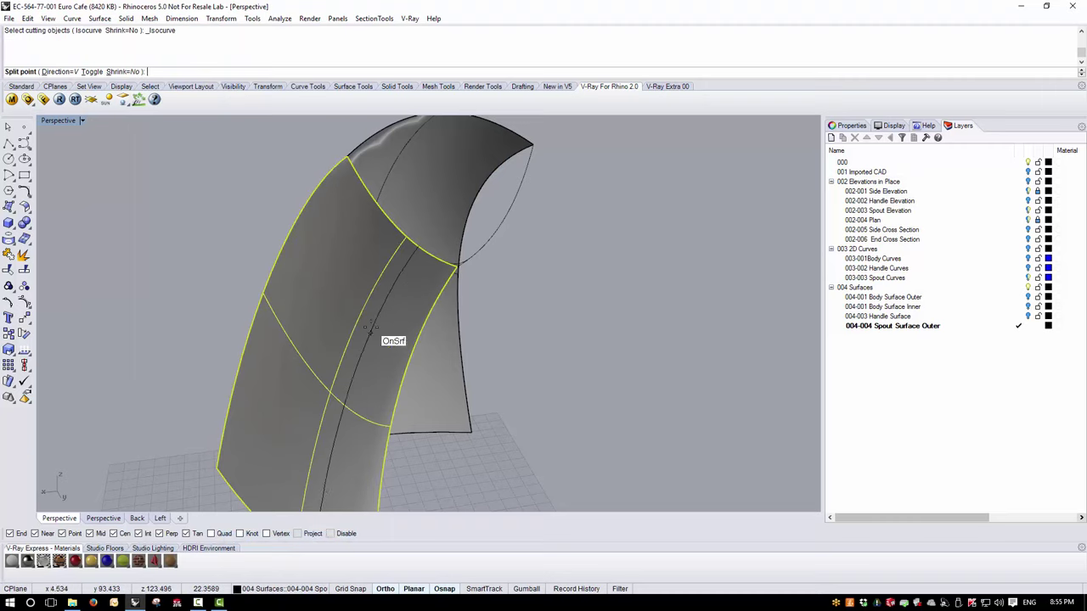
left_click(434, 257)
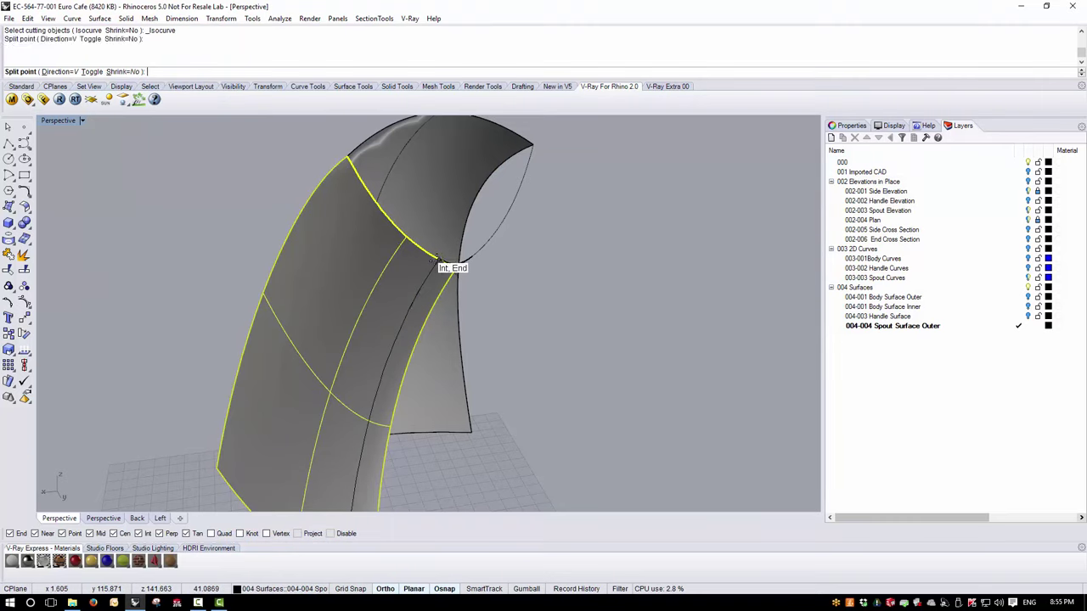
key("Return")
right_click_drag(462, 340, 474, 341)
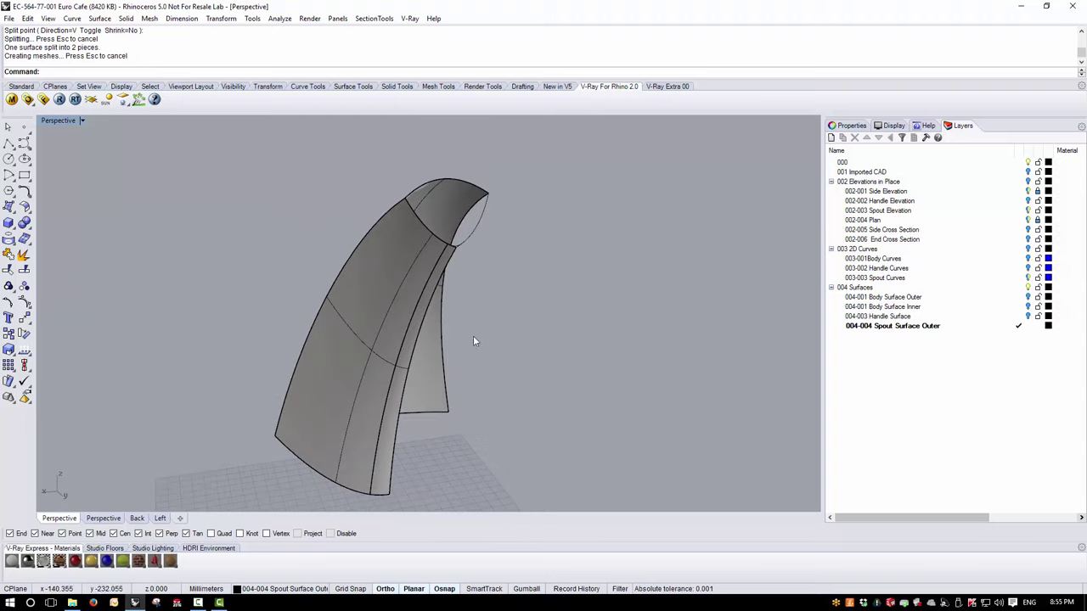
key("ctrl+z")
Split the spout side surface along the V isocurve at the pasted curve's end with Shrink=Yes, and delete the narrow front strip.
scroll(416, 283, "up", 3)
key("Return")
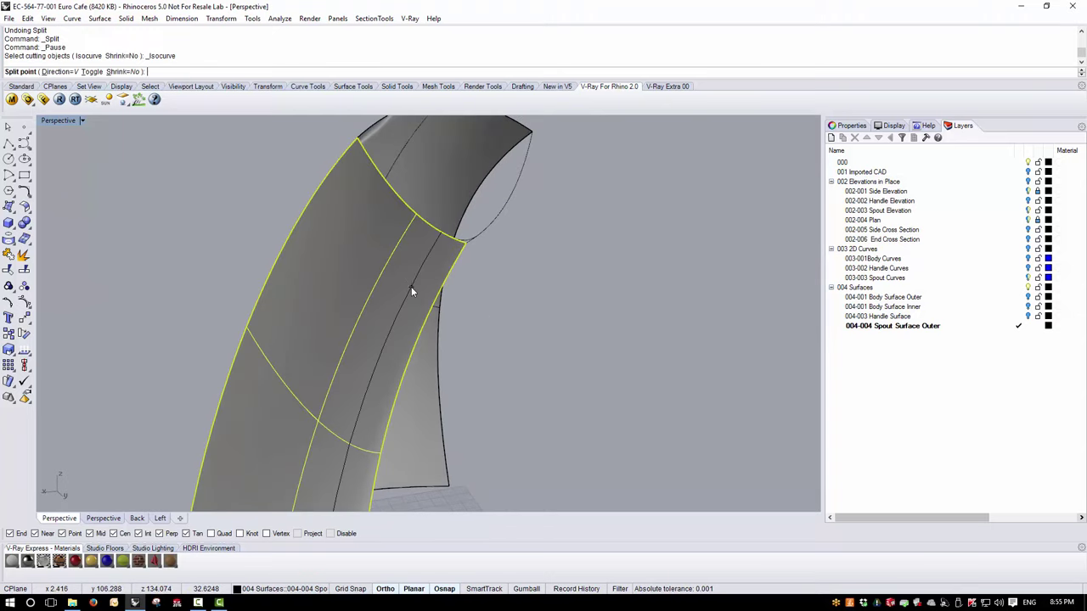
left_click(132, 72)
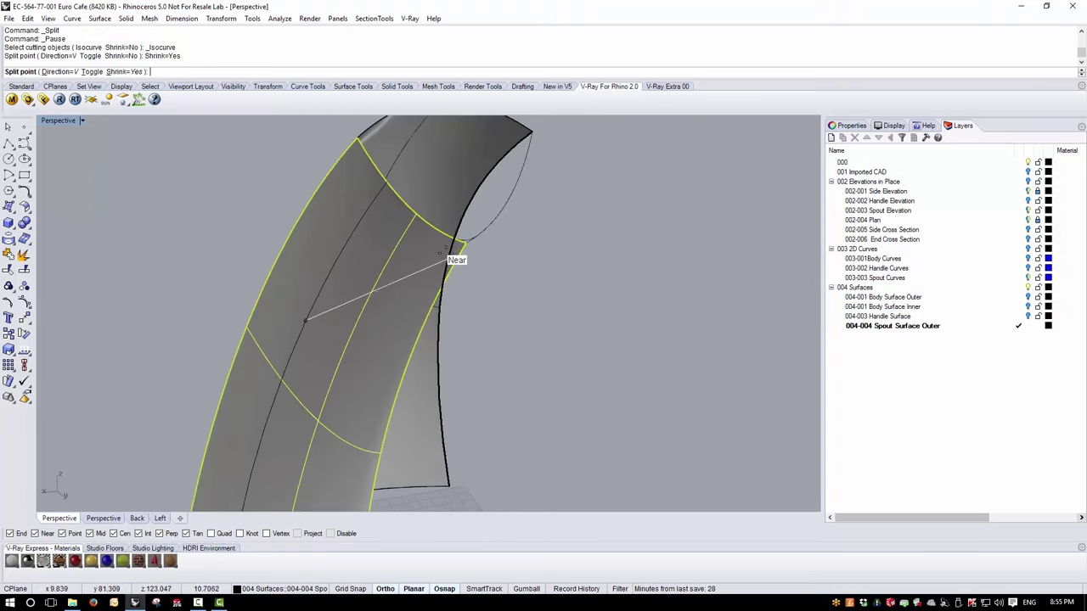
scroll(424, 238, "down", 3)
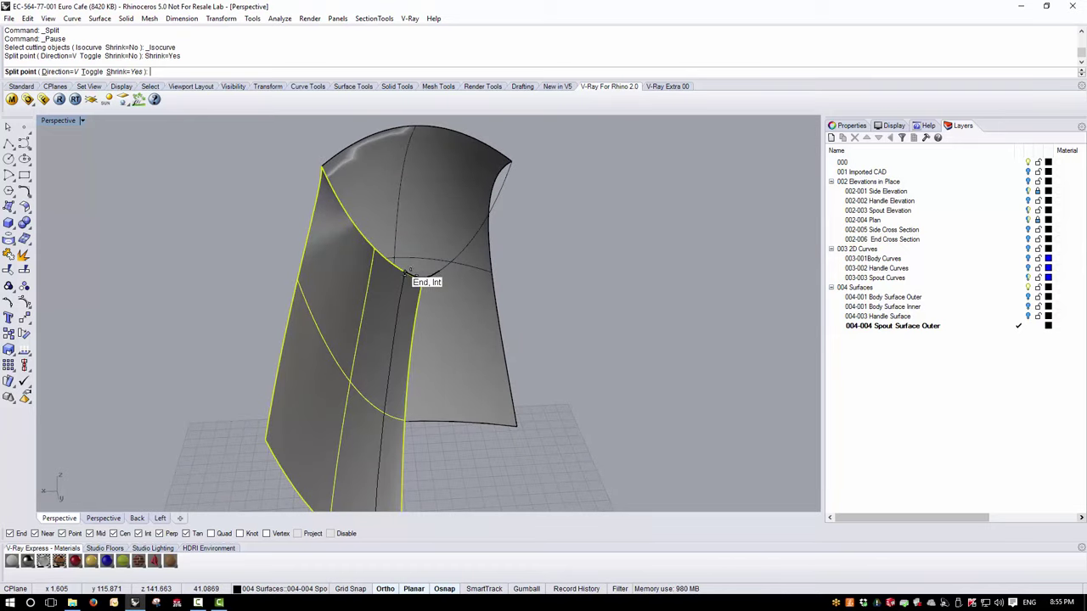
left_click(408, 269)
right_click_drag(628, 241, 444, 413)
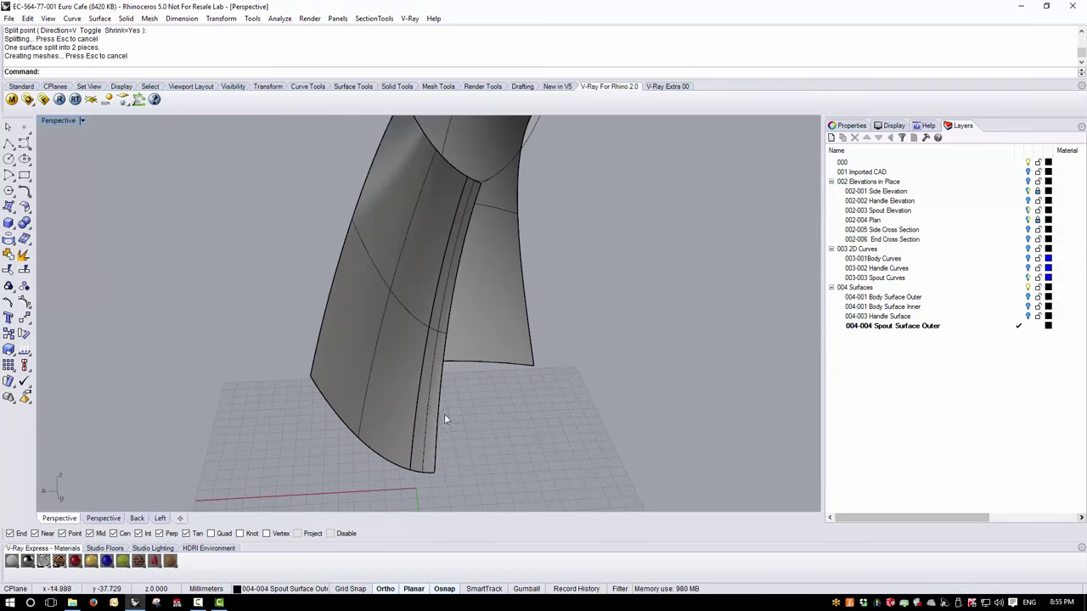
left_click(442, 411)
key("Delete")
Mirror a copy of the trimmed spout side surface across the Y axis, starting the mirror plane at the origin (0).
right_click_drag(465, 378, 507, 411)
left_click(443, 390)
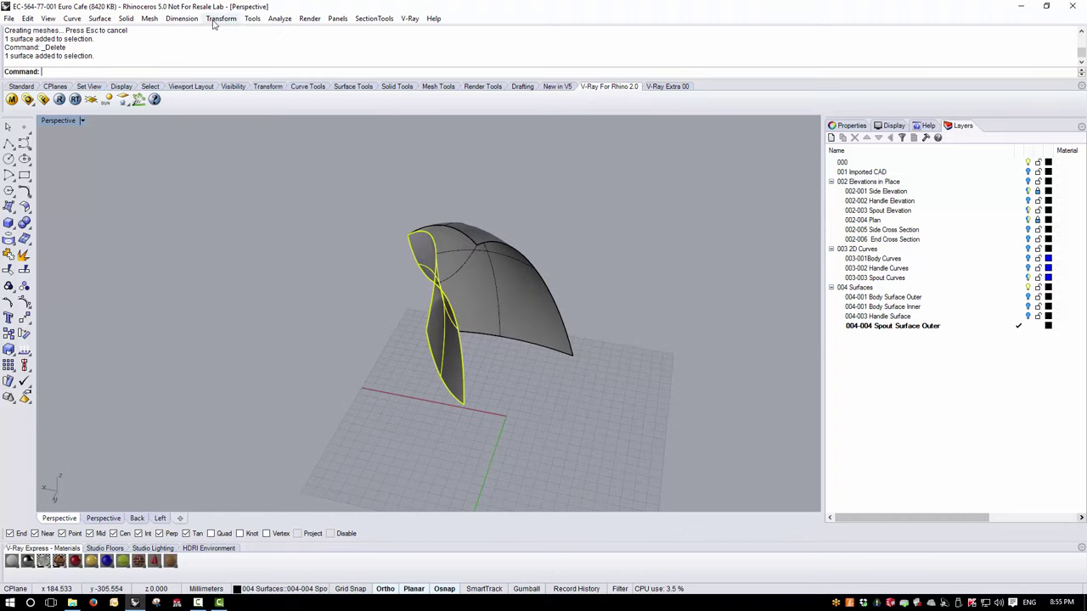
left_click(221, 18)
left_click(231, 106)
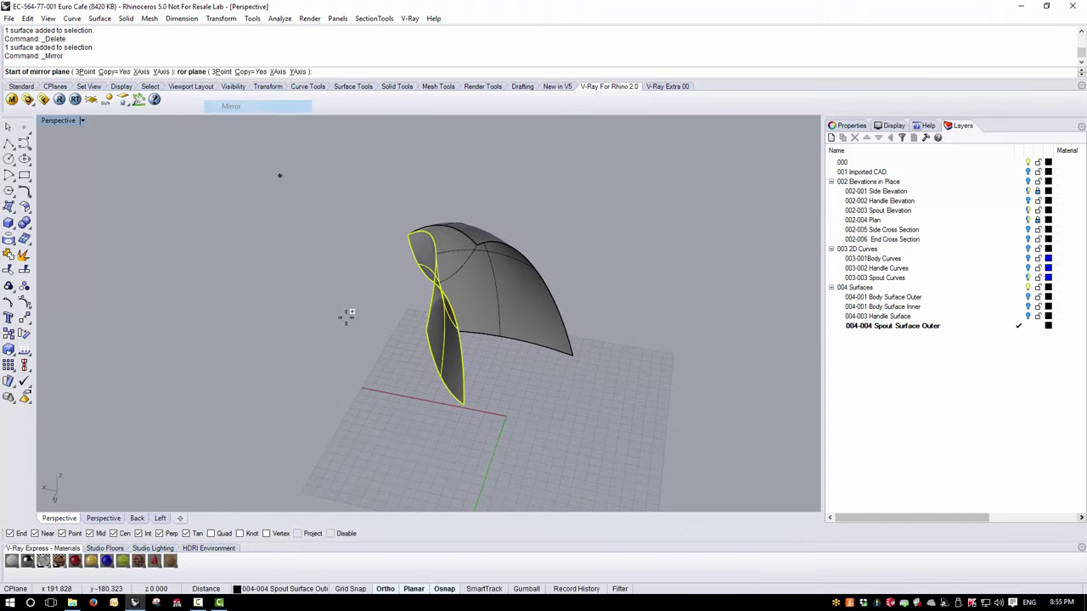
type("0")
key("Return")
left_click(505, 457)
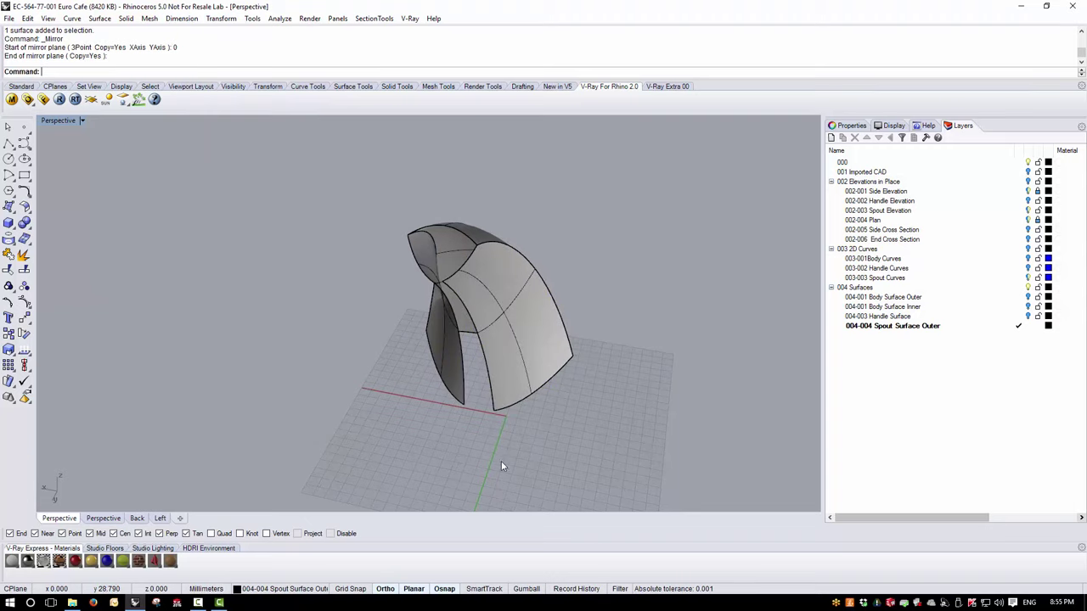
Set up a surface blend between the facing front edges of the two spout side surfaces.
right_click_drag(660, 450, 463, 261)
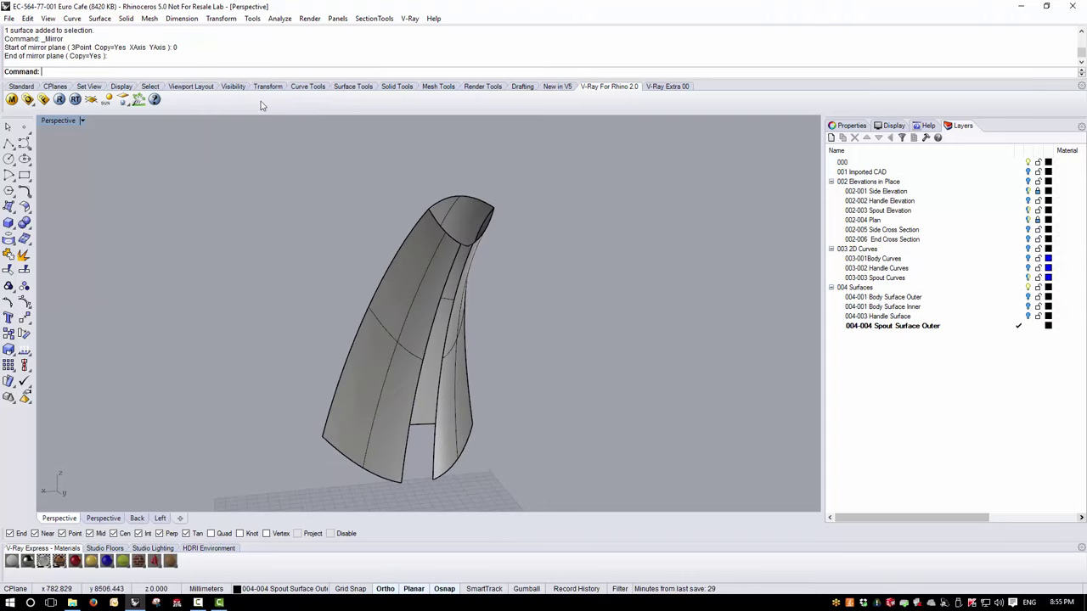
left_click(100, 17)
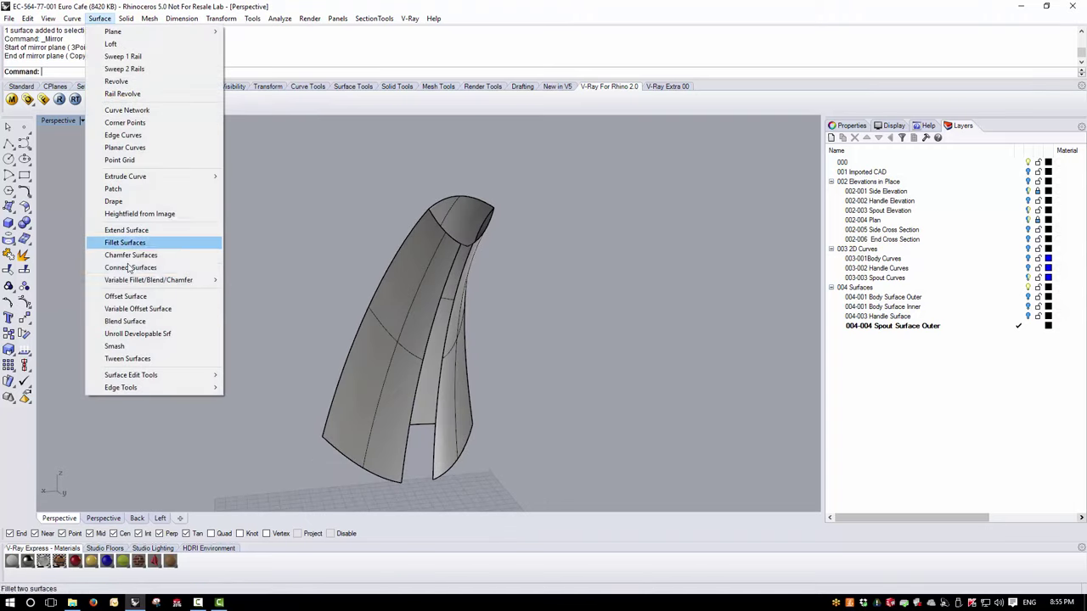
left_click(127, 322)
left_click(403, 481)
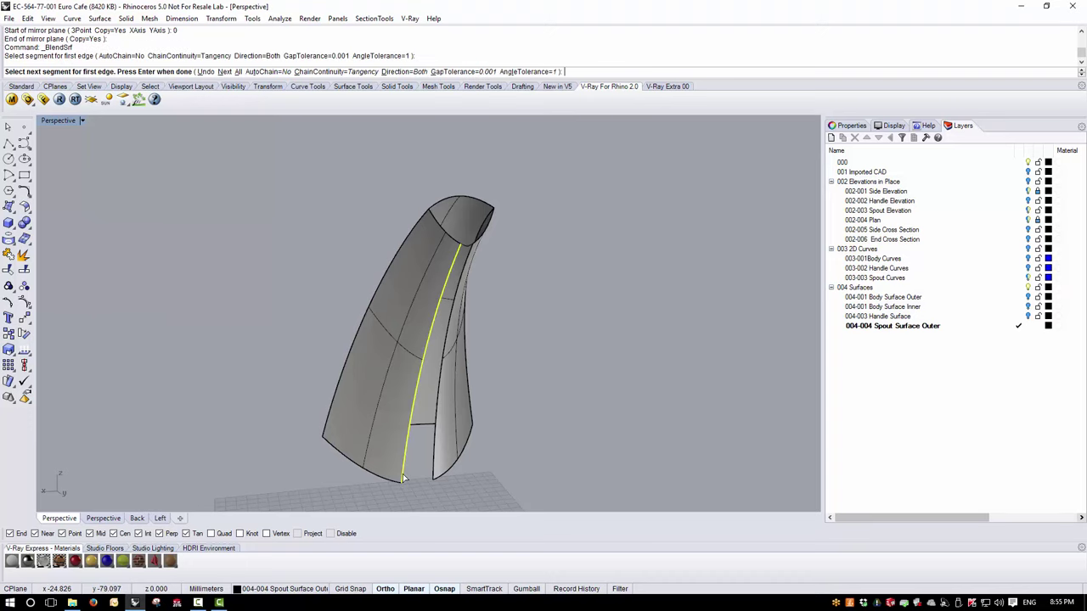
left_click(434, 478)
key("Return")
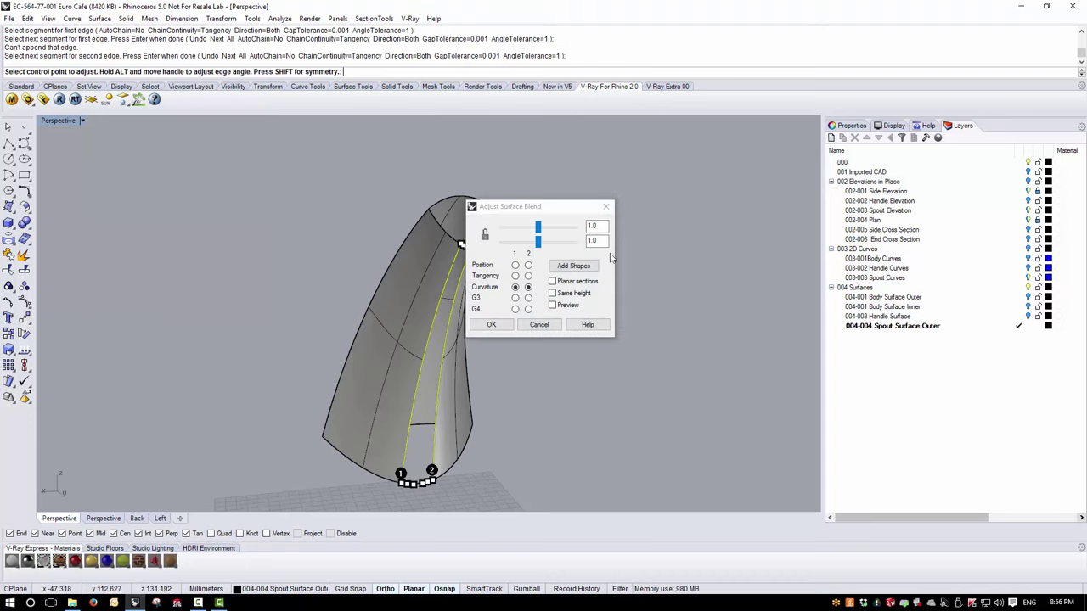
Preview the blend, link both bulge values, set them to 1.117, and create the blend surface with curvature continuity on both edges.
left_click(553, 305)
right_click_drag(552, 305, 293, 368)
left_click(484, 234)
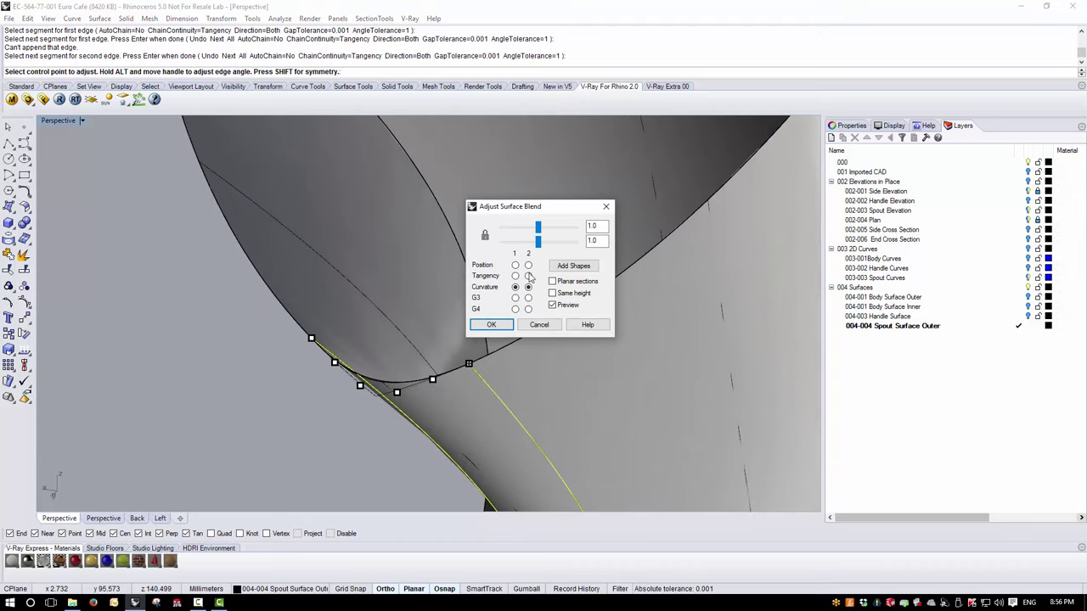
left_click_drag(539, 245, 542, 246)
left_click(505, 328)
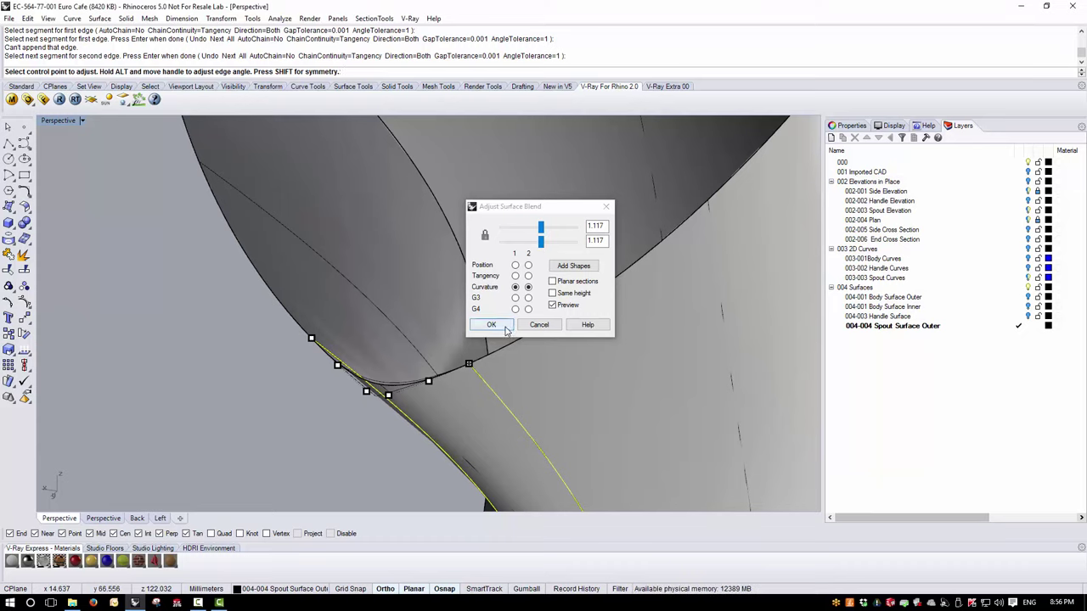
right_click_drag(459, 314, 321, 259)
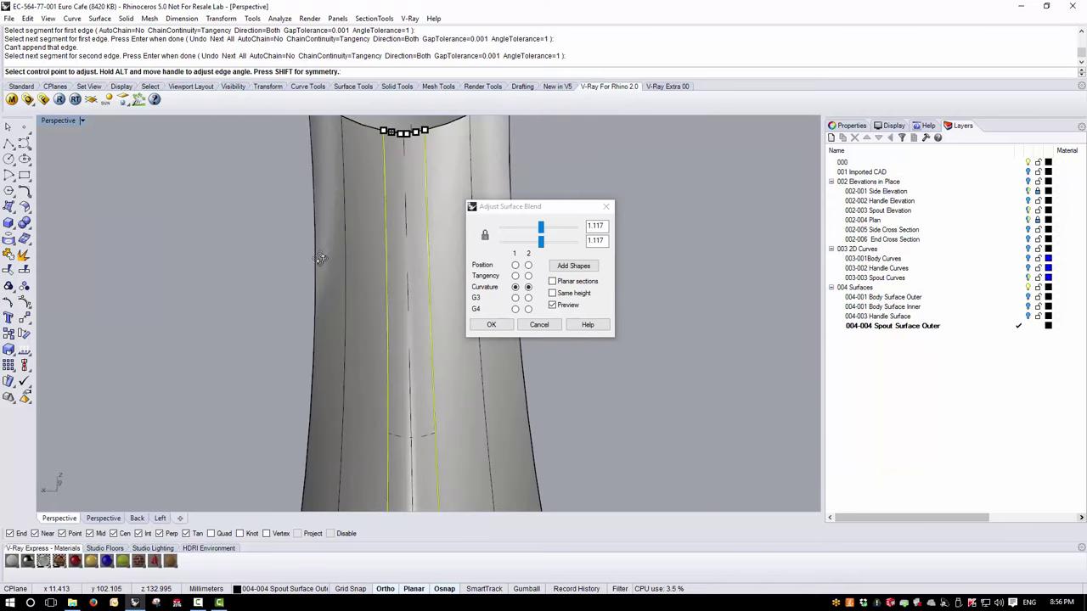
left_click(493, 323)
Examine the smoothness of all four spout surfaces with an environment map analysis.
right_click_drag(495, 321, 505, 358)
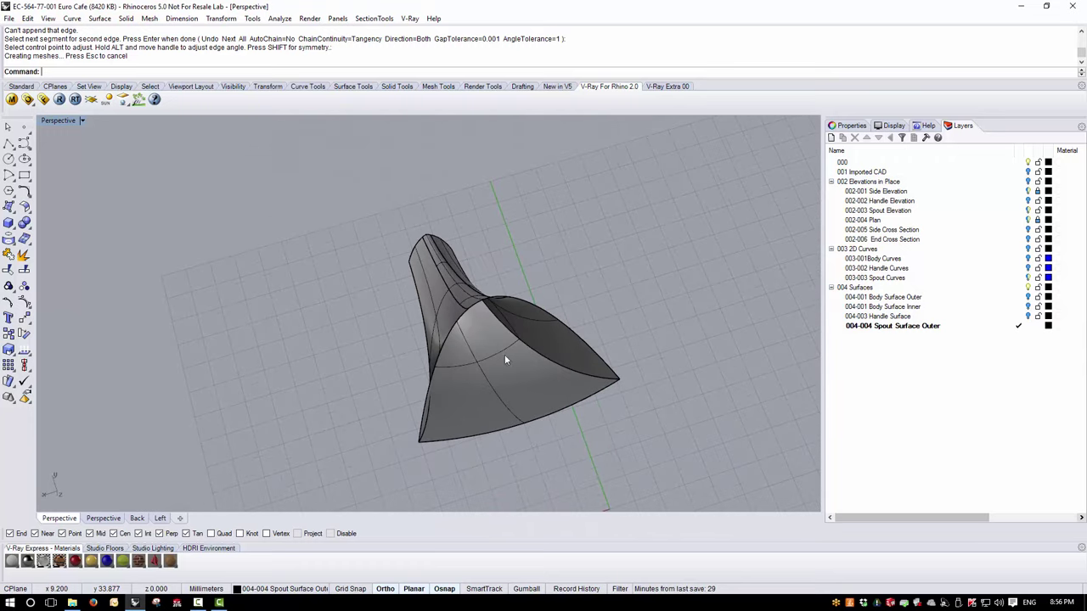
scroll(505, 360, "up", 5)
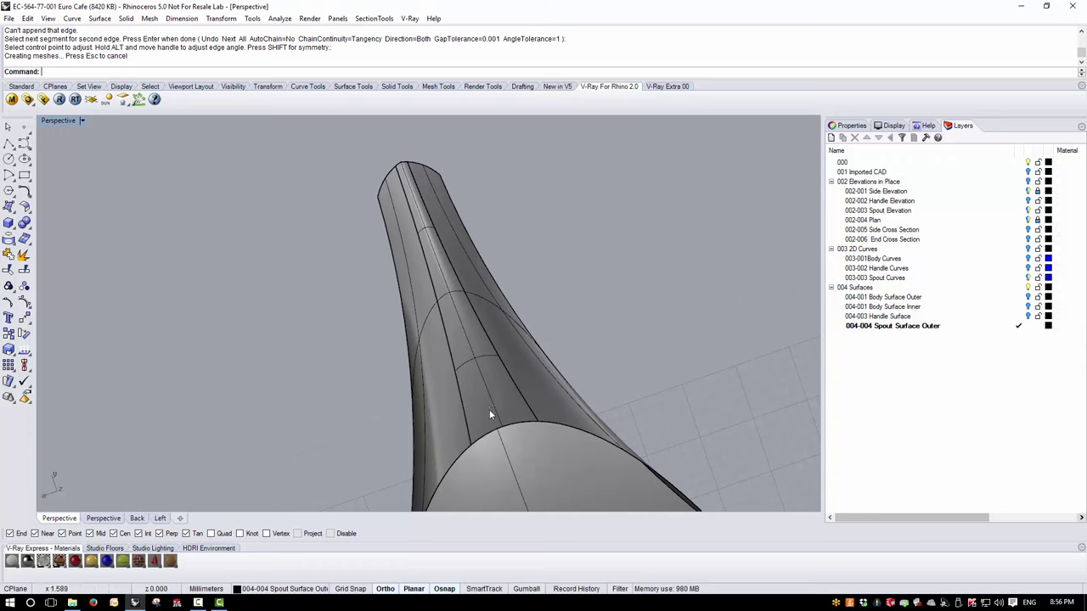
right_click_drag(489, 409, 475, 360)
left_click(457, 335)
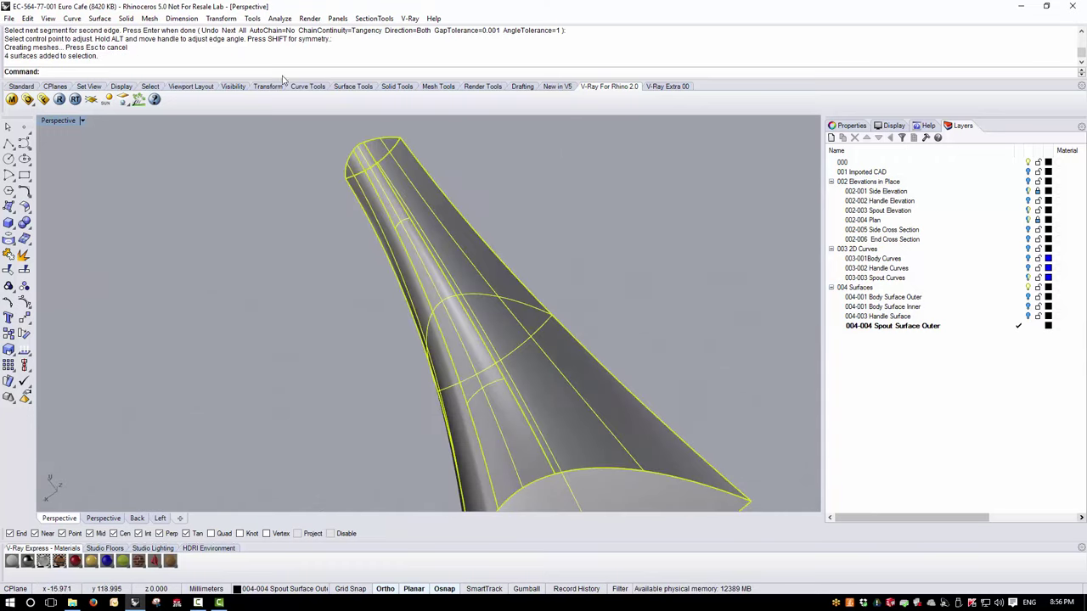
left_click(279, 18)
mouse_move(301, 60)
left_click(406, 81)
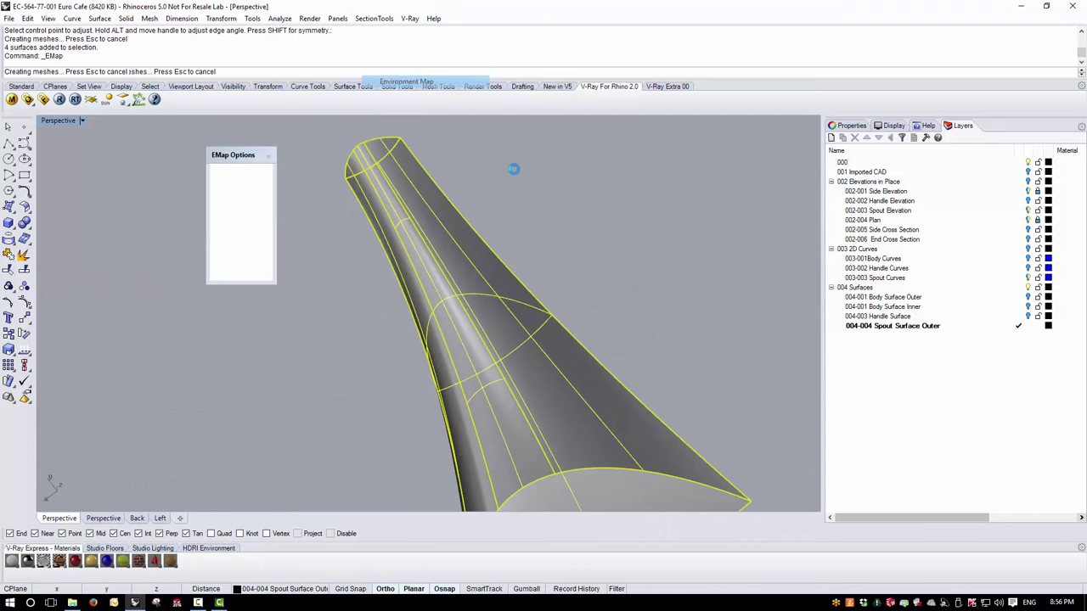
right_click_drag(511, 168, 411, 345)
key("Escape")
Join the two spout side surfaces and the front blend surface into one polysurface.
scroll(393, 351, "up", 5)
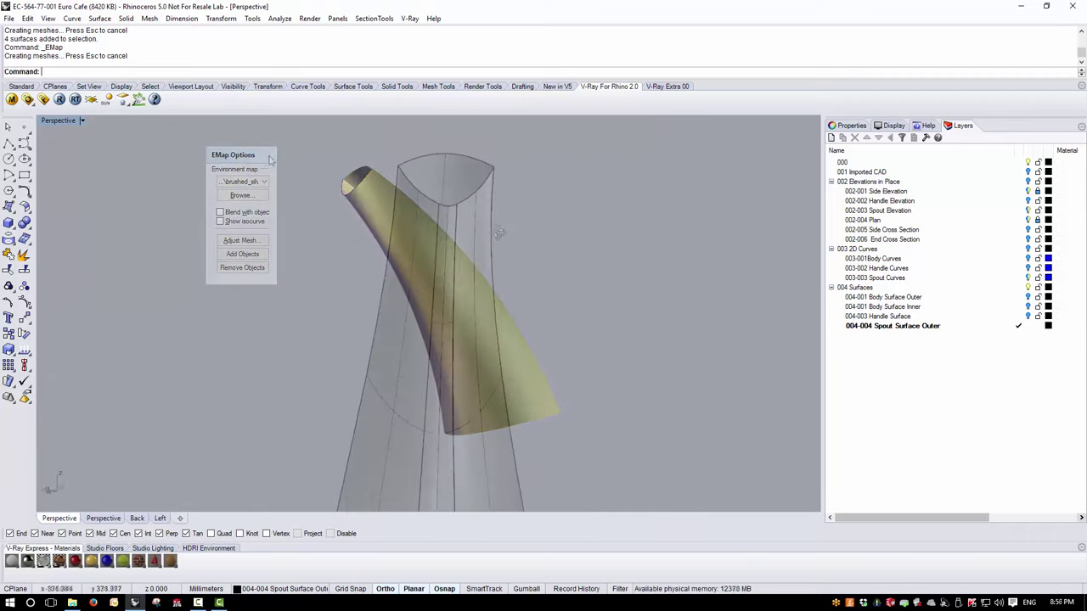
left_click(440, 222)
left_click(404, 241, "shift")
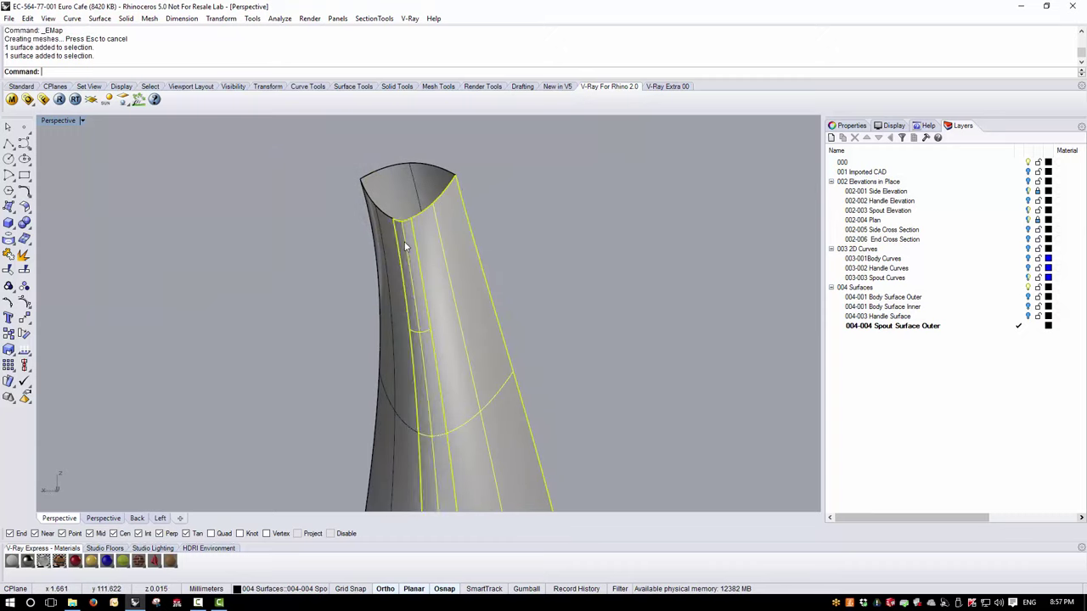
left_click(383, 227, "shift")
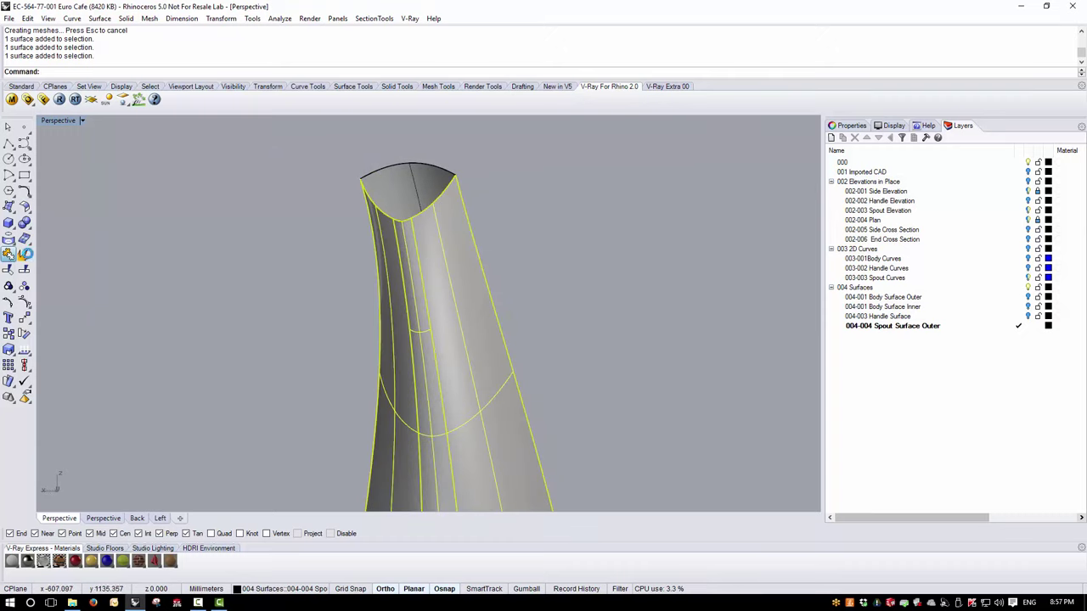
left_click(9, 255)
right_click_drag(180, 233, 449, 277)
left_click(450, 277)
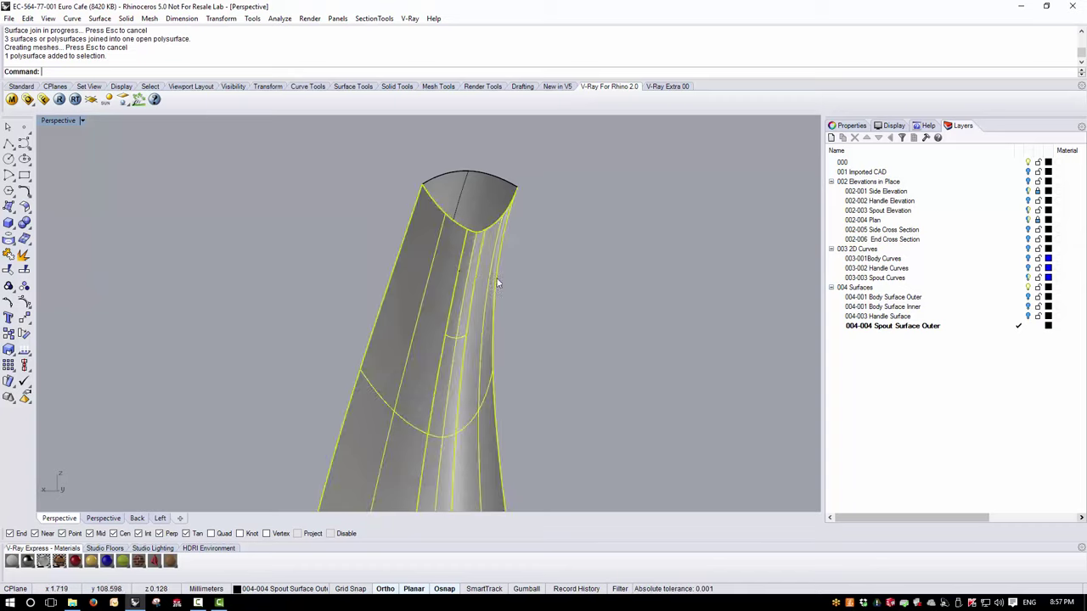
scroll(514, 303, "down", 3)
right_click_drag(515, 303, 465, 366)
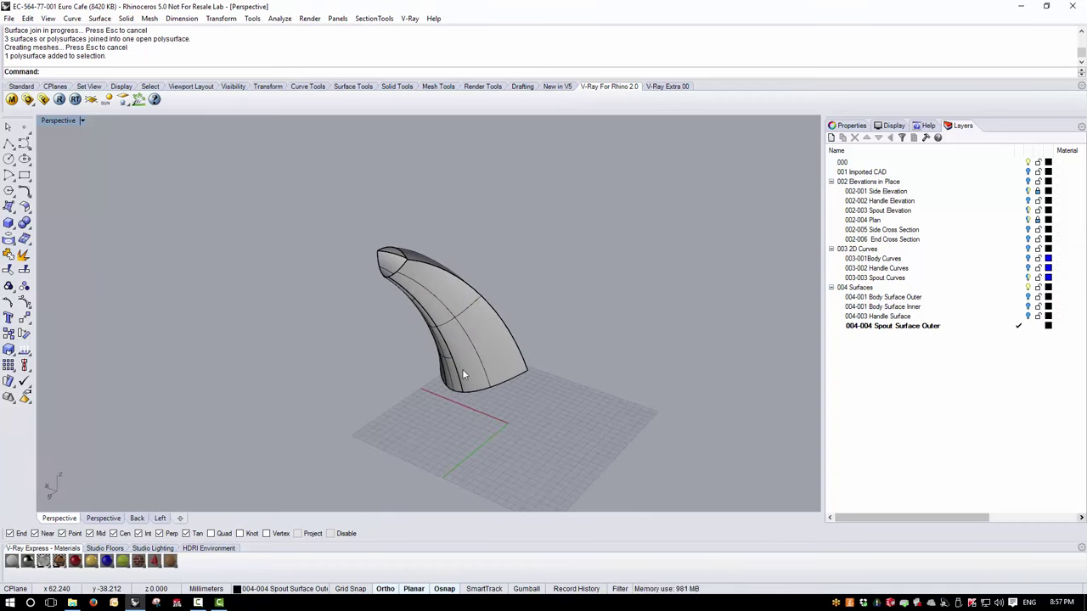
Create a layer named 004-005 Spout Surface Inner under 004 Surfaces and make it current.
left_click(908, 327)
left_click(831, 137)
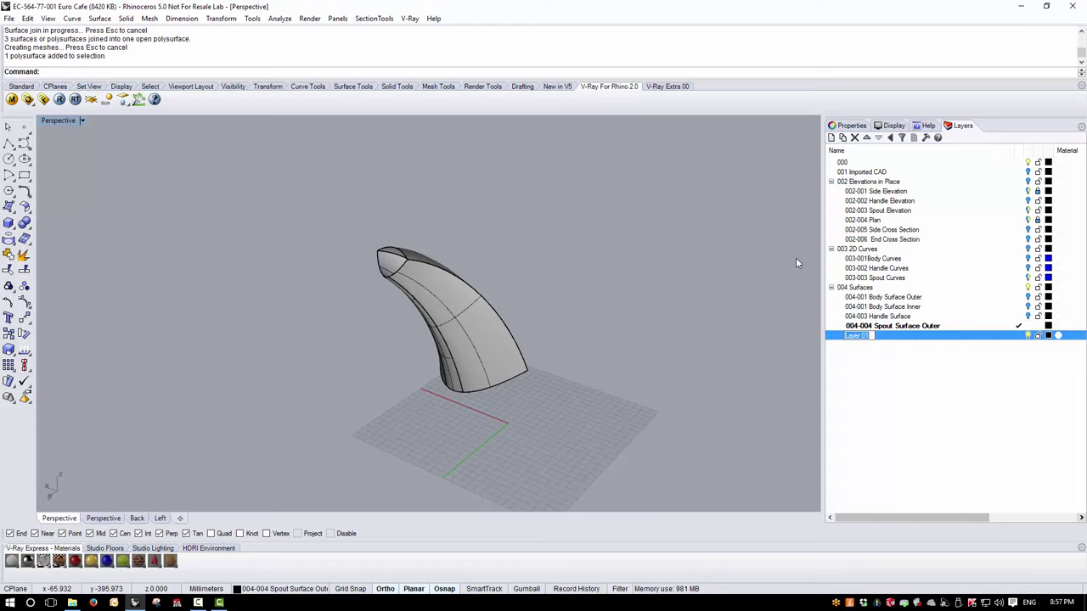
type("004")
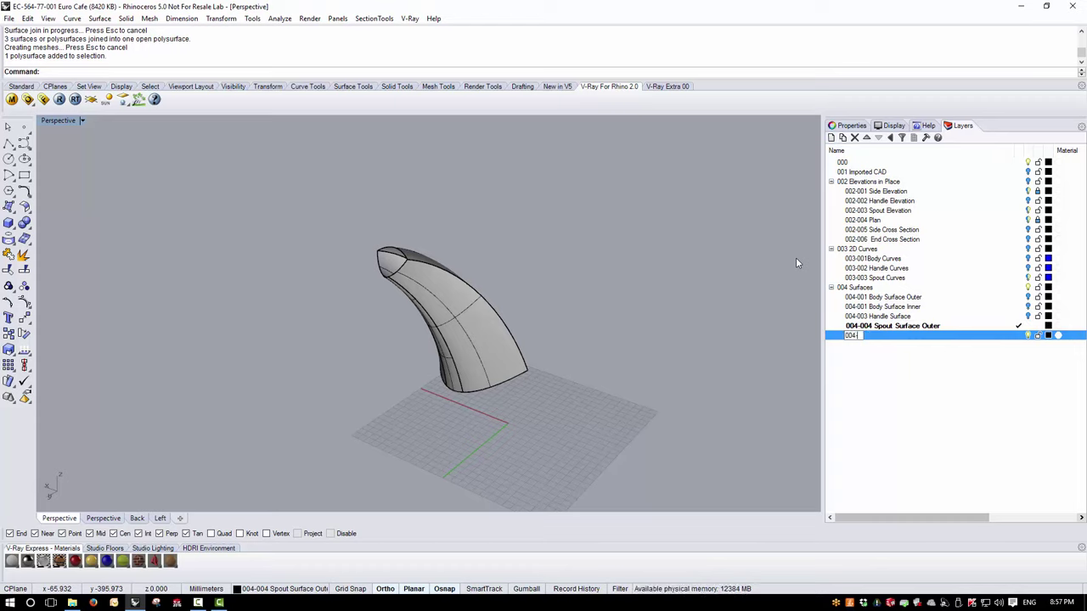
type("-00")
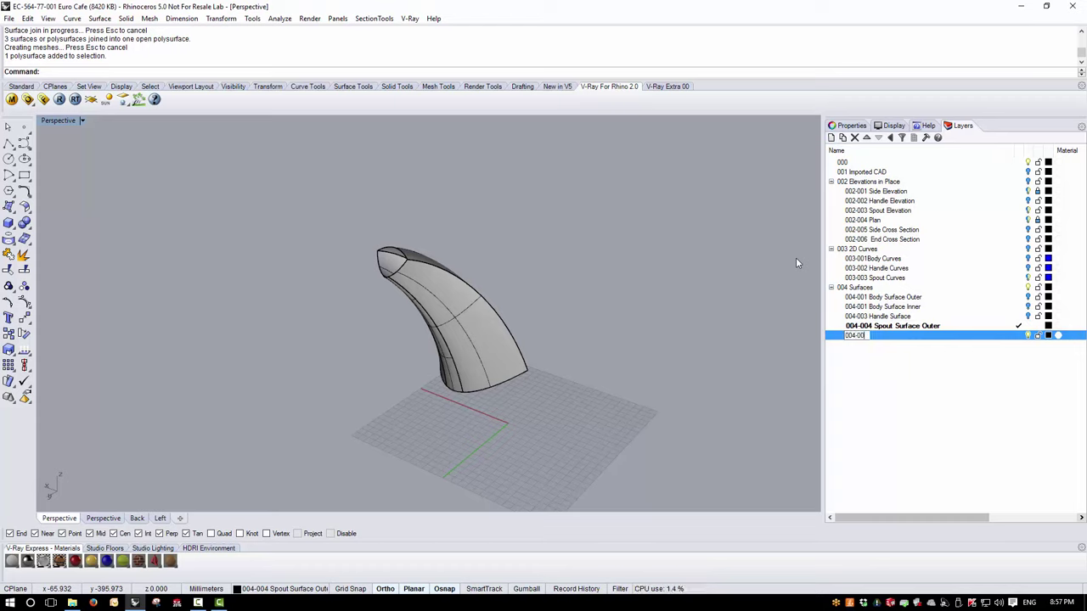
type("5 Spout S")
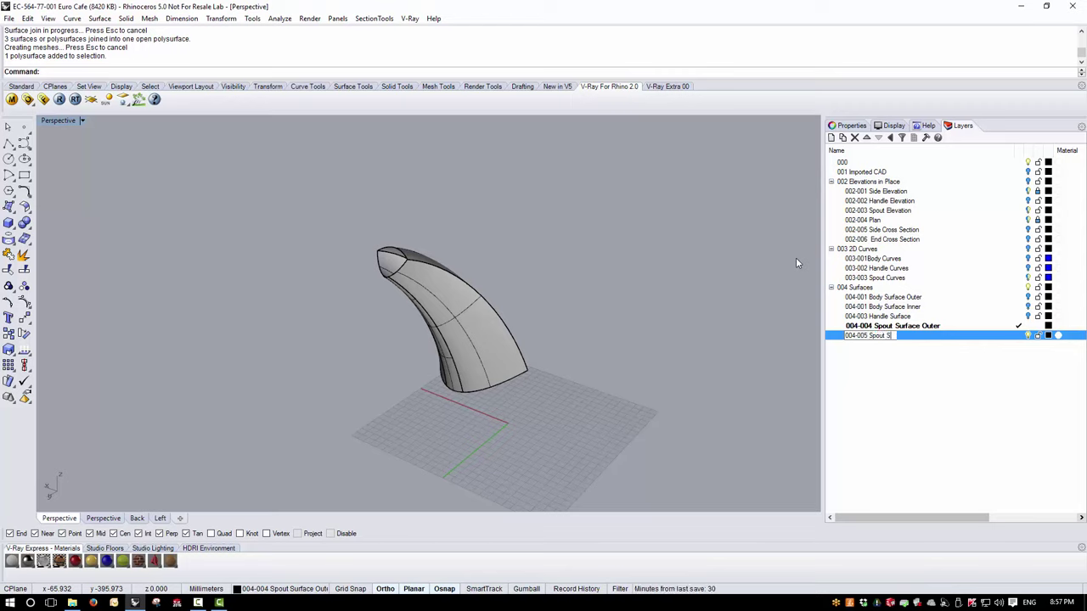
type("urface Inner")
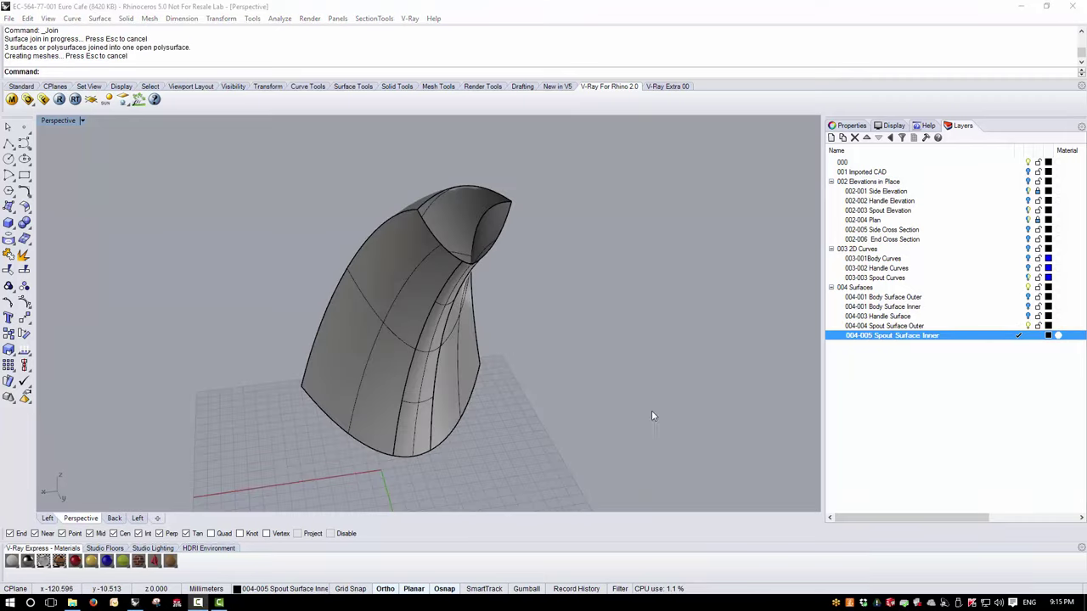
Try to offset the joined outer spout polysurface inward by 2.5 mm with sharp corners and no solid.
right_click_drag(651, 410, 426, 267)
left_click(375, 249)
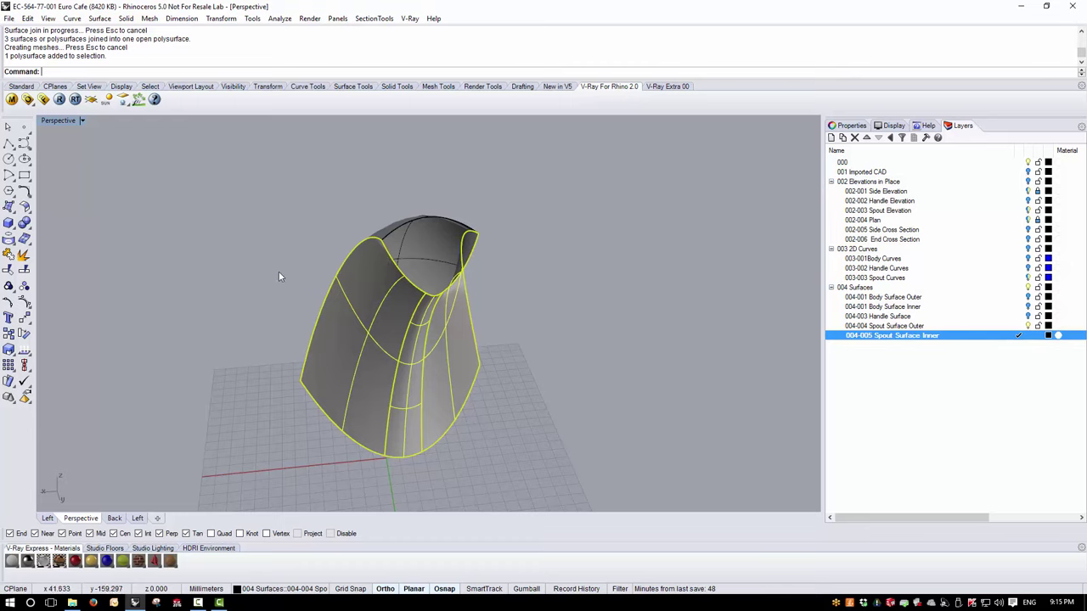
key("Escape")
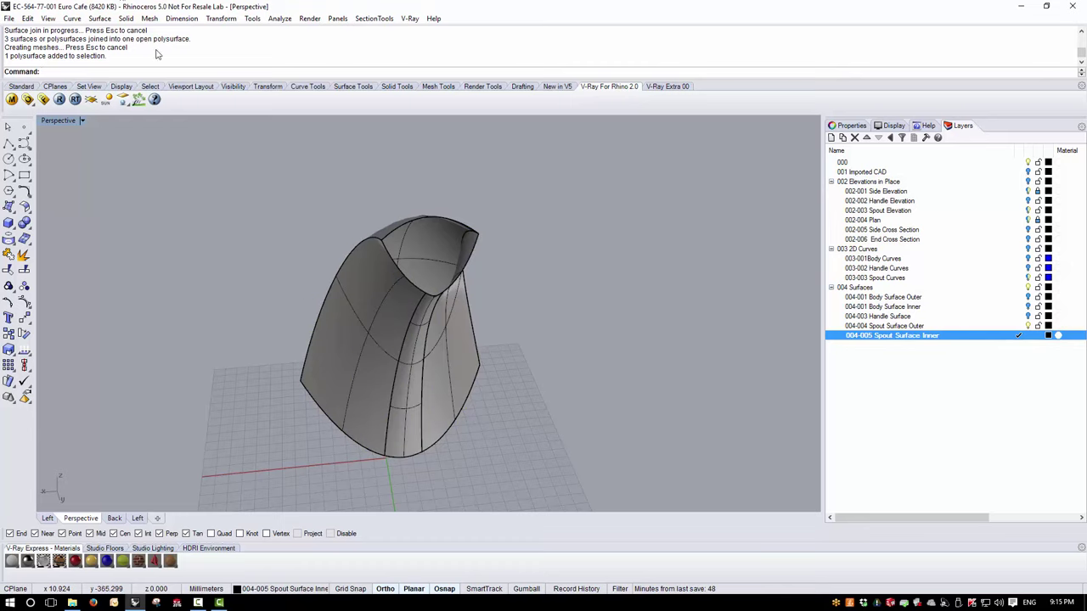
left_click(100, 17)
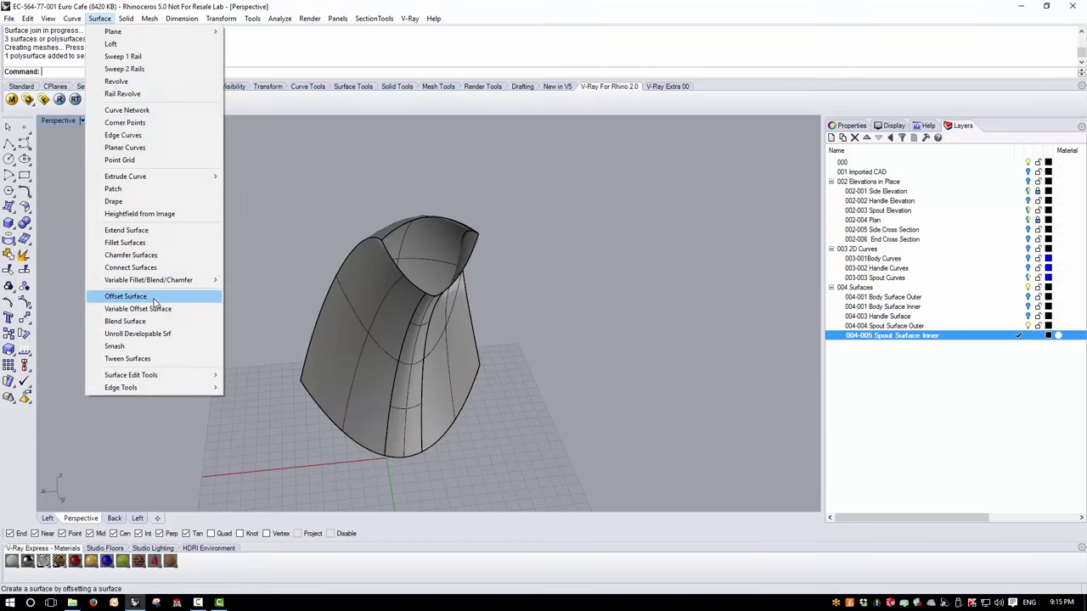
left_click(125, 296)
left_click(406, 298)
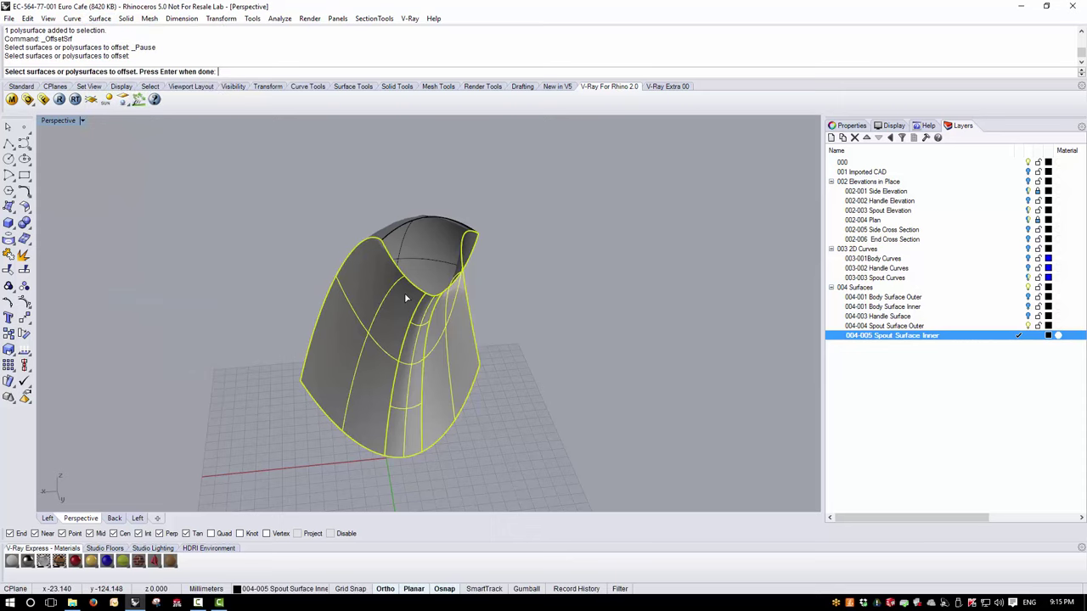
right_click_drag(406, 298, 458, 331)
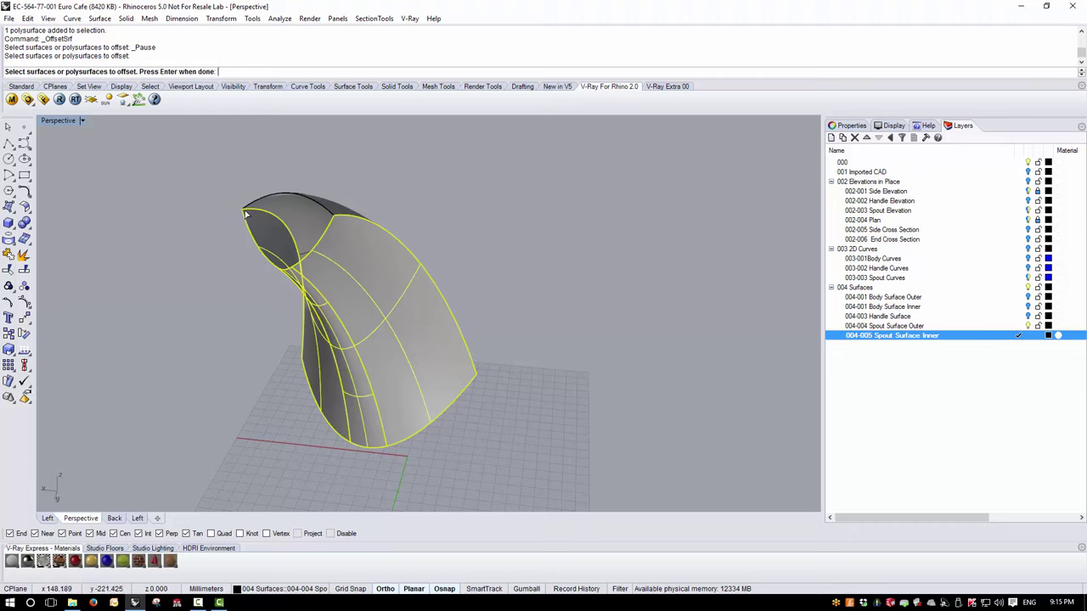
right_click_drag(277, 282, 413, 331)
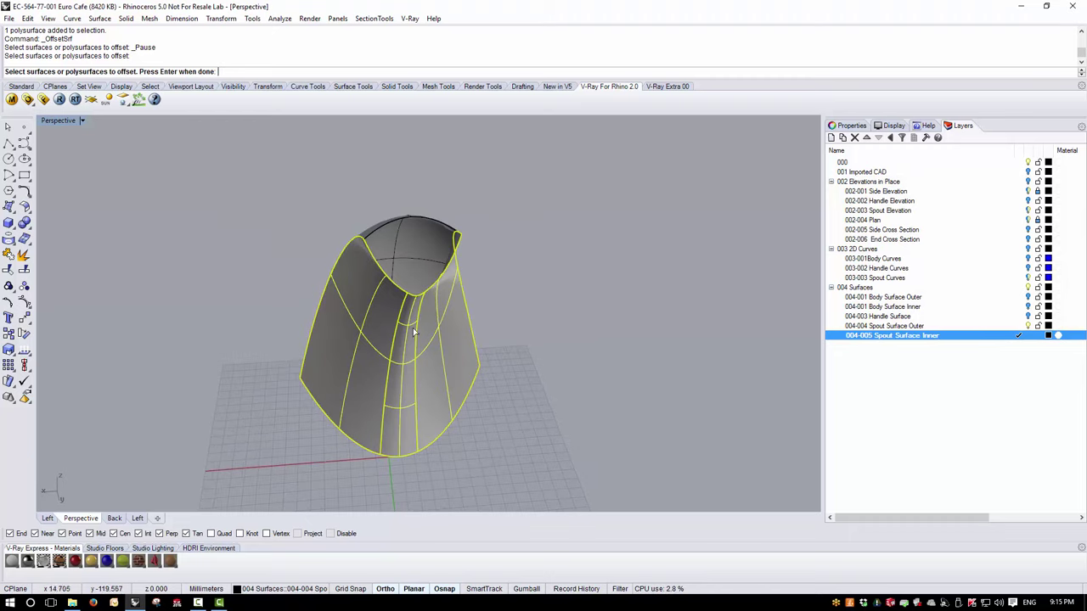
scroll(396, 300, "up", 5)
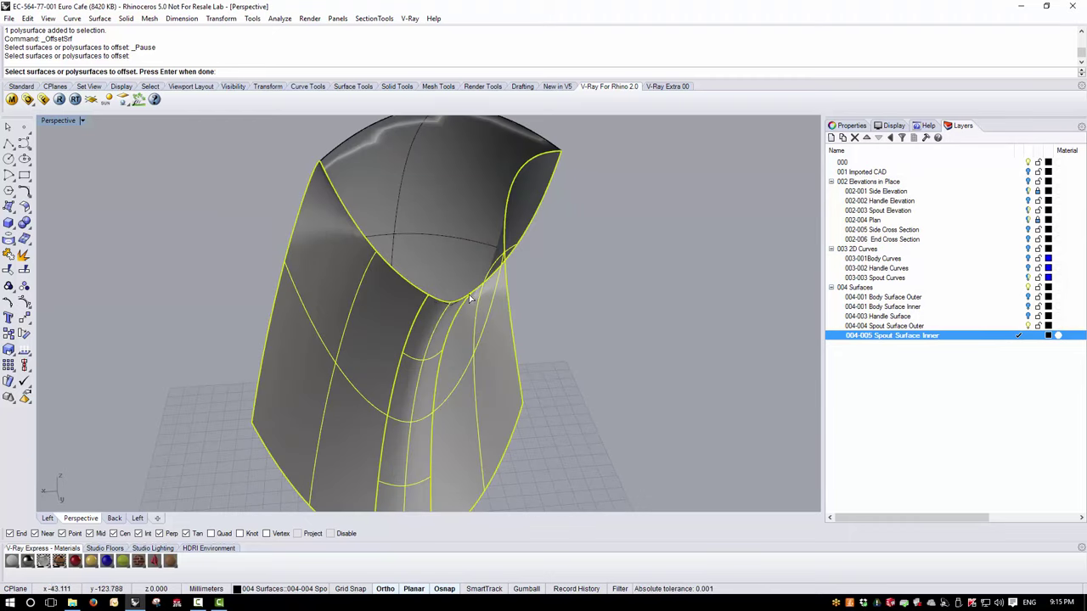
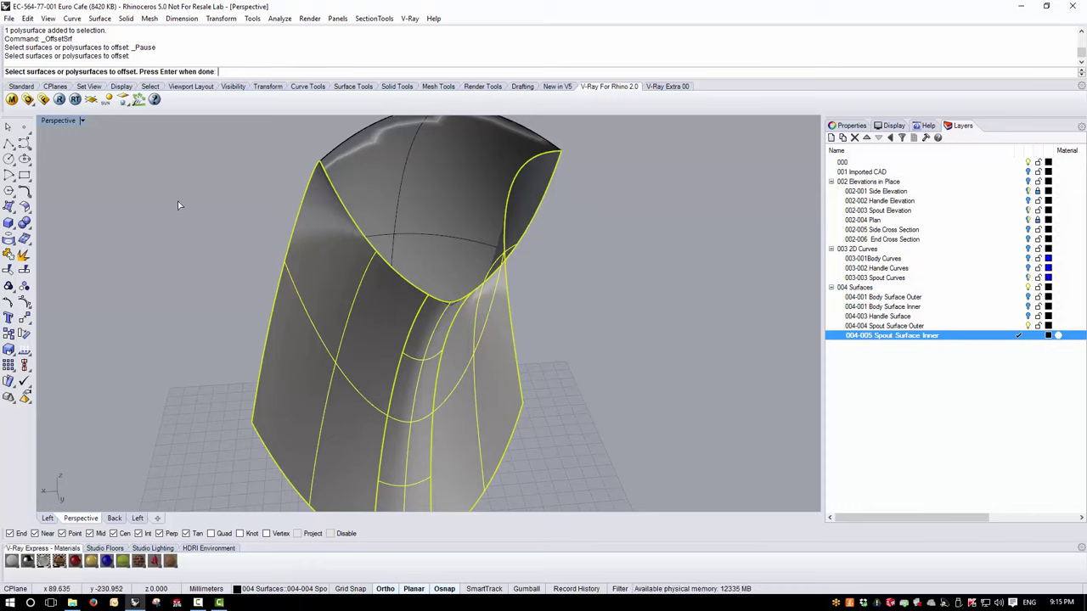
key("Return")
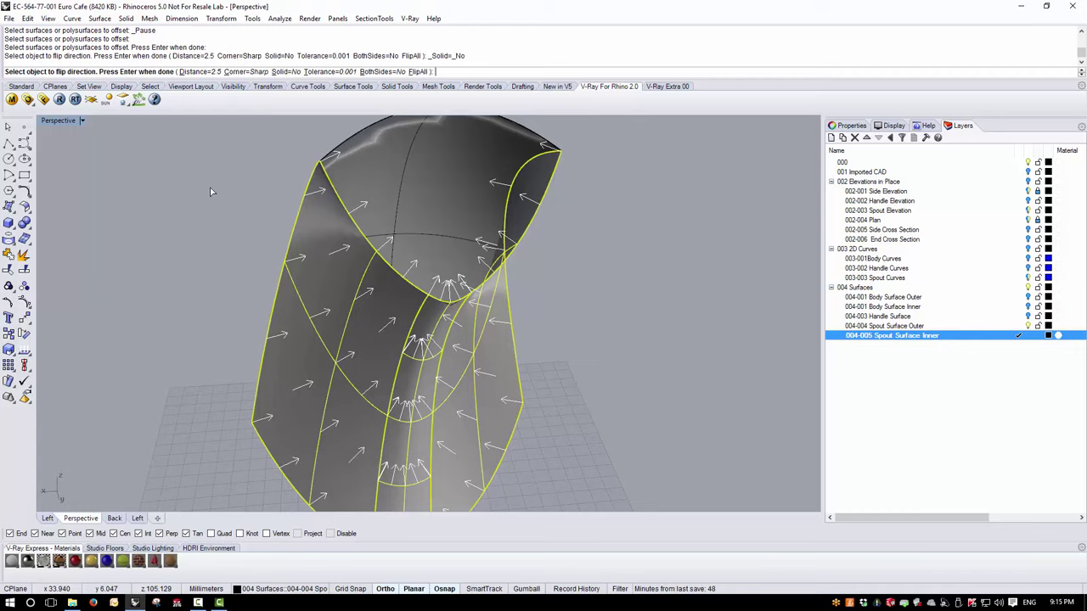
key("Return")
Inspect the front edge of the offset polysurface and delete the offset.
right_click_drag(344, 277, 344, 286)
scroll(348, 288, "up", 5)
scroll(373, 278, "down", 3)
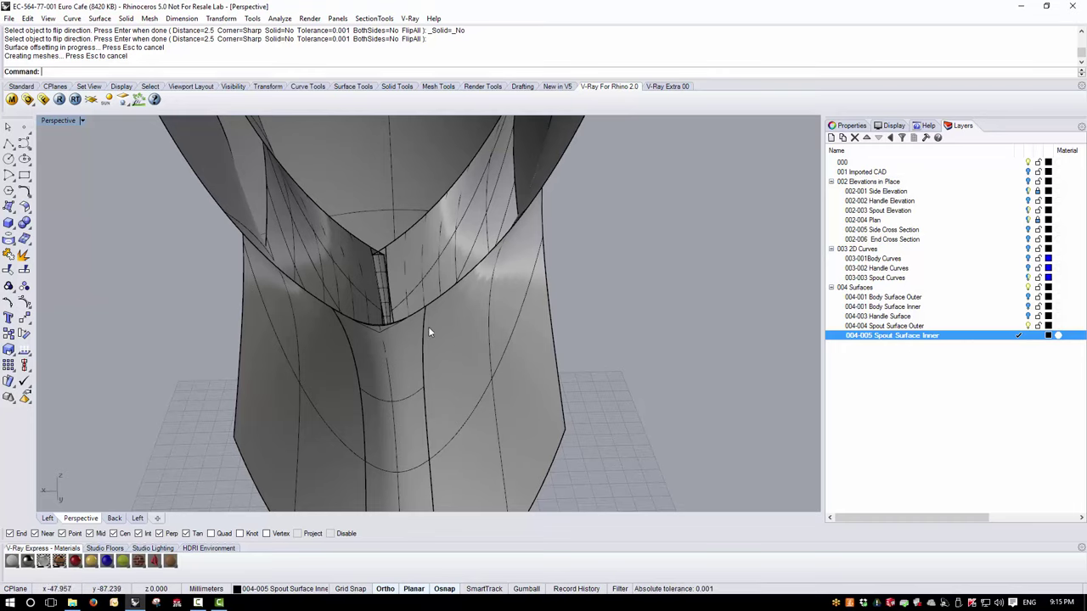
left_click(421, 269)
key("Delete")
Explode the outer spout polysurface into its separate side and front blend surfaces.
right_click_drag(420, 269, 383, 262)
left_click(383, 262)
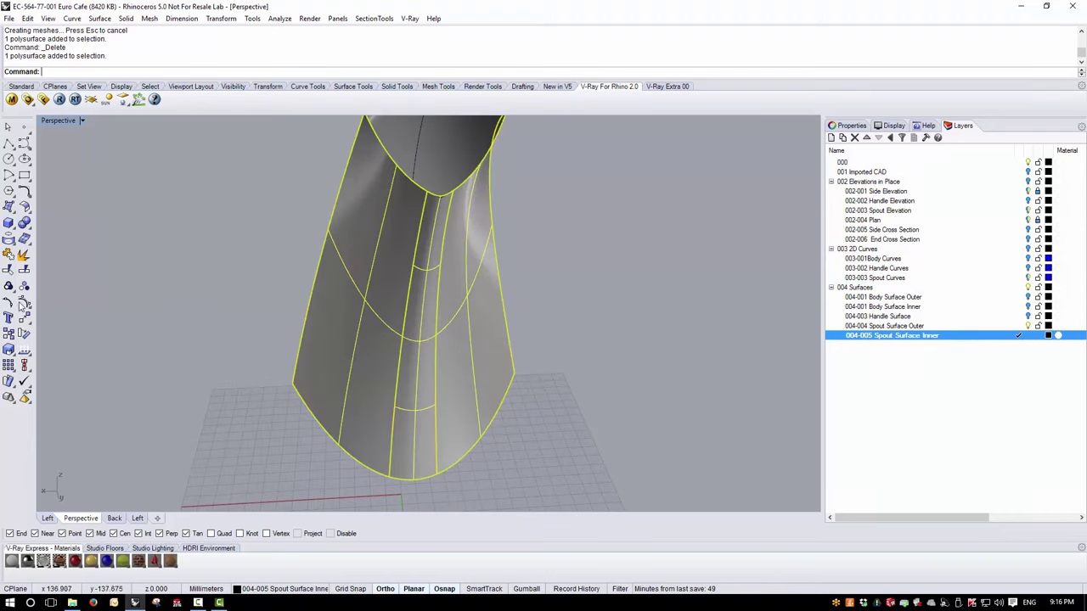
left_click(23, 259)
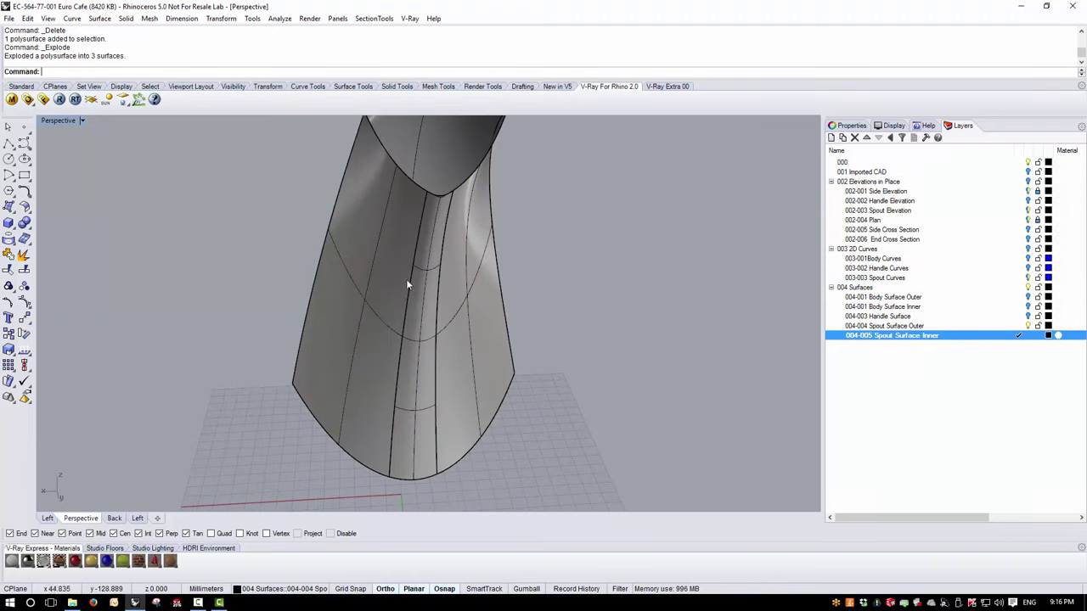
Offset each of the two outer spout side surfaces inward by 2.5 mm as open surfaces.
left_click(402, 198)
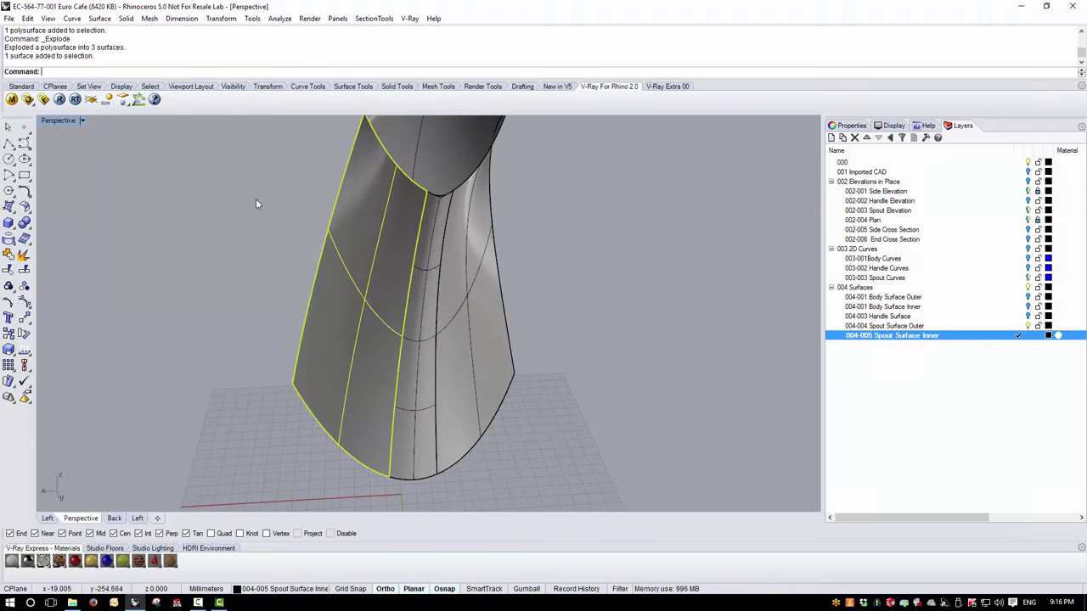
left_click(99, 18)
left_click(146, 297)
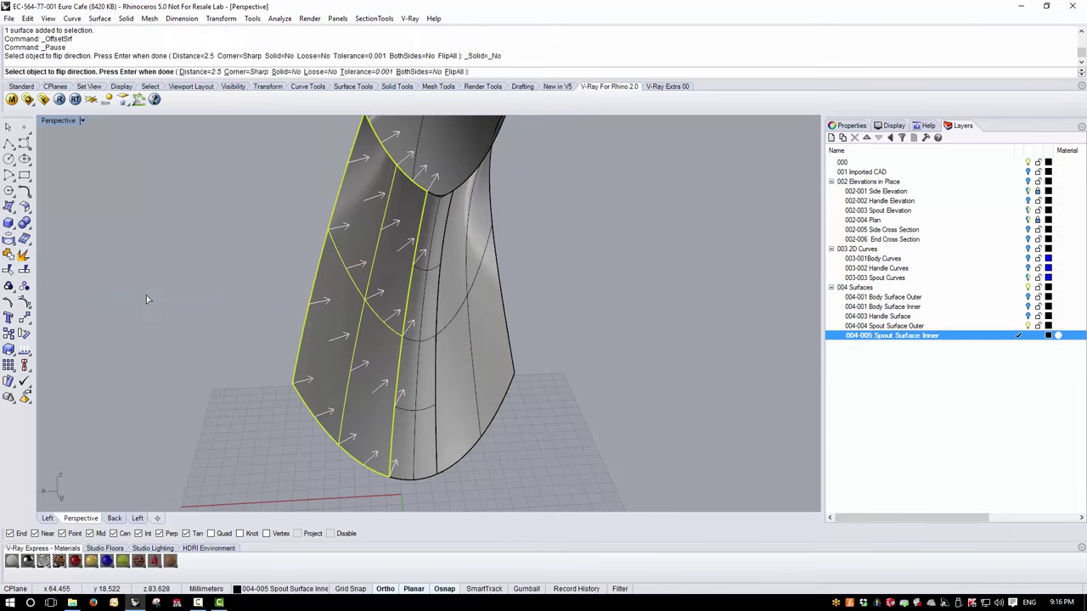
key("Return")
left_click(493, 228)
key("Return")
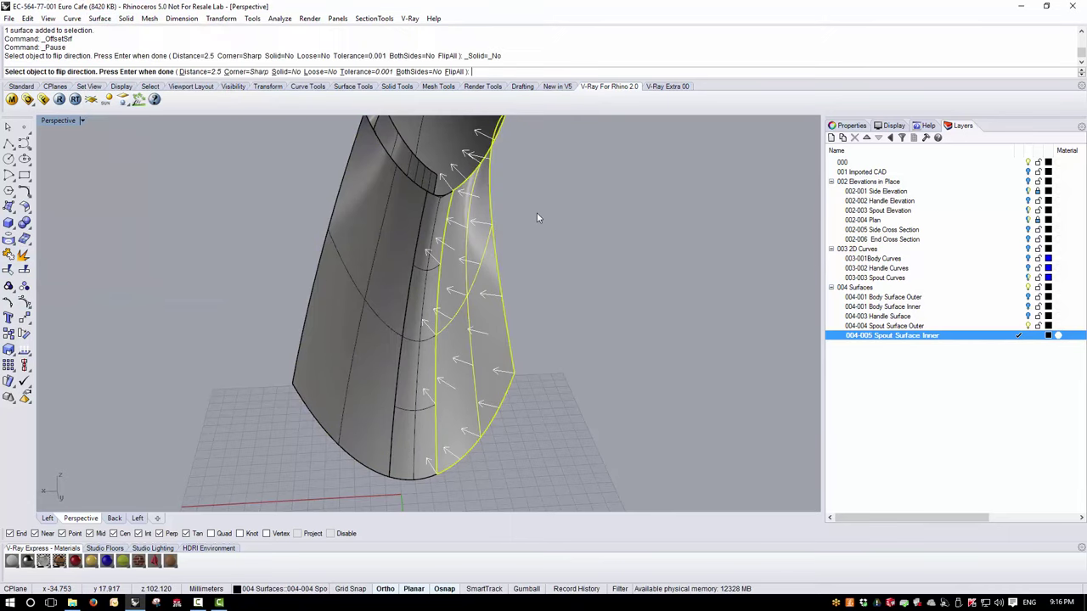
key("Return")
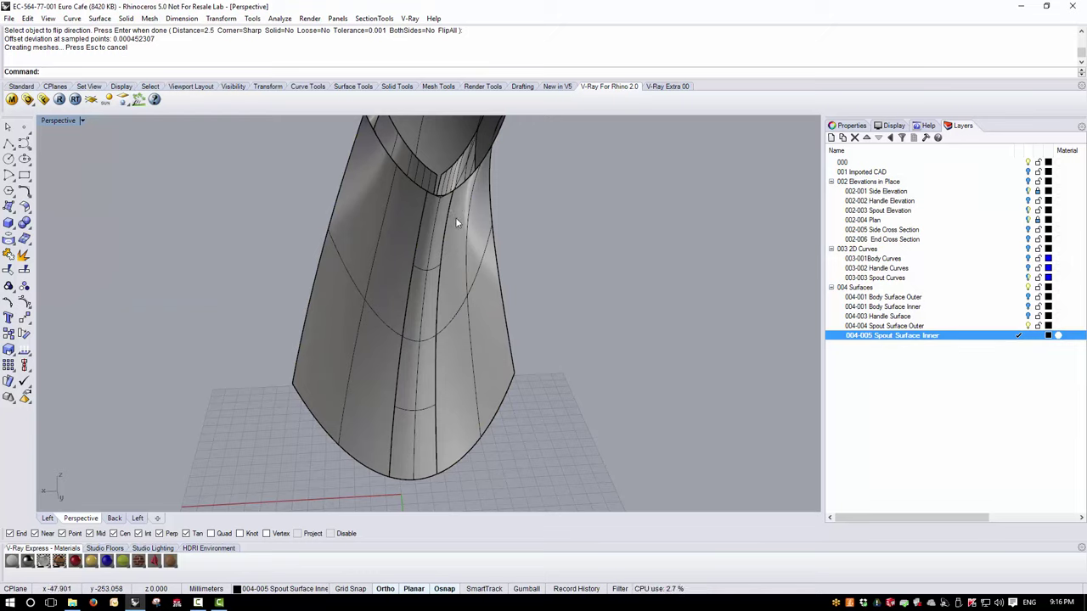
Hide the two outer side surfaces and the front blend surface to expose the inner offsets.
left_click(445, 223)
left_click(416, 226, "shift")
left_click(398, 227, "shift")
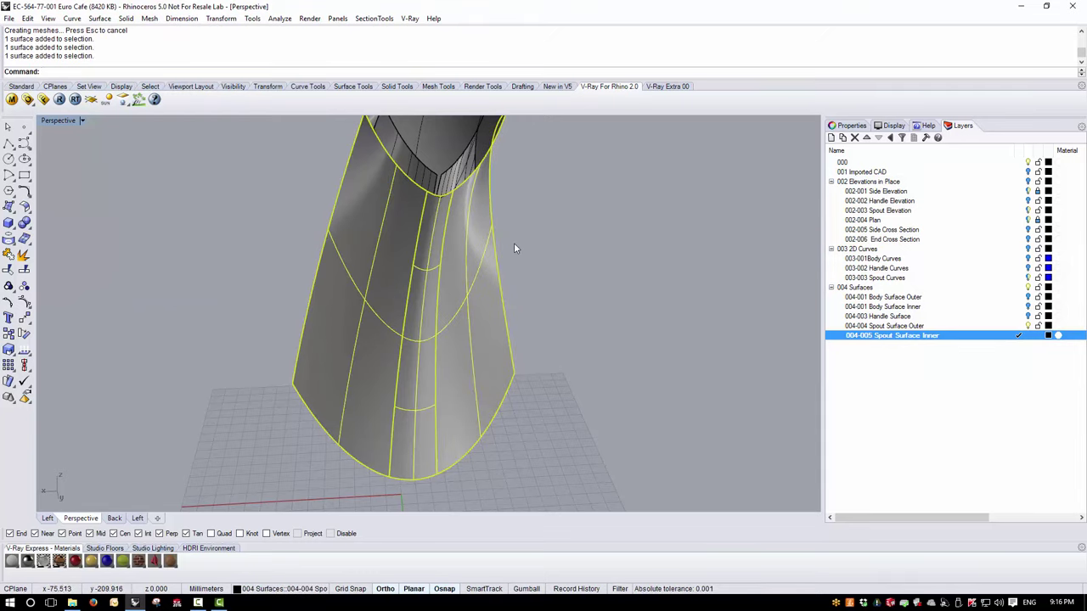
key("ctrl+h")
right_click_drag(430, 210, 428, 213)
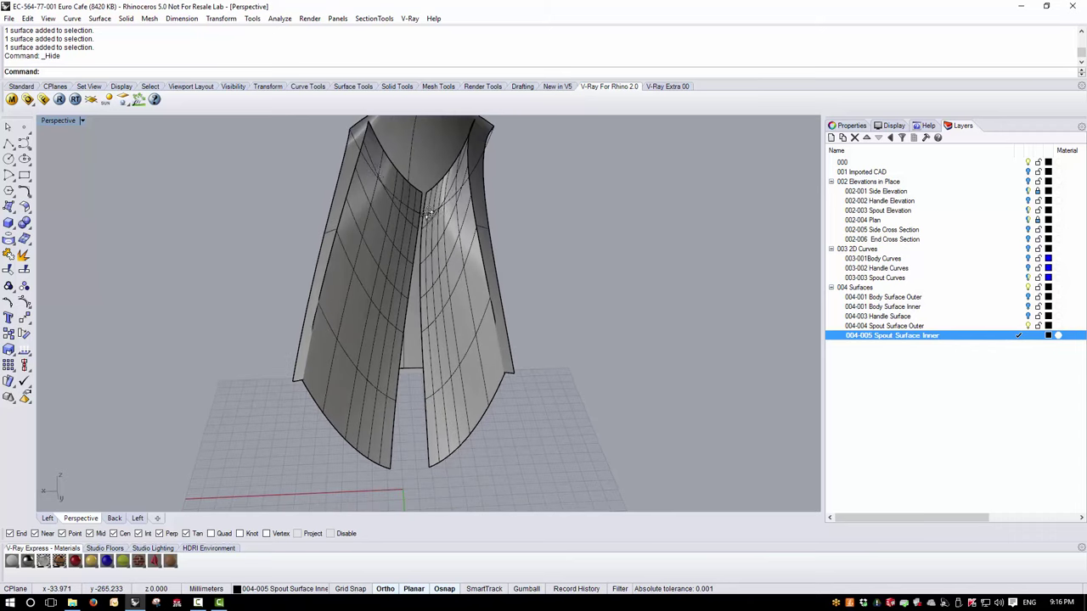
Create a blend surface between the front edges of the two inner side surfaces.
left_click(99, 18)
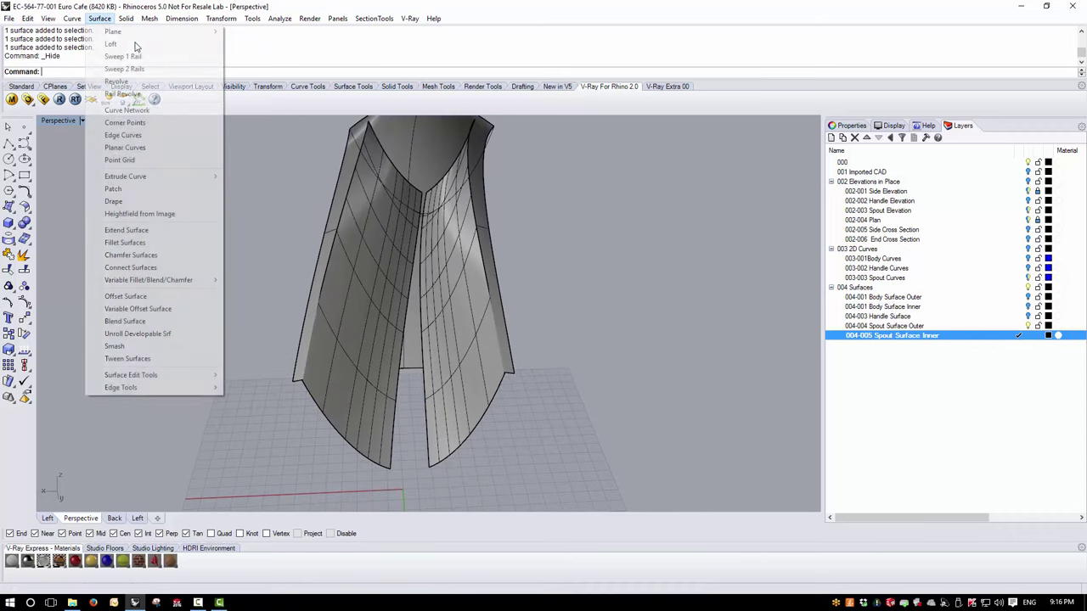
left_click(144, 323)
left_click(392, 456)
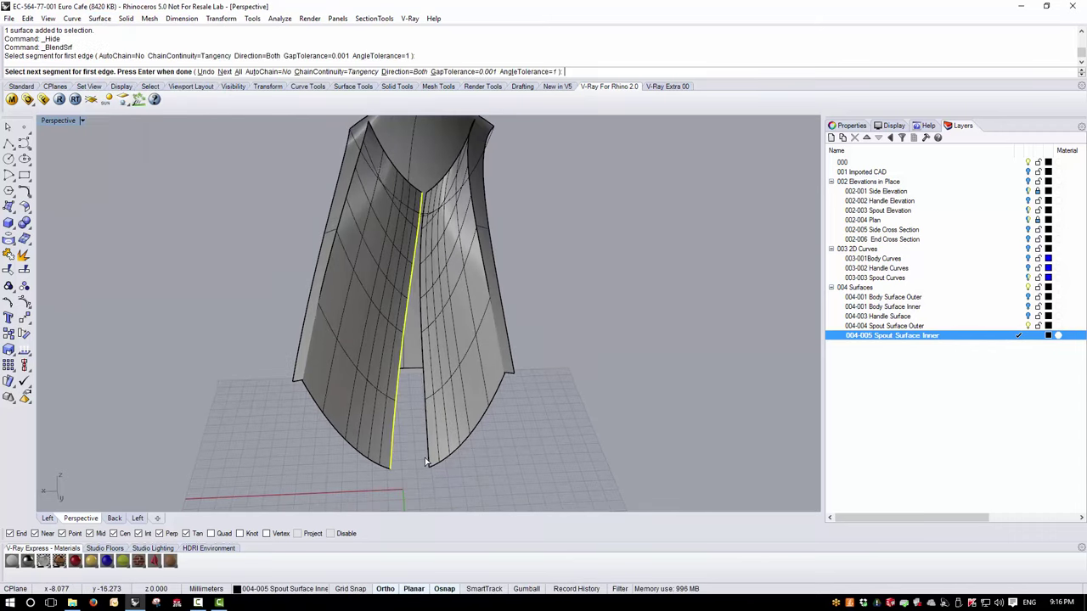
key("Return")
left_click(427, 463)
key("Return")
key("Return")
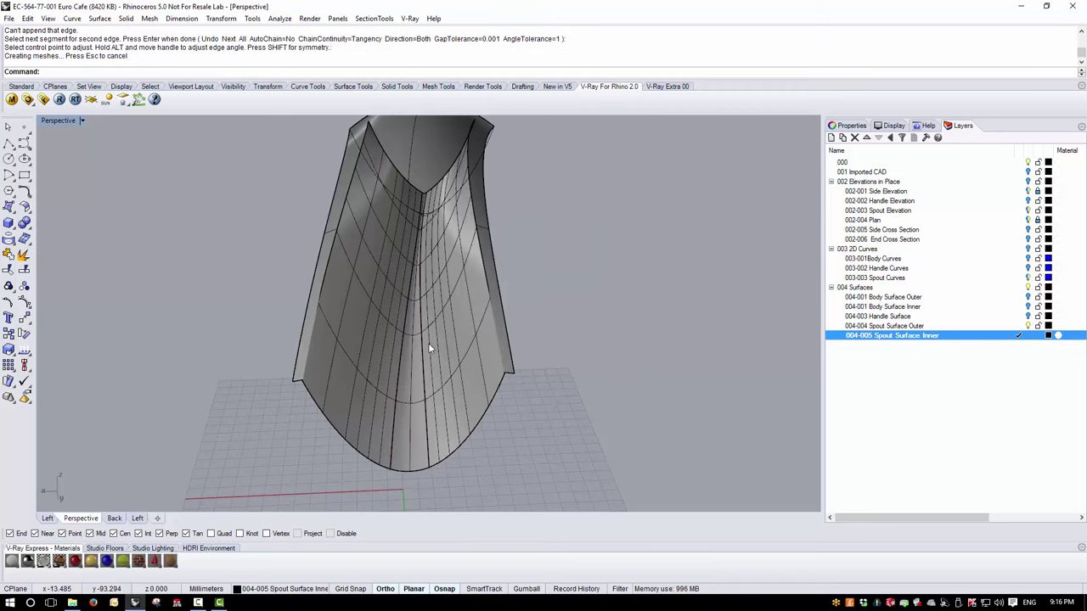
Join the two inner side surfaces and their front blend into one polysurface.
left_click(428, 350)
left_click(412, 363, "shift")
left_click(395, 370, "shift")
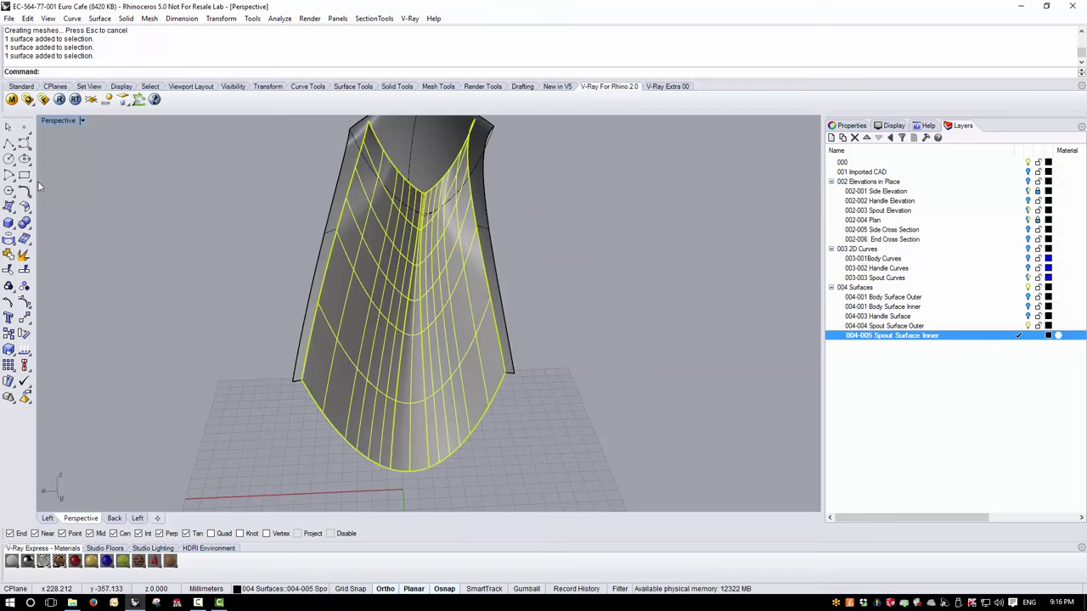
left_click(28, 256)
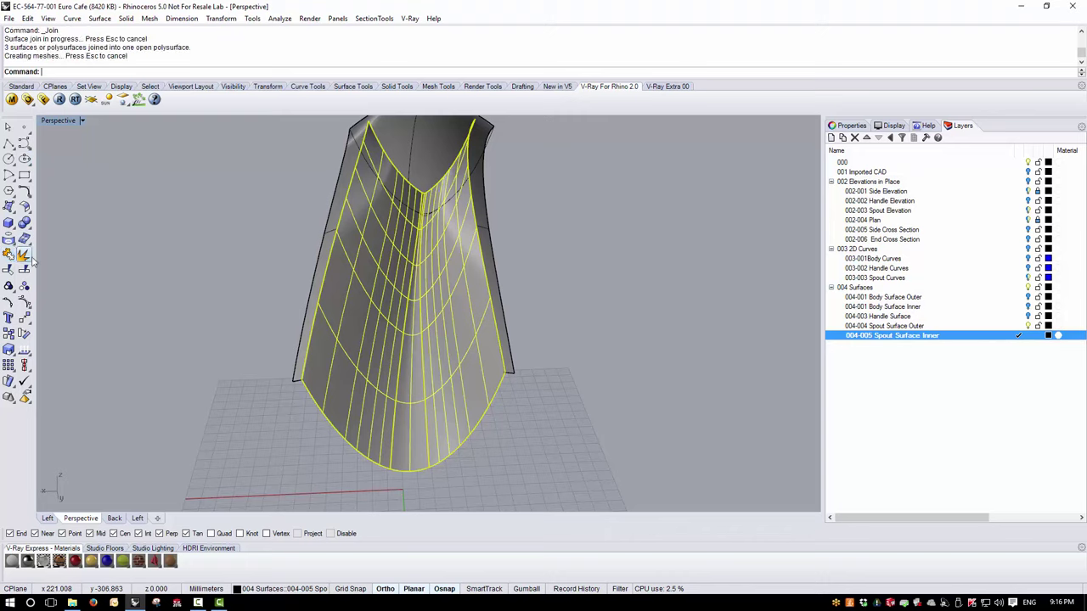
Examine the inner polysurface's smoothness with an environment map analysis, using the sunroom 1 and brushed_silver maps.
left_click(285, 17)
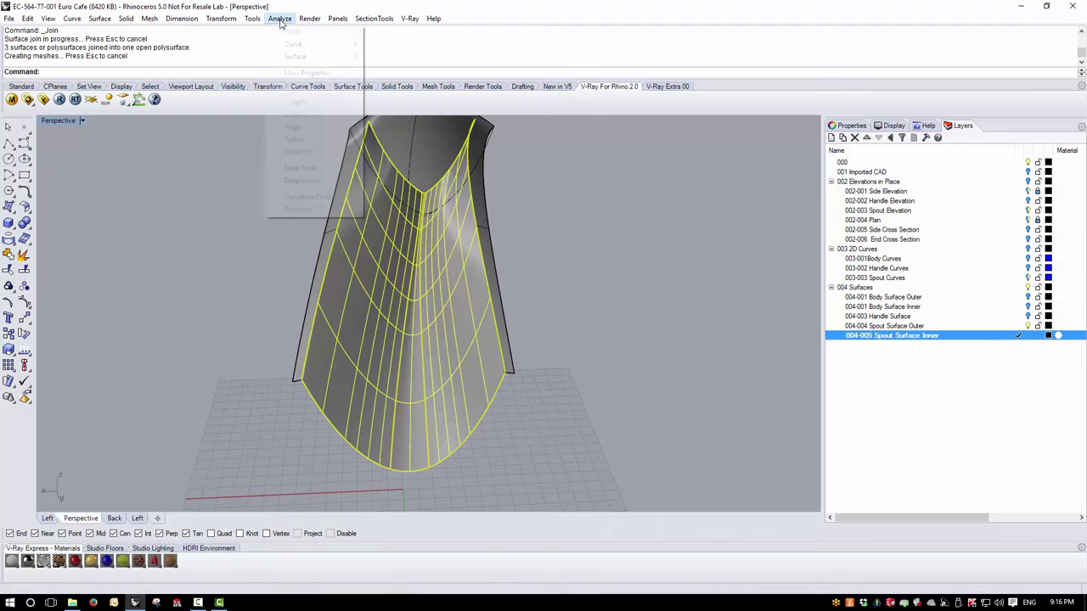
mouse_move(294, 56)
left_click(418, 82)
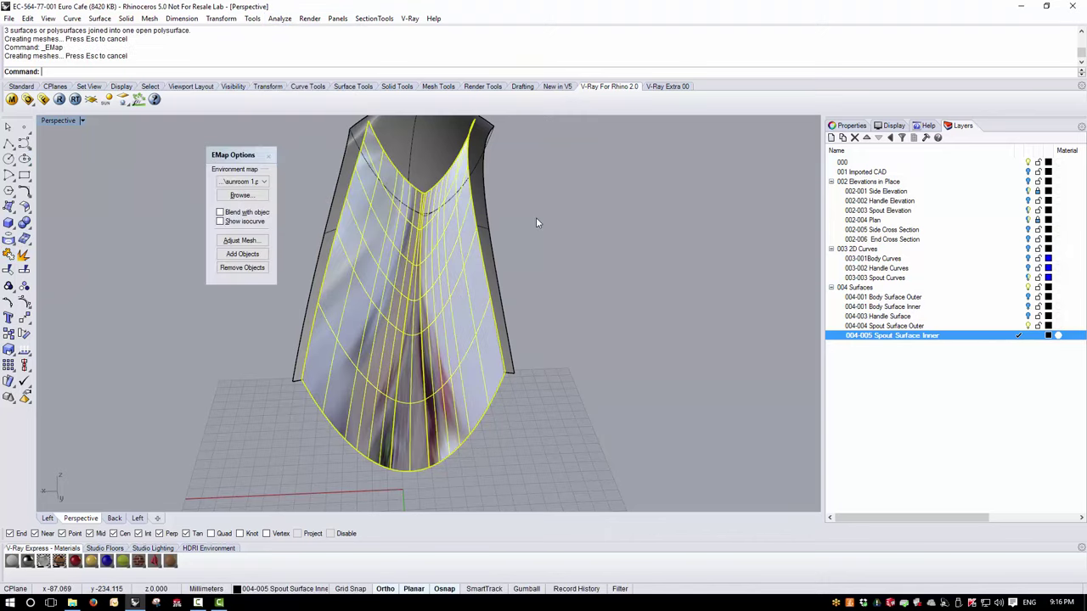
right_click_drag(535, 217, 539, 296)
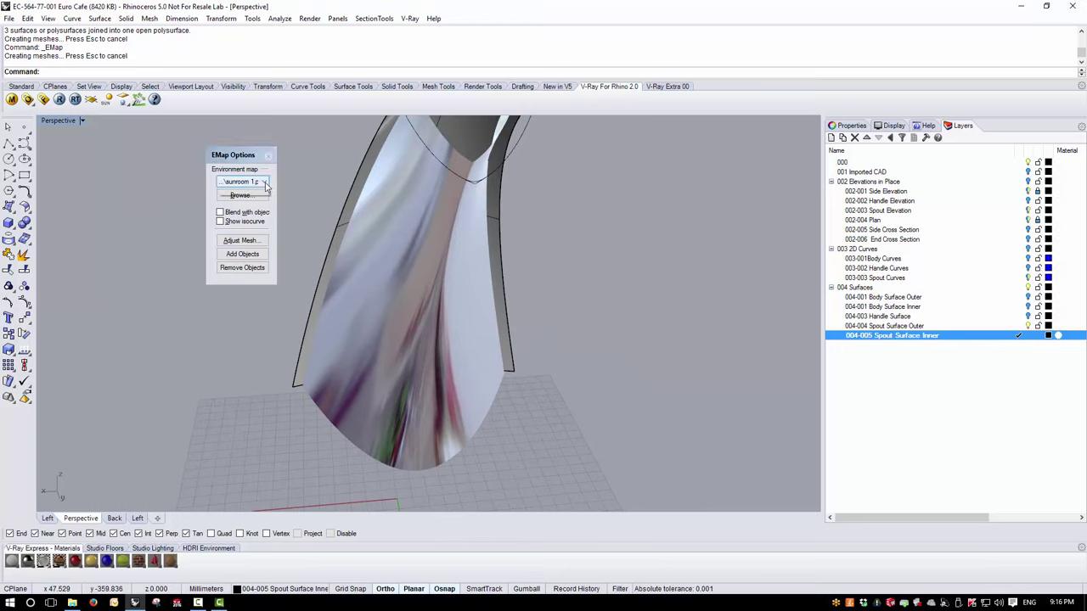
left_click(266, 183)
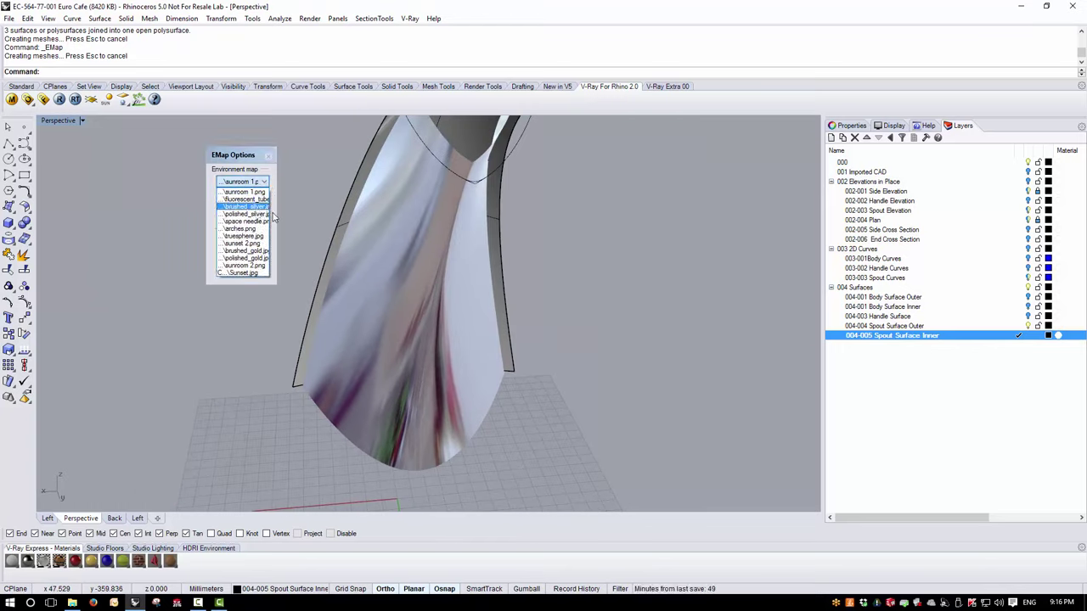
left_click(255, 209)
mouse_move(500, 311)
right_mouse_down()
mouse_move(527, 281)
mouse_move(533, 298)
mouse_move(497, 204)
mouse_move(548, 267)
mouse_move(580, 238)
mouse_move(438, 240)
mouse_move(534, 298)
mouse_move(561, 260)
mouse_move(503, 247)
mouse_move(458, 212)
mouse_move(497, 310)
mouse_move(475, 281)
right_mouse_up()
left_click(268, 158)
Offset the spout's top surface inward by 2.5 mm and unhide the outer spout surfaces.
right_click_drag(322, 227, 483, 284)
left_click(482, 253)
left_click(99, 18)
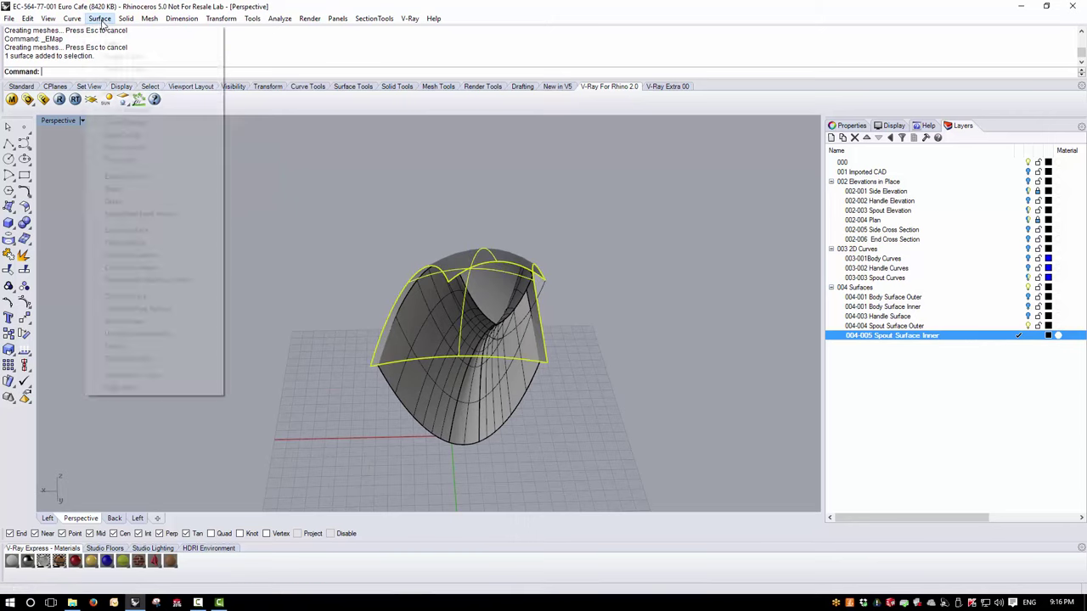
left_click(167, 297)
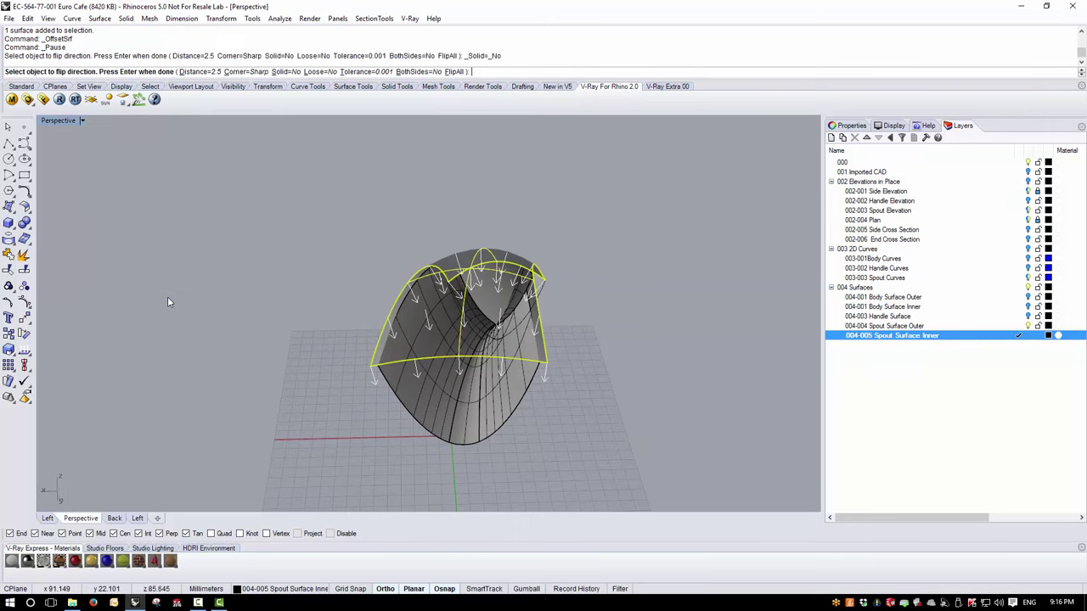
key("Return")
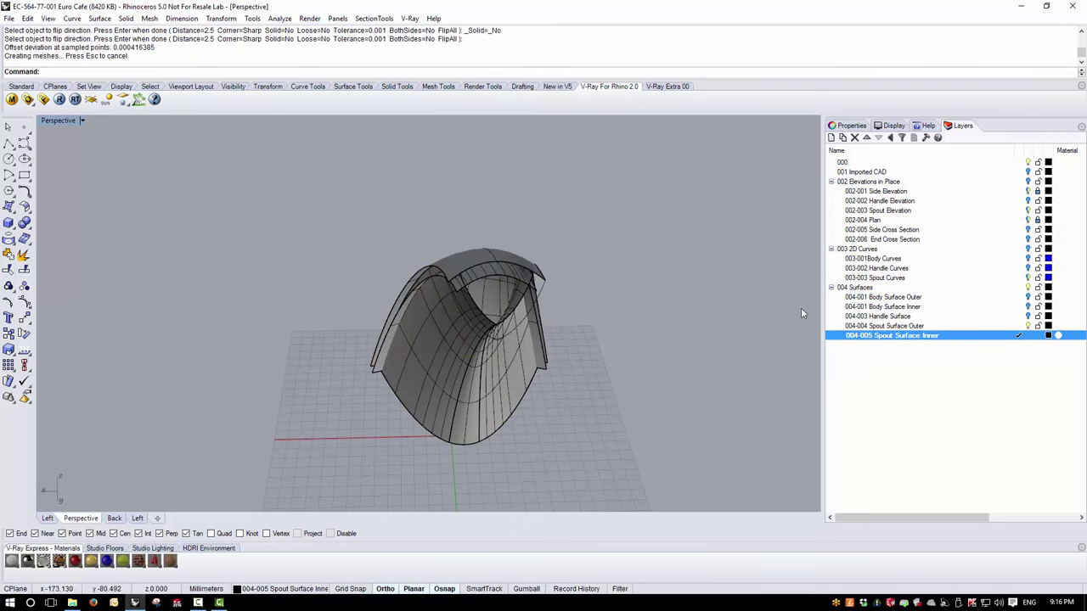
key("ctrl+alt+h")
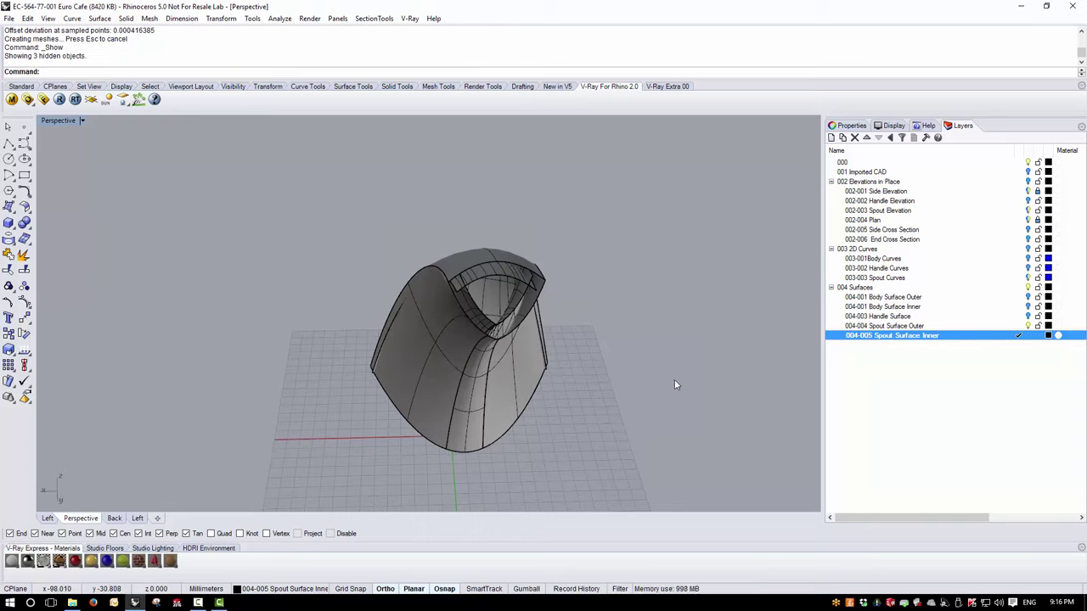
right_click_drag(674, 385, 166, 197)
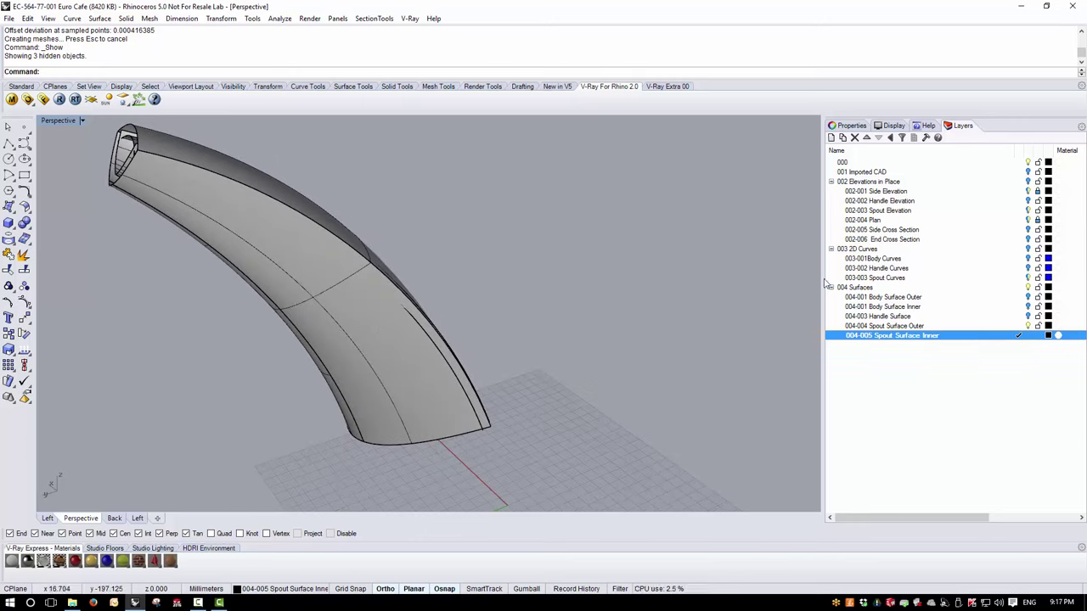
Set the perspective viewport to the Left view, turn on the 002 Elevations in Place layer, and turn off its 002-004 Plan sublayer.
left_click(82, 122)
mouse_move(127, 348)
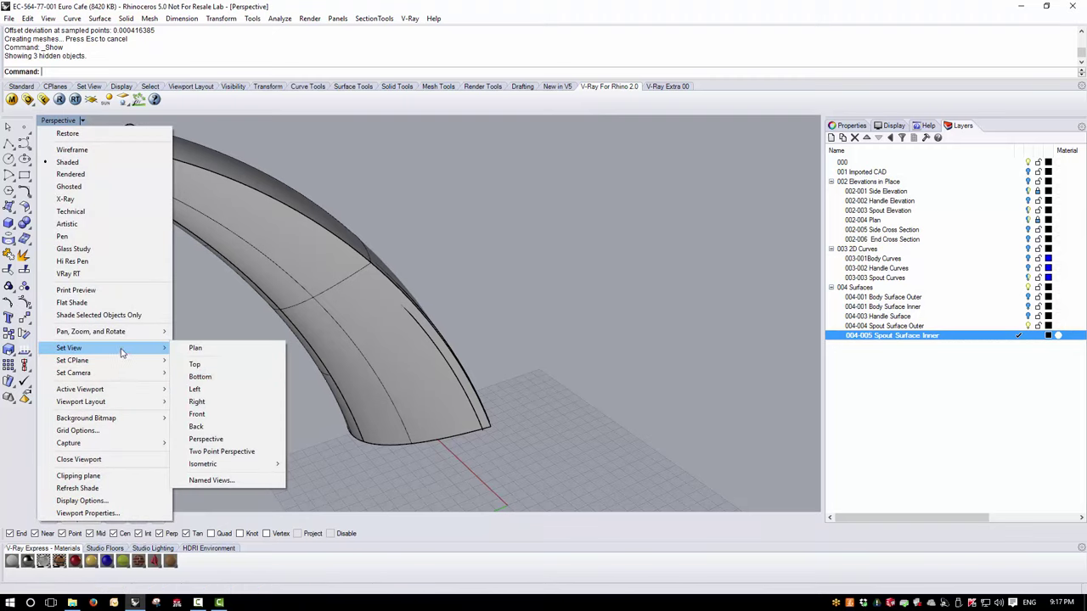
left_click(220, 394)
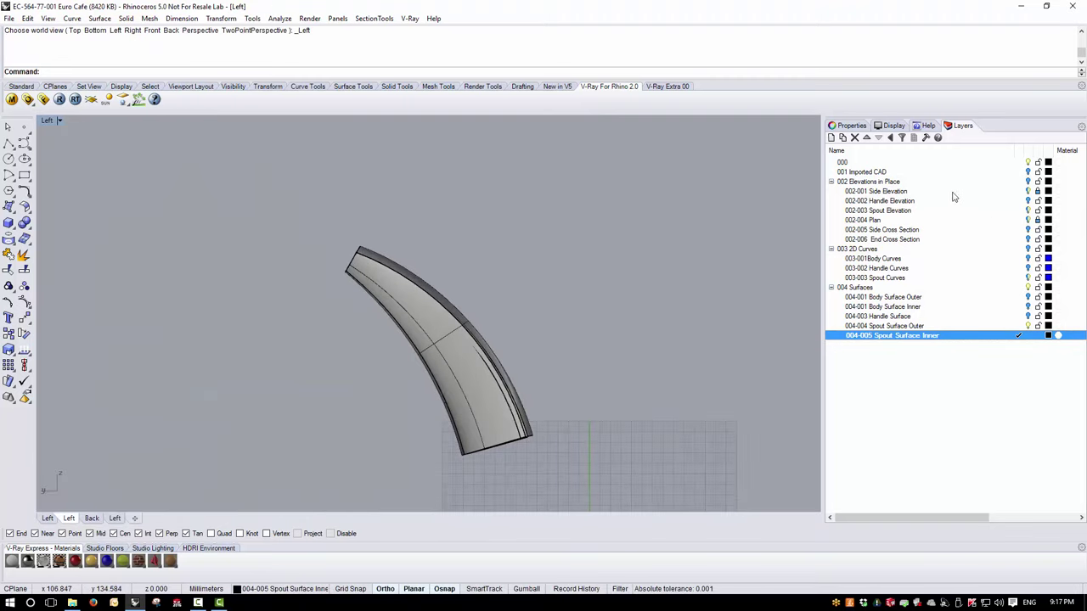
left_click(1028, 182)
left_click(1028, 220)
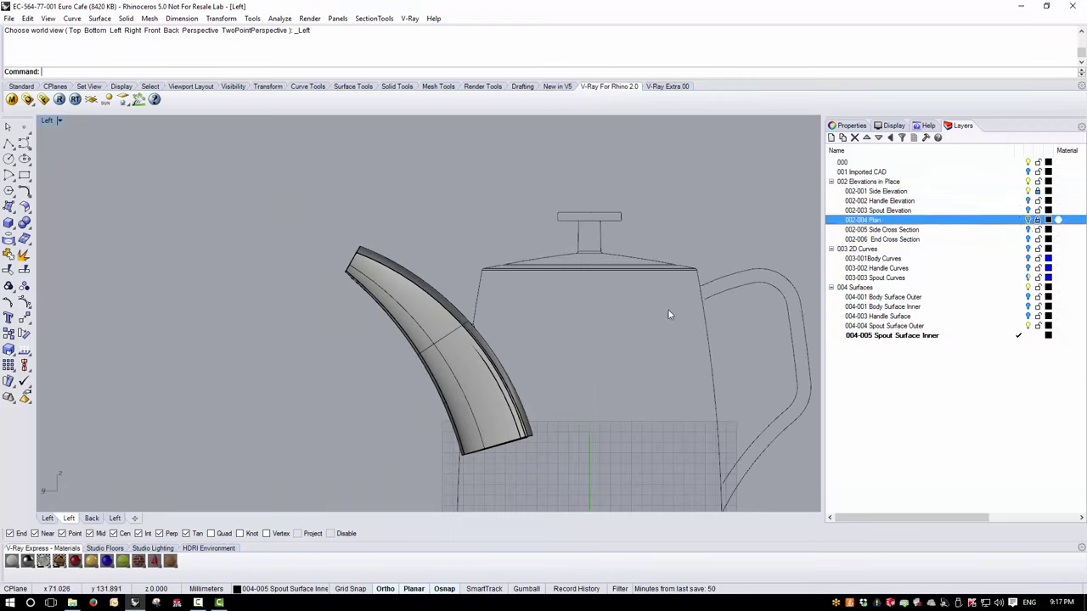
Switch the maximized Left viewport to Wireframe display.
scroll(453, 261, "up", 2)
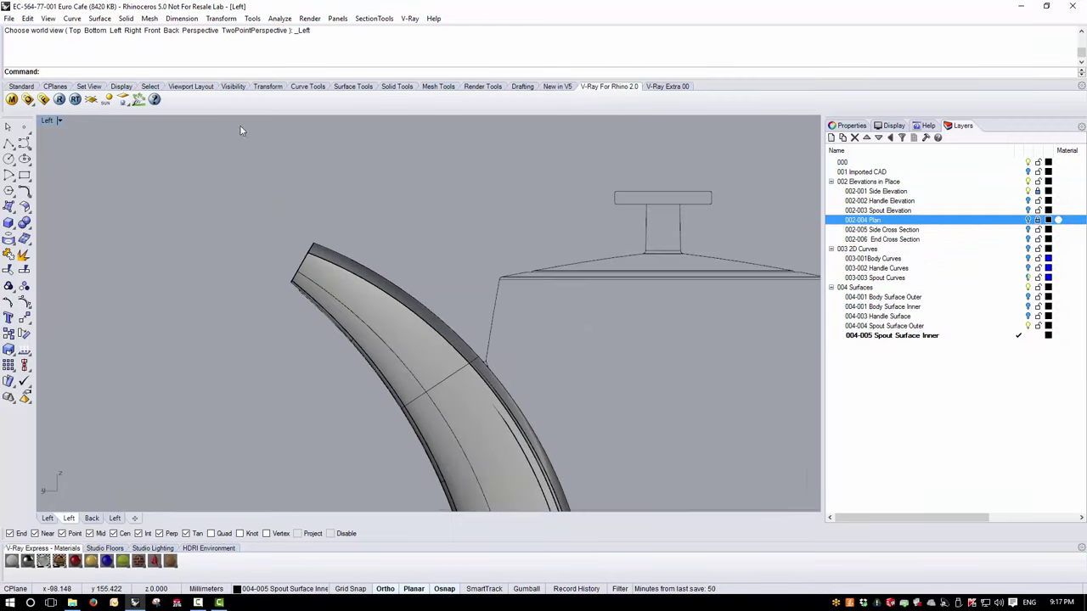
left_click(59, 120)
left_click(72, 149)
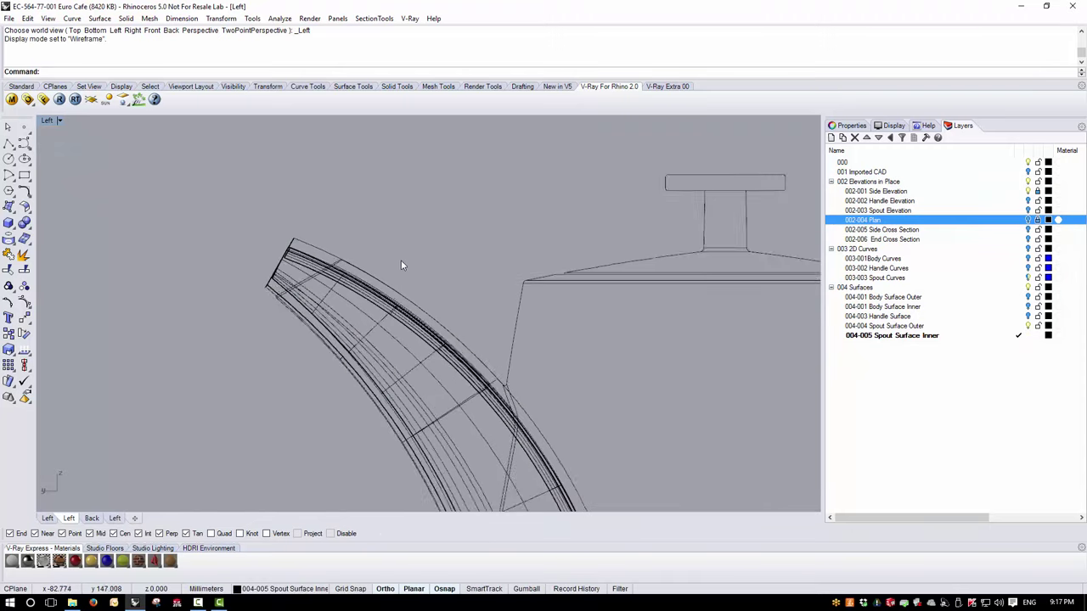
Draw a straight line across the spout near its tip, following the side elevation's angled tip line and extending beyond the spout's upper edge.
scroll(401, 260, "up", 2)
scroll(283, 280, "up", 2)
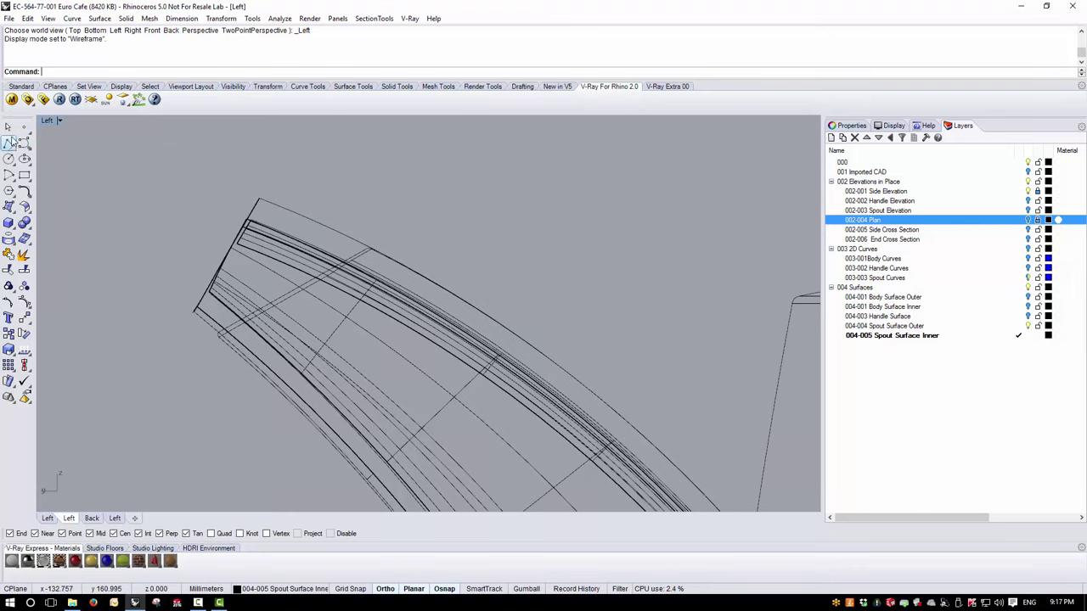
left_click(10, 143)
left_click(26, 150)
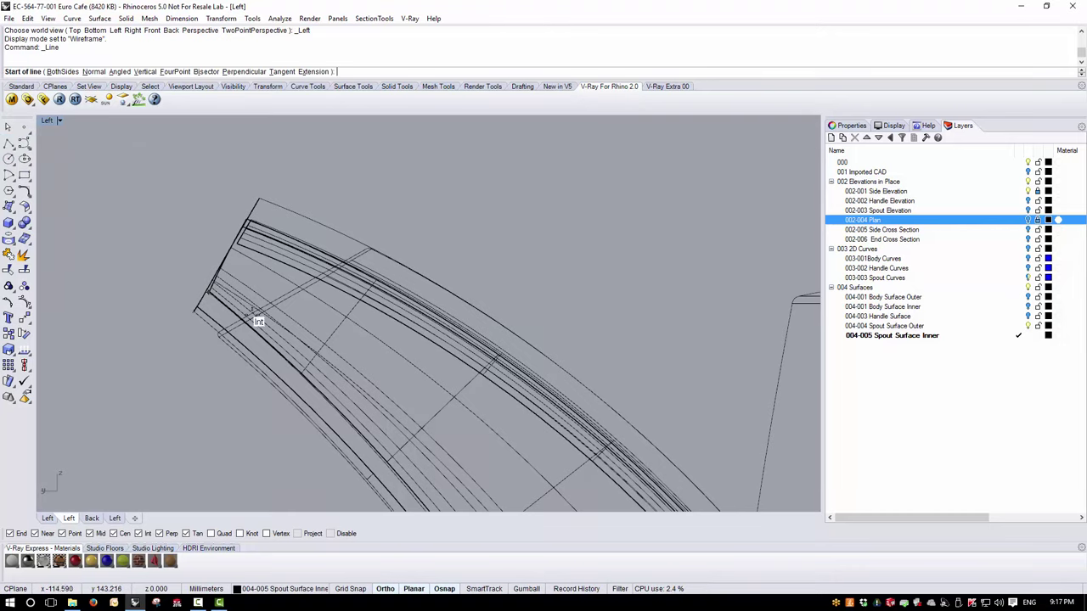
scroll(260, 322, "up", 3)
left_click(205, 334)
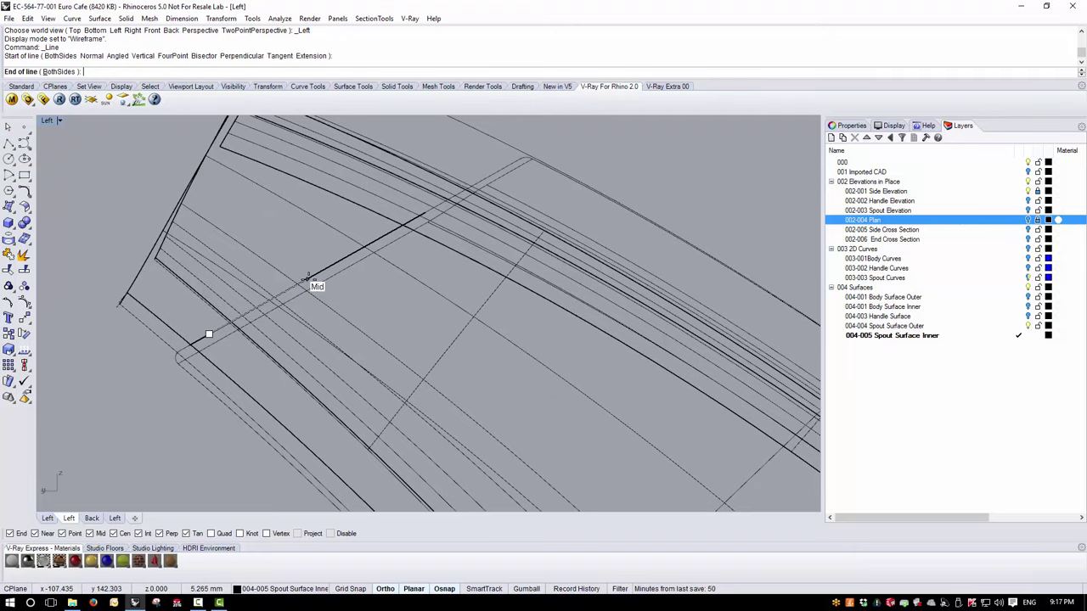
scroll(307, 280, "down", 5)
left_click(485, 179)
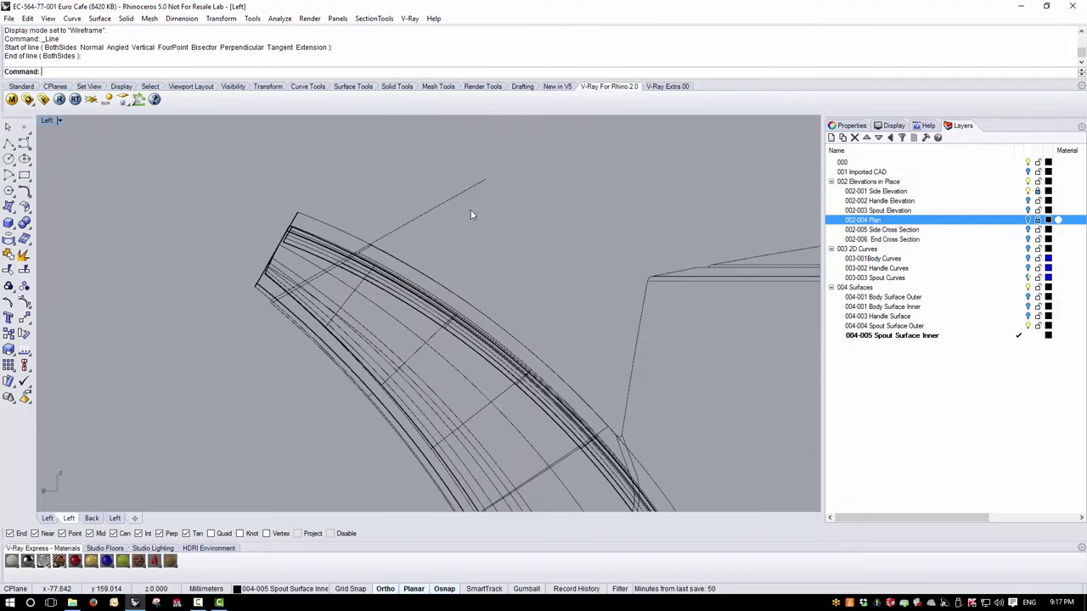
Move the new line along its own direction so that it extends past both edges of the spout tip.
left_click(464, 193)
left_click(221, 18)
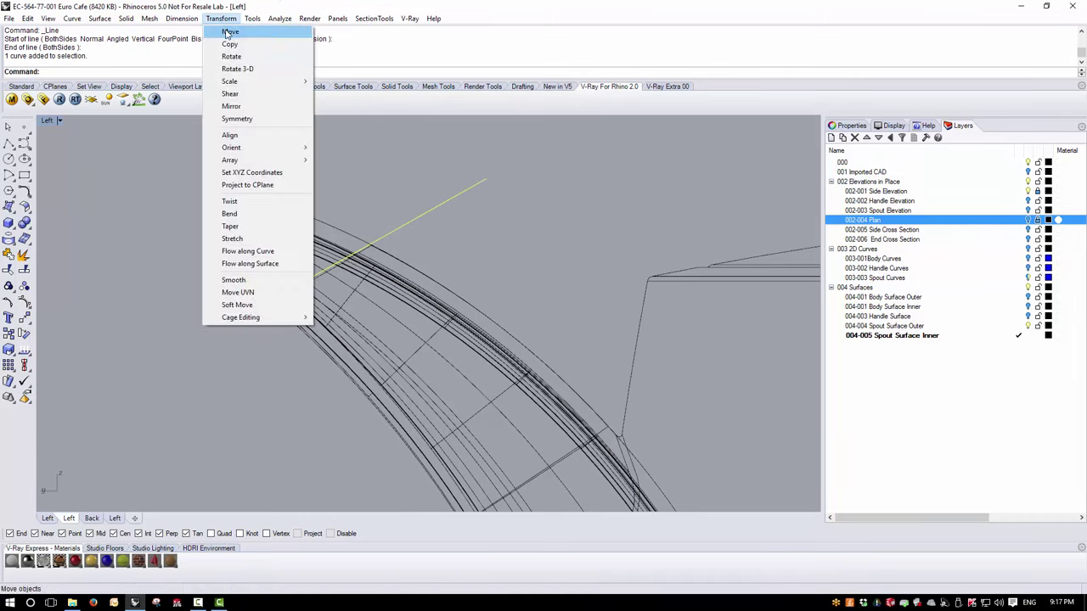
left_click(238, 28)
left_click(447, 197)
left_click(416, 216)
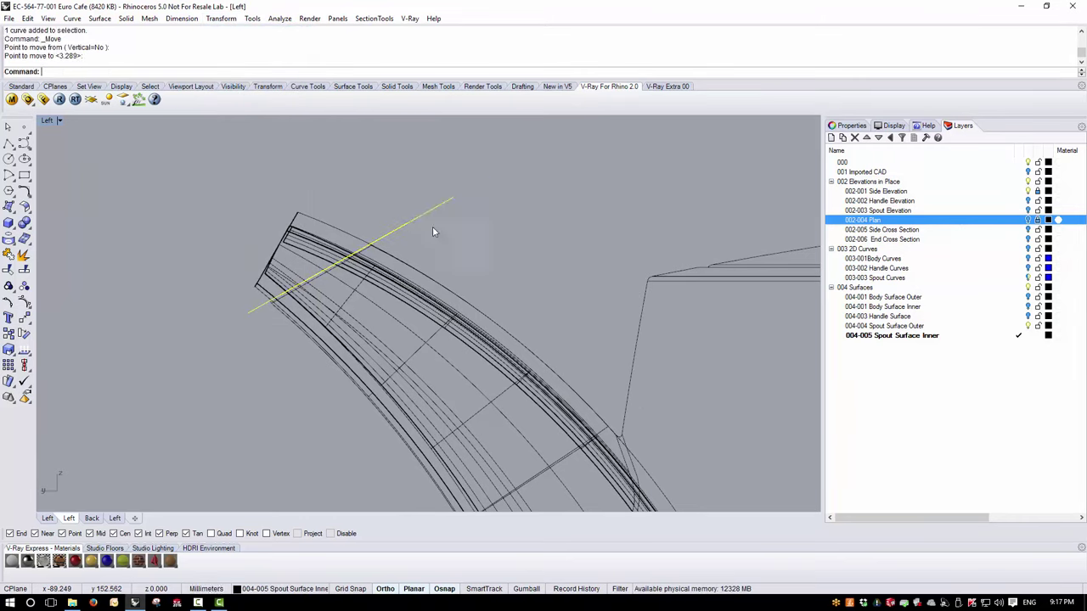
Turn off the 002 Elevations in Place layer and trim away the inner and outer spout surfaces beyond the tip line.
left_click(1029, 183)
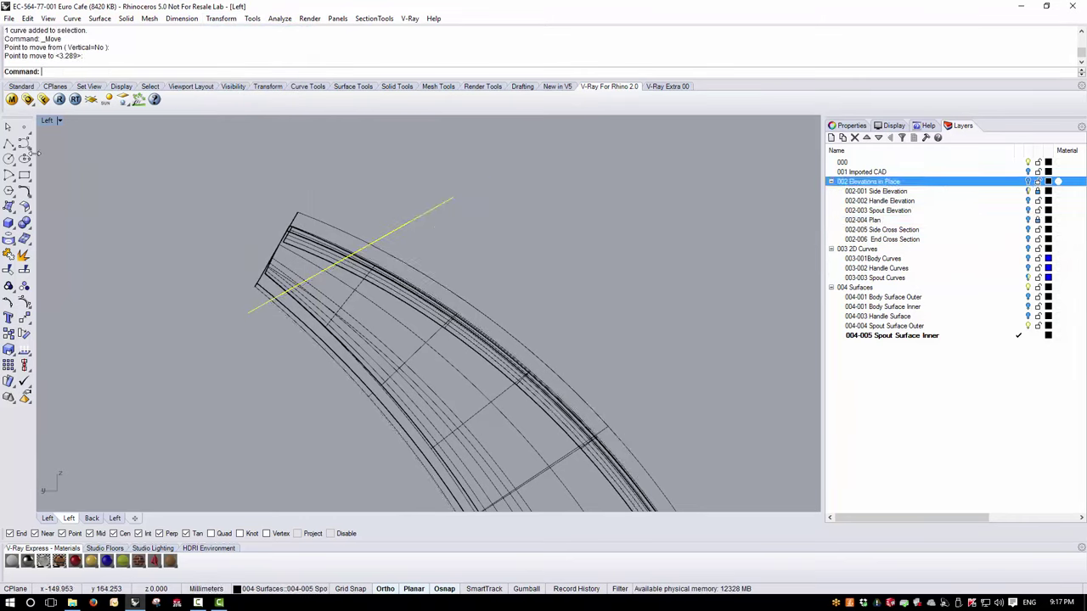
left_click(9, 269)
left_click(299, 223)
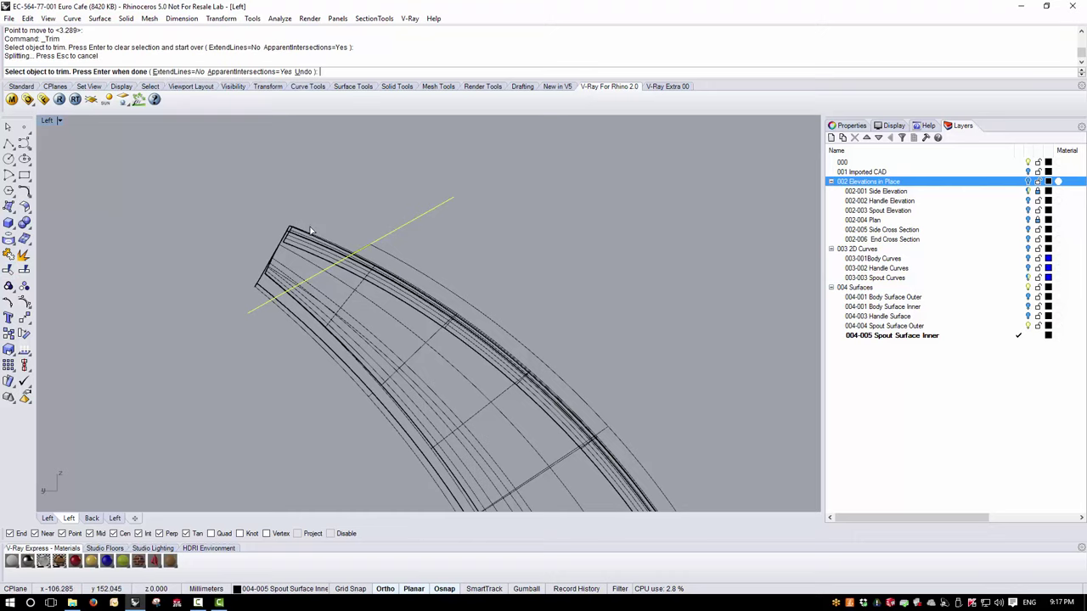
left_click(300, 237)
left_click(302, 240)
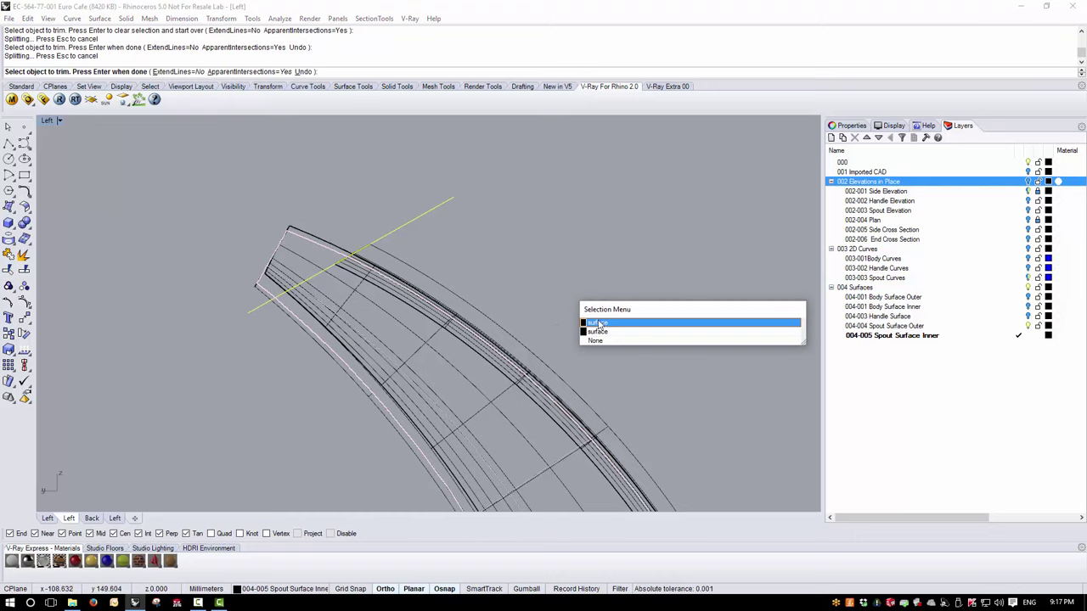
left_click(600, 324)
left_click(310, 242)
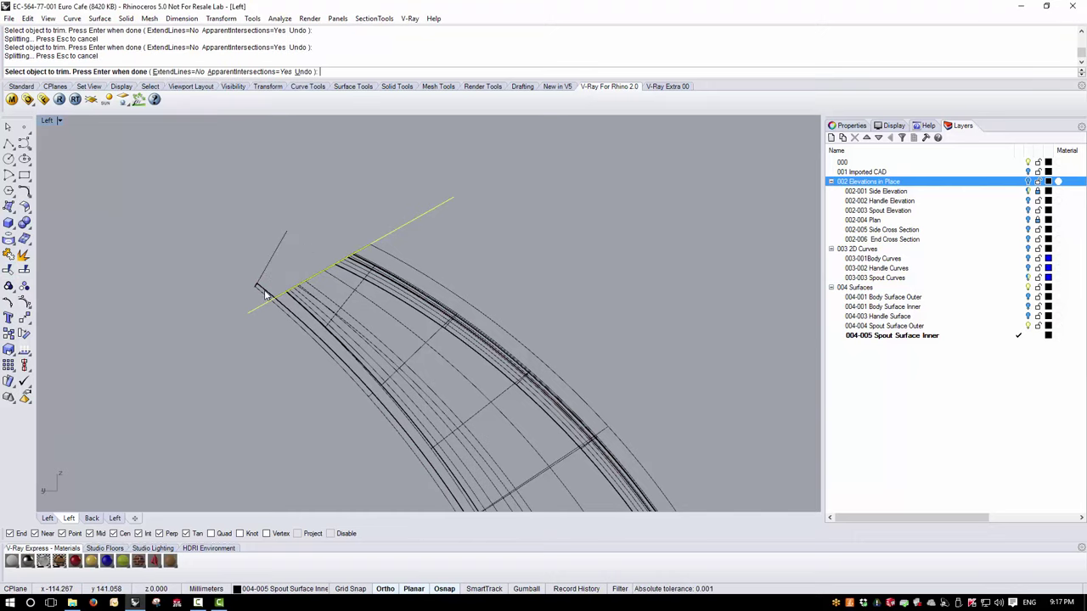
key("Return")
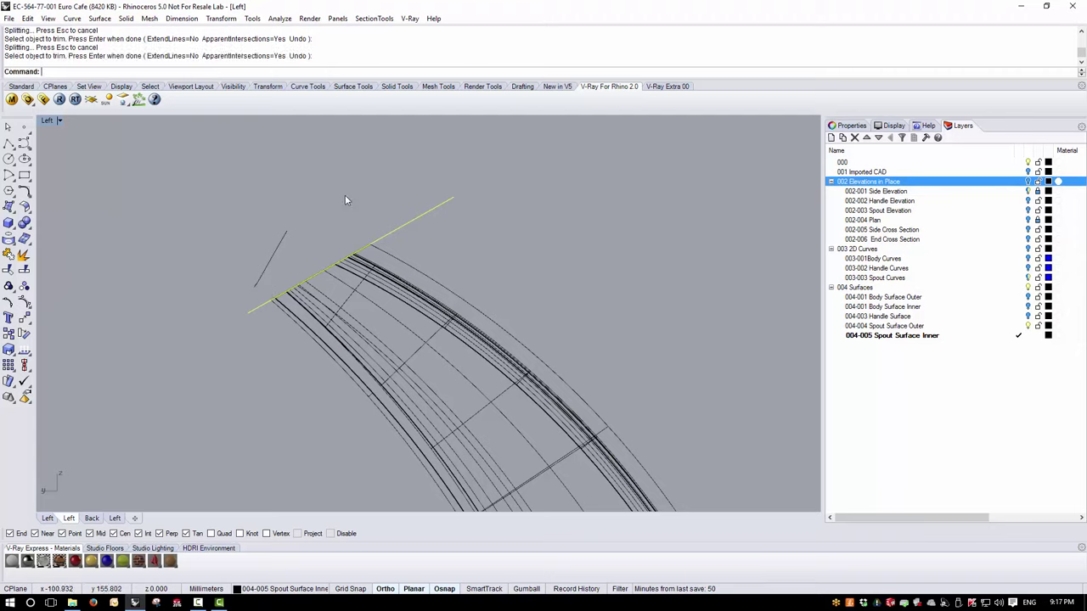
Turn on the 002 Elevations in Place layer to compare the spout's lower end with the pot body.
scroll(318, 179, "down", 5)
scroll(454, 469, "up", 2)
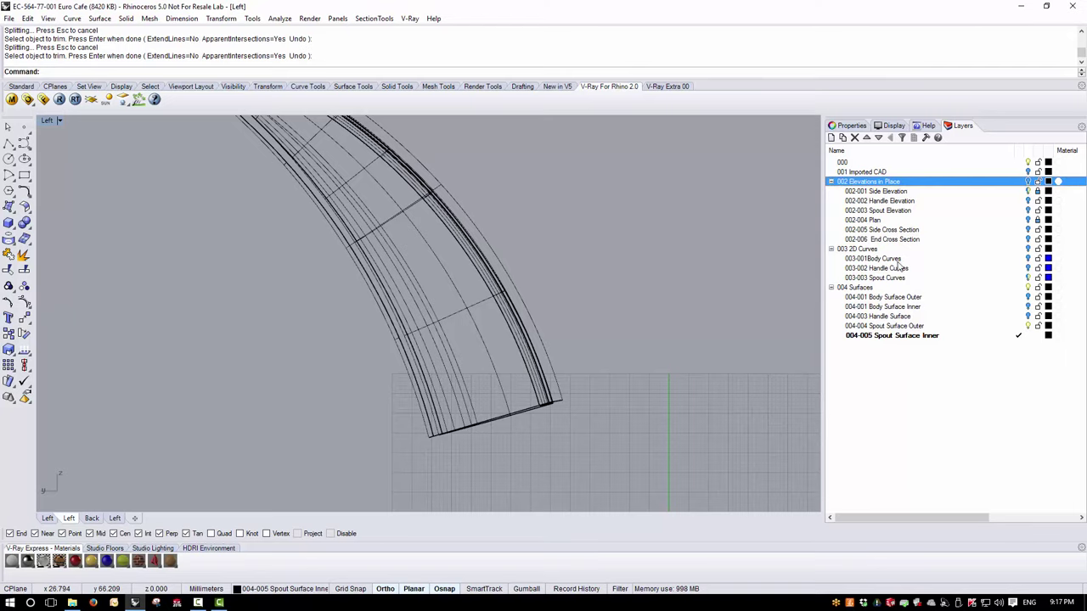
left_click(1027, 182)
scroll(490, 351, "down", 3)
scroll(488, 367, "up", 1)
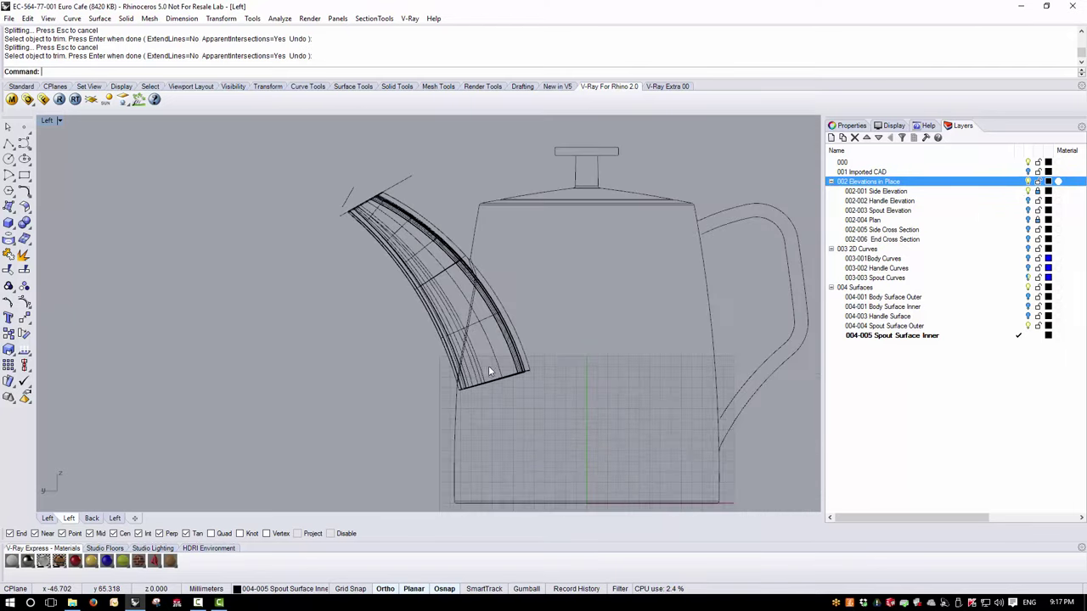
Draw a single-segment polyline from the front corner of the spout's lower end, sloping up past its rear edge.
scroll(490, 374, "up", 5)
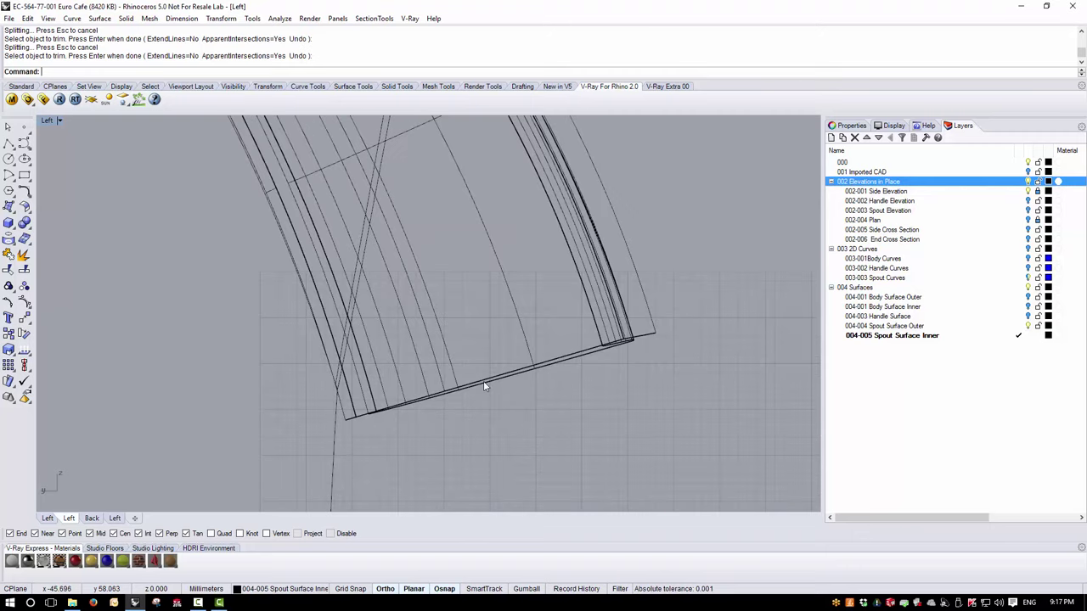
scroll(484, 386, "up", 2)
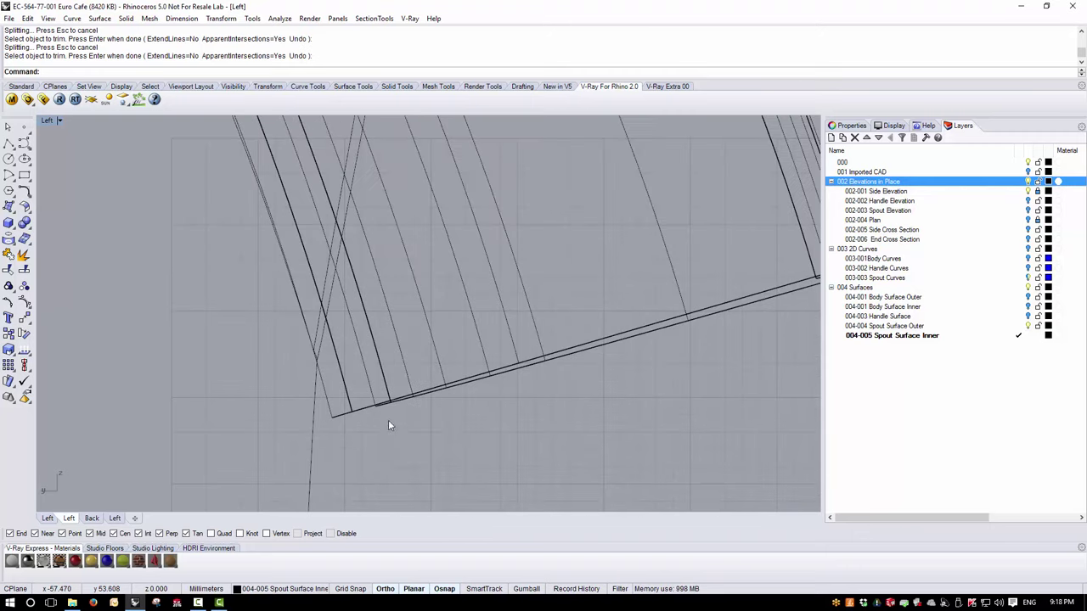
left_click(10, 143)
left_click(331, 417)
scroll(332, 417, "down", 2)
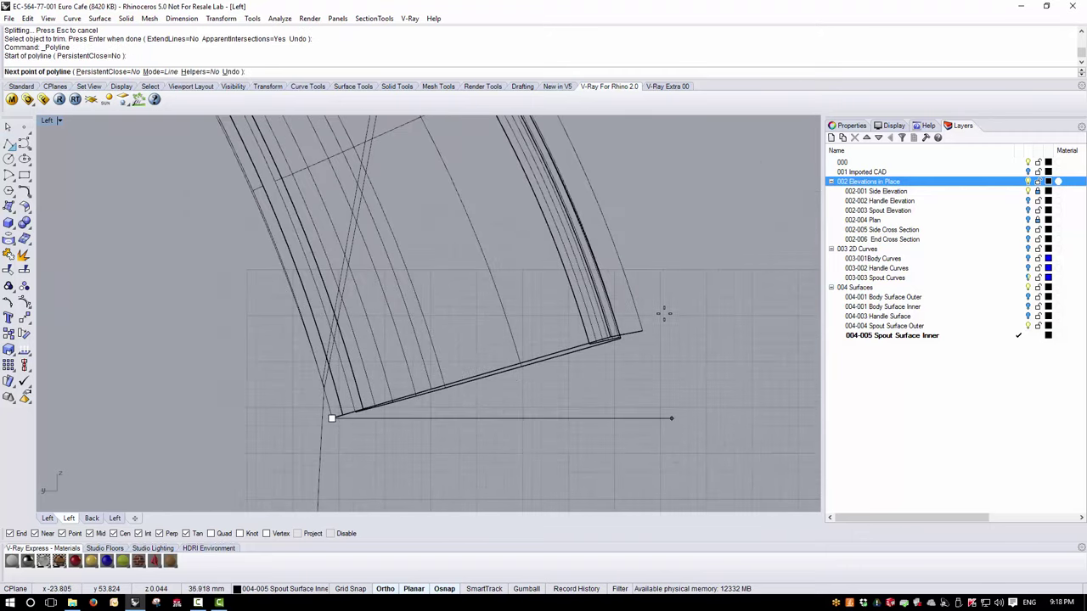
left_click(693, 304)
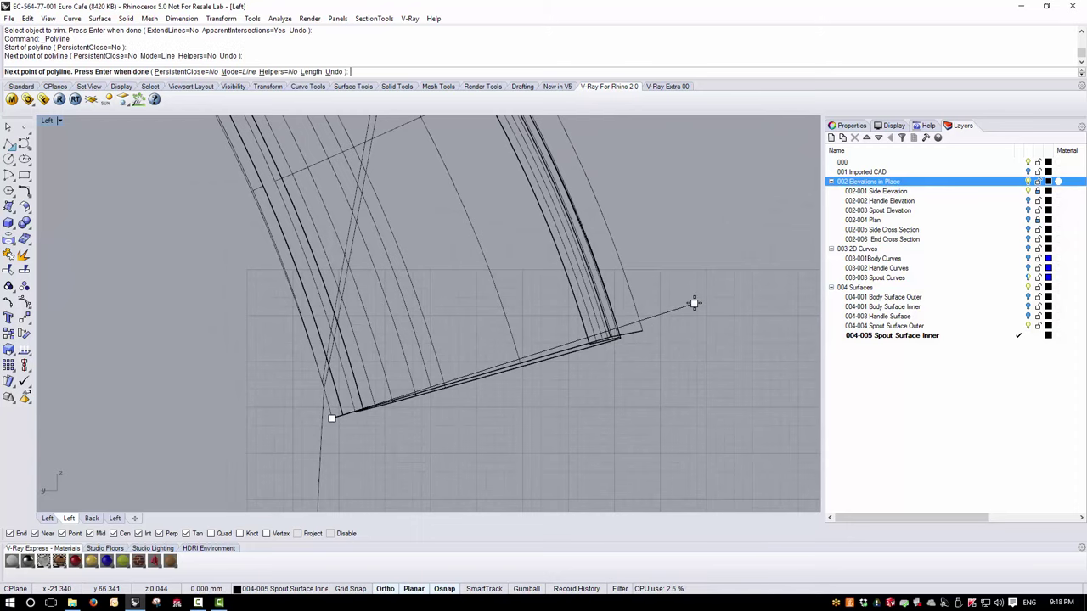
key("Return")
Trim the inner and outer spout surfaces below the sloping base line, and delete that line.
left_click(684, 307)
left_click(8, 268)
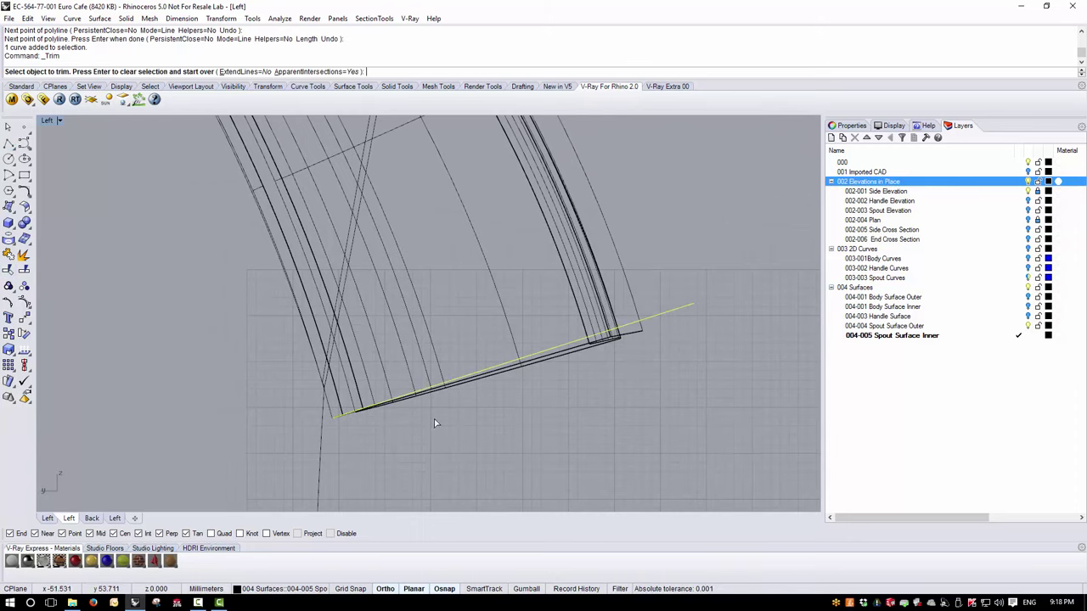
scroll(433, 419, "up", 4)
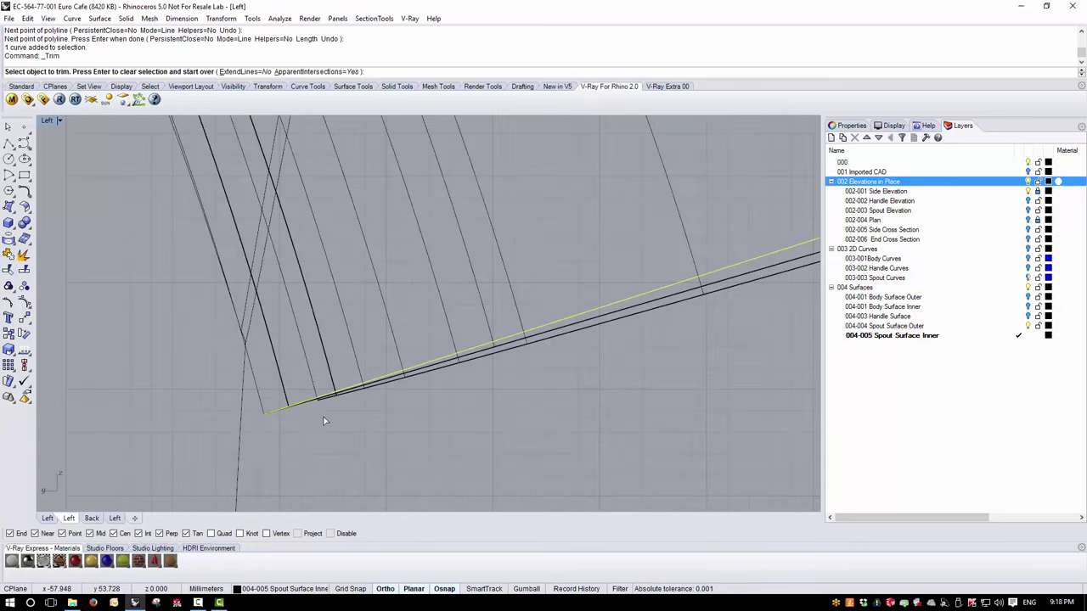
left_click(407, 380)
left_click(404, 374)
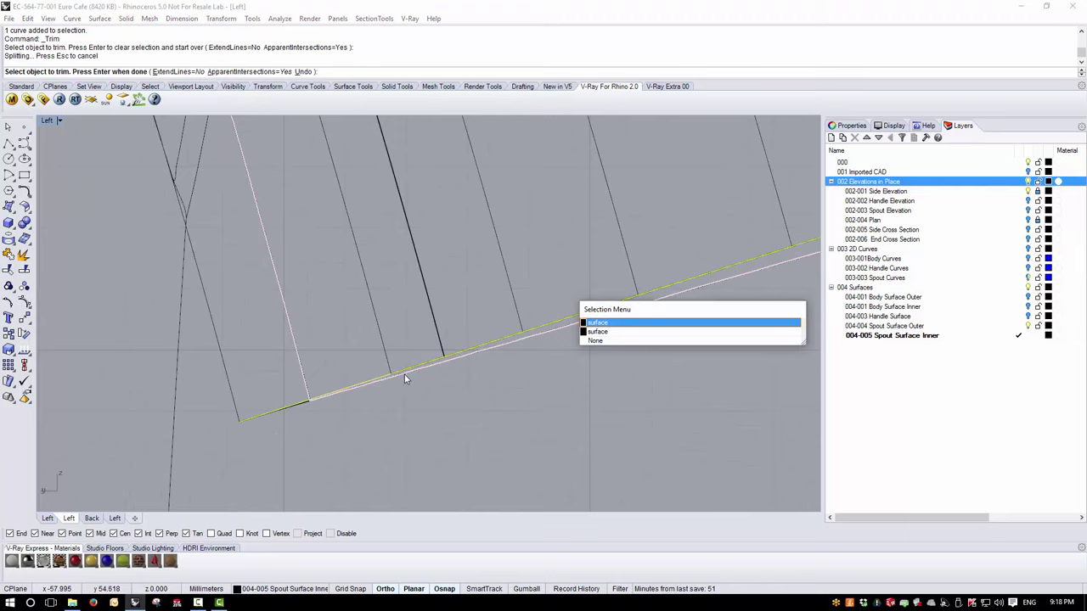
left_click(594, 323)
left_click(358, 388)
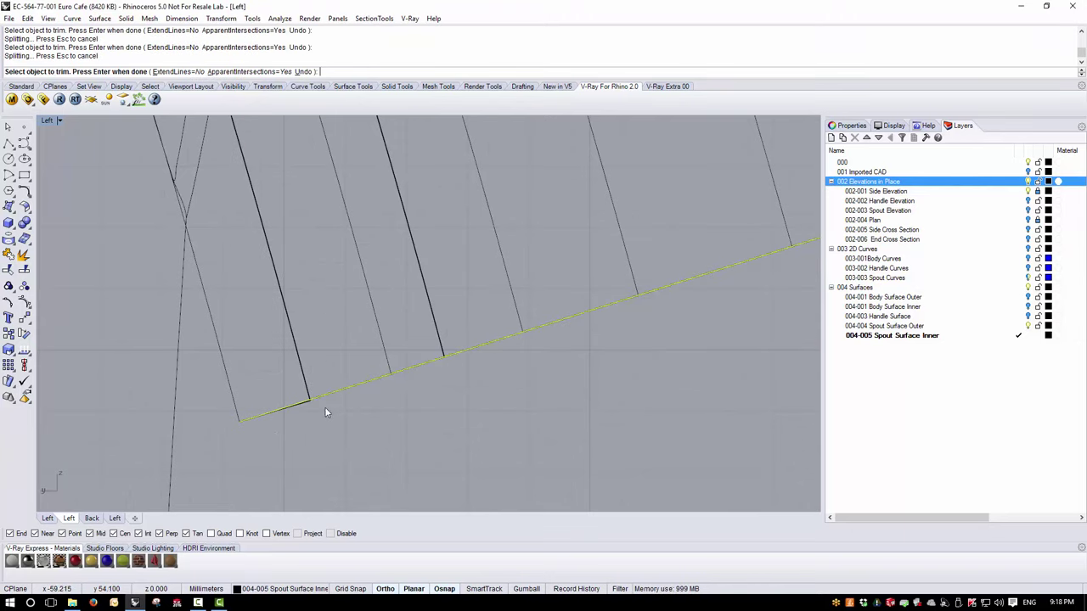
left_click(306, 410)
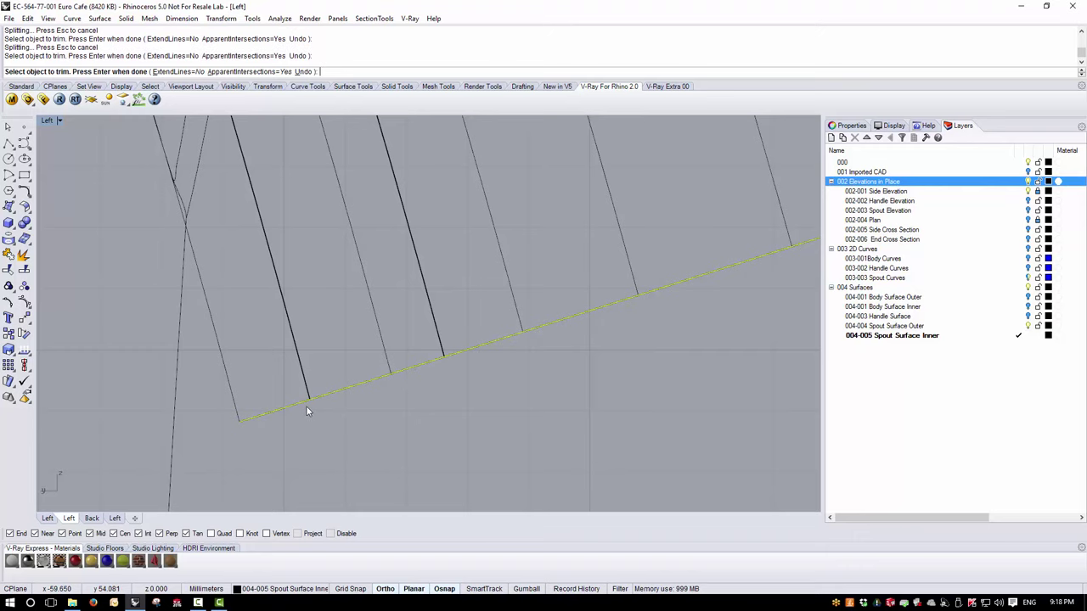
scroll(307, 407, "down", 3)
scroll(549, 338, "down", 1)
left_click(550, 338)
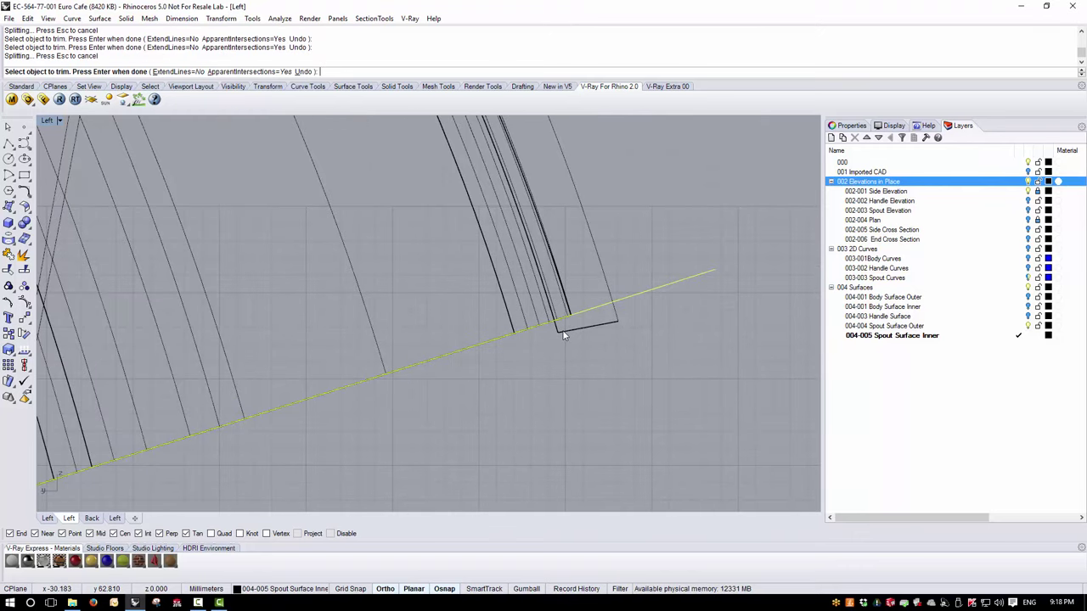
scroll(573, 341, "down", 3)
key("Return")
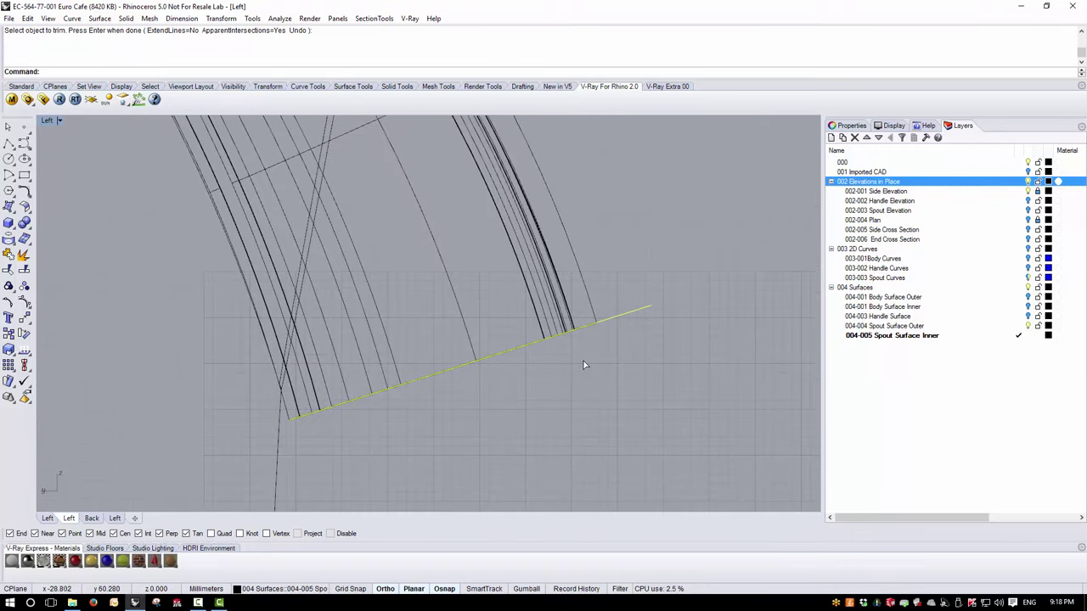
key("Delete")
Turn off the 002 Elevations in Place layer, make 004-004 Spout Surface Outer current, and turn off 004-005 Spout Surface Inner.
scroll(357, 411, "down", 3)
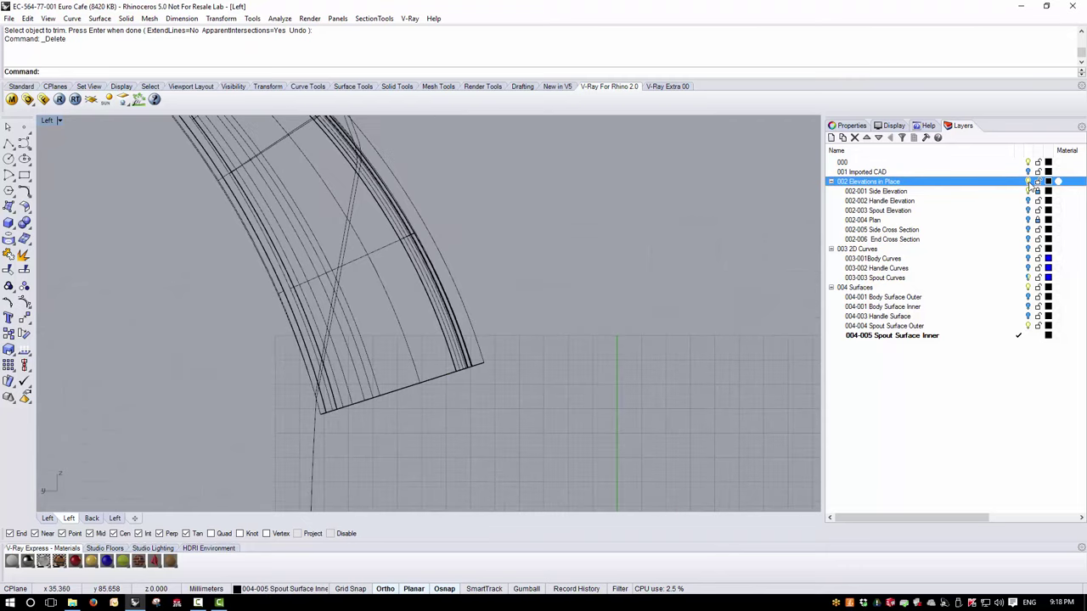
left_click(1027, 181)
left_click(1018, 326)
left_click(1027, 335)
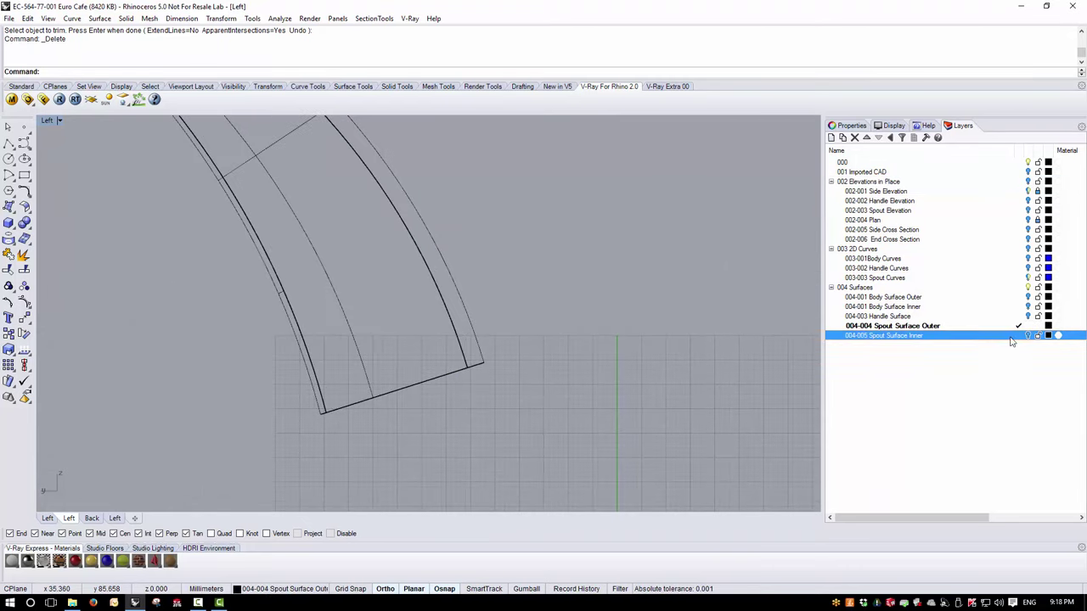
Restore the four-viewport layout, set the shaded Left viewport to the Perspective view, and maximize it.
left_click(100, 109)
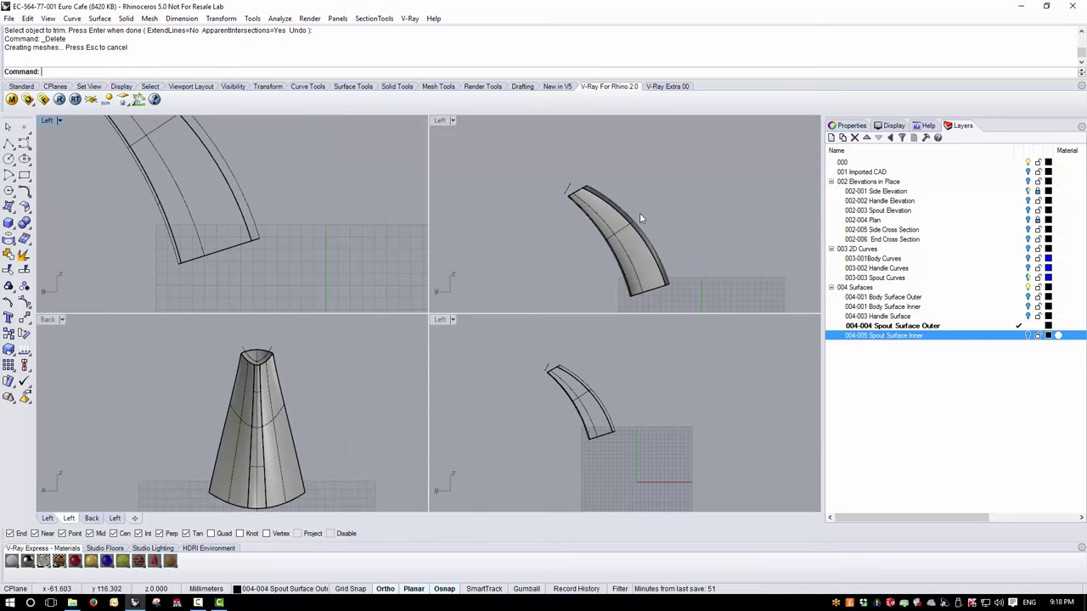
right_click_drag(692, 277, 611, 222)
left_click(451, 120)
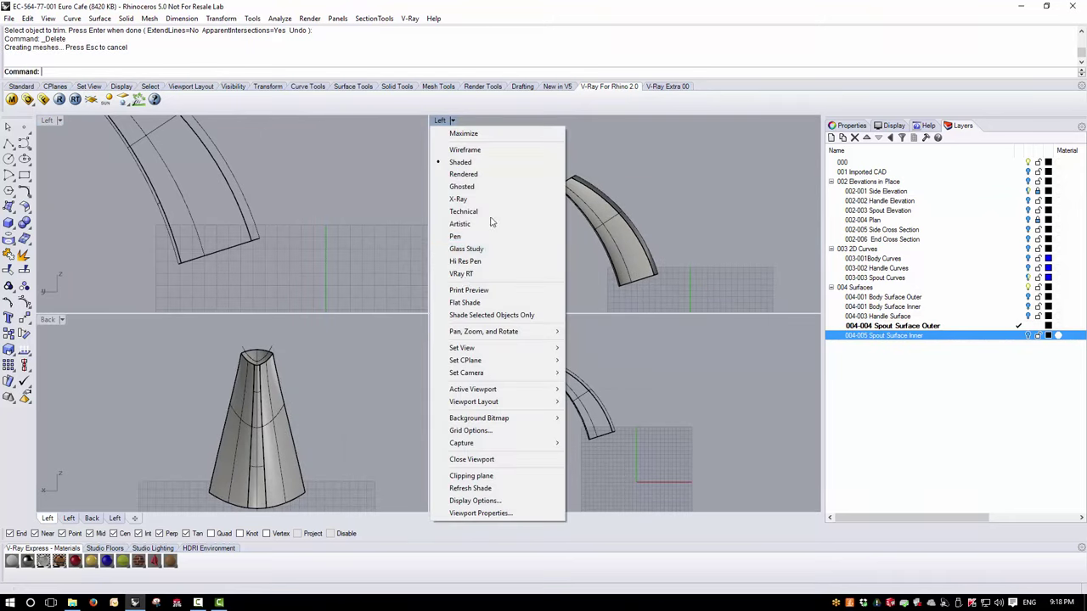
mouse_move(472, 348)
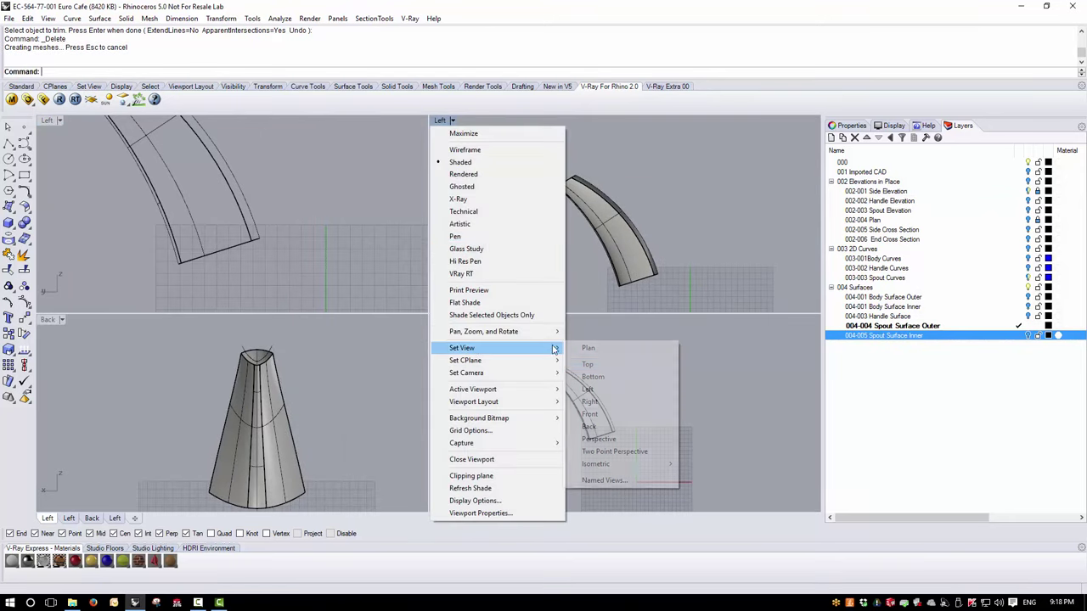
left_click(601, 441)
right_click_drag(574, 264, 630, 174)
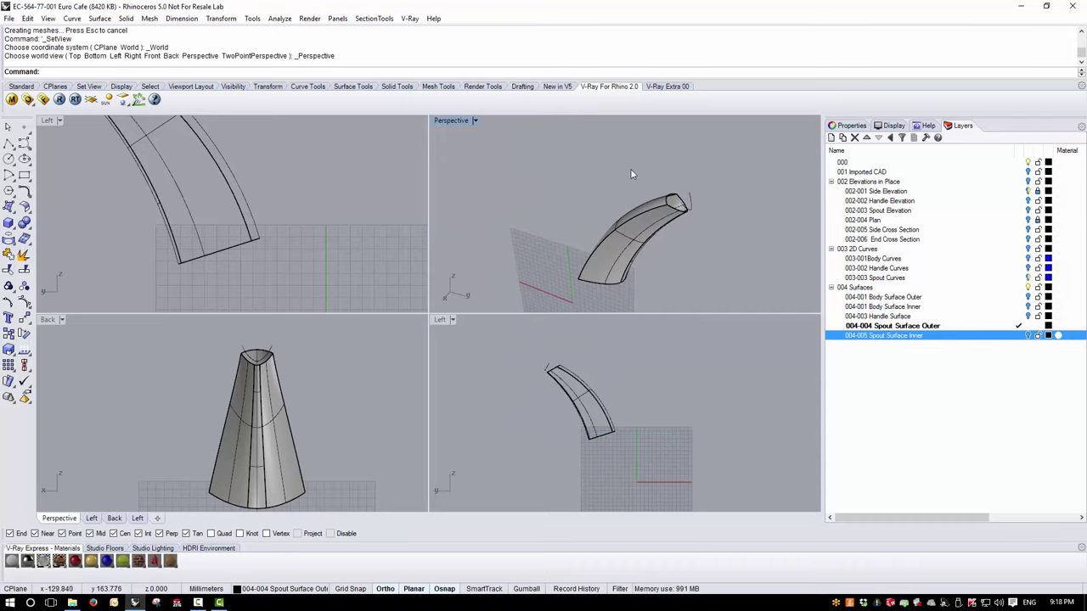
double_click(452, 121)
Join the outer spout's two side surfaces, front blend and top surface into one polysurface.
right_click_drag(509, 397, 414, 410)
left_click(458, 343)
left_click(408, 404)
left_click(433, 357)
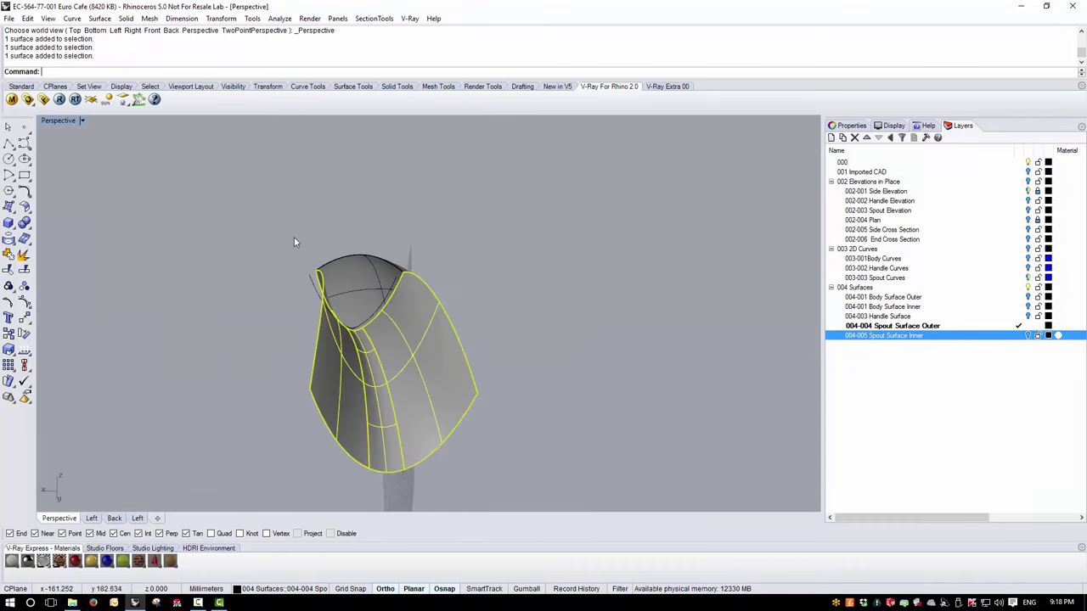
left_click(350, 280)
left_click(9, 255)
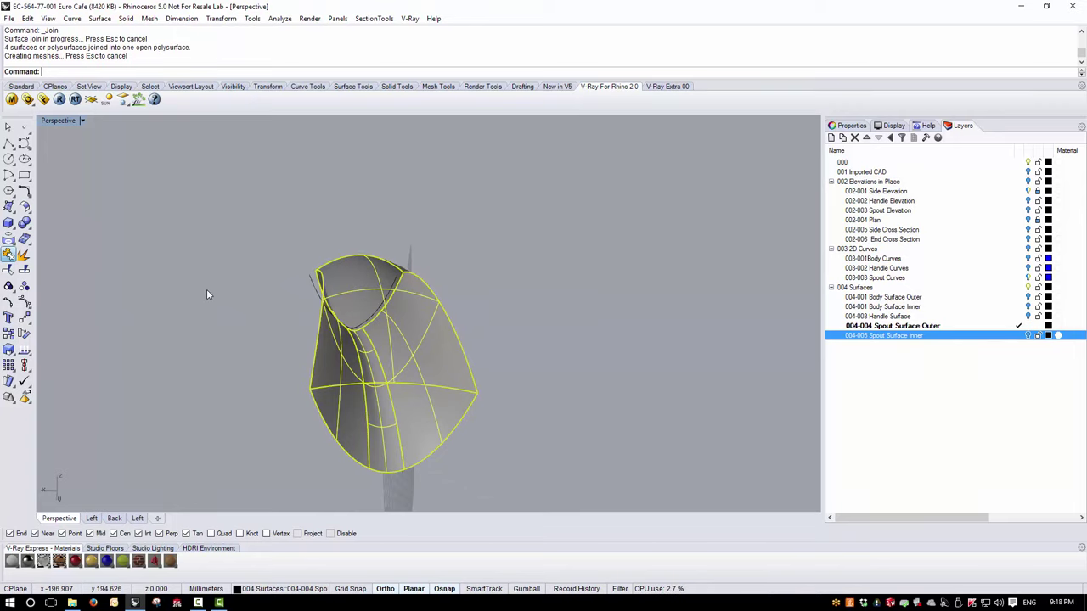
right_click_drag(675, 338, 552, 328)
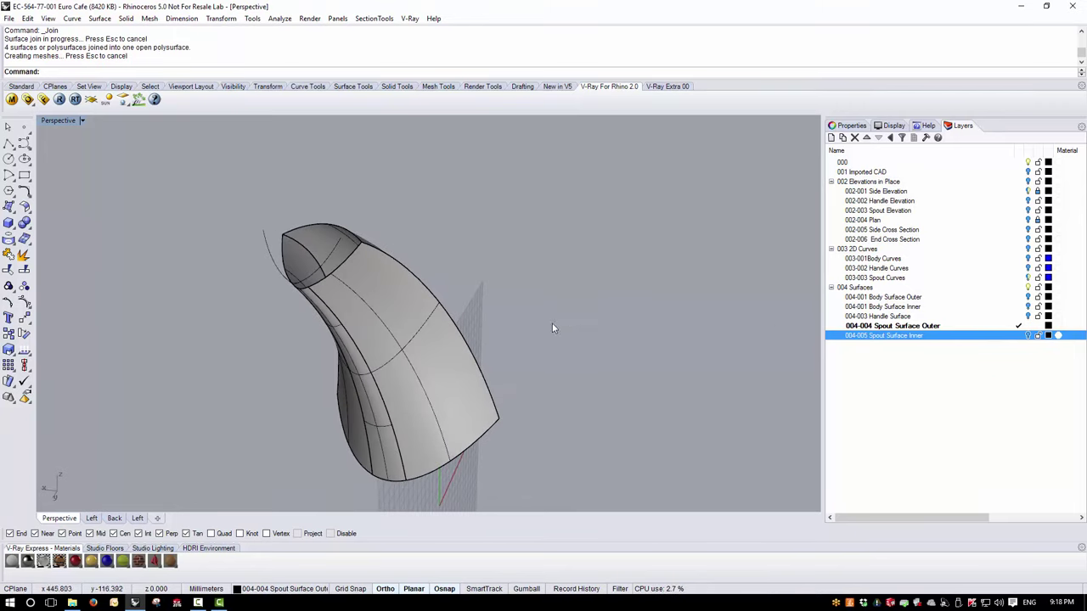
Delete the leftover curves around the outer spout's tip.
left_click_drag(168, 197, 395, 307)
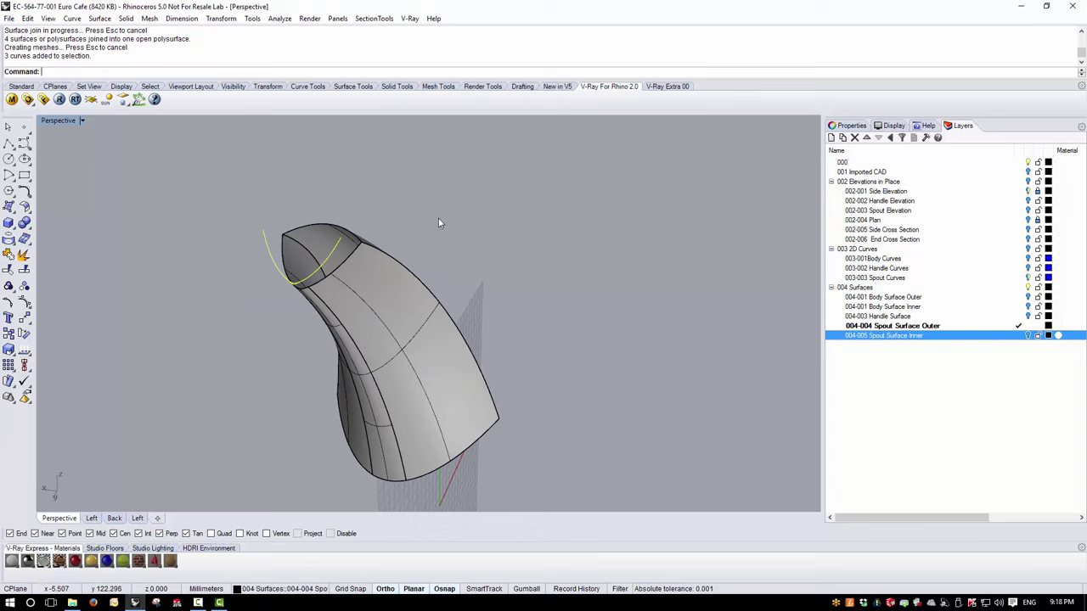
key("Delete")
right_click_drag(474, 212, 361, 331)
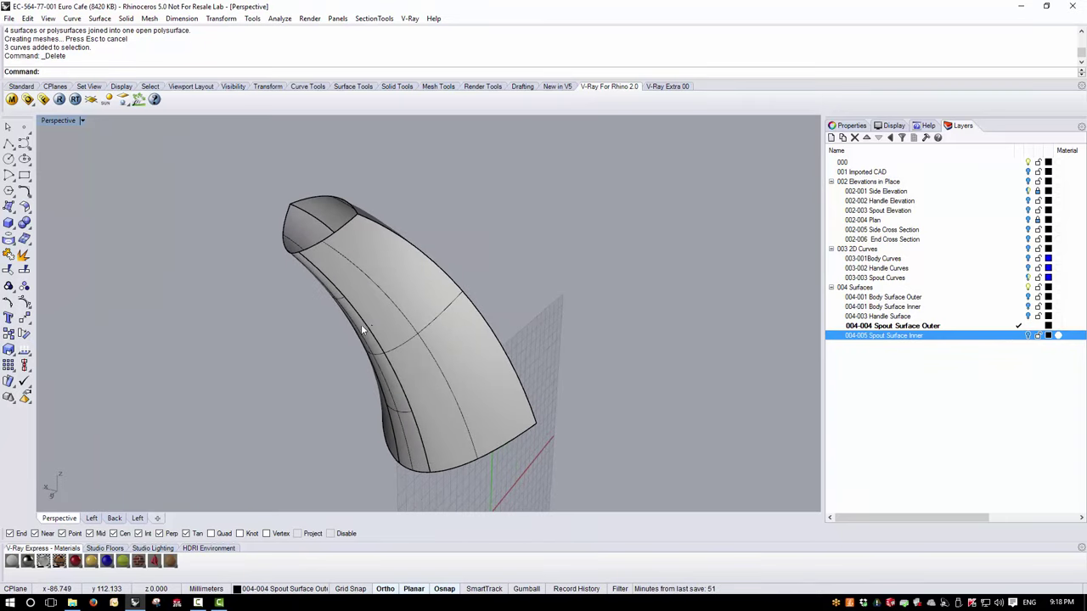
Turn on the 004-005 Spout Surface Inner layer, make it current, and turn off 004-004 Spout Surface Outer.
left_click(1027, 335)
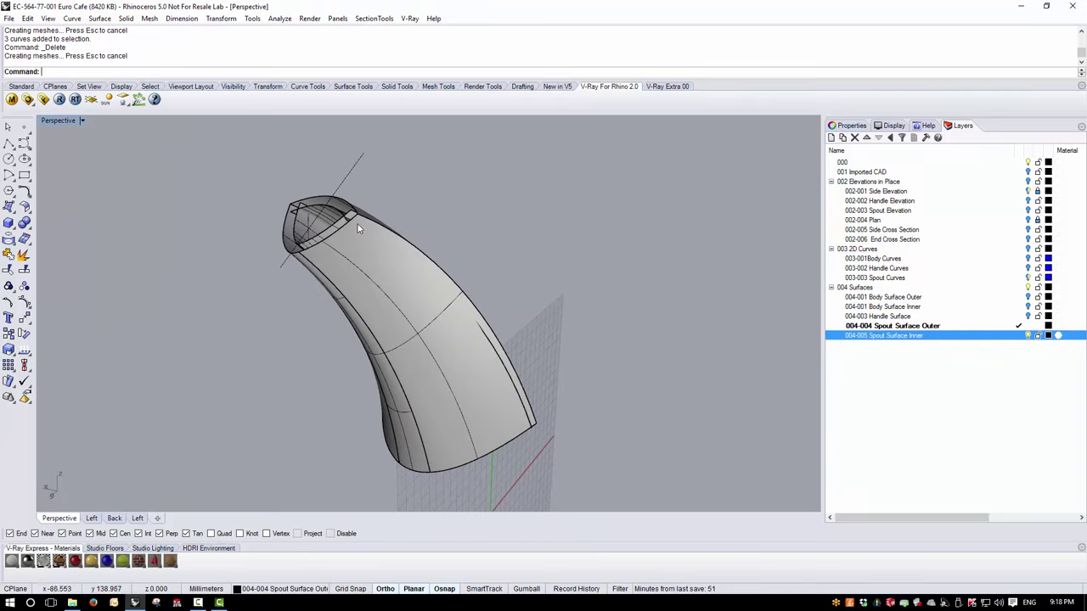
right_click_drag(476, 340, 425, 323)
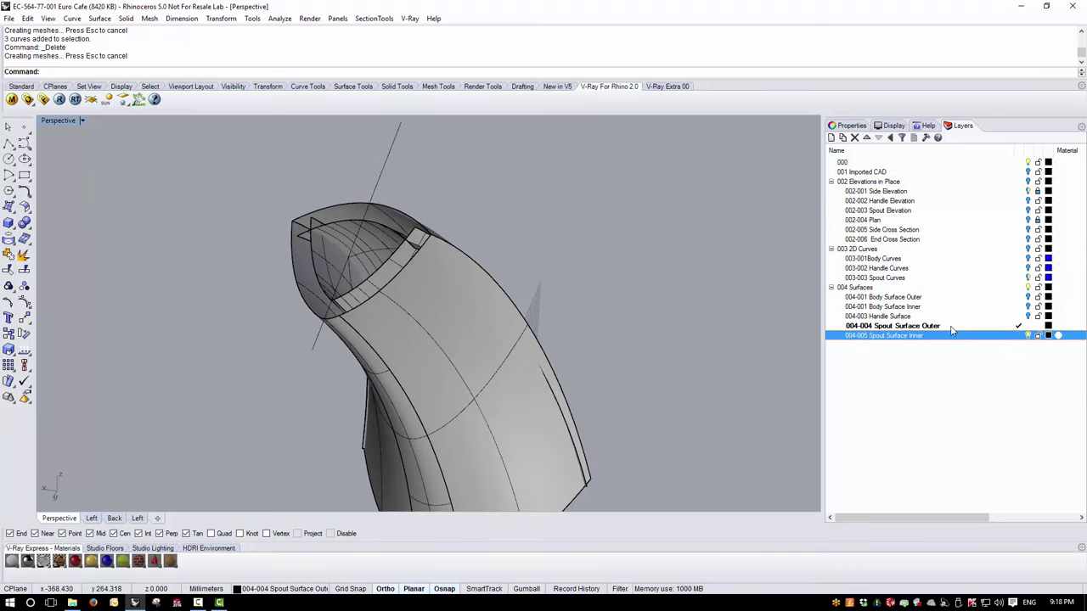
left_click(1017, 335)
left_click(1027, 326)
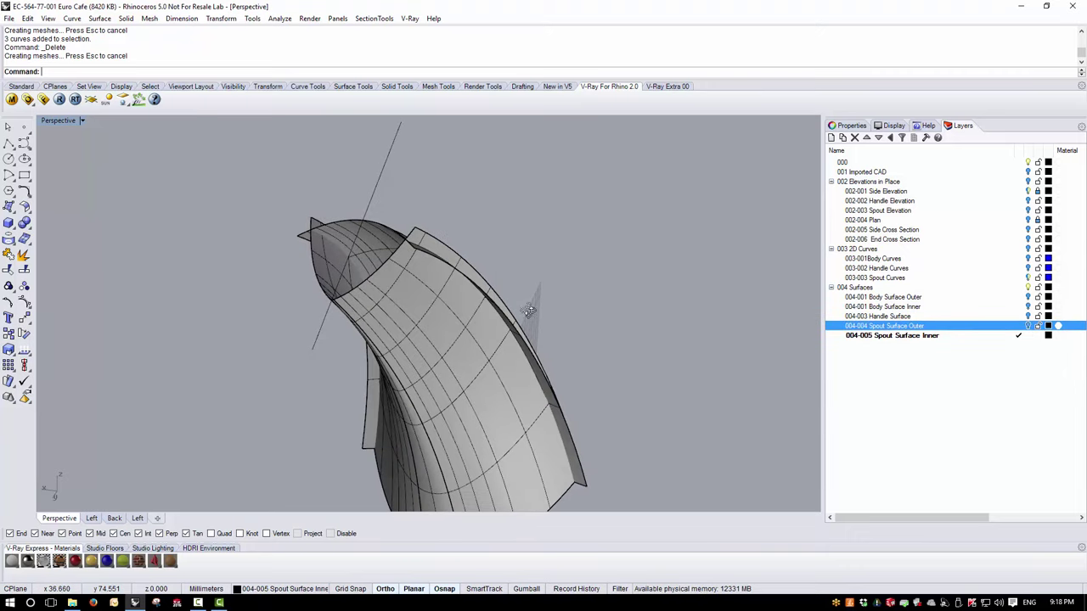
Create intersection curves between the inner spout's top surface and its side-and-front polysurface.
right_click_drag(551, 322, 382, 343)
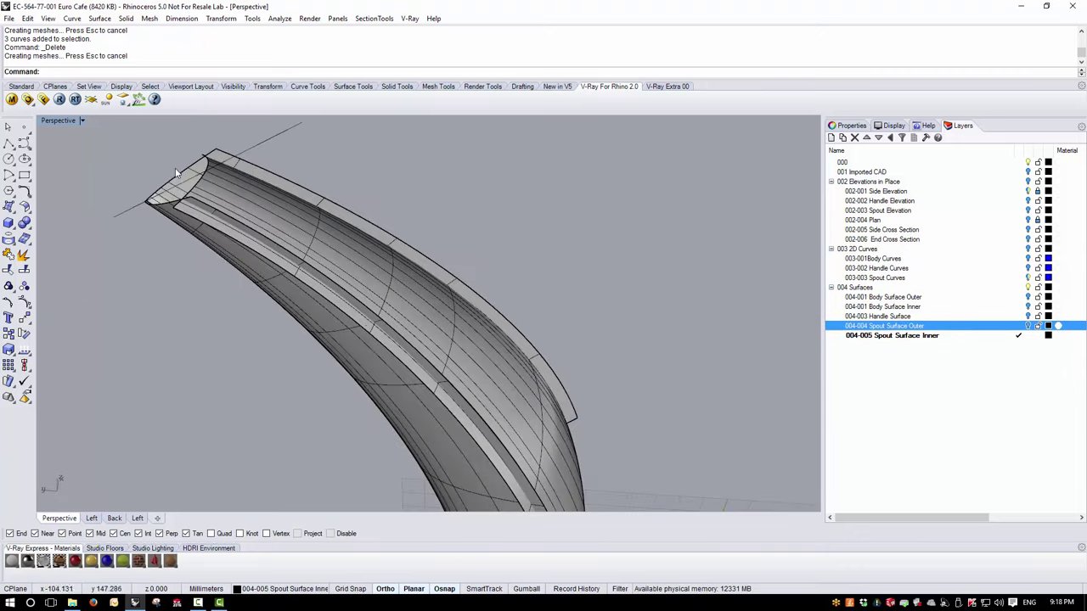
right_click_drag(178, 174, 253, 238)
scroll(289, 222, "up", 3)
left_click(289, 222)
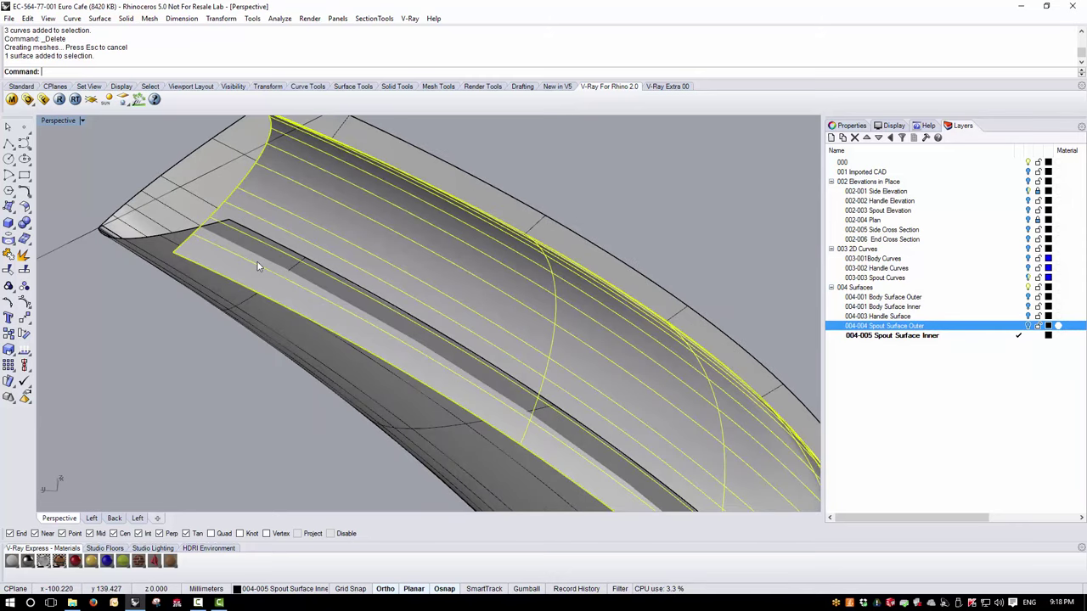
left_click(242, 272, "shift")
scroll(242, 271, "down", 5)
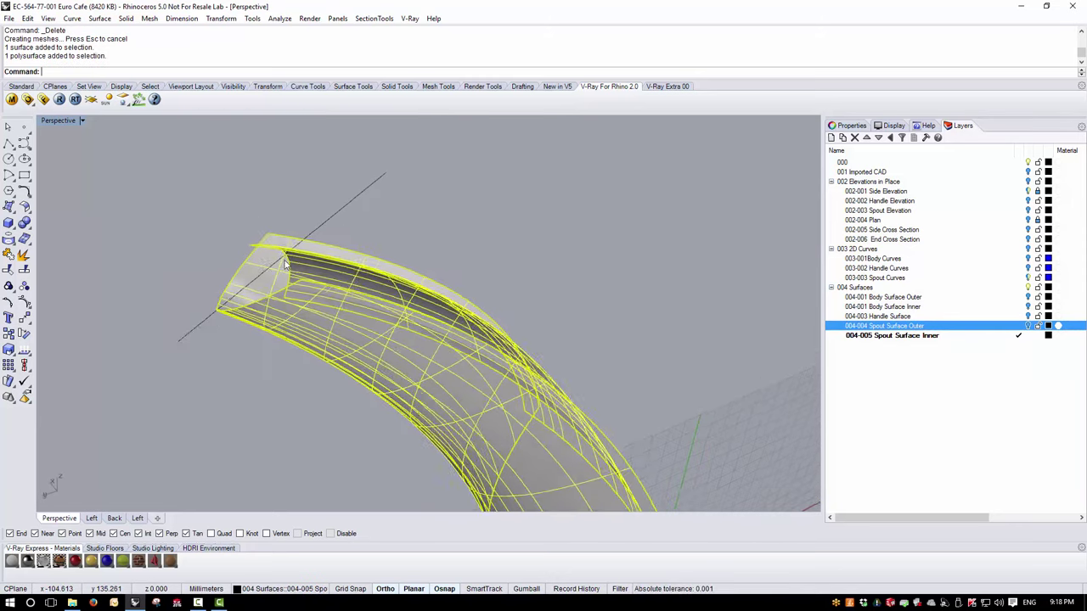
left_click(73, 18)
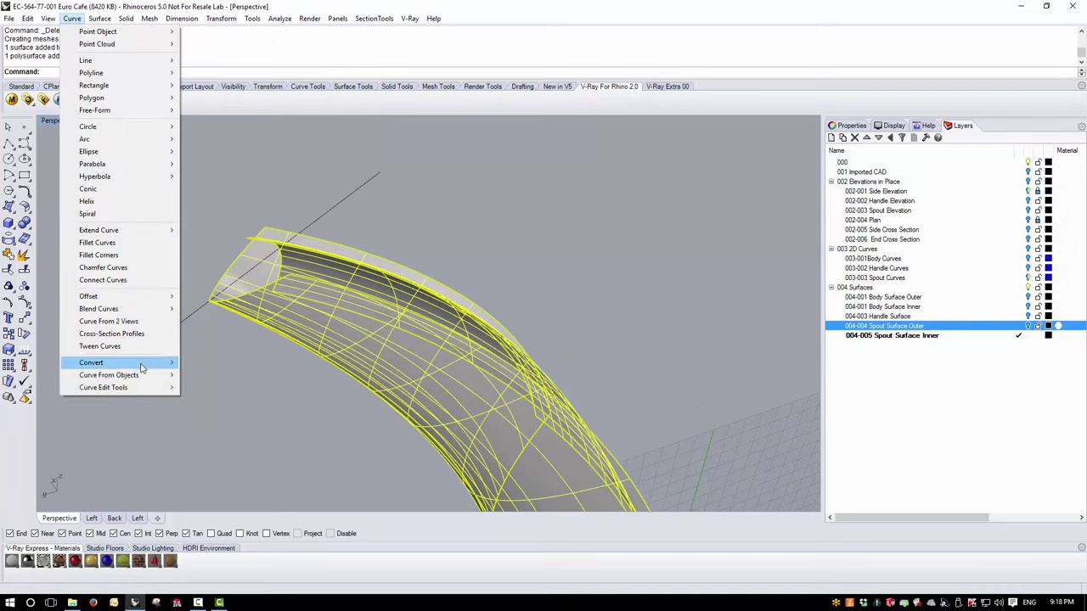
left_click(215, 321)
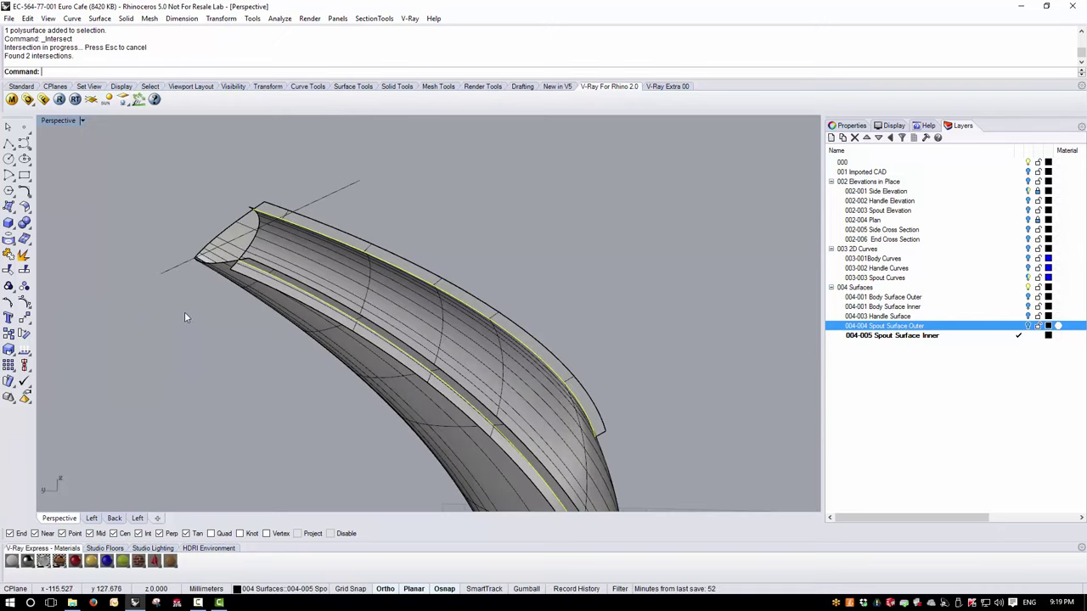
Trim the overhanging surface strips along one side of the inner spout with that side's intersection curve.
scroll(187, 312, "up", 3)
scroll(264, 281, "up", 3)
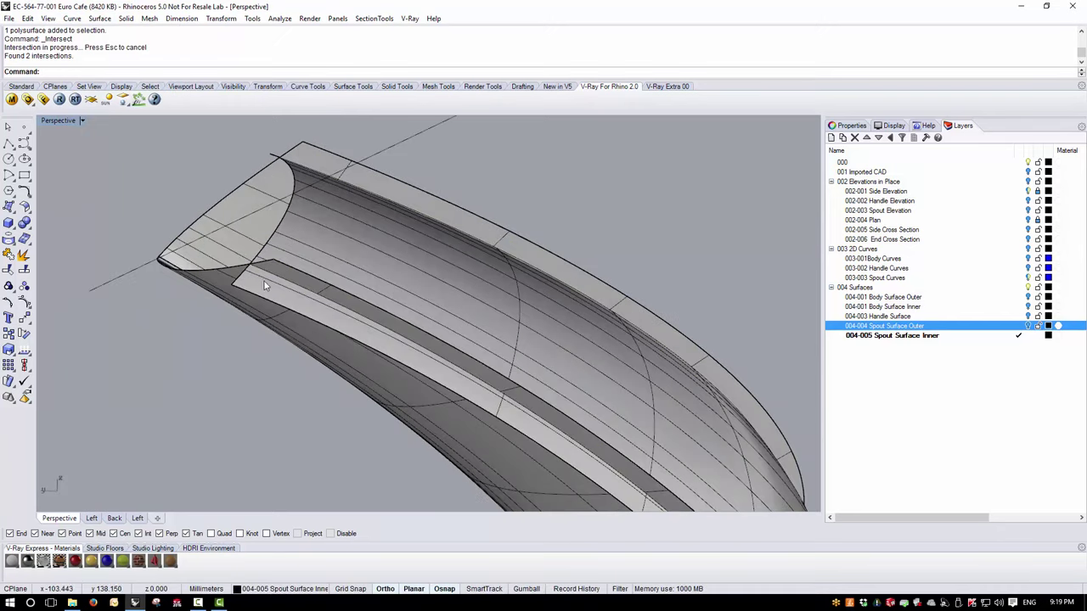
left_click(264, 281)
left_click(607, 319)
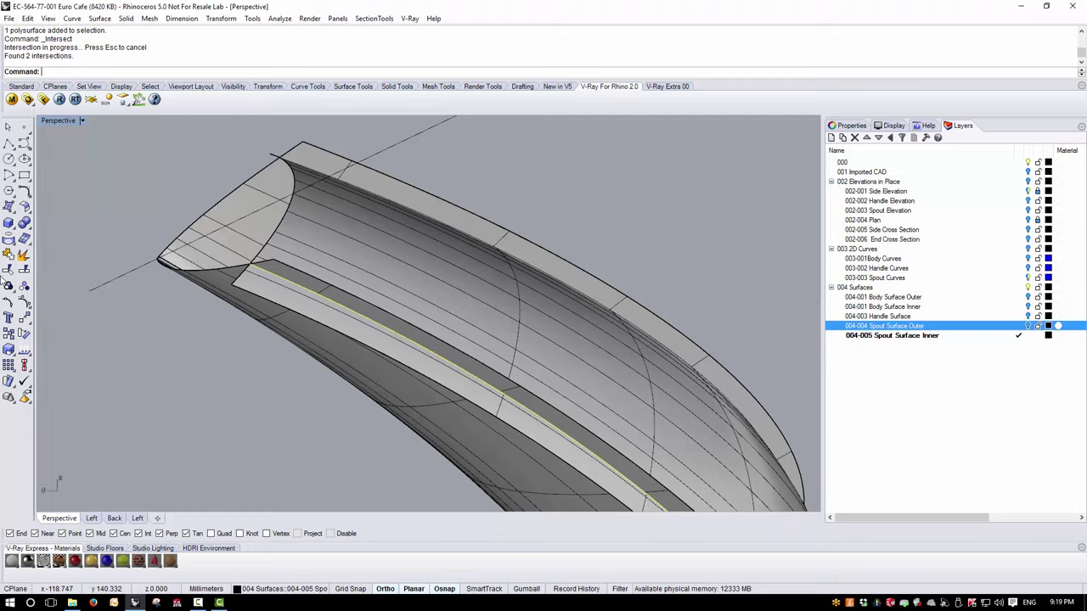
left_click(9, 270)
left_click(288, 275)
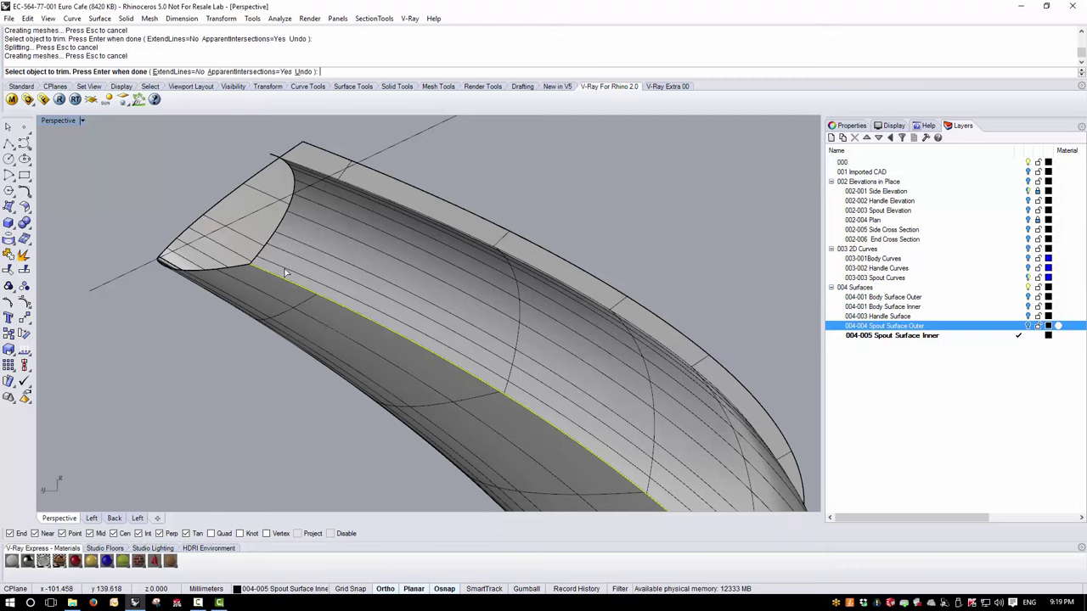
right_click(300, 151)
Trim the overhanging strips along the opposite side of the inner spout with the other intersection curve.
right_click_drag(299, 150, 498, 307)
scroll(518, 286, "up", 4)
left_click(519, 285)
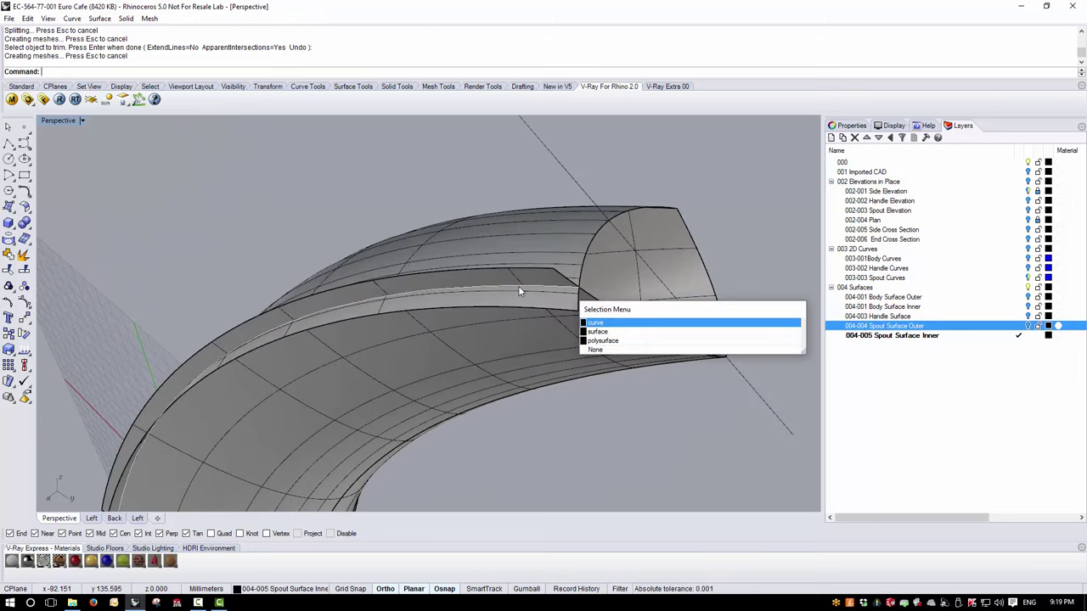
key("Escape")
left_click(521, 284)
key("Escape")
left_click(525, 286)
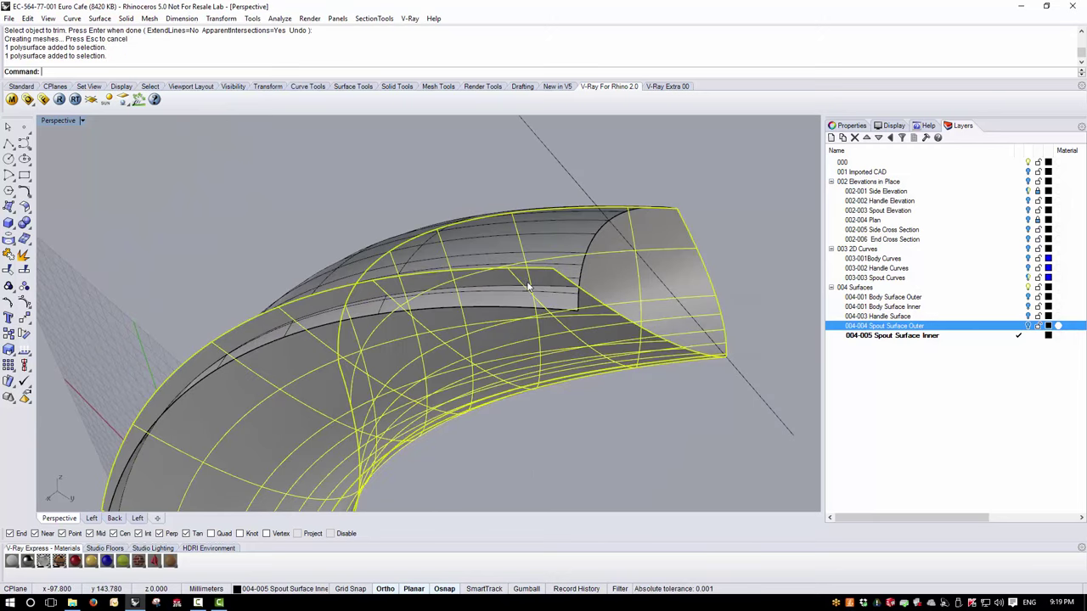
key("Escape")
left_click(578, 300)
left_click(598, 322)
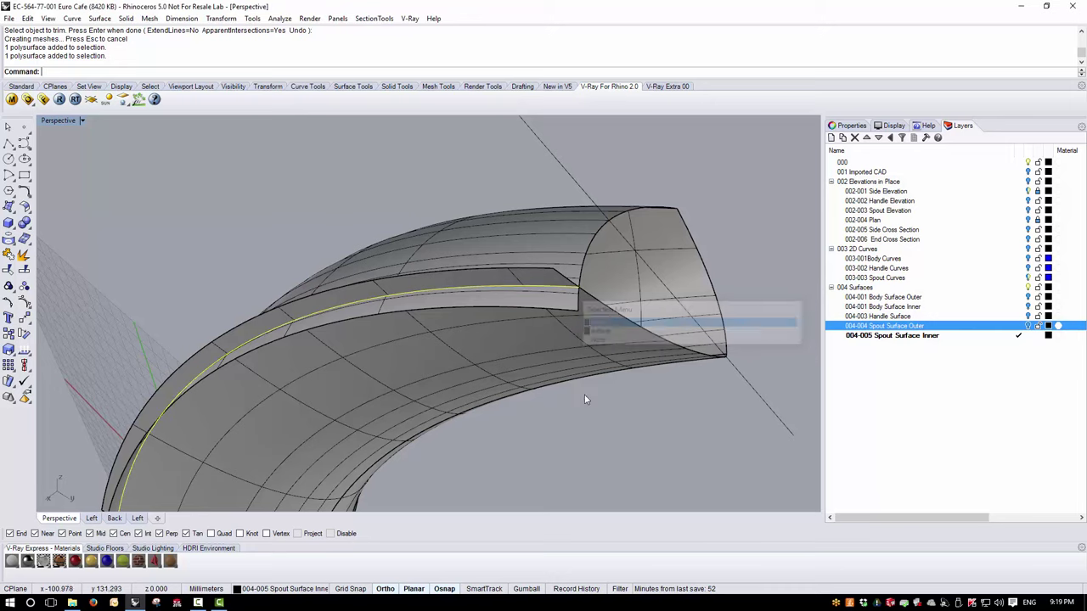
left_click(551, 280)
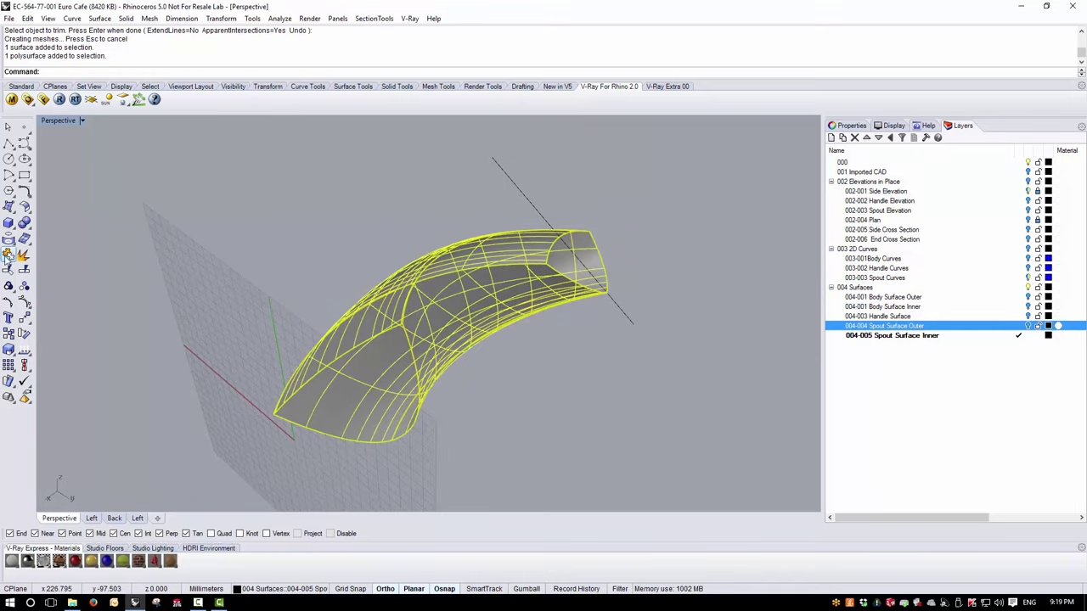
Join the trimmed inner spout surfaces into one polysurface, and select and delete all remaining visible curves.
left_click(8, 256)
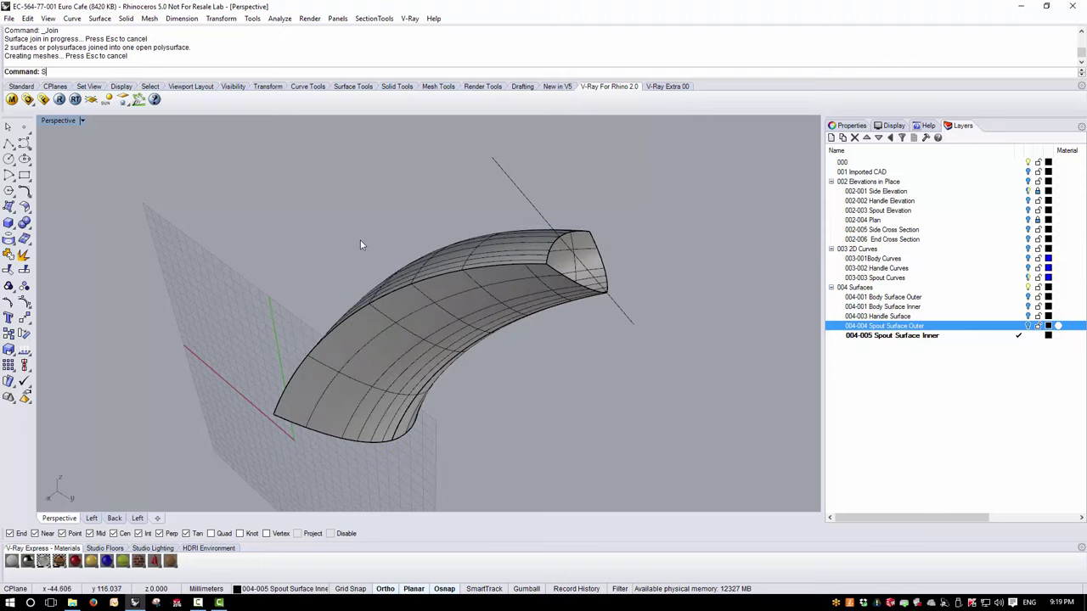
key("Return")
key("Delete")
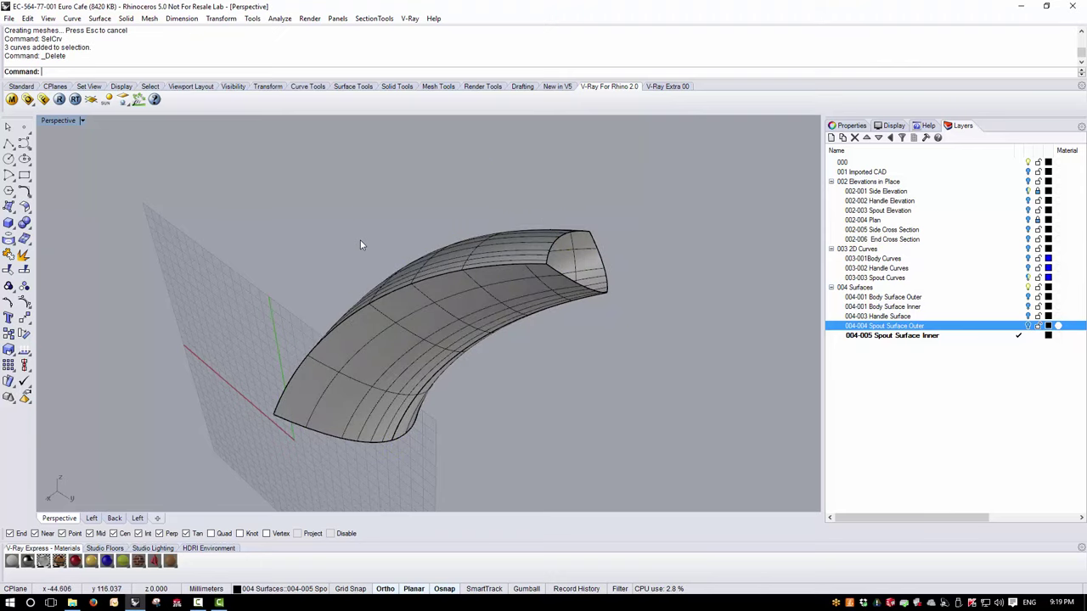
Turn the 004-004 Spout Surface Outer layer back on alongside the inner spout.
right_click_drag(498, 293, 696, 293)
left_click(1027, 327)
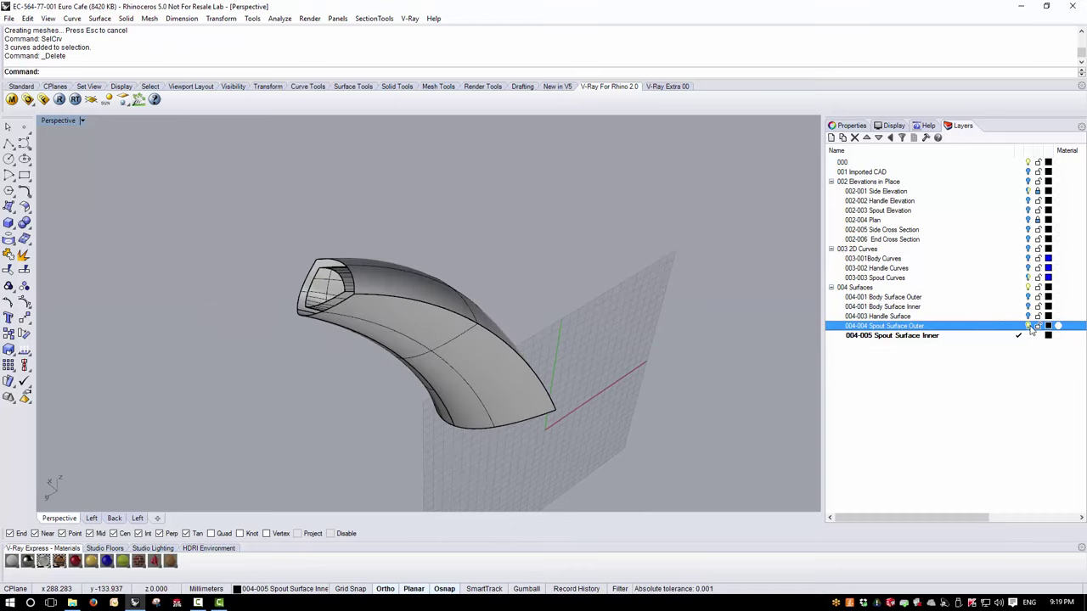
right_click_drag(382, 272, 349, 249)
scroll(349, 249, "up", 3)
scroll(353, 255, "up", 5)
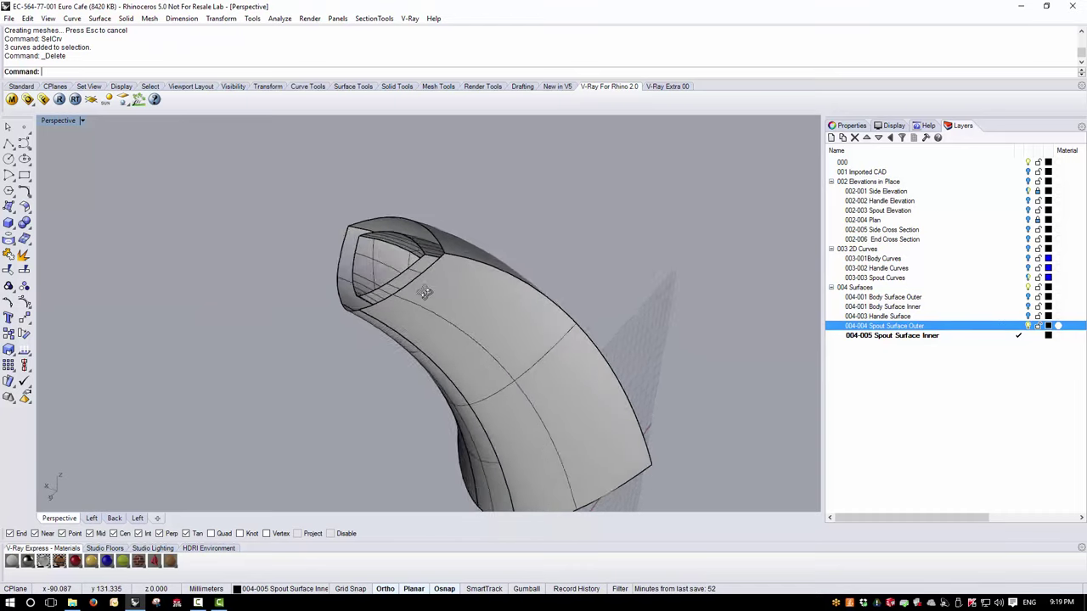
scroll(373, 271, "down", 5)
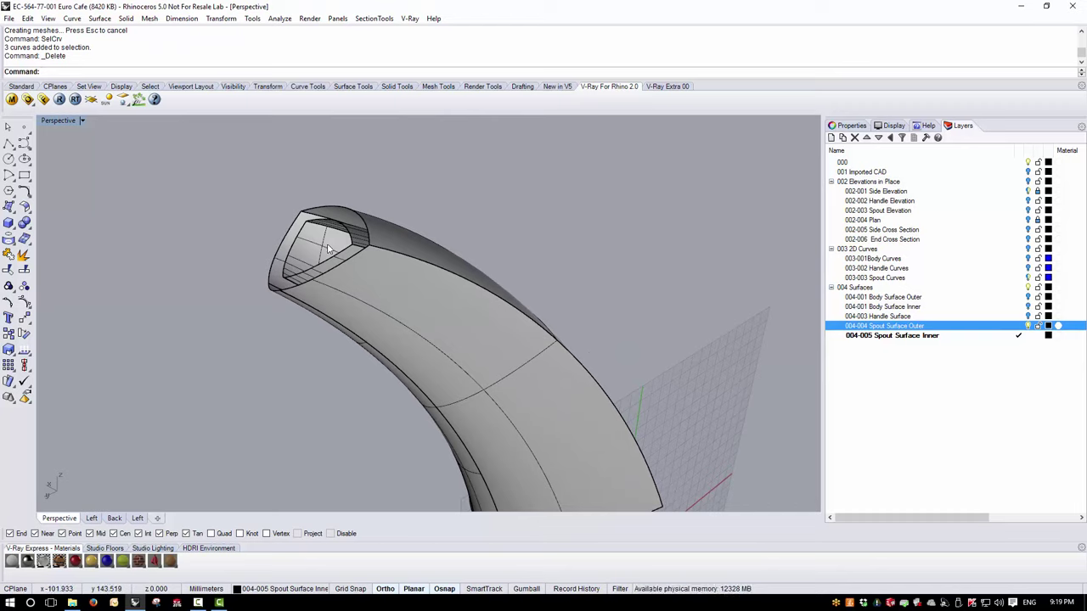
Build a planar surface from the inner and outer edges at the spout's tip to close the wall gap.
left_click(99, 18)
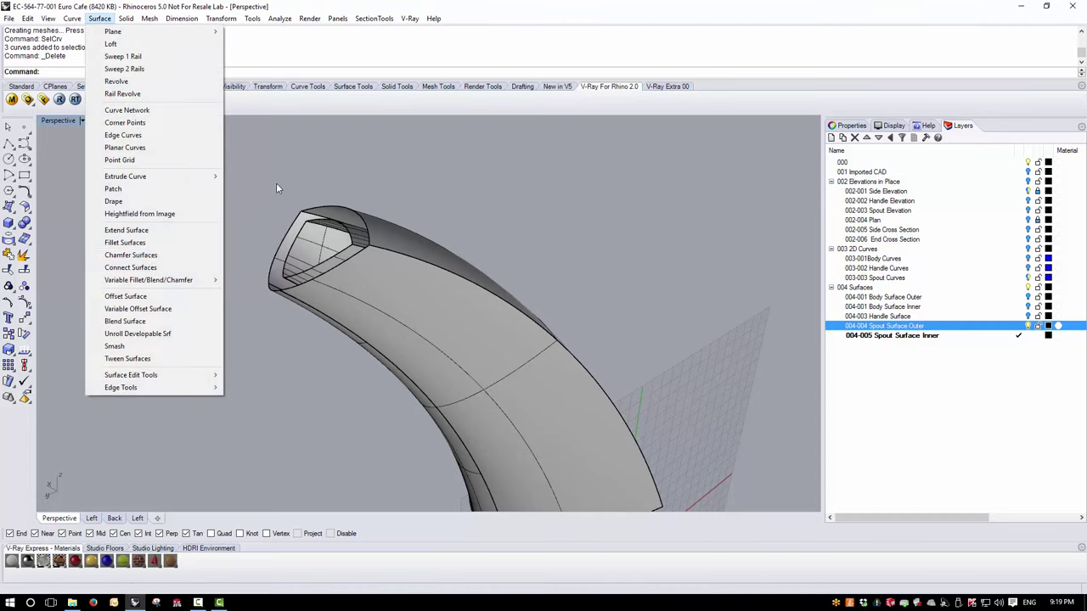
left_click(281, 217)
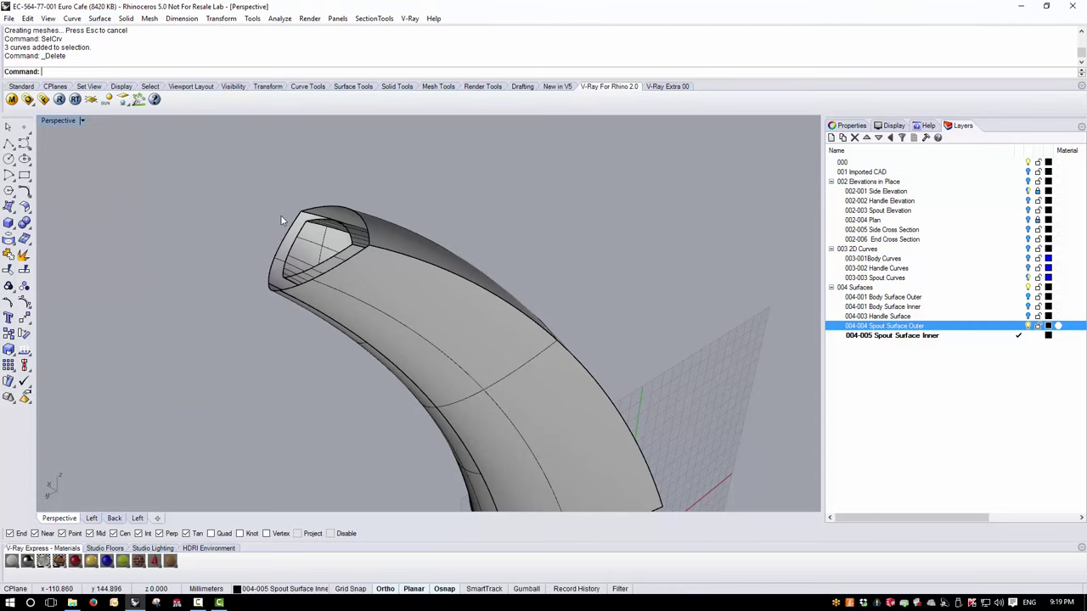
left_click(100, 19)
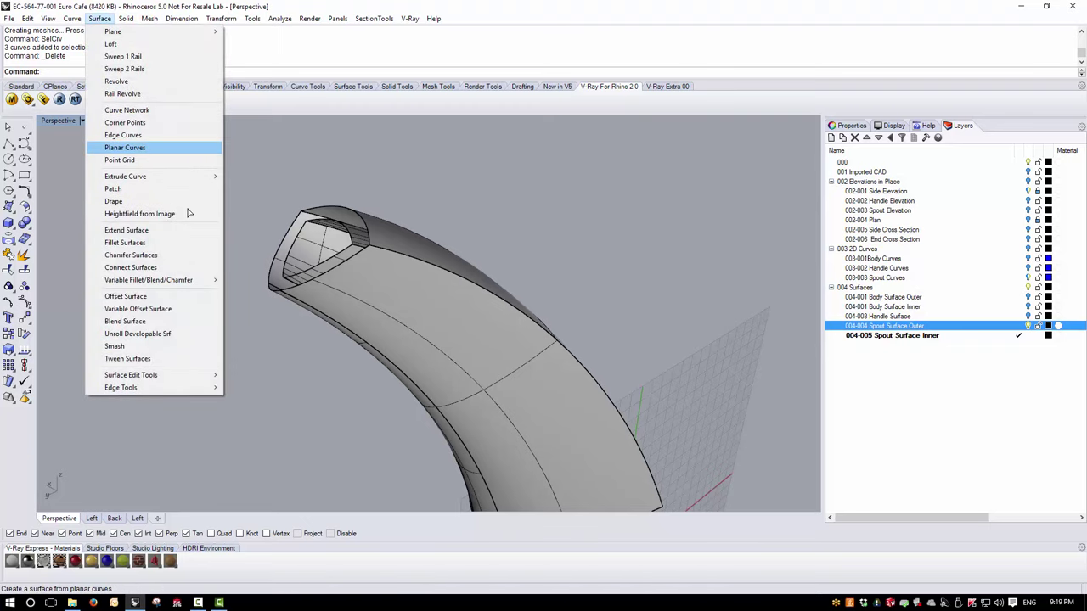
left_click(127, 147)
scroll(299, 286, "up", 3)
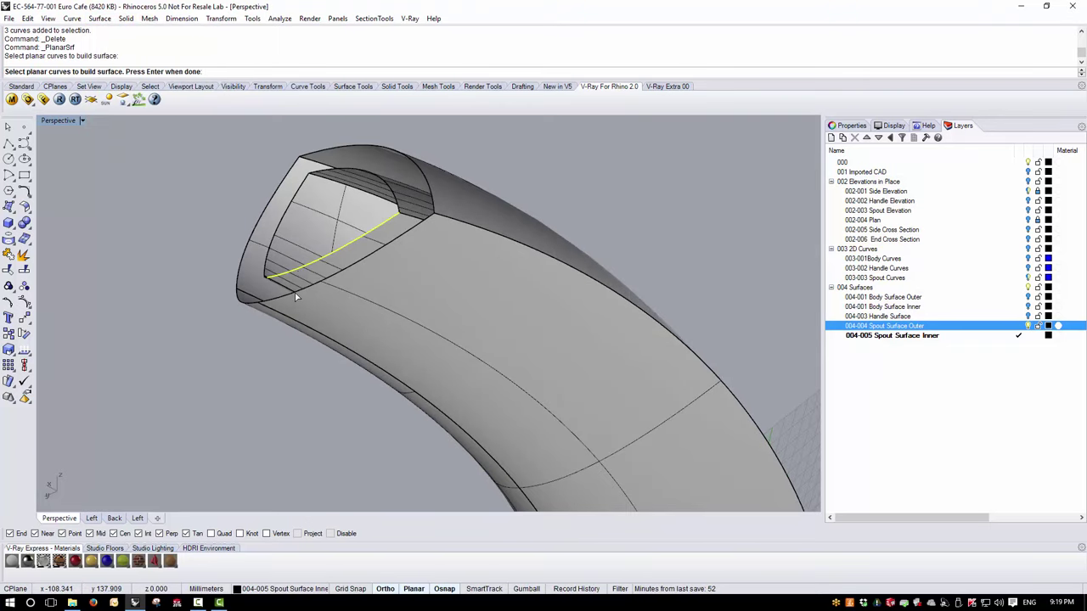
scroll(336, 323, "down", 5)
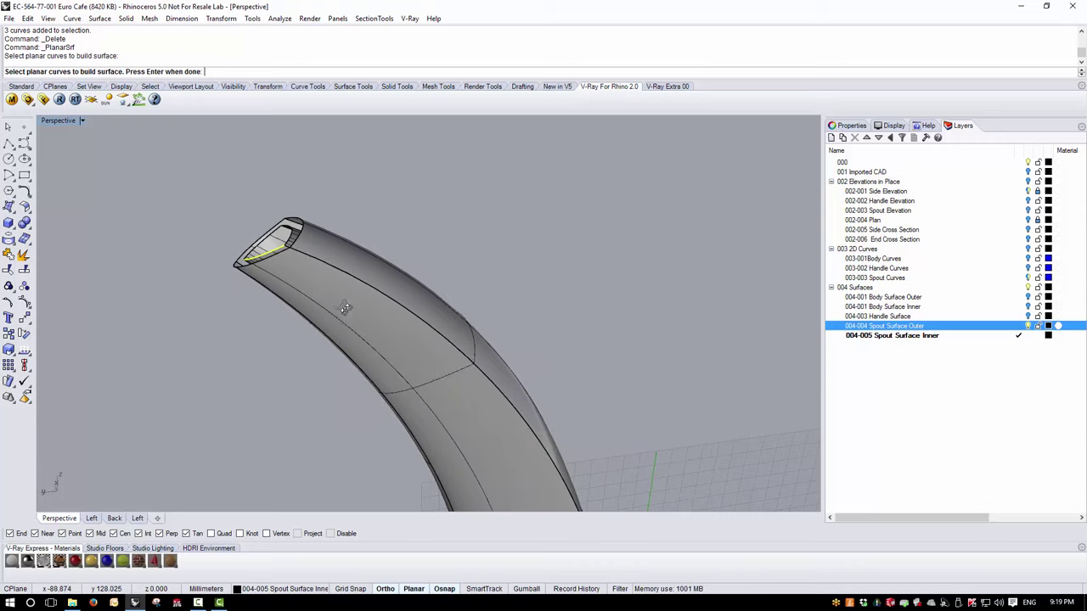
right_click_drag(333, 294, 321, 271)
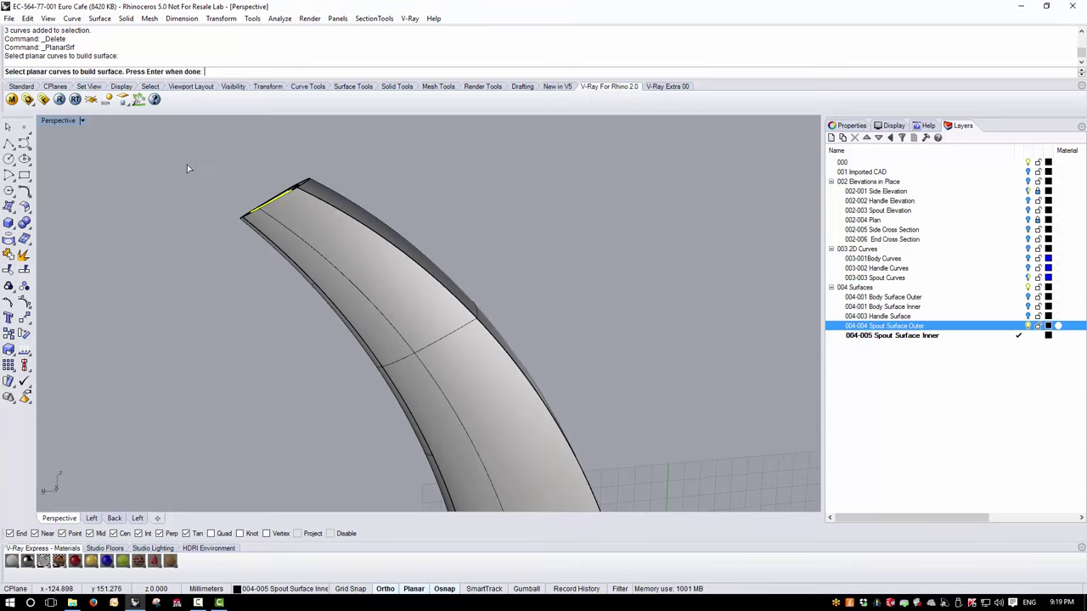
left_click_drag(187, 164, 356, 235)
scroll(223, 242, "down", 4)
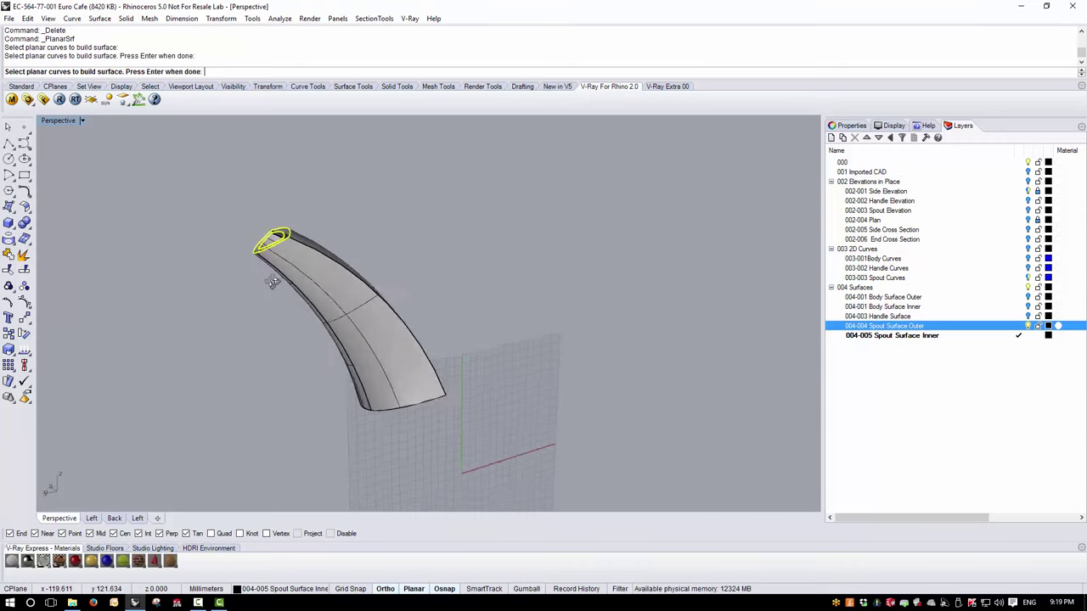
right_click_drag(280, 254, 301, 278)
scroll(301, 278, "up", 3)
key("Return")
Inspect the planar rim between the inner and outer spout surfaces from several angles.
right_click_drag(287, 318, 662, 332)
scroll(586, 299, "up", 2)
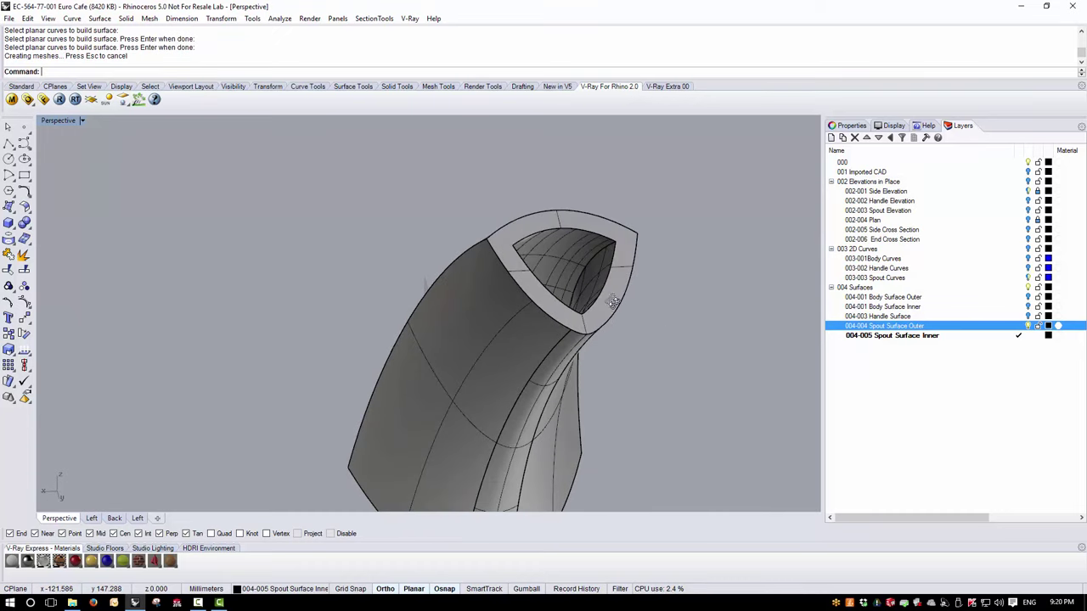
right_click_drag(613, 303, 436, 340)
scroll(281, 315, "up", 3)
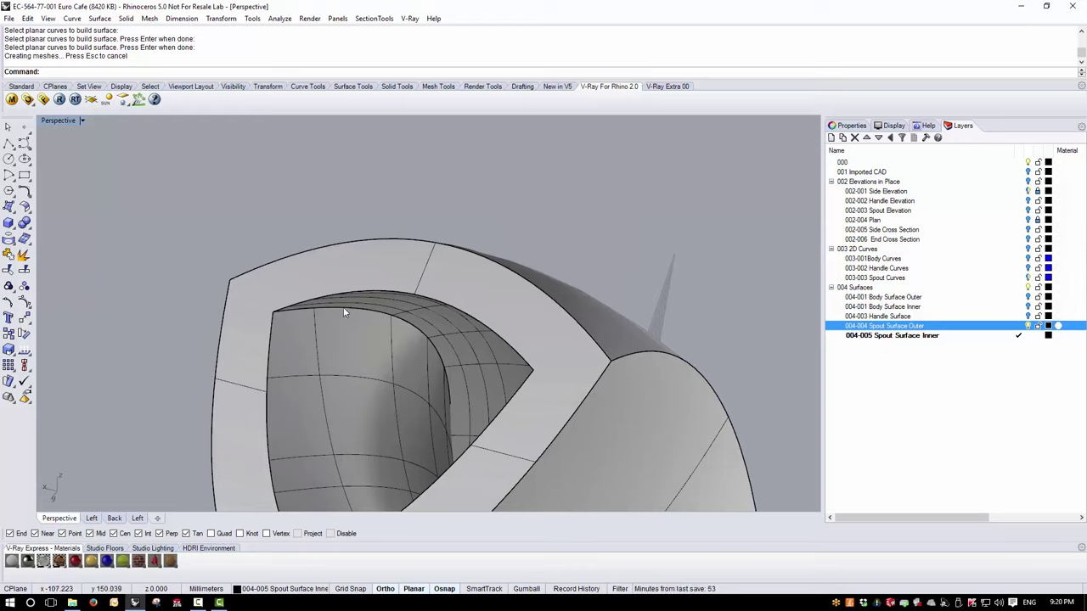
right_click_drag(289, 308, 477, 362)
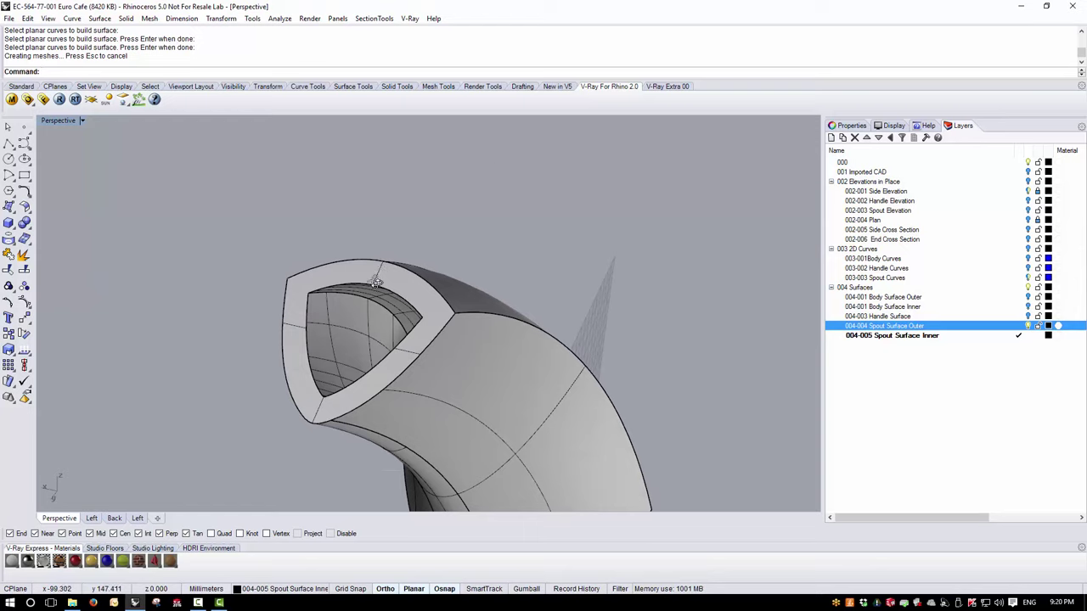
right_click_drag(376, 274, 292, 263)
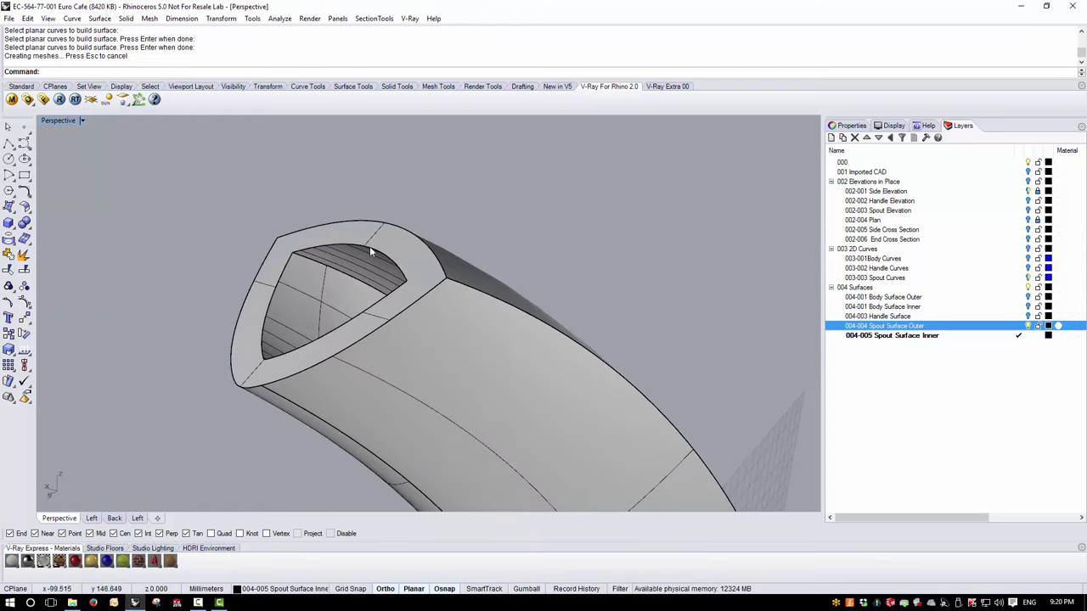
right_click_drag(365, 316, 414, 219)
Move the planar rim surface at the spout's tip onto the 004-004 Spout Surface Outer layer.
left_click(406, 223)
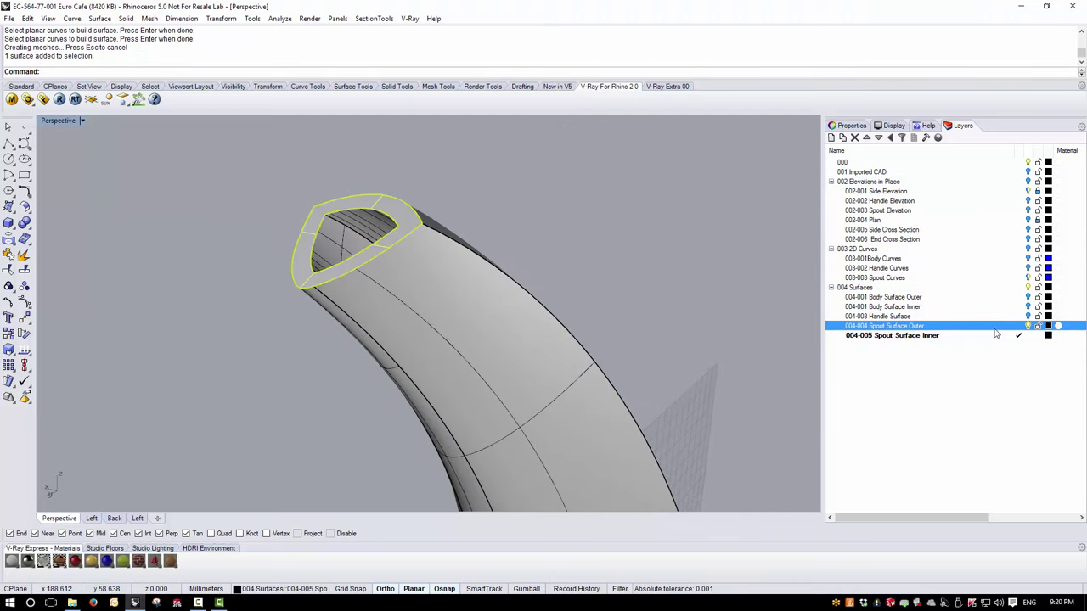
right_click(922, 329)
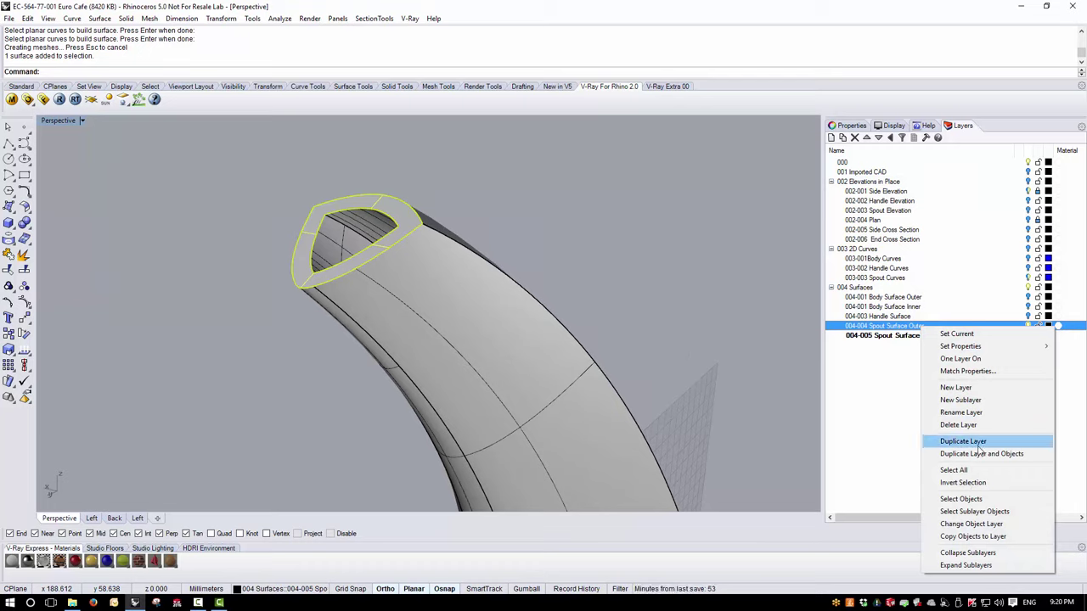
left_click(970, 523)
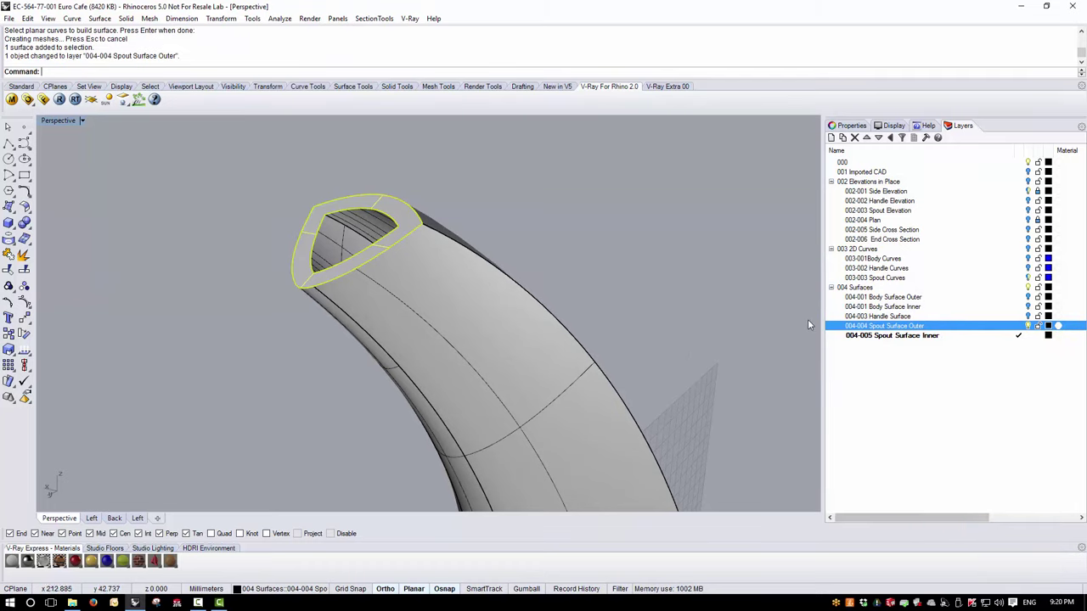
Set the Perspective view's construction plane to World Top.
right_click_drag(493, 179, 492, 266)
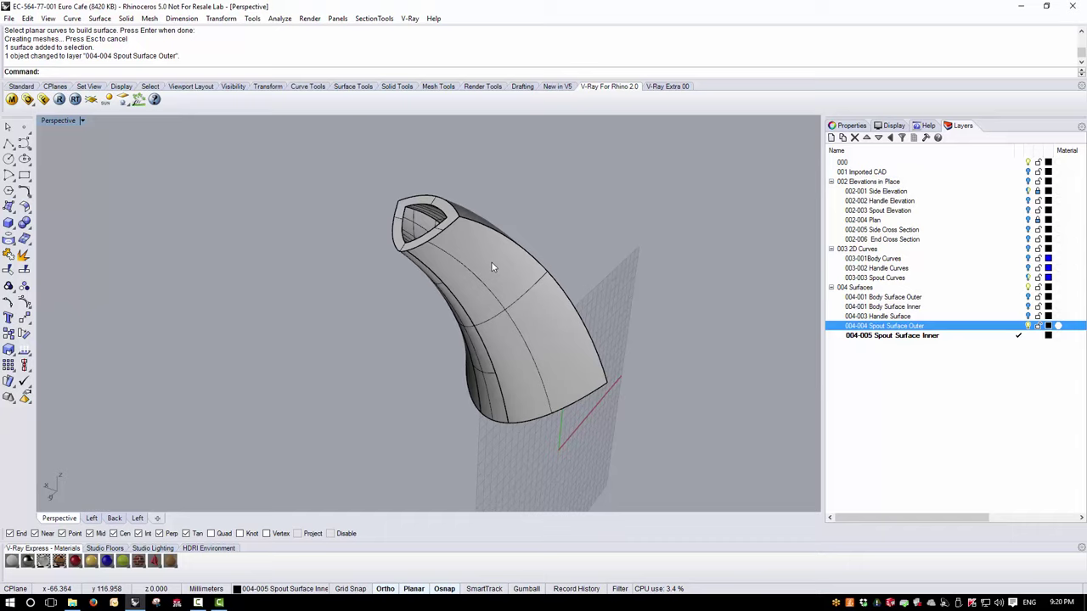
right_click_drag(492, 267, 431, 338)
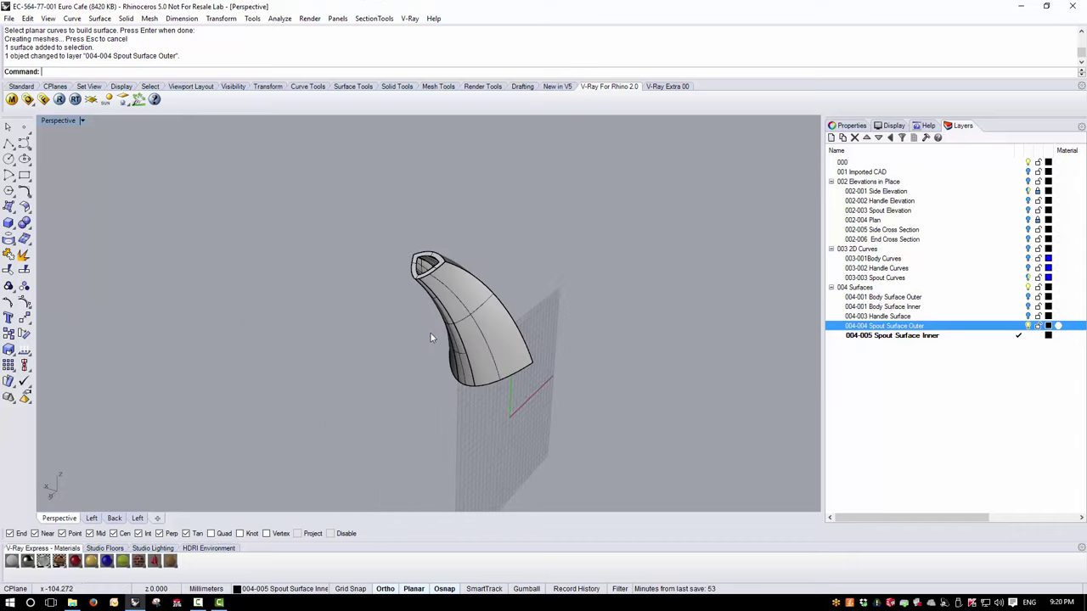
right_click_drag(550, 341, 558, 303)
left_click(83, 121)
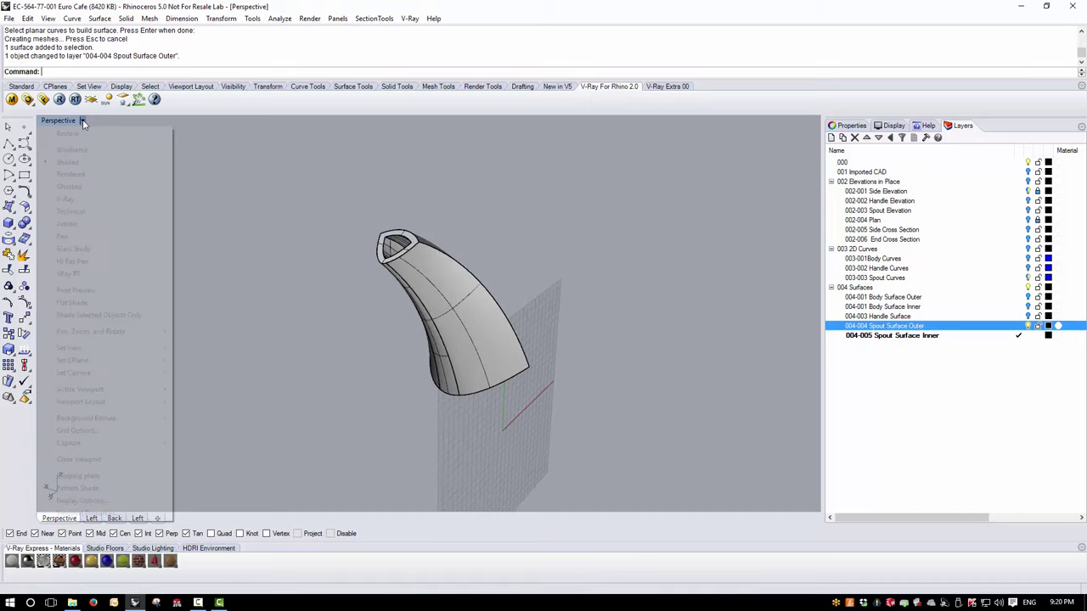
mouse_move(128, 359)
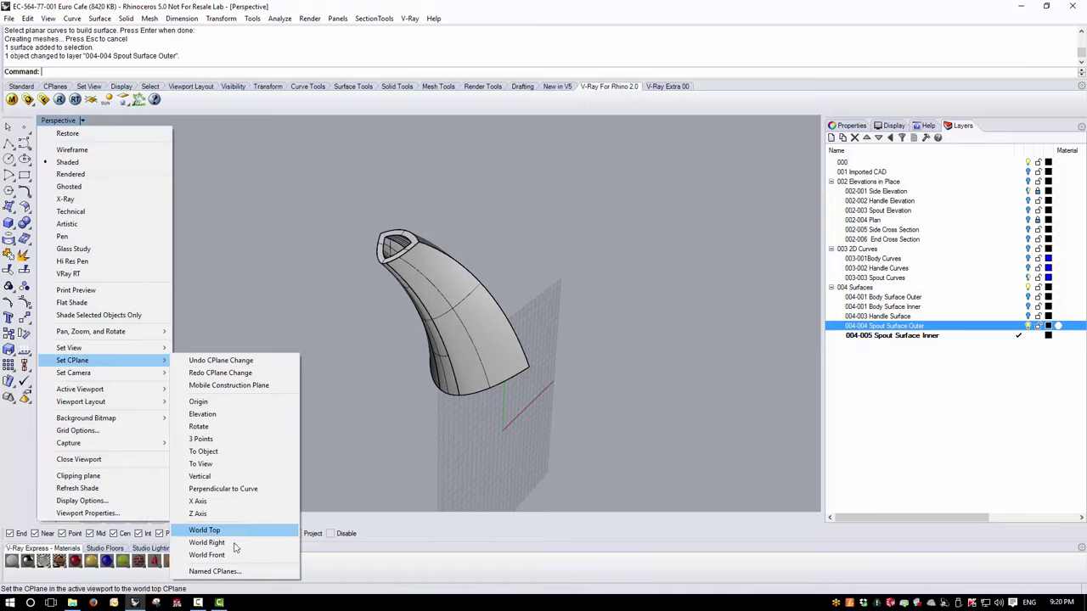
left_click(205, 530)
mouse_move(381, 376)
right_mouse_down()
mouse_move(514, 368)
mouse_move(385, 372)
right_mouse_up()
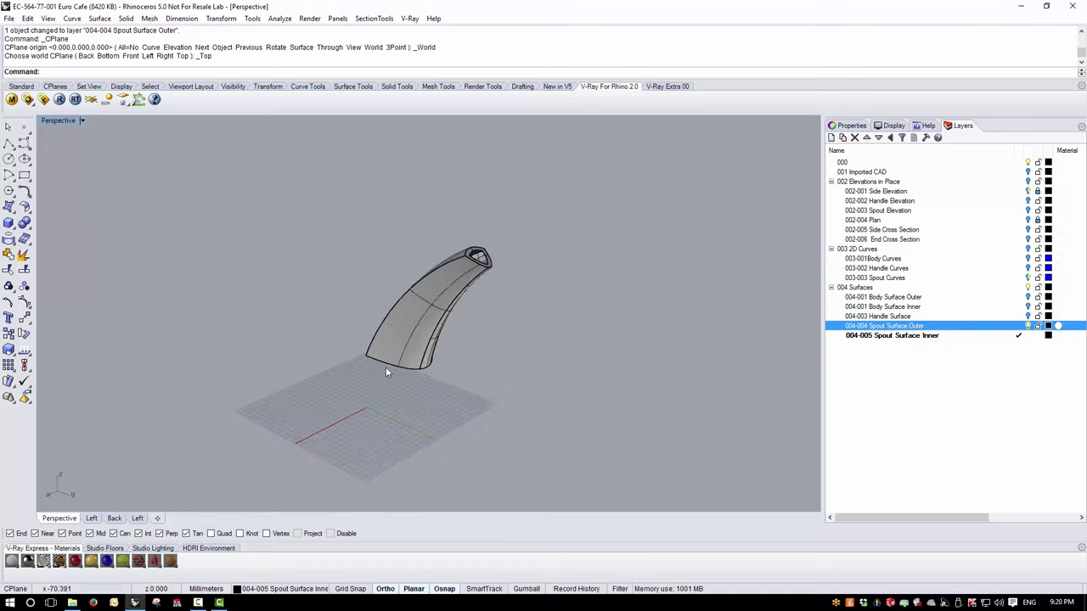
scroll(385, 372, "up", 2)
Turn on the outer body, inner body and handle surface layers and examine where the spout meets the inside of the body.
left_click(1030, 249)
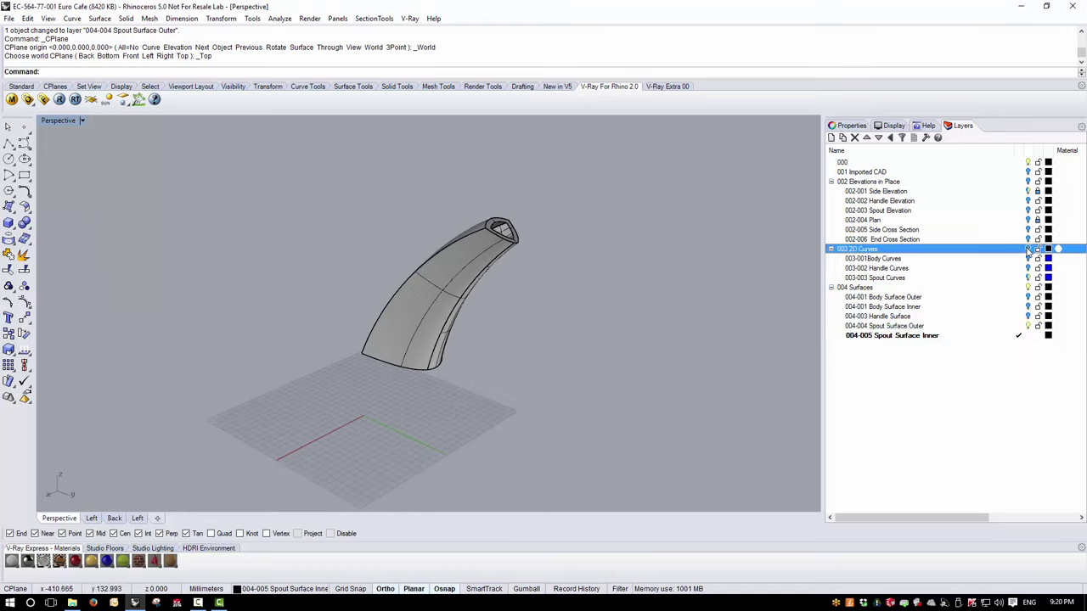
left_click(1027, 297)
left_click(1029, 307)
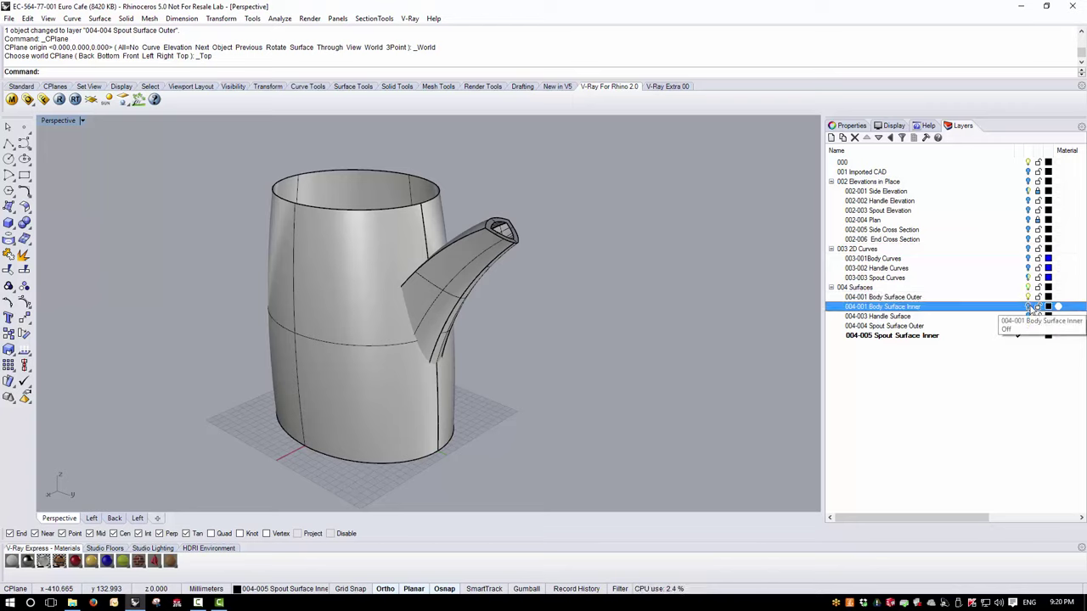
left_click(1028, 316)
right_click_drag(554, 369, 781, 213)
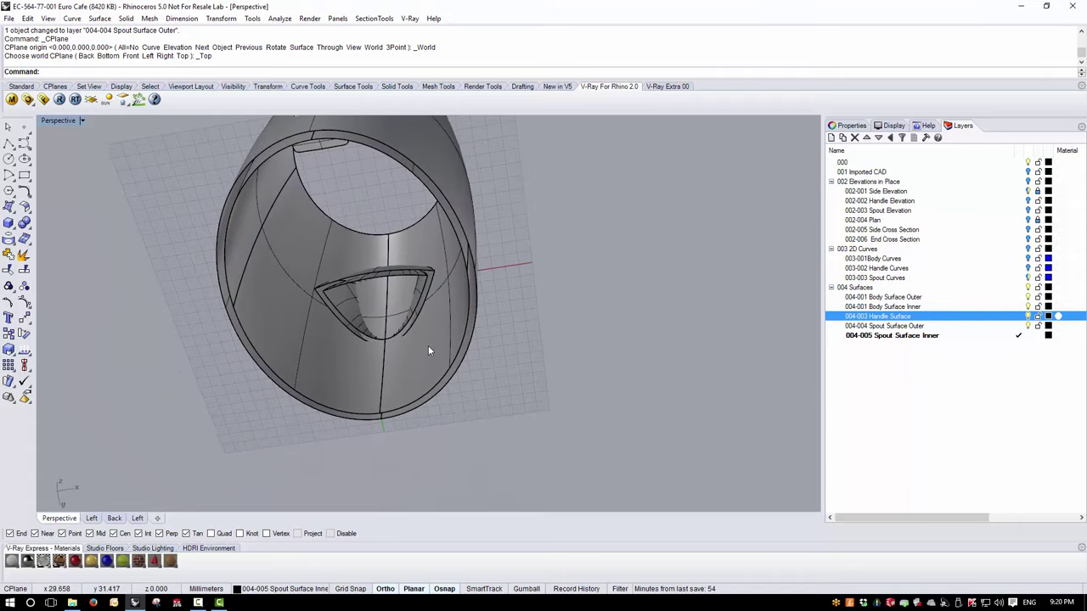
right_click_drag(427, 350, 451, 350)
scroll(438, 357, "up", 6)
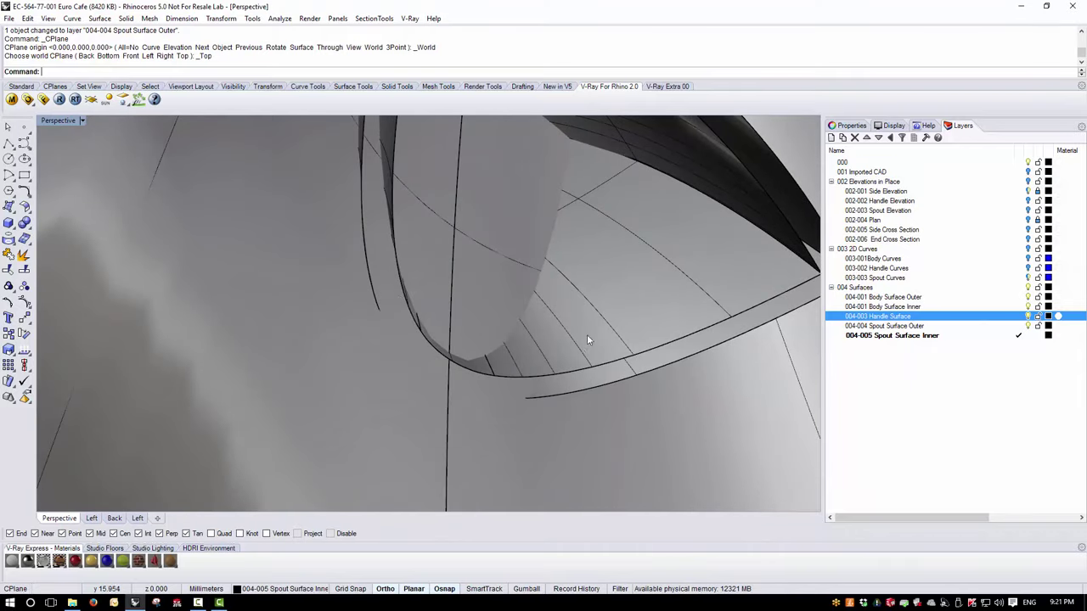
right_click_drag(587, 340, 404, 335)
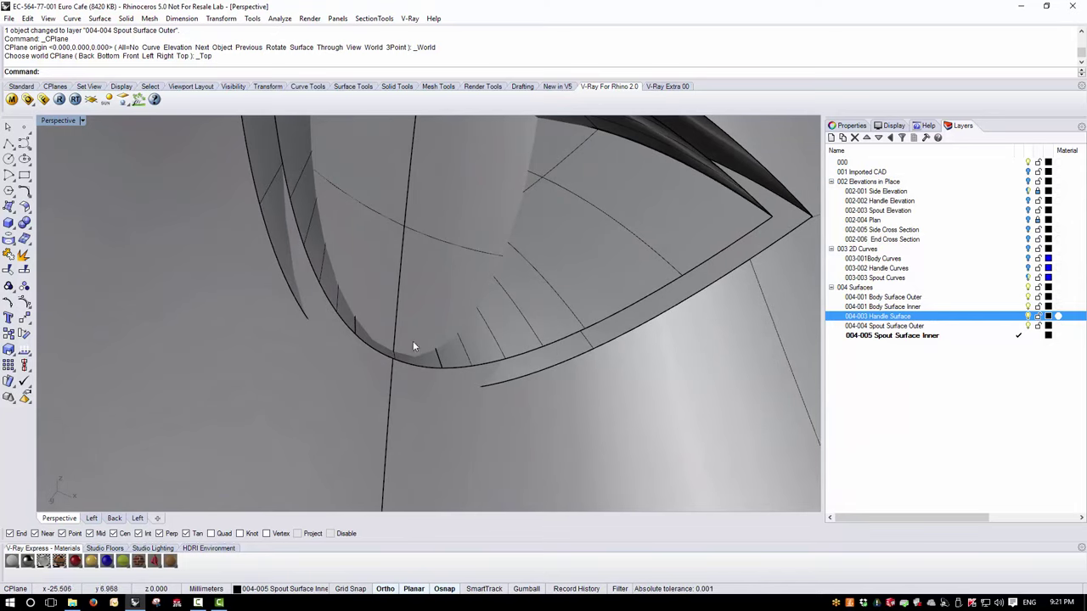
right_click_drag(439, 292, 552, 390)
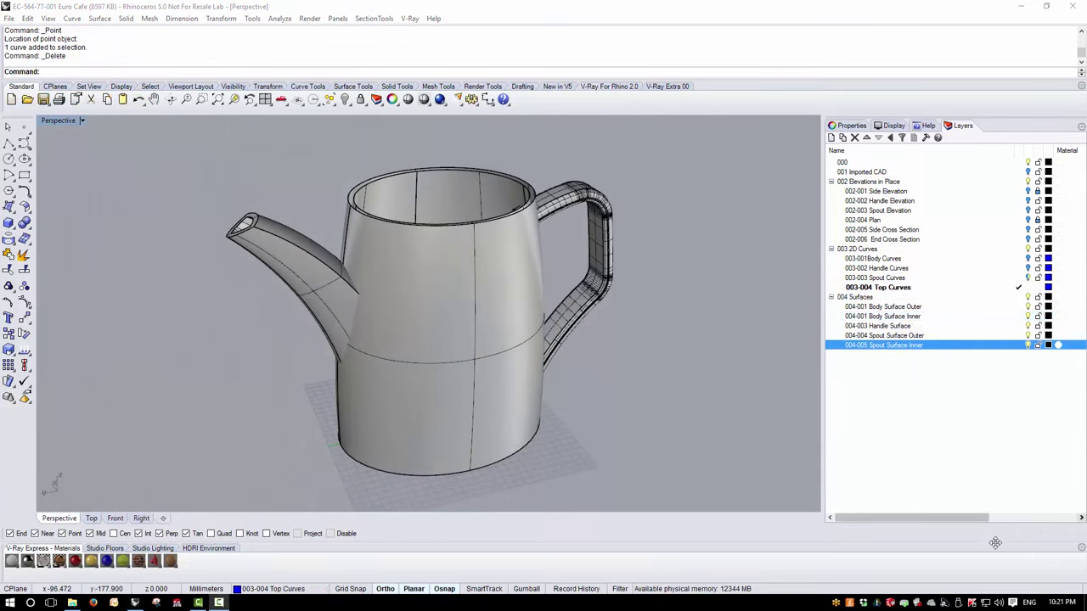
Hide the inner body, handle and both spout surface layers, and turn on the 002-001 Side Elevation layer.
right_click_drag(485, 381, 309, 181)
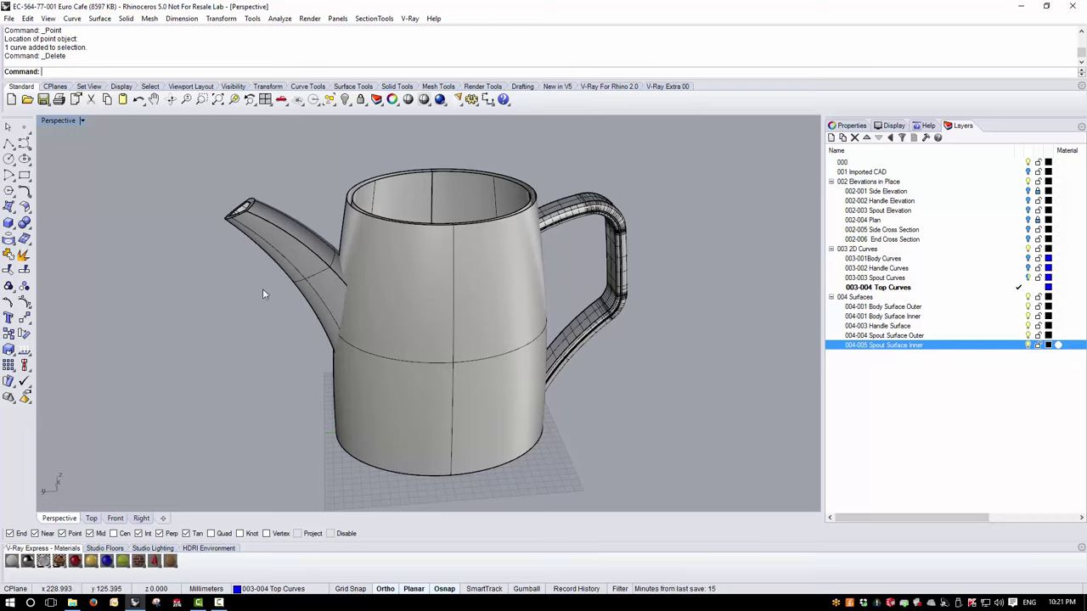
left_click(1027, 316)
left_click(1027, 326)
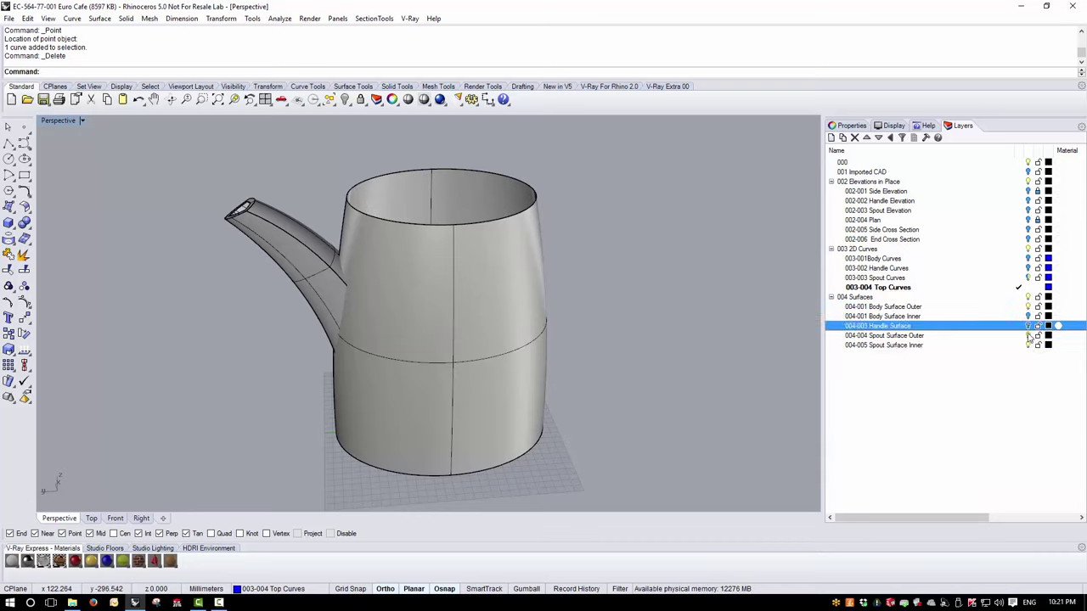
left_click(1027, 336)
left_click(1028, 346)
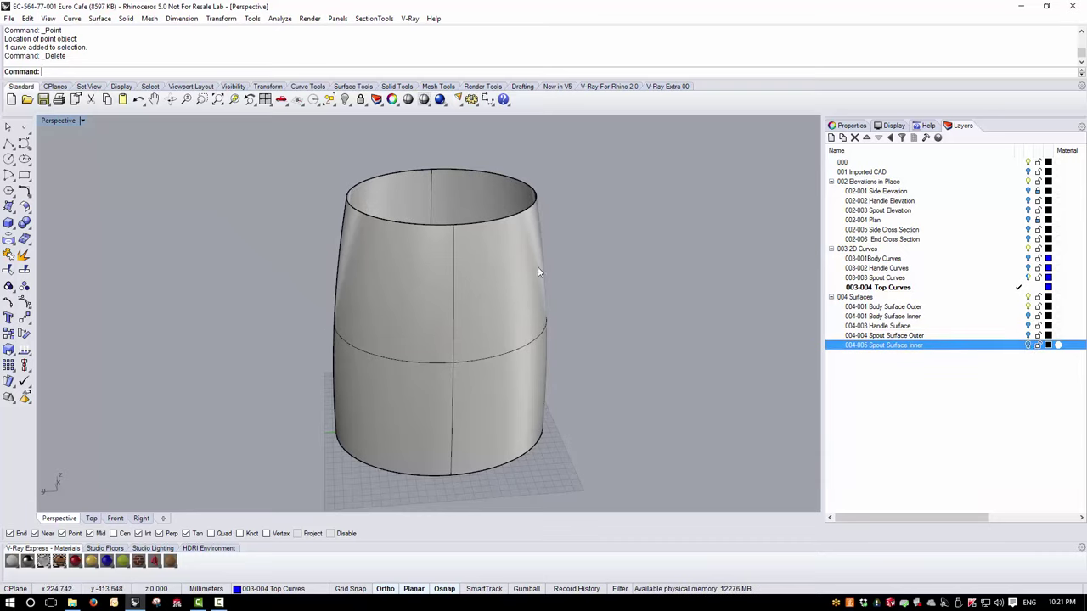
left_click(1028, 191)
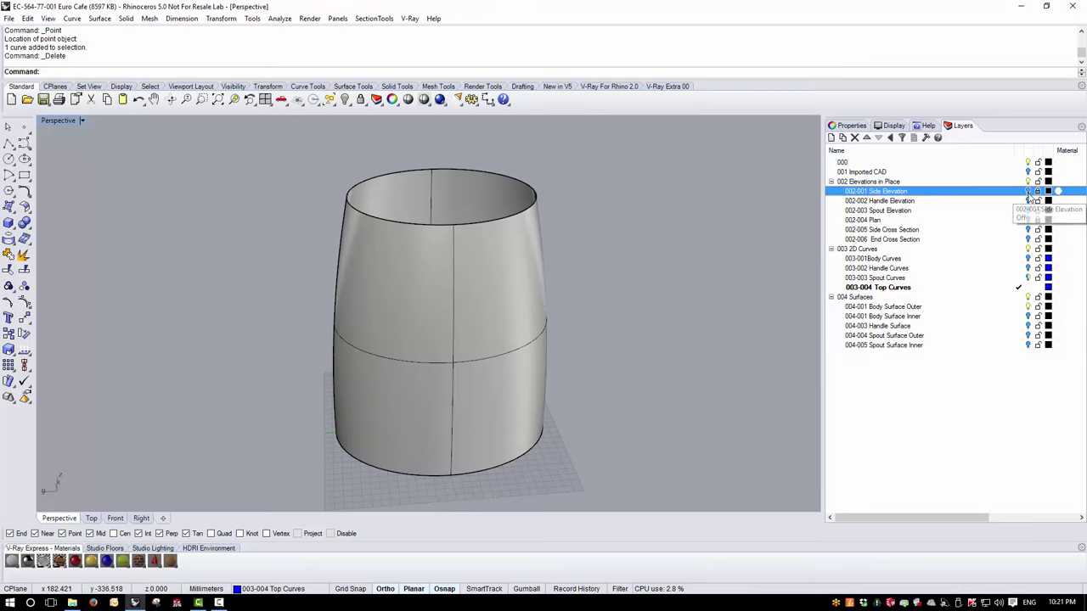
Switch the Perspective viewport to the Left view and display it in Wireframe mode.
left_click(82, 121)
mouse_move(151, 349)
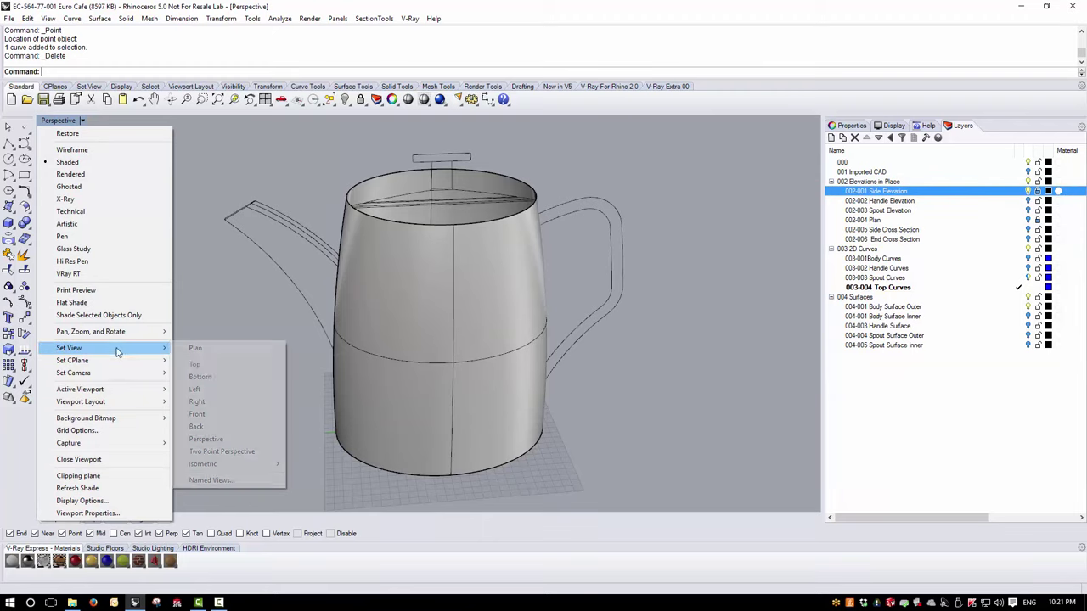
left_click(209, 388)
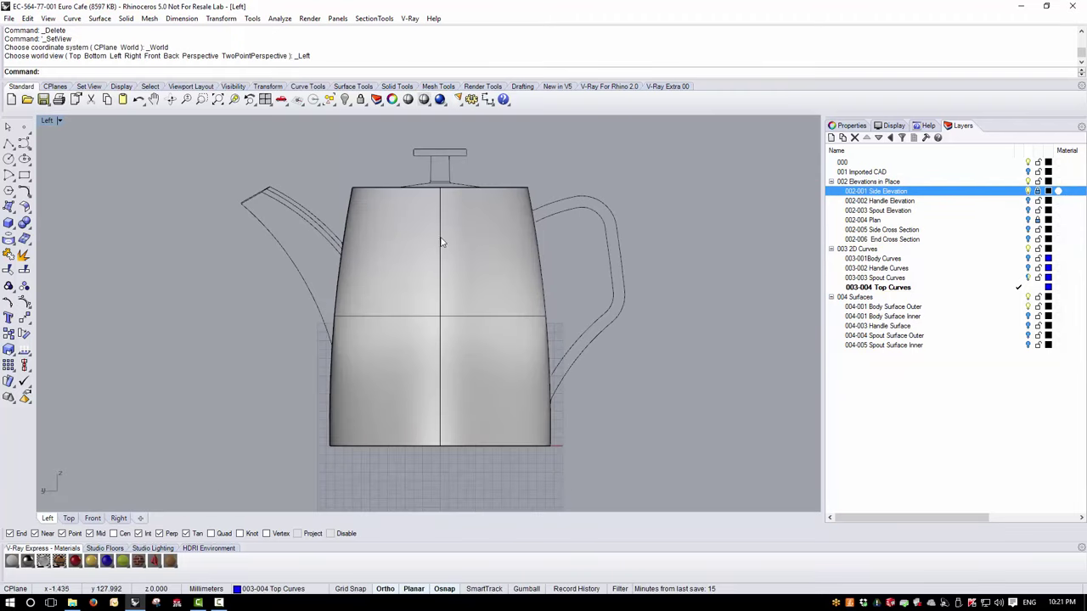
scroll(437, 259, "up", 5)
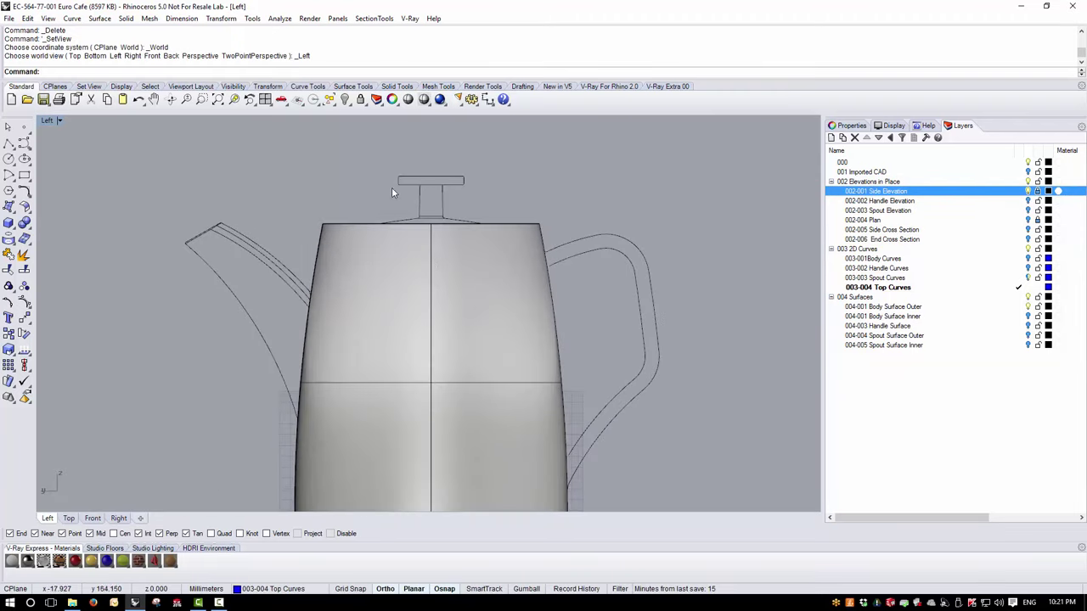
scroll(391, 191, "up", 2)
left_click(60, 120)
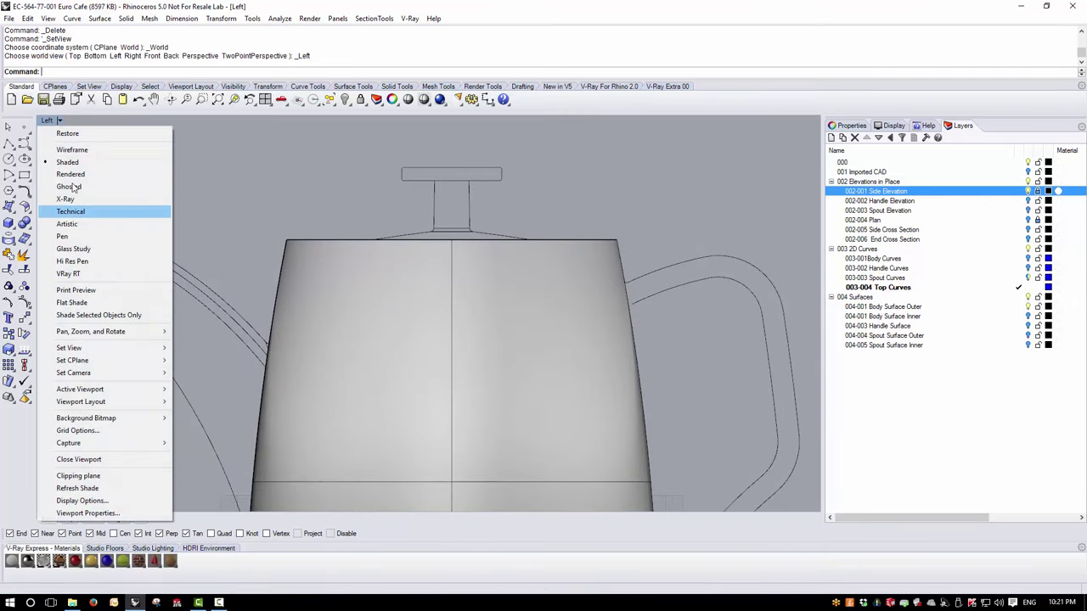
left_click(72, 150)
Draw a three-point interpolated curve along the lid's sloping outer shoulder in the side elevation, near the spout side.
scroll(333, 243, "up", 3)
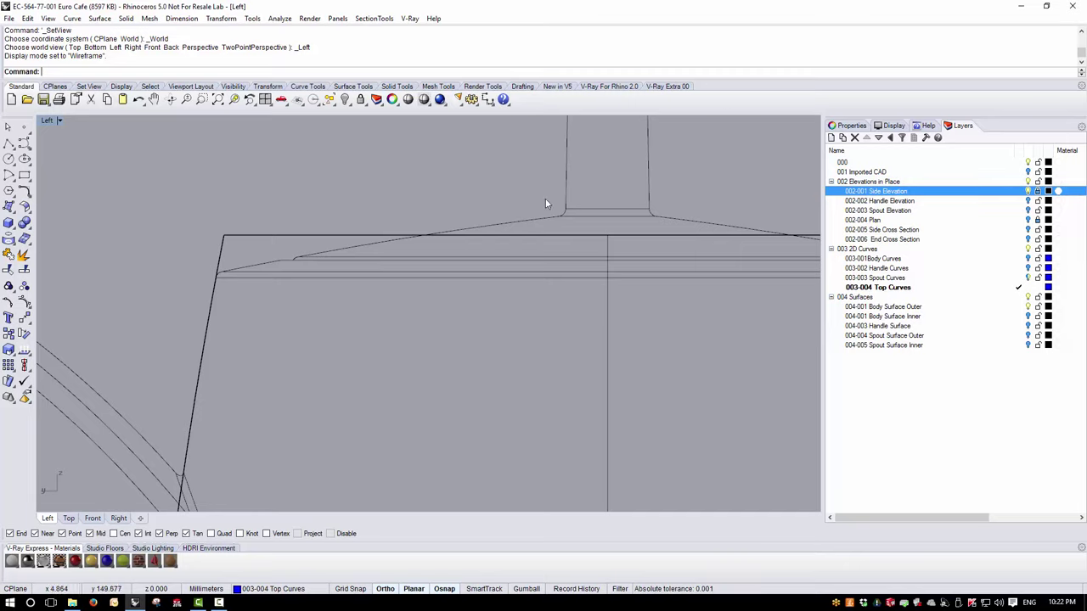
scroll(230, 271, "up", 4)
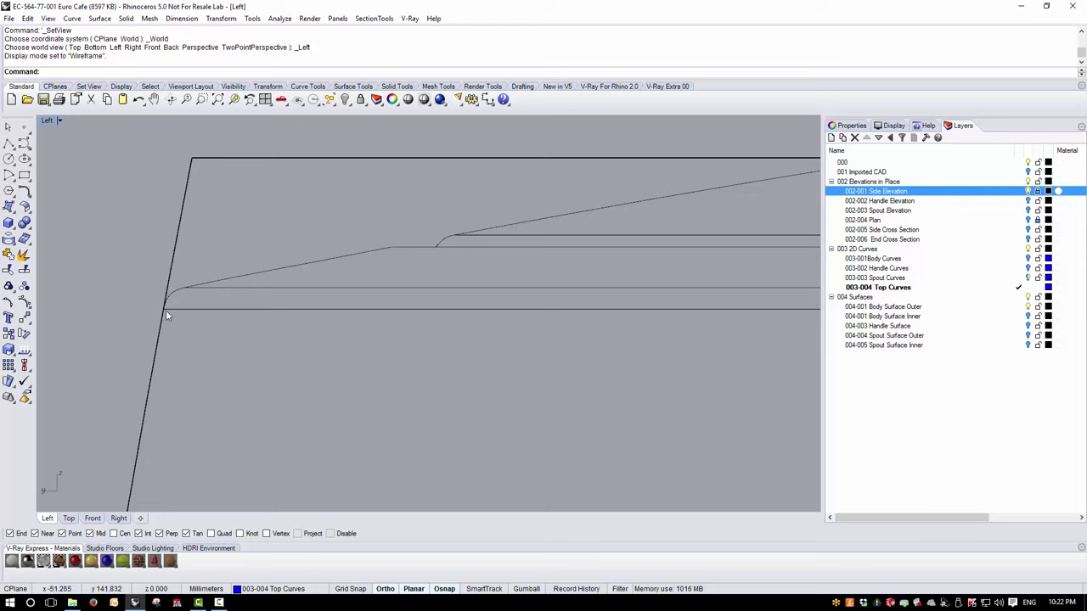
left_click(26, 146)
left_click(57, 163)
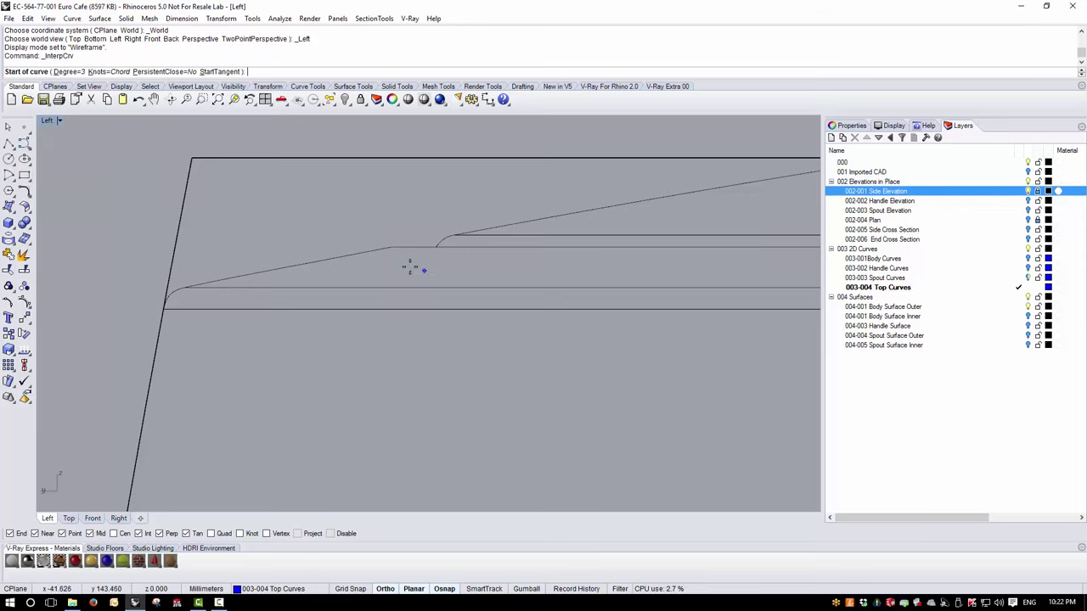
left_click(371, 250)
left_click(296, 265)
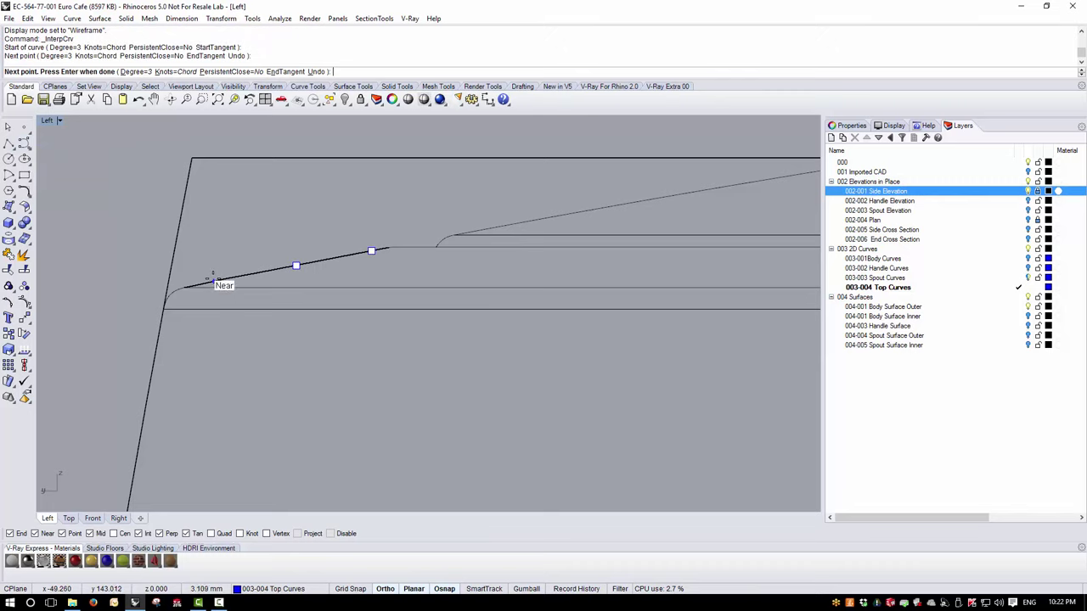
left_click(212, 278)
key("Return")
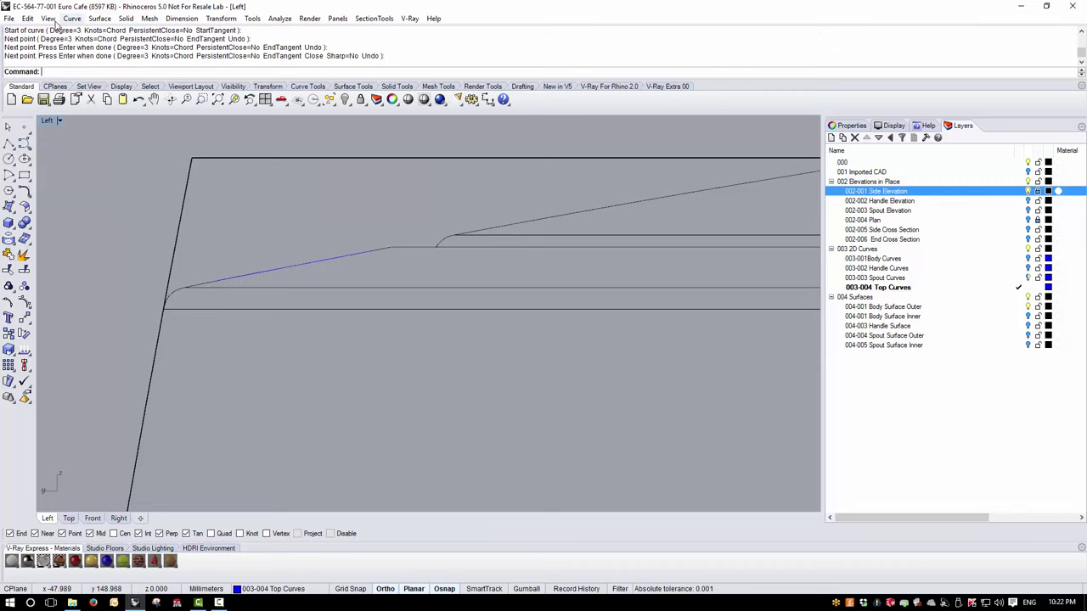
Extend the shoulder curve by arc to its intersection with the body's outer edge.
left_click(72, 18)
mouse_move(117, 231)
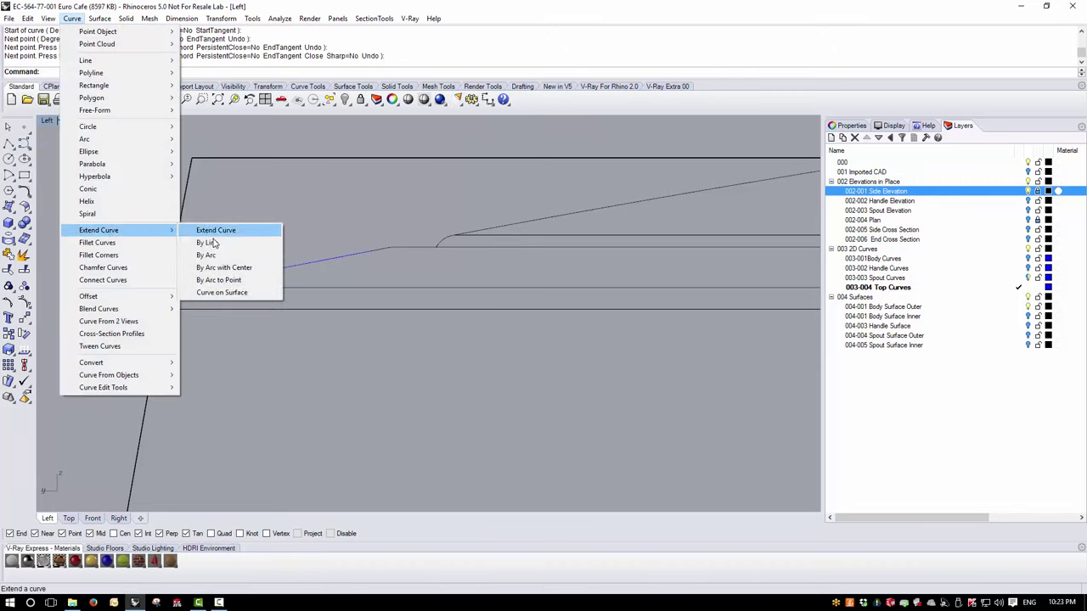
left_click(248, 257)
left_click(233, 277)
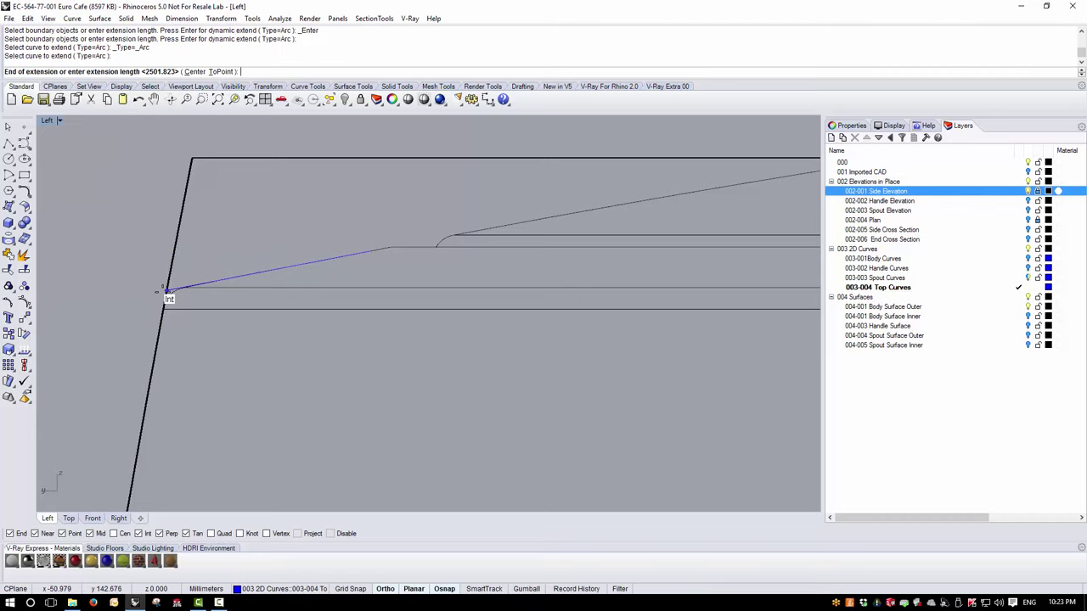
scroll(166, 291, "up", 2)
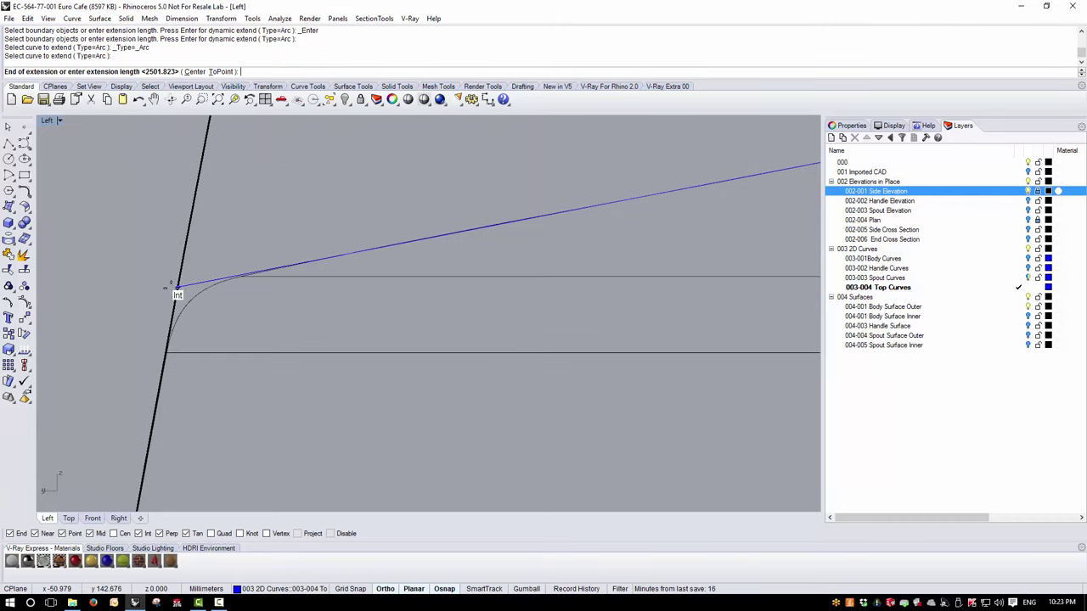
left_click(174, 287)
Place a point where the extended curve meets the body's outer edge, and delete the construction curve.
left_click(24, 126)
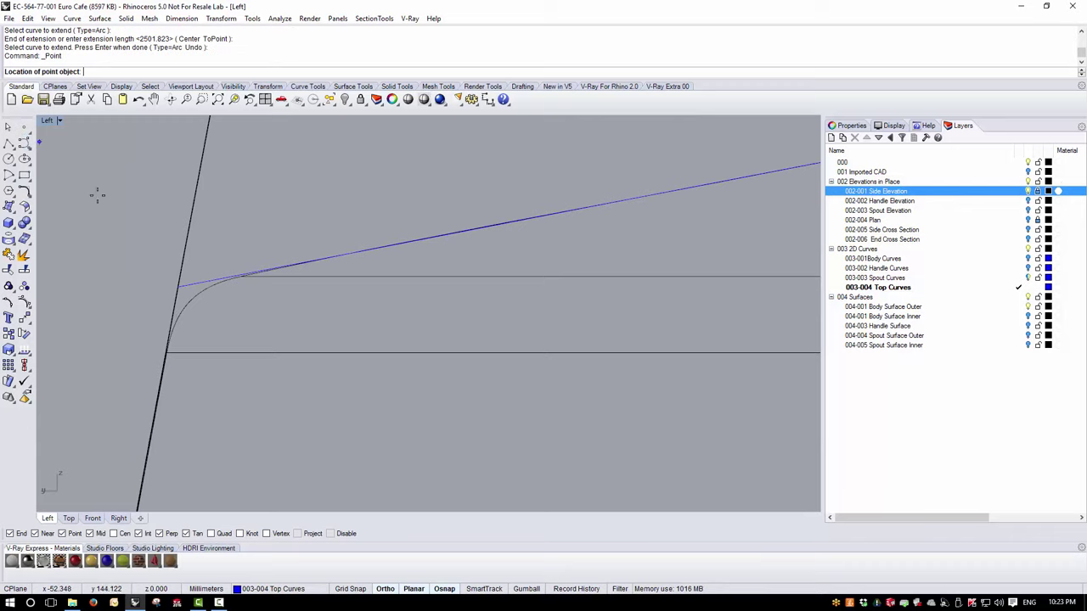
left_click(178, 287)
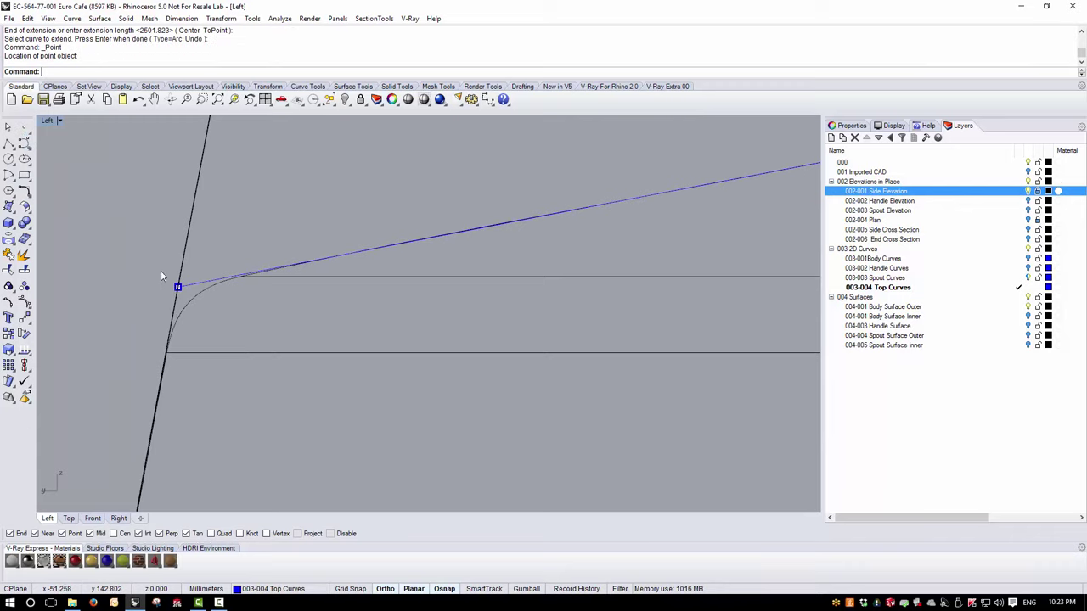
scroll(161, 273, "down", 2)
left_click(204, 281)
scroll(218, 323, "down", 2)
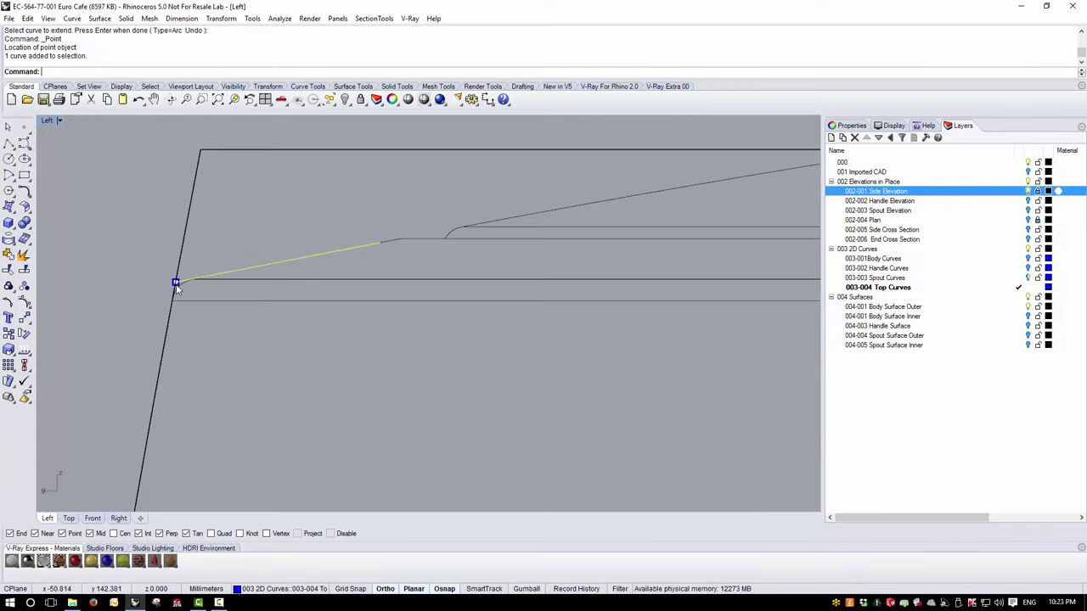
scroll(178, 250, "down", 2)
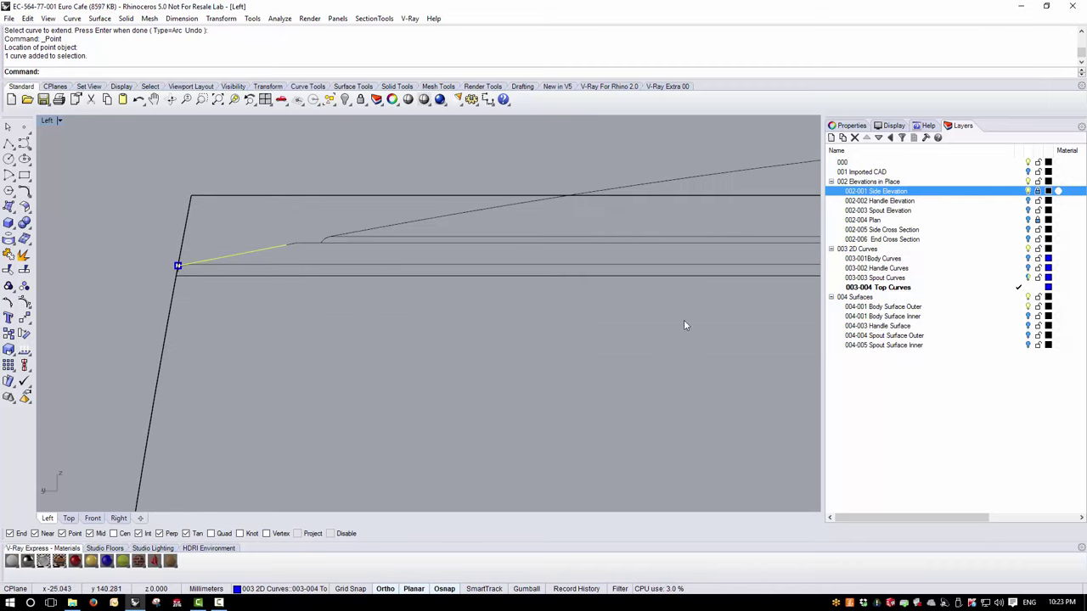
key("Delete")
scroll(197, 261, "down", 3)
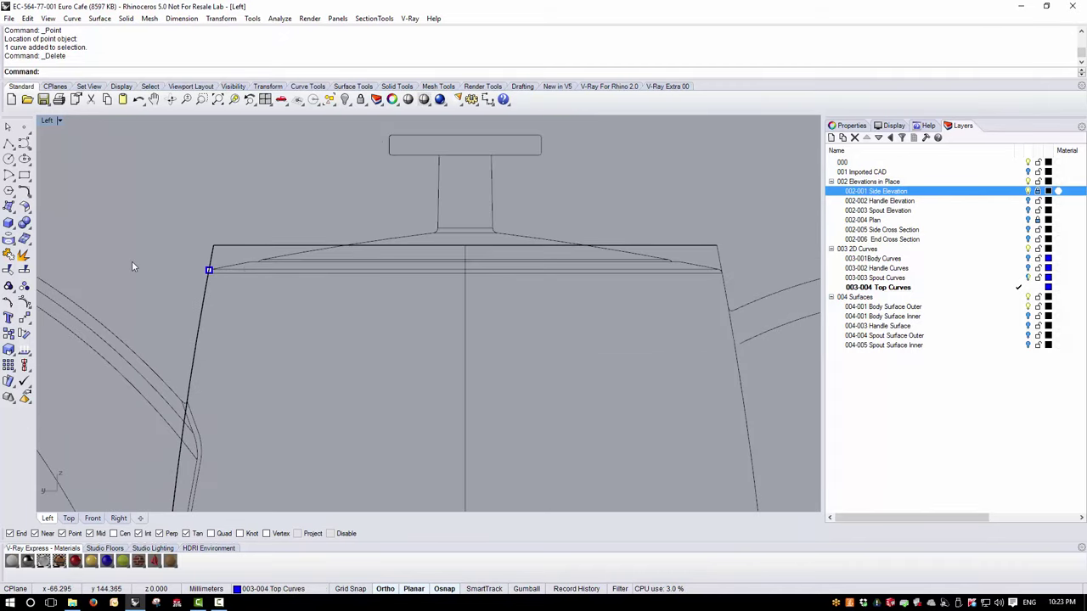
Place a point at the midpoint of the line where the knob's stem meets the lid in the side elevation.
scroll(132, 260, "up", 4)
scroll(476, 260, "down", 1)
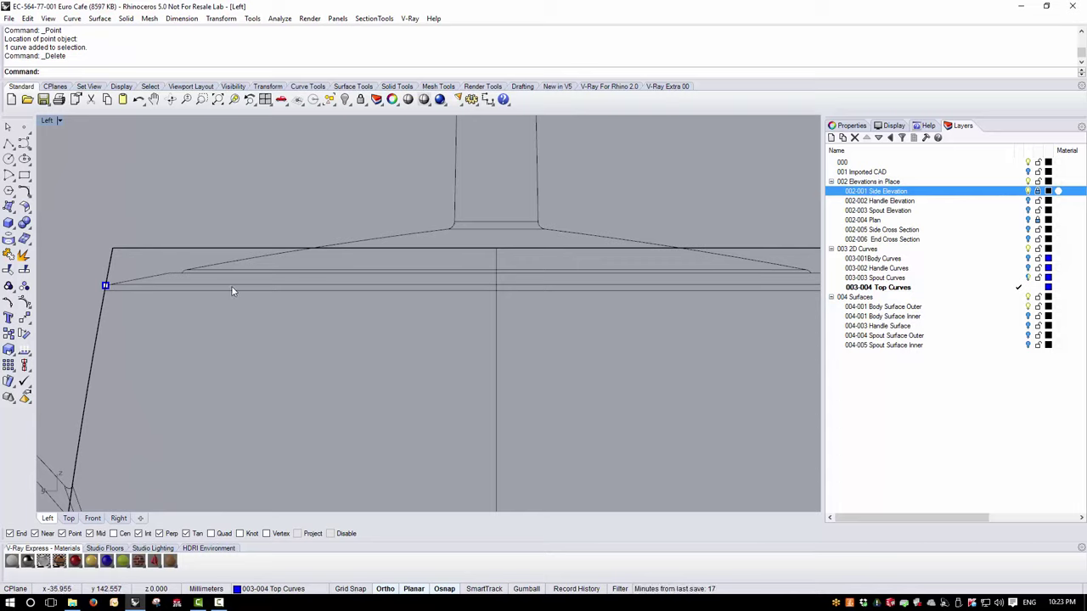
left_click(24, 126)
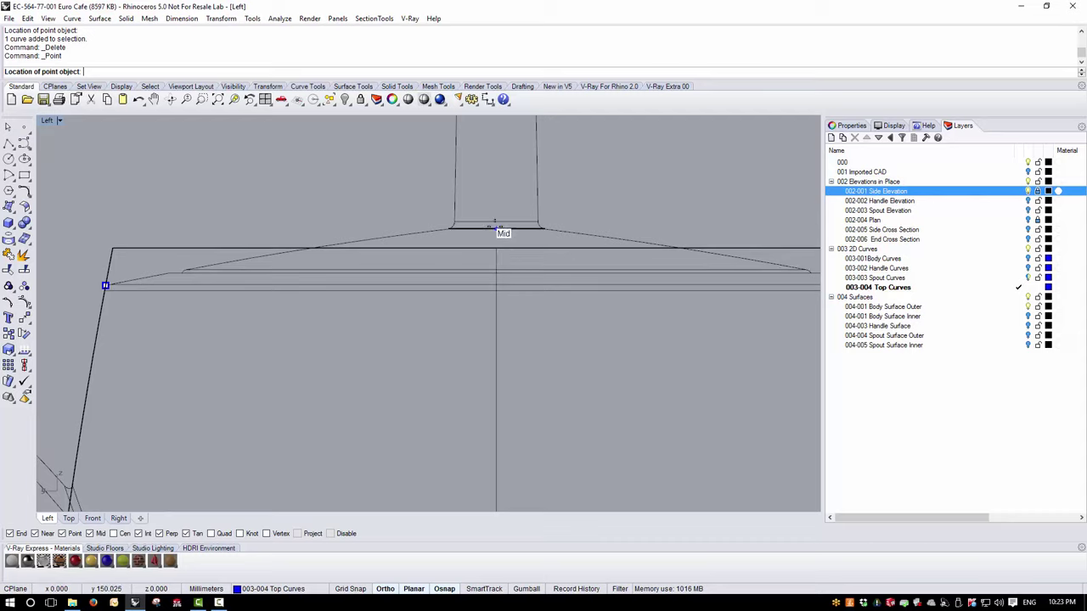
left_click(496, 228)
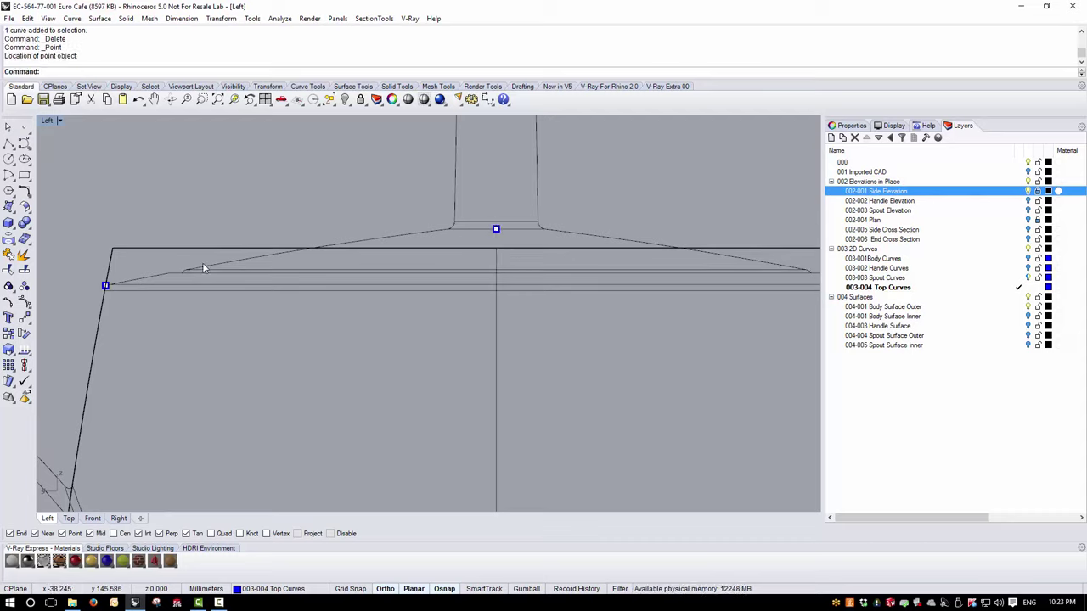
Draw a straight line from the point on the body's outer edge to the point under the knob's stem.
scroll(202, 267, "up", 3)
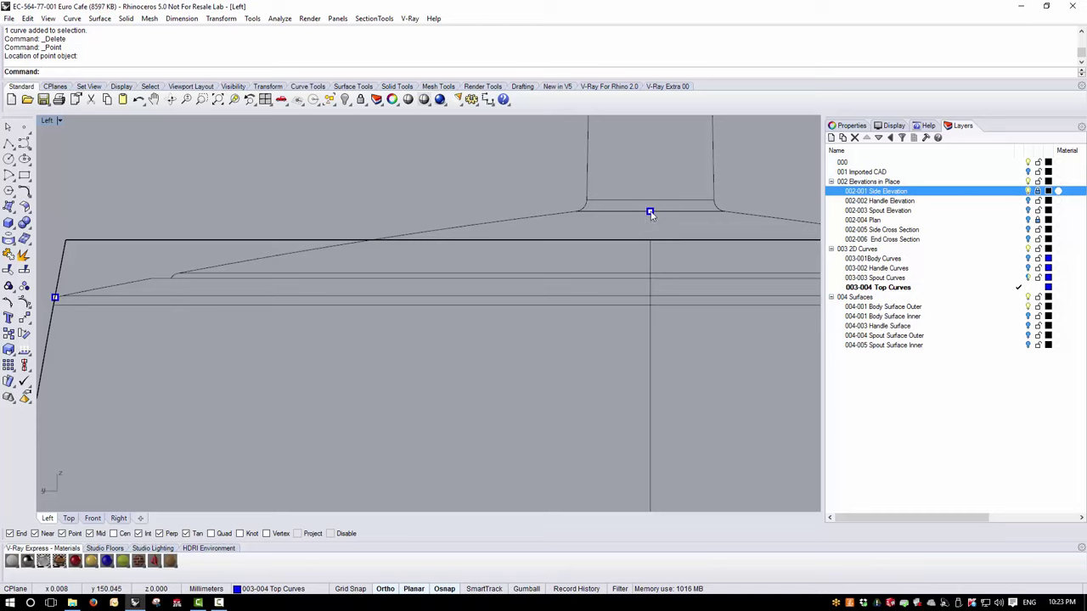
left_click(11, 145)
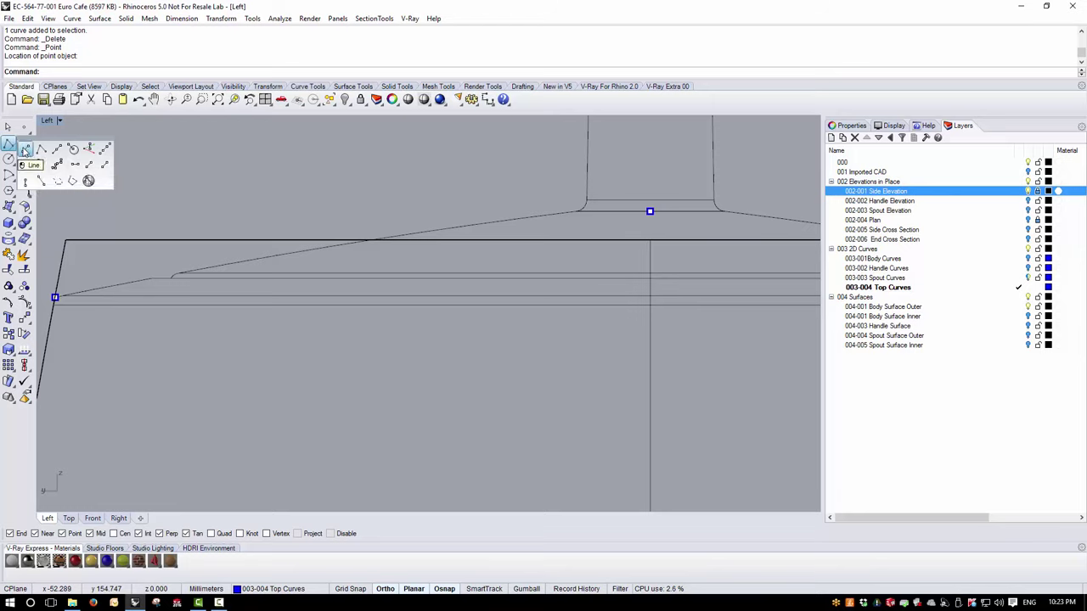
left_click(40, 166)
left_click(55, 297)
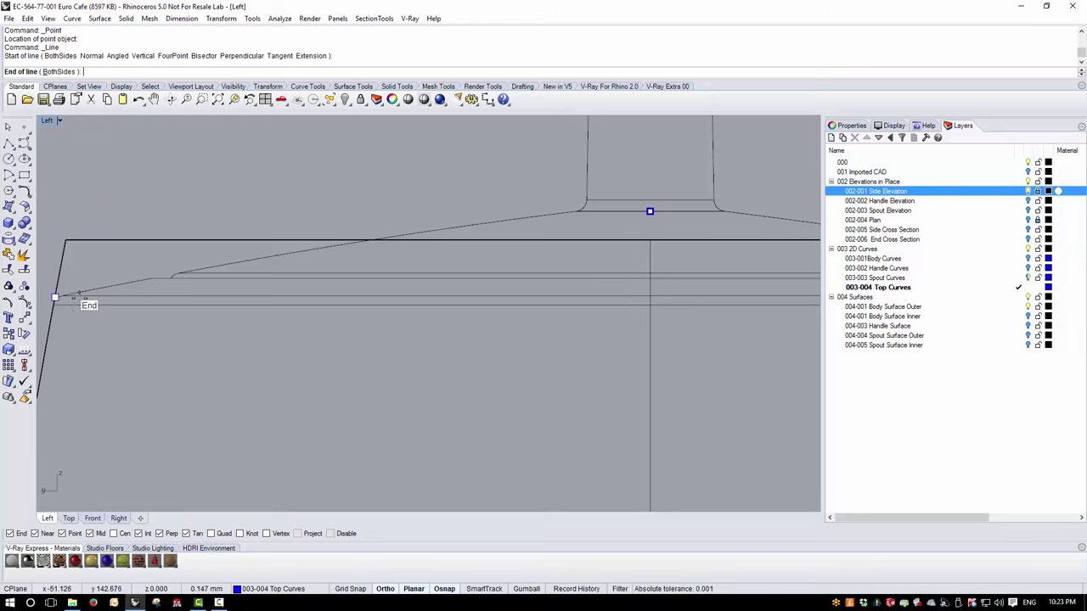
left_click(649, 211)
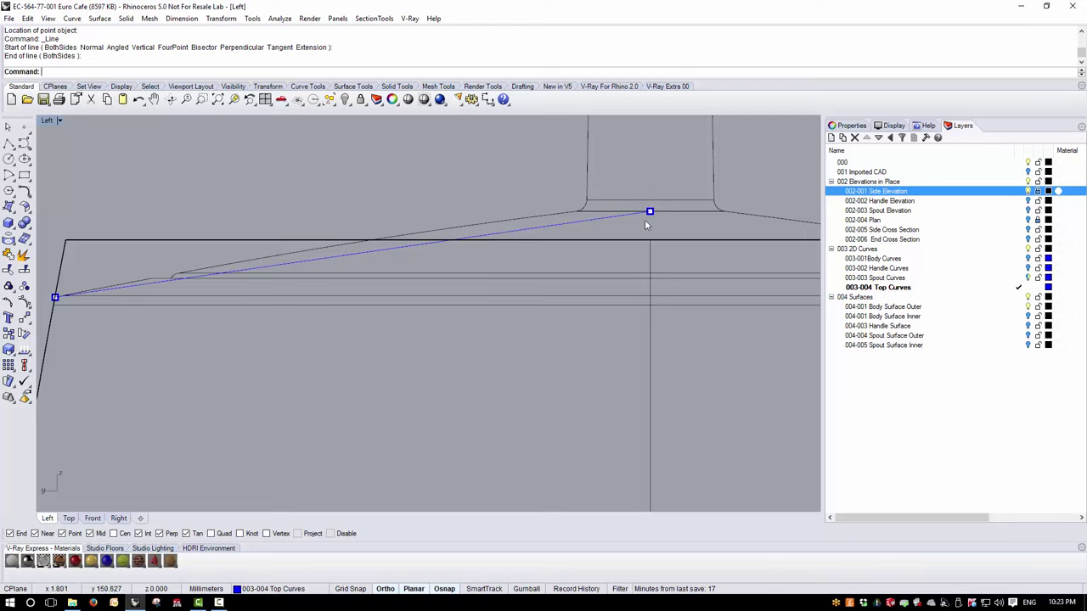
Rebuild the line with a point count of 4 and degree 3, deleting the input.
left_click(577, 222)
left_click(31, 19)
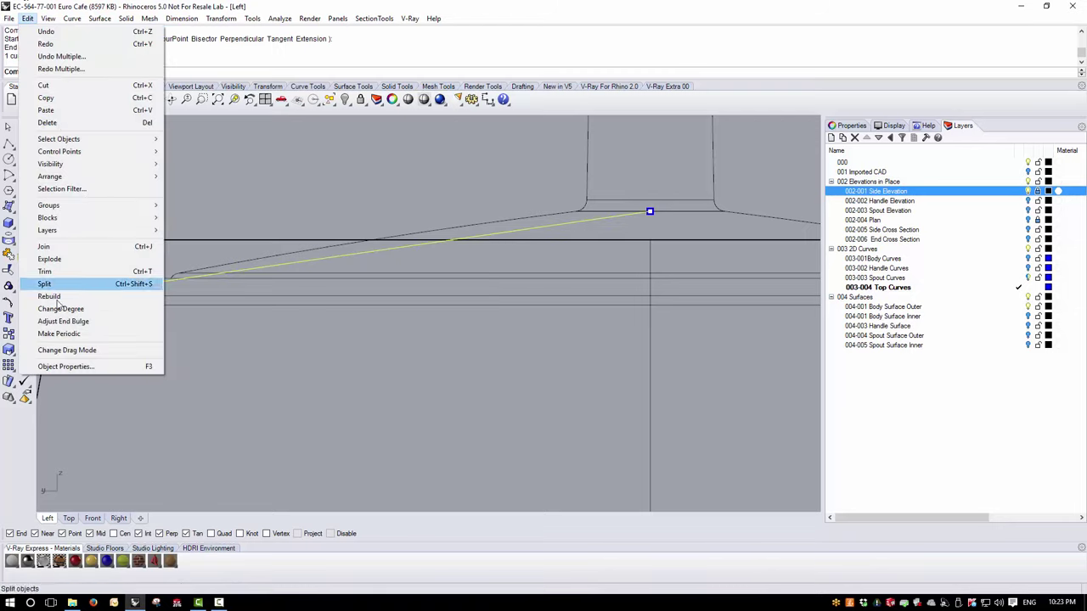
left_click(42, 295)
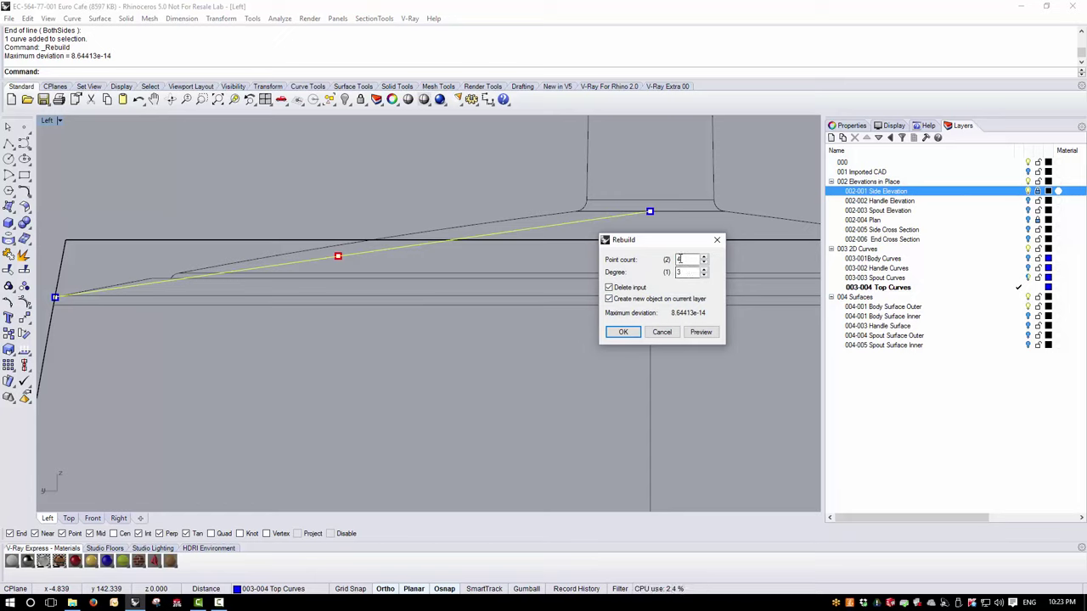
left_click(623, 333)
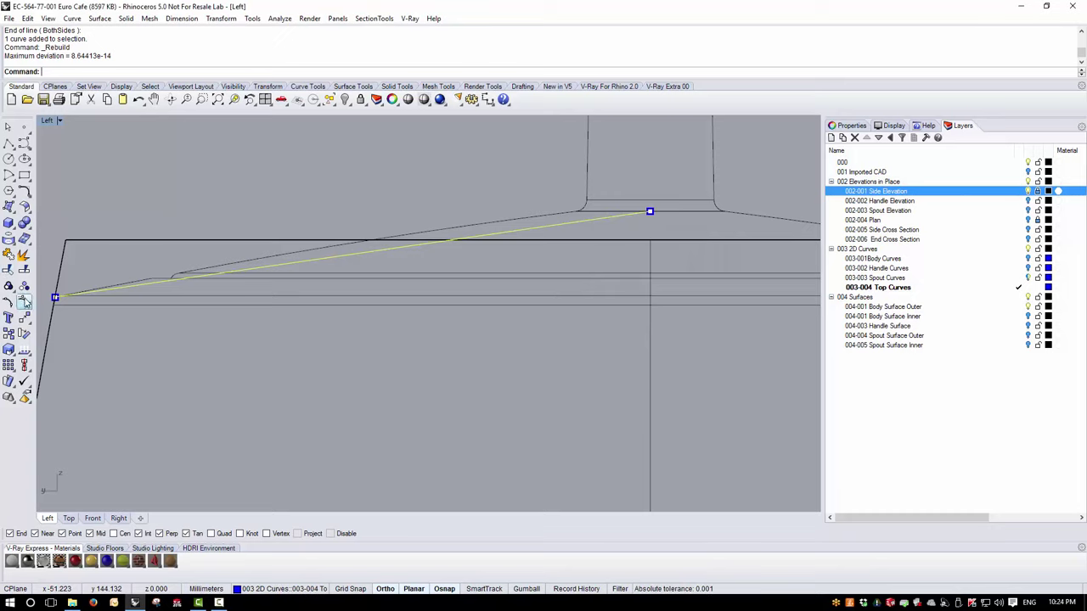
Show the curve's control points and align the inner point nearest the knob in world Z with the curve's upper endpoint.
left_click(24, 301)
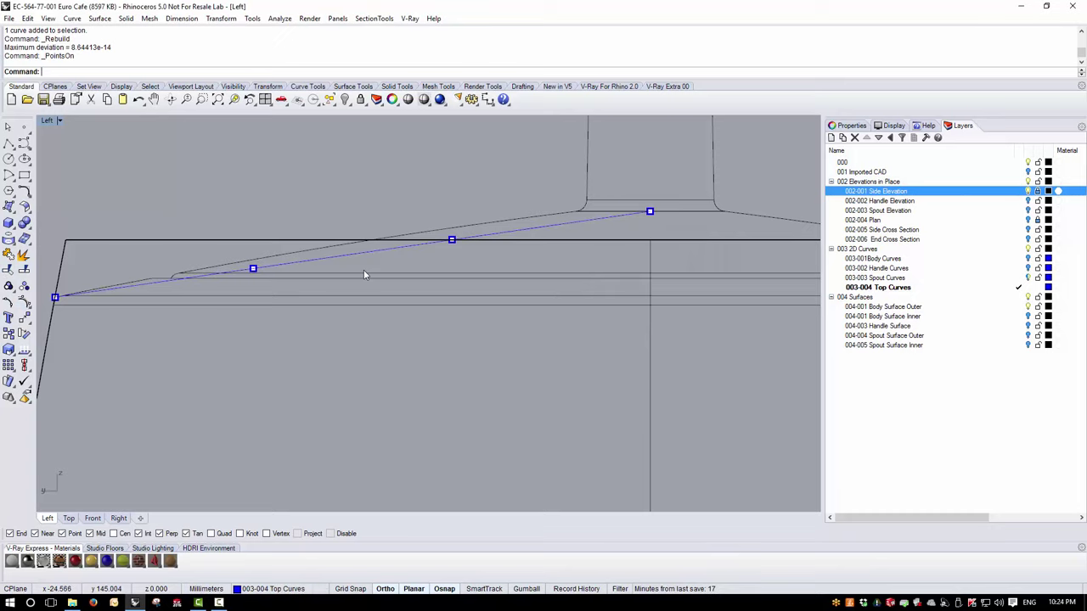
left_click(451, 239)
left_click(234, 18)
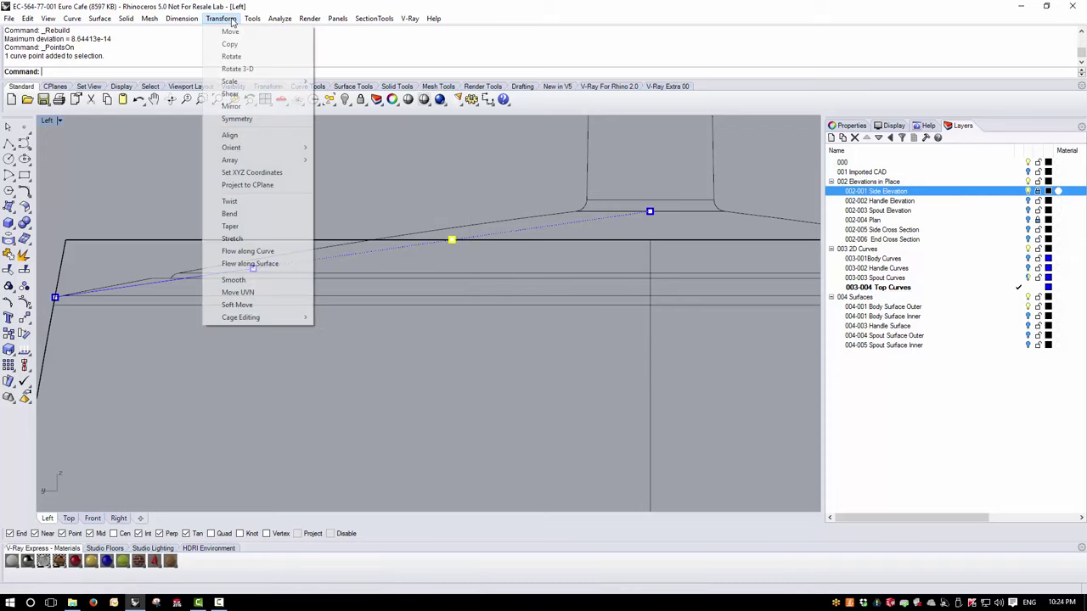
left_click(251, 172)
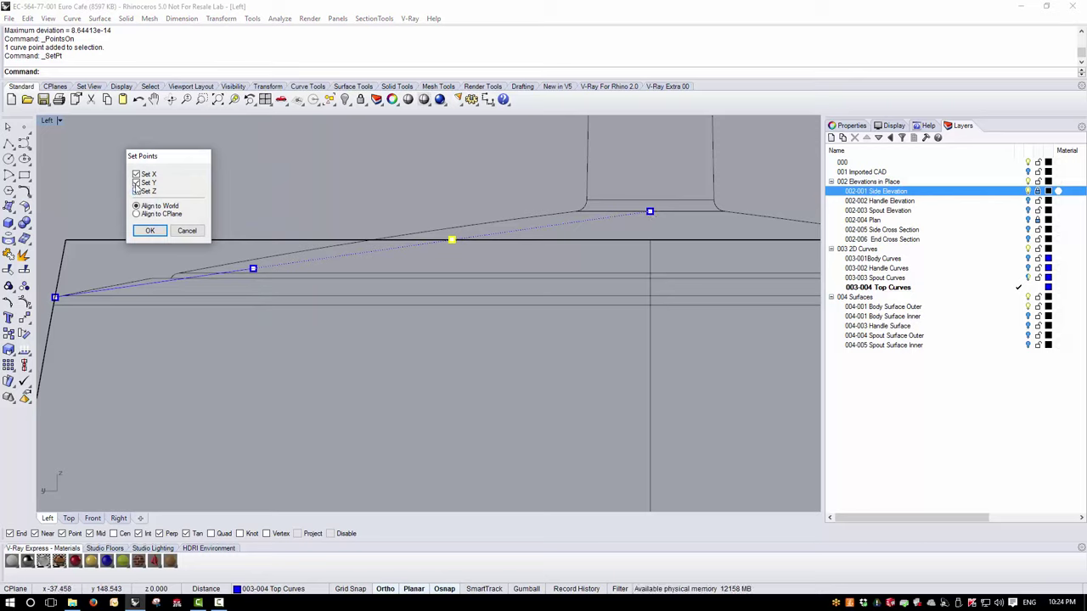
left_click(163, 233)
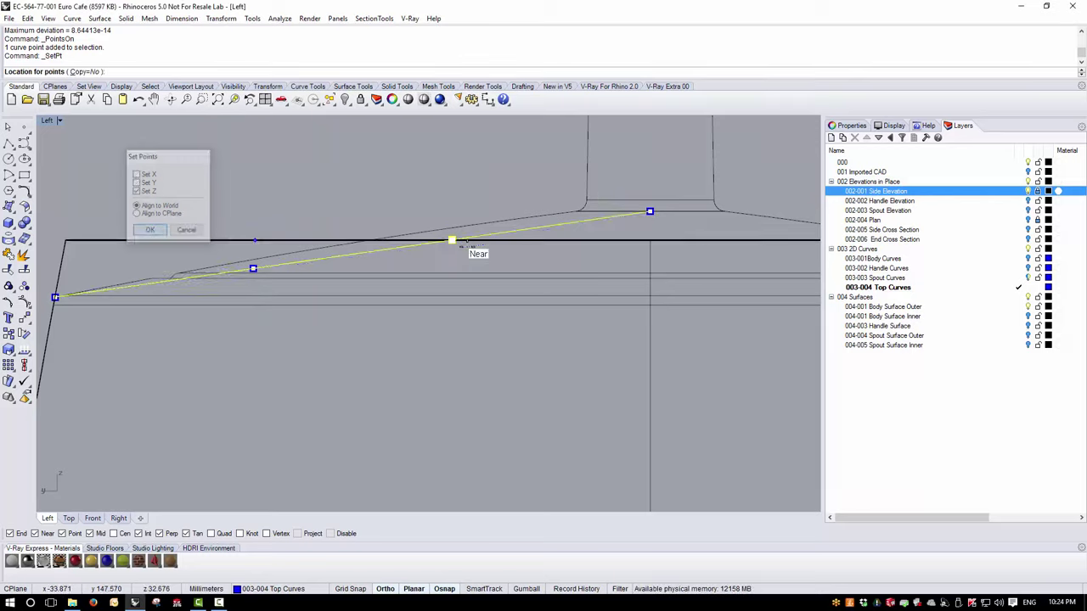
left_click(650, 210)
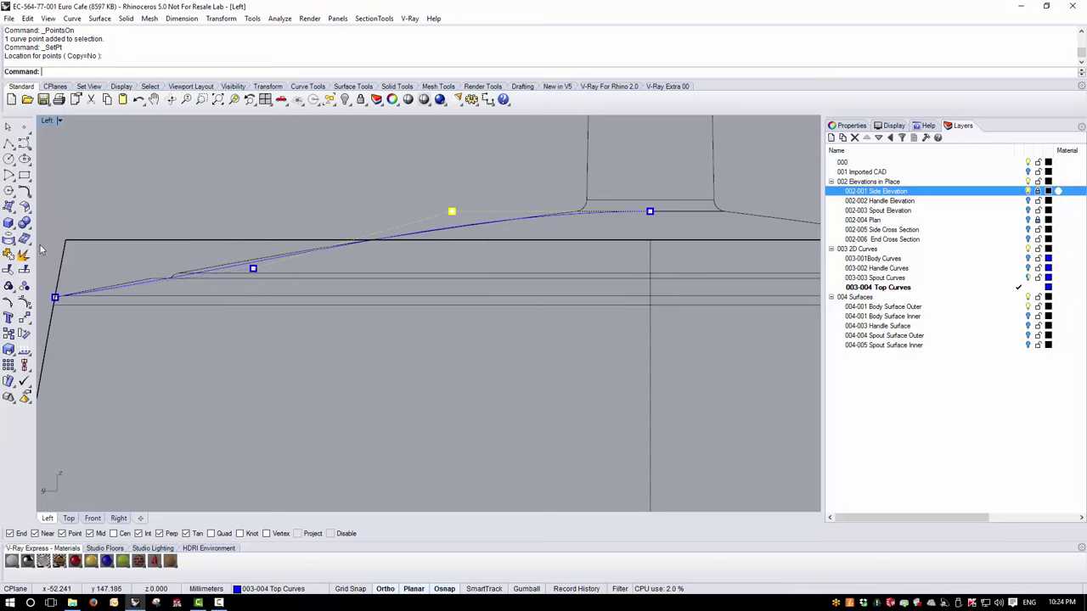
Move the inner control point nearest the body edge straight up so the curve follows the lid's outer shoulder.
left_click(253, 268)
left_click(221, 19)
left_click(227, 33)
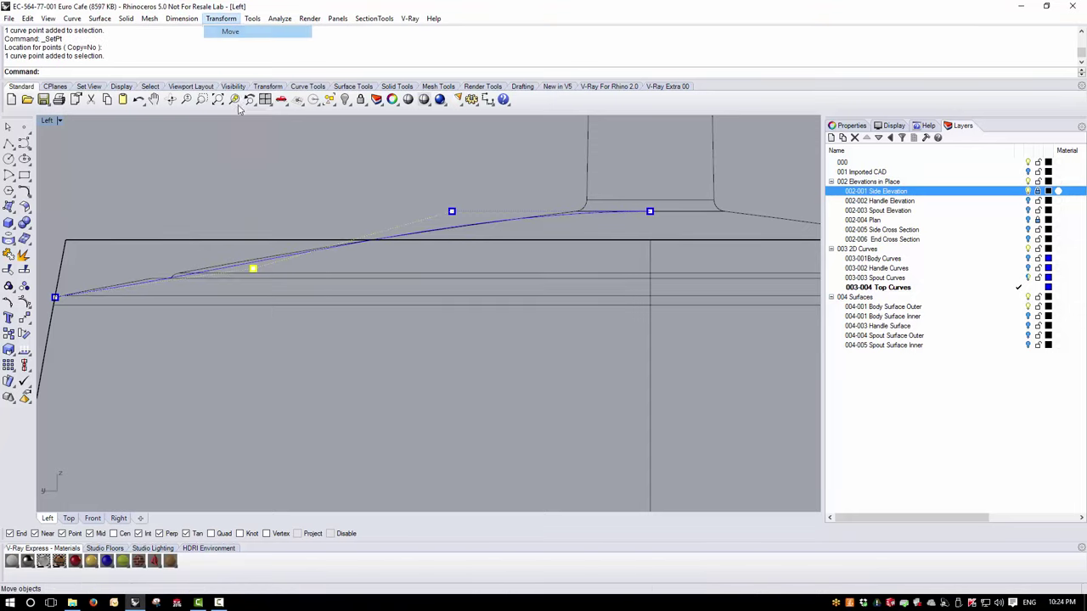
left_click(277, 196)
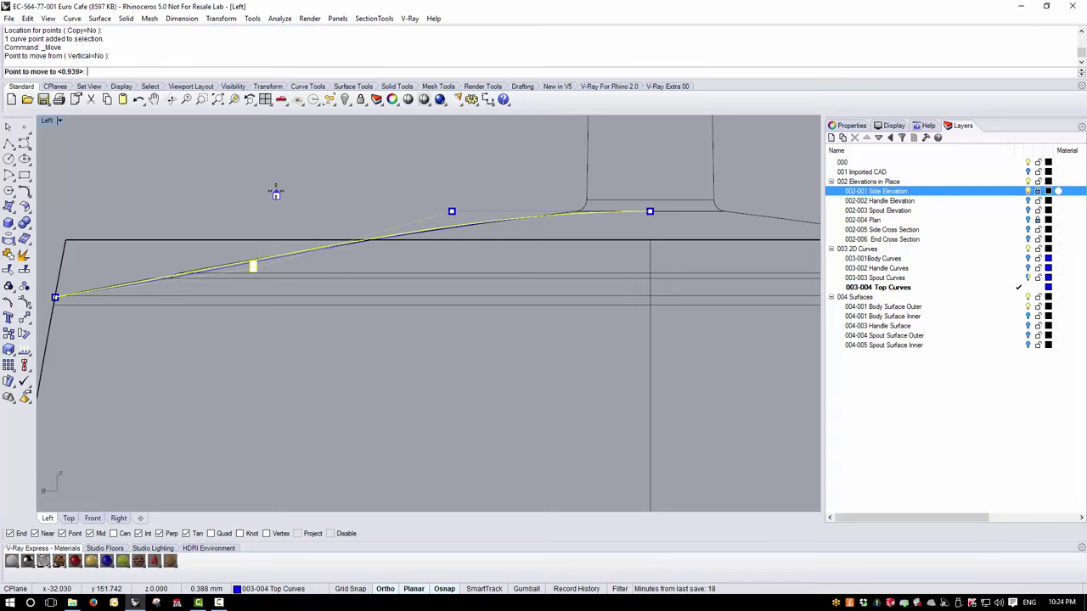
left_click(275, 187)
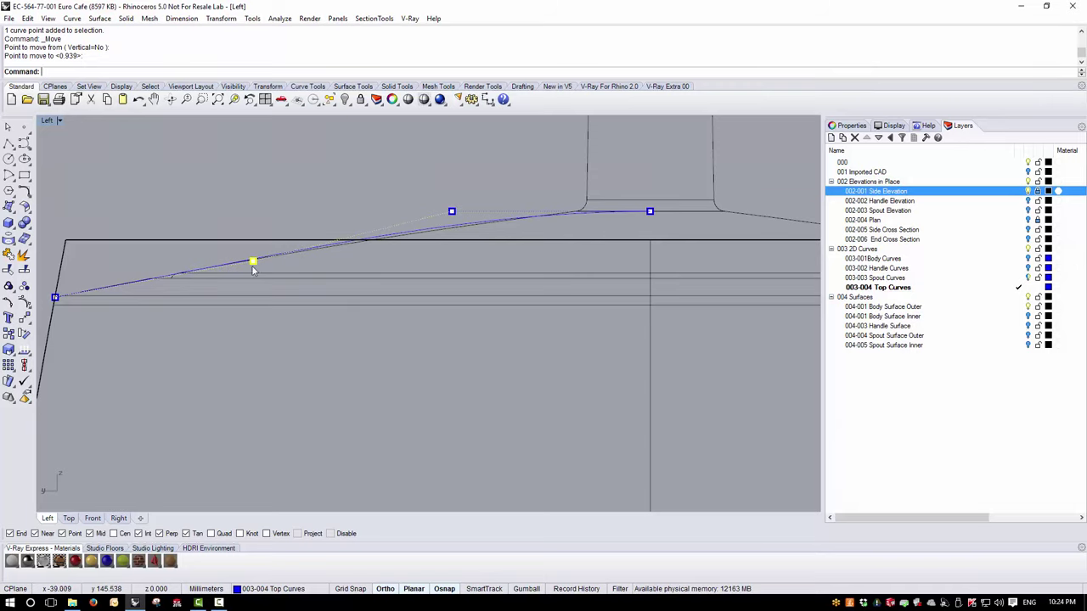
scroll(475, 360, "down", 2)
scroll(497, 240, "up", 1)
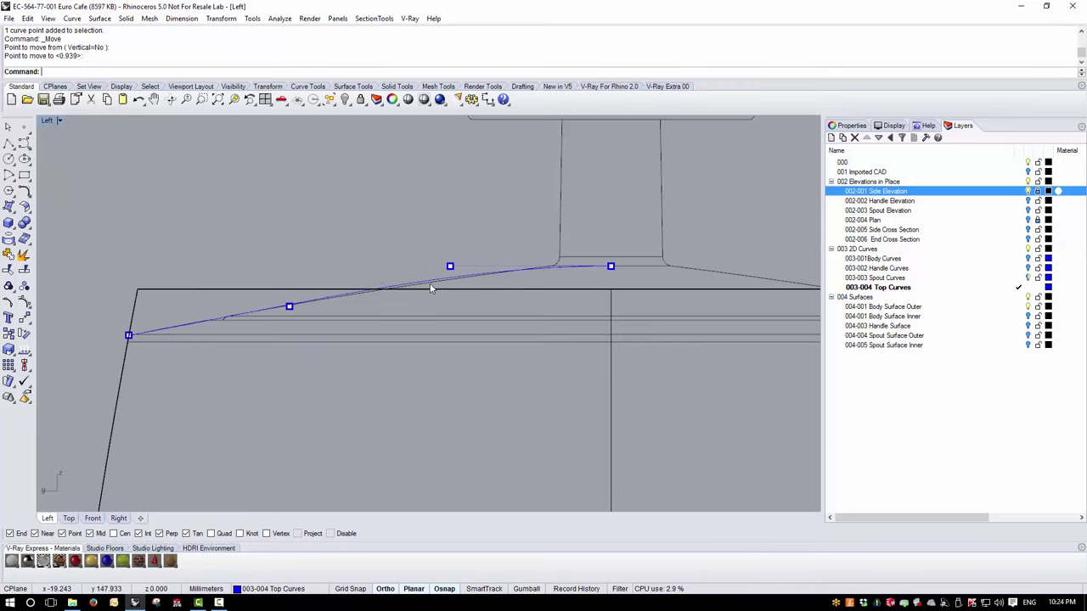
Display a curvature graph on the lid's top curve.
left_click(280, 18)
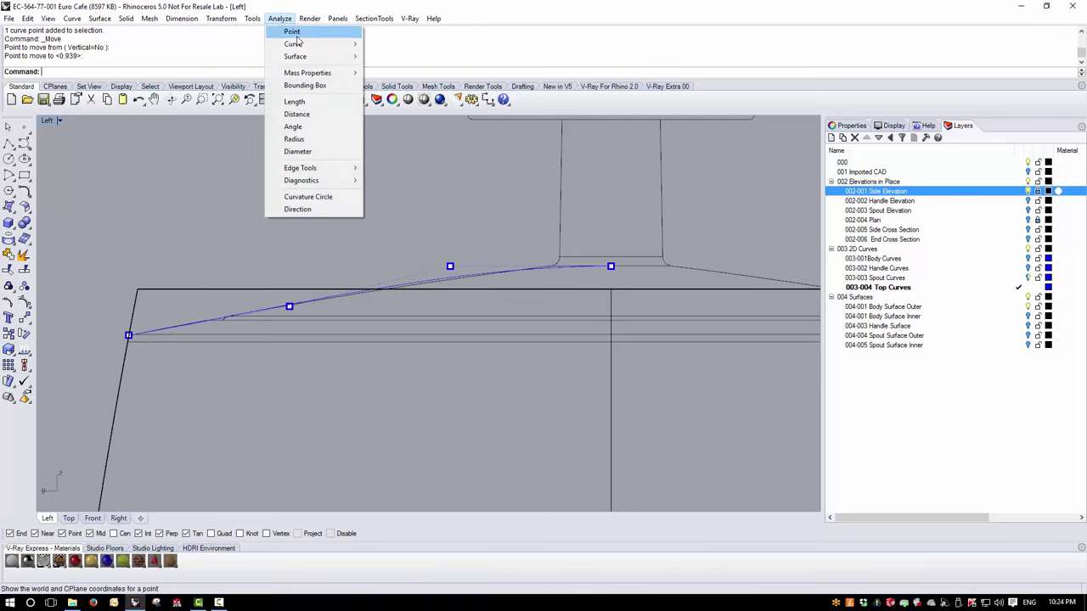
mouse_move(297, 43)
left_click(409, 47)
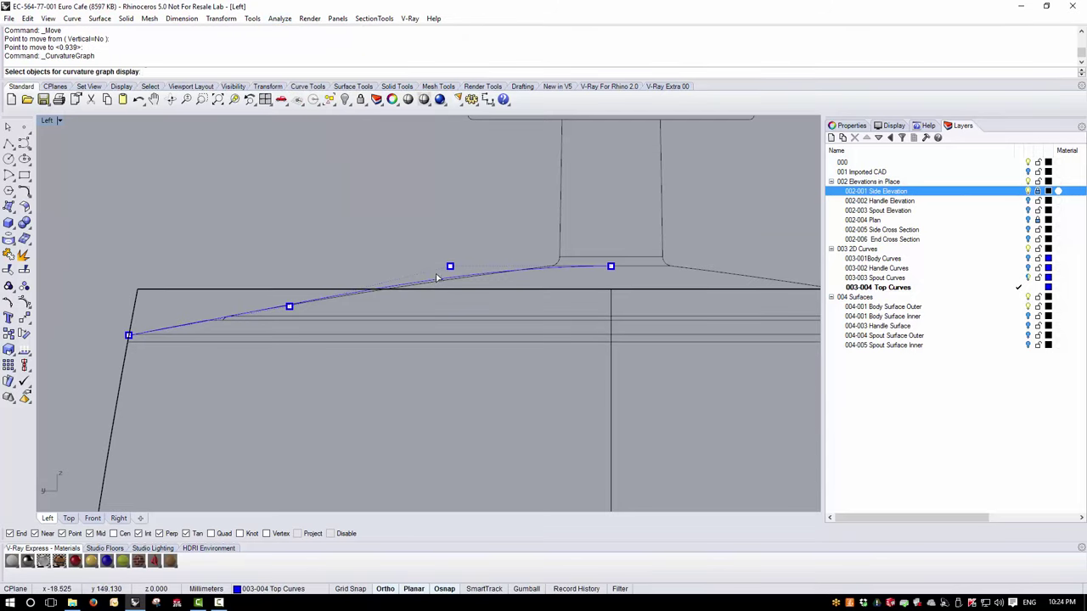
left_click(435, 272)
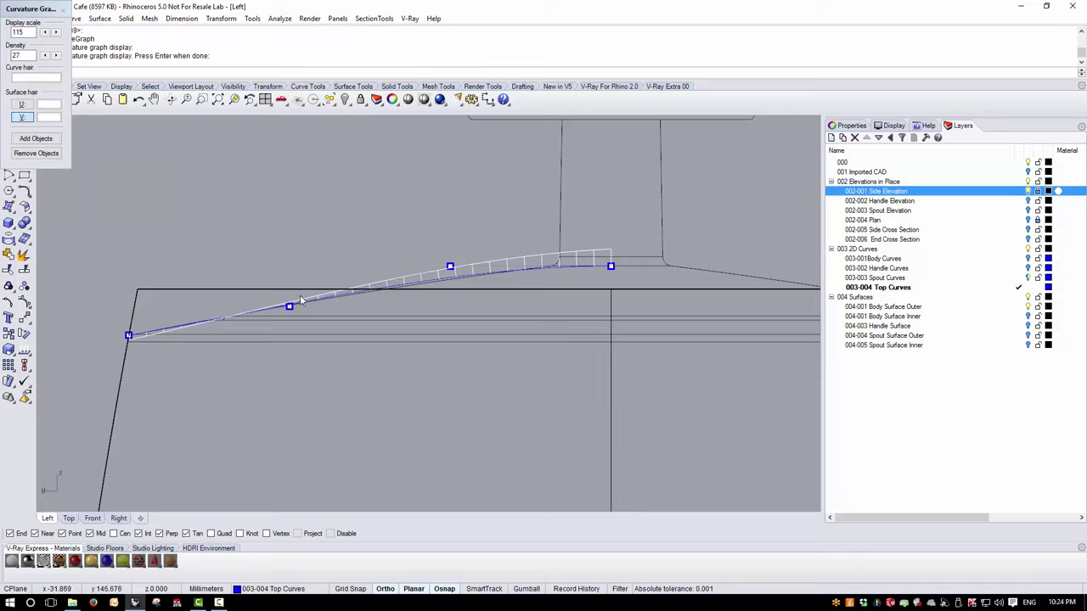
left_click(449, 267)
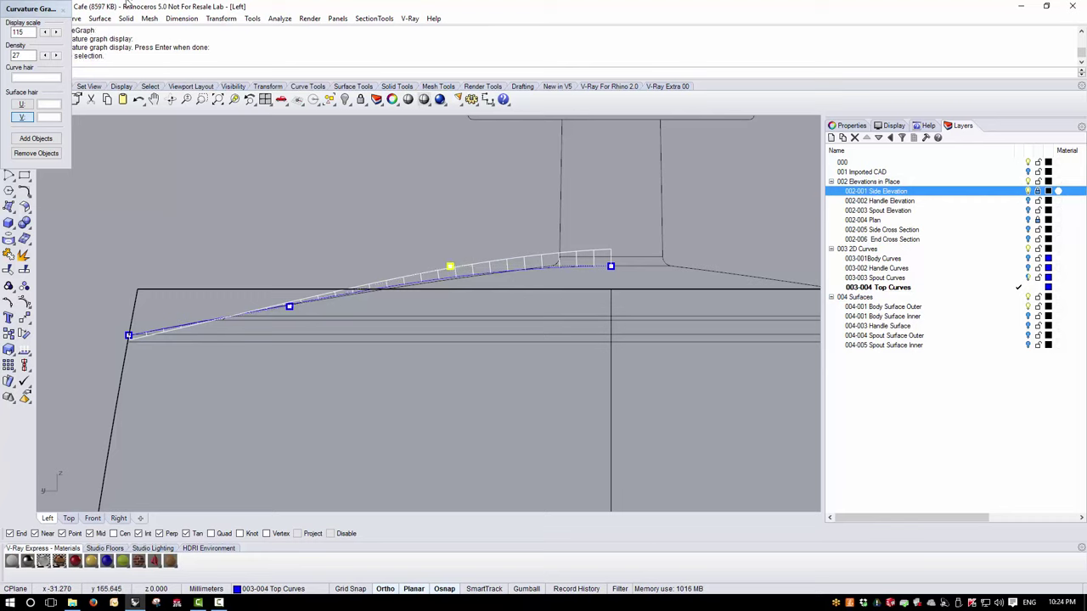
left_click(219, 21)
left_click(225, 29)
left_click(346, 227)
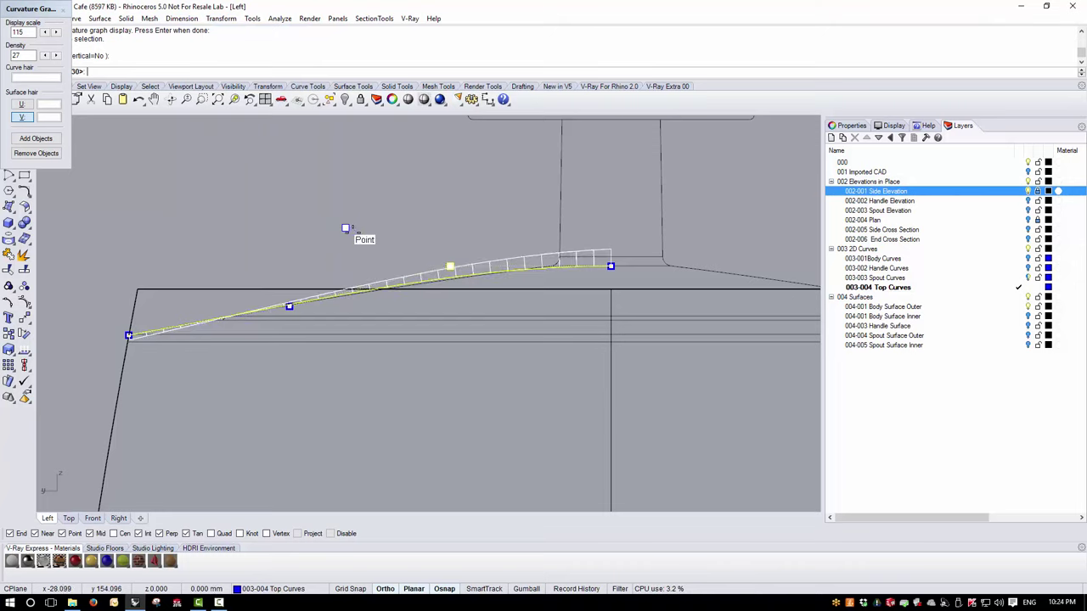
left_click(348, 229)
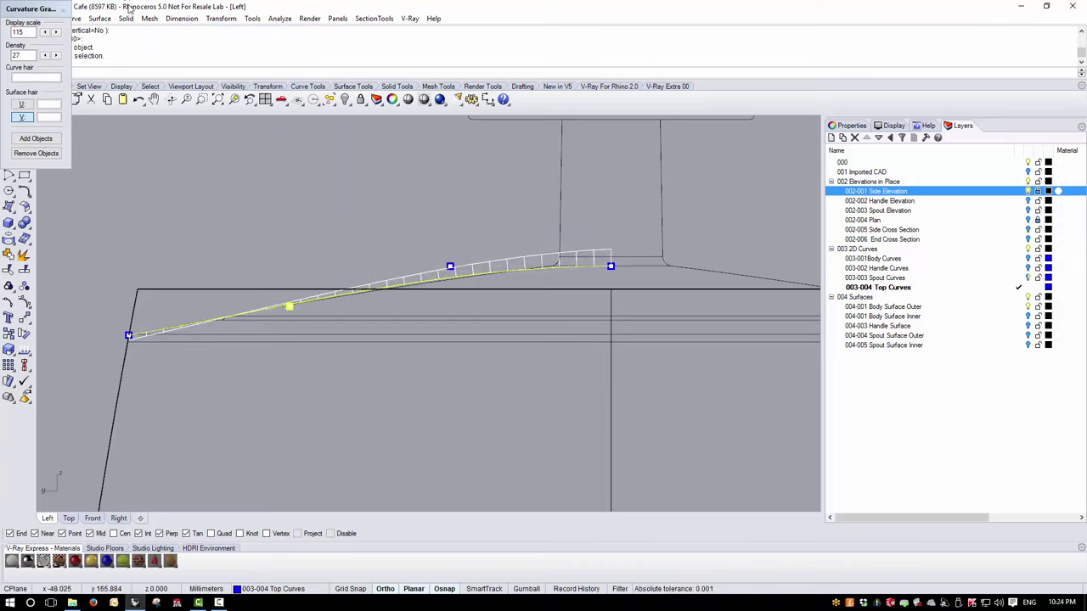
left_click(221, 18)
left_click(229, 32)
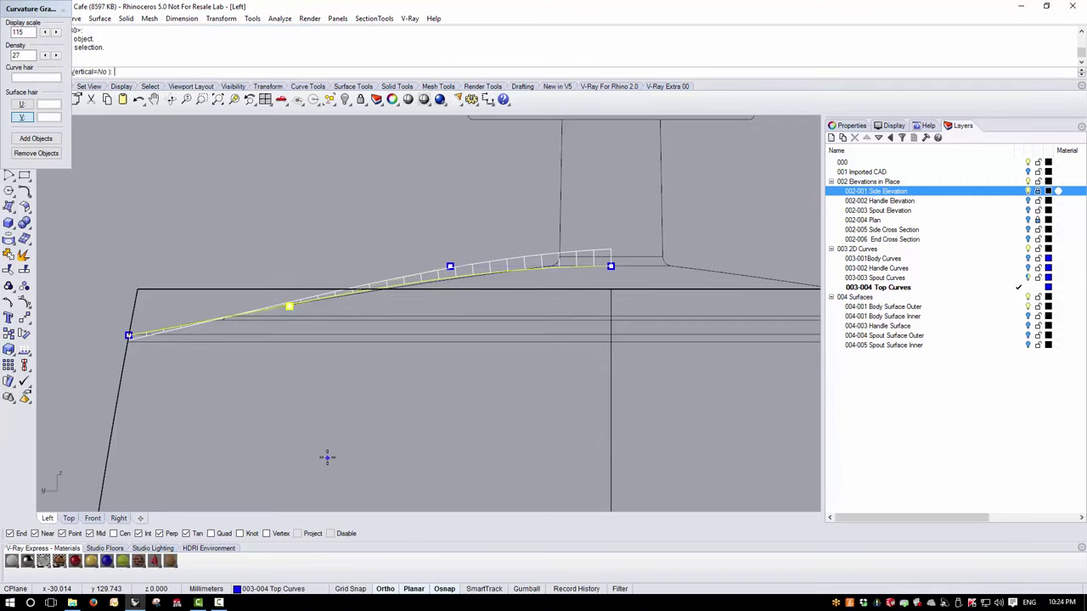
key("Escape")
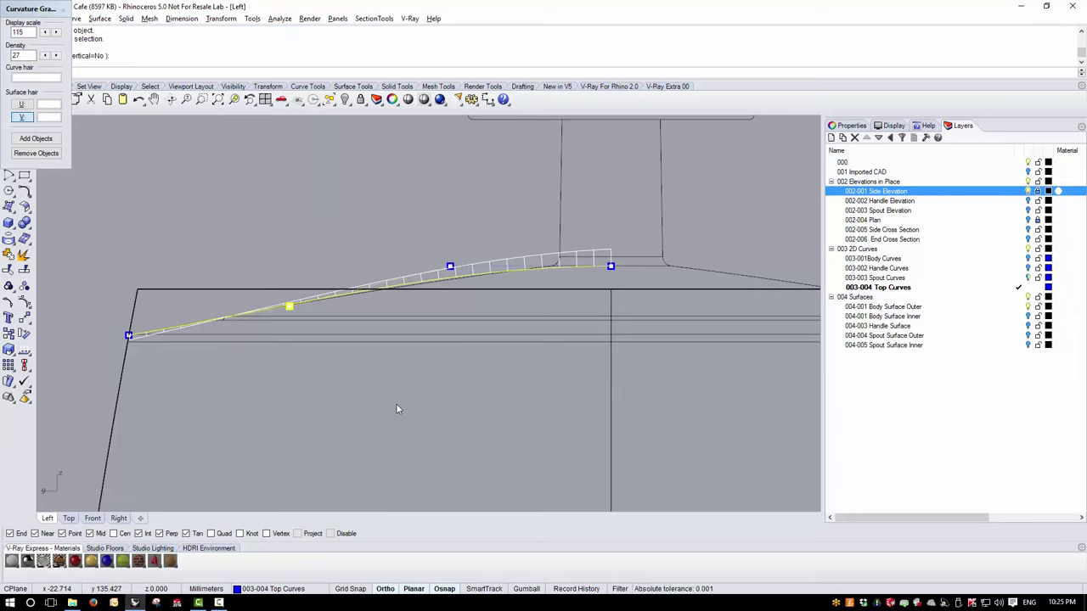
Nudge the lower inner control point up 0.65 mm and the upper inner control point horizontally toward the lid's centre.
key("Return")
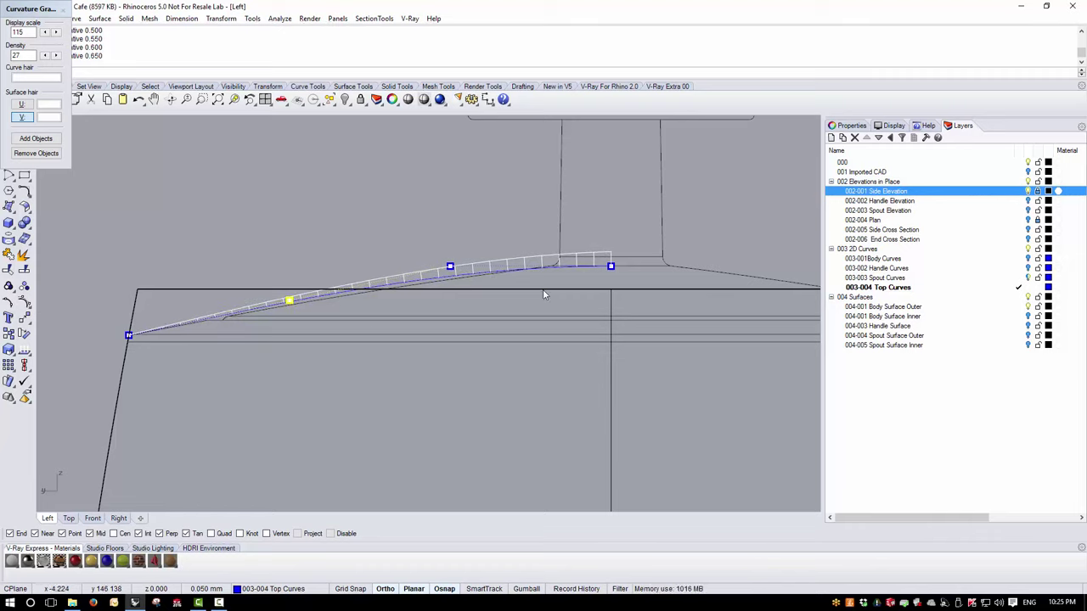
left_click(450, 266)
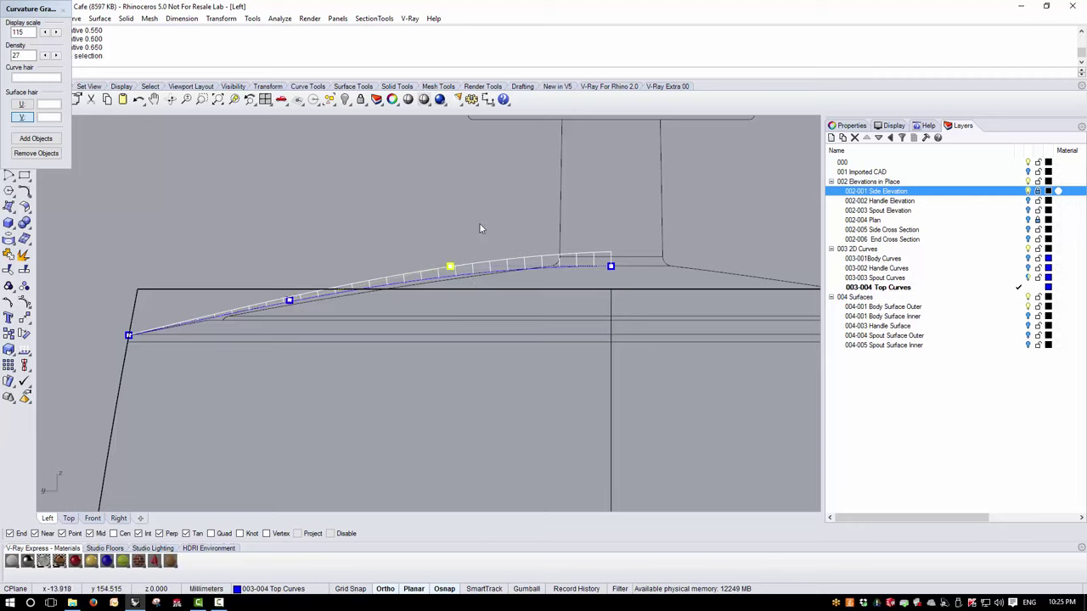
key("alt+Right")
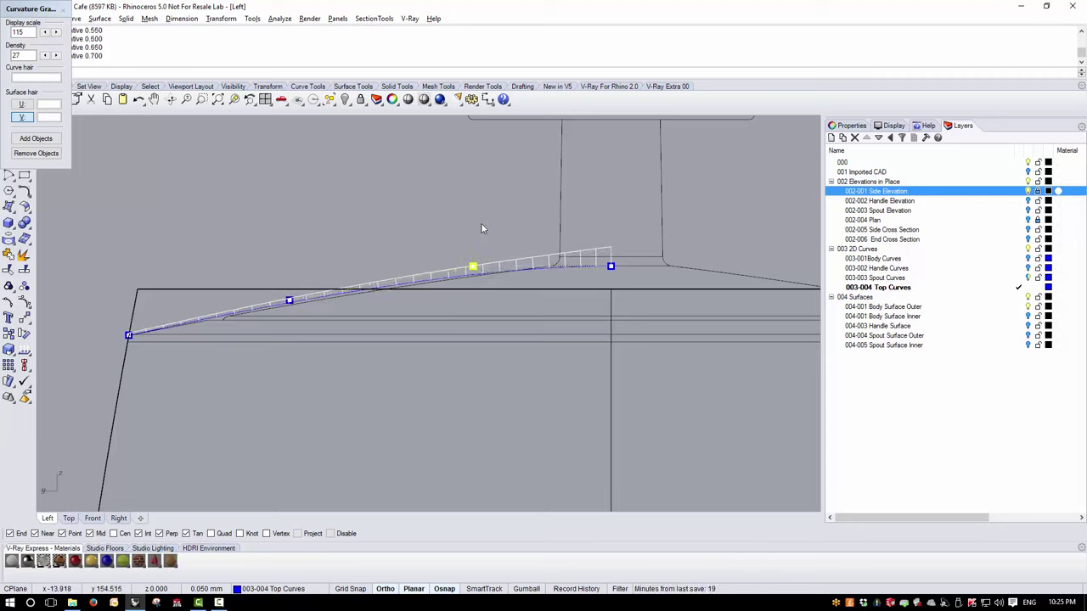
Nudge the lower inner control point down 0.15 mm, then deselect it and close the curvature graph.
left_click(288, 301)
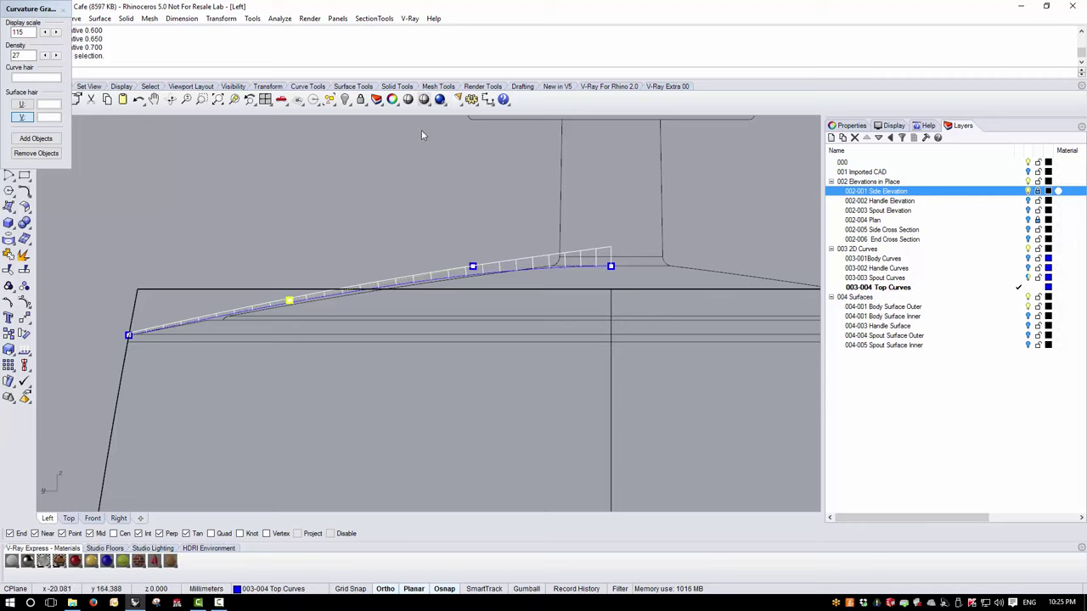
key("alt+Down")
key("alt+Down")
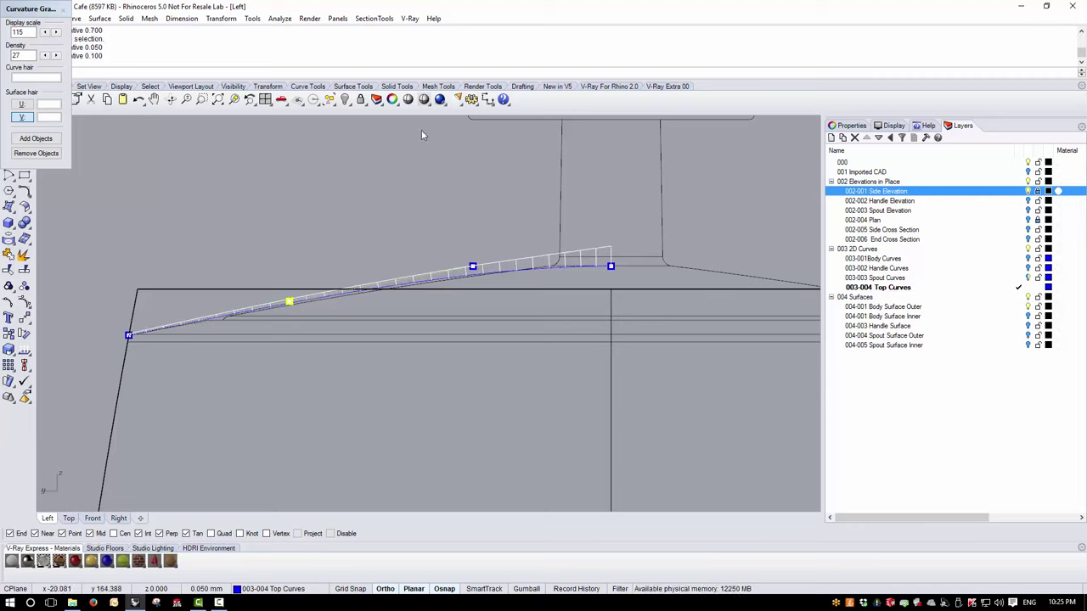
key("alt+Down")
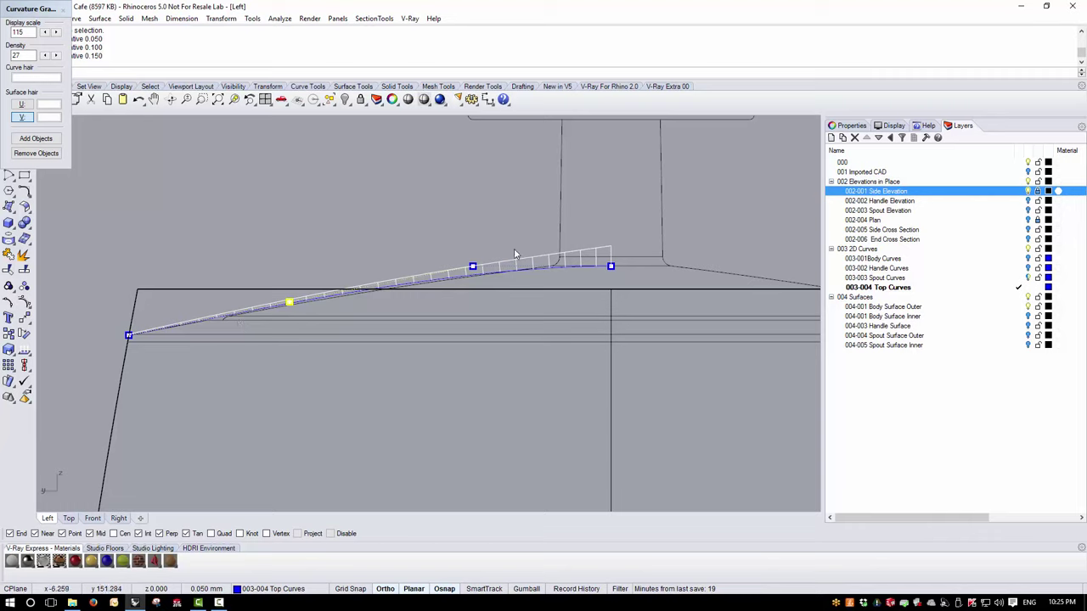
left_click(410, 218)
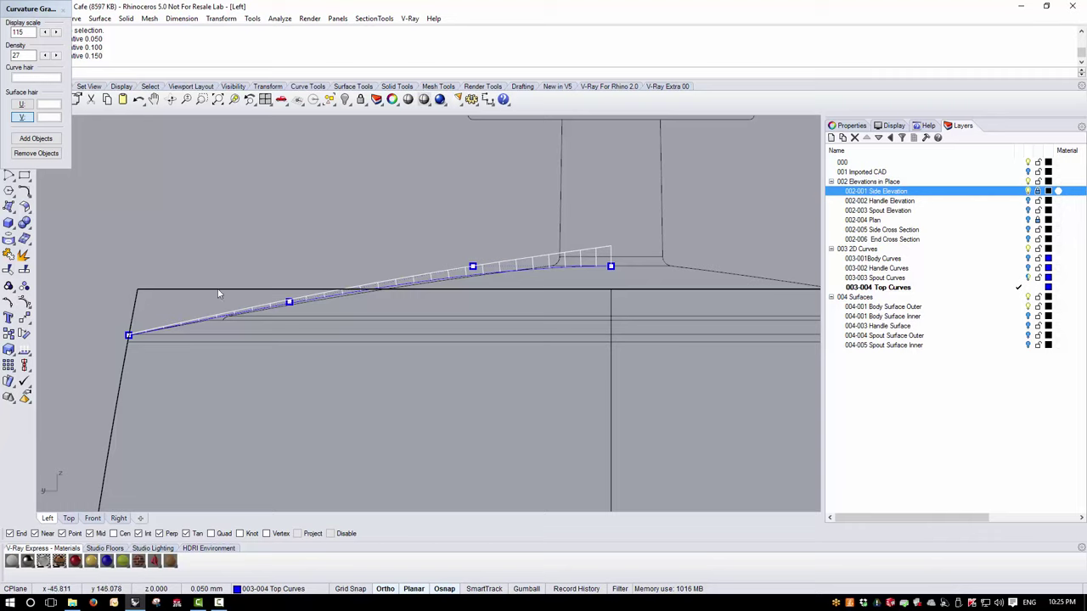
left_click(63, 9)
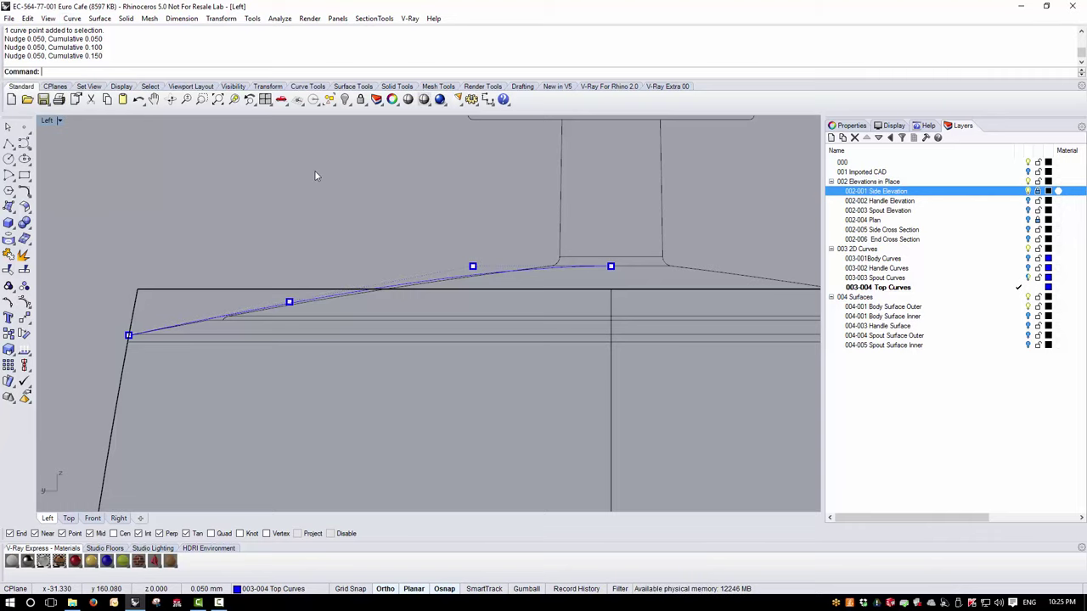
Turn off the lid top curve's control points and delete the point object at its upper centre end.
key("Escape")
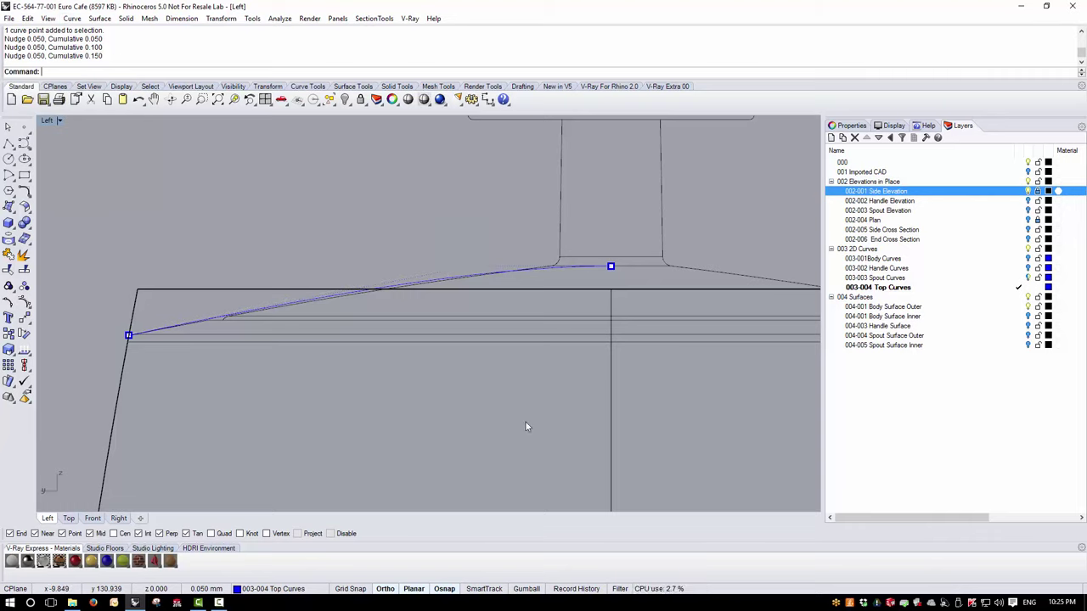
left_click(610, 266)
key("Delete")
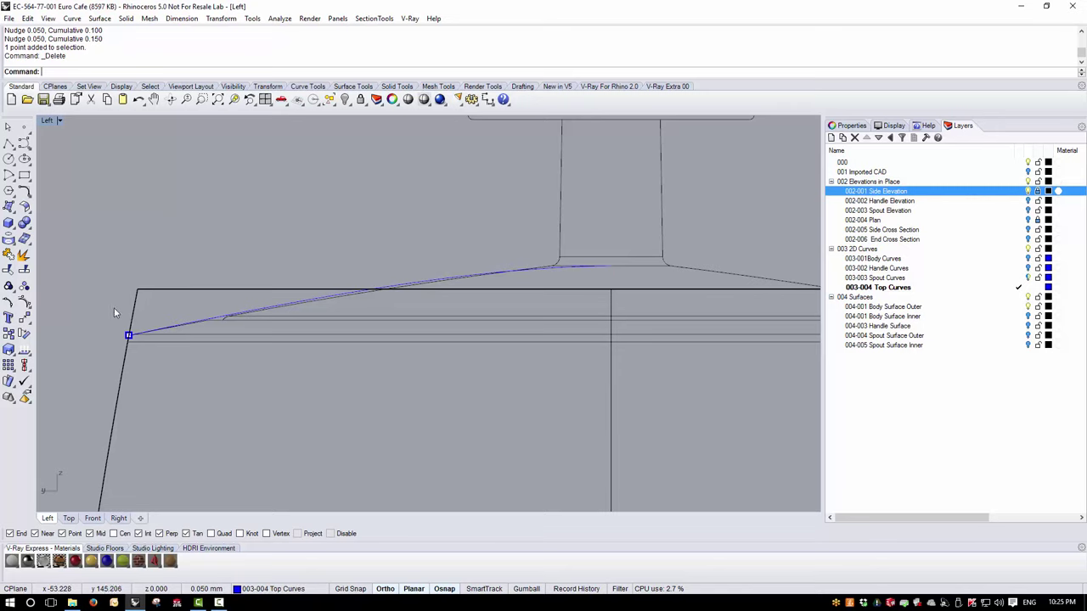
Extract the horizontal isocurve of the outer body surface at the point where the lid's top curve meets it.
scroll(135, 340, "up", 5)
scroll(143, 352, "up", 2)
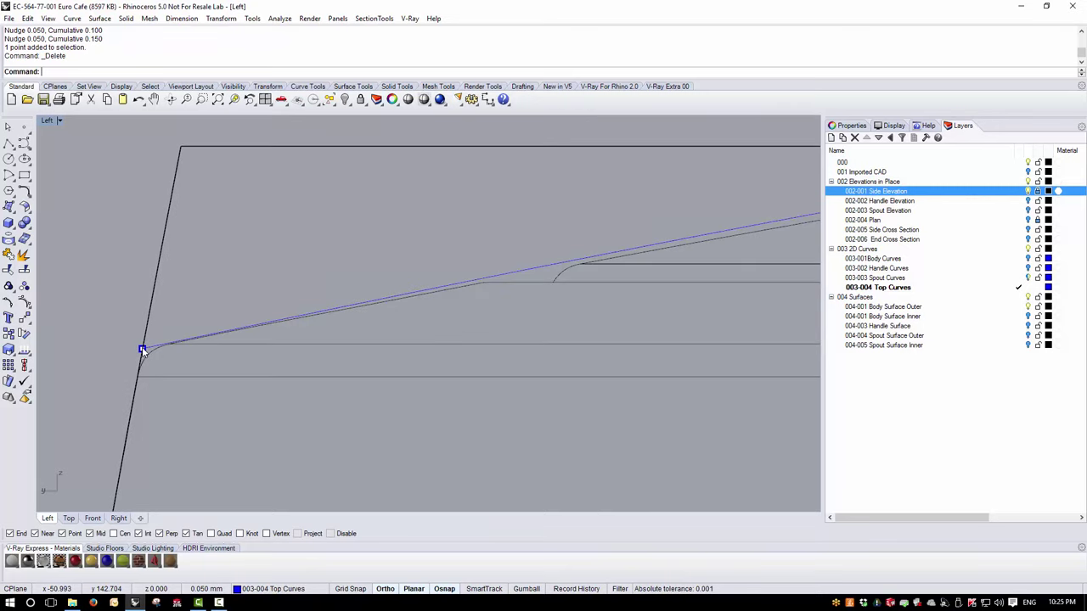
scroll(235, 252, "down", 5)
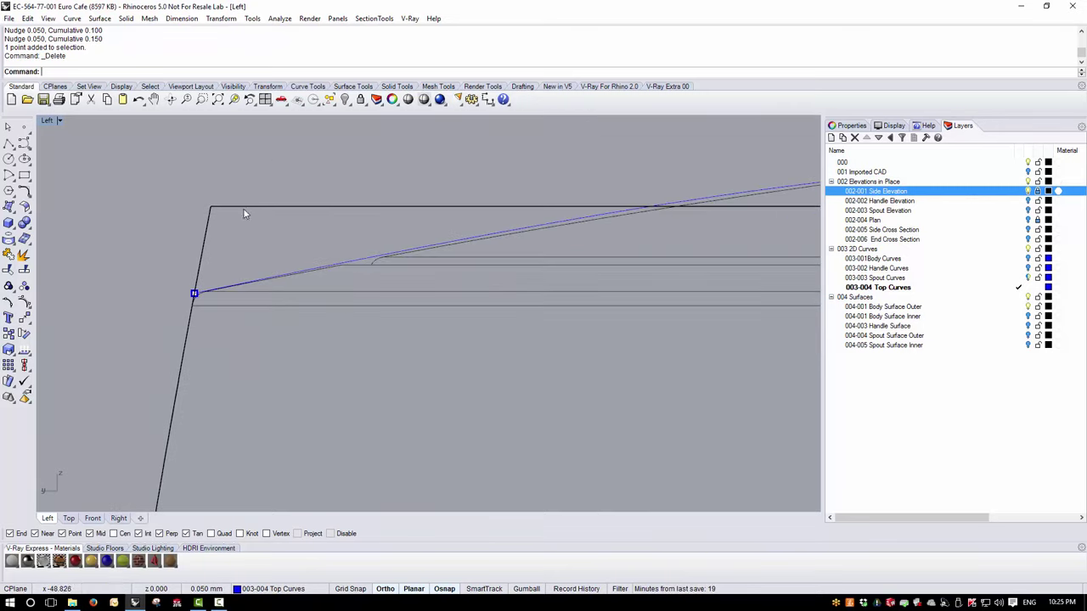
double_click(48, 121)
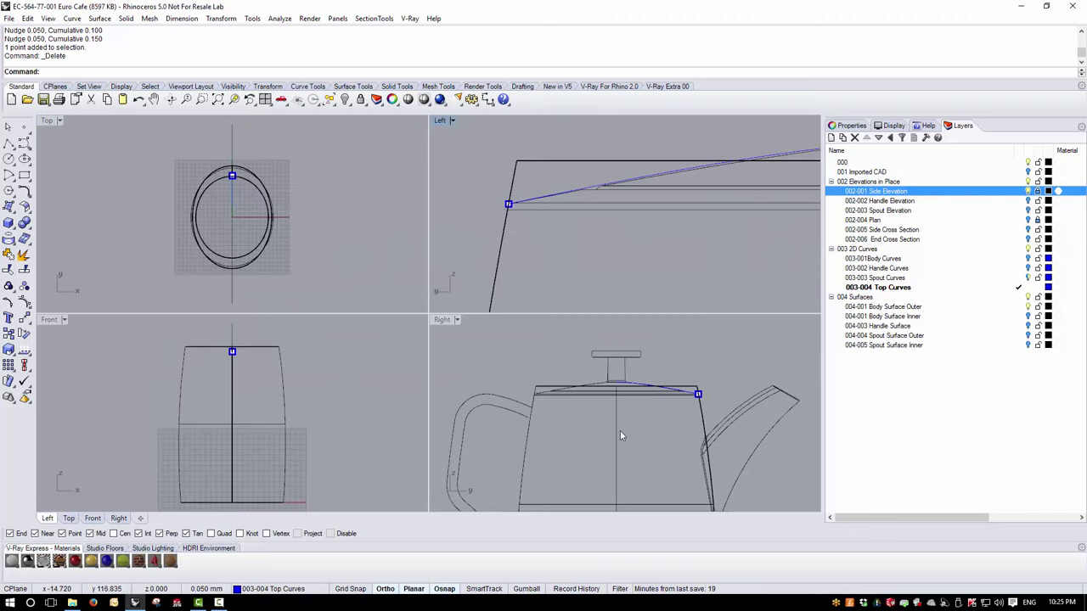
left_click(614, 467)
scroll(622, 447, "down", 4)
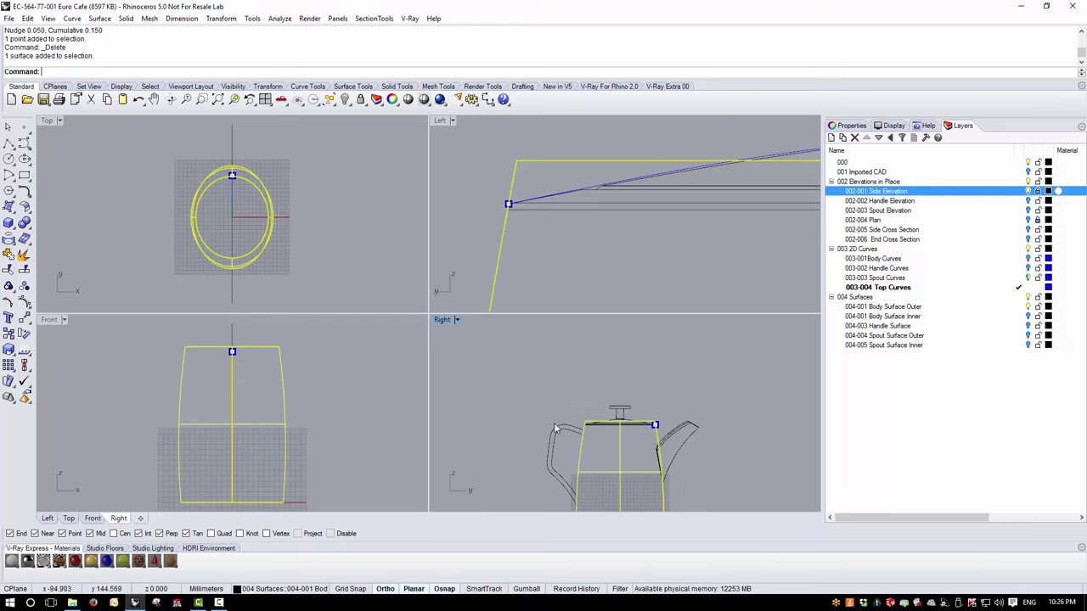
double_click(439, 120)
scroll(149, 303, "up", 2)
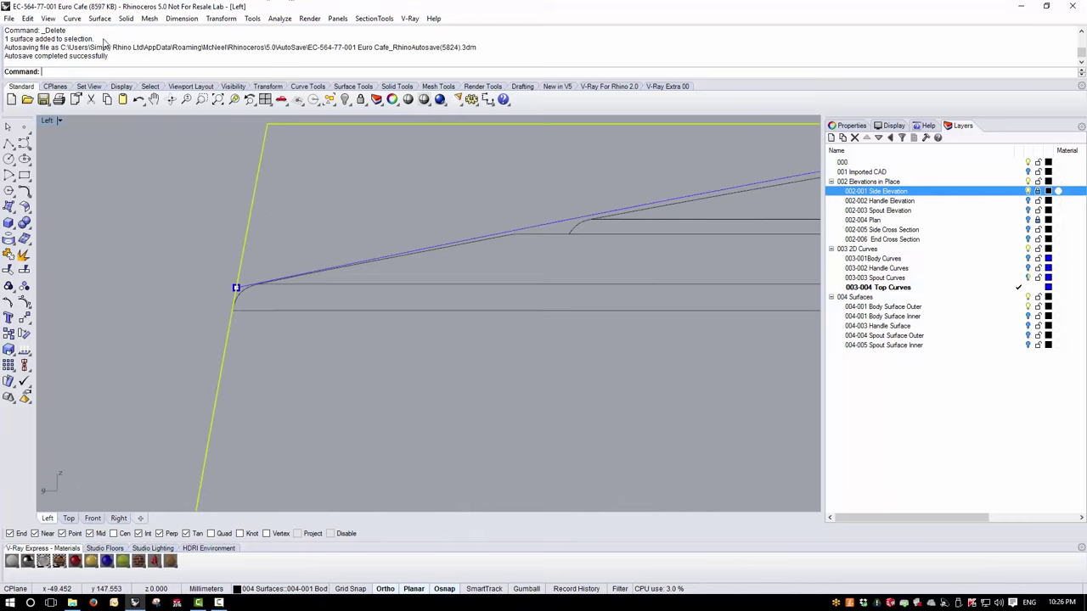
left_click(72, 19)
mouse_move(122, 375)
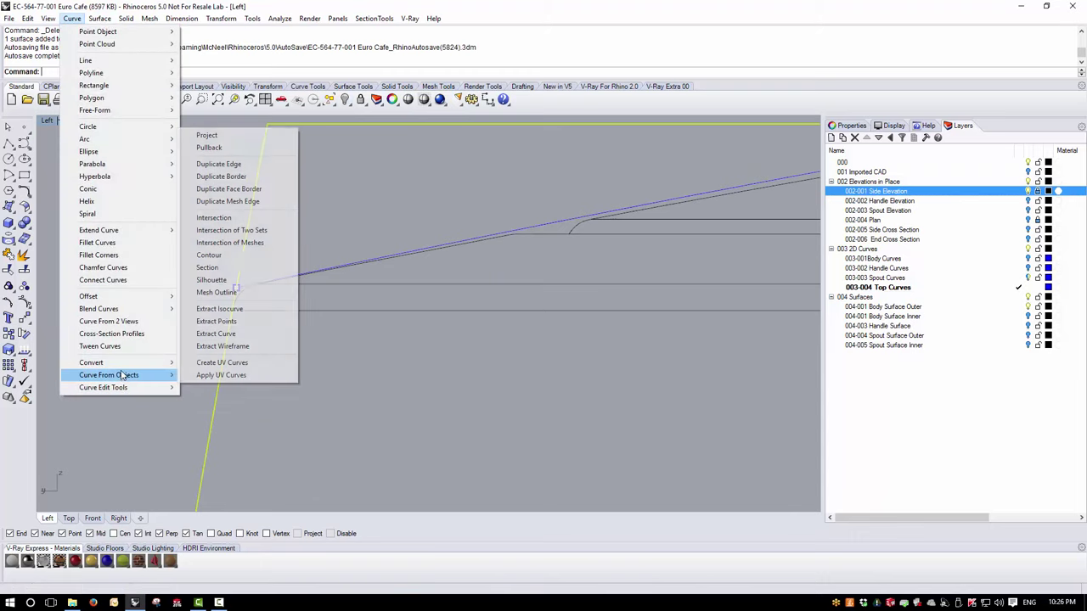
left_click(218, 311)
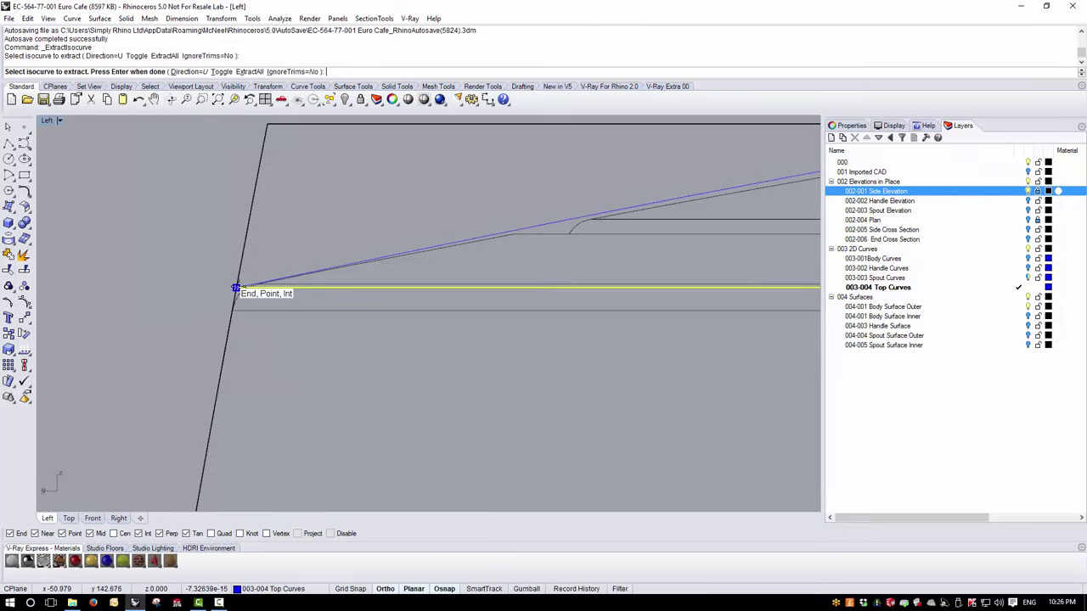
key("Return")
Change the Left viewport to a Perspective view and maximize it.
double_click(48, 121)
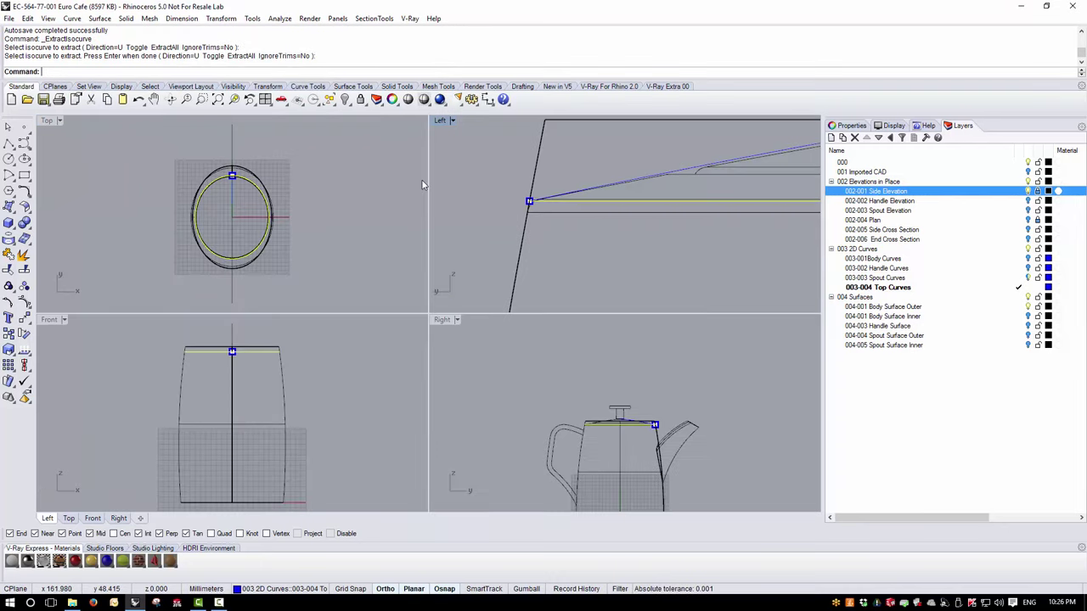
left_click(453, 121)
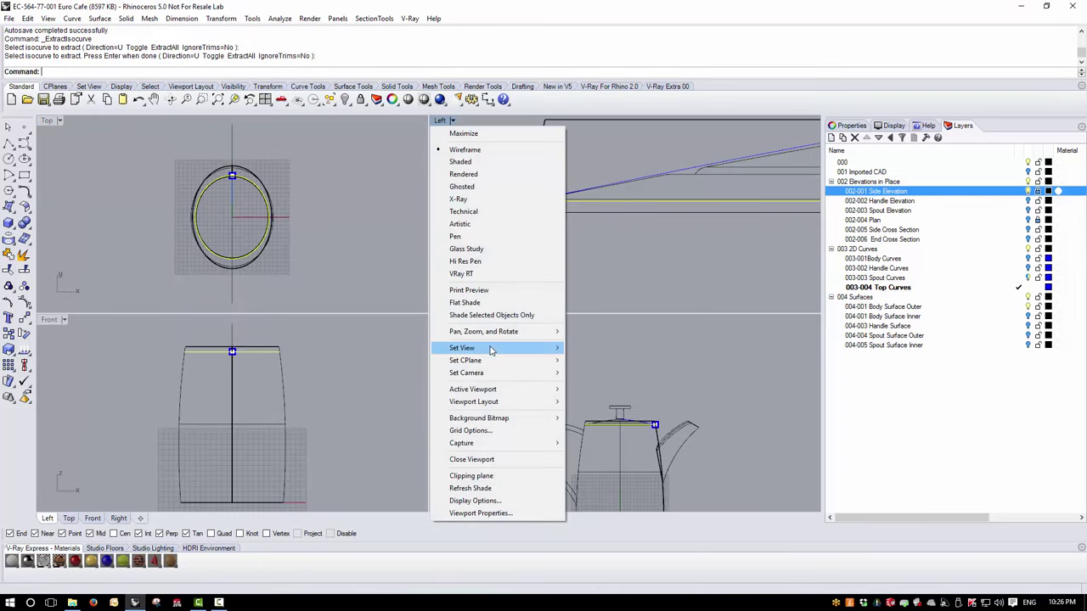
mouse_move(492, 349)
left_click(626, 441)
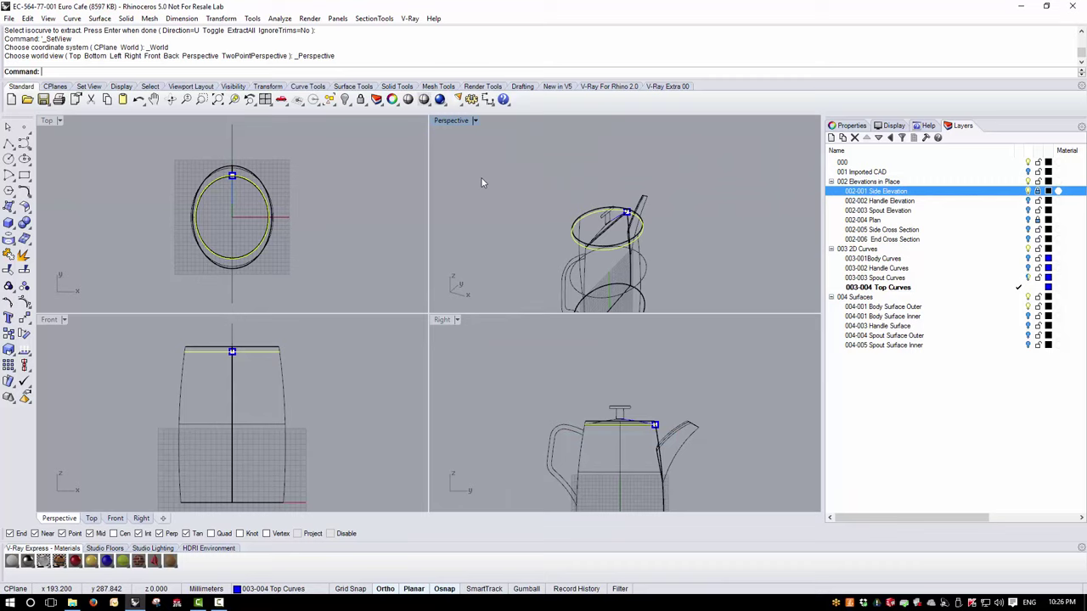
double_click(458, 122)
Show the extracted isocurve's control points to check its structure, then turn them off and inspect the lid curves up close.
left_click(25, 303)
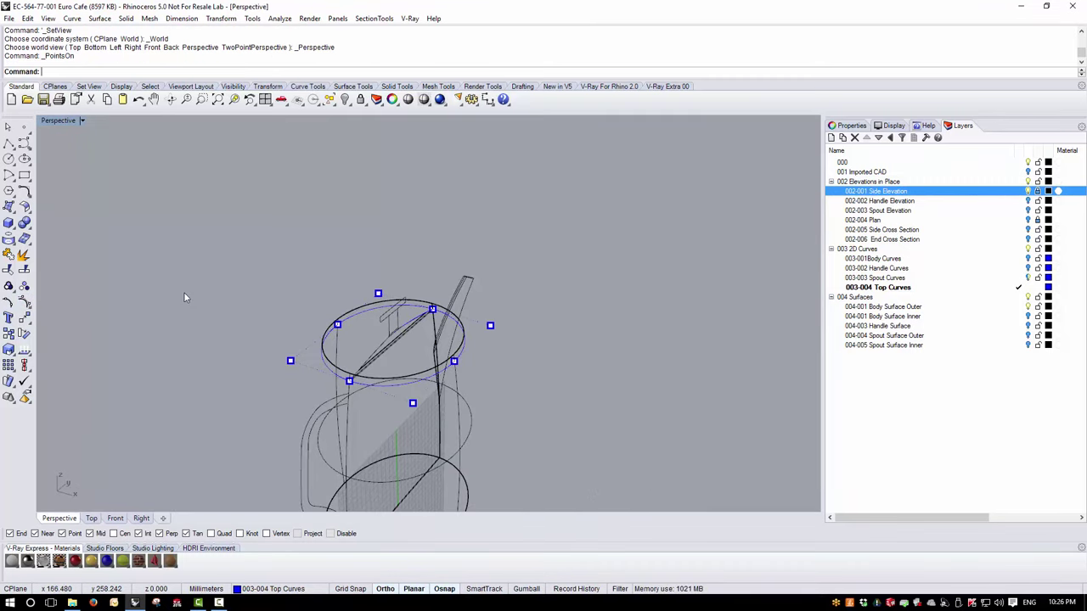
key("Escape")
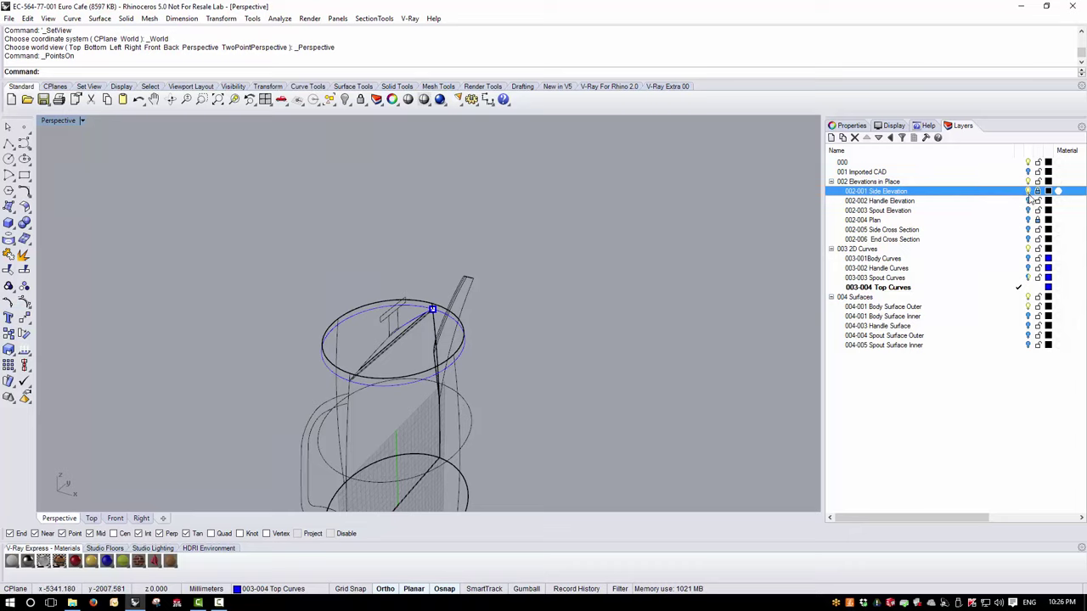
scroll(509, 420, "up", 3)
scroll(353, 314, "up", 3)
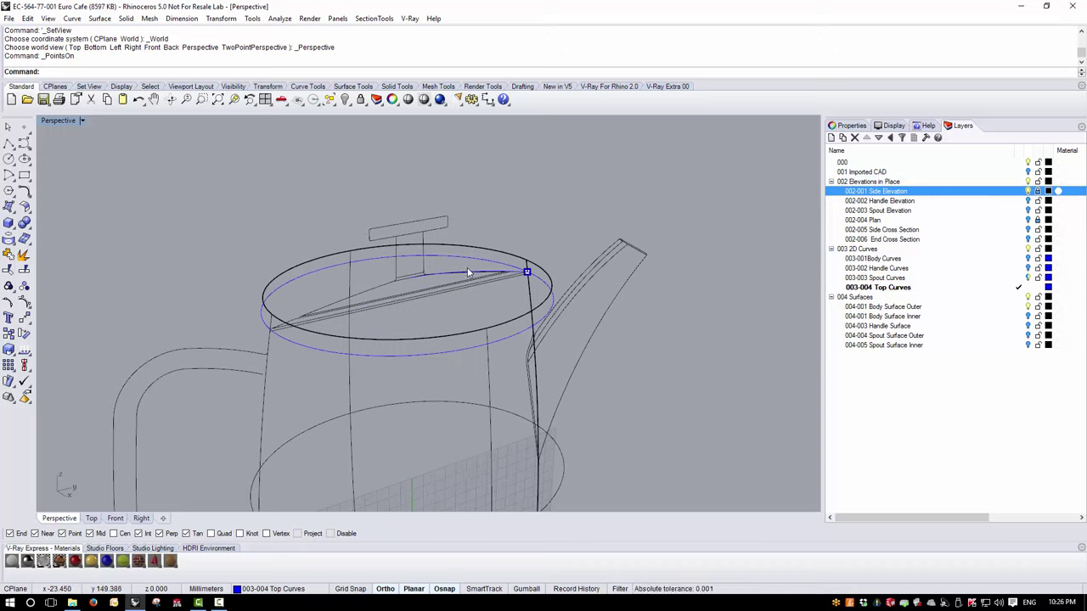
Add a layer named 004-006 Top Surface Outer below the other surface layers.
left_click(888, 347)
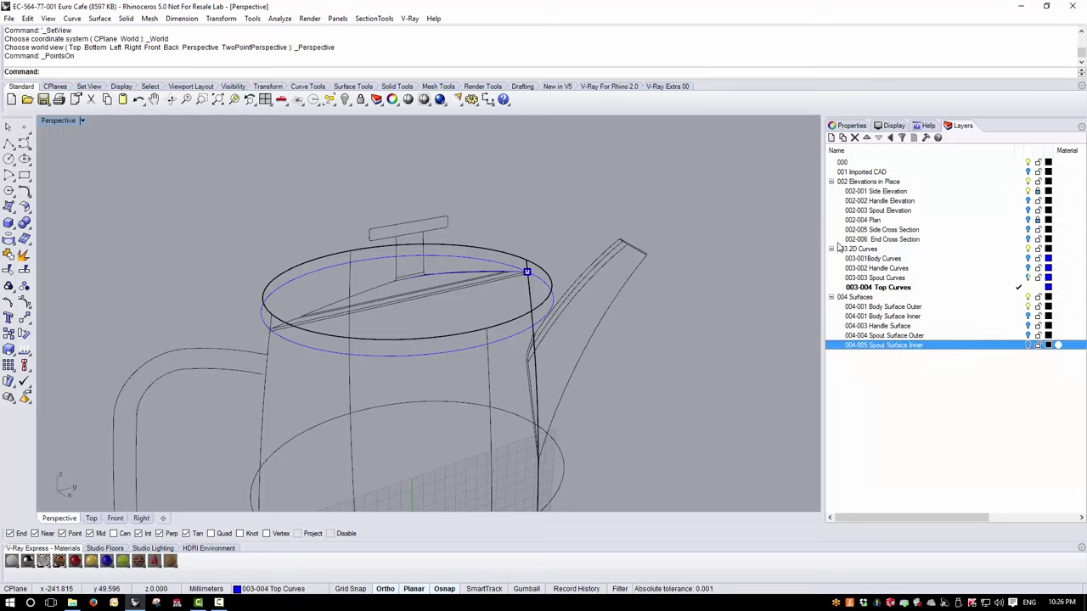
left_click(830, 138)
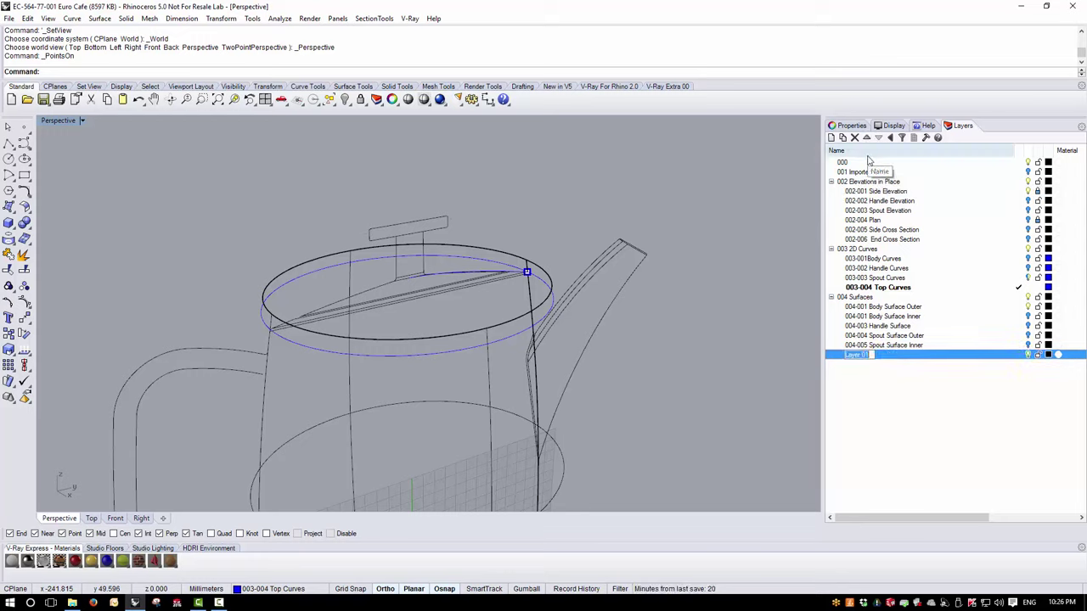
type("004-00")
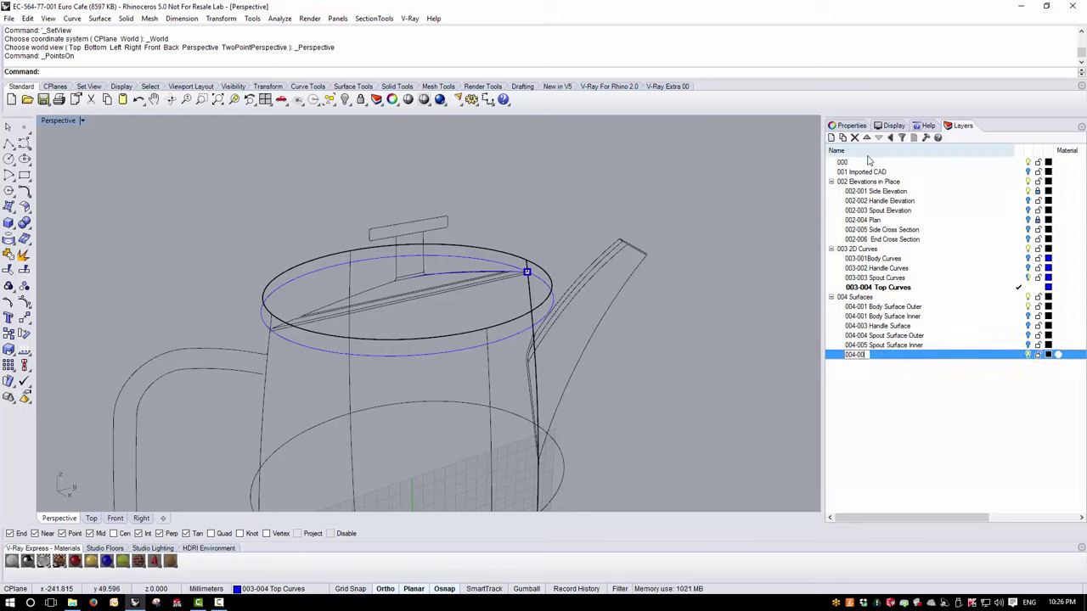
type("6 Top Su")
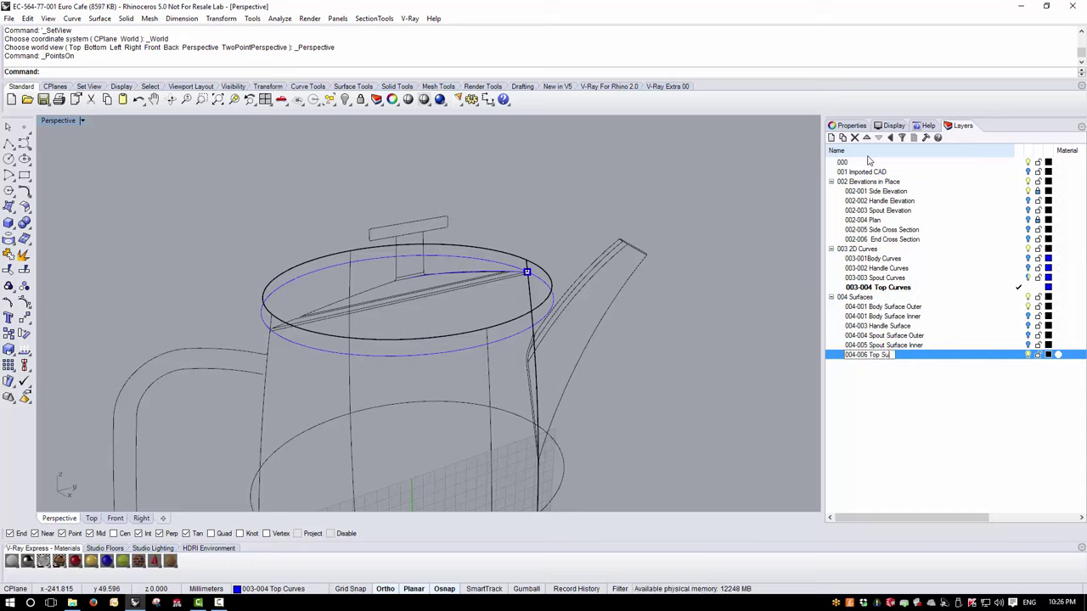
type("rface Outer")
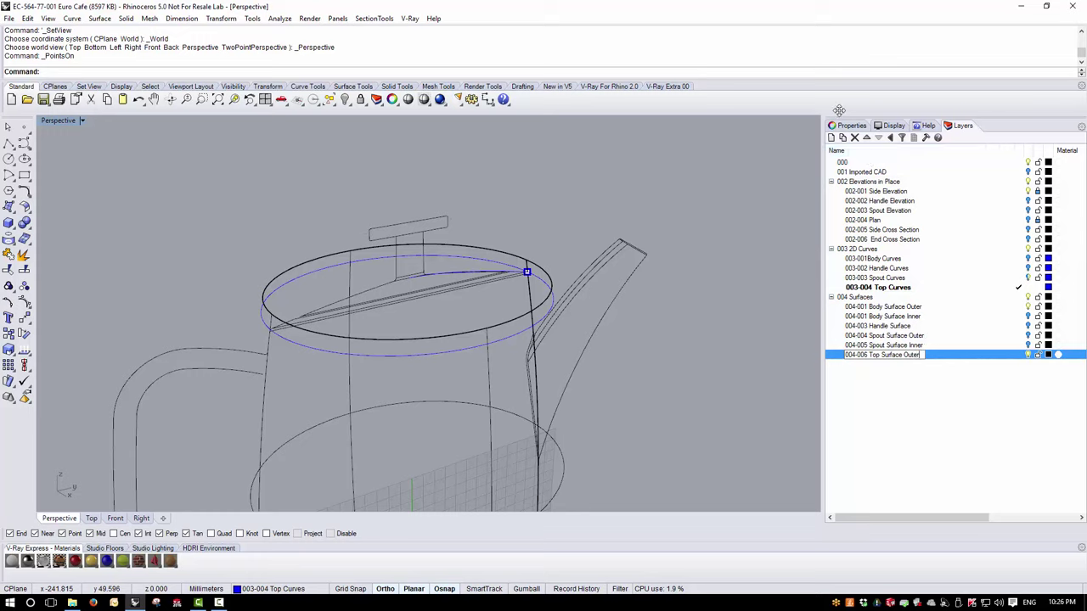
key("Return")
right_click_drag(518, 286, 522, 295)
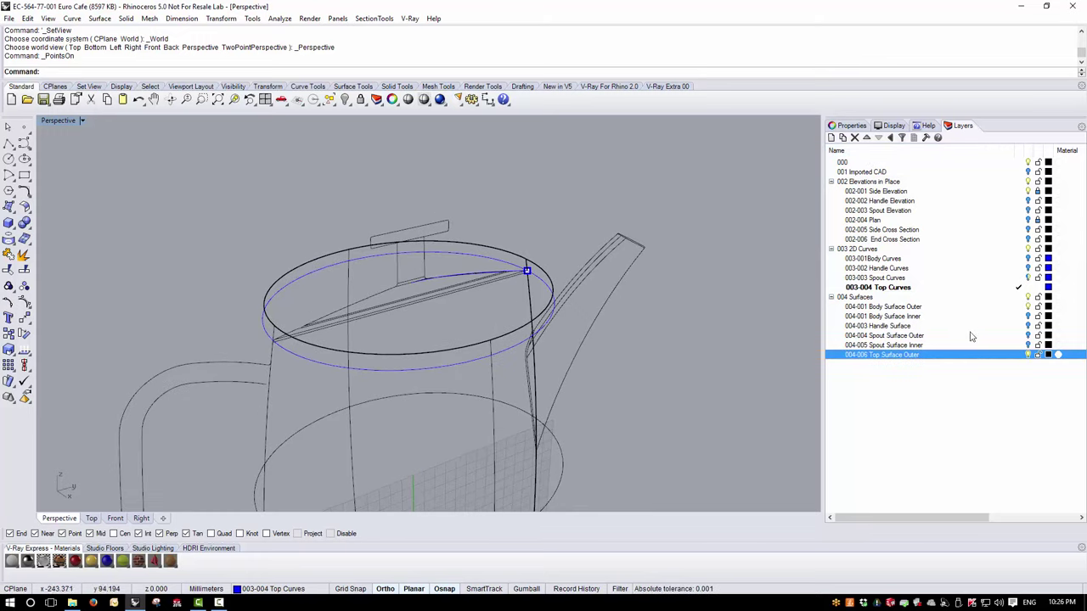
Make the 004-006 layer current and hide the 002 Elevations in Place and 004-001 Body Surface Outer layers.
left_click(1020, 356)
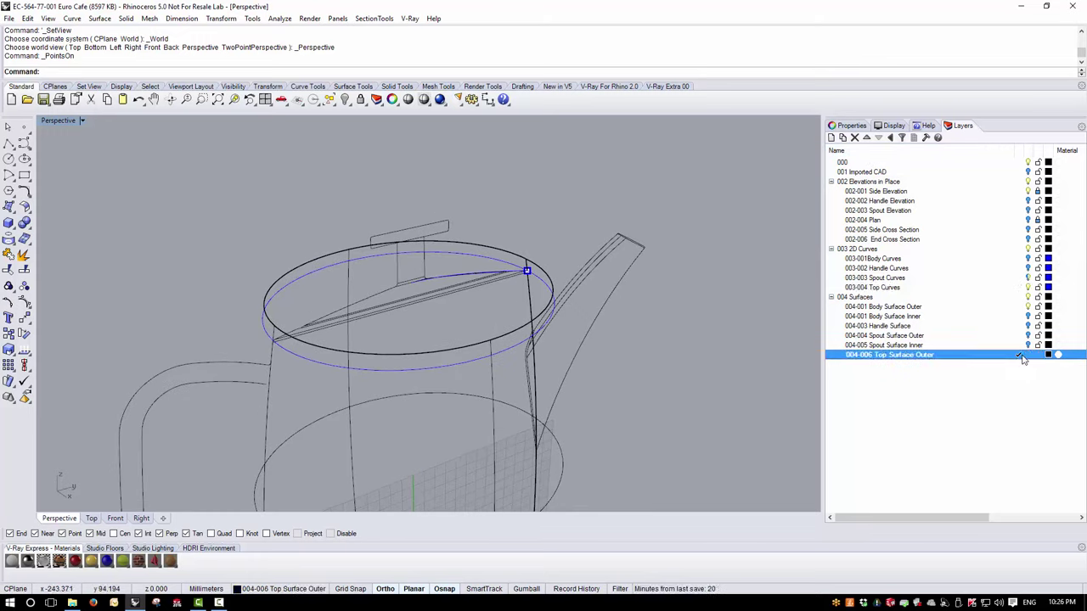
left_click(1028, 182)
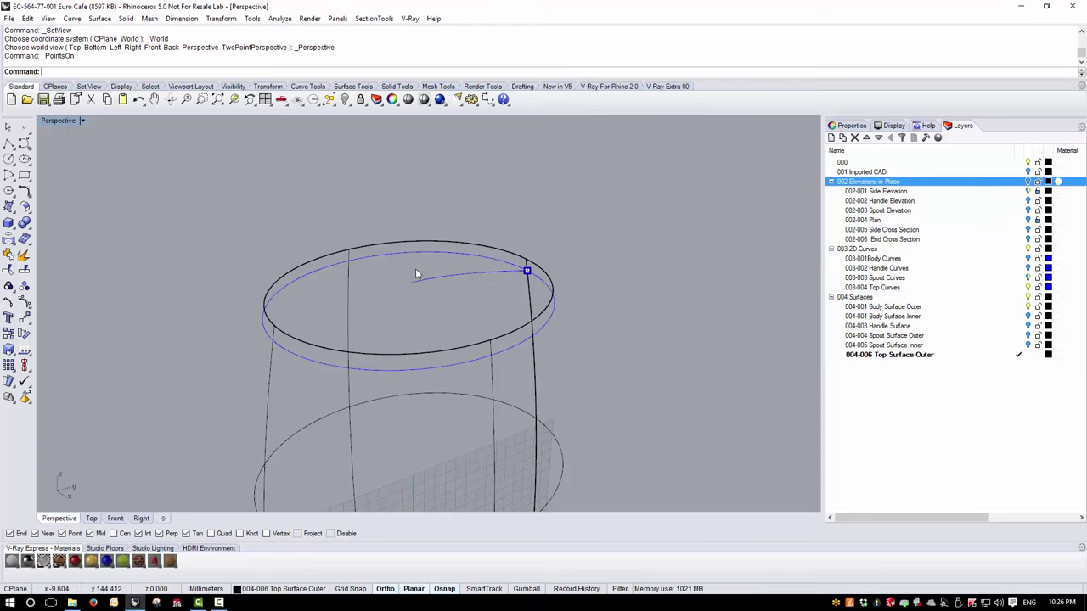
left_click(1027, 307)
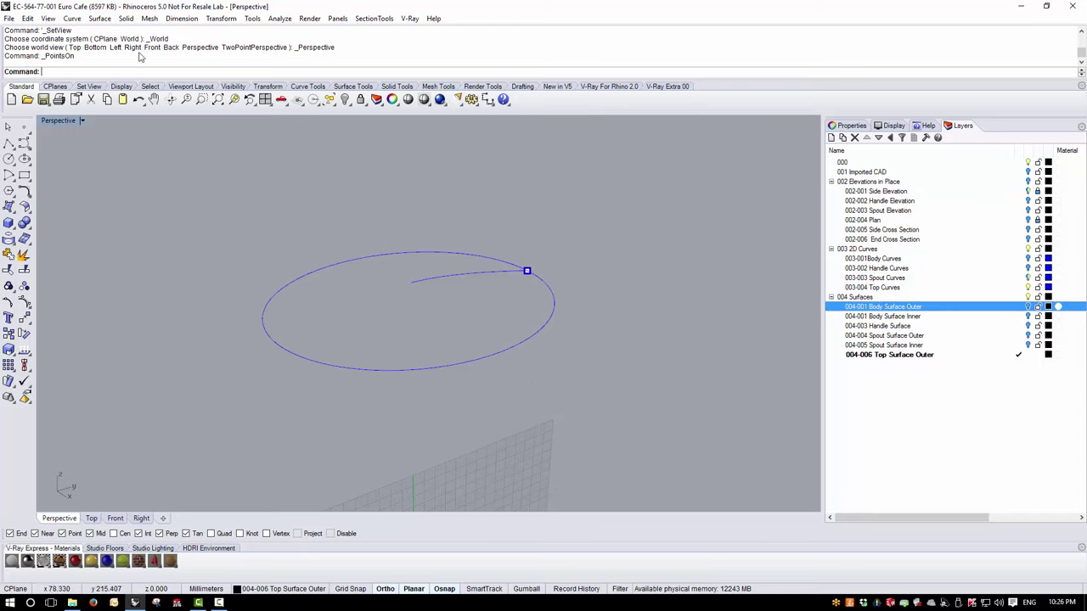
Set the Perspective viewport's construction plane to World Top.
left_click(82, 121)
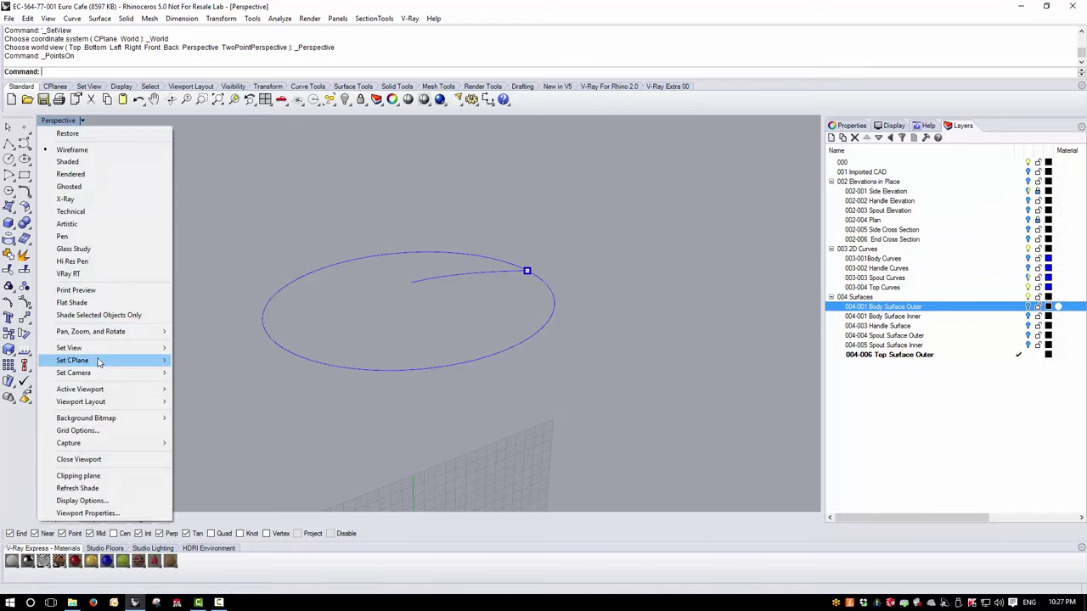
mouse_move(77, 360)
left_click(208, 528)
right_click_drag(445, 283, 467, 347)
right_click_drag(379, 185, 233, 139)
Rail Revolve the lid's top profile along the extracted oval isocurve, around a vertical axis through the profile's centre end.
left_click(222, 19)
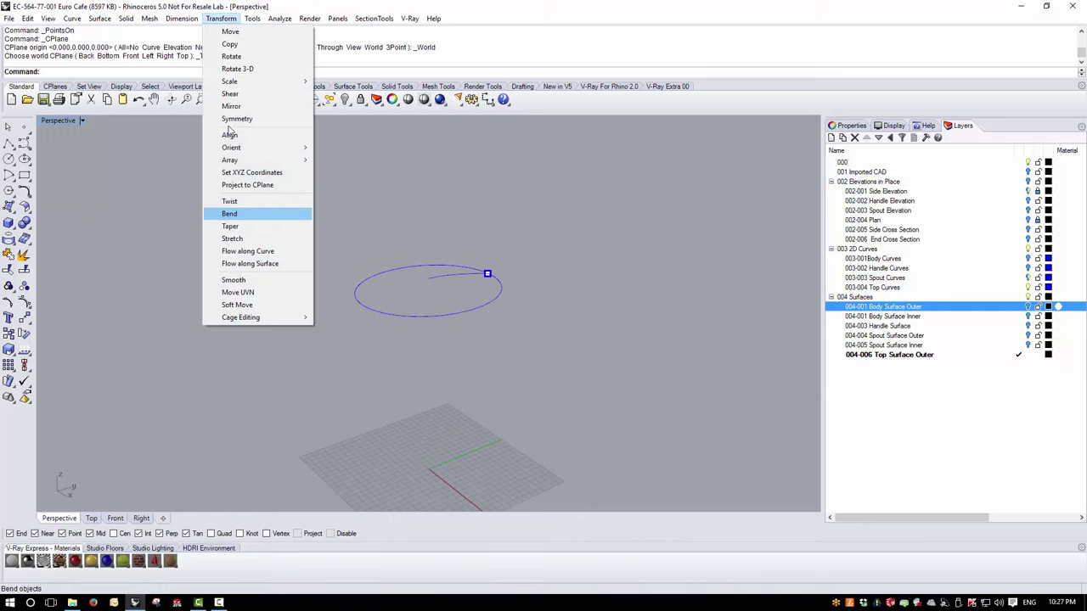
mouse_move(100, 18)
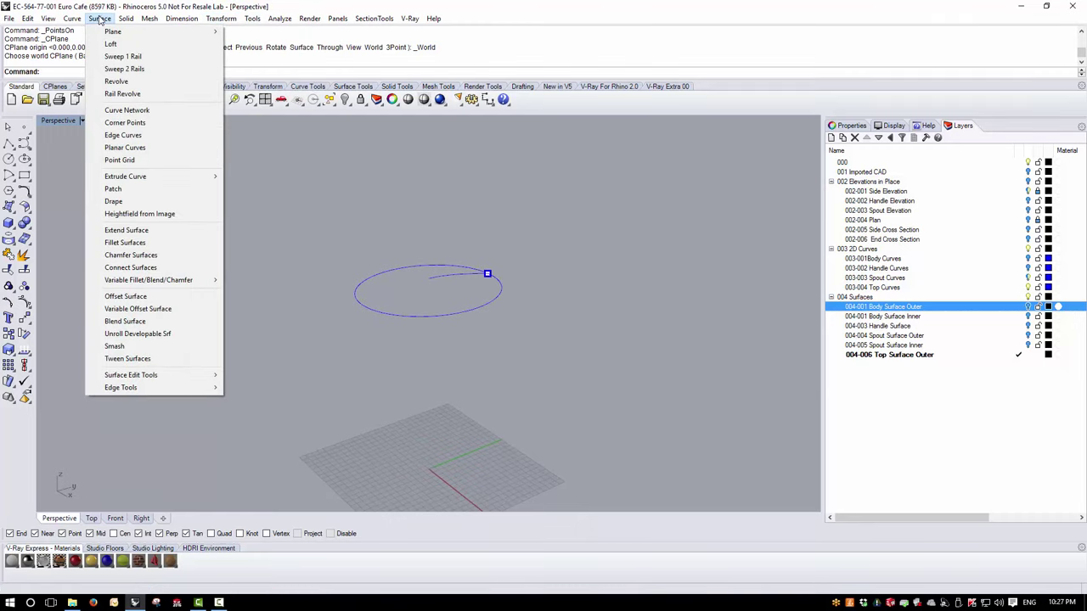
left_click(122, 95)
left_click(468, 277)
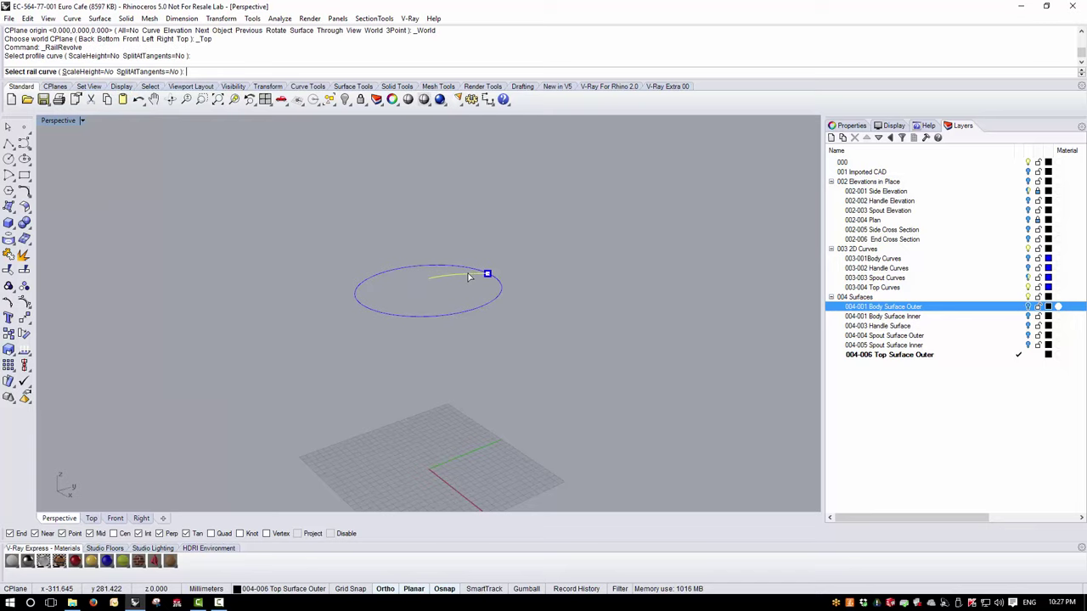
left_click(500, 297)
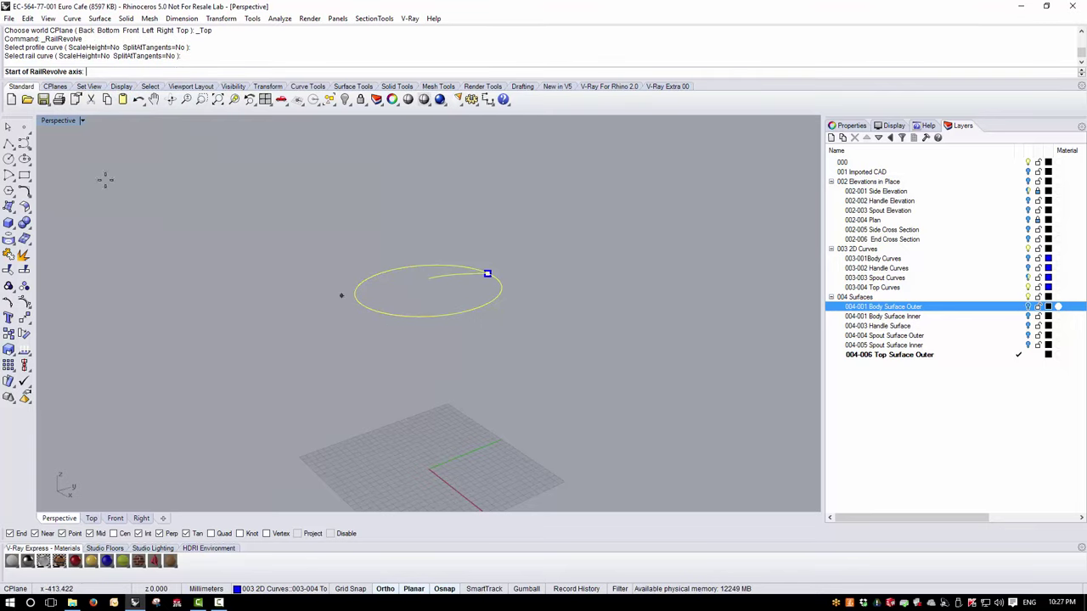
left_click(428, 278)
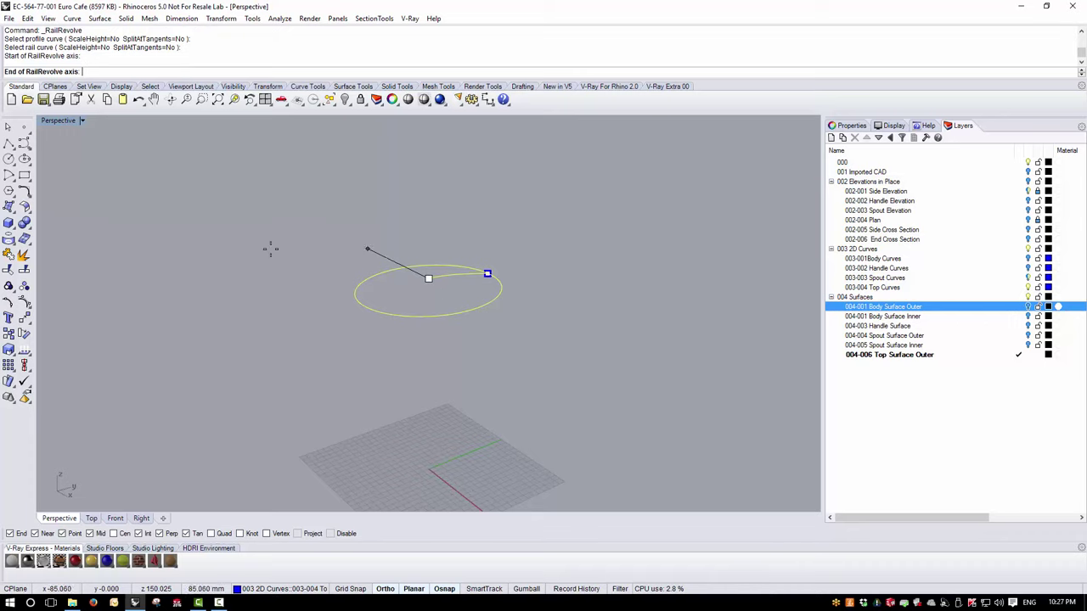
double_click(57, 121)
left_click(201, 382)
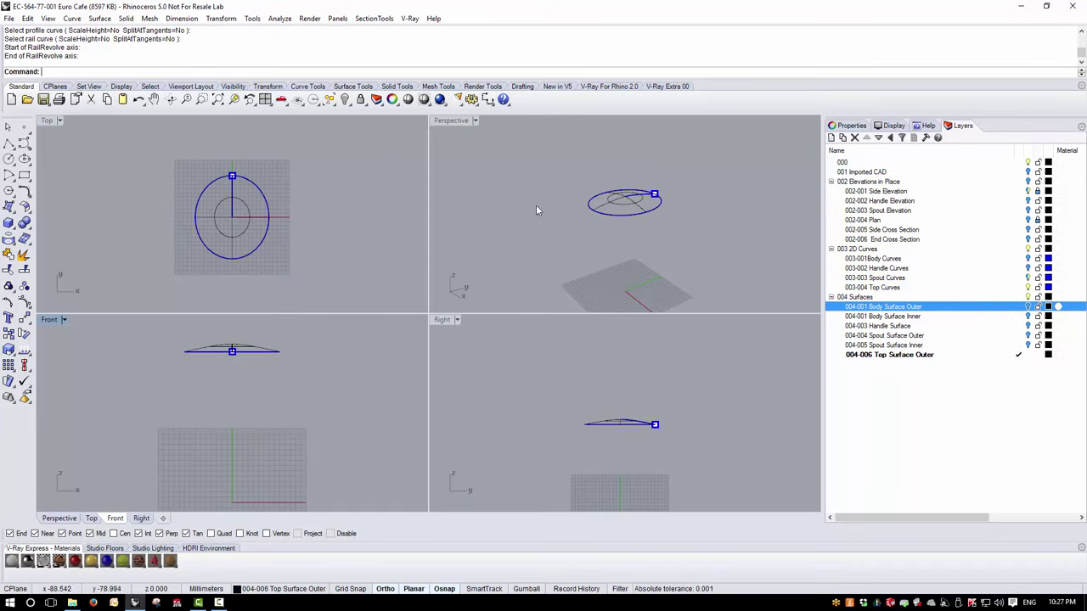
Maximize the Perspective view and display the lid surface in Shaded mode.
double_click(451, 120)
scroll(424, 276, "up", 2)
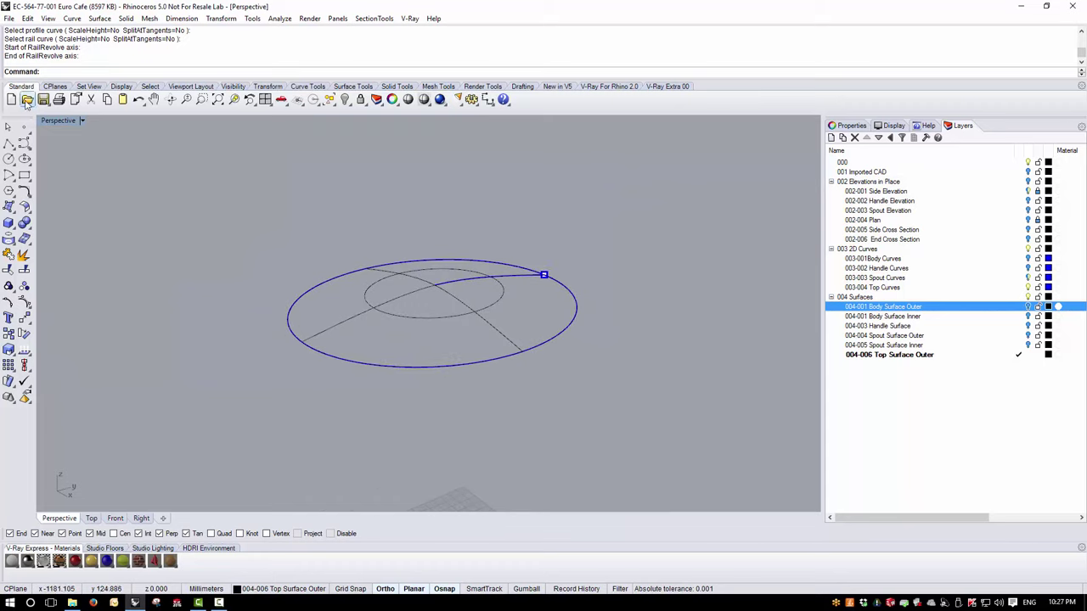
left_click(82, 120)
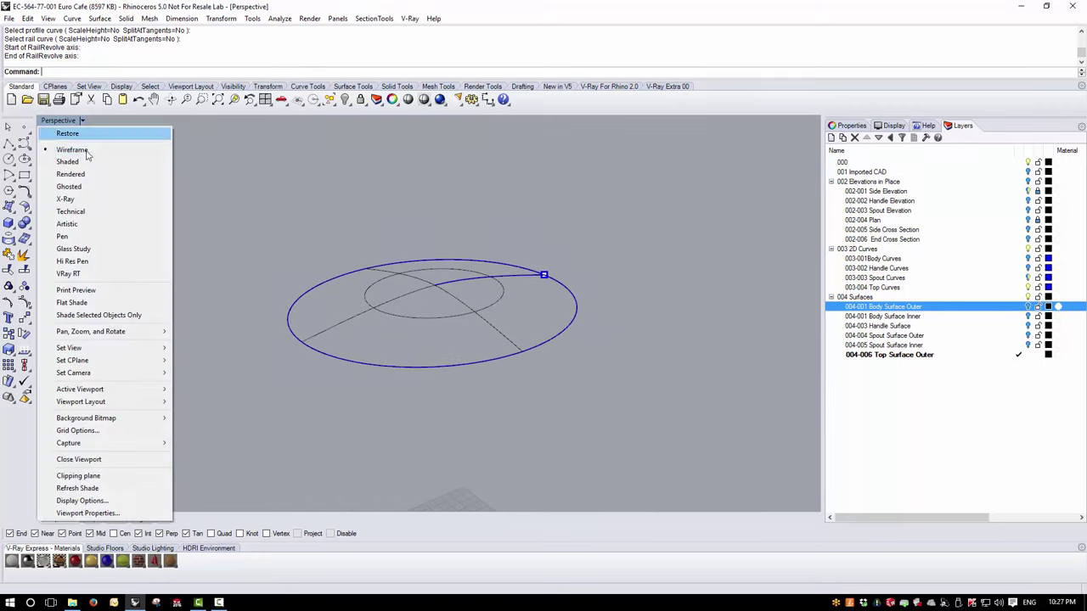
left_click(59, 160)
mouse_move(495, 380)
right_mouse_down()
mouse_move(521, 274)
mouse_move(347, 364)
mouse_move(351, 432)
mouse_move(456, 328)
mouse_move(462, 297)
right_mouse_up()
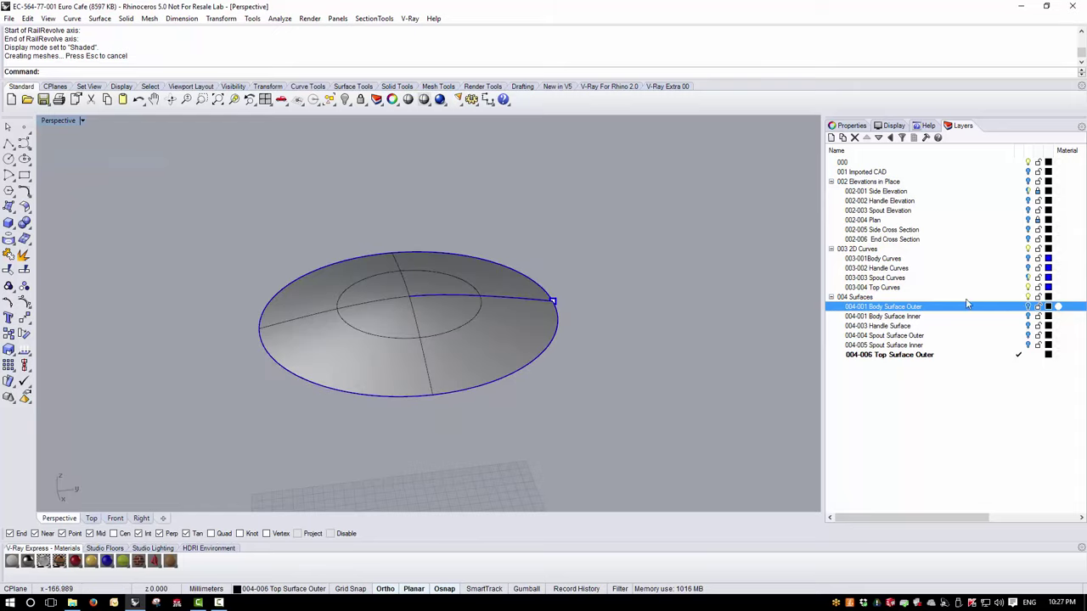
Temporarily show layer 004-001 Body Surface Outer to check how the top surface meets the body.
left_click(1028, 307)
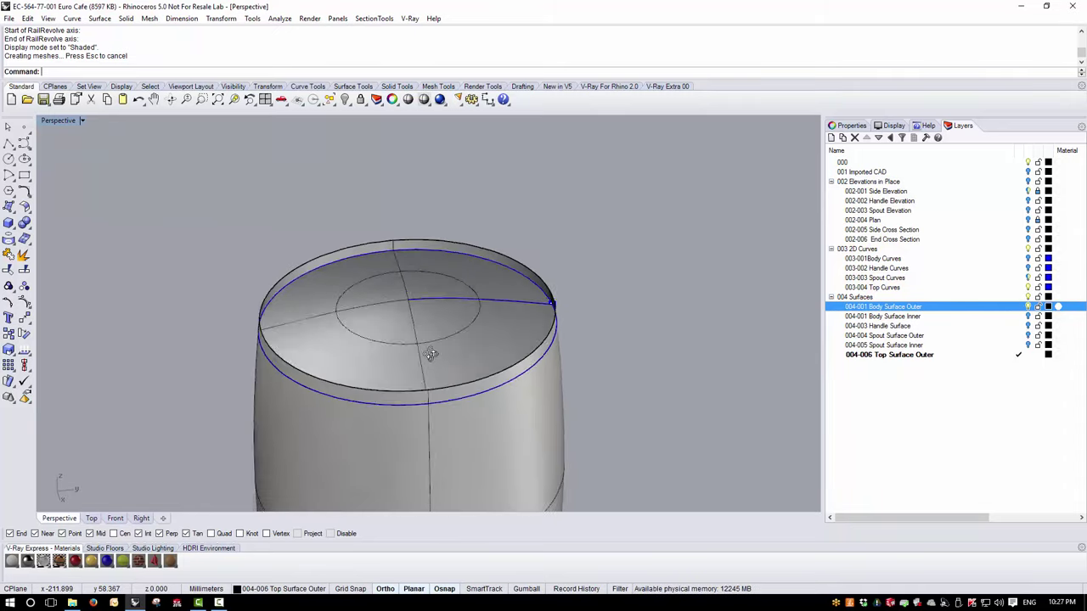
right_click_drag(425, 331, 246, 289)
left_click(1027, 306)
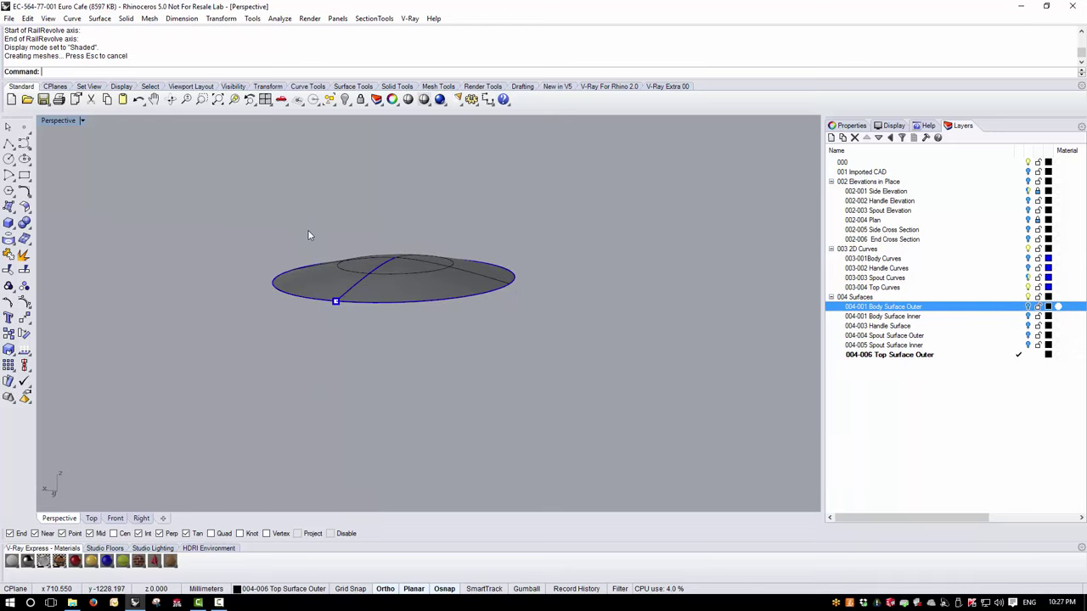
Compare the top surface with the 002 Elevations in Place drawings in the four-viewport layout, with those drawings shown only for the check.
left_click(373, 279)
double_click(59, 122)
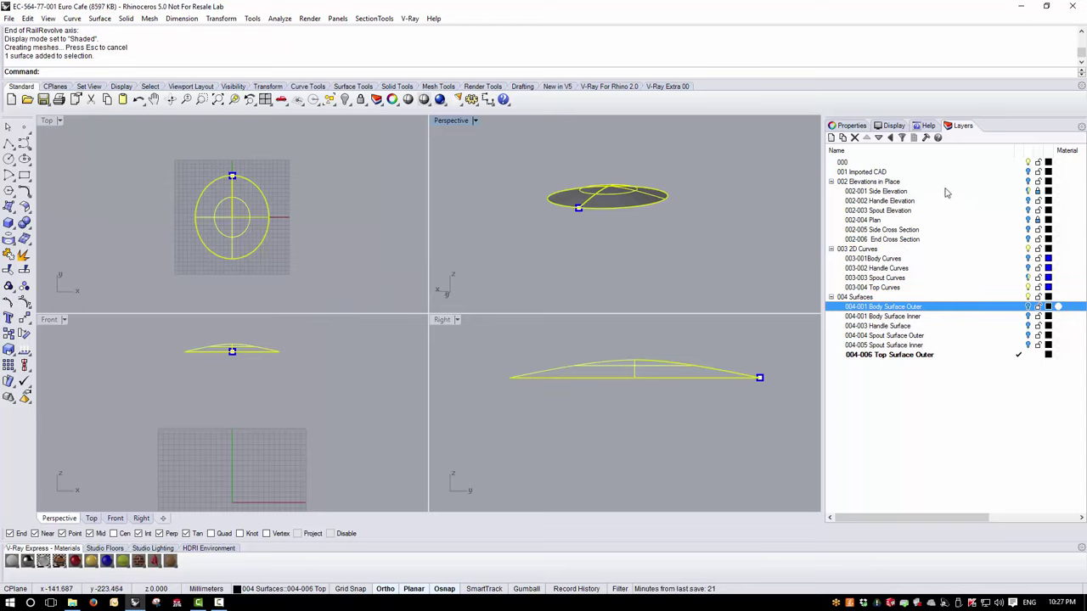
left_click(1032, 202)
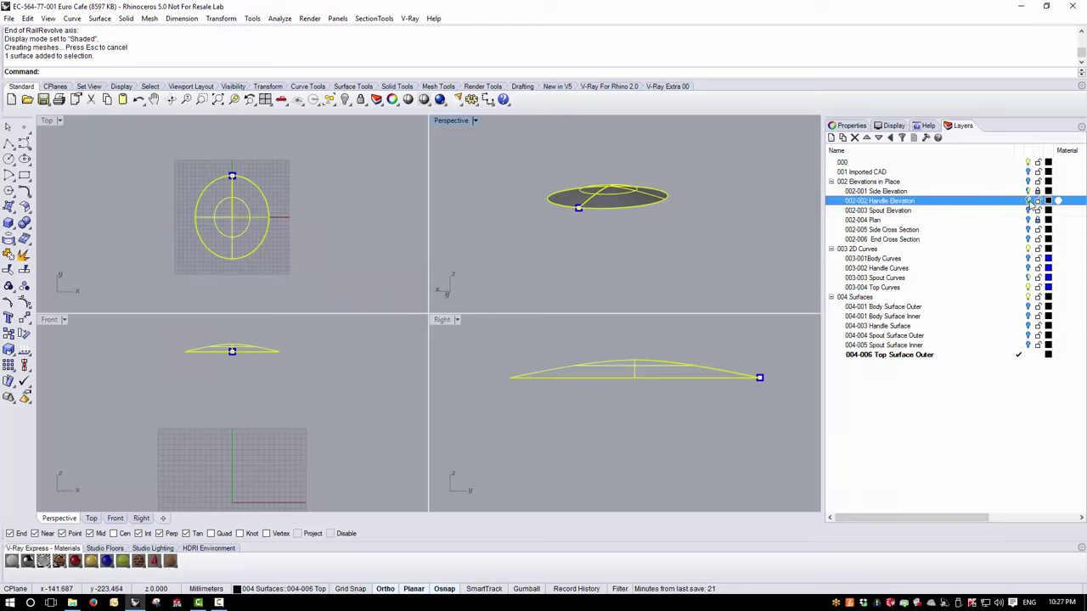
left_click(1028, 182)
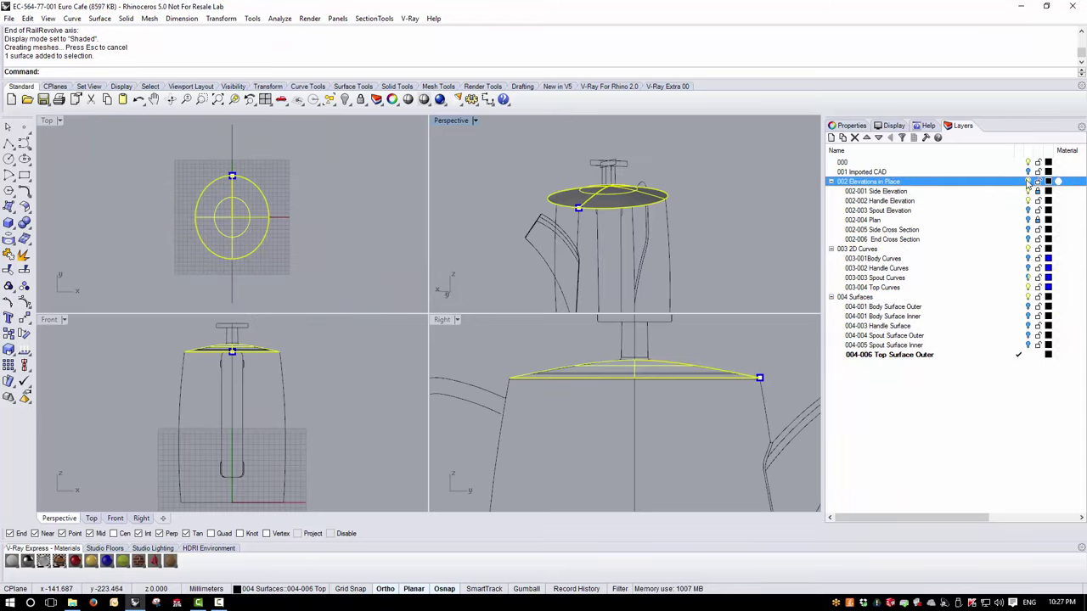
scroll(667, 363, "up", 3)
scroll(798, 382, "up", 2)
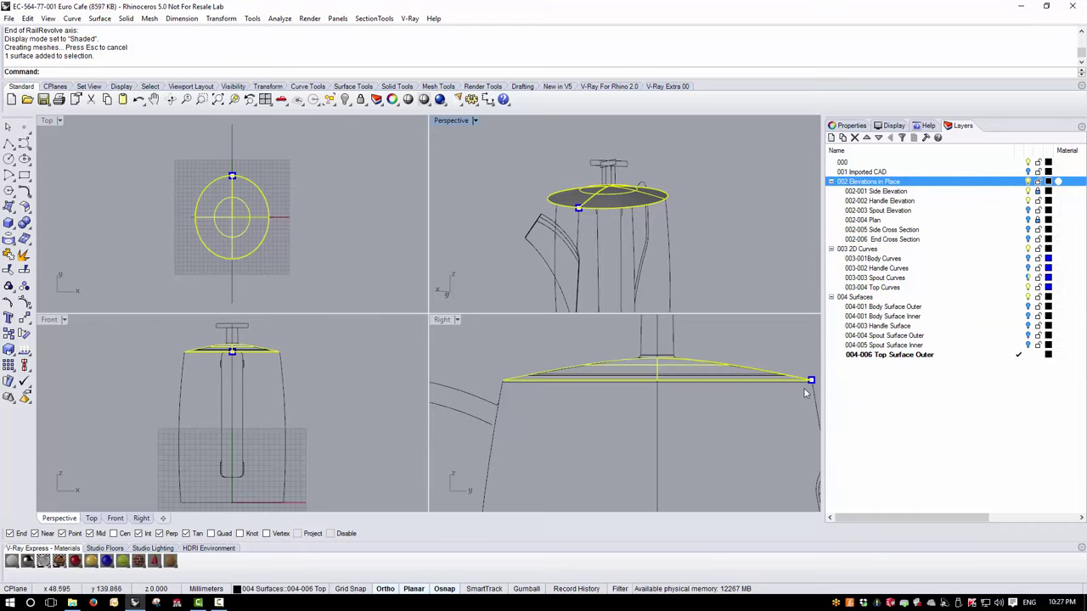
scroll(782, 373, "up", 3)
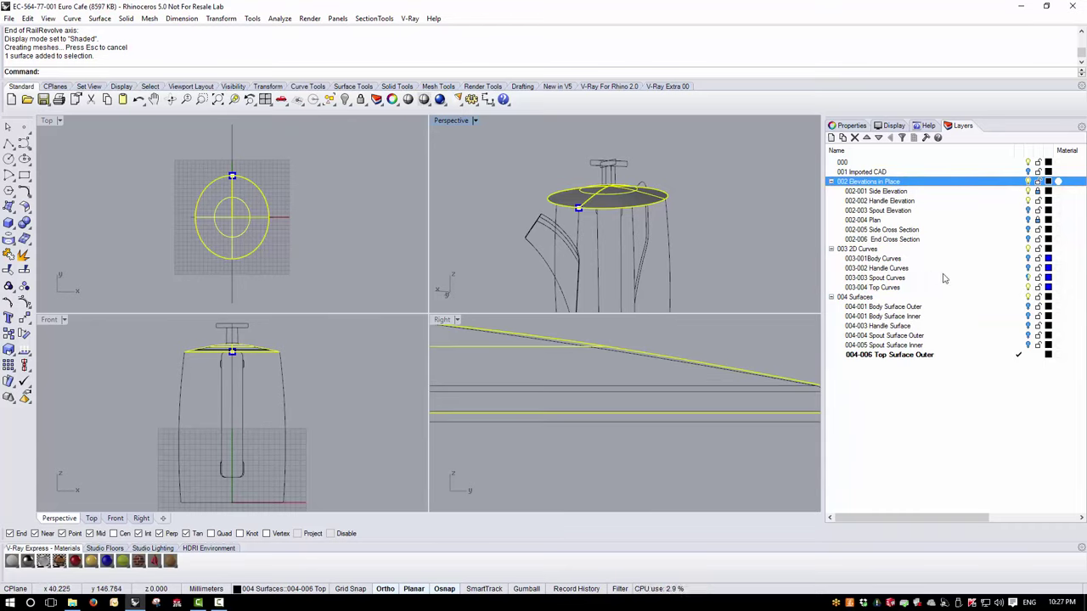
left_click(1028, 181)
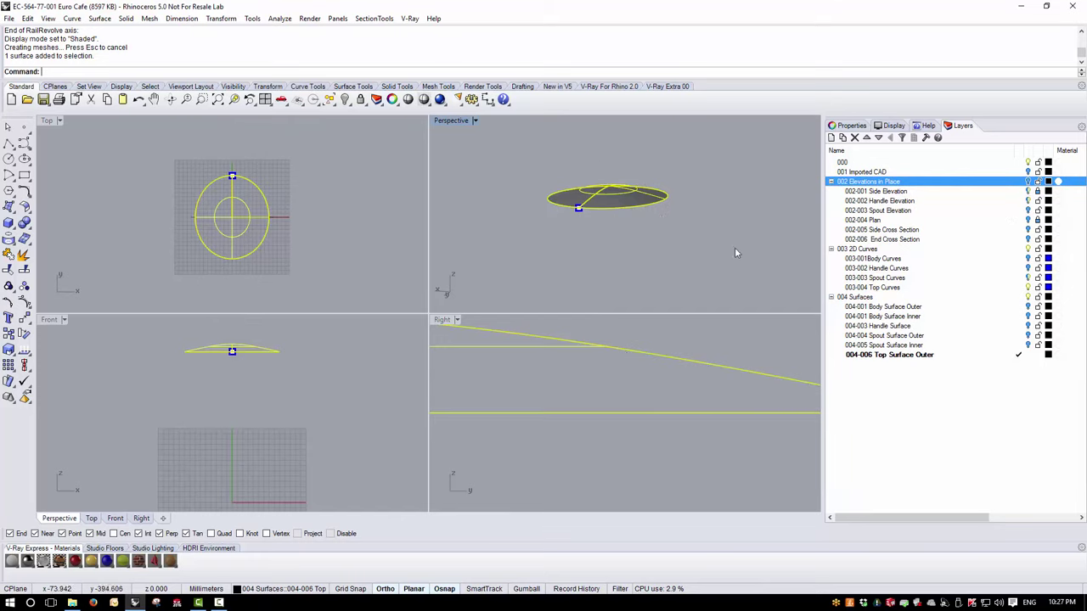
left_click(670, 216)
right_click_drag(669, 216, 711, 218)
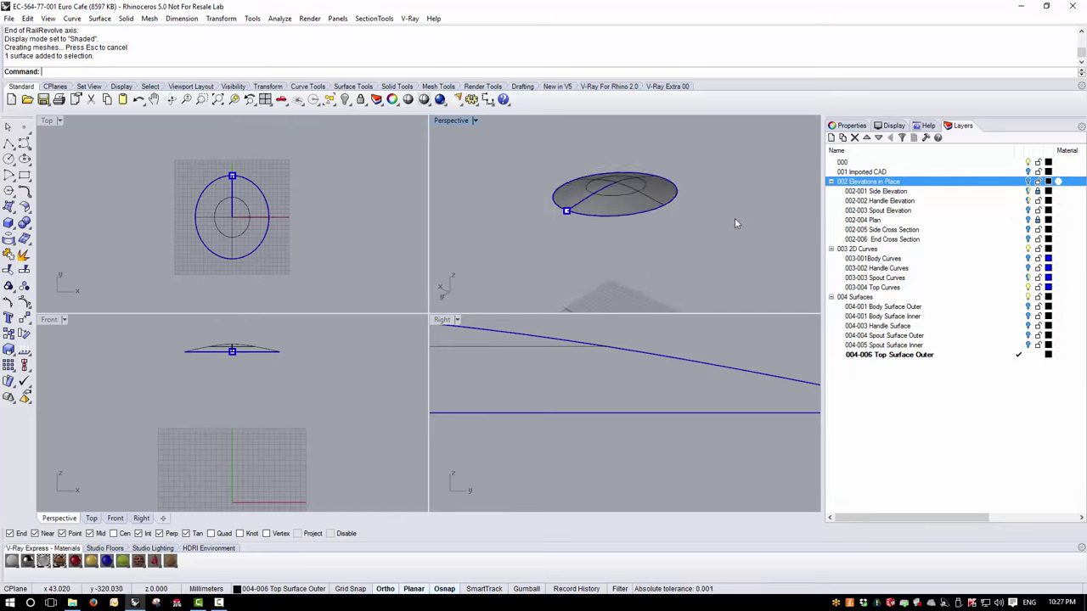
Duplicate the layer 004-006 Top Surface Outer together with its objects.
left_click(856, 356)
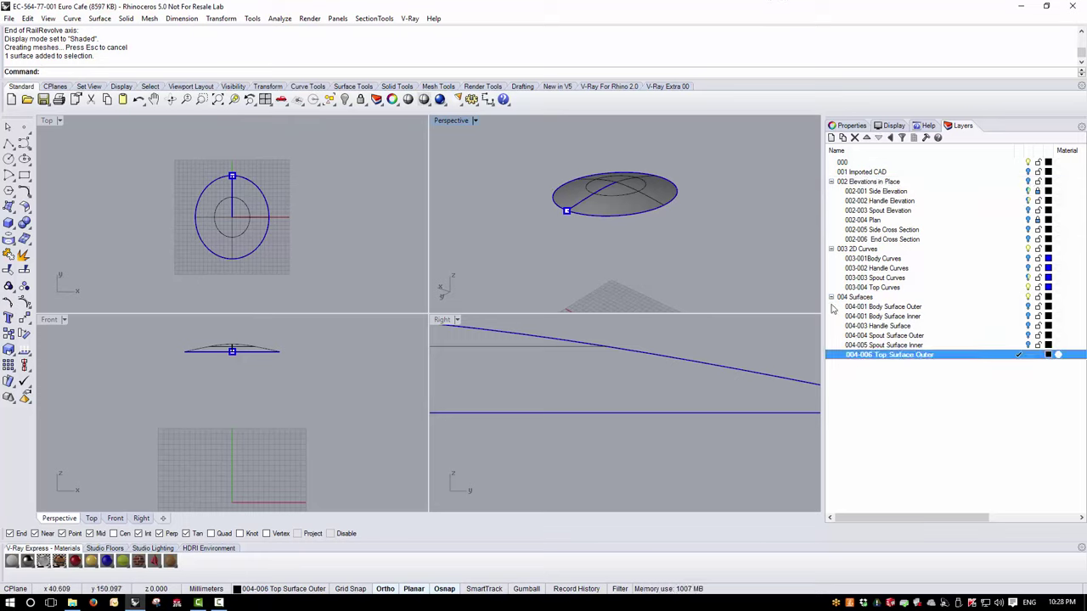
right_click(879, 358)
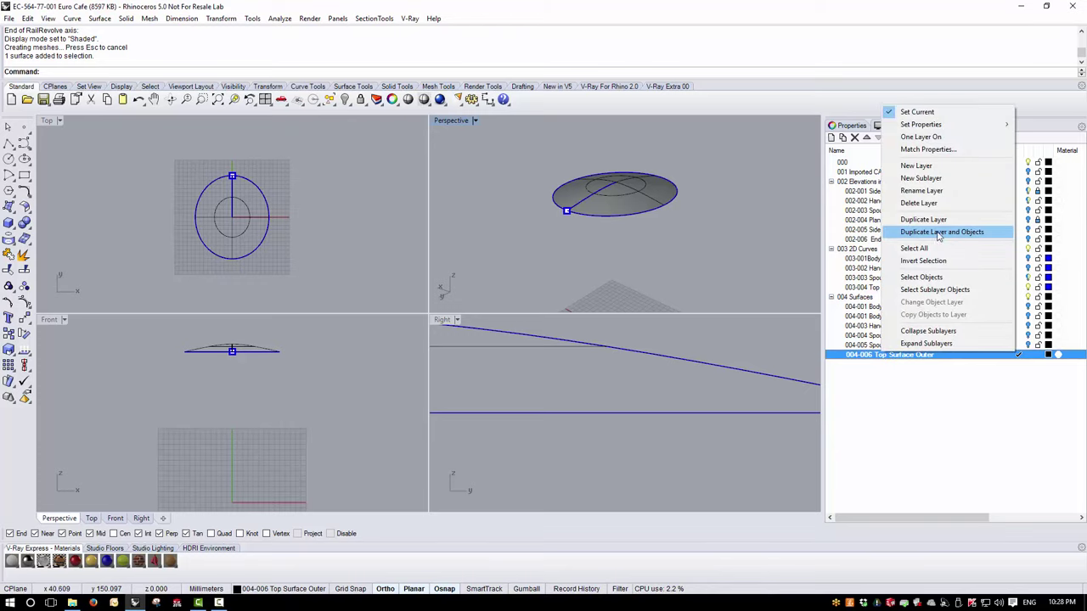
left_click(938, 233)
Rename the duplicated layer 004-007 Lid Surface Outer and turn its visibility off.
key("End")
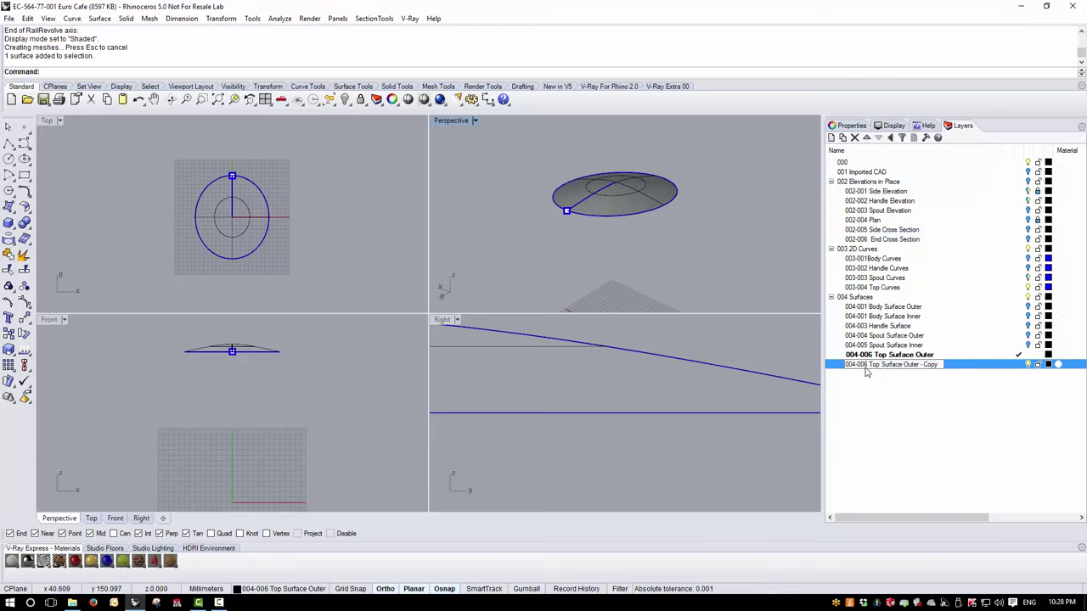
key("BackSpace")
type("7")
left_click_drag(878, 368, 867, 368)
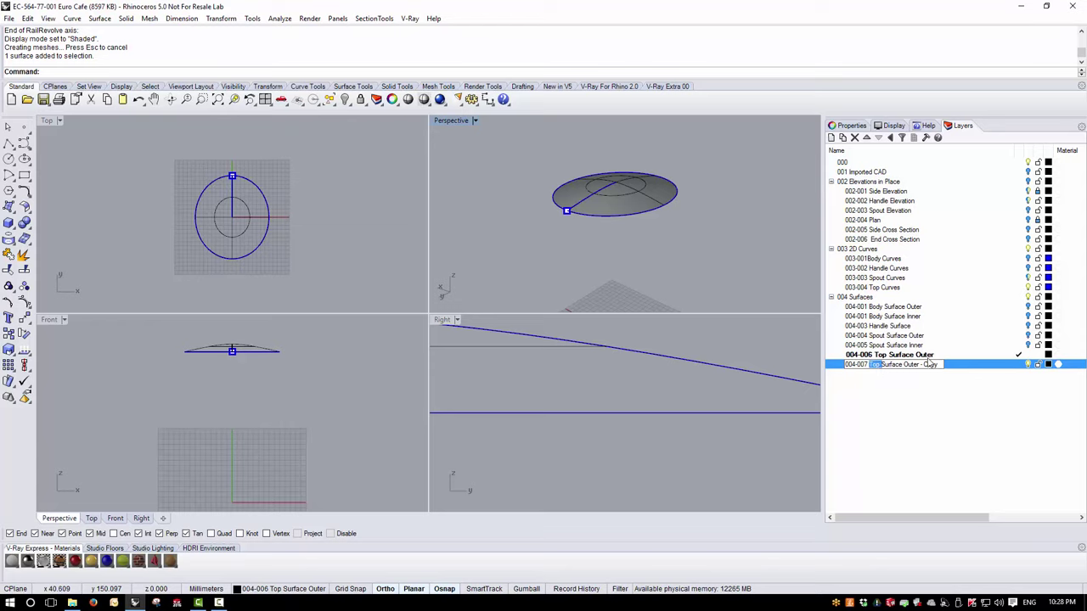
type("Lid")
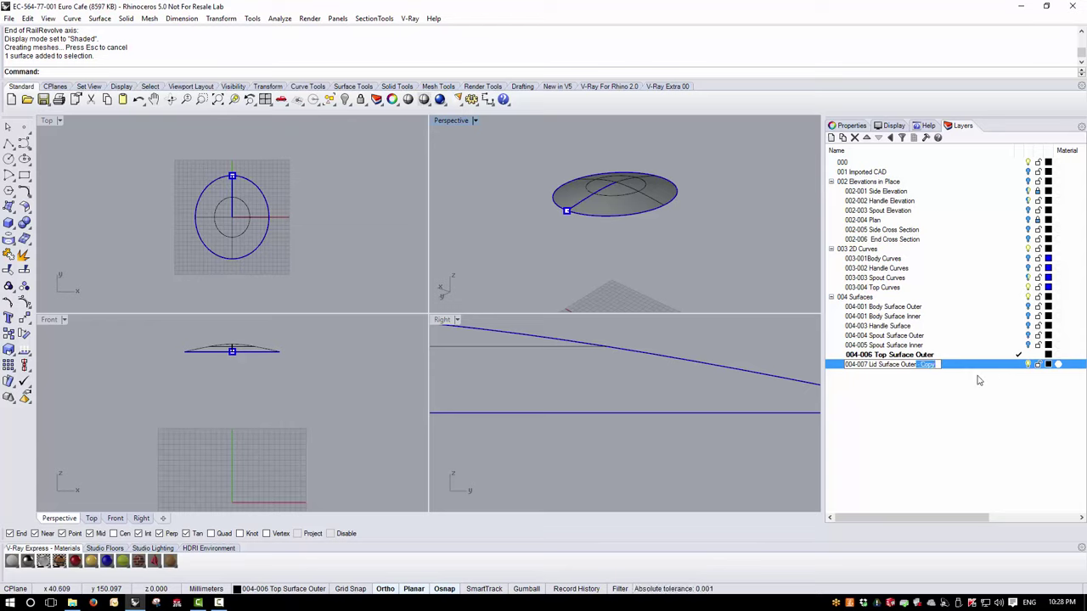
key("End")
key("BackSpace")
key("BackSpace")
key("BackSpace")
key("BackSpace")
key("BackSpace")
key("BackSpace")
key("BackSpace")
key("Return")
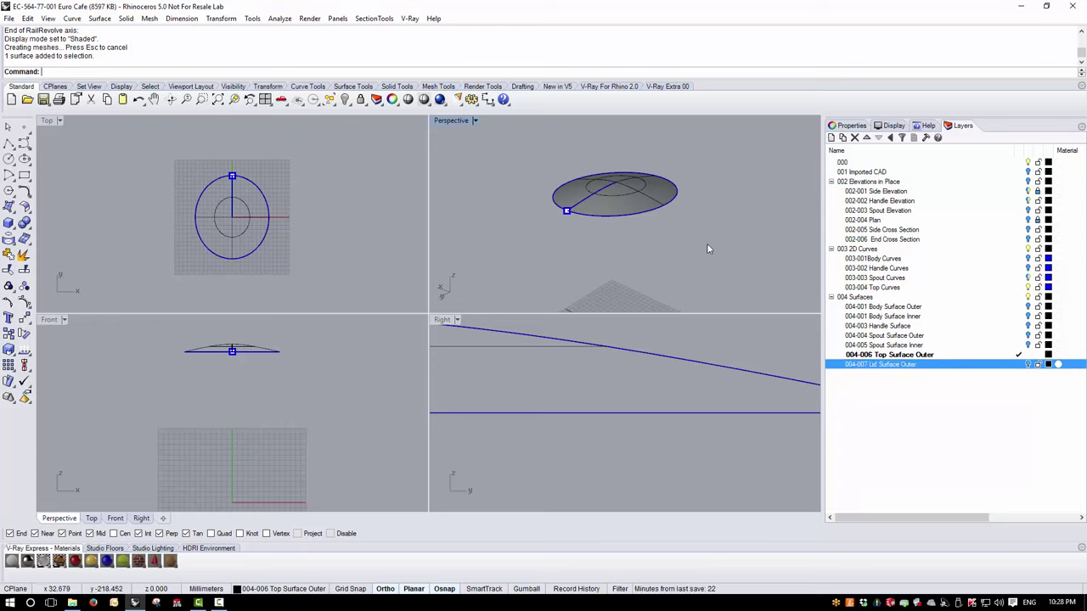
Hide the 003 2D Curves layer and offset the top surface 3 mm downward with Offset Surface, sharp corners and no solid.
left_click(1018, 250)
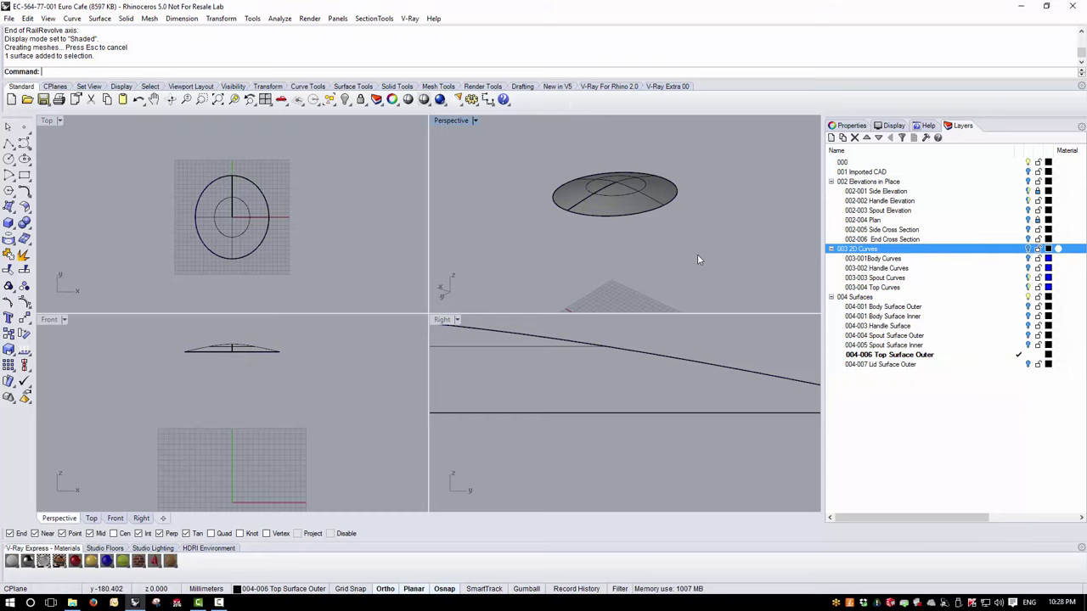
scroll(632, 255, "up", 3)
left_click(608, 196)
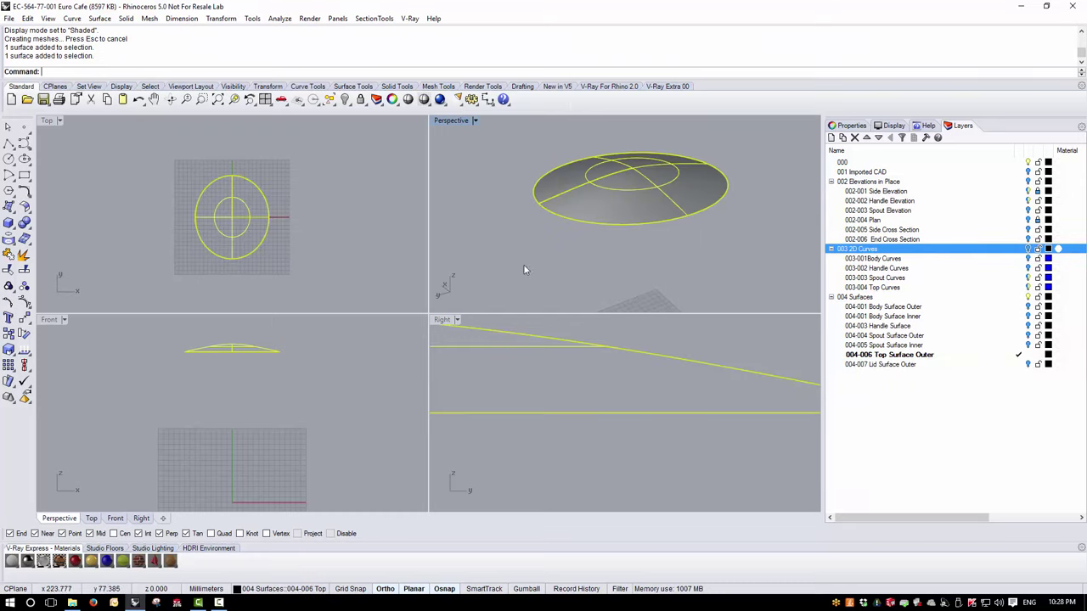
right_click_drag(523, 270, 677, 245)
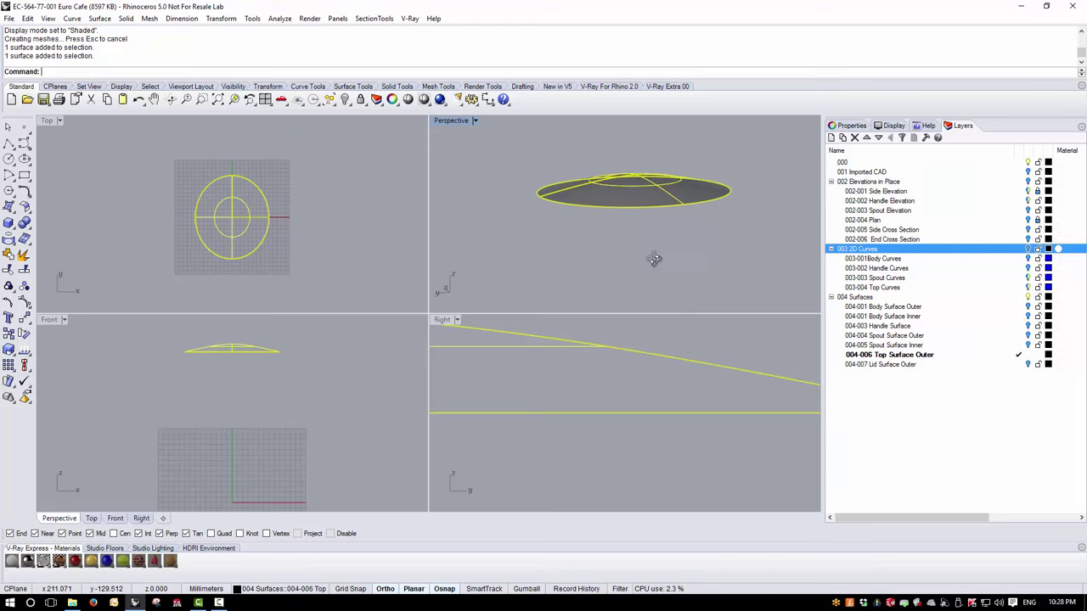
mouse_move(651, 254)
right_mouse_down()
mouse_move(652, 192)
mouse_move(657, 250)
right_mouse_up()
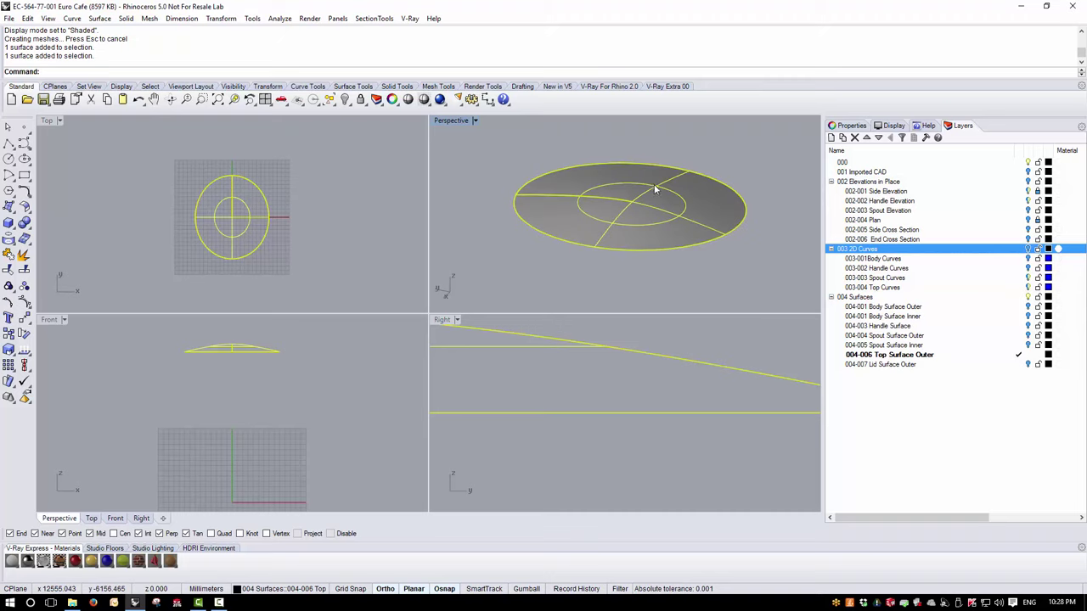
left_click(99, 19)
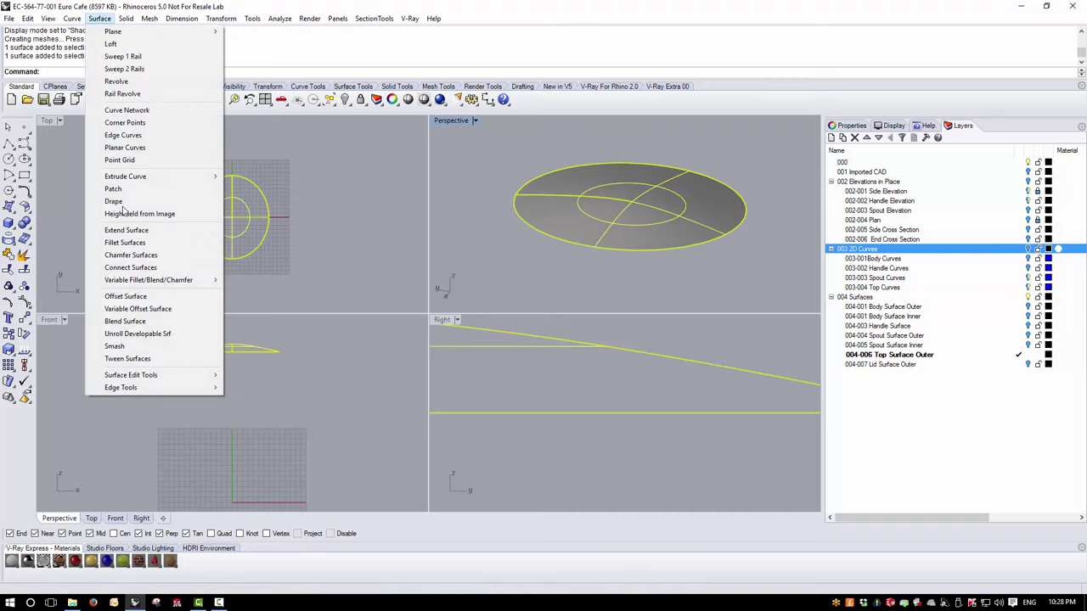
left_click(120, 299)
mouse_move(534, 255)
right_mouse_down()
mouse_move(536, 229)
mouse_move(538, 263)
mouse_move(539, 244)
right_mouse_up()
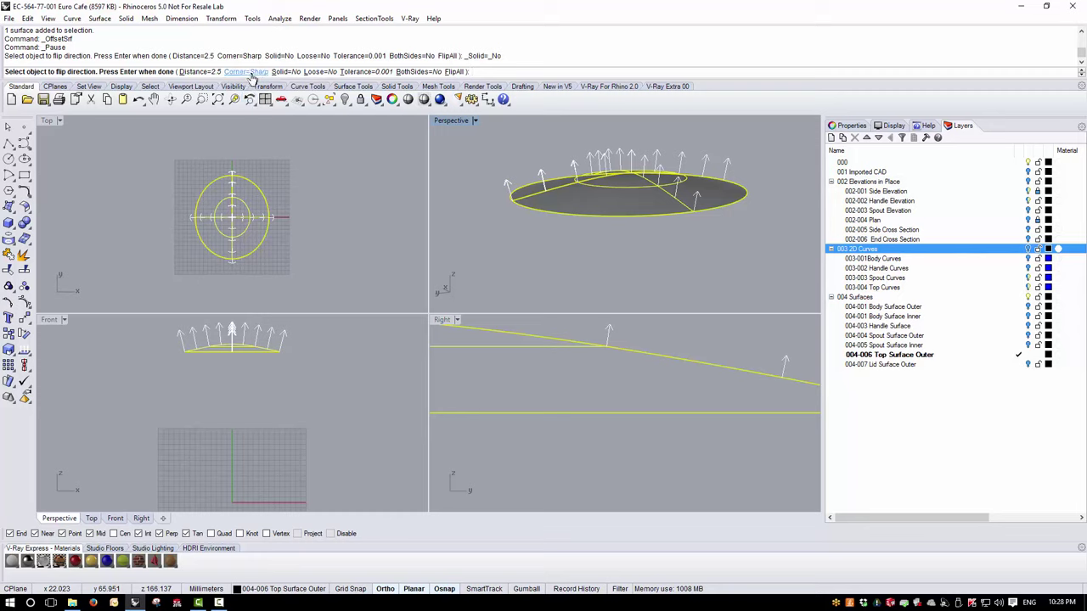
left_click(202, 73)
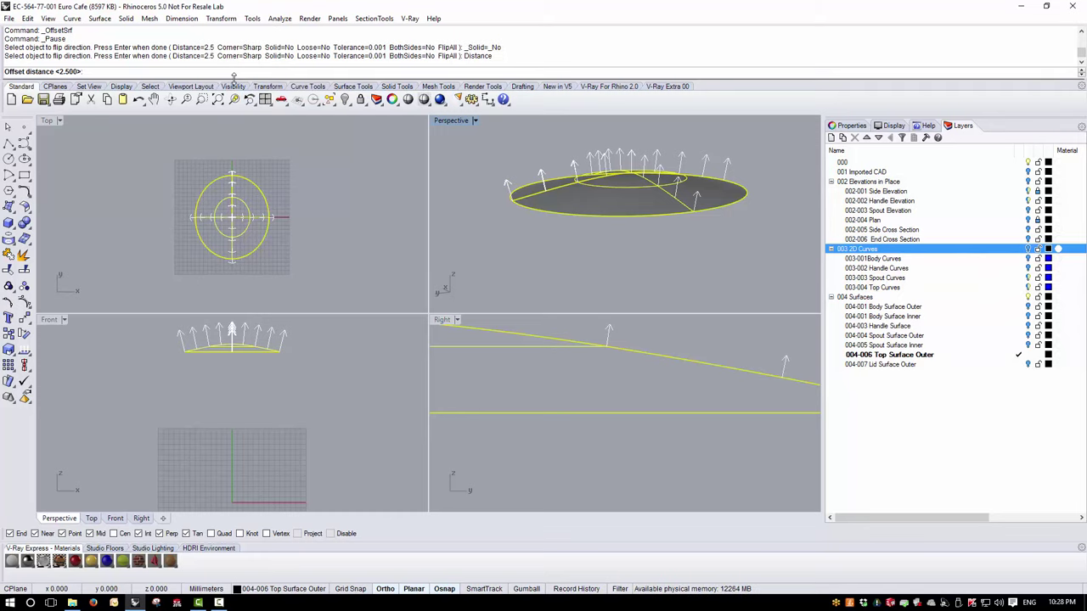
type("3")
key("Return")
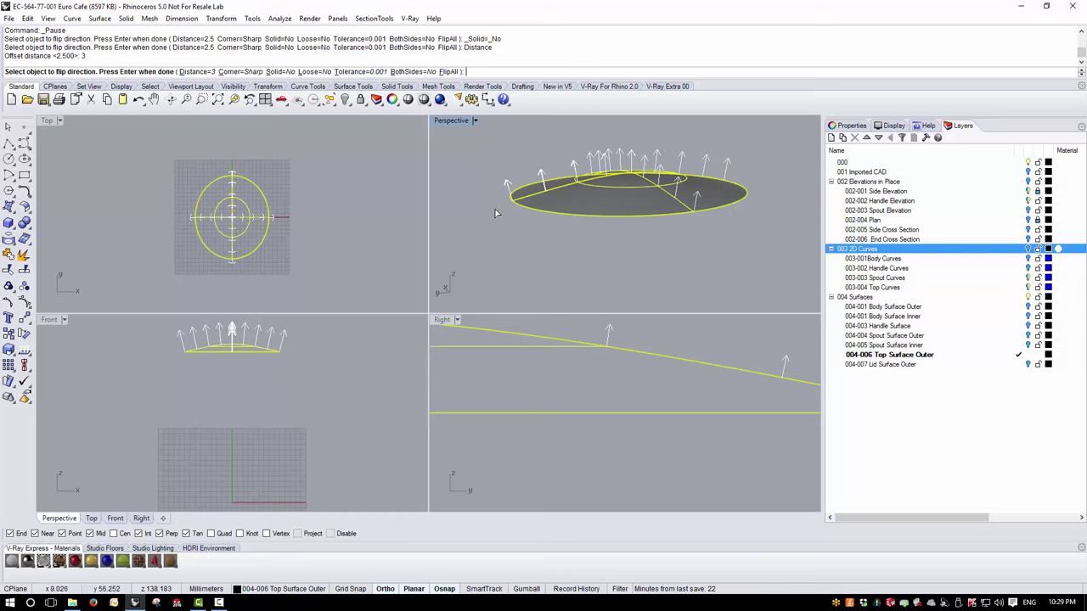
left_click(448, 71)
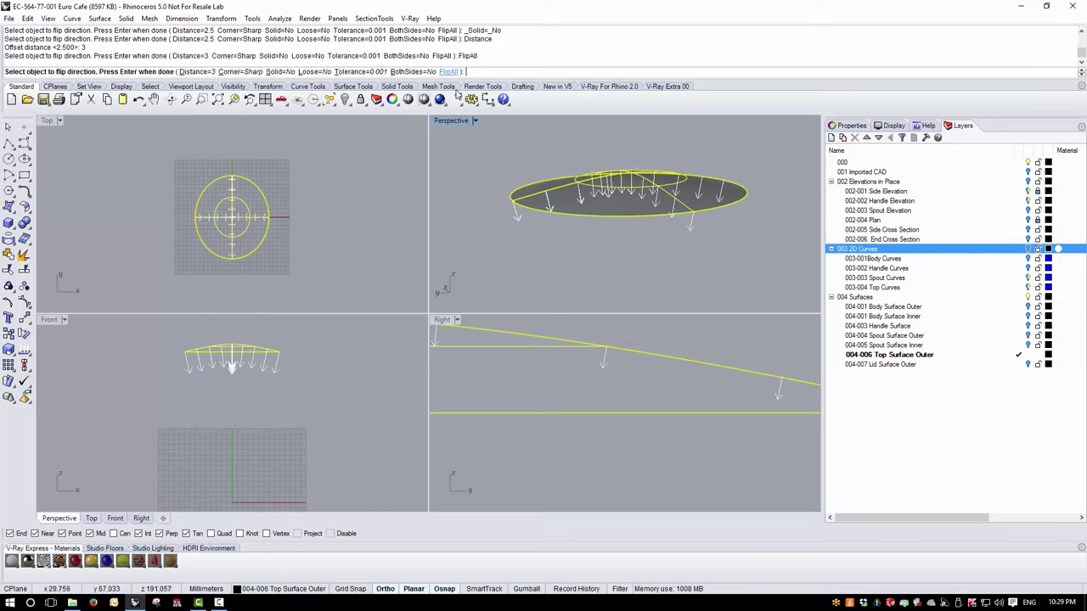
right_click(493, 271)
Select the offset surface on the underside of the top surface.
right_click_drag(530, 268, 556, 157)
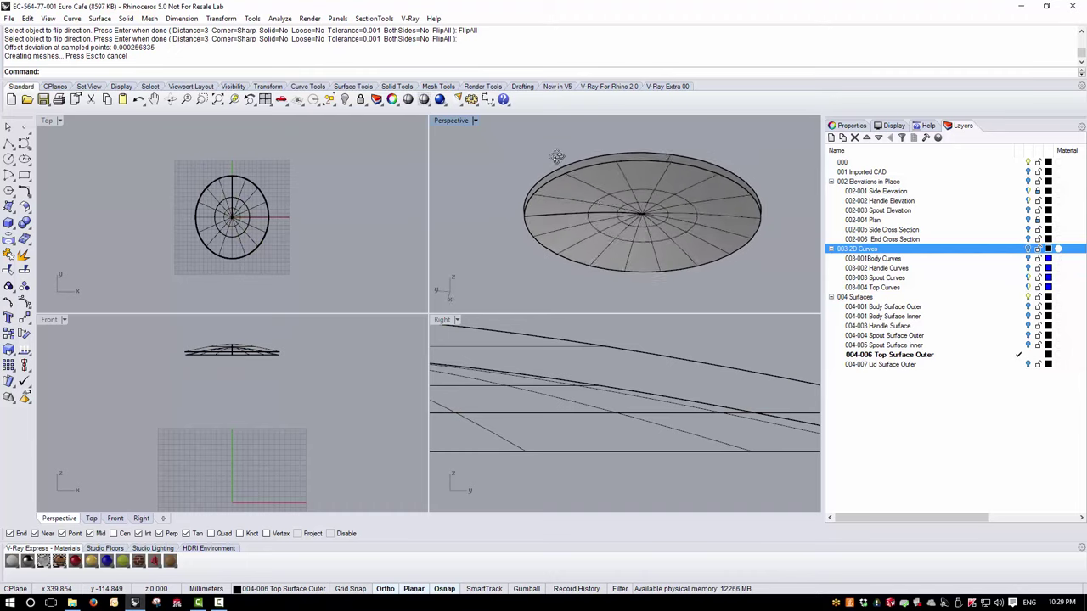
scroll(562, 238, "up", 3)
left_click(562, 237)
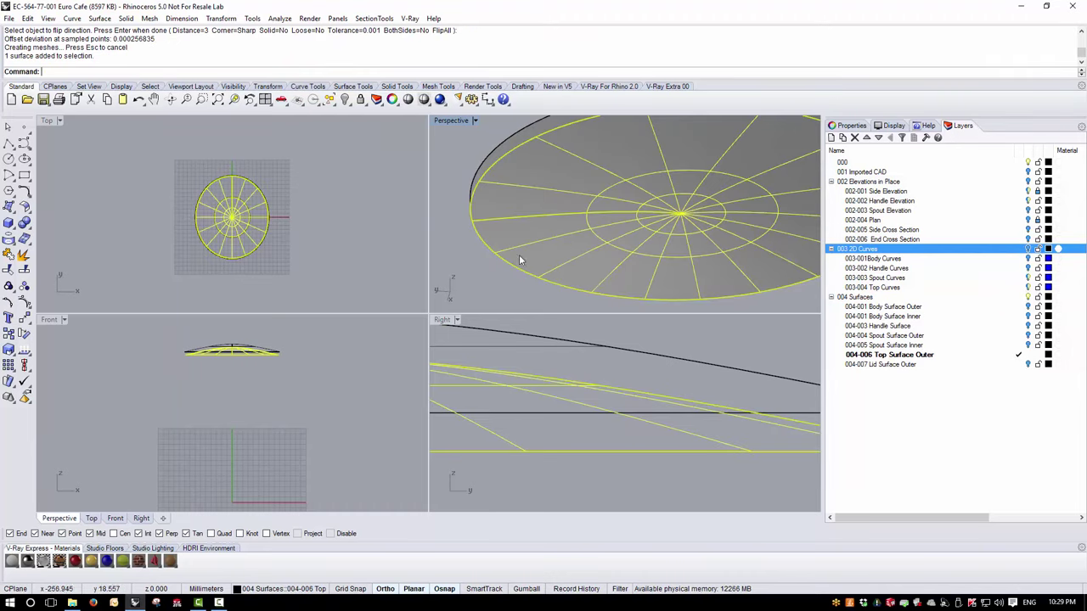
left_click(499, 294)
left_click(729, 284)
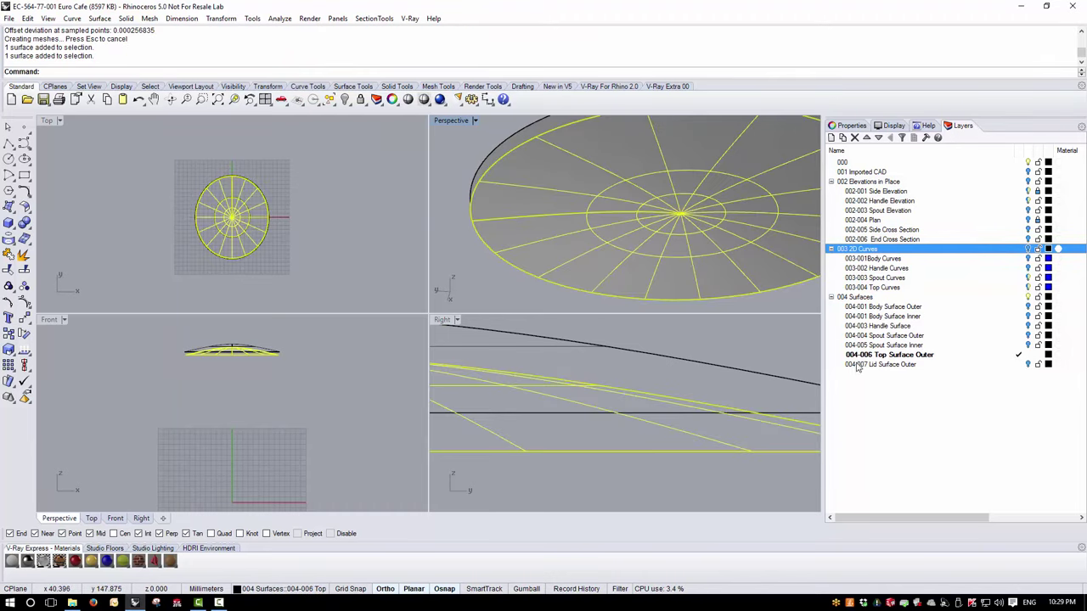
Create a sublayer named 004-008 Top Surface Inner under 004 Surfaces and move the selected offset surface to it.
left_click(831, 137)
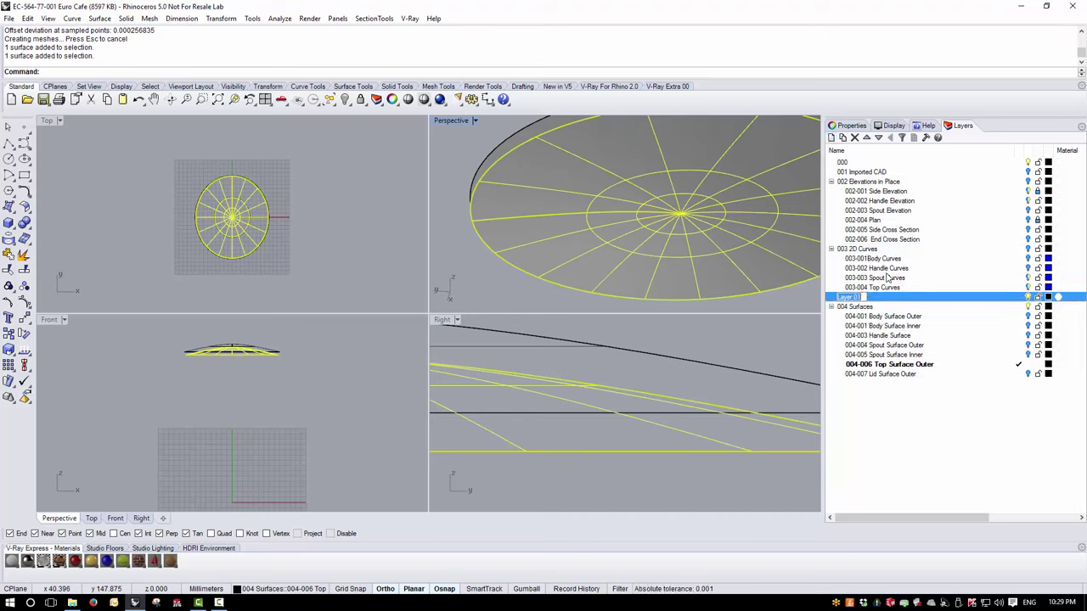
left_click(853, 137)
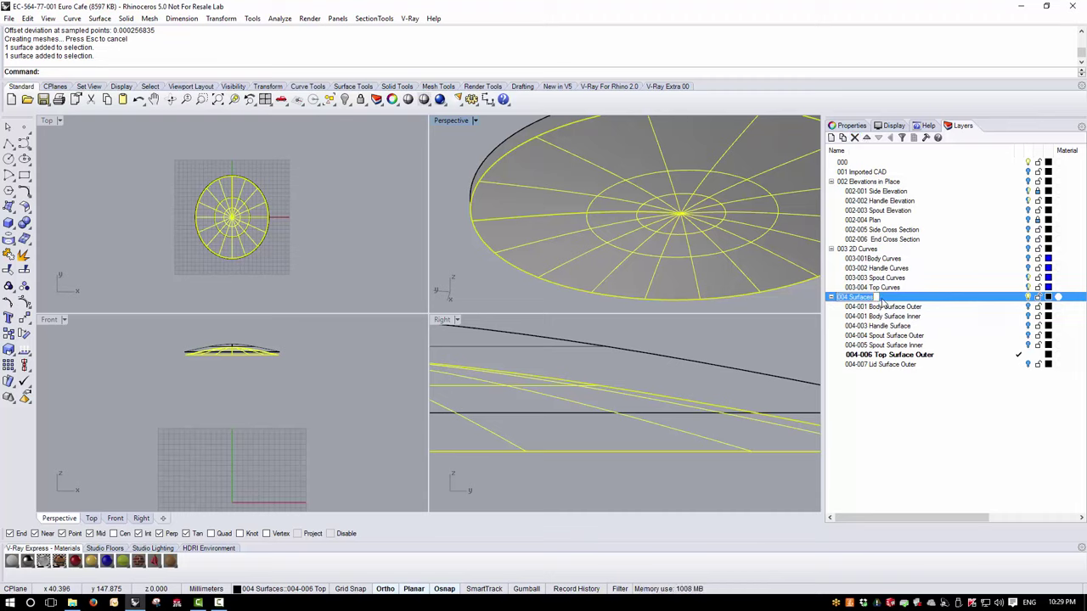
left_click(879, 361)
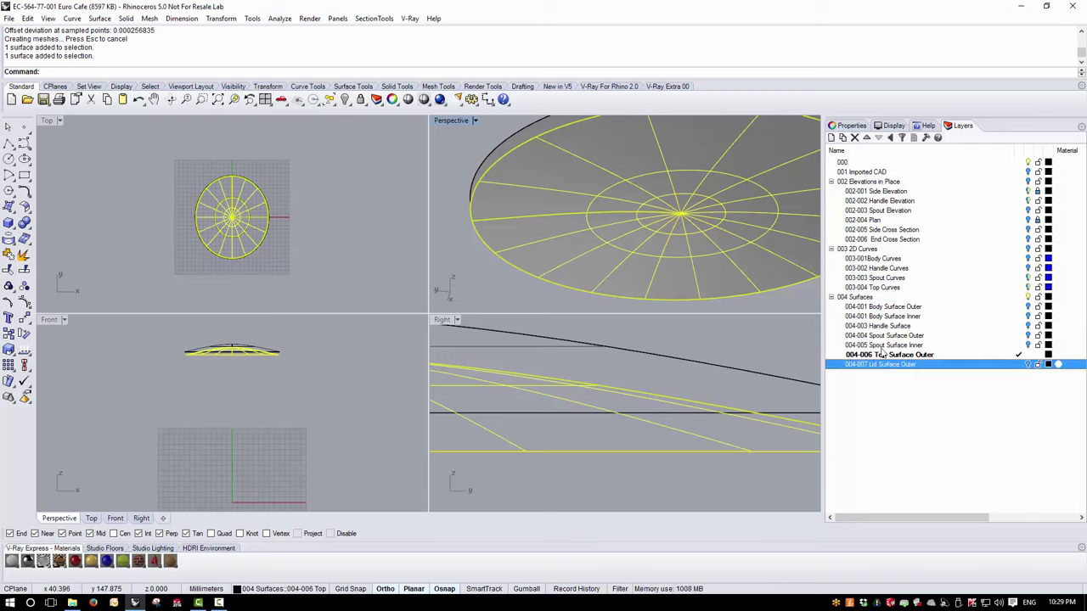
left_click(831, 138)
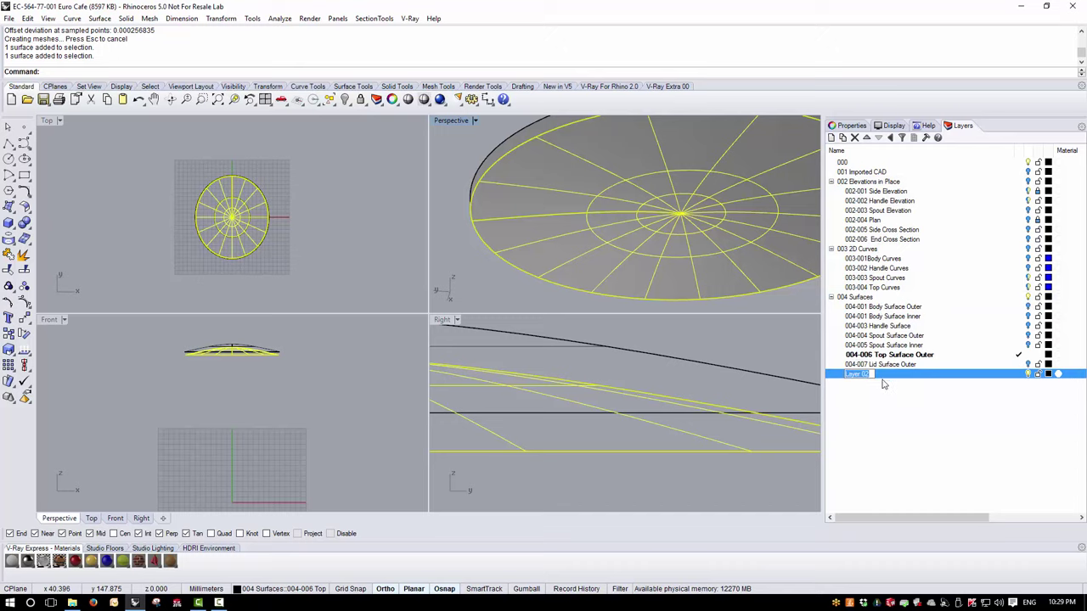
type("004")
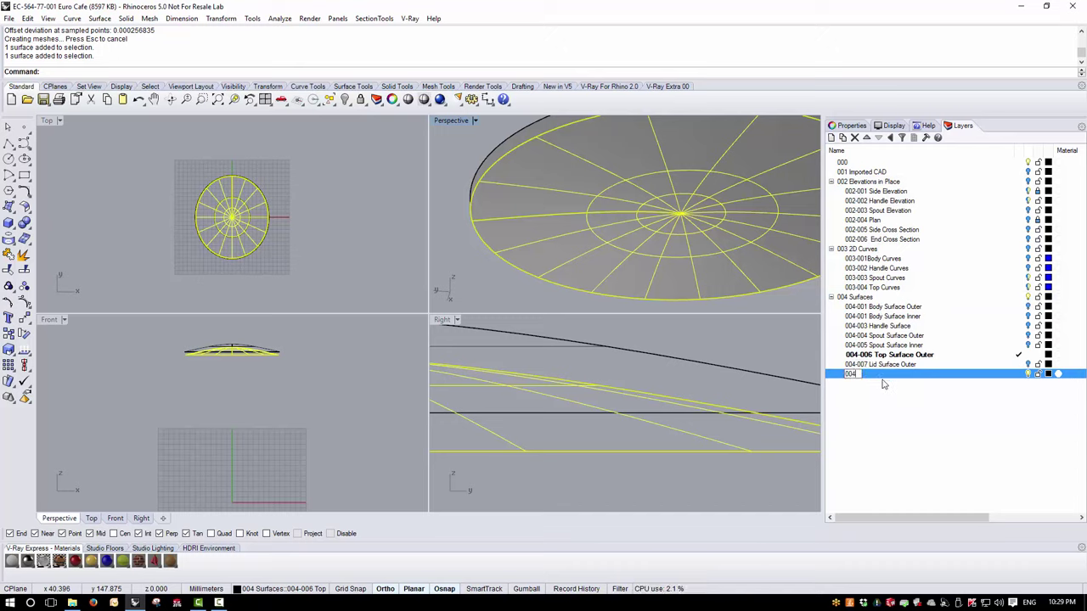
type("-008 Top")
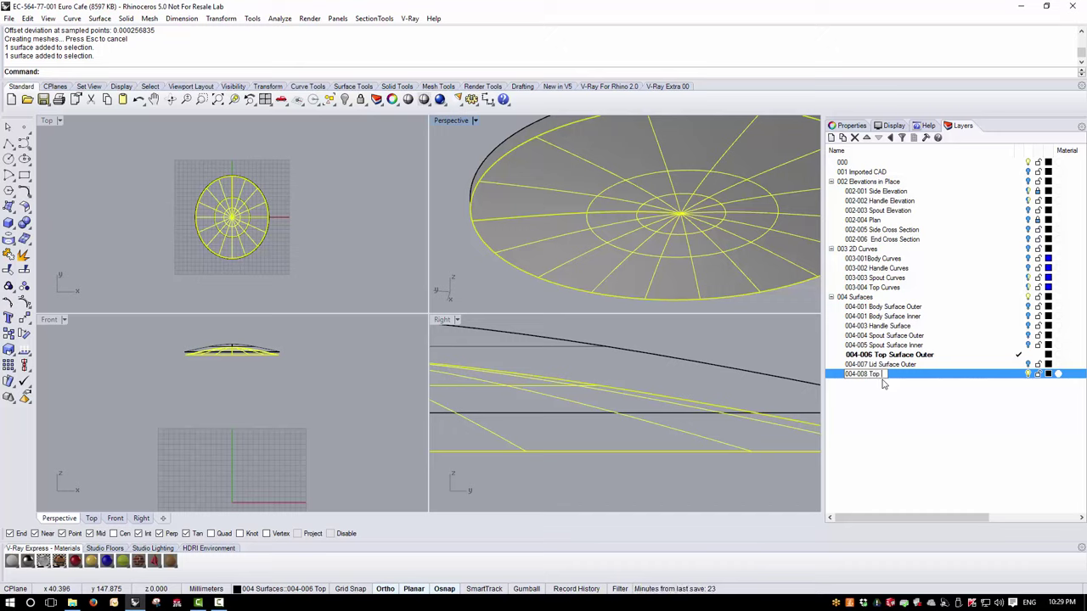
type(" Surface Inner")
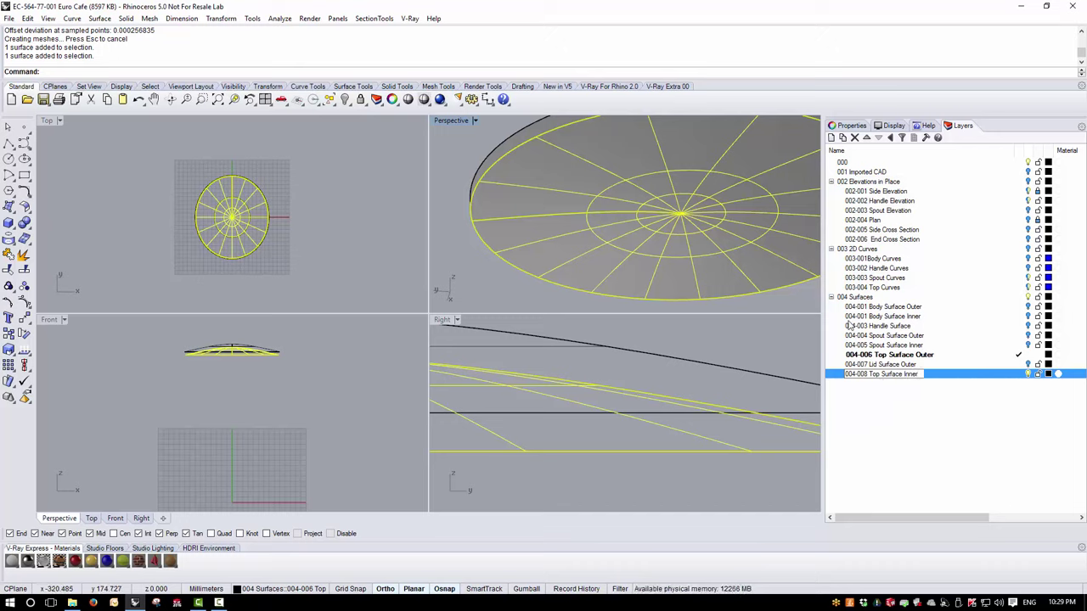
right_click(938, 377)
left_click(987, 324)
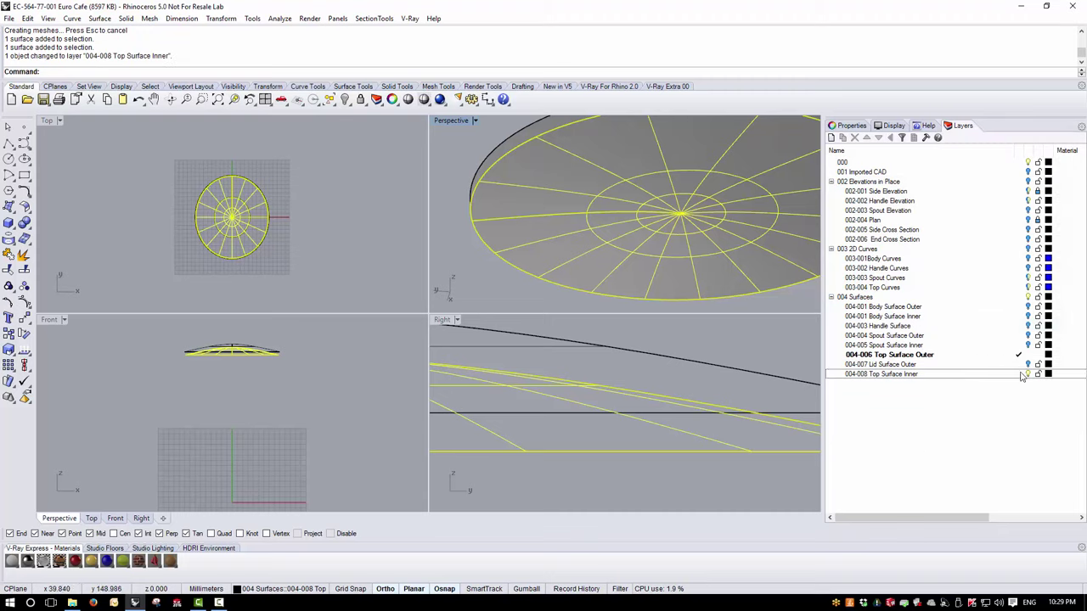
Make 004-008 Top Surface Inner current, duplicate it with its objects and name the copy 004-009 Lid Surface Inner.
left_click(1020, 374)
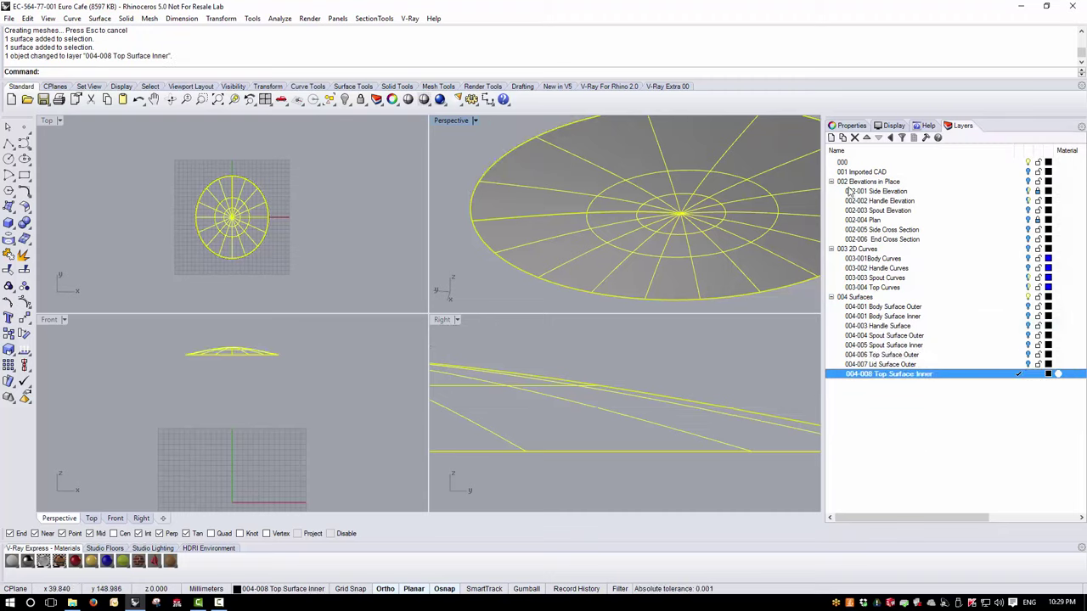
right_click(905, 374)
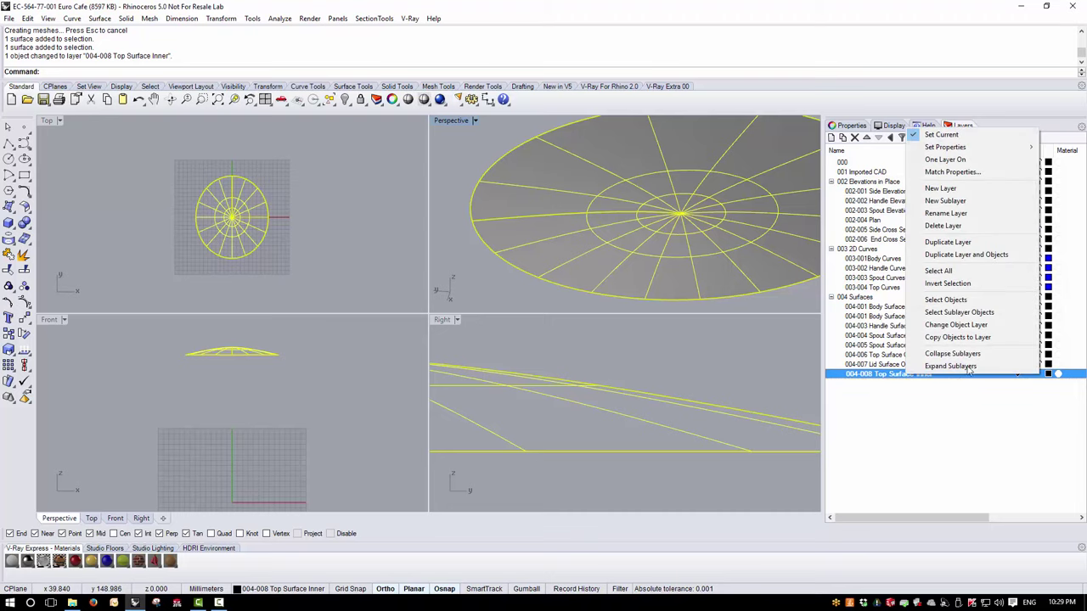
left_click(965, 255)
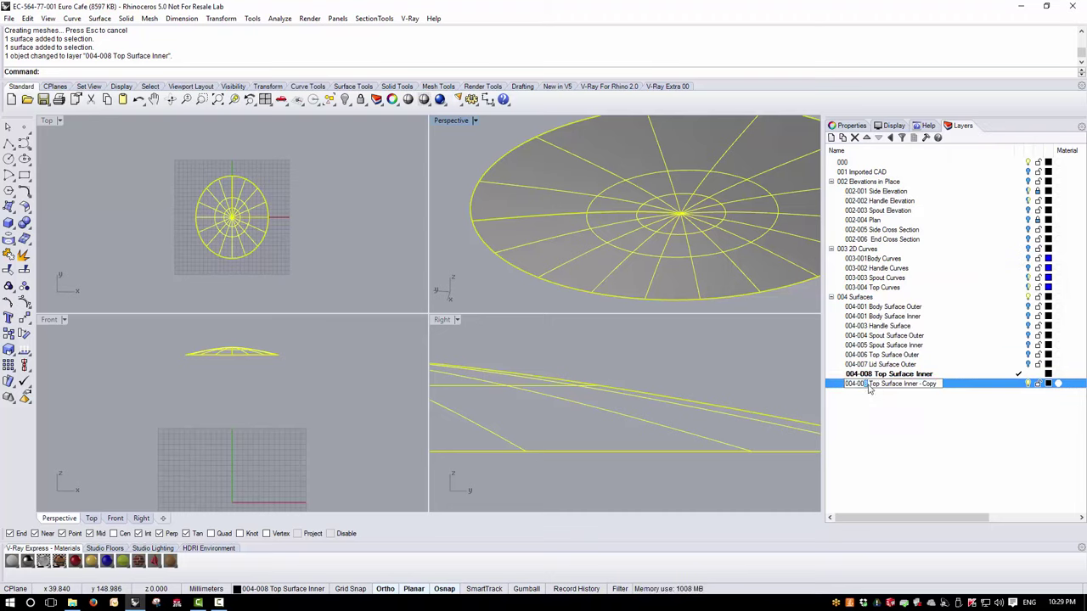
type("9")
double_click(874, 386)
type("Lid")
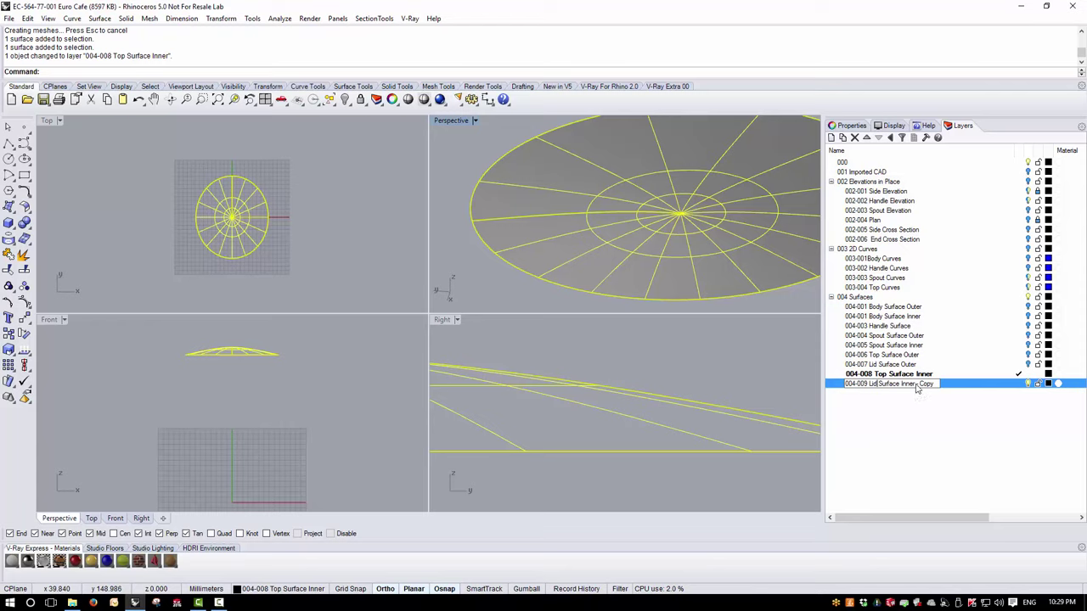
left_click_drag(915, 389, 969, 391)
key("BackSpace")
key("Return")
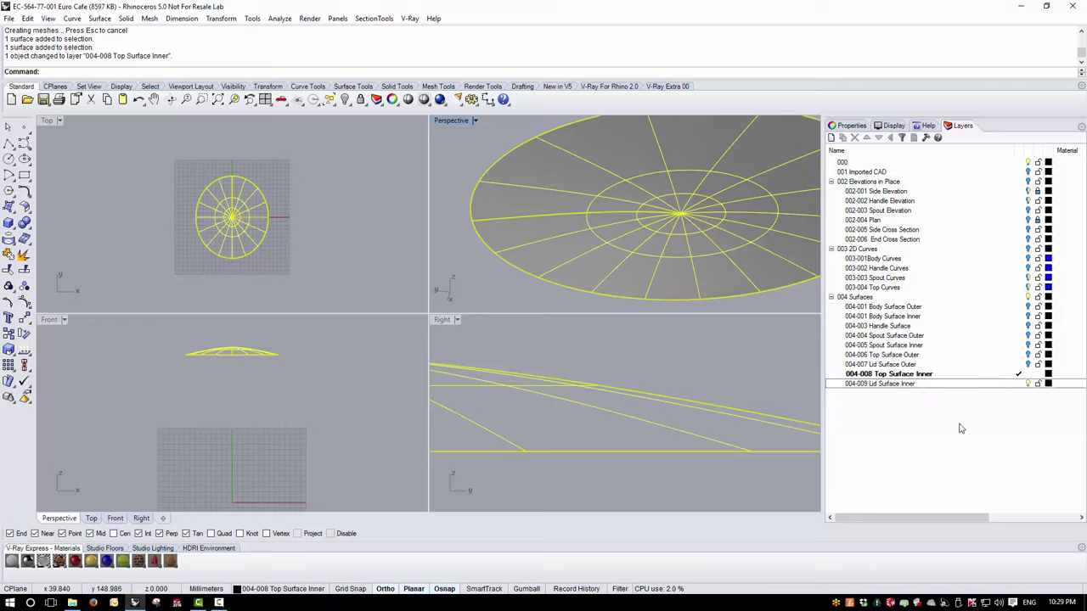
Turn off the 004-009 Lid Surface Inner and 004-008 Top Surface Inner layers, leaving 004-006 Top Surface Outer as the current layer.
left_click(930, 386)
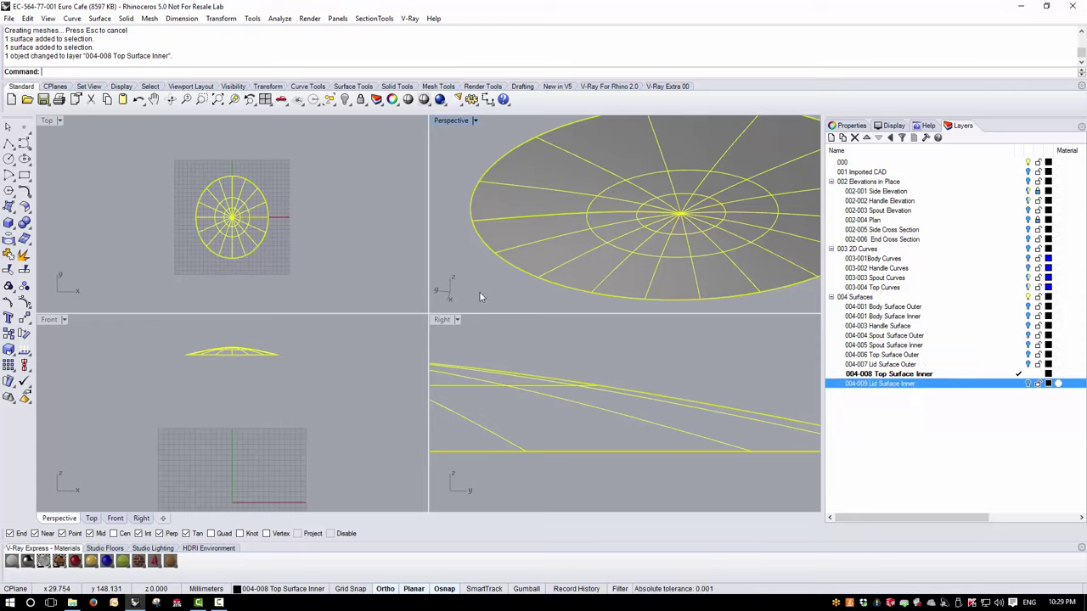
right_click_drag(479, 291, 587, 286)
key("Escape")
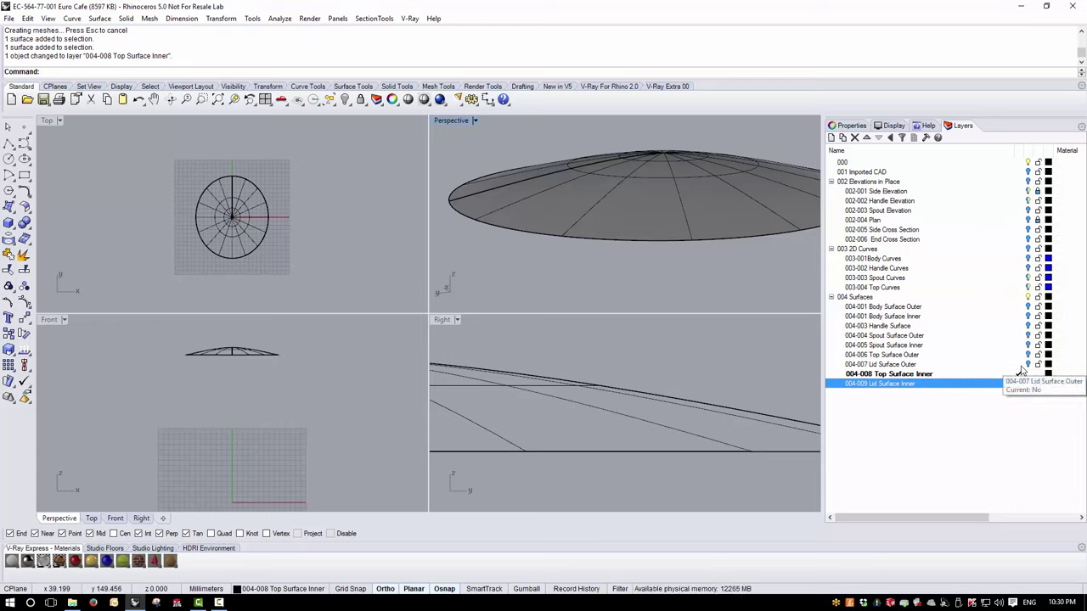
right_click_drag(758, 170, 687, 183)
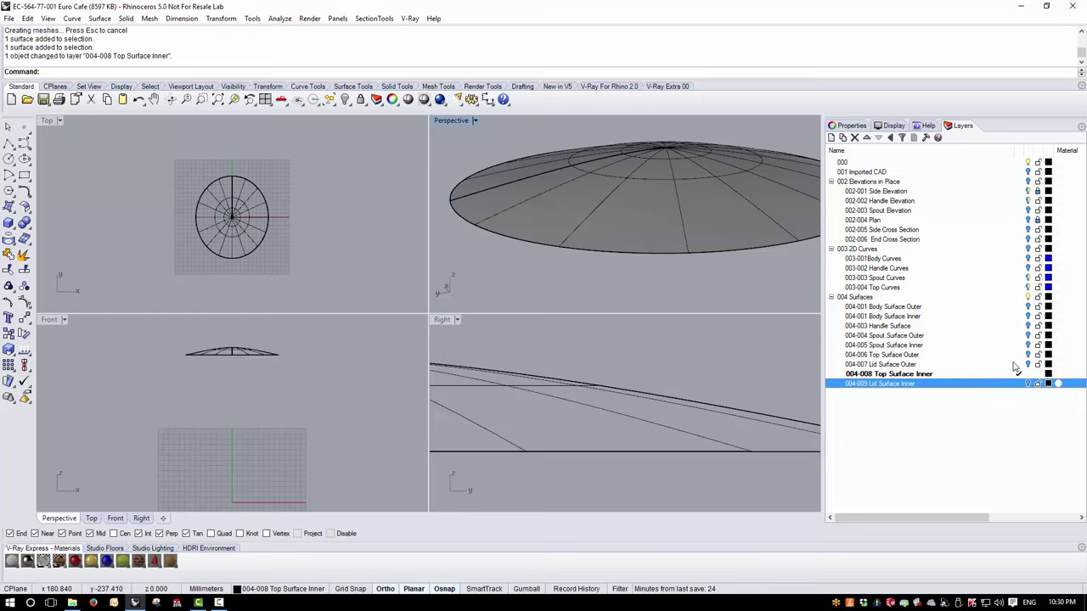
left_click(1020, 374)
left_click(1018, 354)
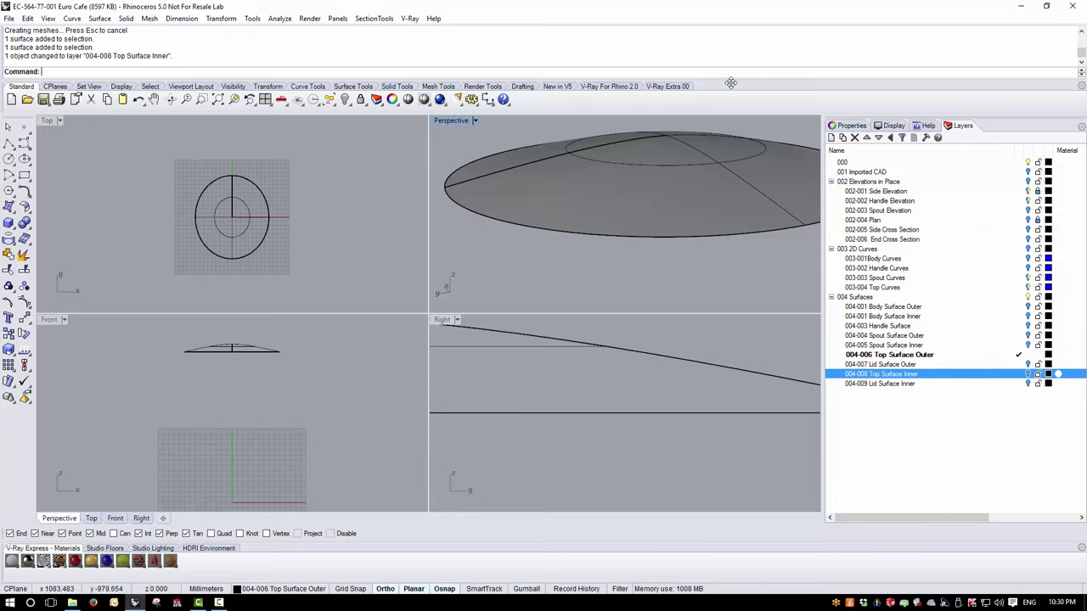
Turn on the 002 Elevations in Place and 002-004 Plan layers in a maximized Top view and unlock the plan.
double_click(451, 120)
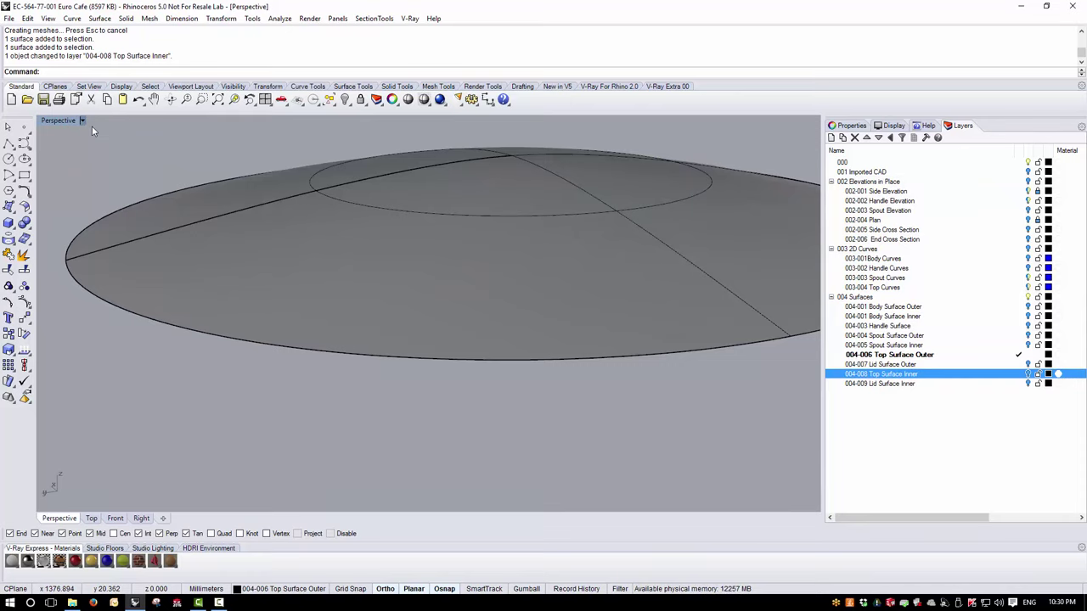
double_click(64, 120)
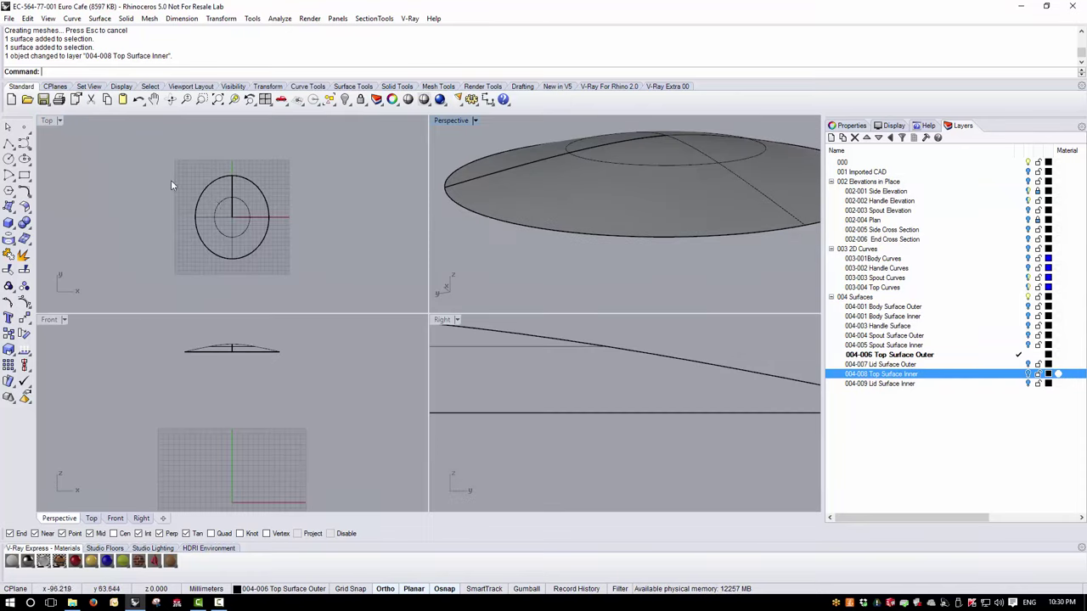
double_click(46, 120)
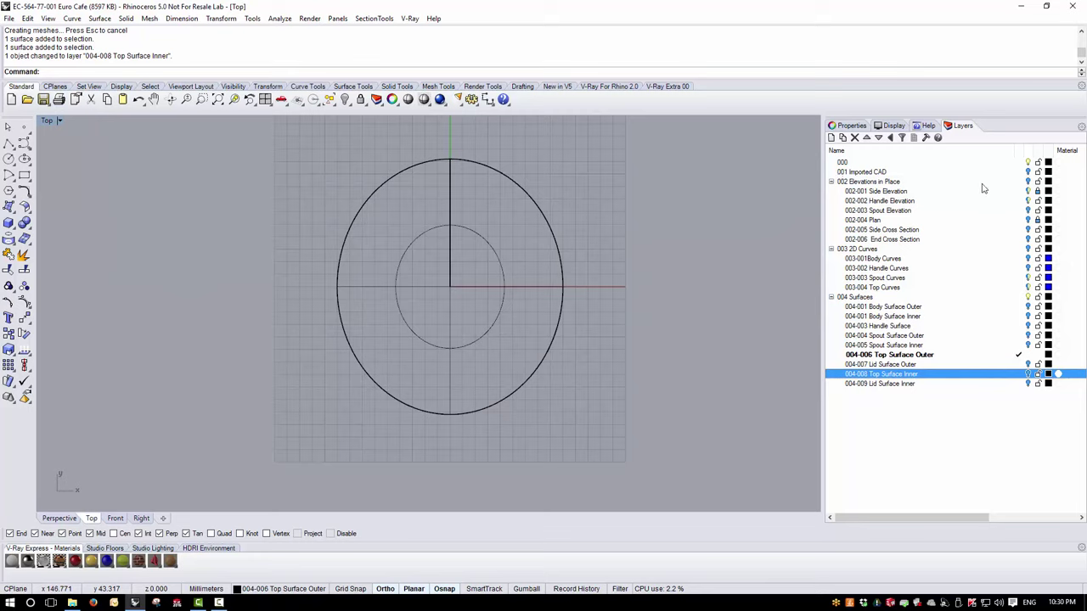
left_click(1027, 222)
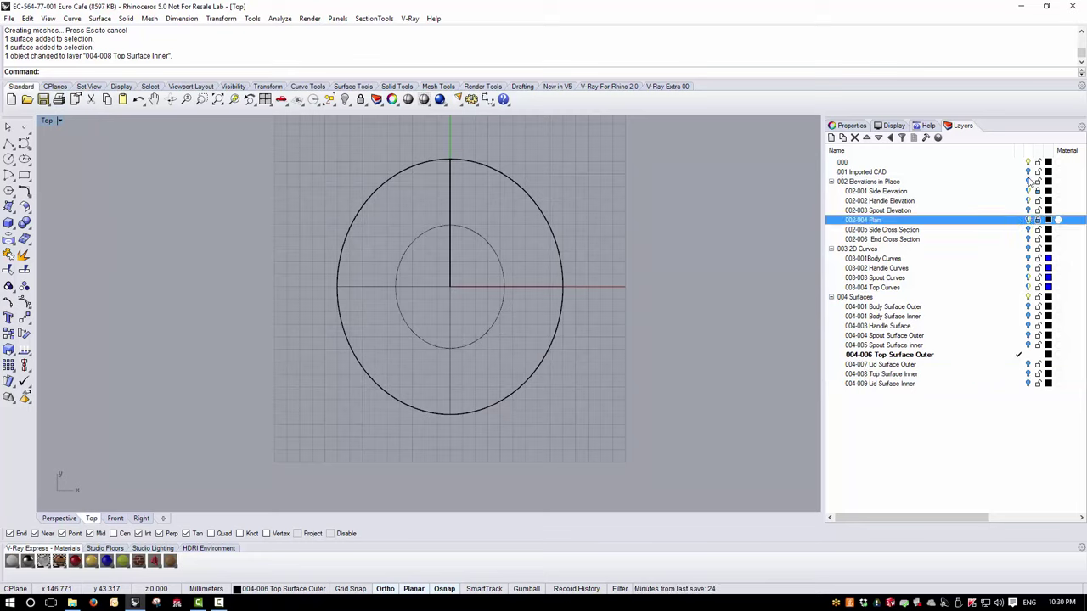
left_click(1027, 183)
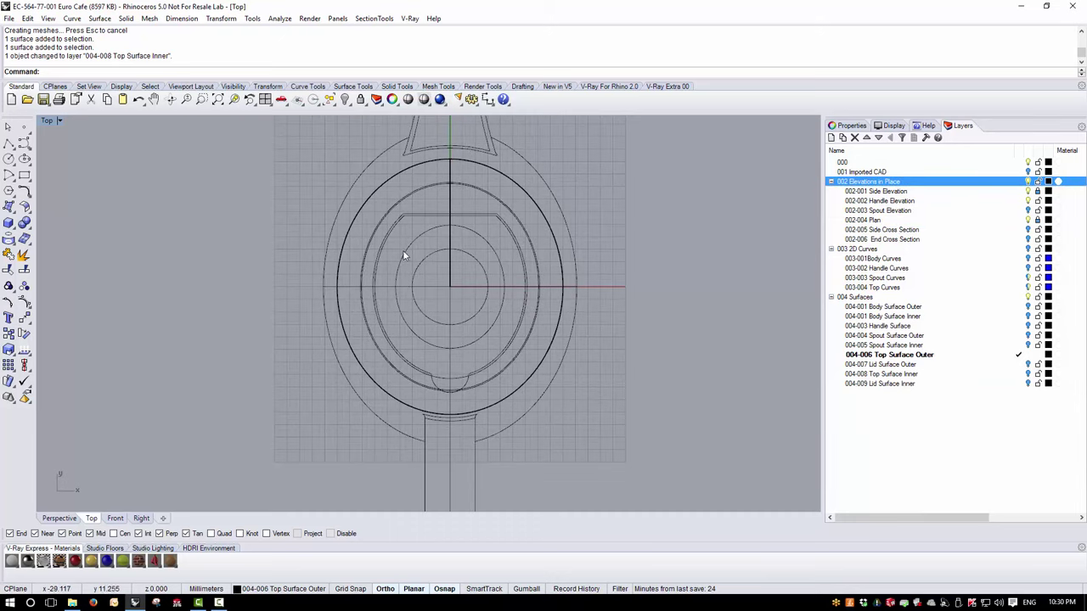
scroll(449, 278, "up", 3)
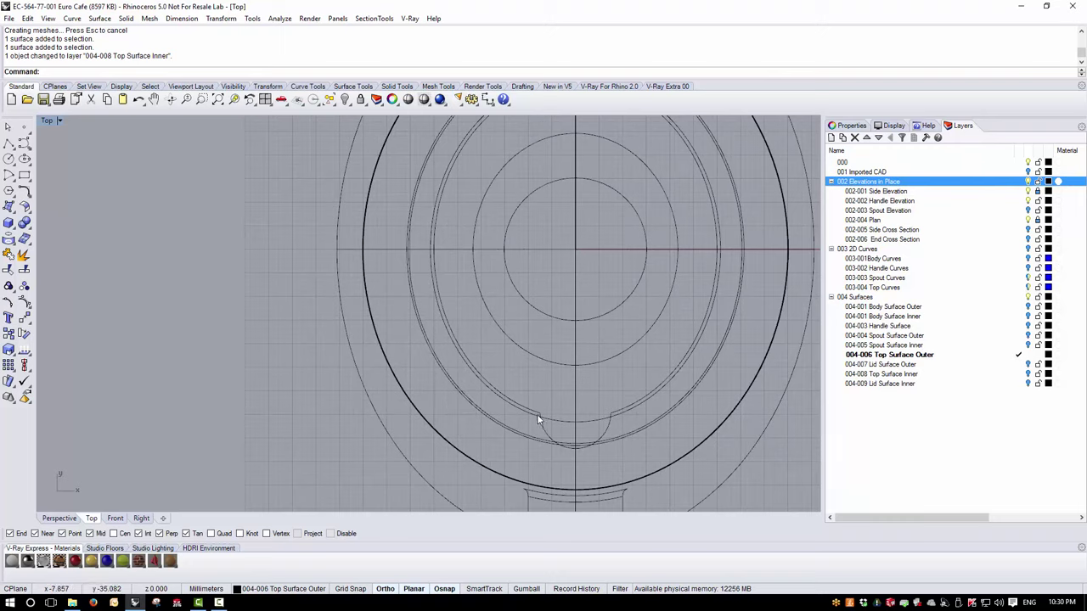
left_click(1037, 191)
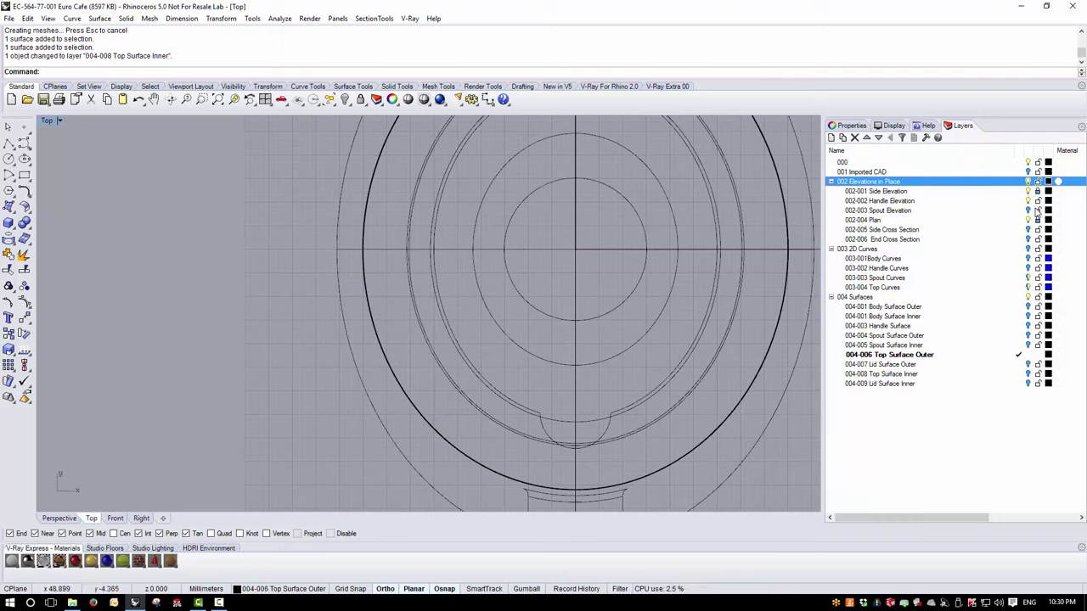
left_click(1037, 219)
Examine the lid's flat-sided outline and the surrounding ellipse in the plan by selecting each curve, and clear the selection.
scroll(480, 409, "down", 3)
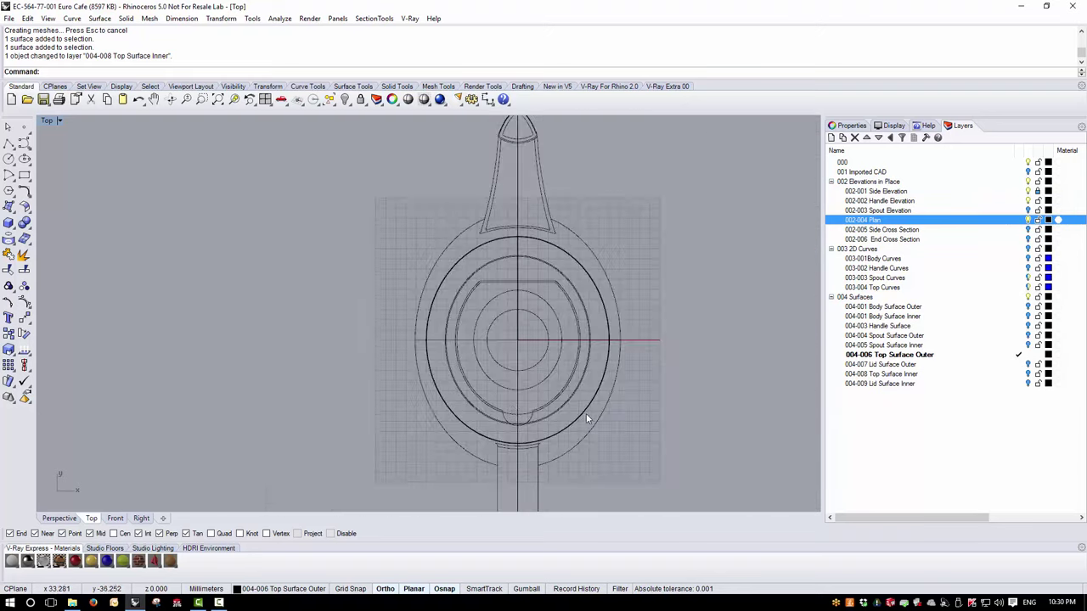
scroll(586, 413, "up", 2)
left_click(445, 215)
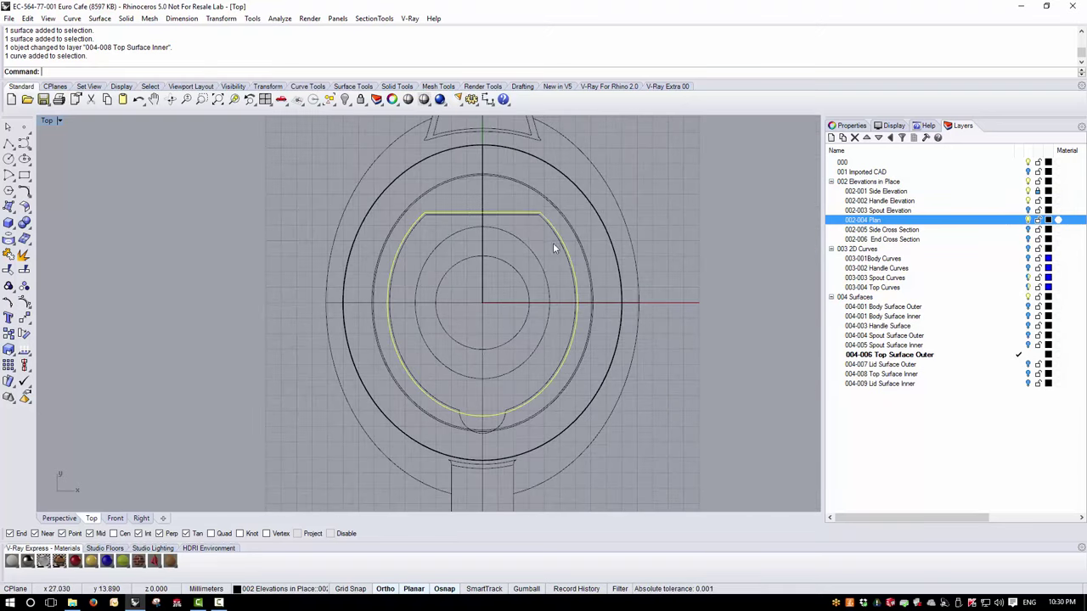
left_click(476, 176)
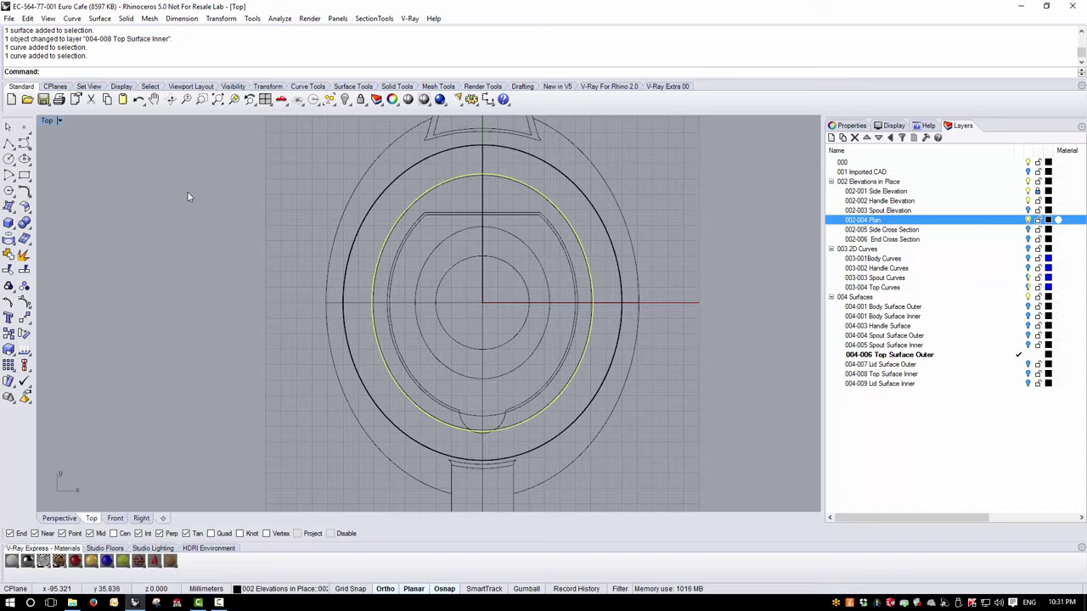
key("Escape")
Show the 002-006 End Cross Section layer, examine the lid and rim profile in the Front view, and hide the layer again.
double_click(46, 121)
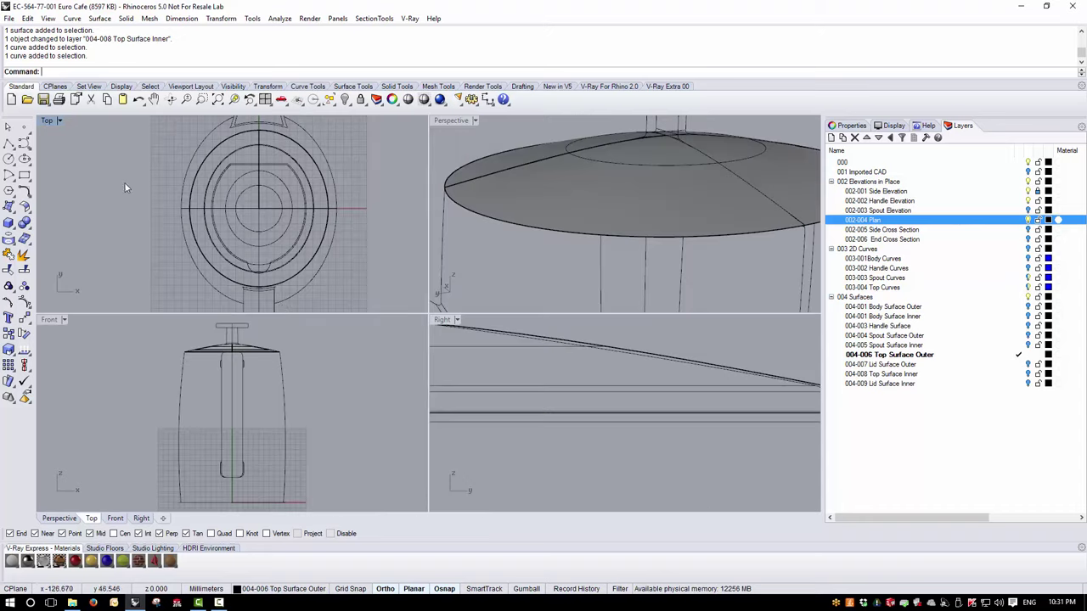
left_click(1028, 240)
scroll(194, 339, "up", 5)
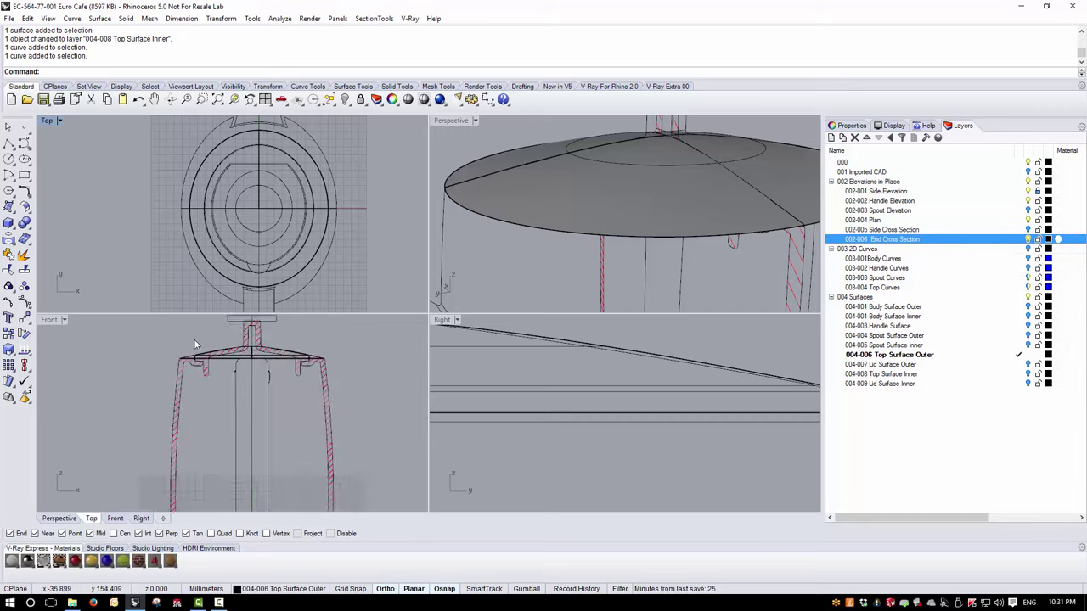
scroll(202, 374, "up", 2)
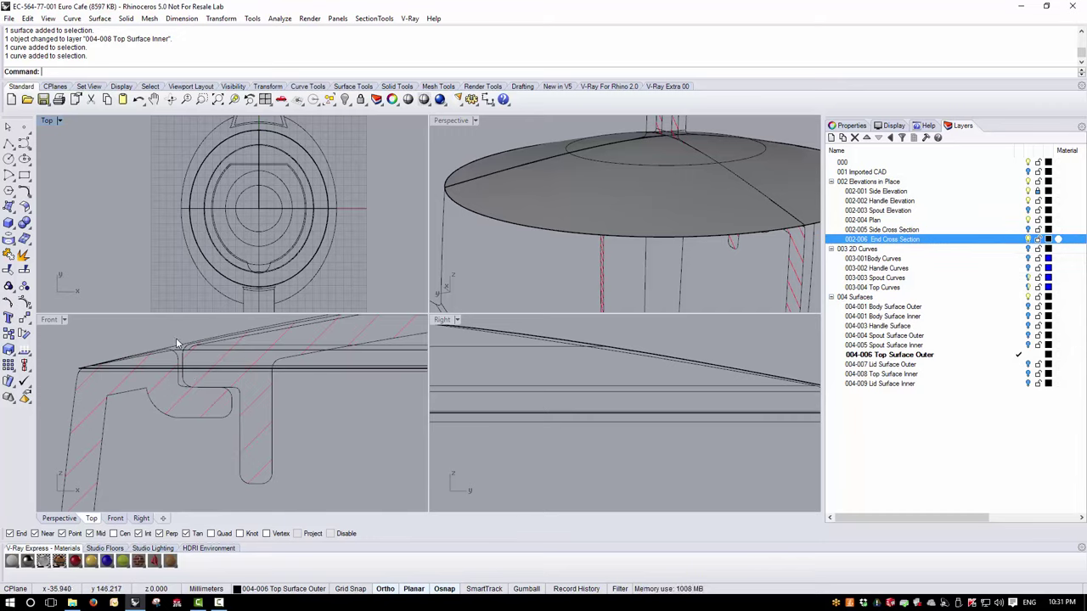
scroll(221, 395, "down", 5)
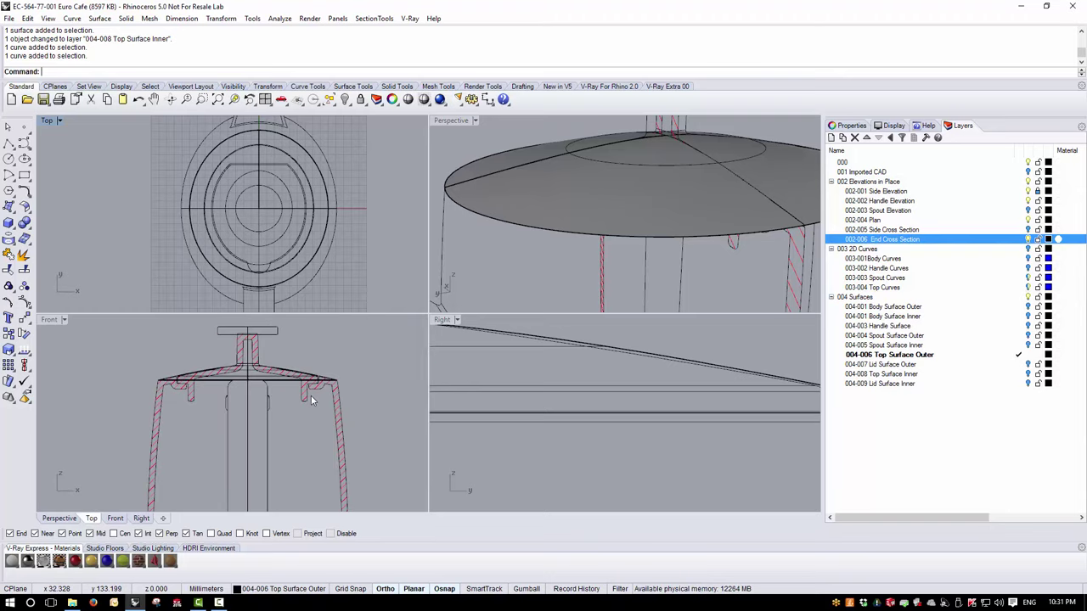
scroll(568, 394, "down", 5)
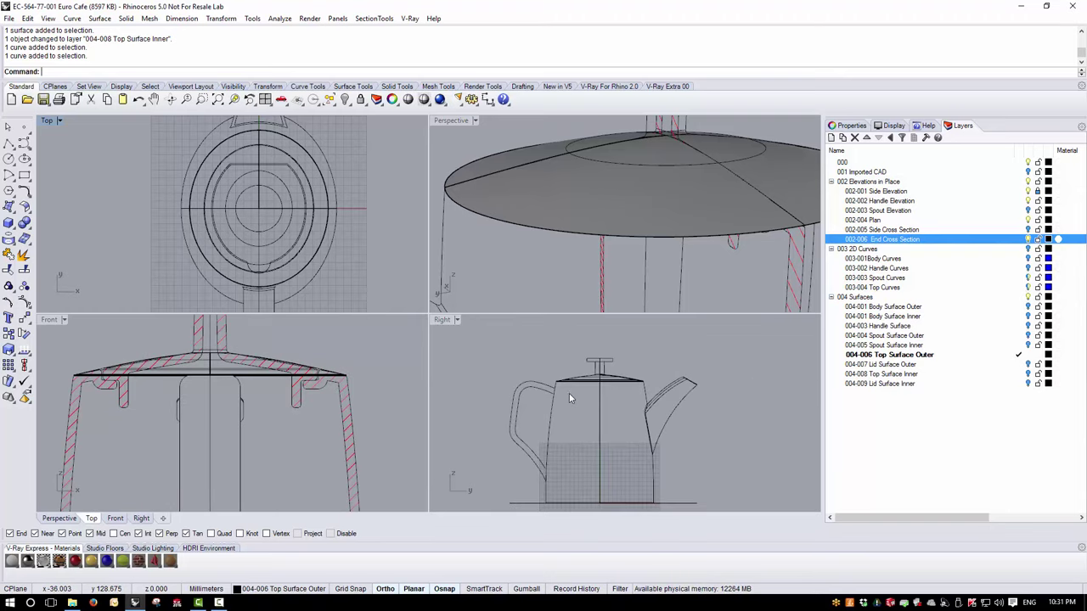
left_click(1027, 239)
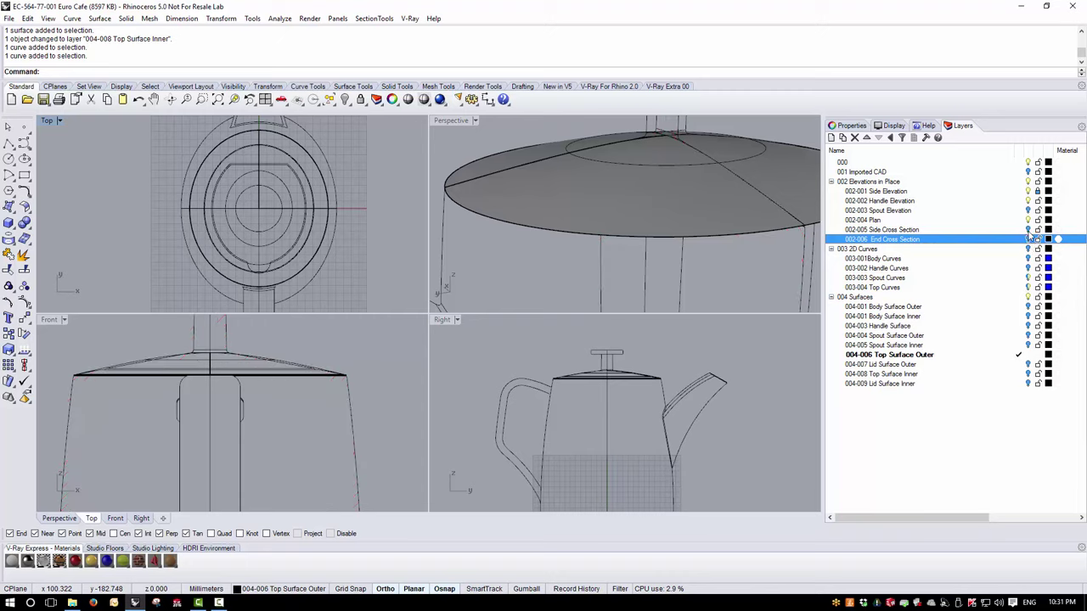
Show the 002-005 Side Cross Section layer and examine how the lid fits into the pot's top rim in the Right view.
left_click(1027, 229)
scroll(643, 382, "up", 2)
scroll(646, 381, "up", 2)
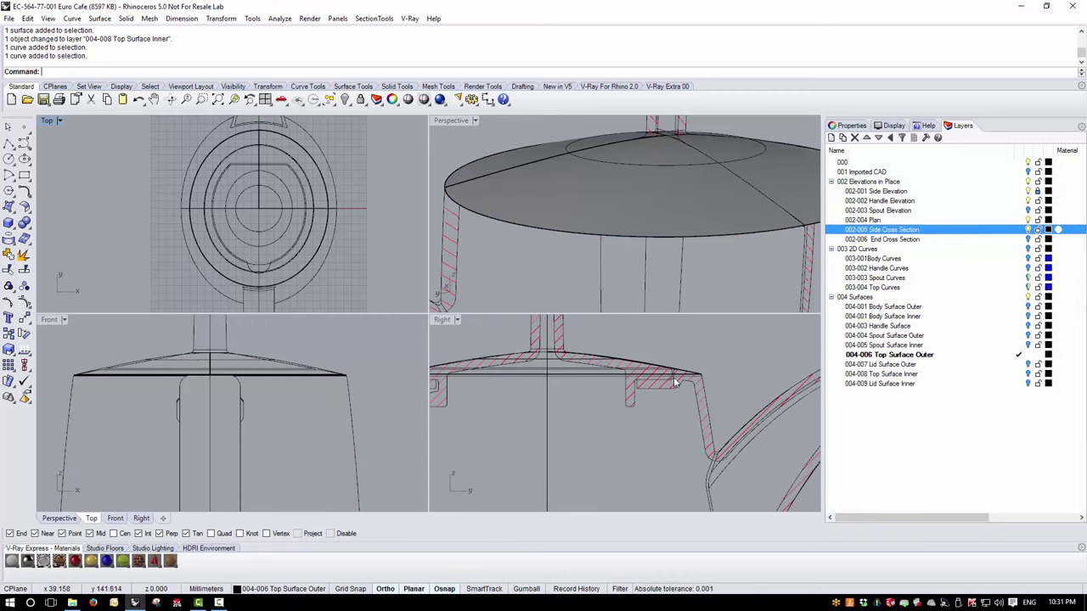
scroll(678, 390, "down", 1)
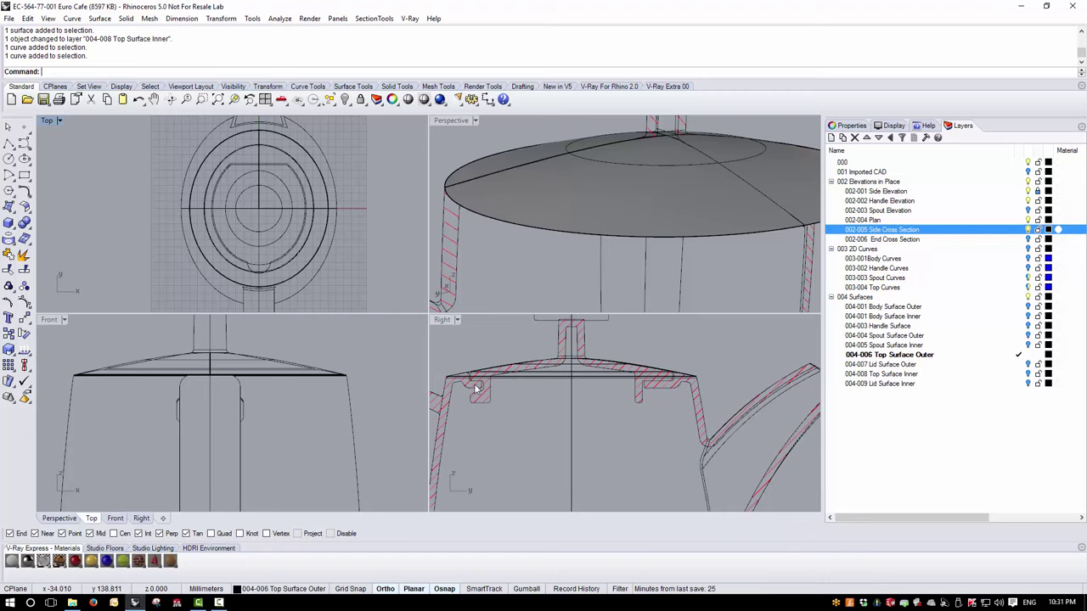
scroll(472, 388, "up", 2)
scroll(528, 391, "down", 1)
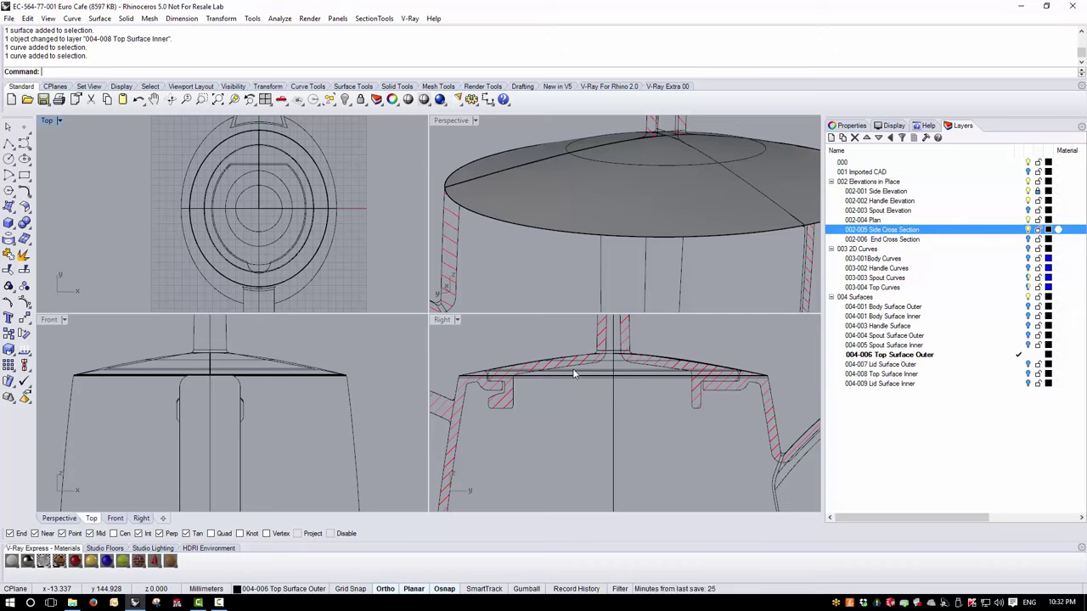
double_click(441, 320)
right_click_drag(439, 322, 513, 372)
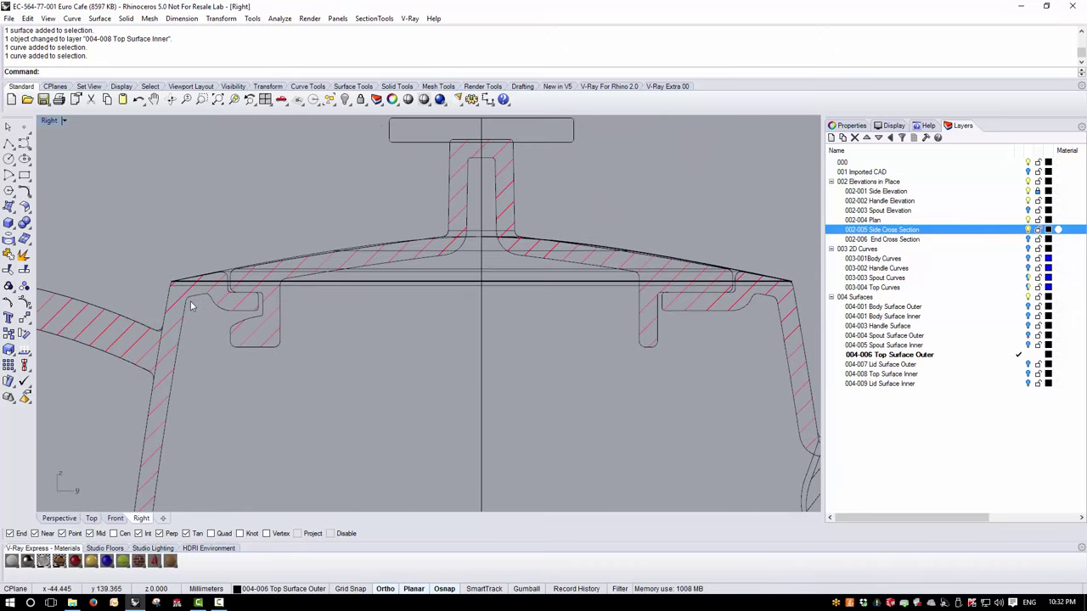
scroll(190, 300, "up", 3)
scroll(217, 272, "down", 4)
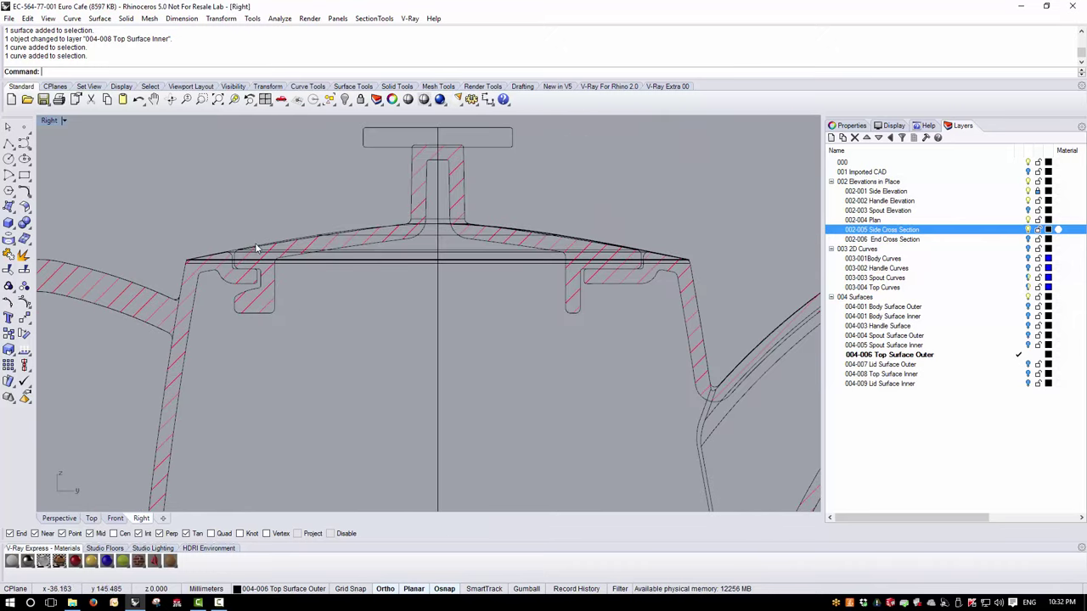
scroll(249, 270, "up", 5)
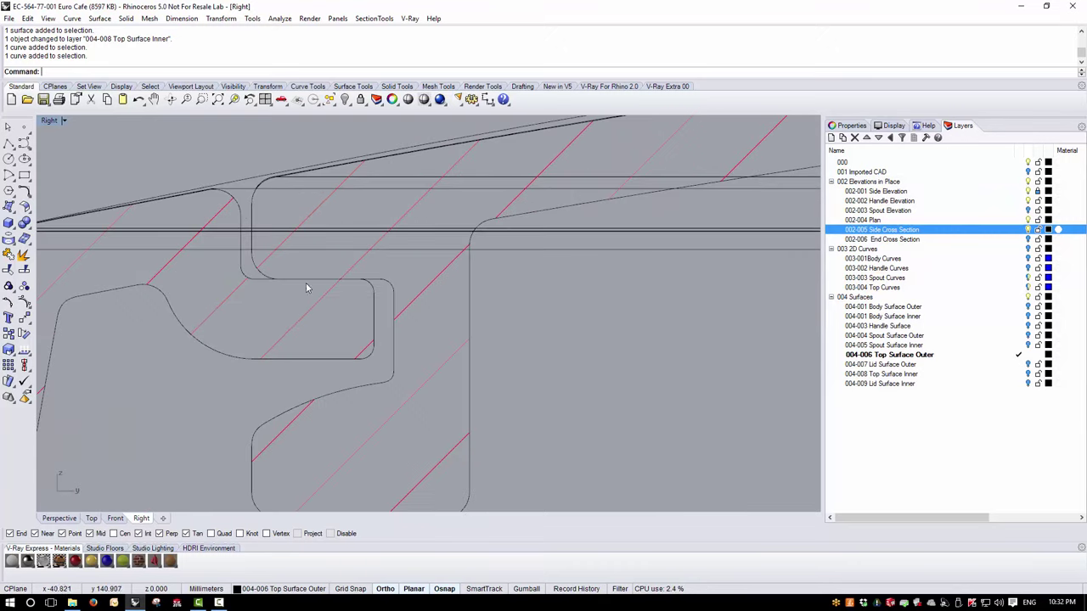
scroll(376, 288, "down", 3)
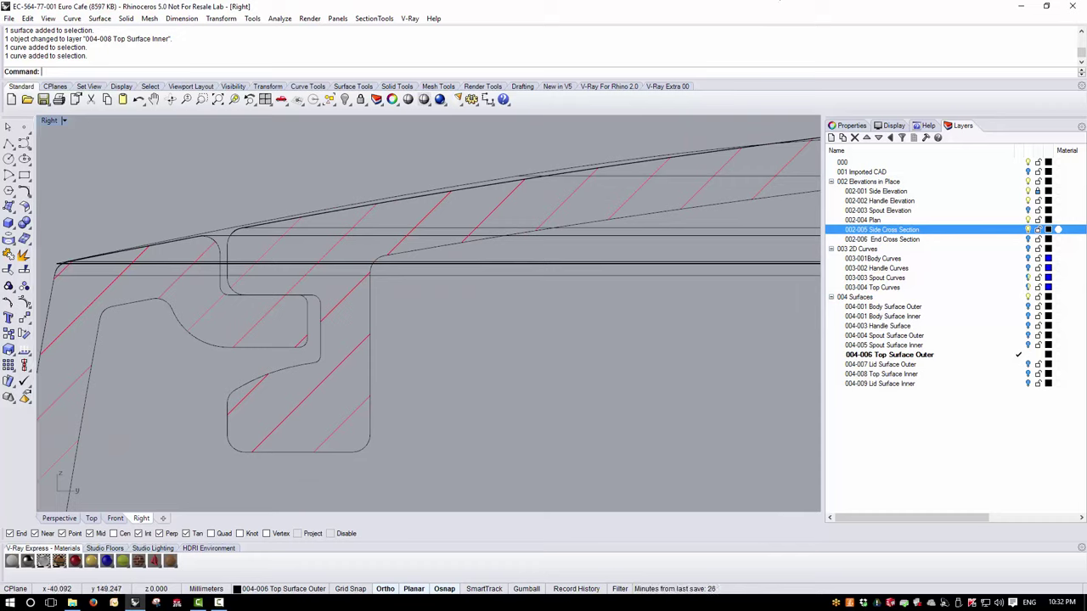
Make 003-004 Top Curves current and draw a vertical polyline from the rim section's inner vertical edge to above the top surface.
left_click(1020, 288)
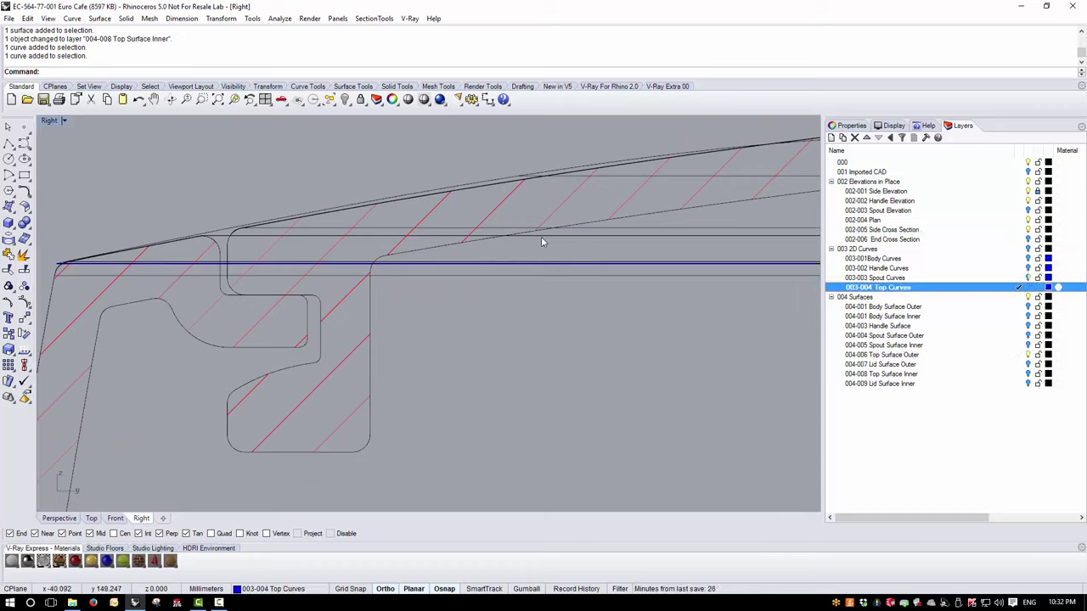
left_click(9, 143)
left_click(220, 286)
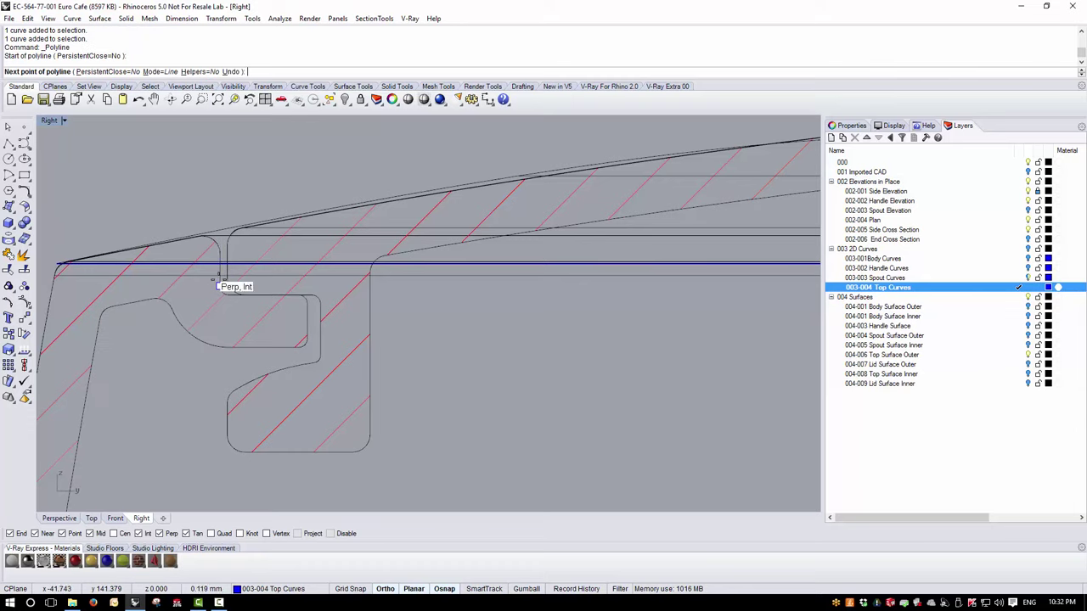
left_click(222, 140)
key("Return")
key("Return")
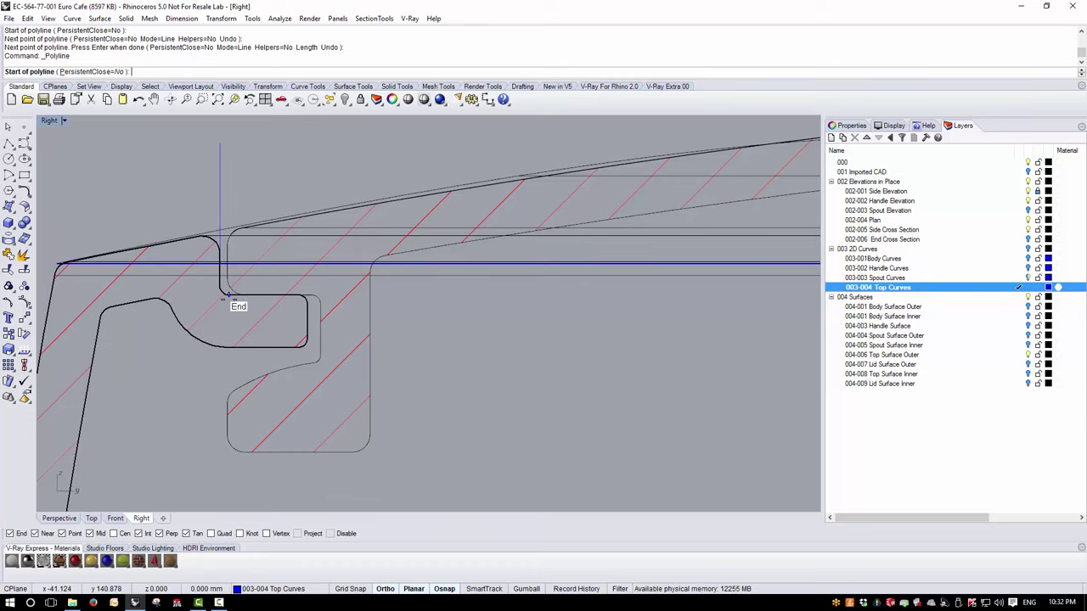
Draw a horizontal polyline from the start of the rim section's inner ledge inward toward the pot's centre.
left_click(231, 307)
scroll(230, 302, "down", 5)
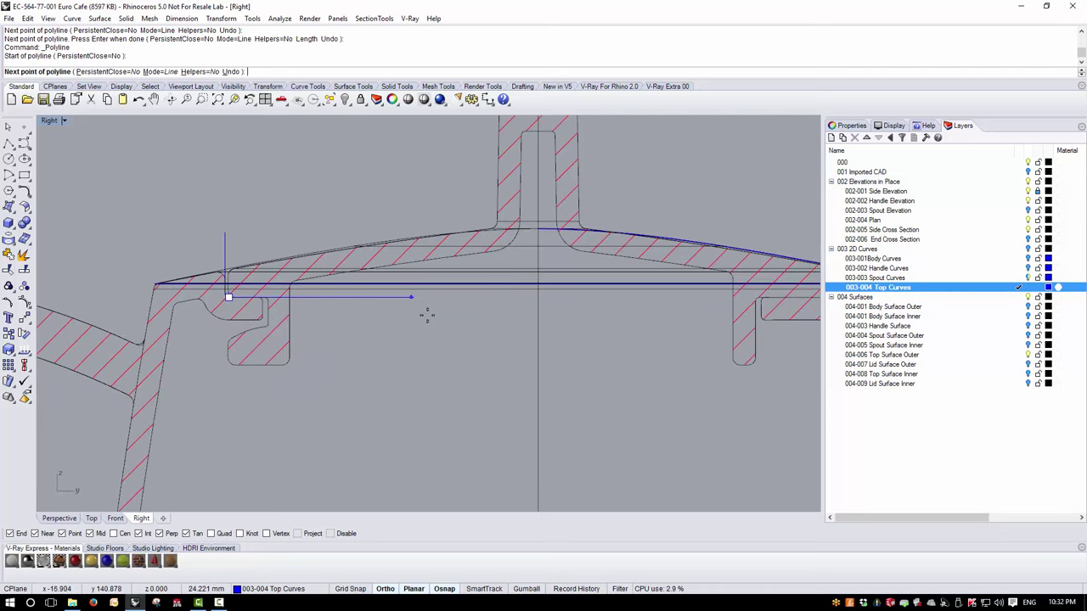
left_click(381, 307)
key("Return")
scroll(380, 307, "down", 3)
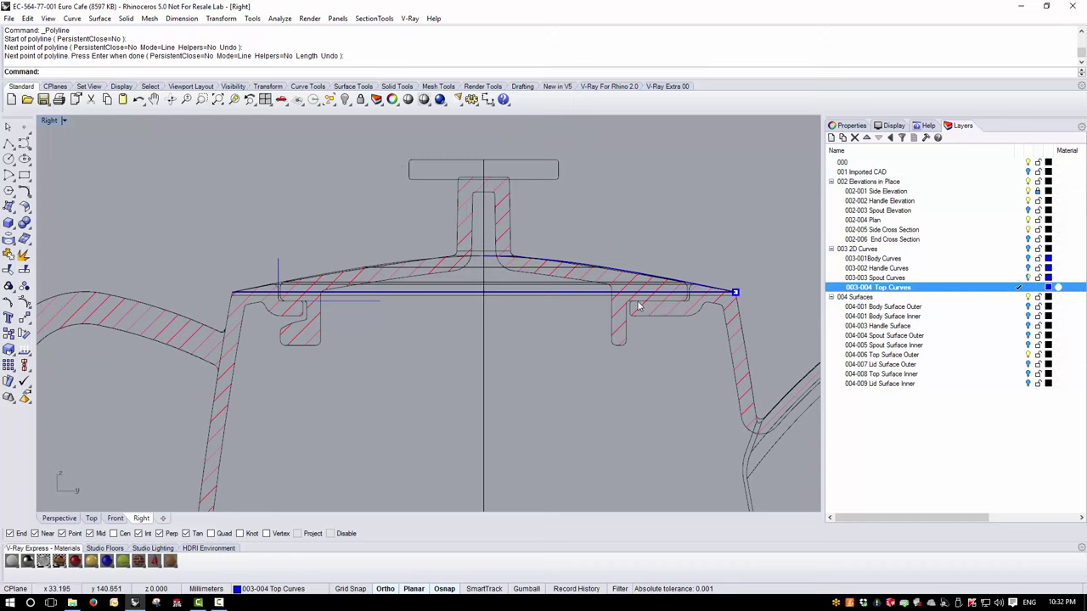
scroll(293, 293, "up", 6)
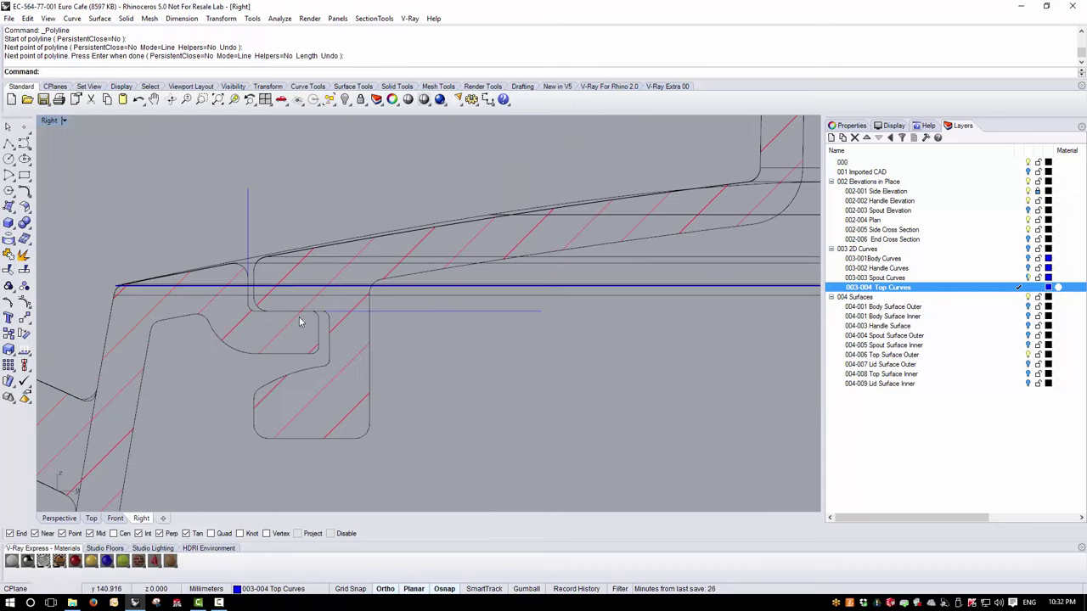
Hide the 002 Elevations in Place layers and connect the vertical and horizontal lines at a sharp, joined corner.
left_click(1027, 181)
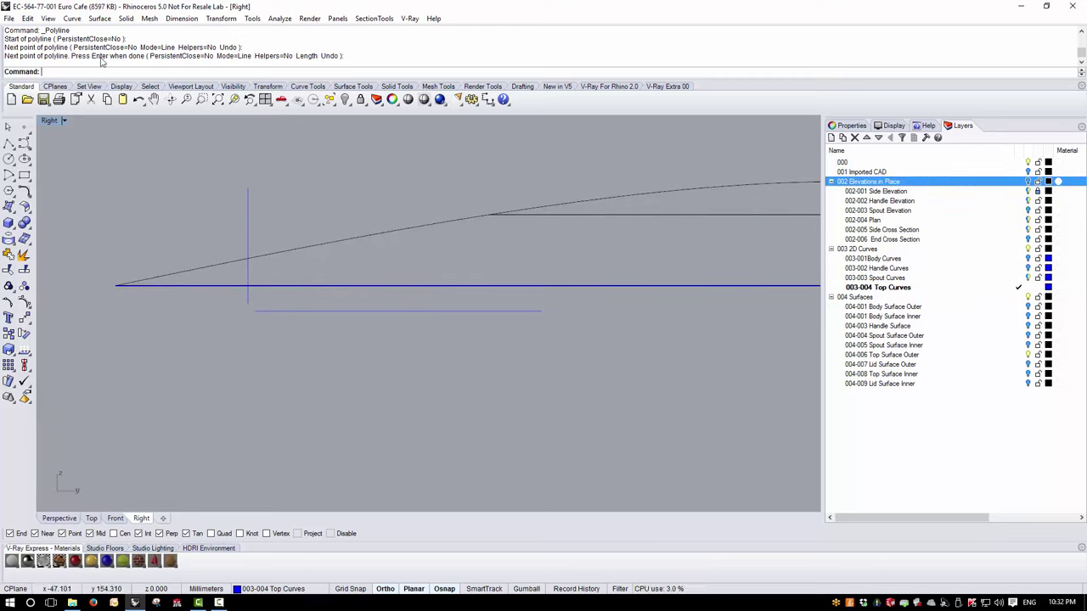
type("Conn")
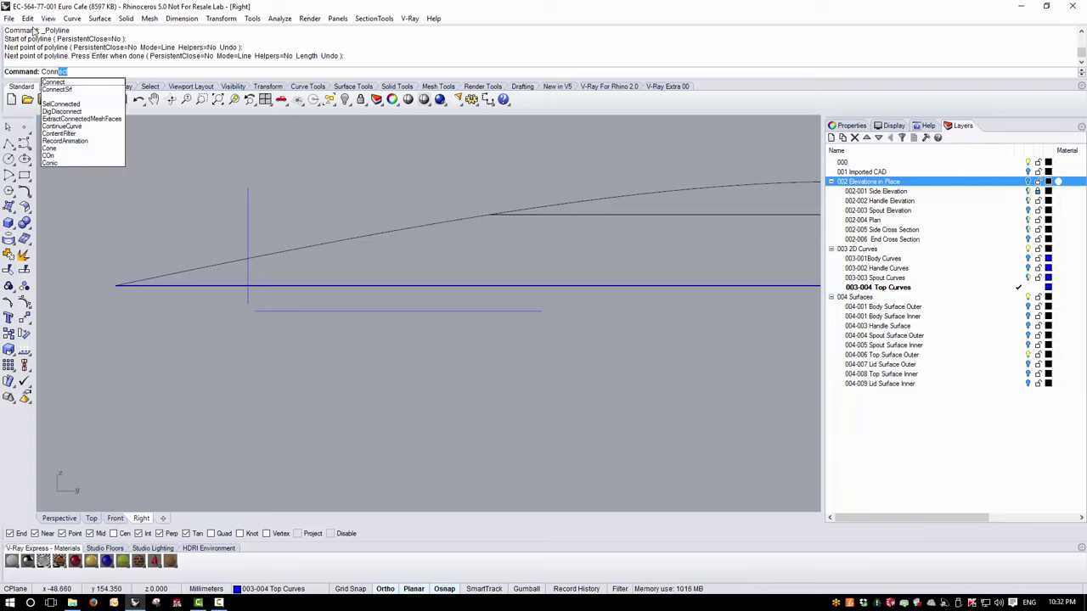
key("Return")
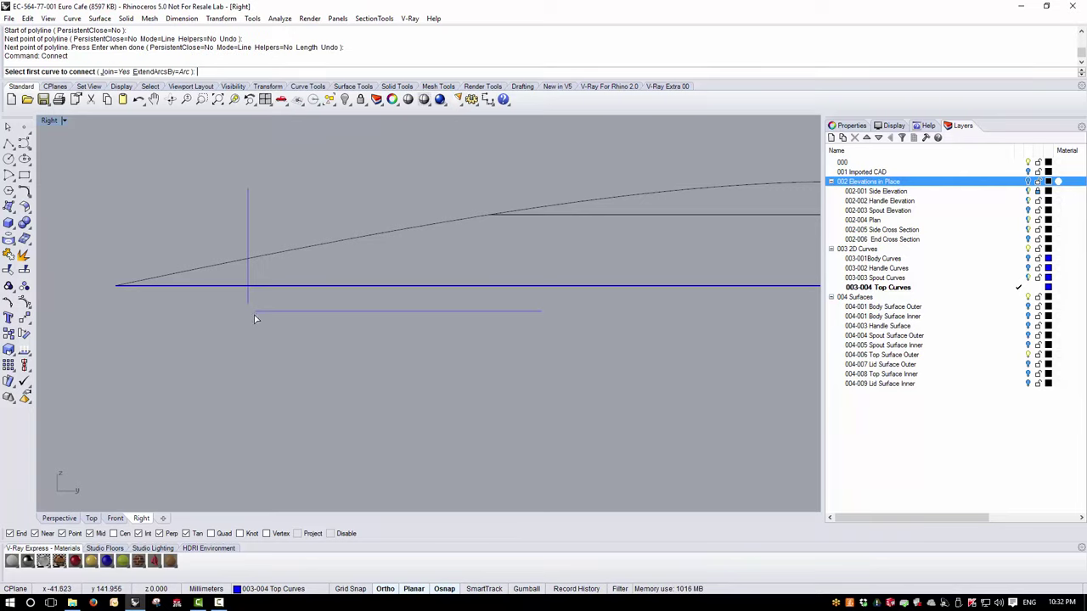
left_click(248, 298)
left_click(262, 311)
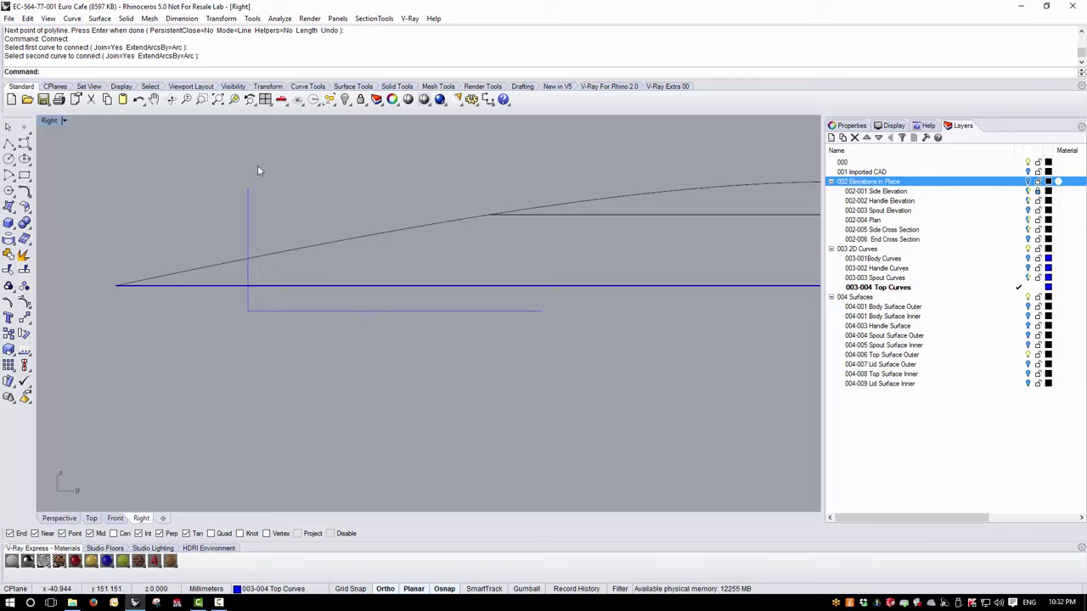
Change the Perspective view to wireframe display so the L-shaped rim profile beneath the top surface can be reached.
double_click(47, 121)
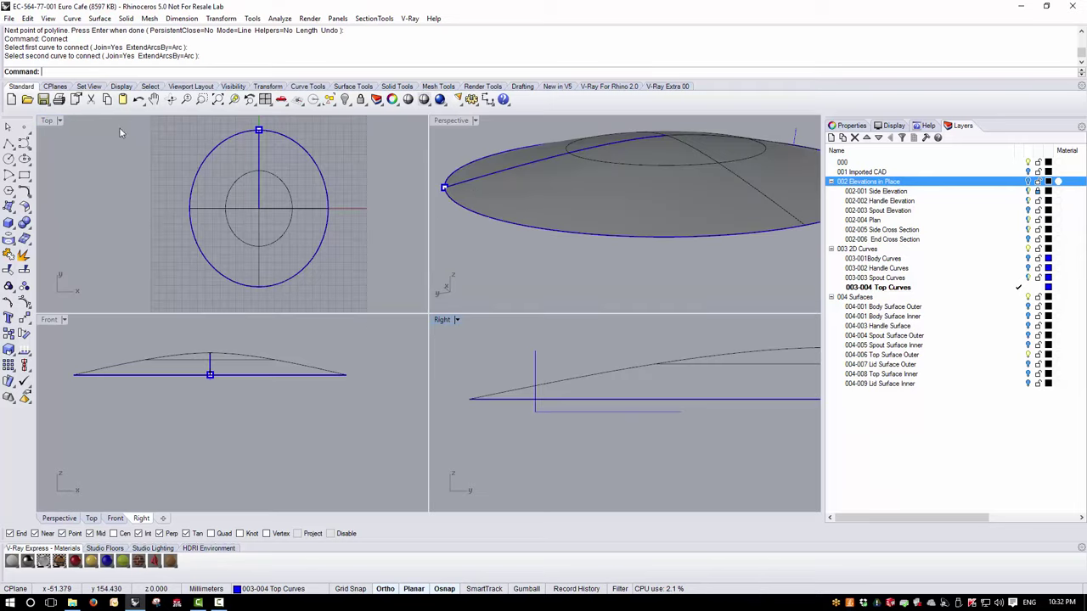
double_click(450, 121)
scroll(510, 221, "down", 3)
right_click_drag(572, 259, 794, 252)
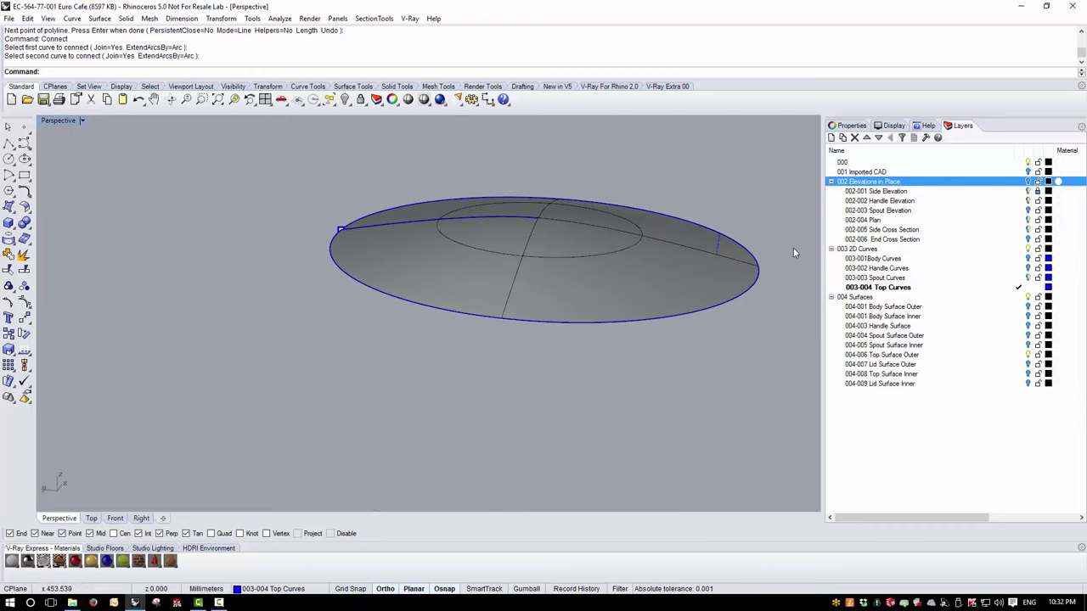
scroll(794, 252, "up", 3)
left_click(58, 120)
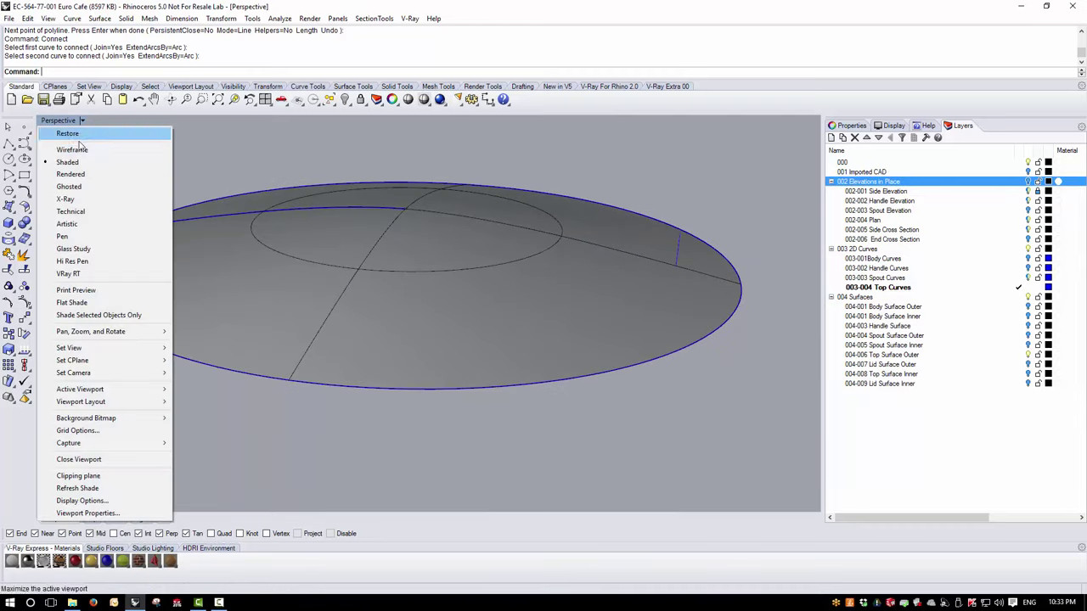
left_click(85, 135)
right_click_drag(628, 306, 647, 312)
Offset the L-shaped rim profile 3 mm to its outer, lower side.
left_click(641, 306)
double_click(58, 121)
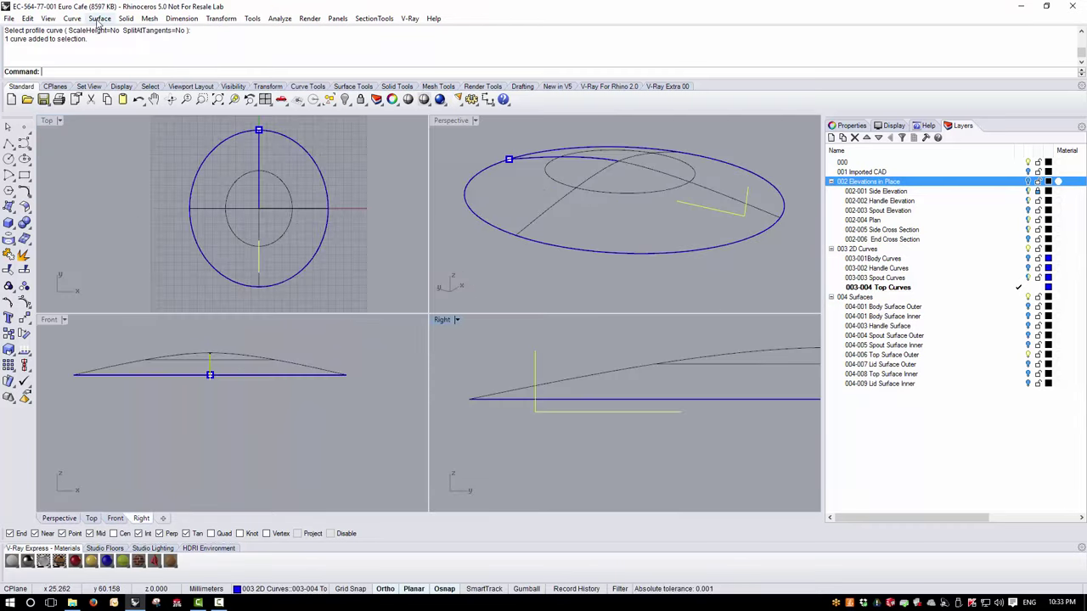
left_click(72, 18)
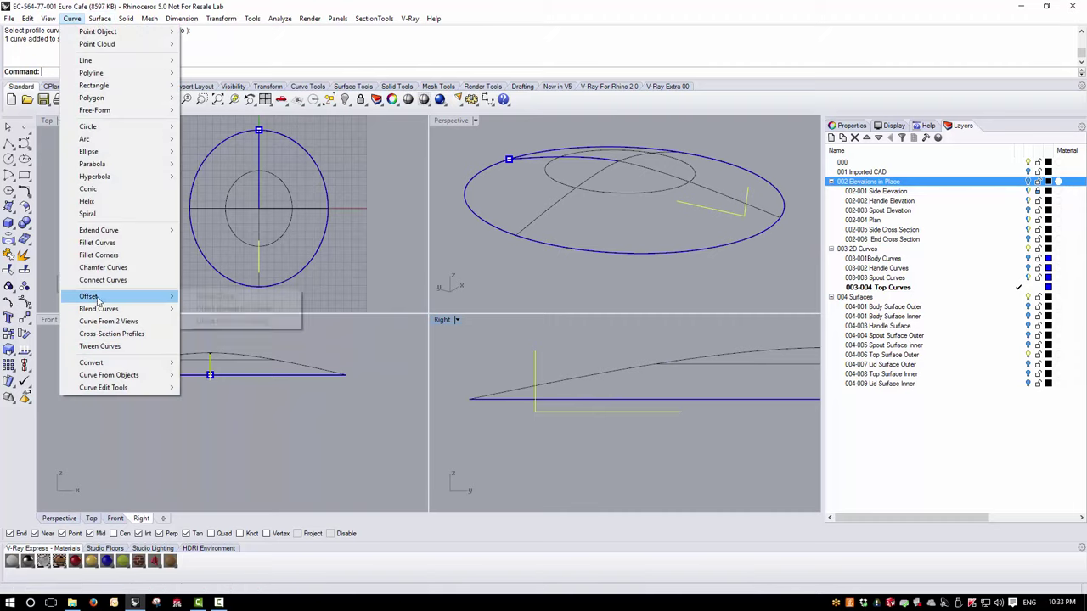
mouse_move(110, 296)
left_click(213, 296)
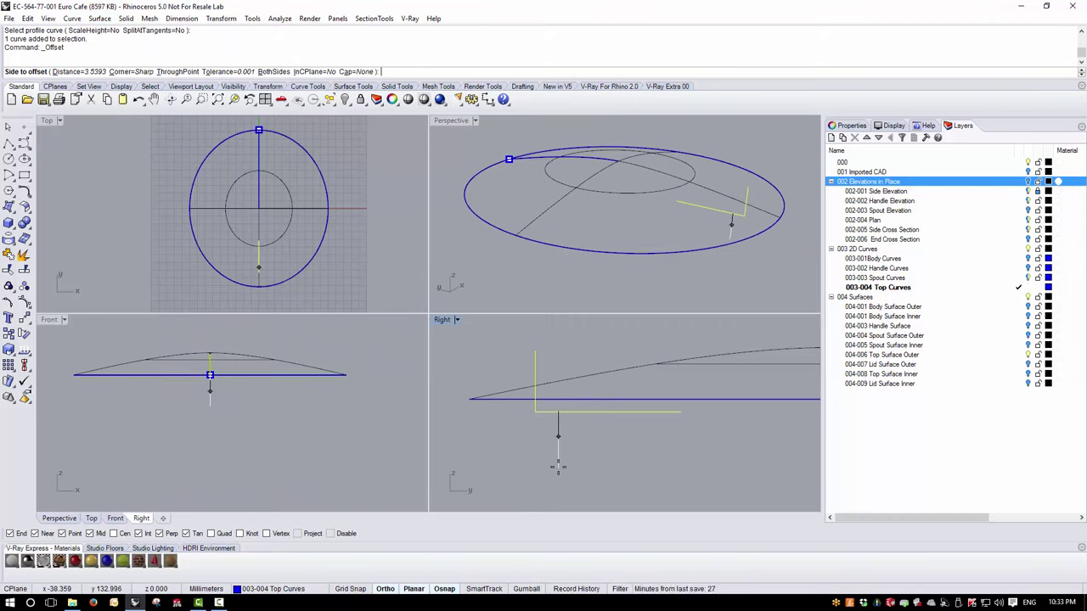
type("3")
key("Return")
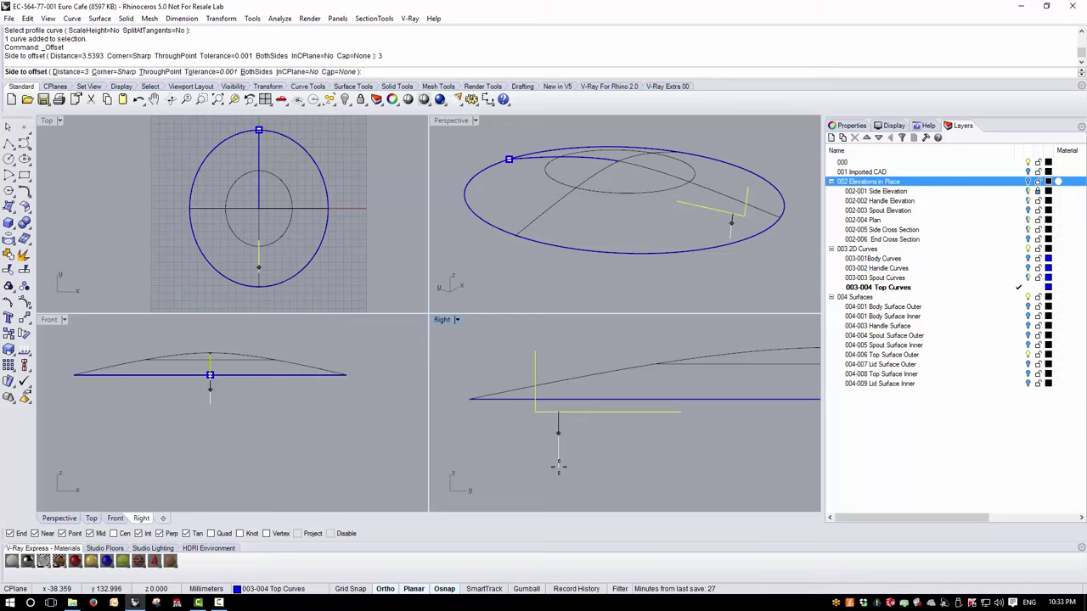
left_click(657, 454)
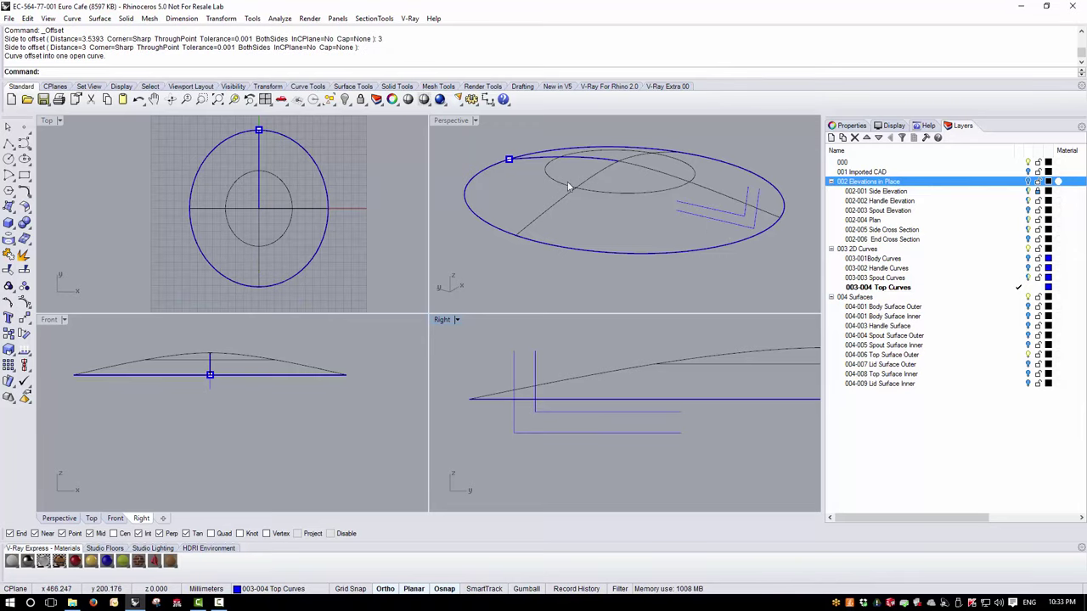
Rail Revolve the inner L-shaped profile along the top's outer ellipse curve, around a vertical axis through the dome's apex.
double_click(455, 124)
right_click_drag(485, 145, 575, 285)
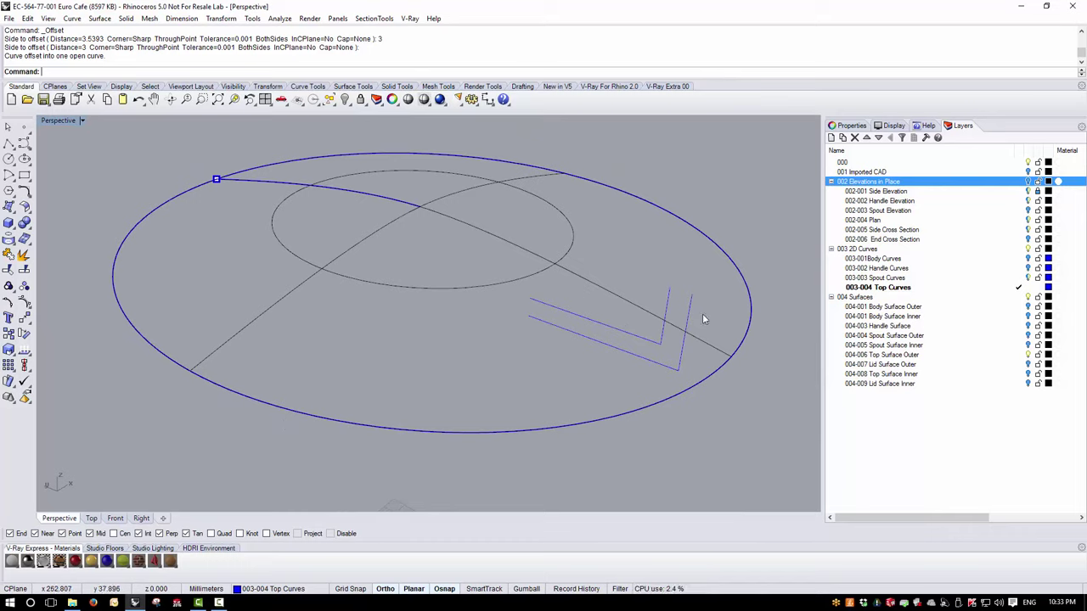
left_click(99, 18)
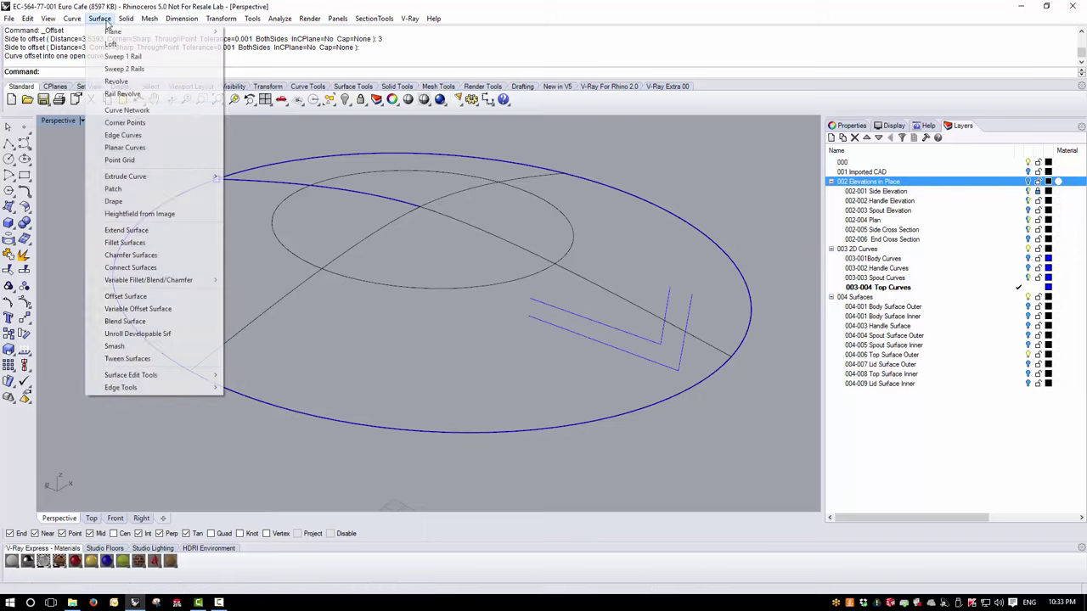
left_click(123, 93)
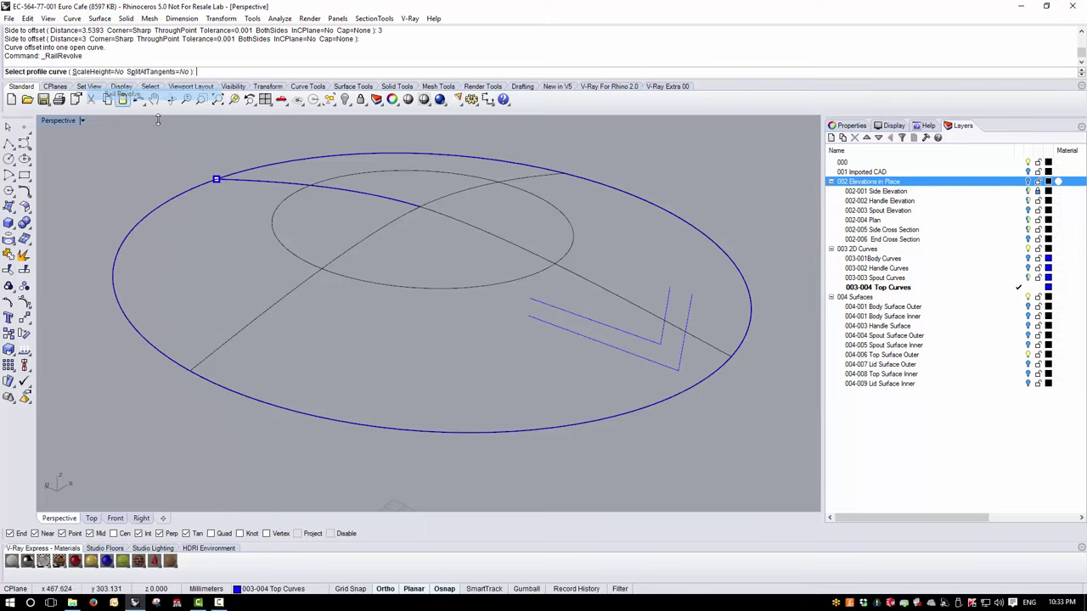
left_click(652, 342)
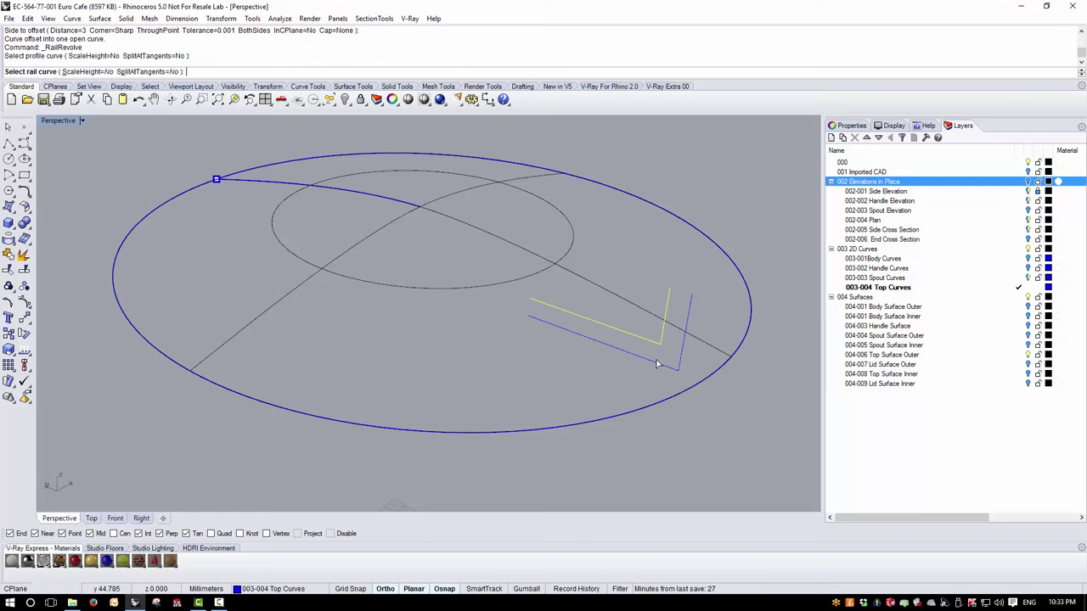
left_click(706, 384)
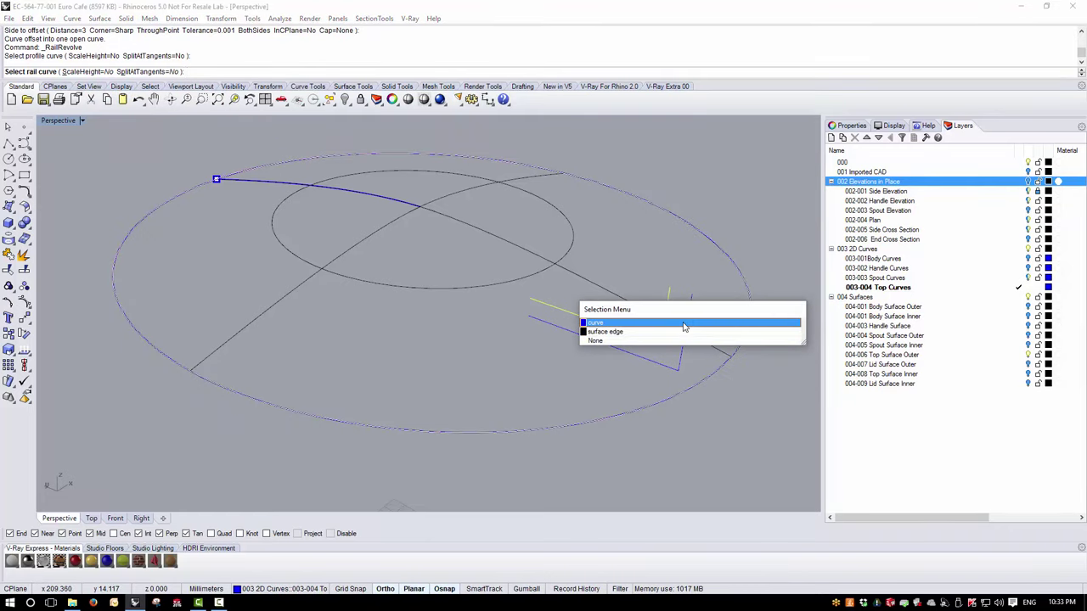
left_click(685, 322)
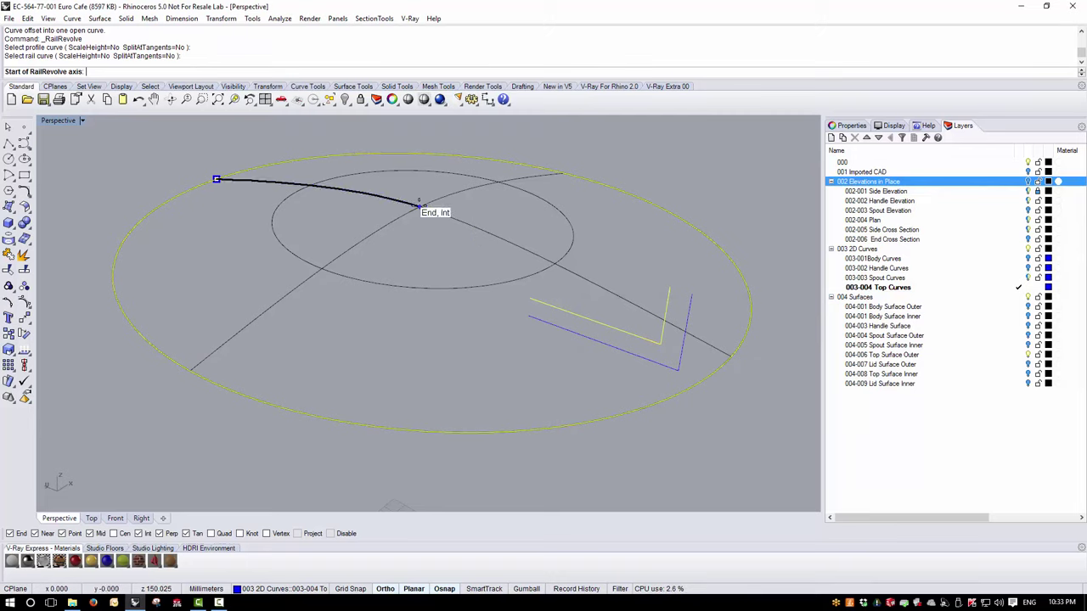
left_click(420, 207)
double_click(59, 121)
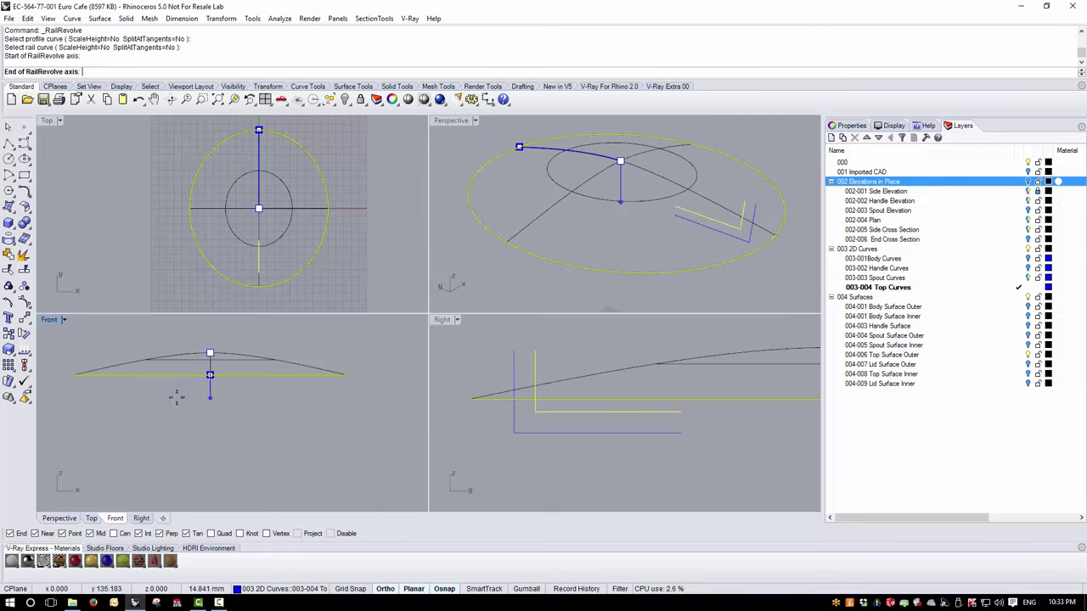
left_click(219, 420)
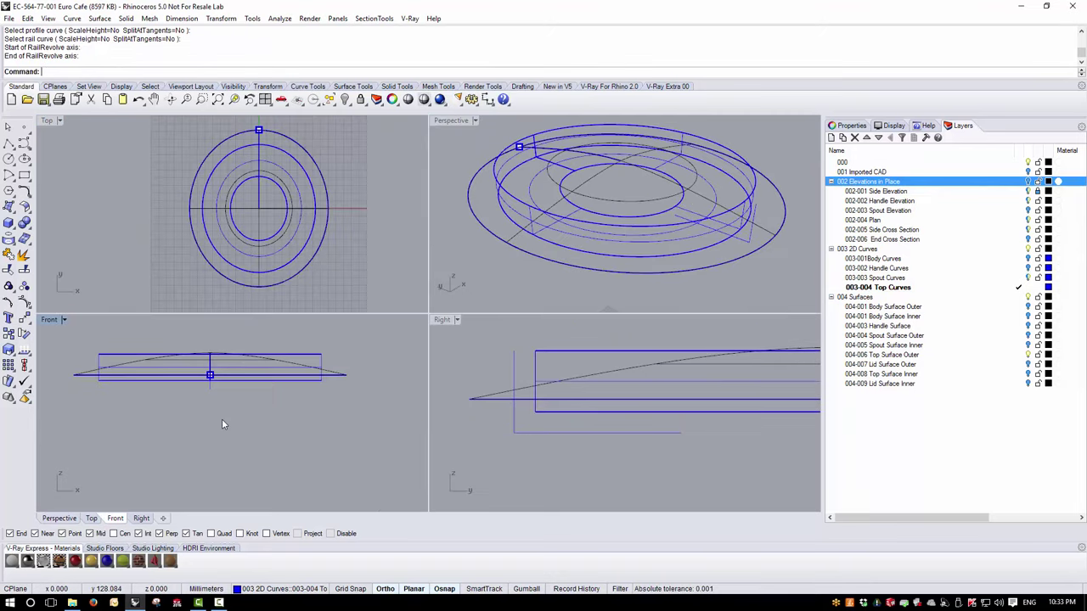
Move the revolved inner-profile polysurface to the 004-006 Top Surface Outer layer.
left_click(508, 272)
right_click_drag(764, 231, 727, 258)
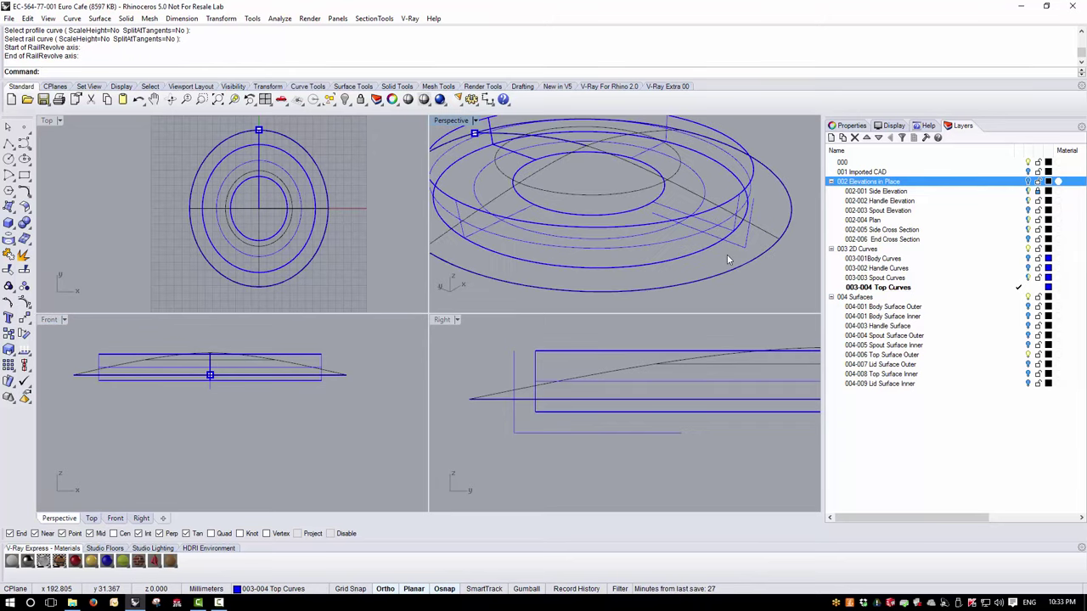
left_click(686, 233)
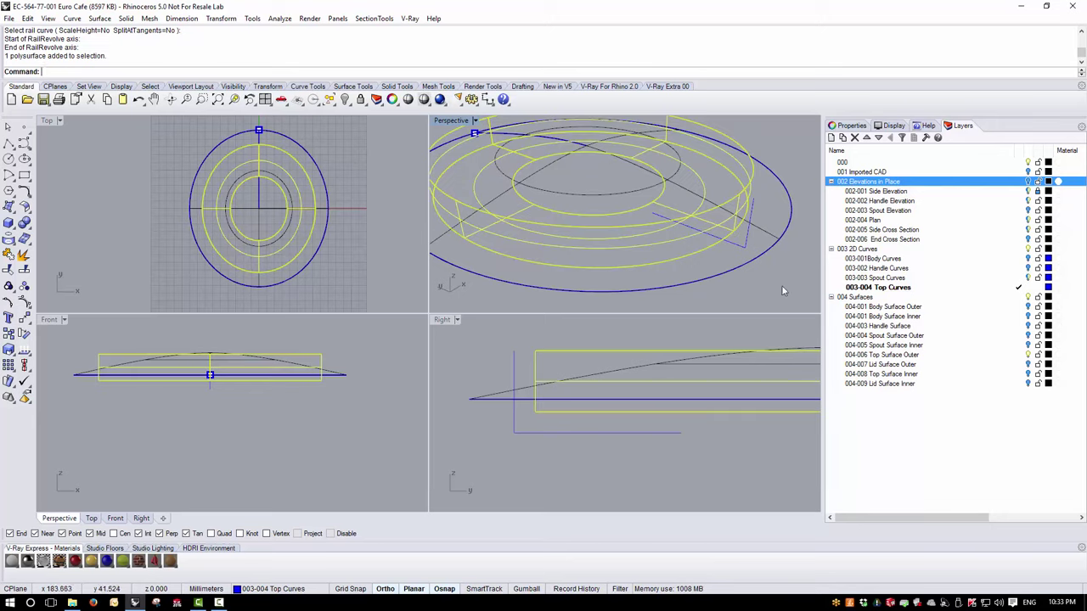
left_click(910, 356)
right_click(909, 357)
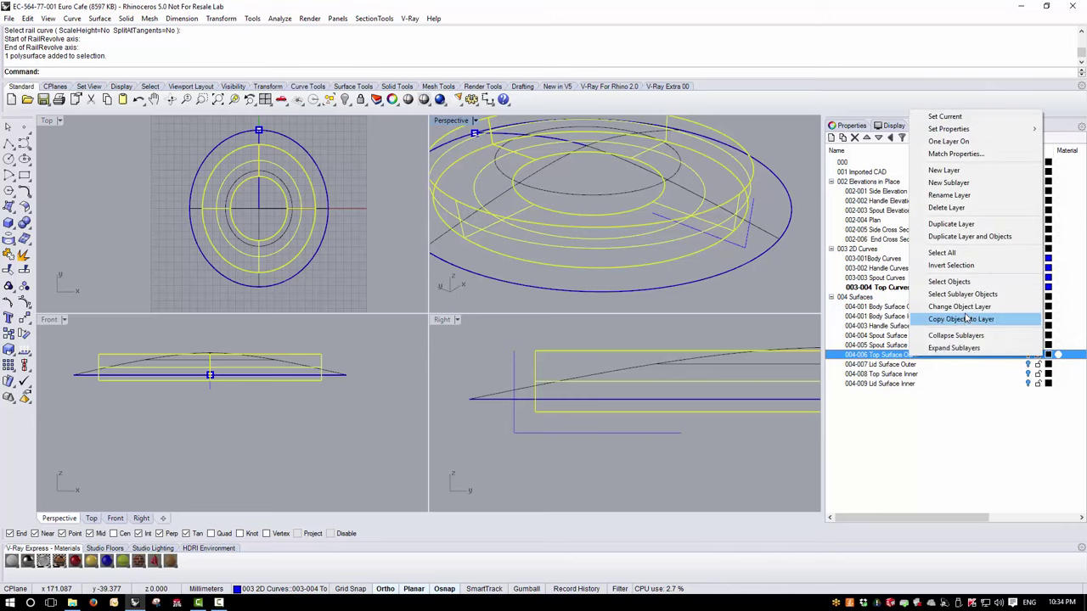
left_click(960, 306)
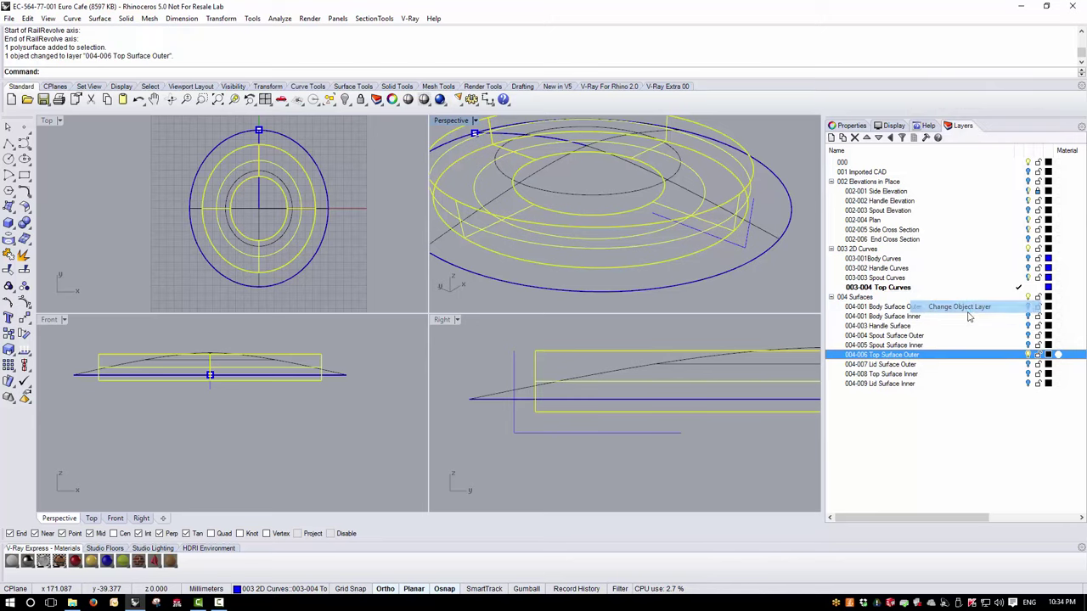
Make 004-008 Top Surface Inner the current layer and hide 004-006 Top Surface Outer.
left_click(1019, 374)
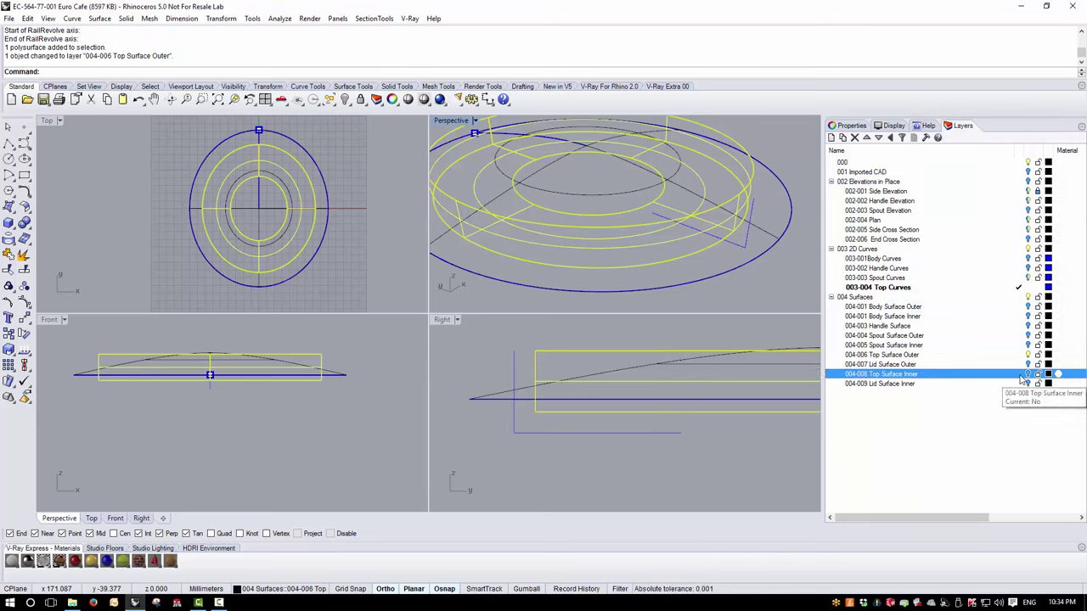
key("Escape")
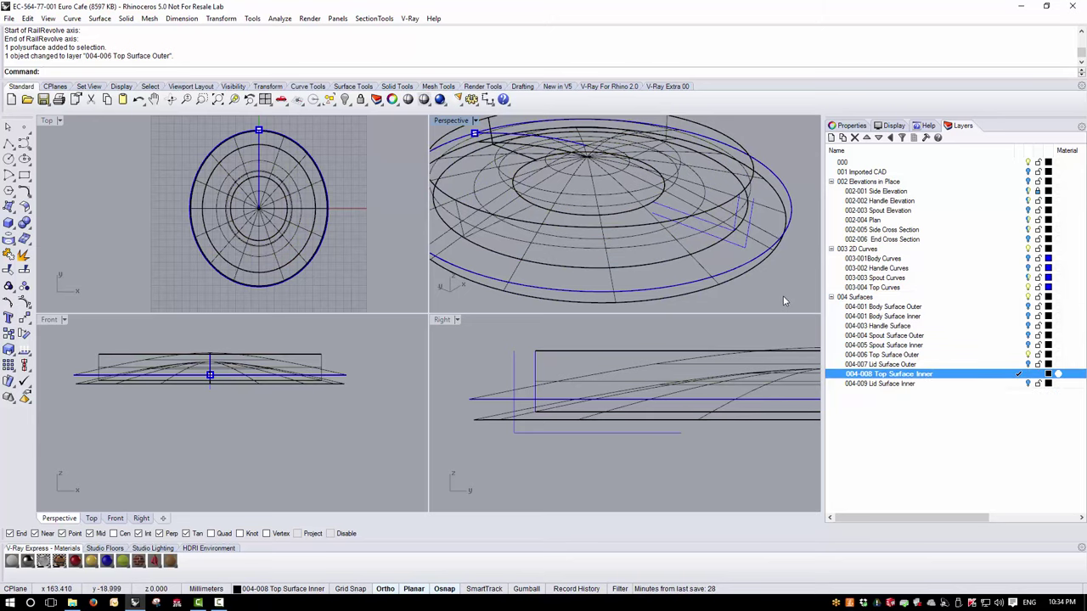
left_click(1026, 355)
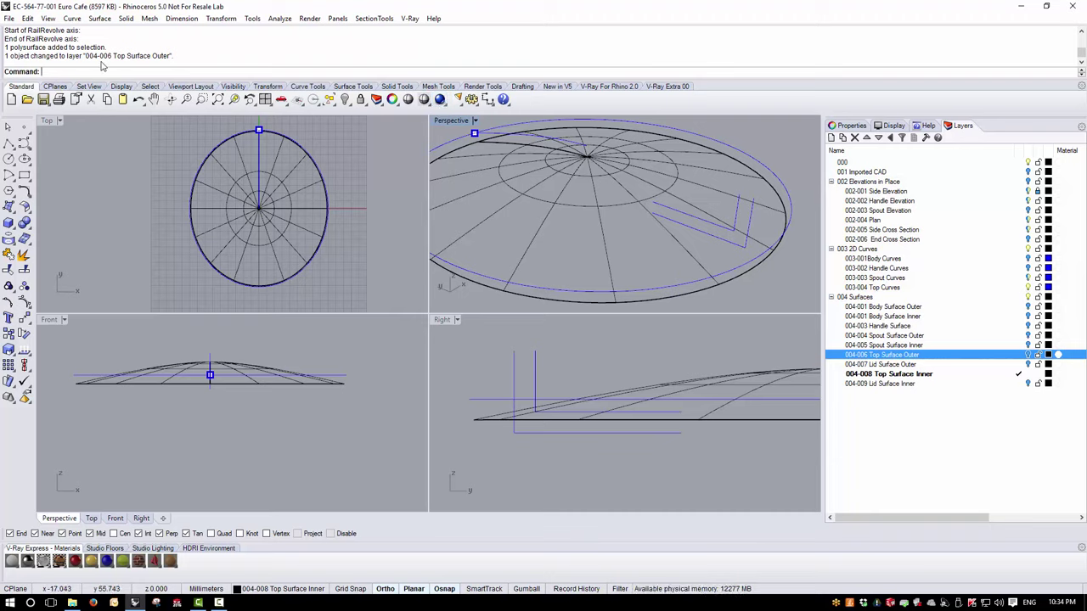
Rail Revolve the offset outer L-shaped profile along the same ellipse, around the vertical axis through the dome curve's apex.
left_click(100, 18)
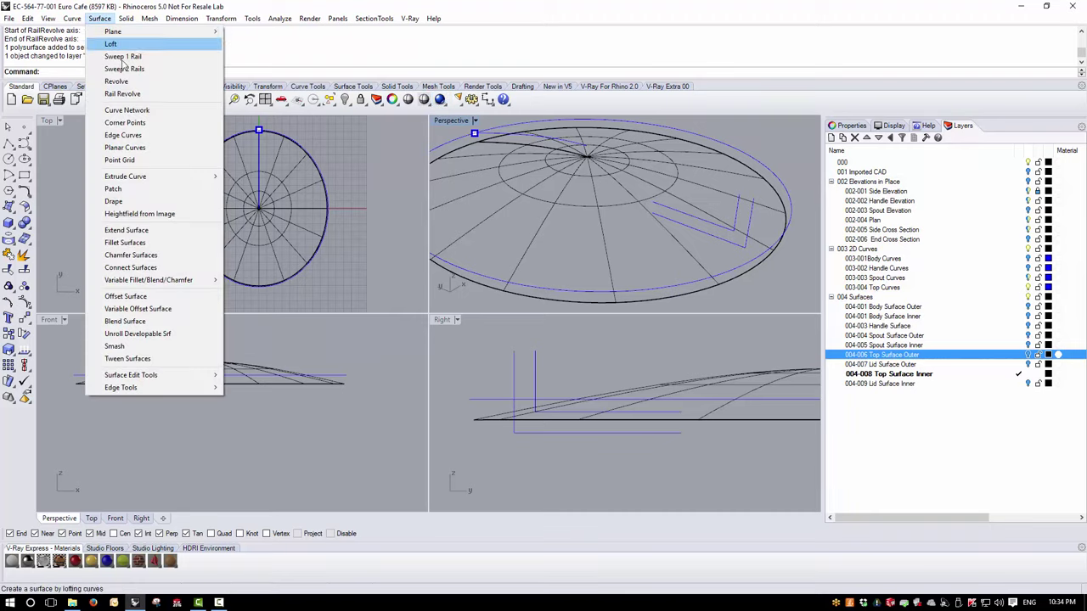
left_click(111, 94)
left_click(718, 241)
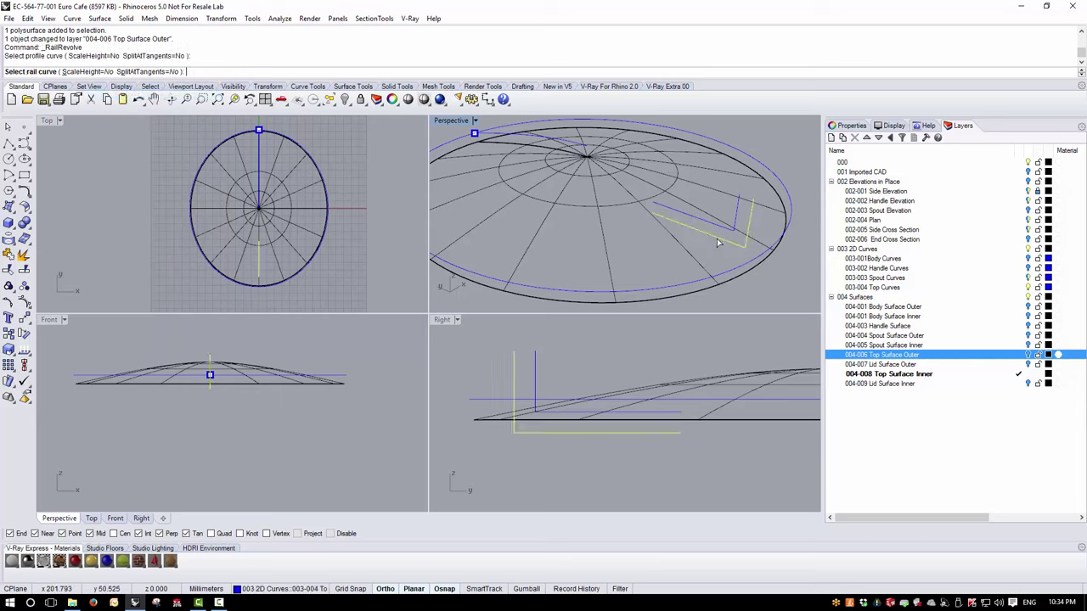
left_click(739, 268)
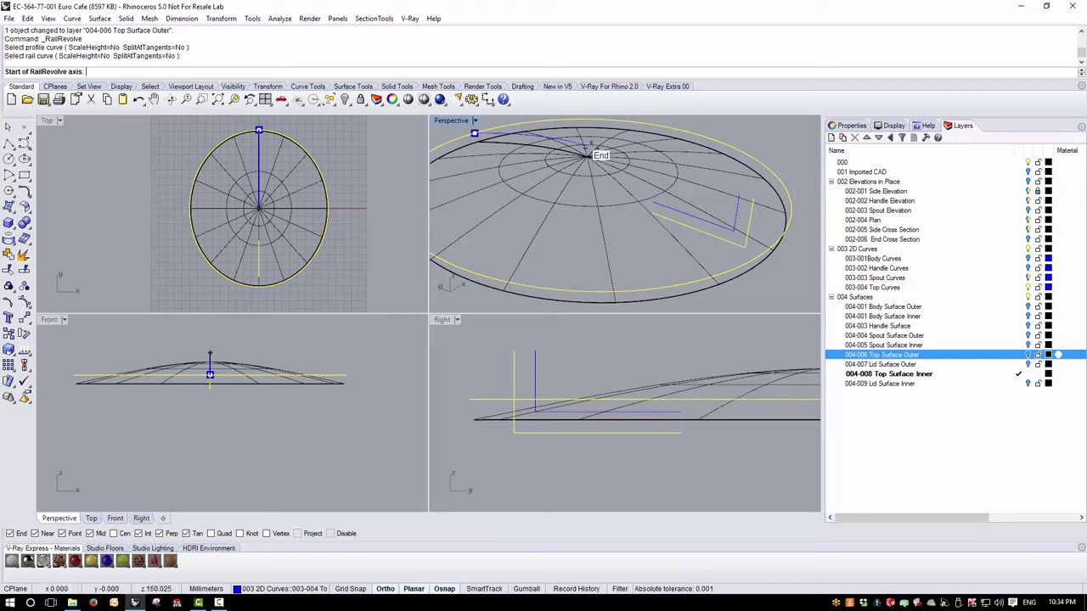
left_click(586, 151)
scroll(696, 433, "down", 3)
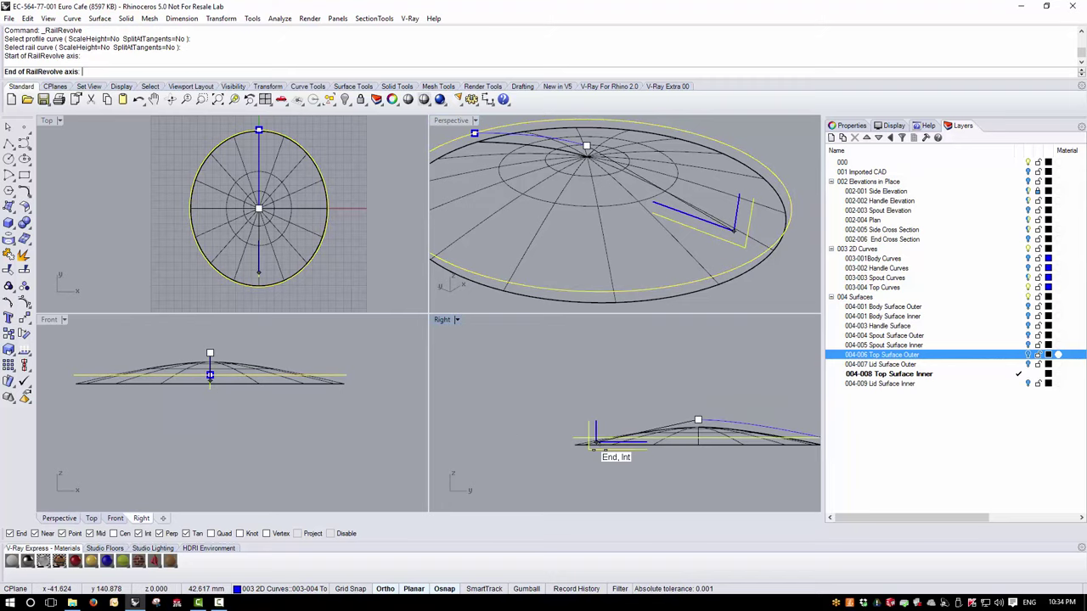
left_click(722, 484)
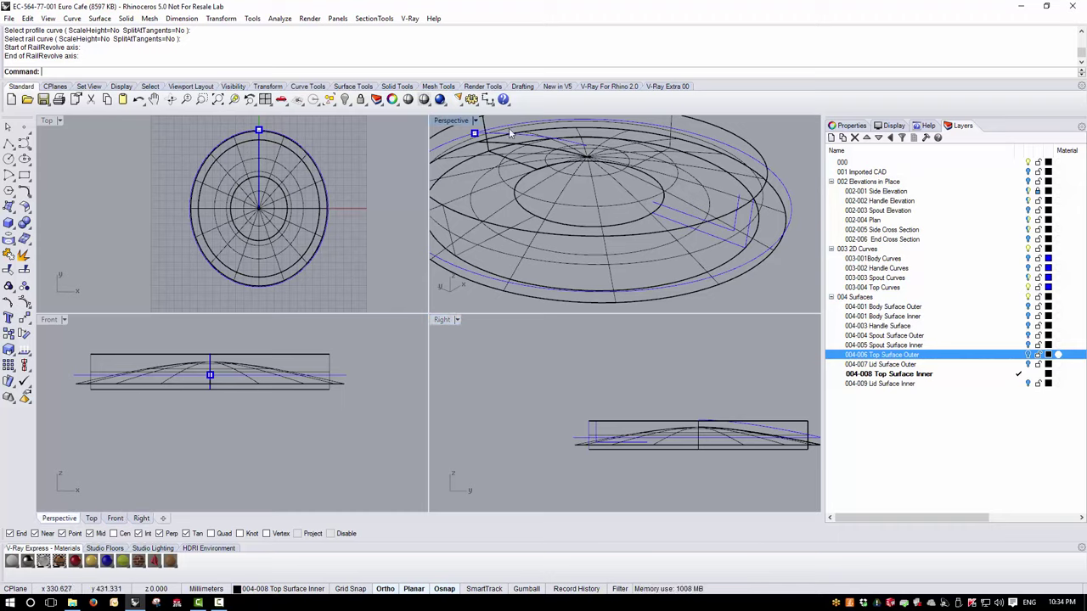
Set the Perspective viewport to Shaded display to view the revolved top surfaces.
left_click(451, 119)
left_click(460, 161)
right_click_drag(674, 244, 670, 247)
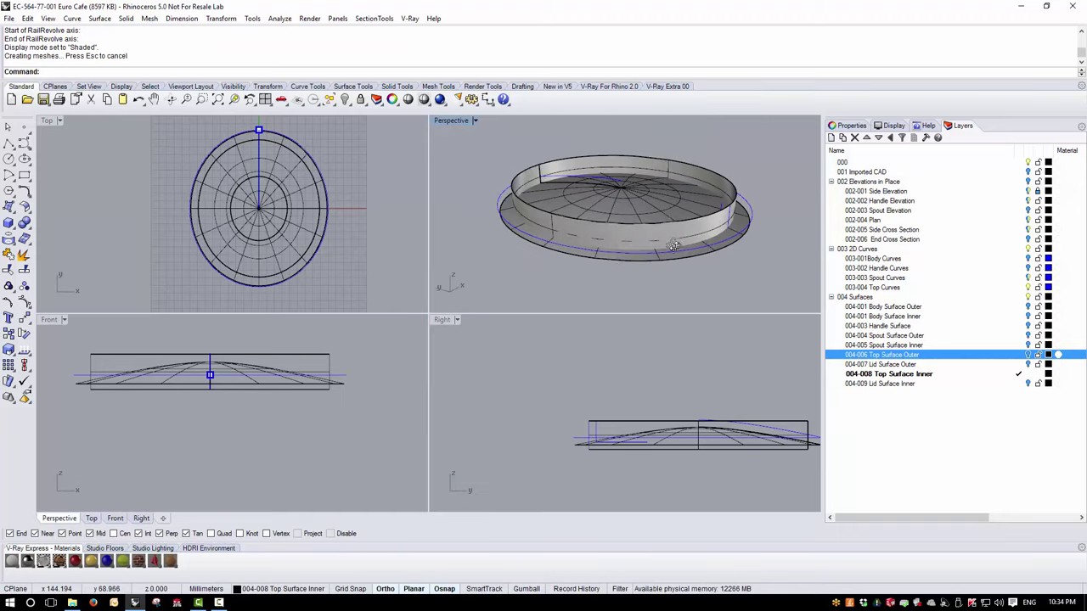
Make 004-006 Top Surface Outer the current layer and hide the 004-008 Top Surface Inner and 003 2D Curves layers.
left_click(1018, 355)
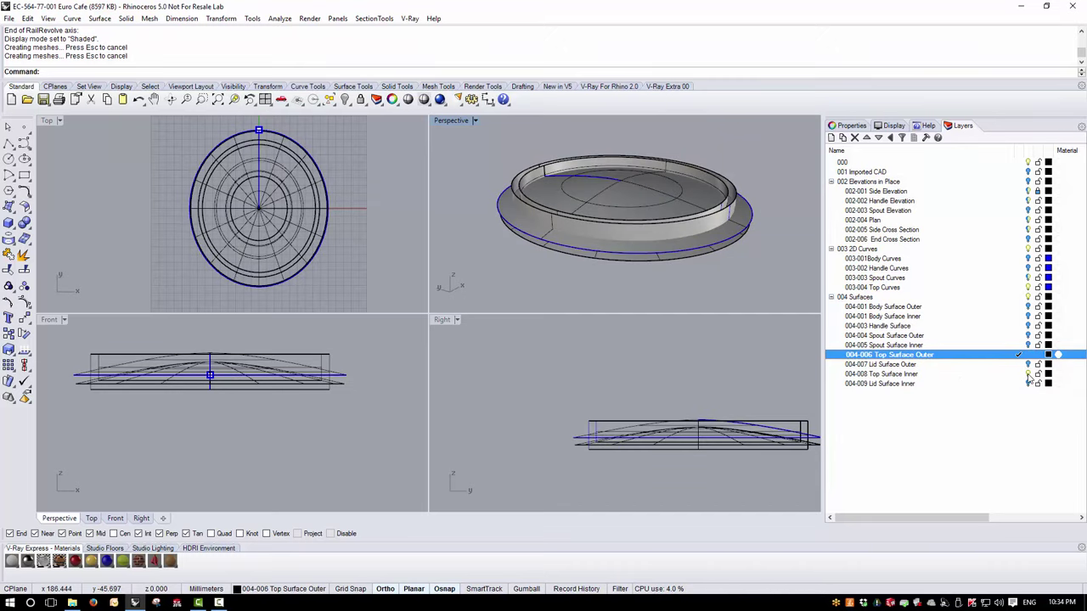
left_click(976, 374)
double_click(450, 120)
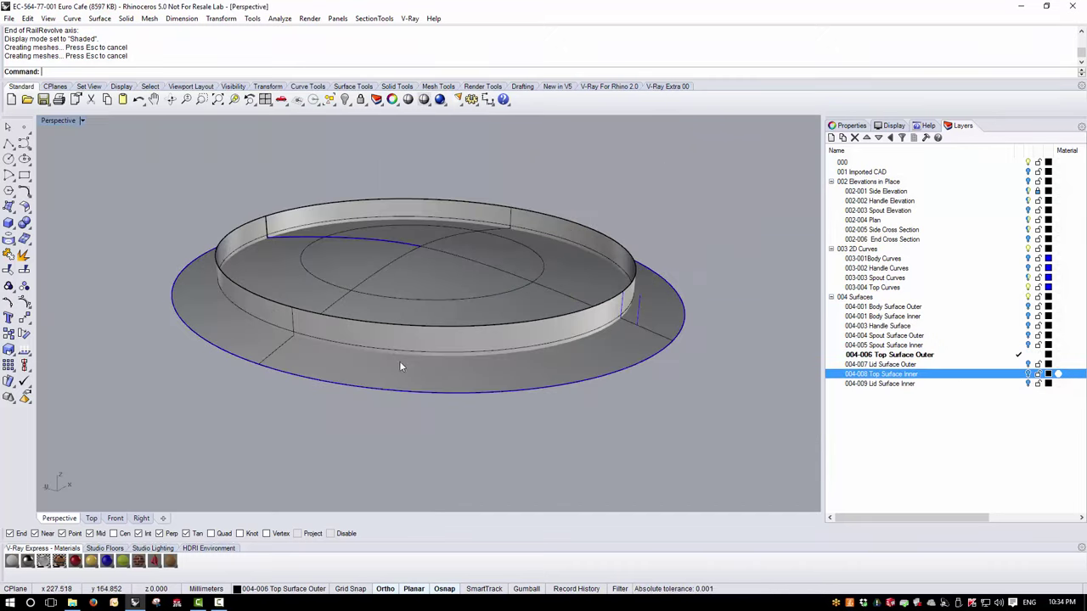
left_click(1028, 252)
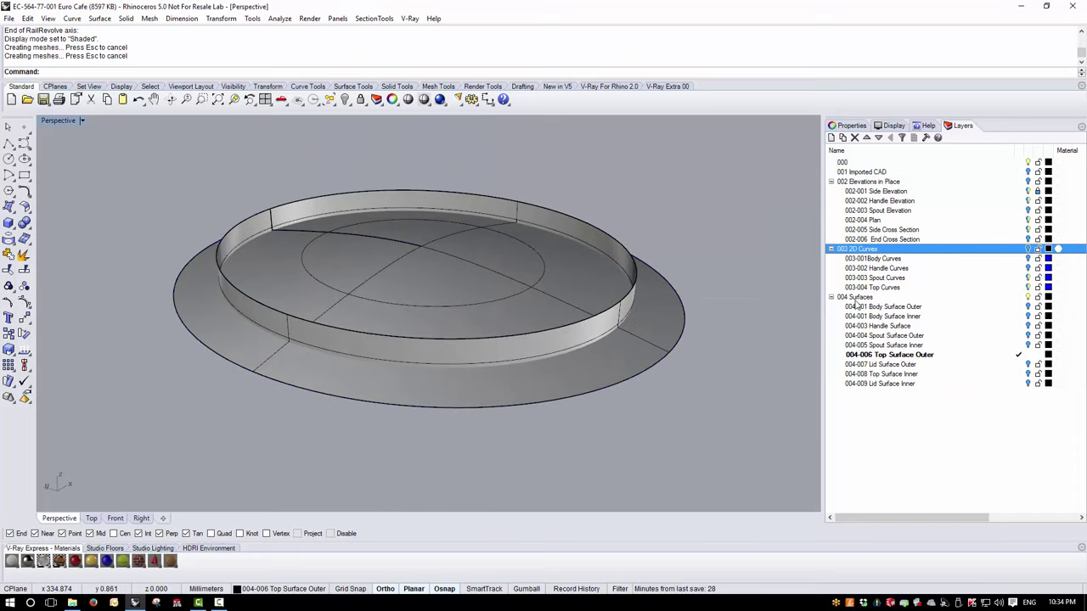
right_click_drag(277, 306, 266, 310)
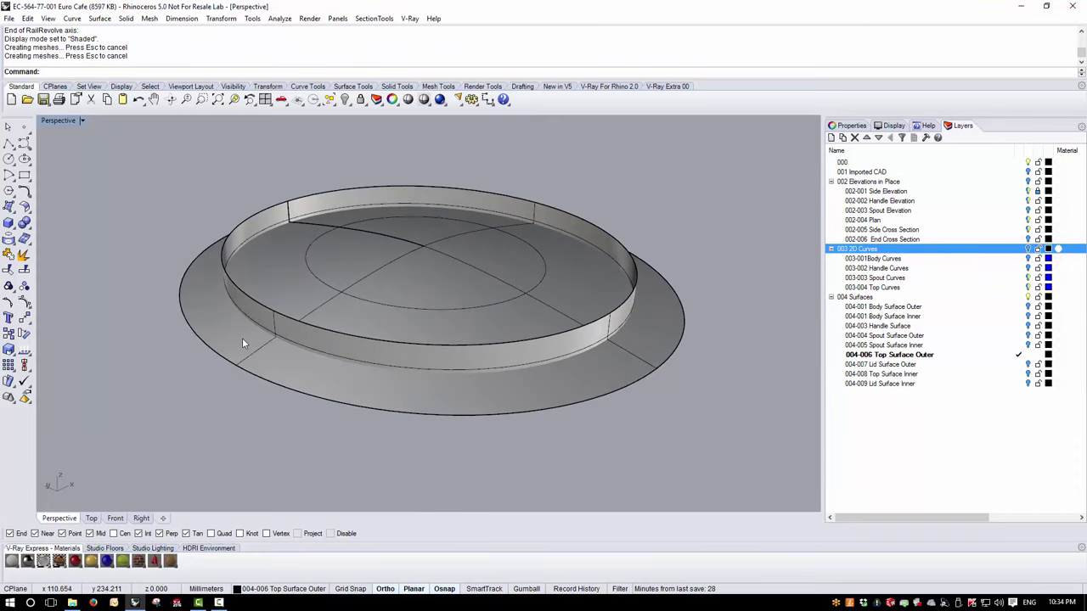
right_click_drag(242, 321, 226, 319)
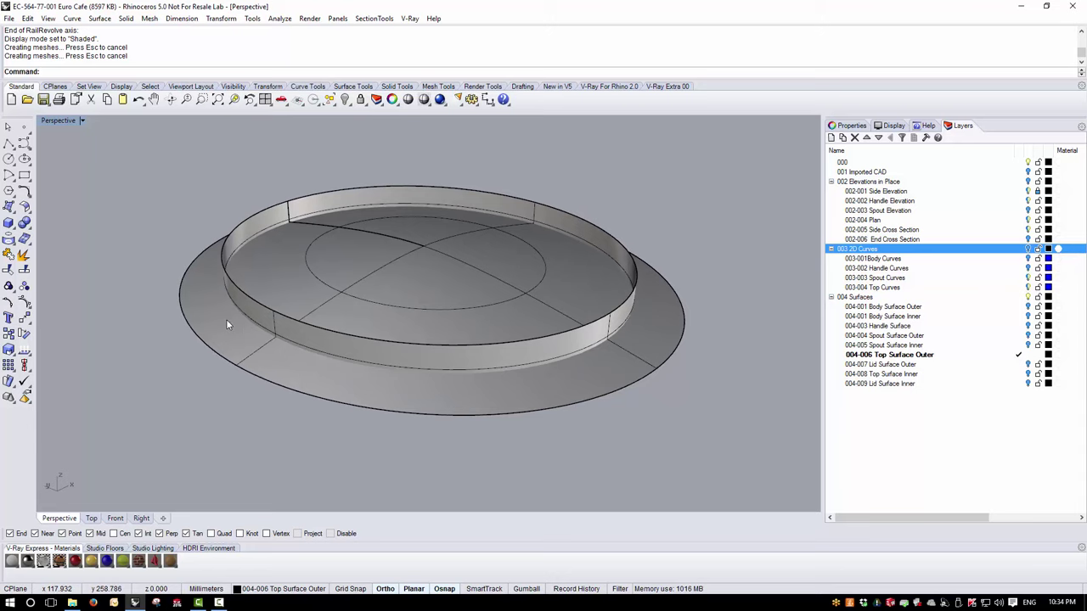
Create the intersection curve between the outer domed top surface and its revolved rim polysurface.
left_click(255, 305)
left_click(286, 276, "shift")
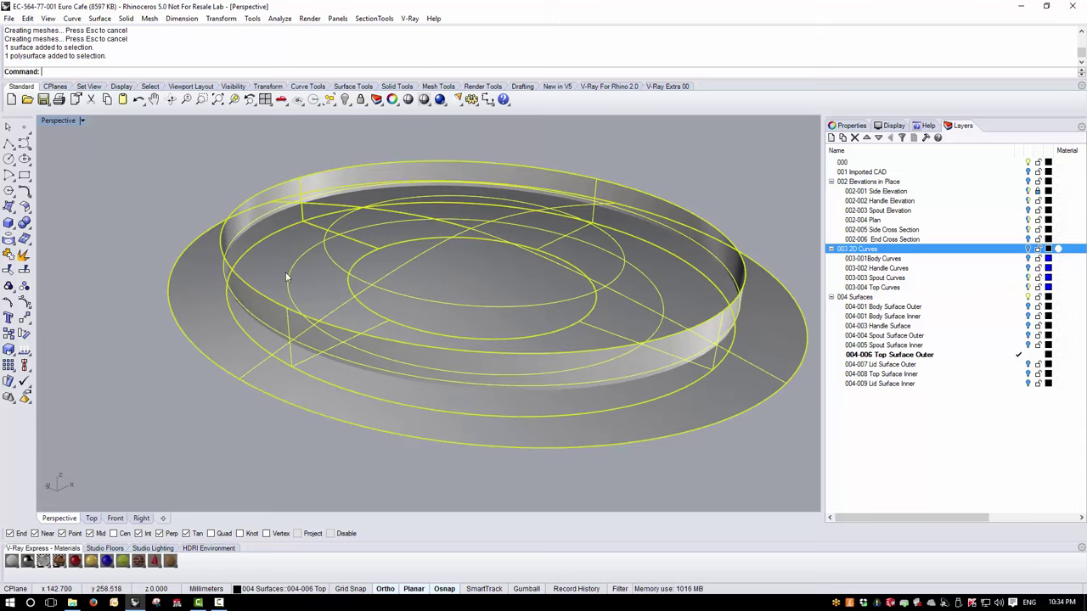
left_click(71, 18)
mouse_move(142, 376)
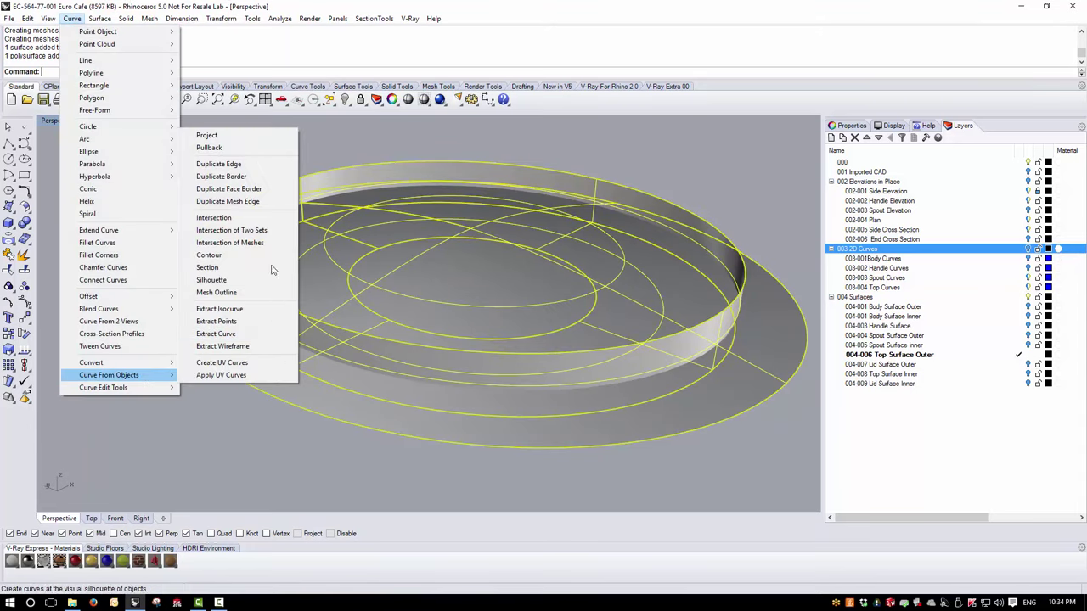
left_click(216, 217)
Trim away the outer dome's centre and the rim wall above the dome, using the intersection curve as the cutting object.
left_click(9, 286)
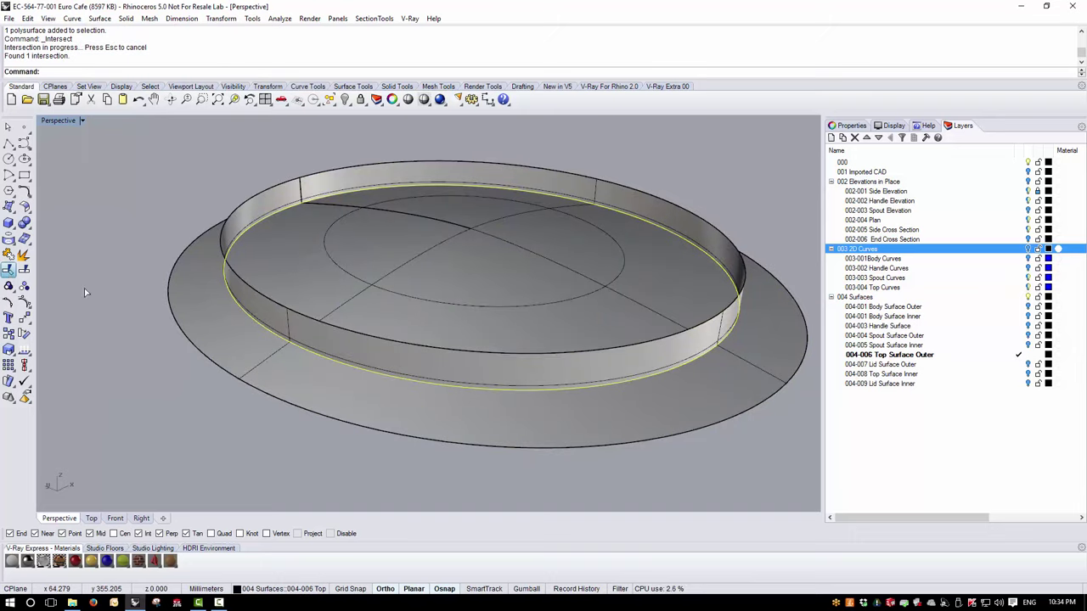
left_click(323, 288)
left_click(305, 330)
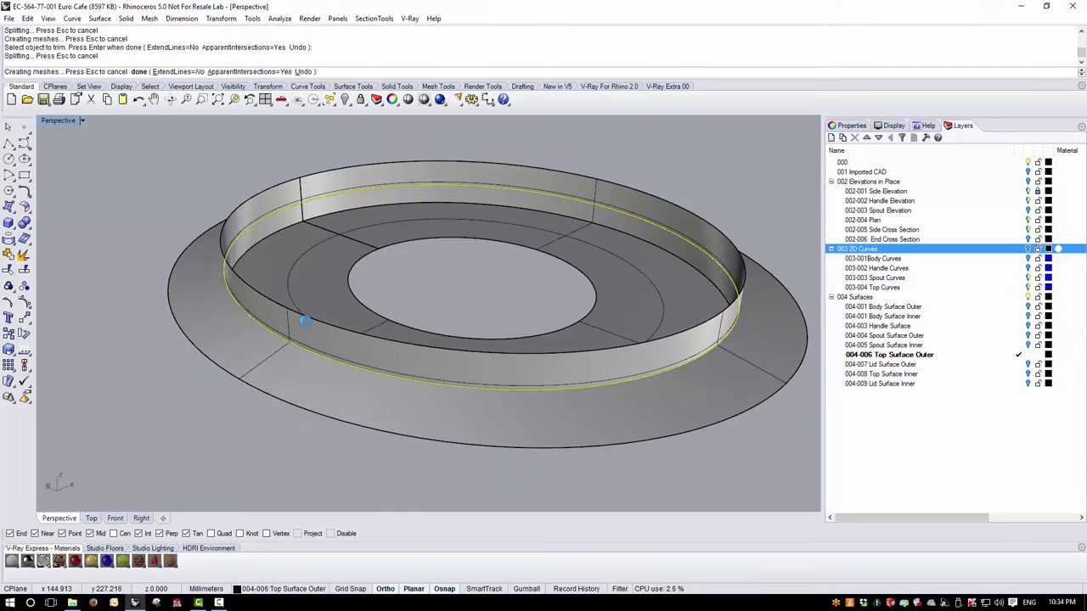
key("Return")
Join the trimmed outer rim polysurface and the remaining outer dome surface.
left_click(289, 263)
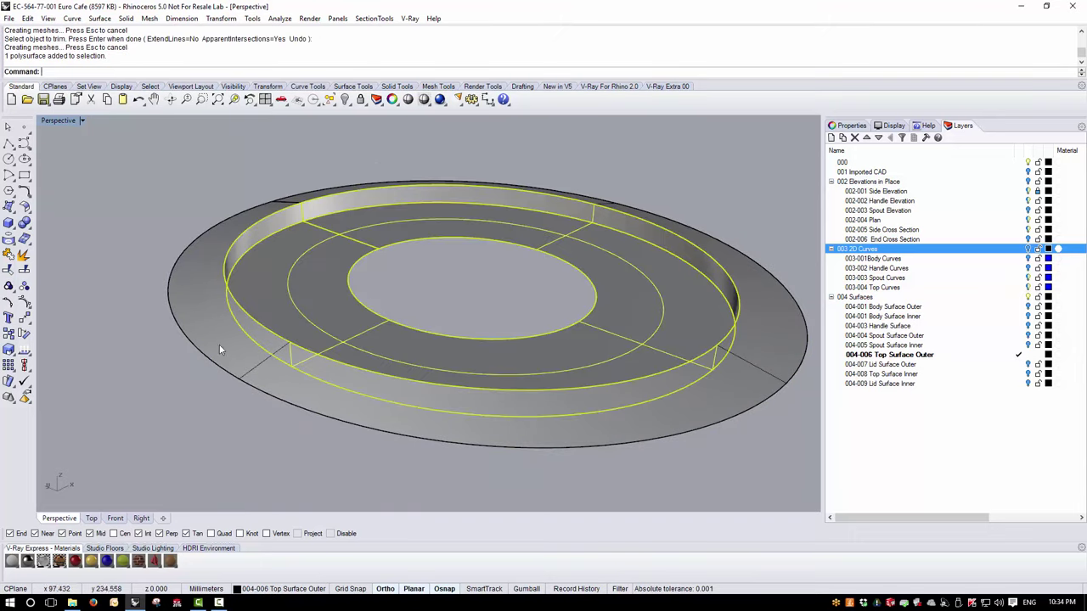
left_click(219, 321, "shift")
left_click(23, 255)
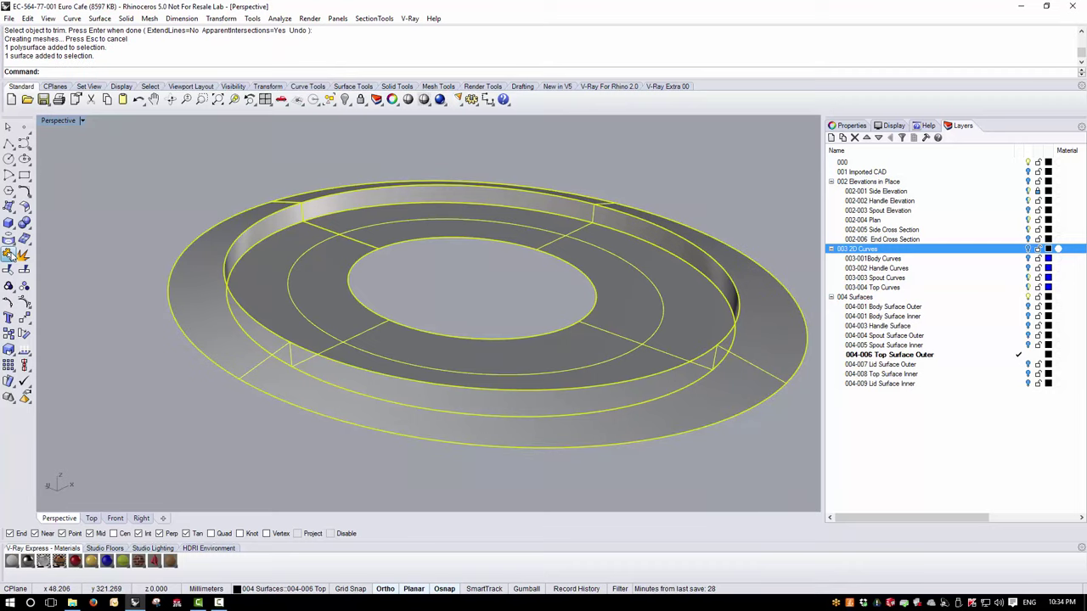
right_click_drag(162, 348, 348, 318)
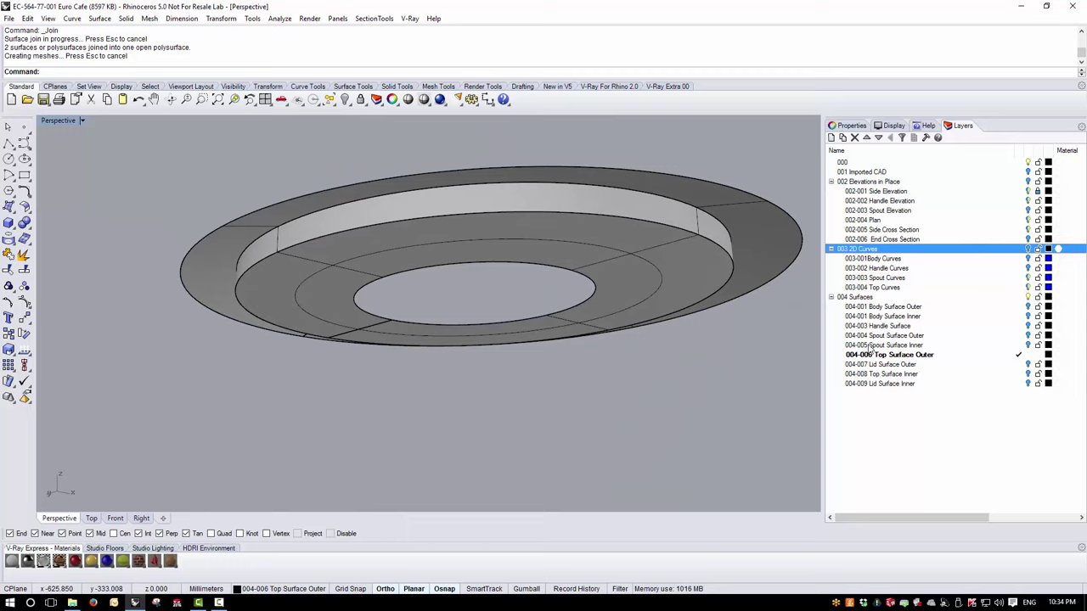
With 004-008 Top Surface Inner current and 004-006 hidden, create the intersection curve between the inner dome and its rim polysurface.
left_click(1018, 373)
right_click_drag(632, 294, 550, 343)
left_click(306, 366)
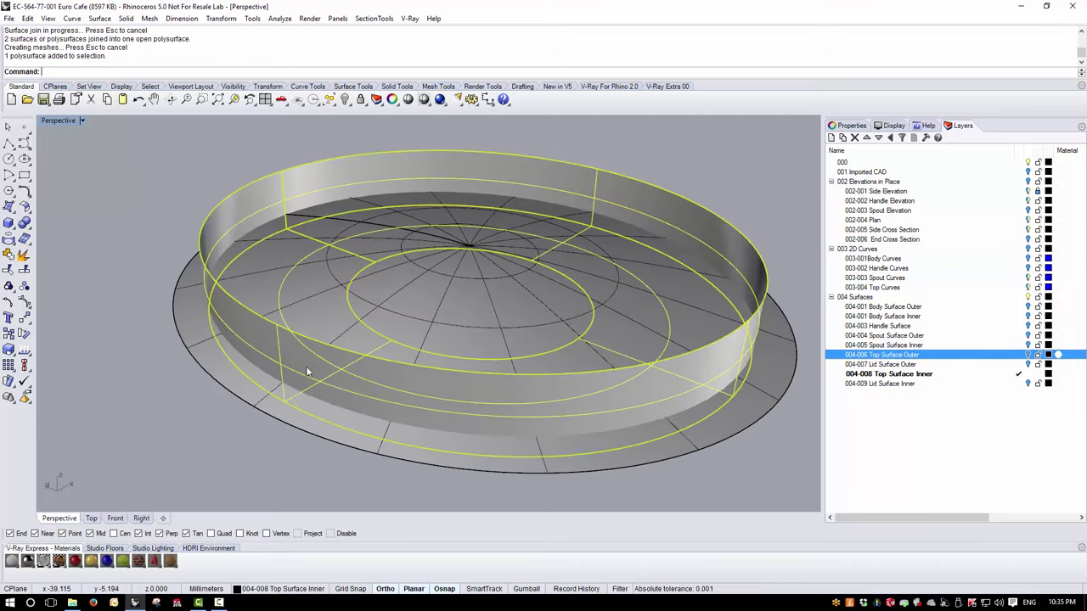
left_click(265, 404, "shift")
left_click(73, 19)
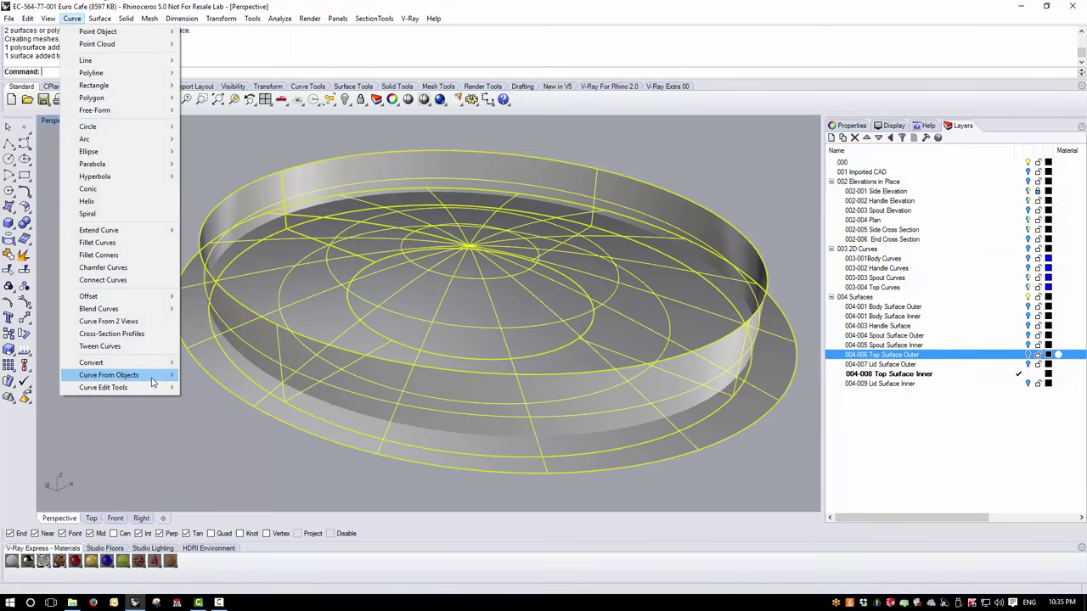
mouse_move(154, 375)
left_click(213, 217)
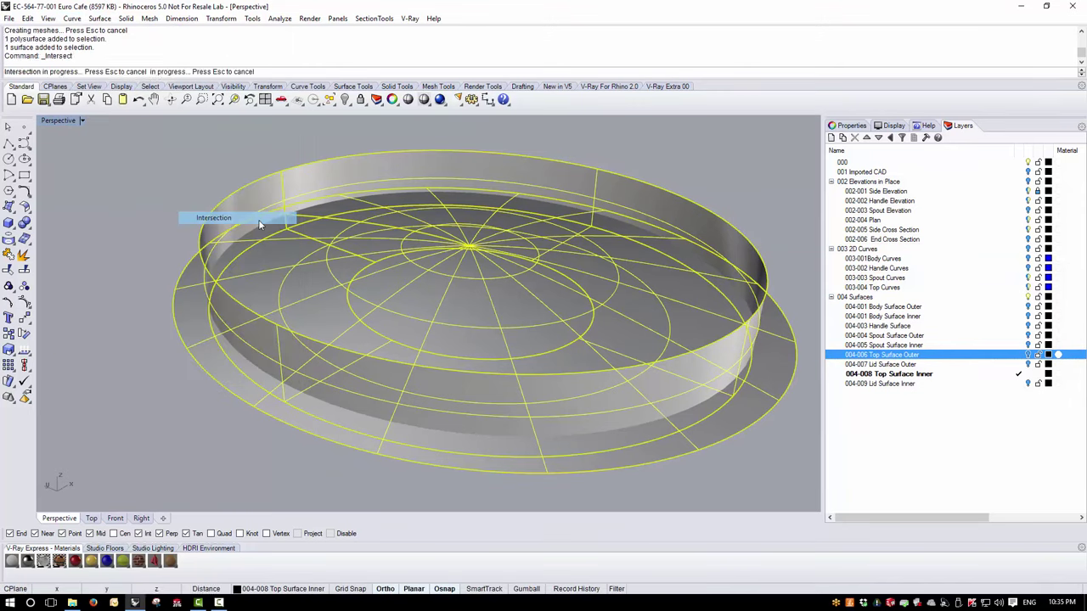
Trim the inner dome's centre and the inner rim wall above the dome with the new intersection curve.
left_click(8, 270)
left_click(311, 294)
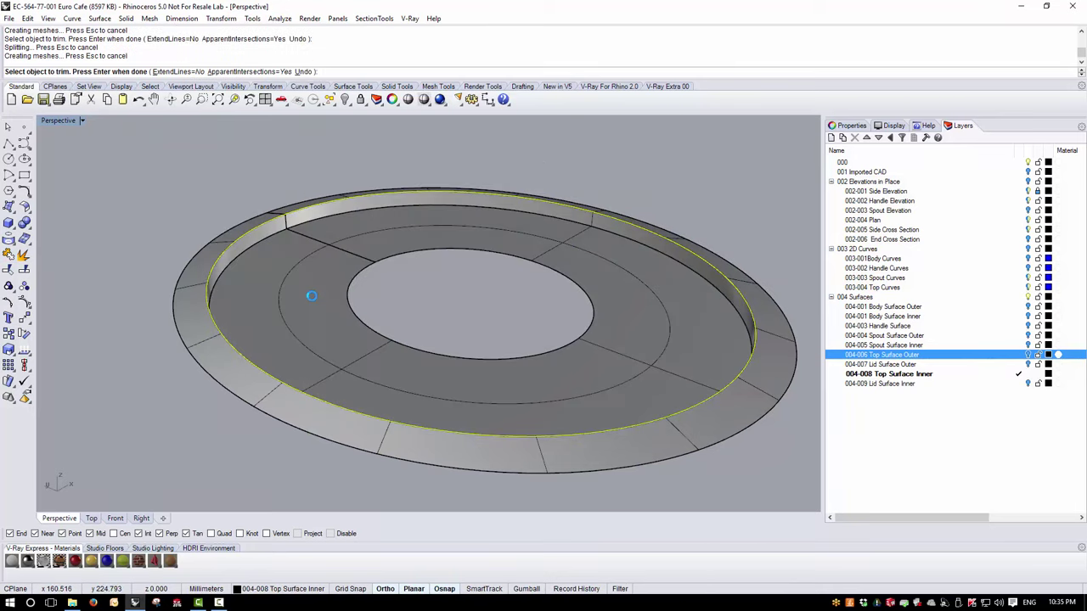
key("Return")
Join the trimmed inner rim polysurface and the remaining inner dome surface.
left_click(213, 330)
left_click(188, 329, "shift")
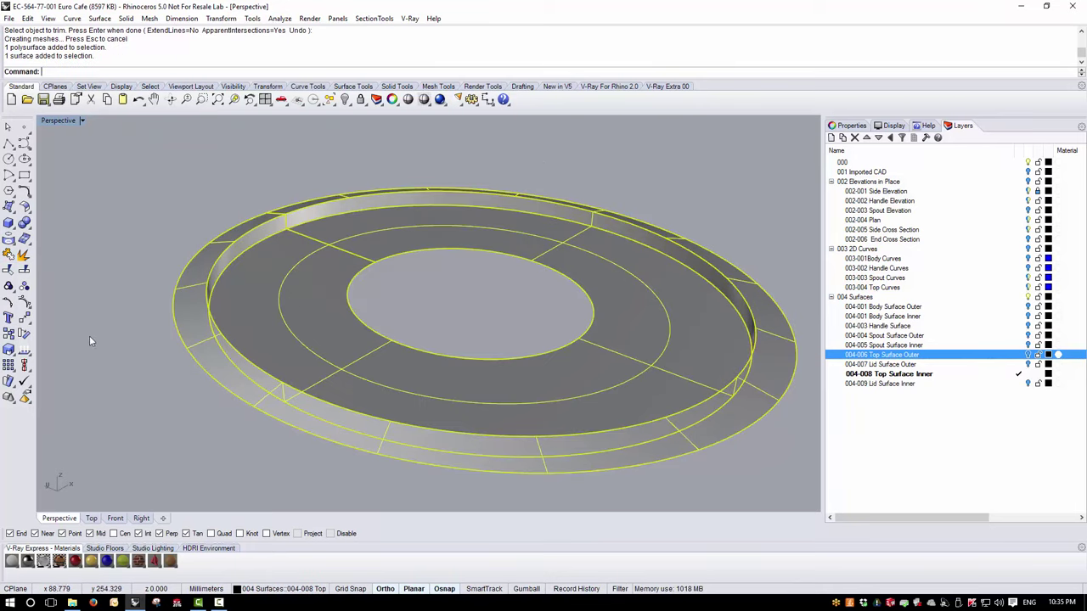
left_click(8, 255)
scroll(275, 311, "down", 4)
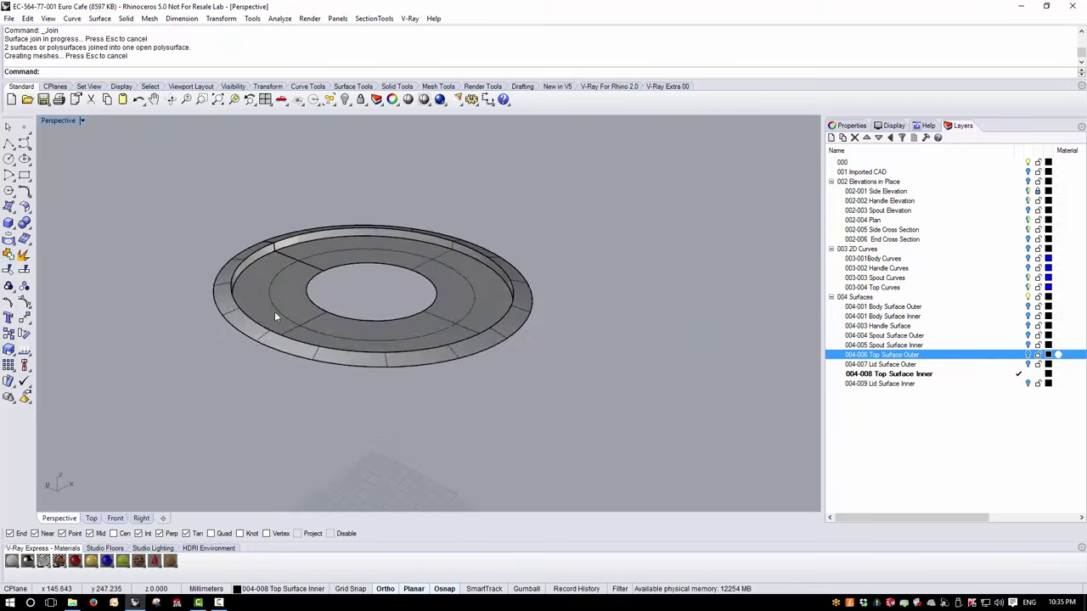
right_click_drag(274, 310, 734, 430)
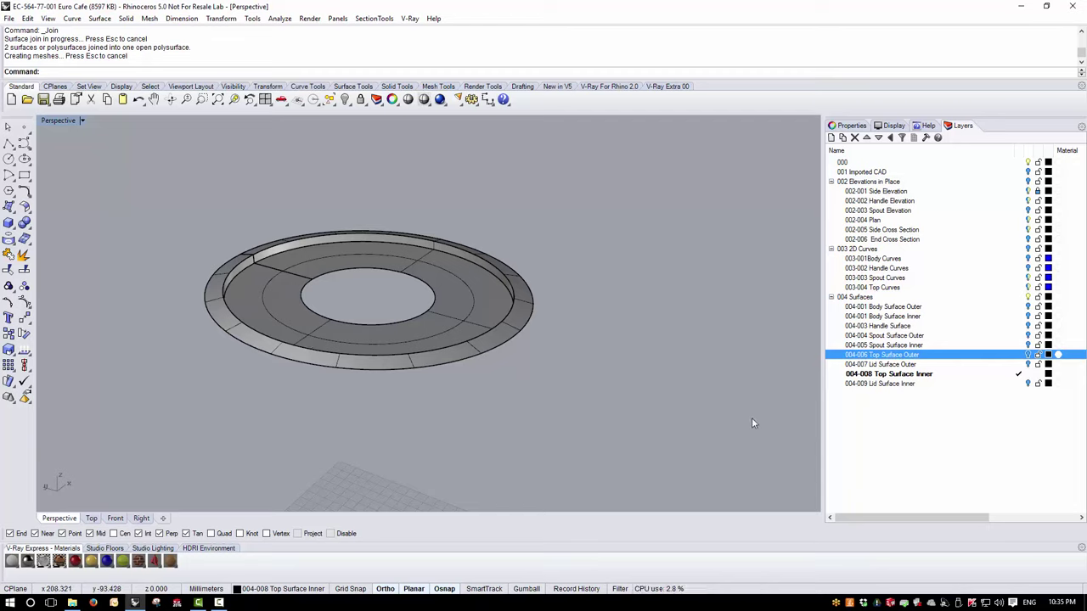
Show the 002 Elevations in Place layer and check the control points of the flat-sided opening curve in the Top view.
double_click(70, 122)
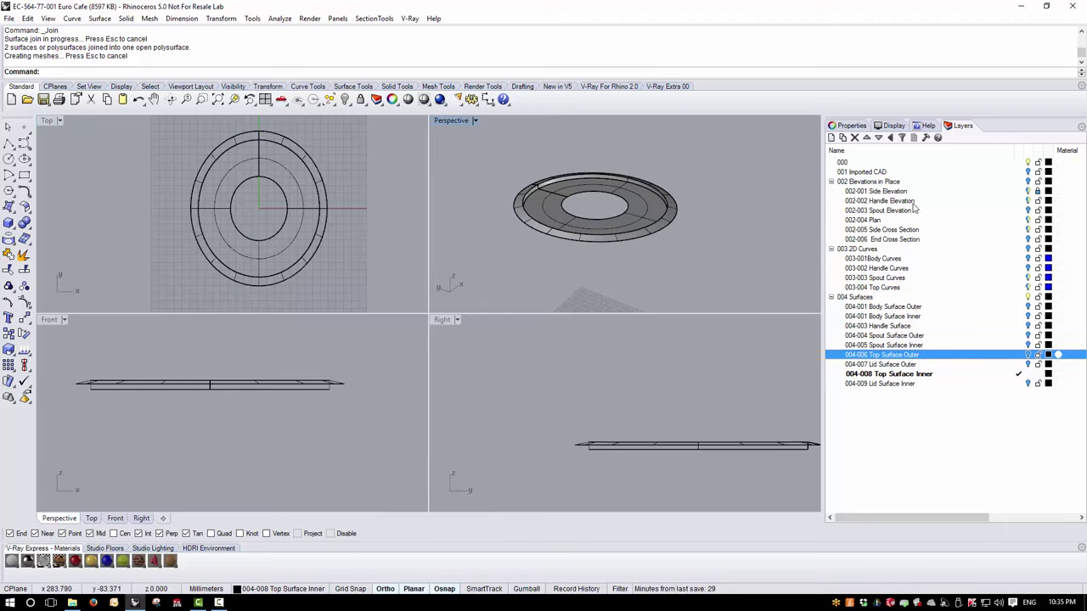
left_click(1028, 181)
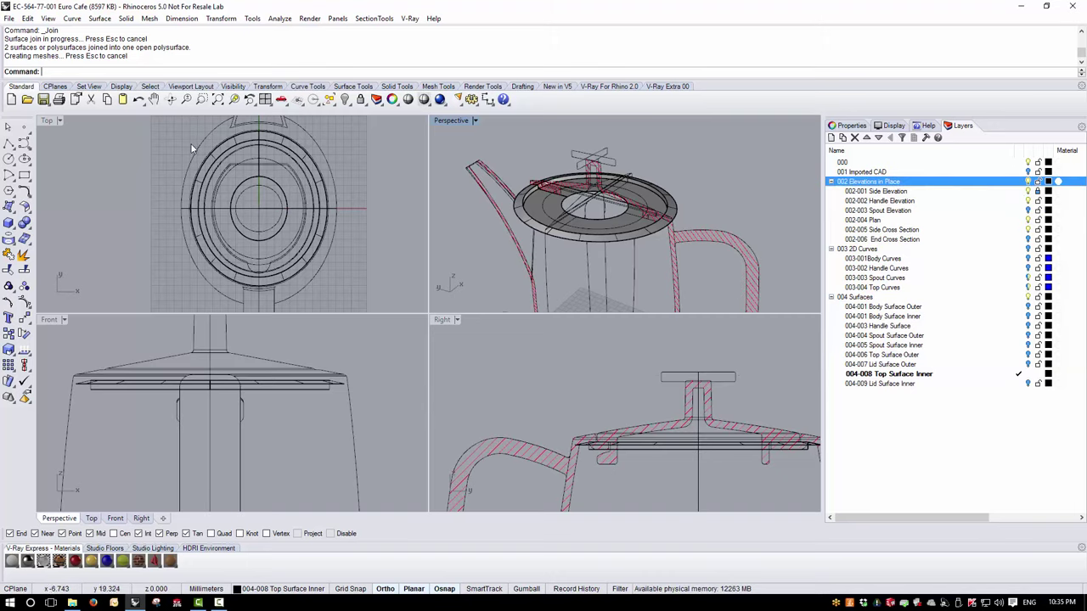
scroll(225, 168, "up", 5)
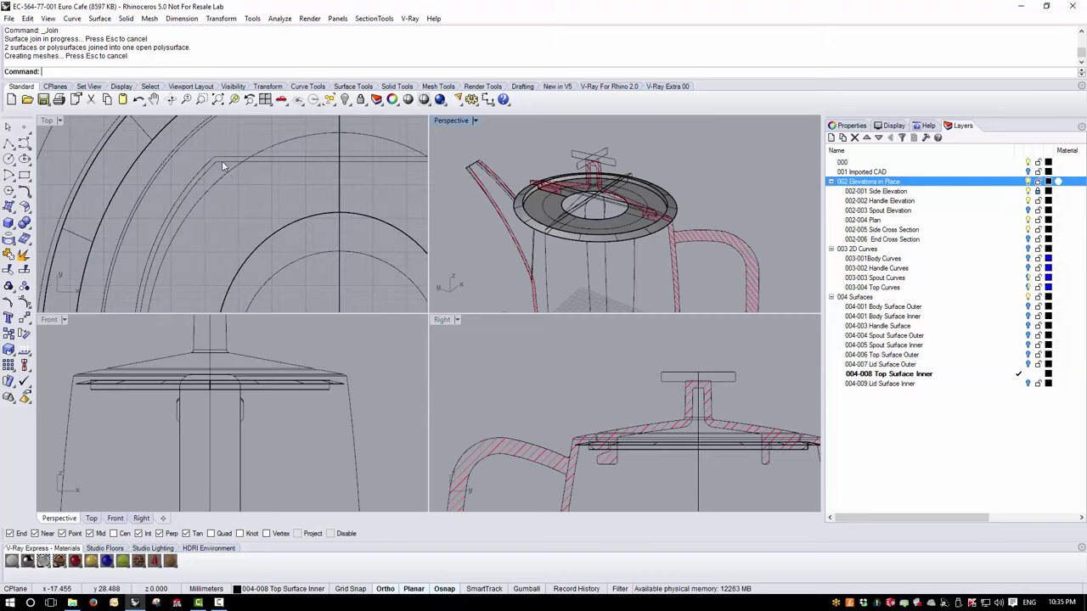
left_click(222, 156)
scroll(229, 159, "down", 5)
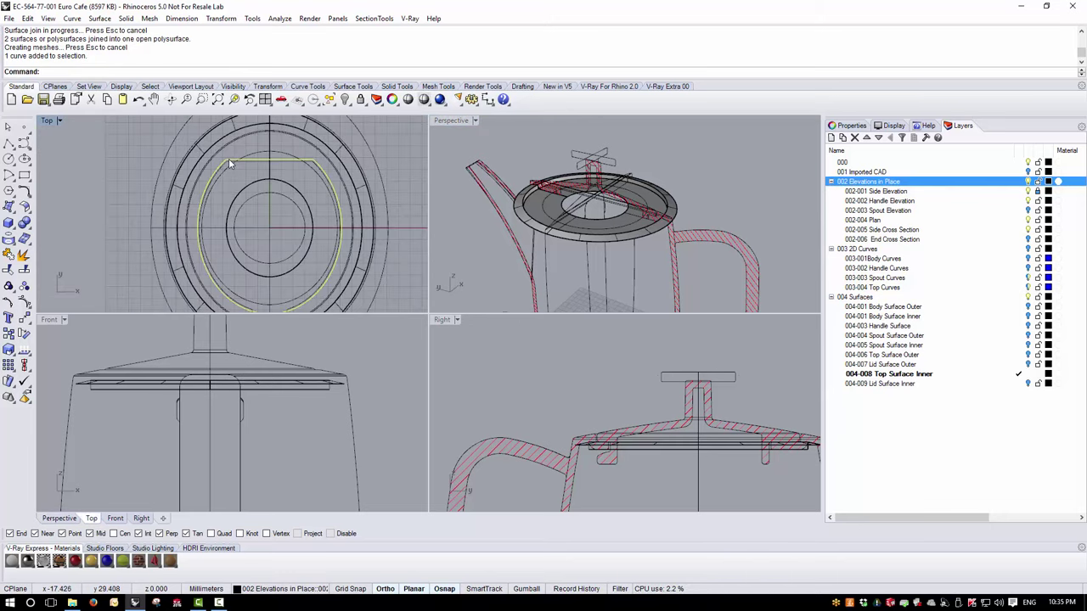
scroll(240, 161, "down", 2)
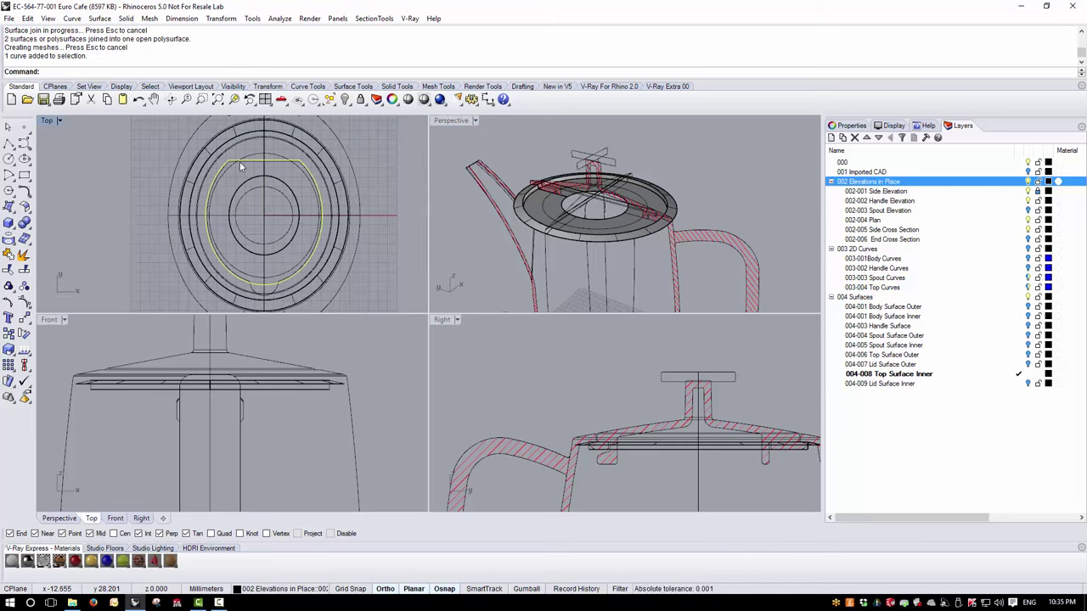
left_click(26, 303)
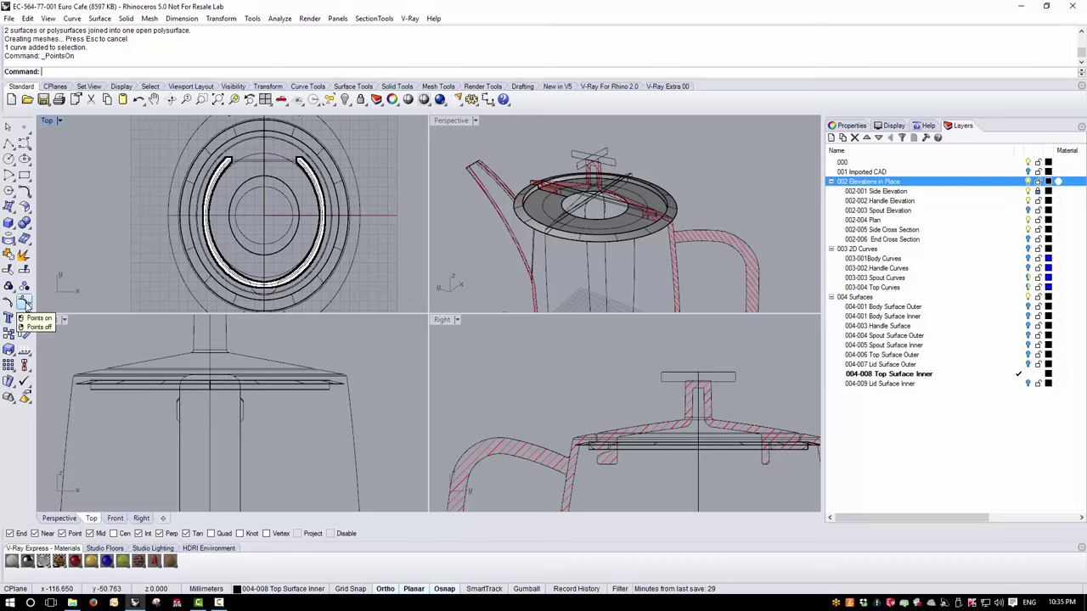
key("Escape")
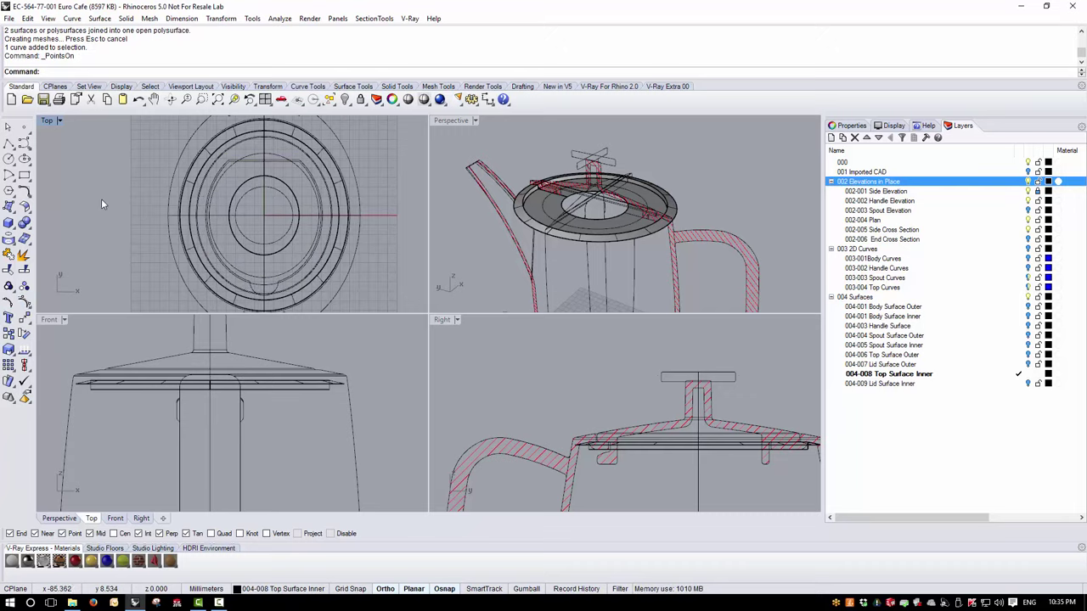
Copy the outer flat-sided opening curve from the plan to the 003-004 Top Curves layer.
double_click(48, 120)
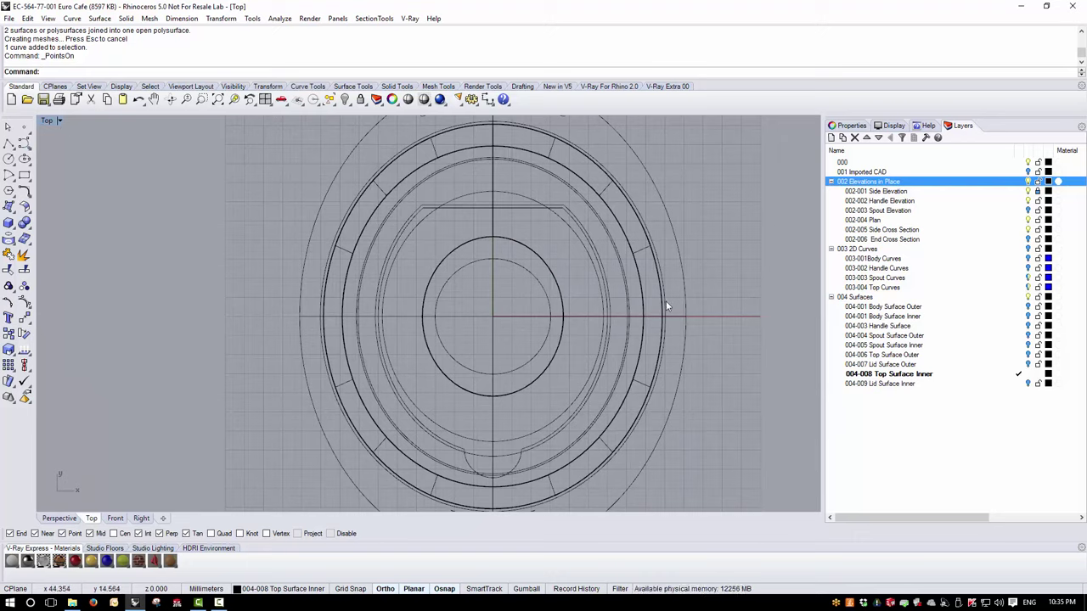
left_click(426, 208)
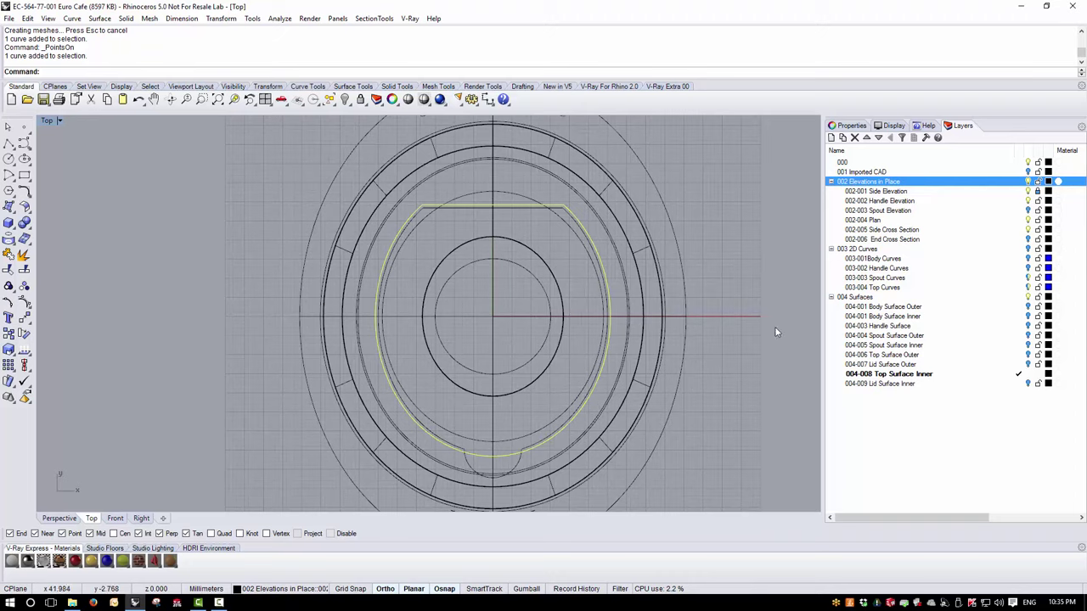
right_click(912, 289)
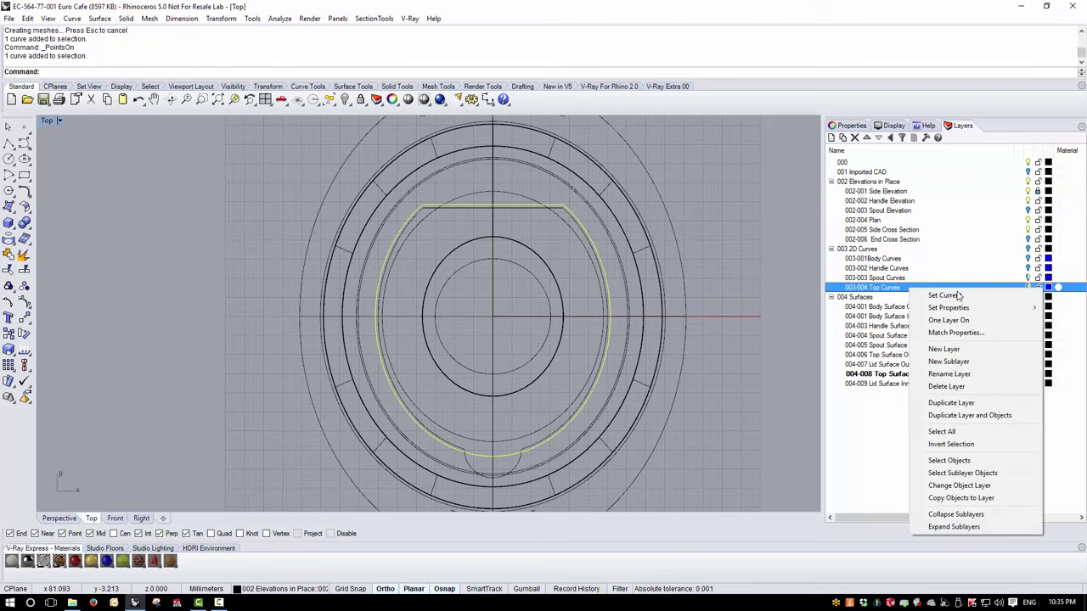
left_click(974, 498)
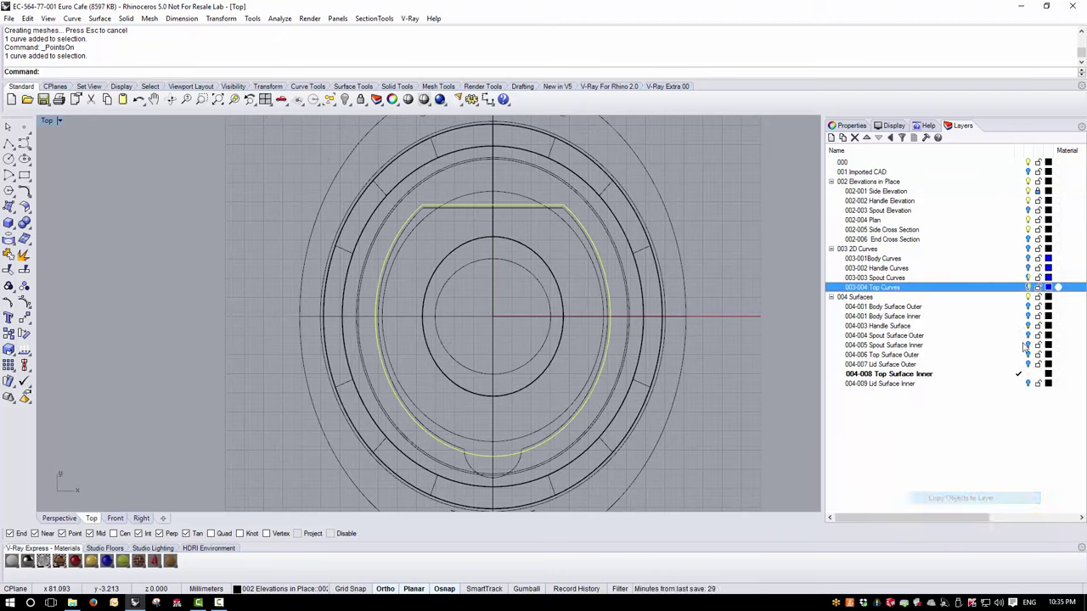
Hide 002 Elevations in Place, show 003 2D Curves, and check the copied flat-sided curve in the Top view.
left_click(1028, 181)
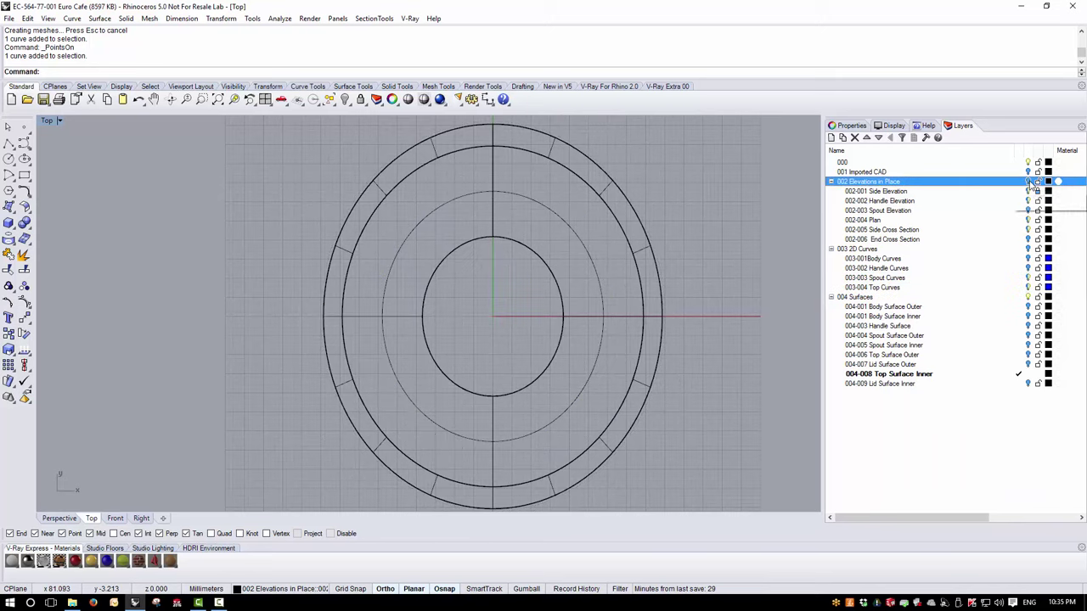
left_click(1027, 249)
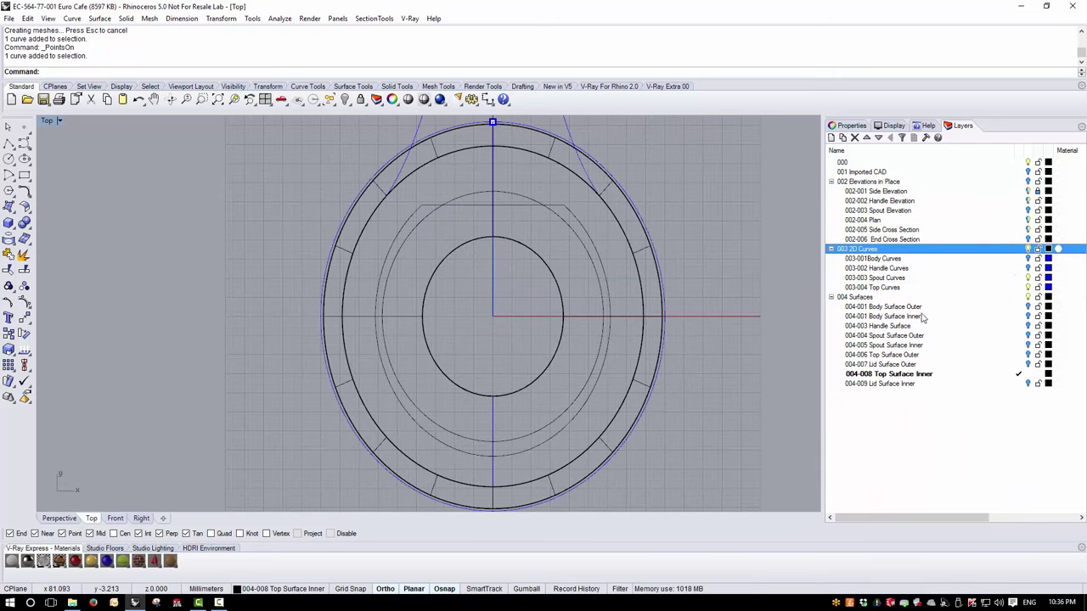
left_click(424, 206)
left_click(280, 237)
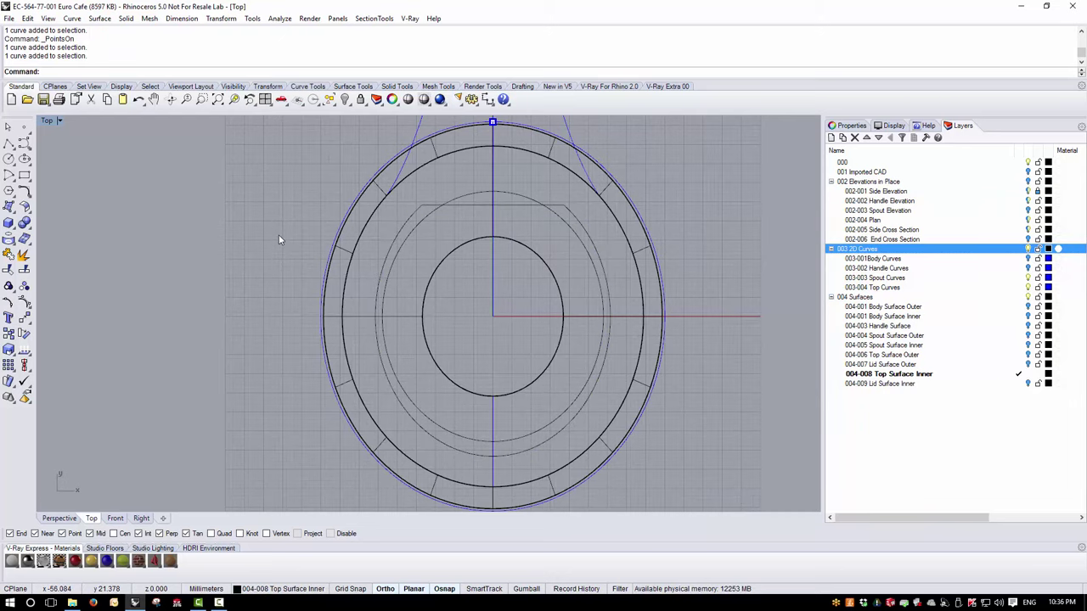
scroll(582, 424, "up", 1)
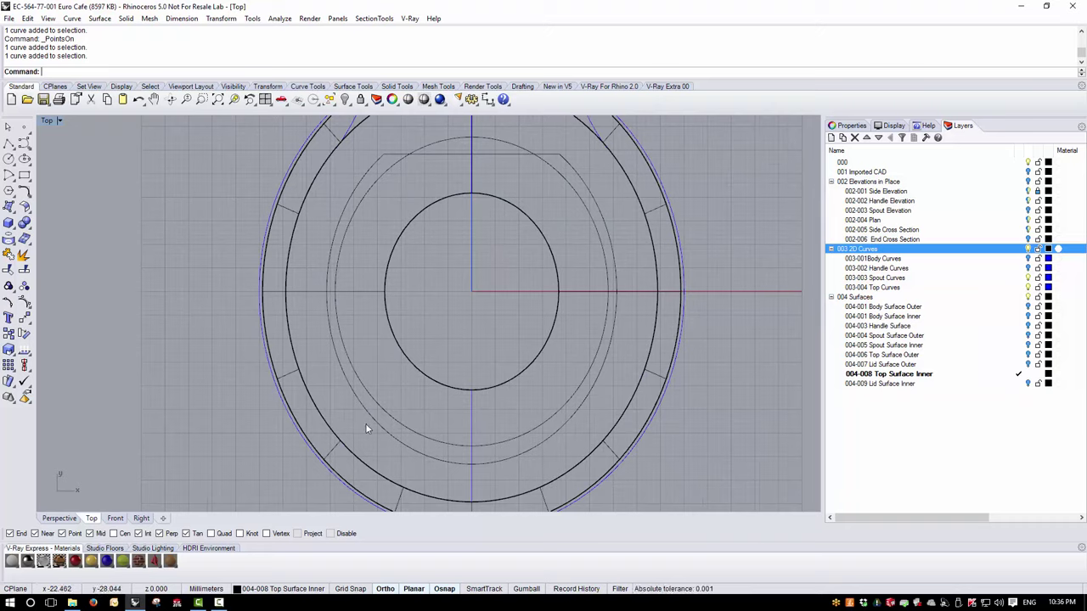
Place a point object at the lower end of the outer flat-sided curve, where it meets the vertical centreline in the Top view.
left_click(335, 349)
scroll(411, 351, "up", 5)
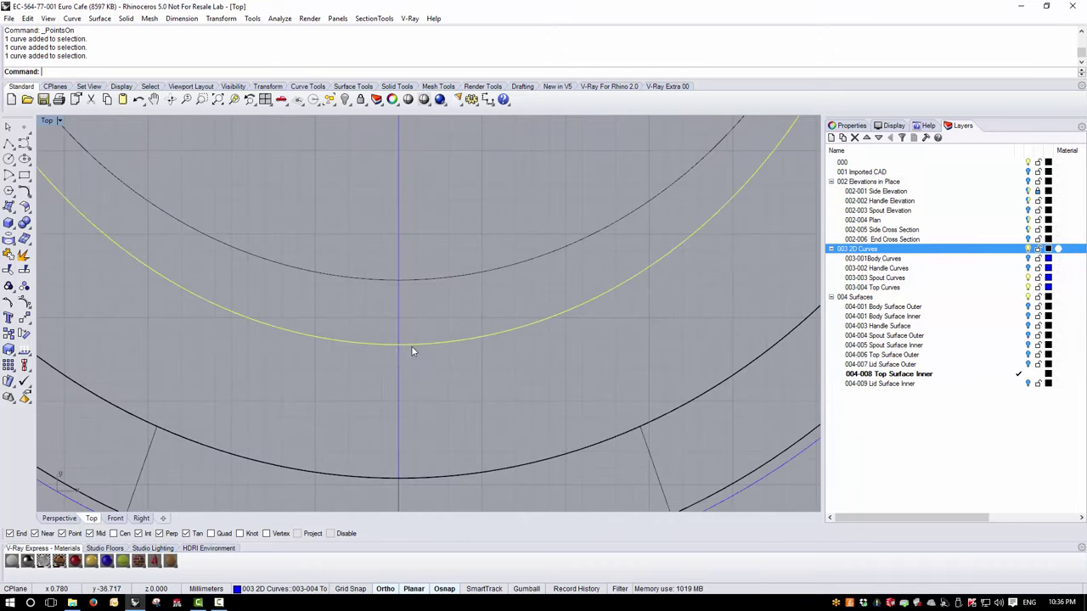
scroll(412, 350, "up", 4)
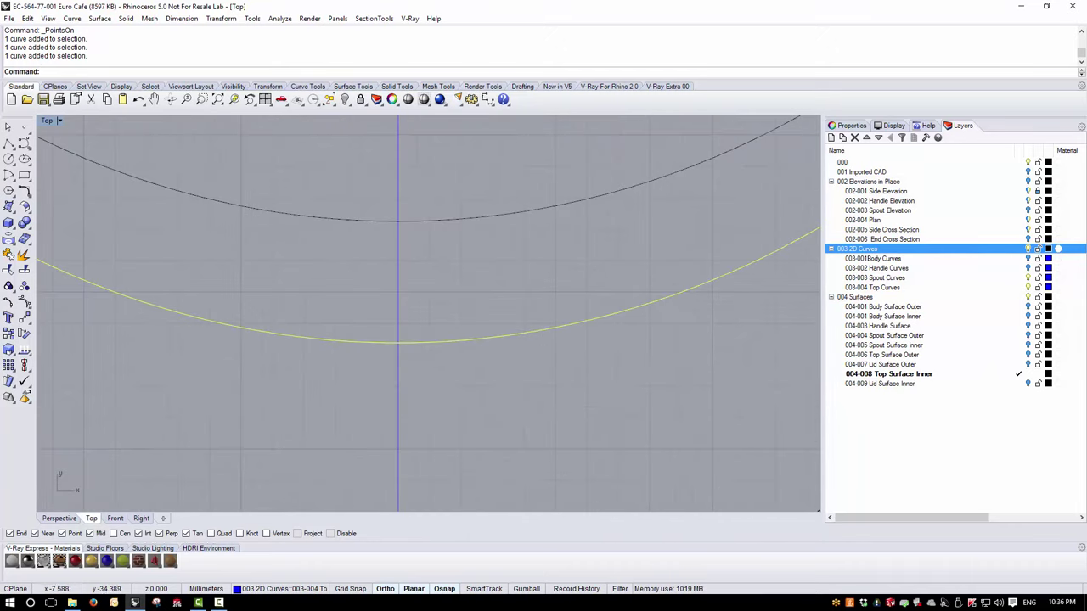
left_click(25, 127)
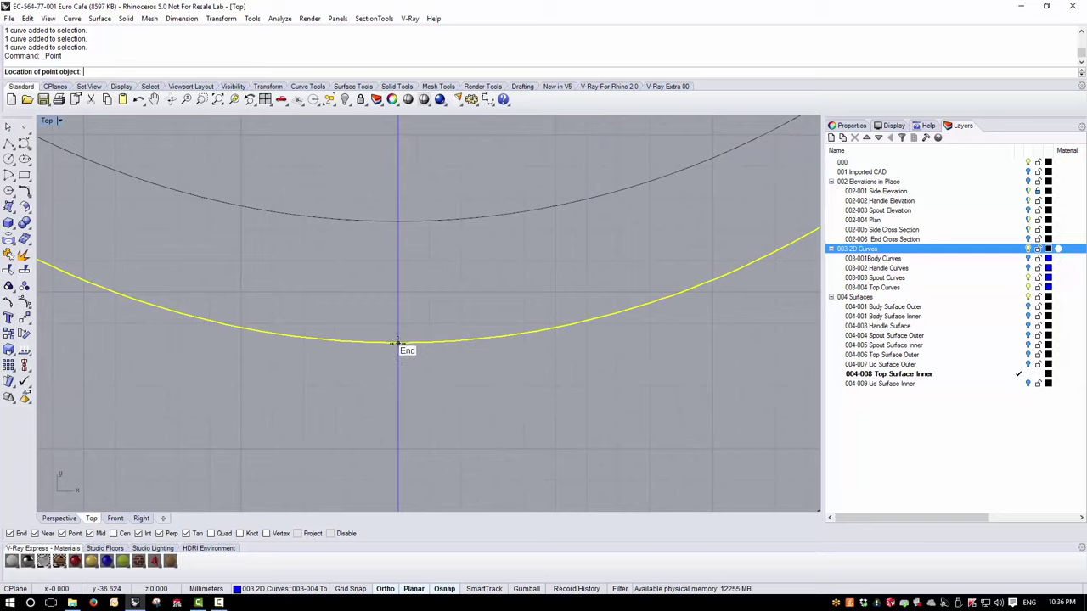
scroll(409, 348, "up", 4)
scroll(416, 291, "up", 2)
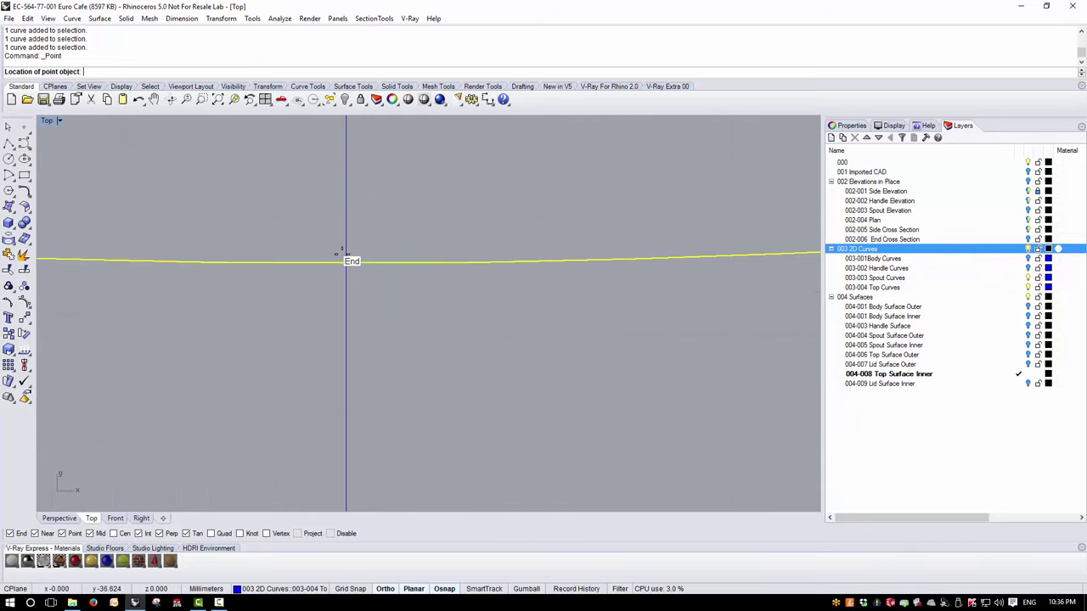
scroll(330, 246, "up", 2)
scroll(331, 246, "up", 2)
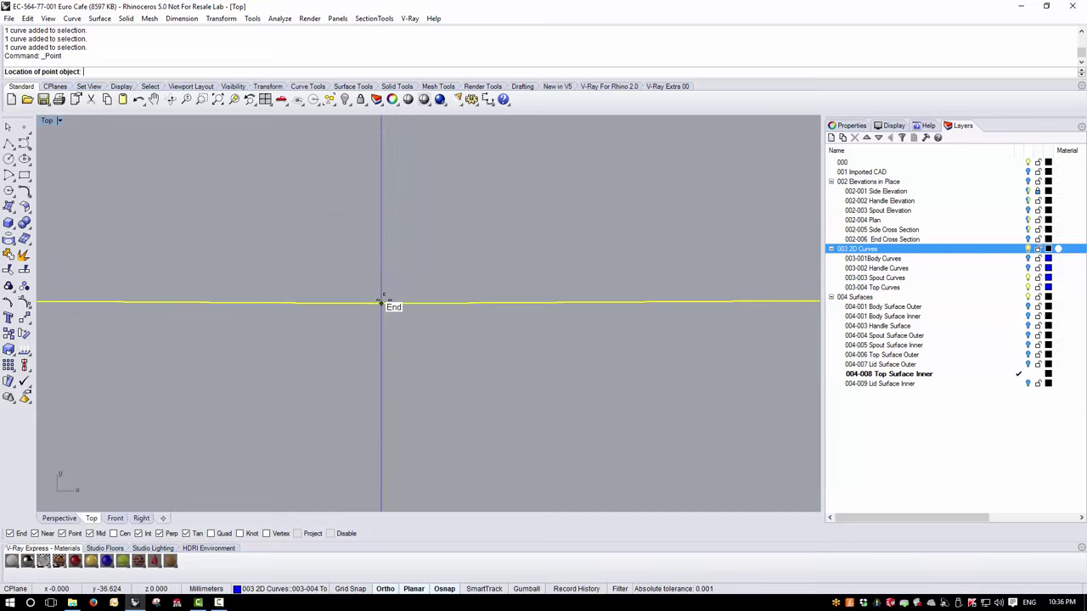
scroll(380, 301, "up", 1)
scroll(400, 311, "up", 2)
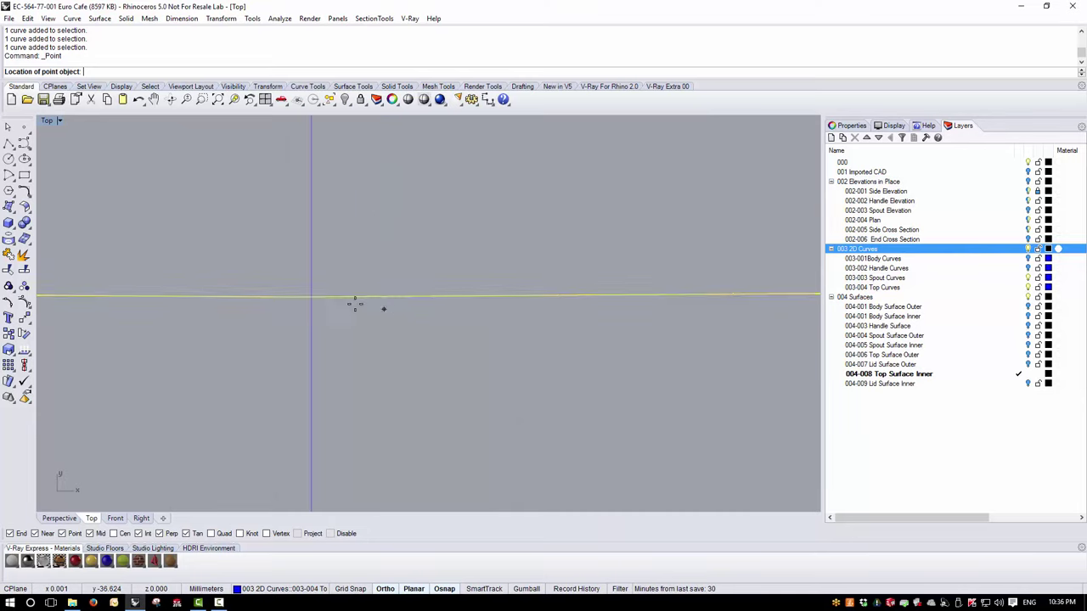
left_click(310, 297)
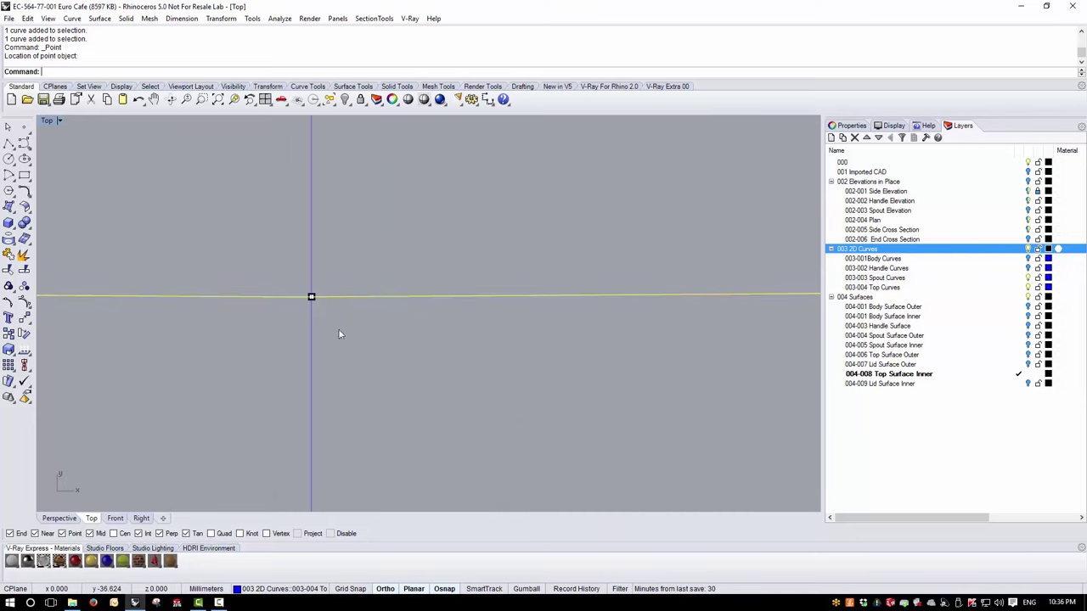
Mirror a copy of the new point across the horizontal axis, with the mirror plane starting at the origin (0).
scroll(434, 397, "down", 5)
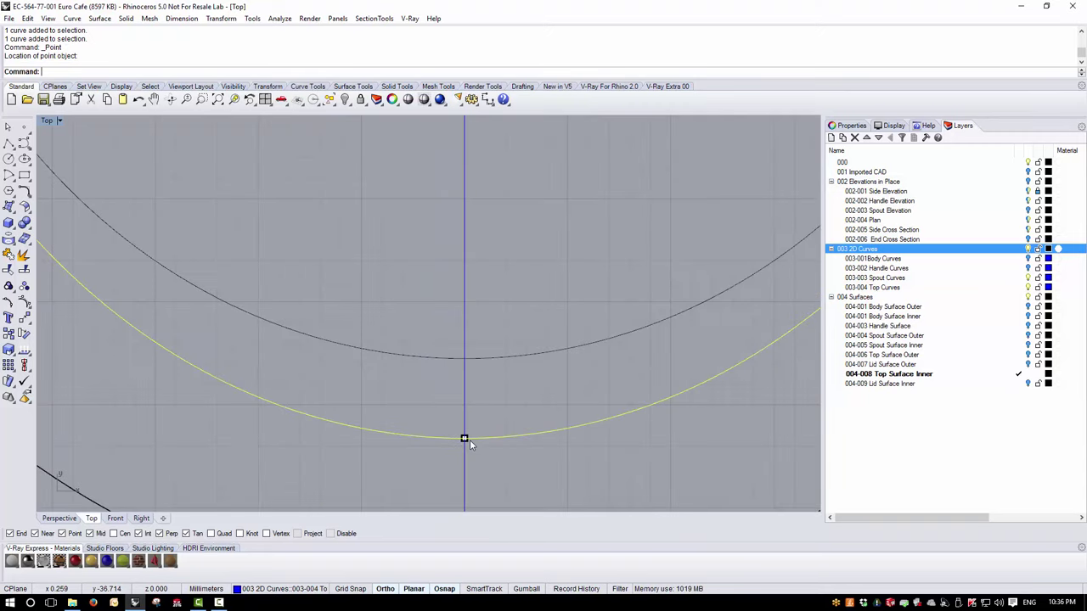
scroll(470, 439, "down", 4)
left_click(499, 461)
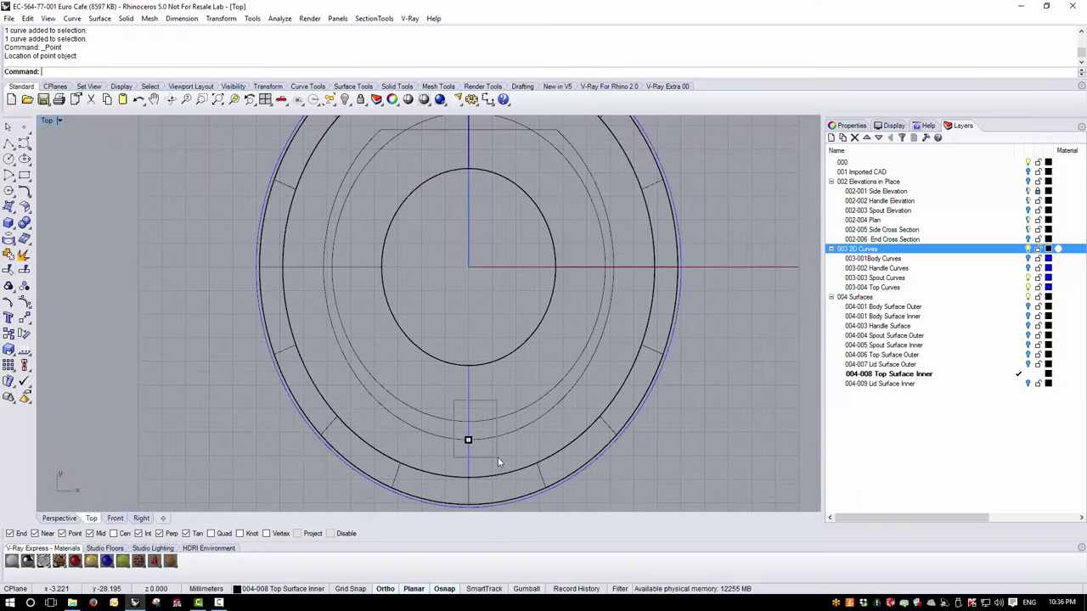
left_click(468, 439)
scroll(468, 437, "down", 5)
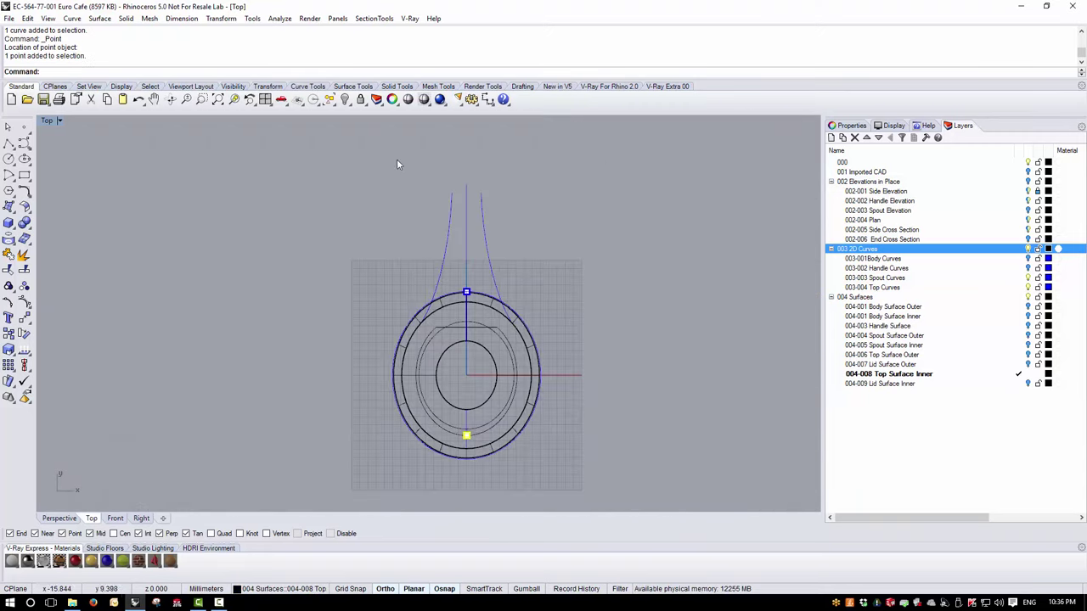
left_click(220, 19)
left_click(255, 110)
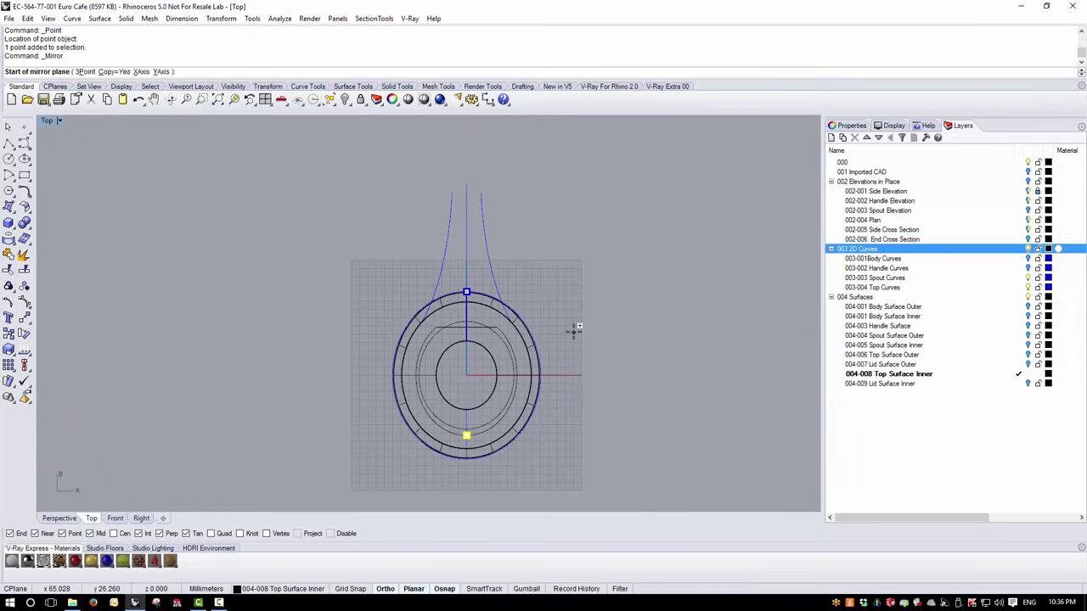
type("0")
key("Return")
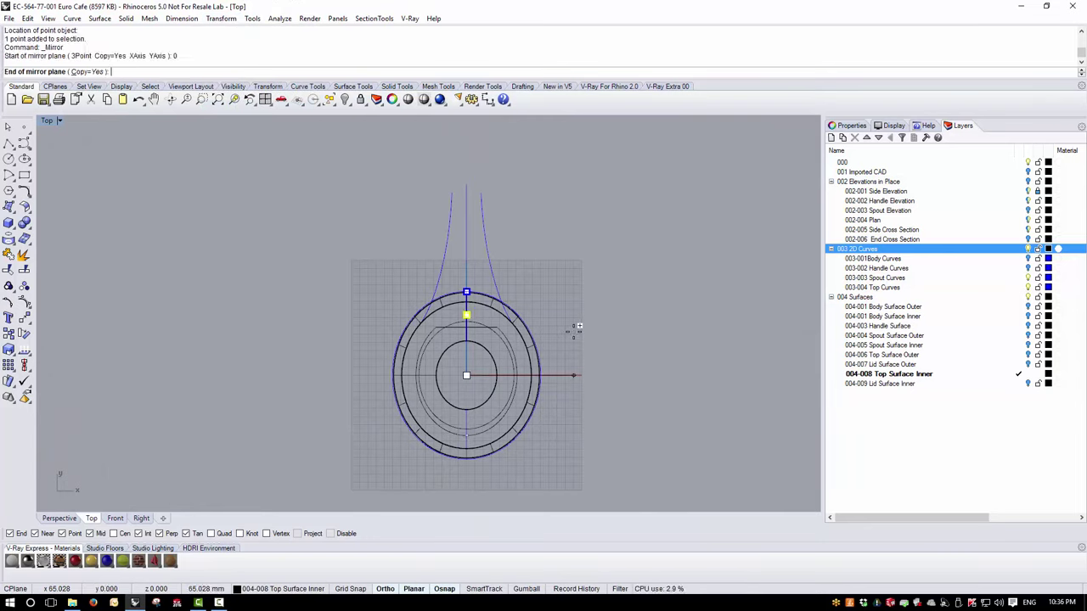
left_click(576, 327)
Draw a horizontal guide polyline from the origin (0) along negative X, extending beyond the outer body curve.
scroll(447, 368, "up", 3)
scroll(395, 392, "up", 3)
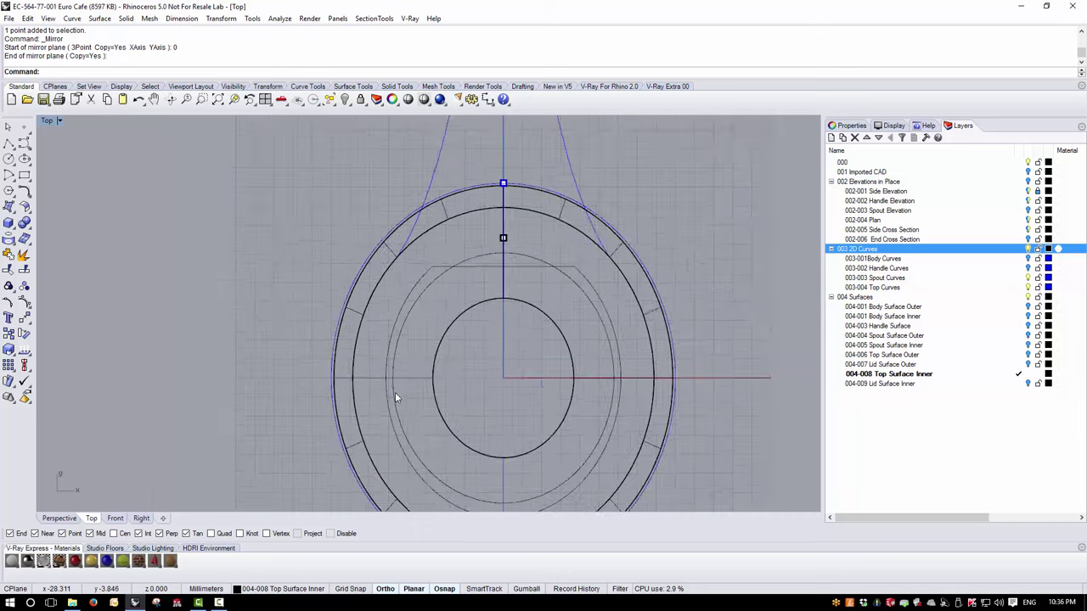
left_click(9, 142)
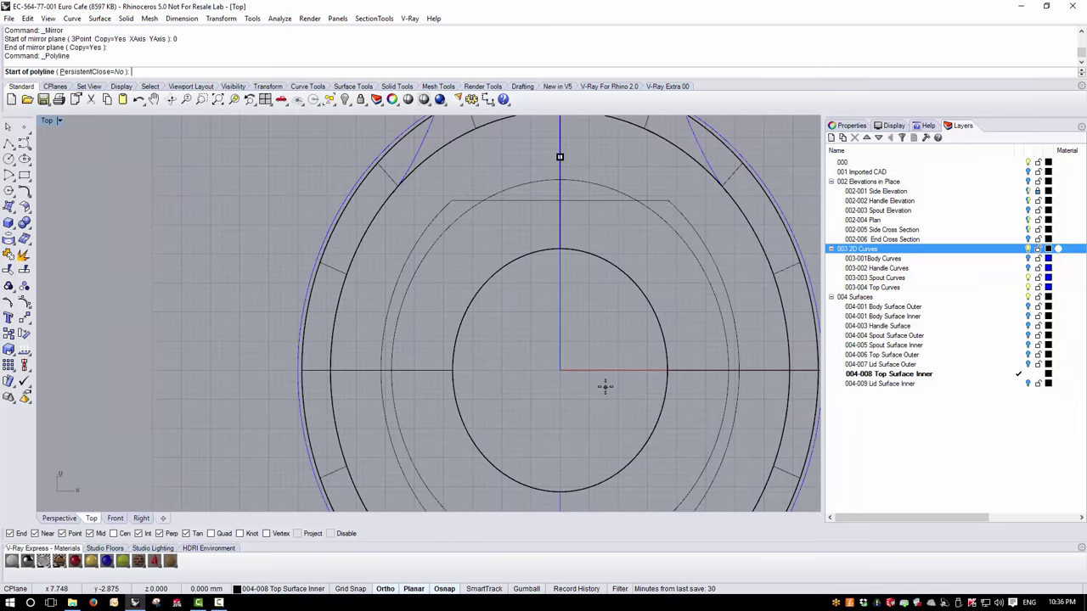
type("0")
key("Return")
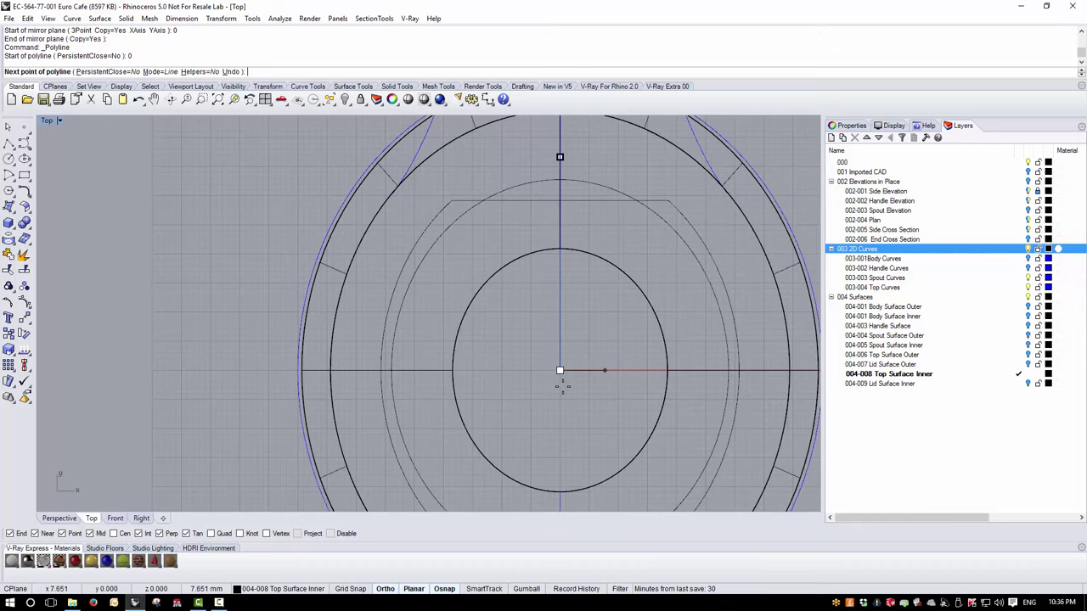
left_click(225, 377)
key("Return")
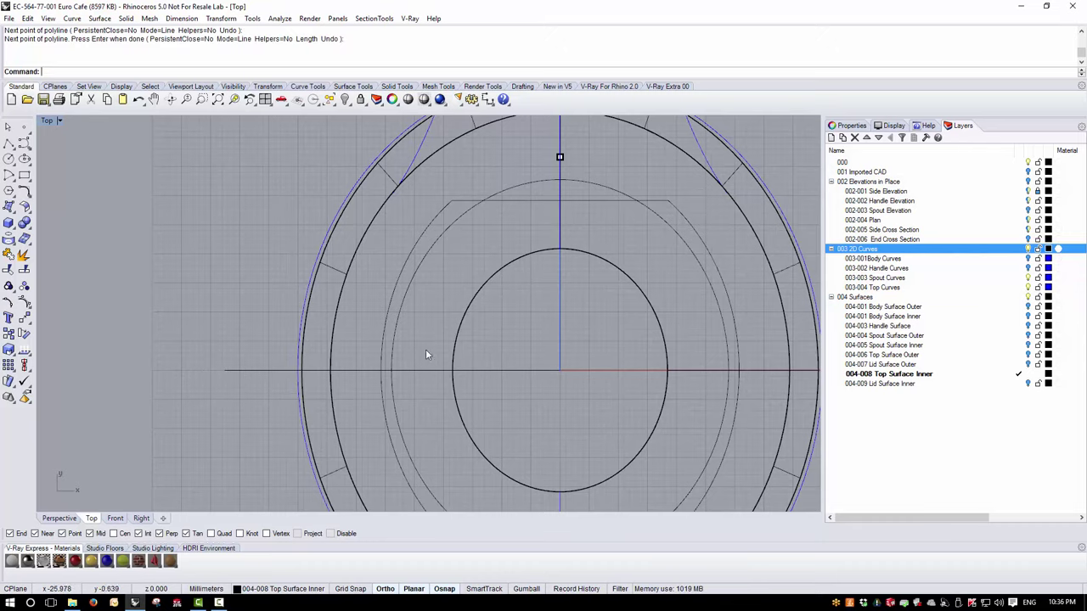
Place a point object where the guide line meets the outer flat-sided curve on its negative-X side.
scroll(383, 378, "up", 4)
left_click(352, 363)
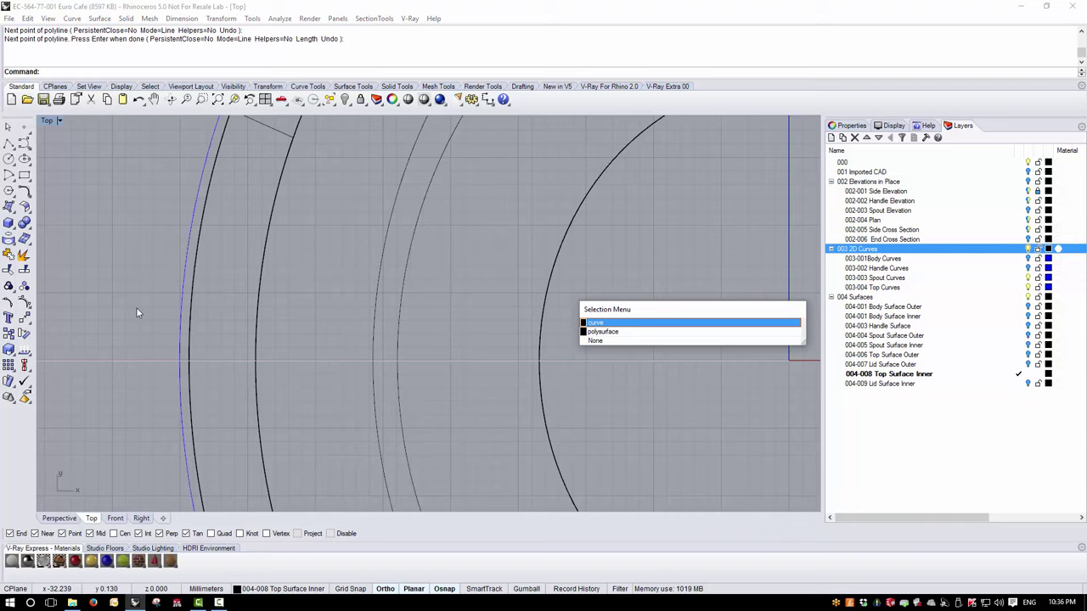
left_click(599, 324)
scroll(387, 323, "down", 5)
scroll(343, 340, "up", 5)
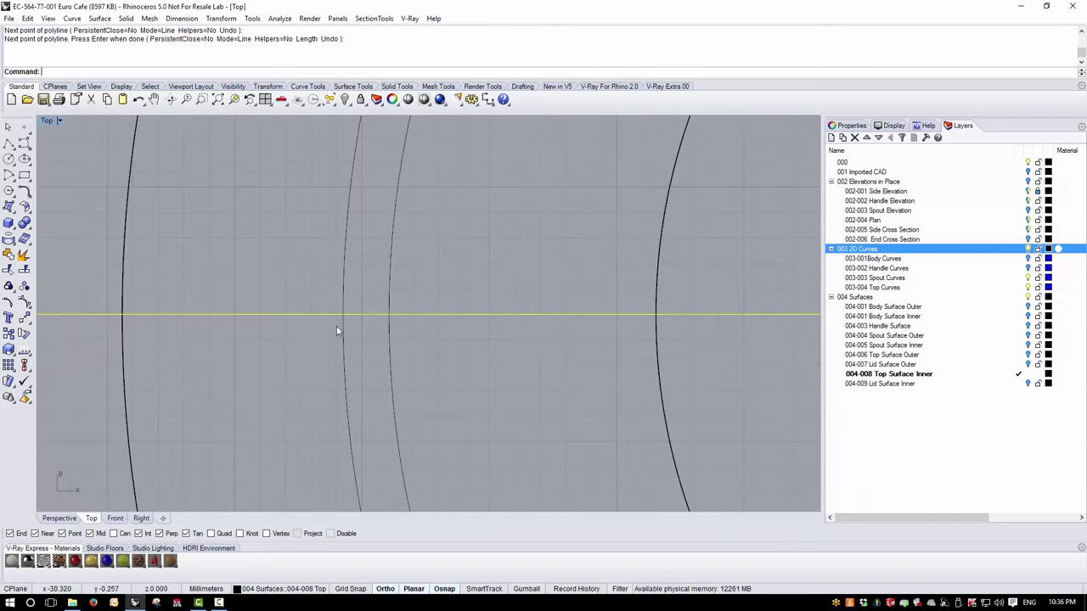
left_click(24, 126)
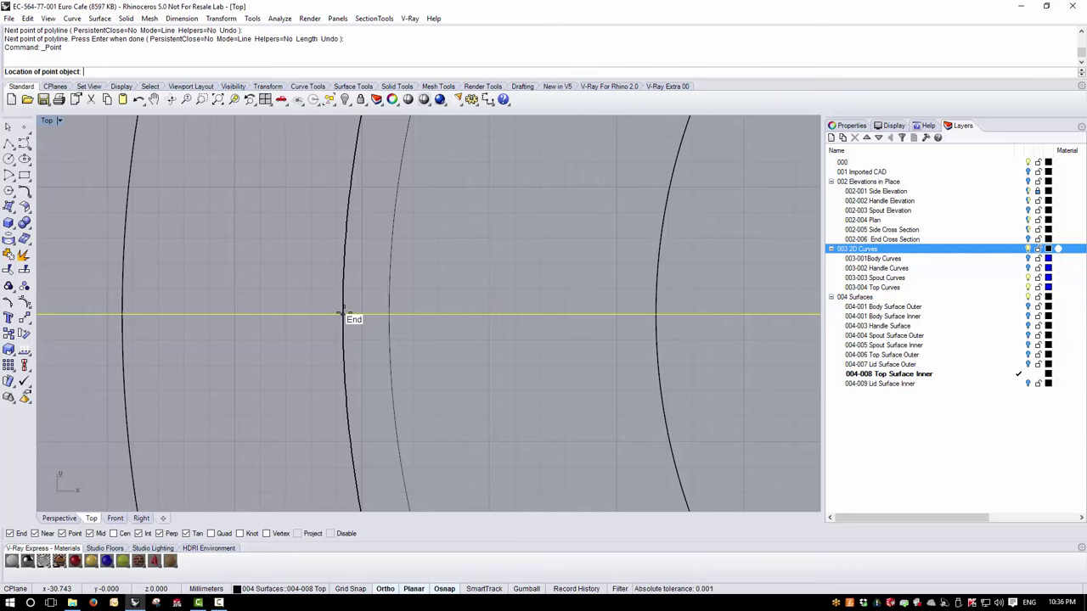
left_click(343, 314)
Mirror a copy of the side point across the vertical axis, with the mirror plane starting at the origin (0).
scroll(292, 282, "down", 5)
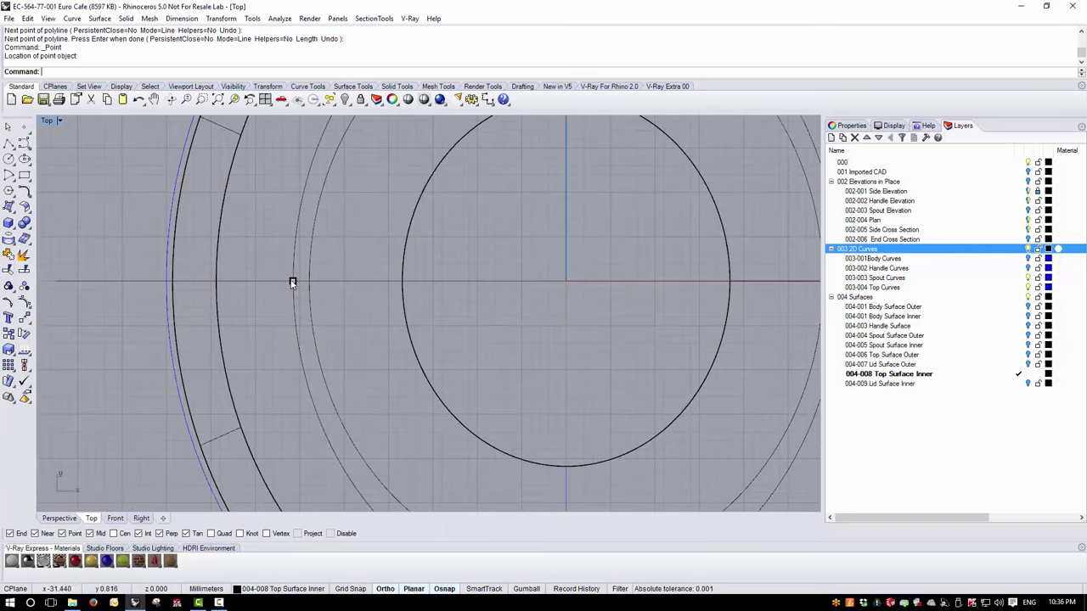
left_click(292, 281)
scroll(297, 299, "down", 5)
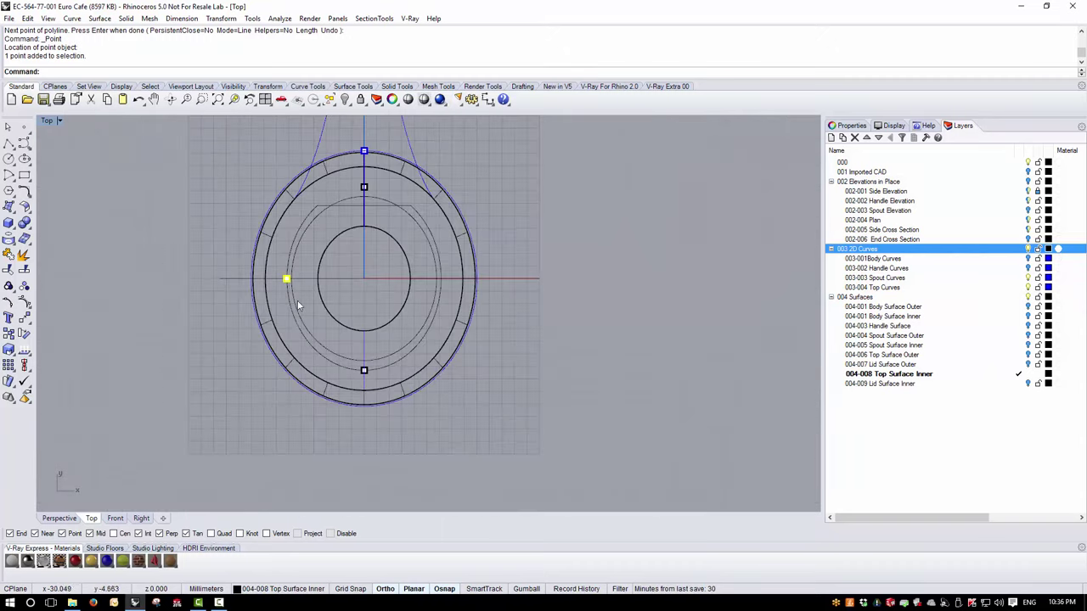
left_click(221, 18)
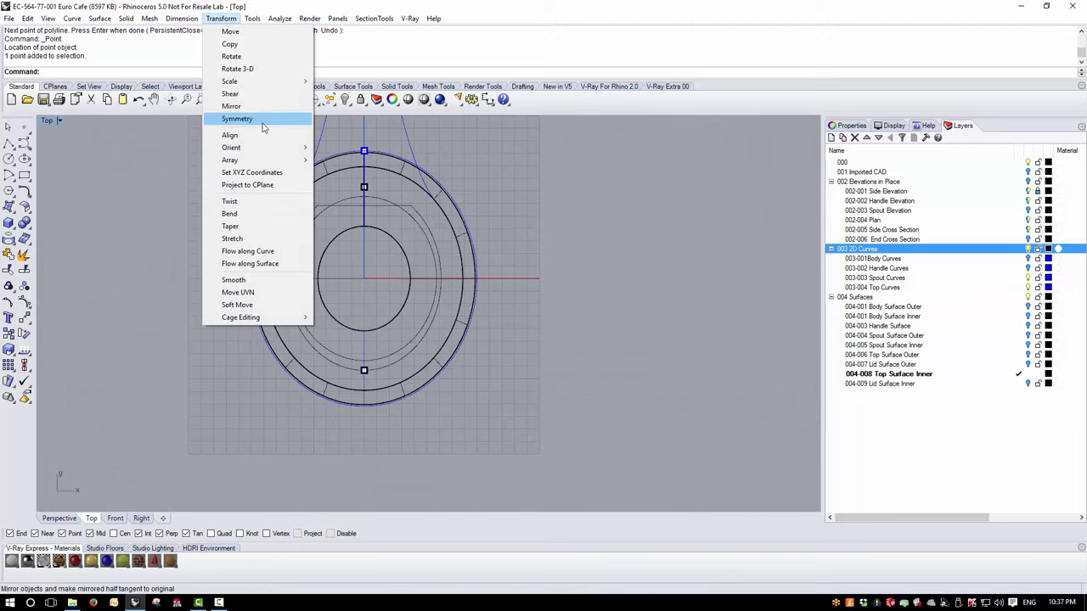
left_click(231, 106)
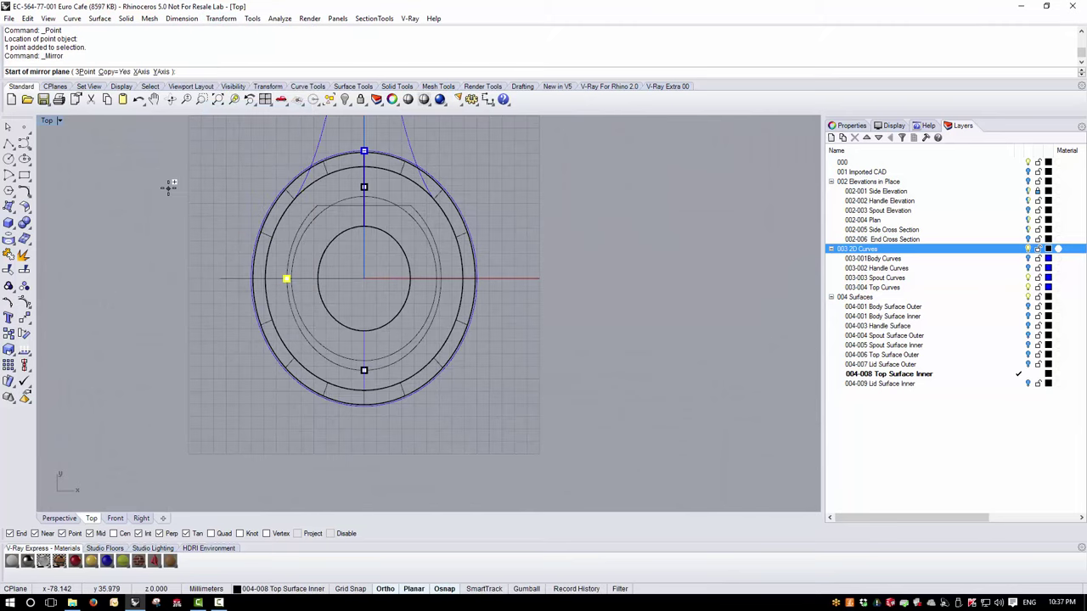
type("0")
key("Return")
left_click(386, 458)
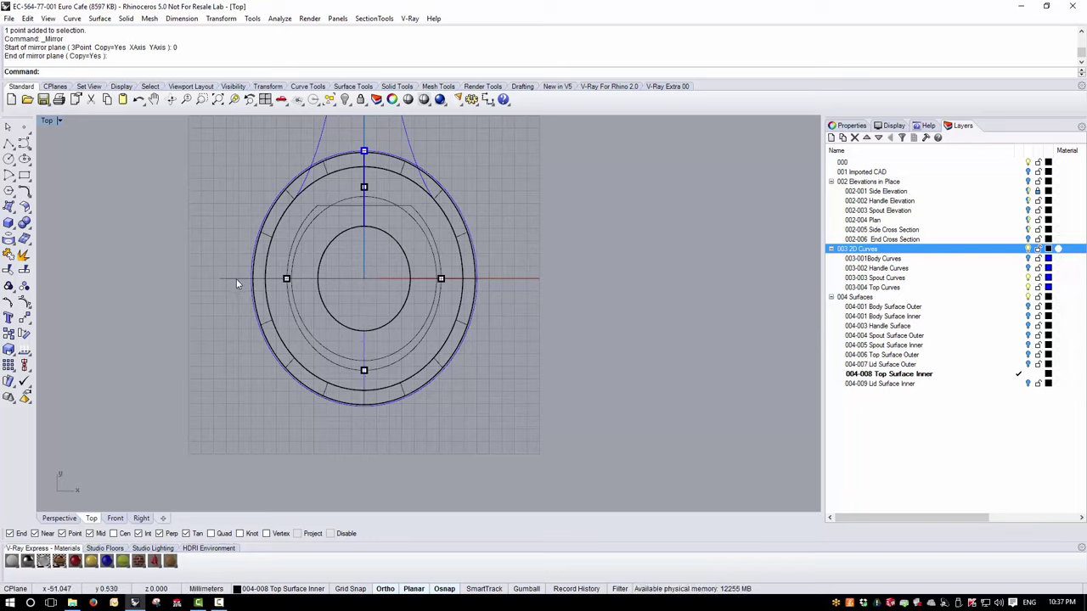
Enable the Project object snap and delete the horizontal guide line.
left_click(297, 533)
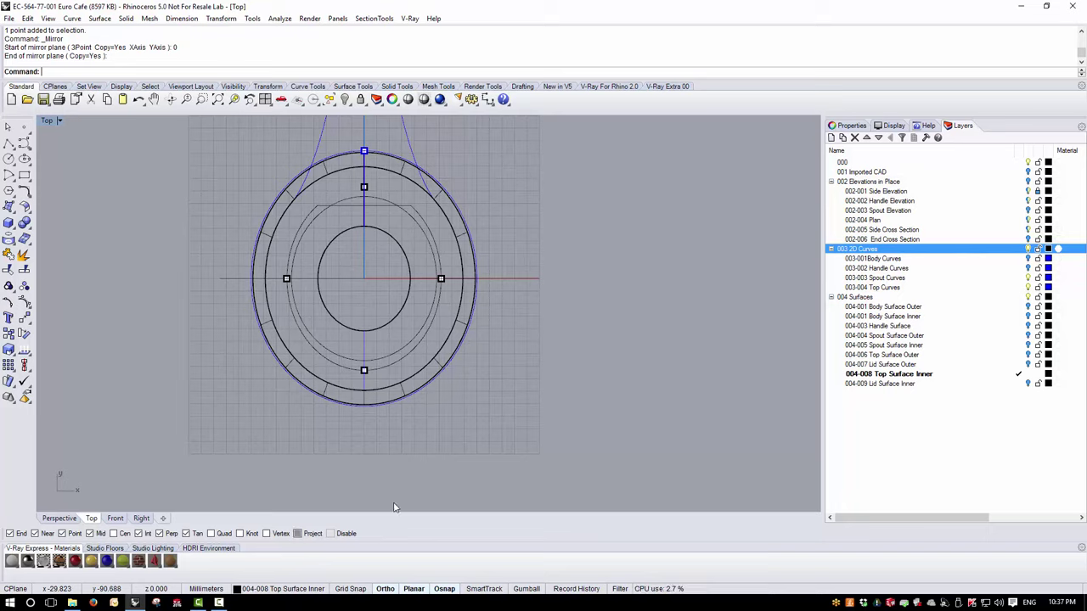
left_click(231, 279)
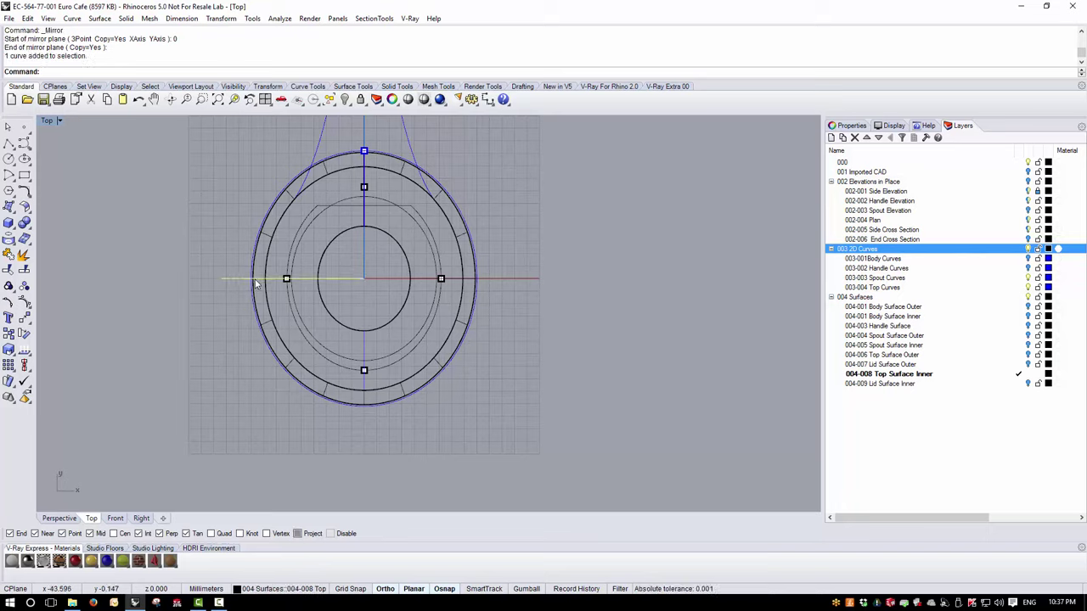
key("Delete")
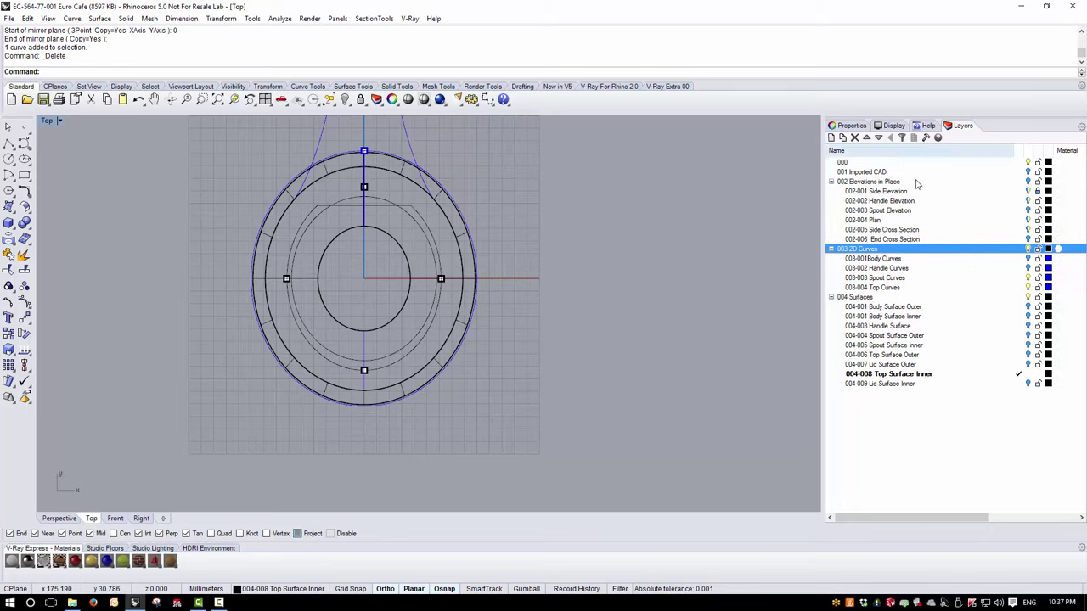
Make 003-004 Top Curves the current layer and draw an ellipse centred on the origin (0) through the lower and negative-X reference points.
left_click(1020, 287)
scroll(329, 250, "up", 2)
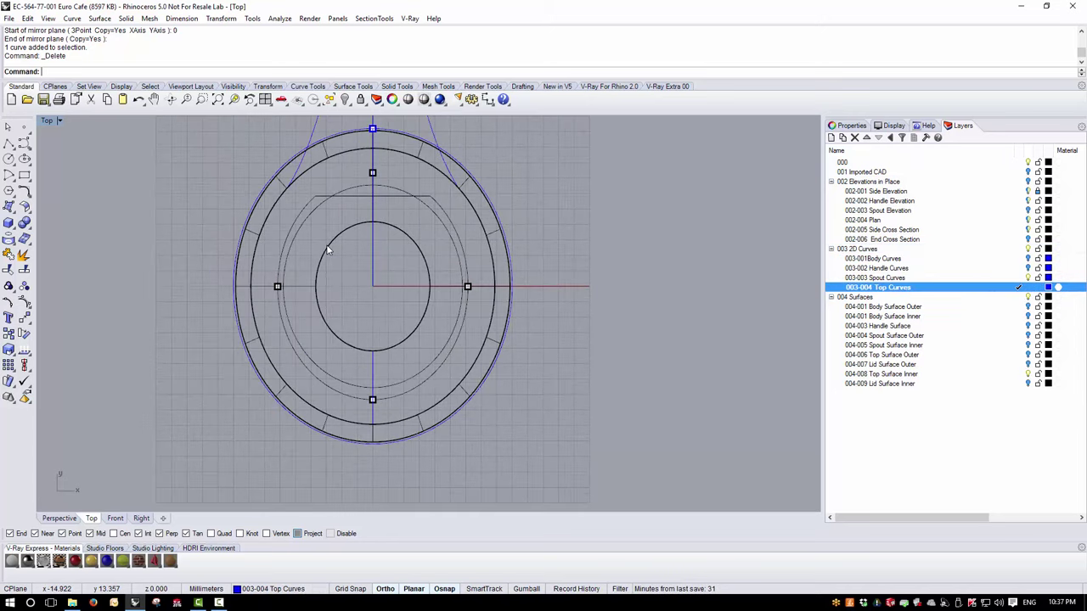
left_click(26, 161)
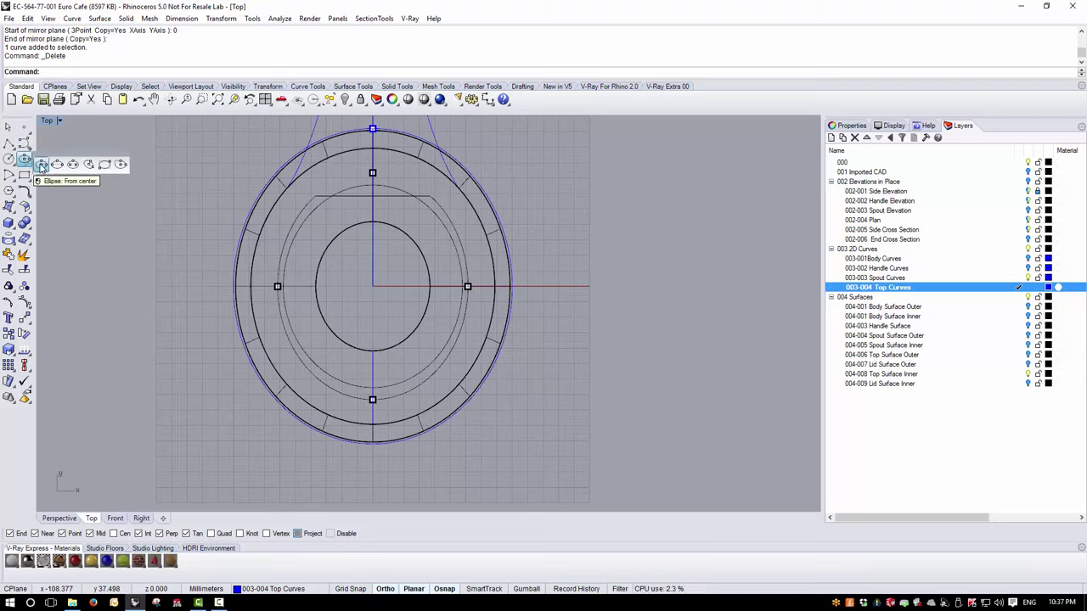
left_click(41, 167)
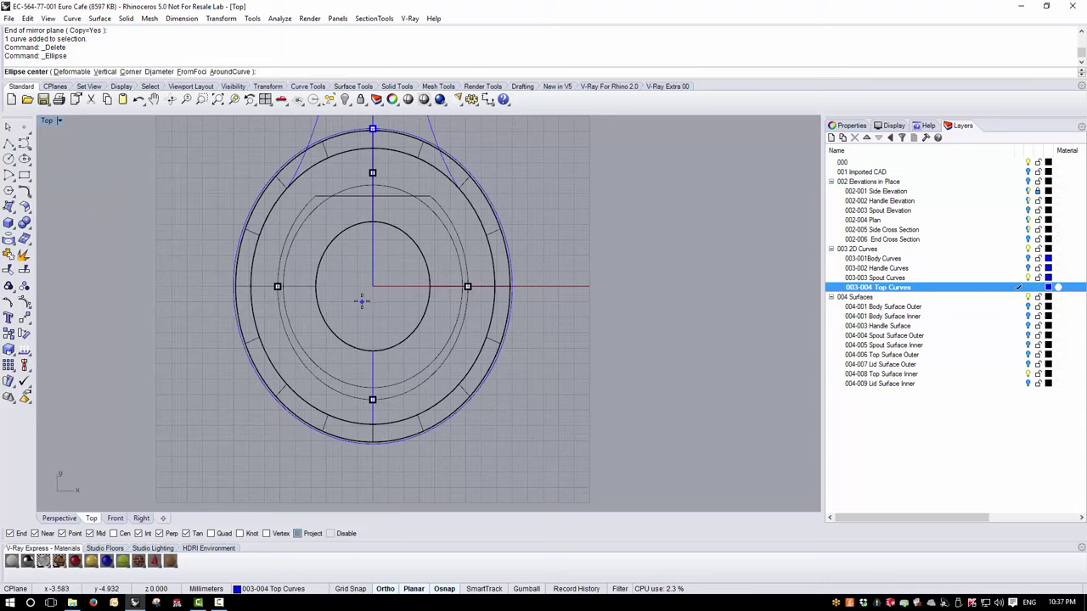
type("0")
key("Return")
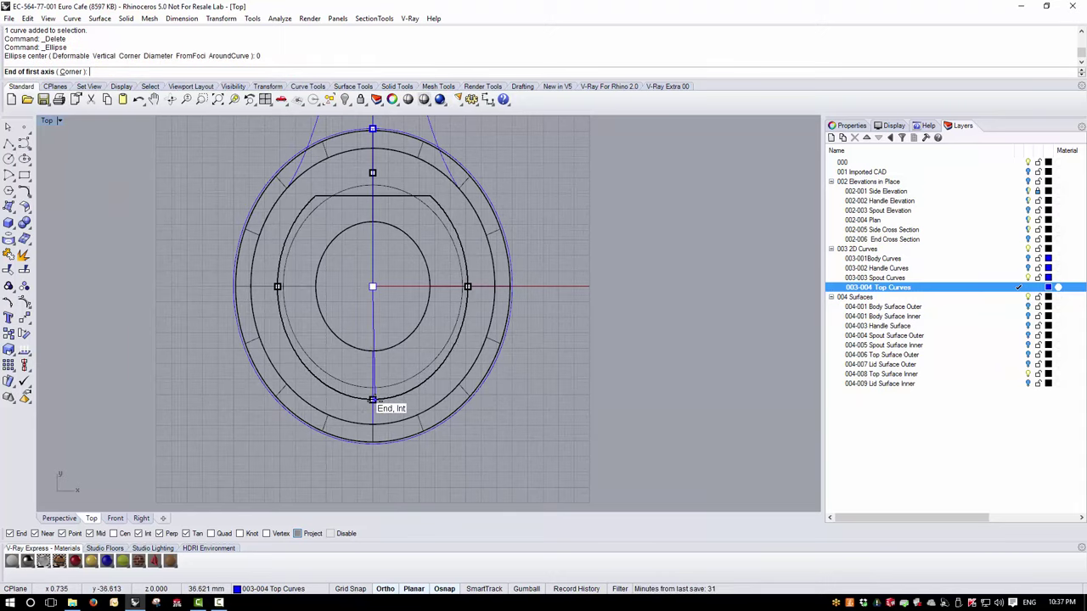
scroll(373, 403, "up", 6)
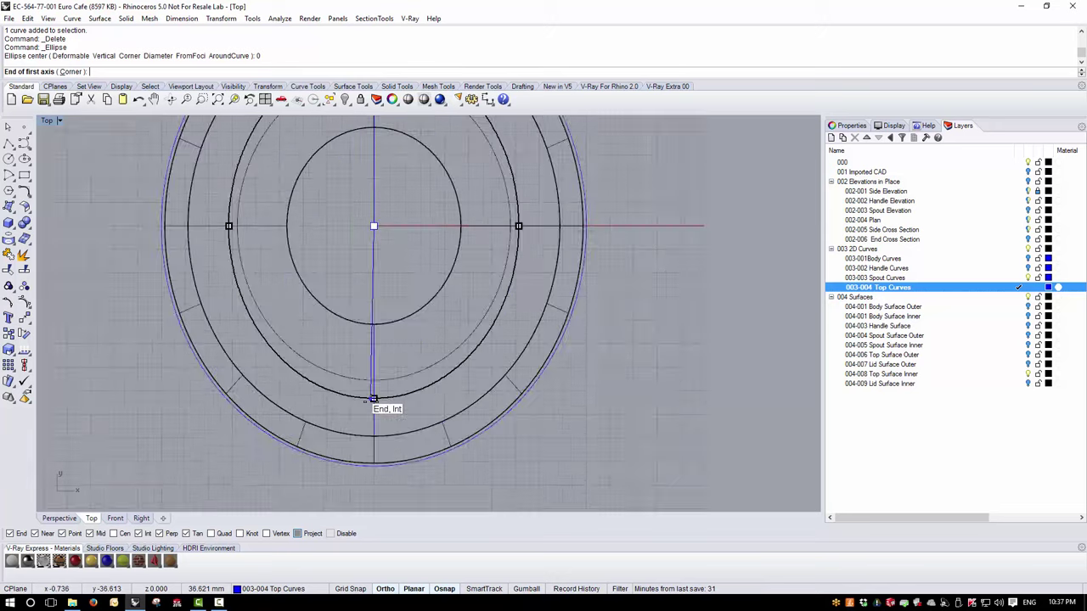
left_click(369, 317)
scroll(415, 416, "down", 6)
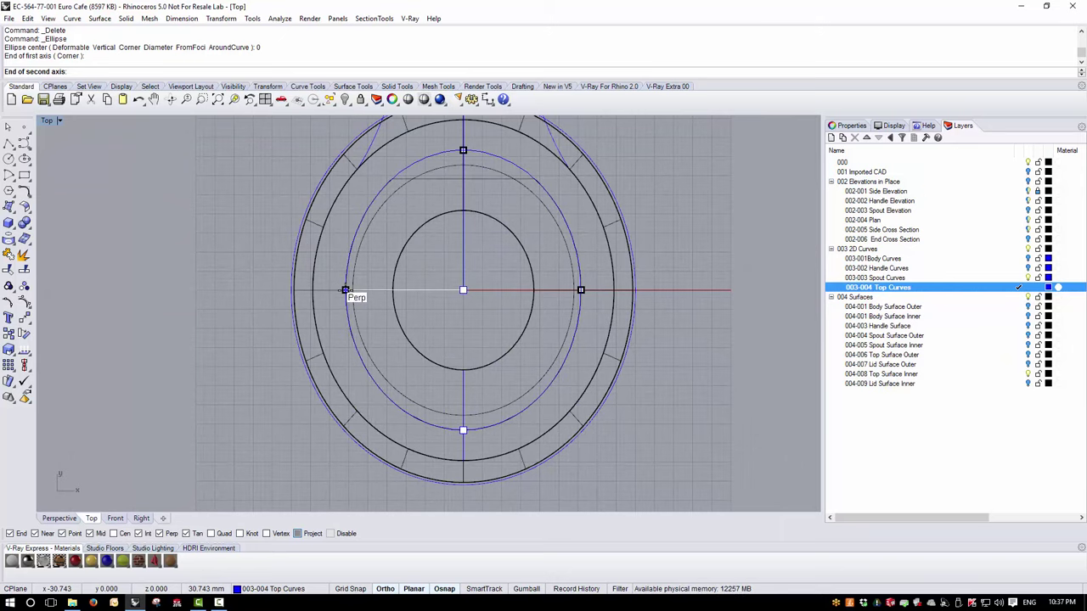
left_click(345, 290)
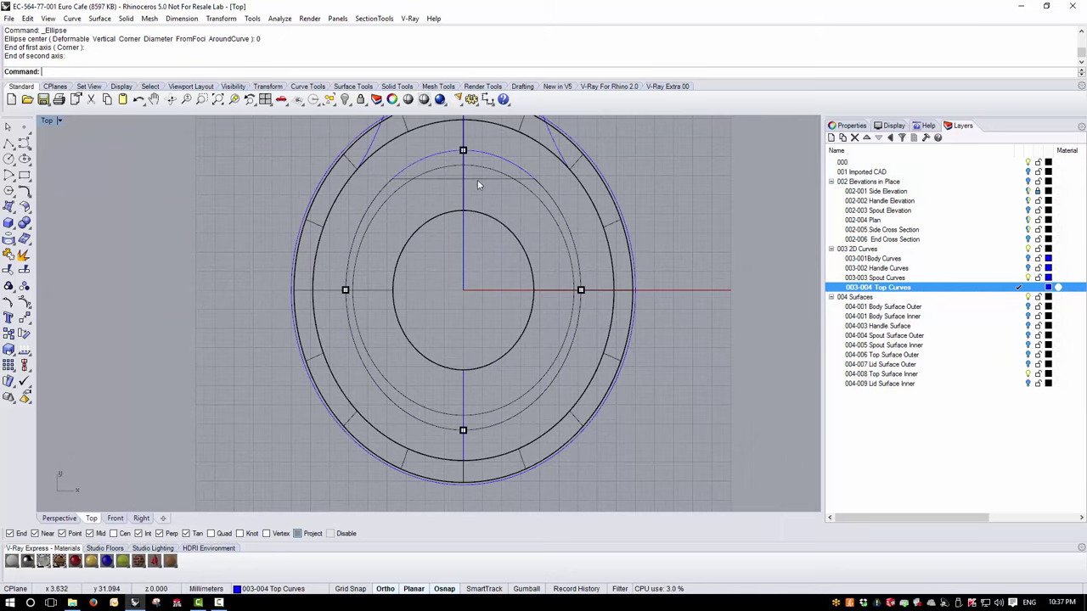
scroll(486, 152, "up", 2)
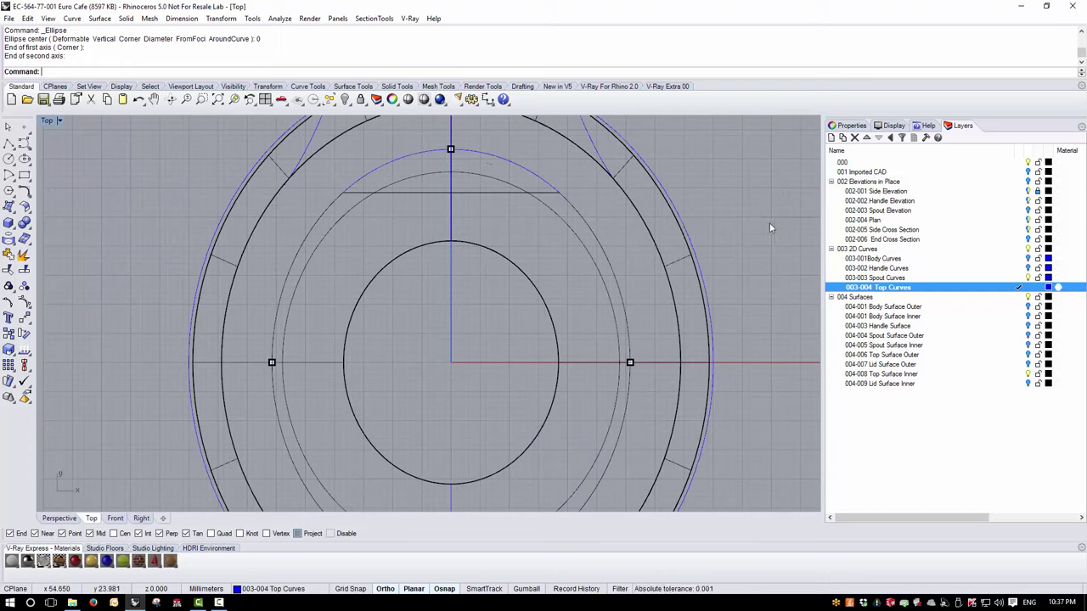
Draw a horizontal BothSides line centred where the flat edge crosses the vertical axis, extending past the ellipse on both sides.
left_click(9, 146)
left_click(26, 150)
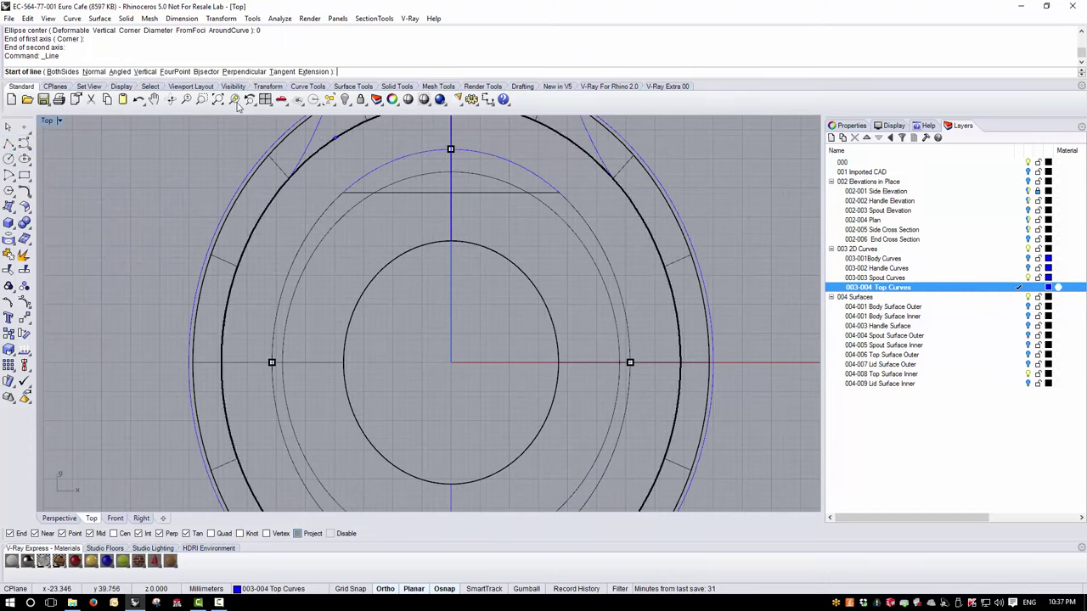
left_click(62, 72)
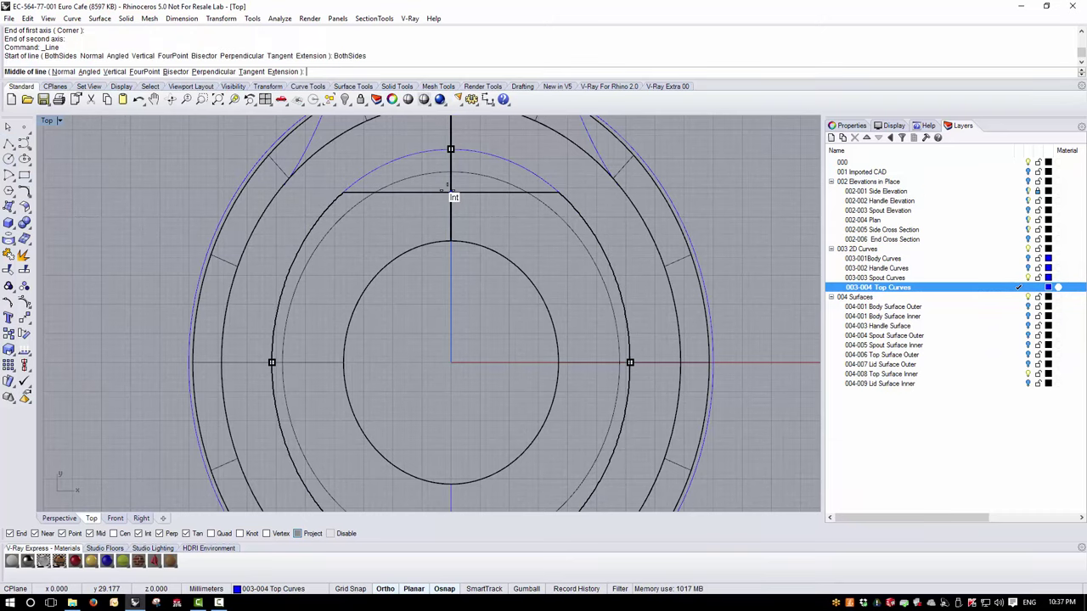
left_click(449, 193)
left_click(592, 192)
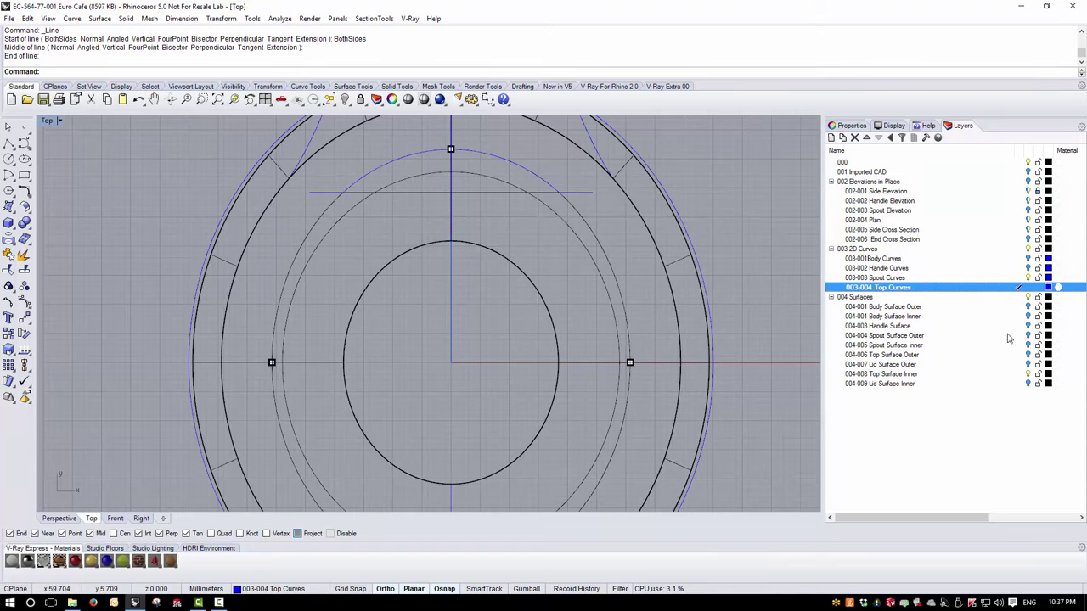
Hide layer 004-008 Top Surface Inner and delete the old flat-sided curve beneath the new ellipse and line.
left_click(1030, 375)
scroll(369, 255, "down", 3)
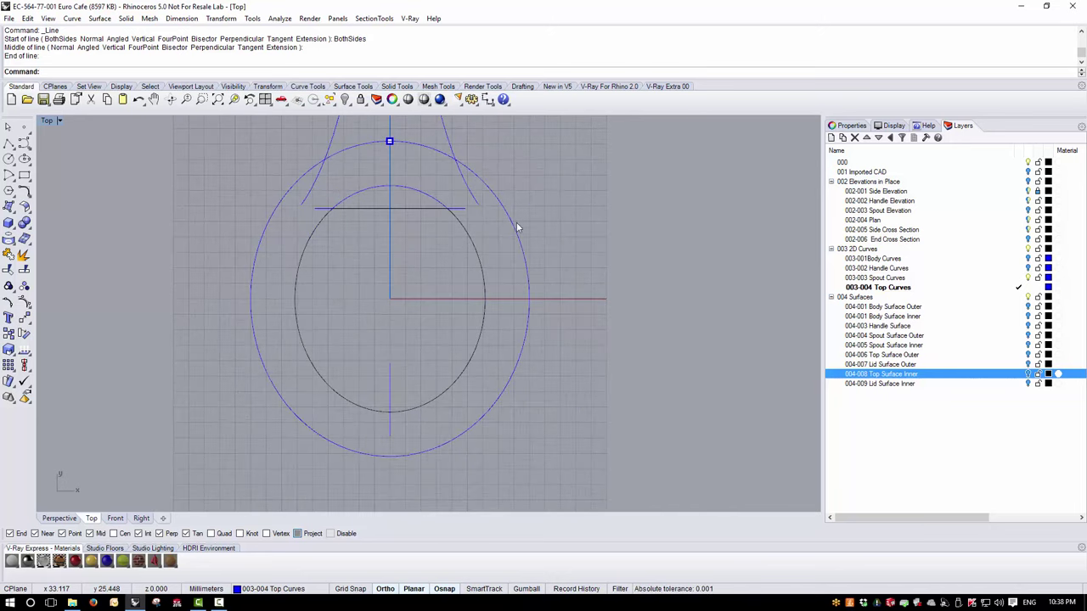
left_click(456, 216)
left_click(590, 330)
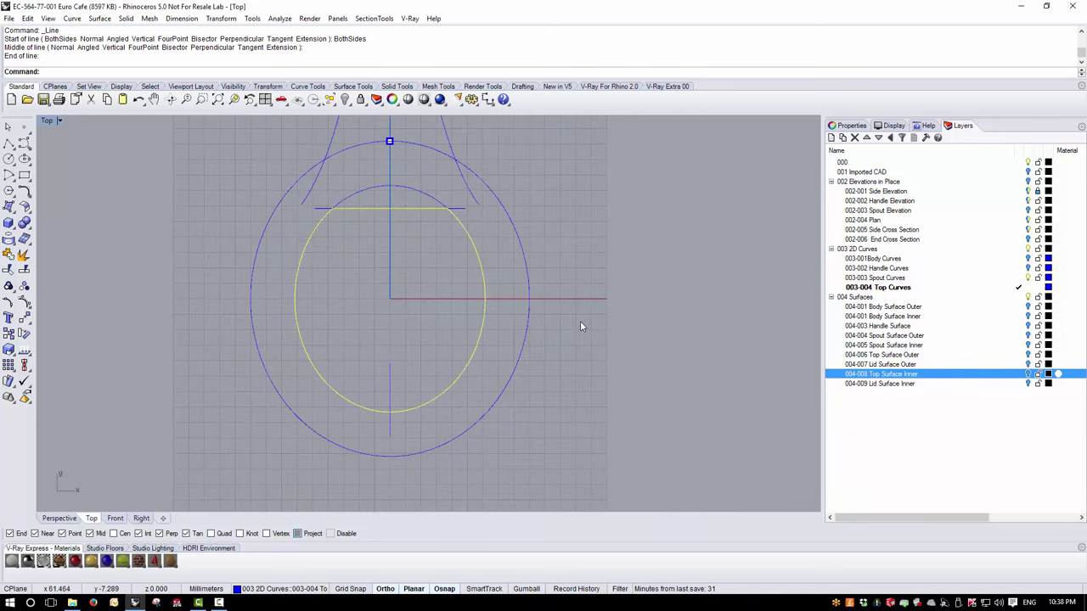
key("Delete")
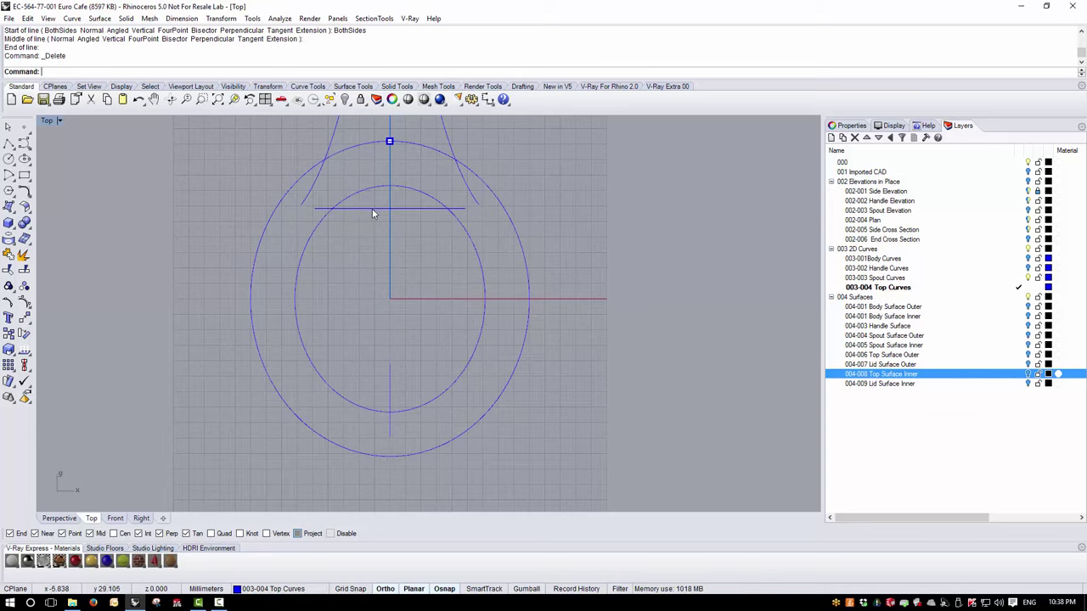
Trim away the ellipse arc beyond the horizontal line and the line's overhanging ends outside the ellipse.
left_click(372, 209)
left_click(9, 270)
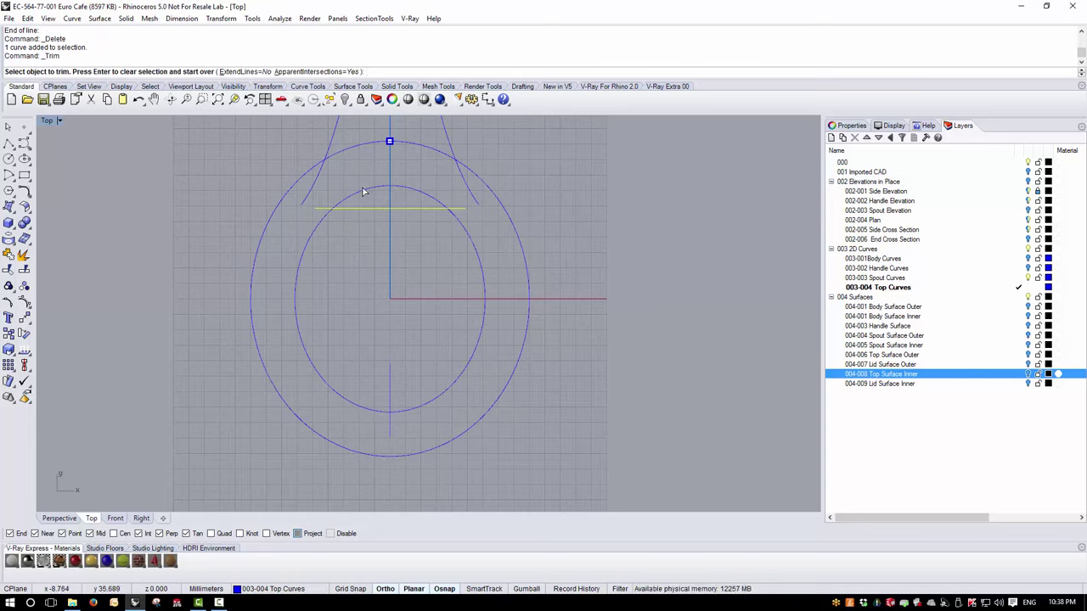
left_click(363, 191)
key("Return")
left_click(319, 222)
key("Return")
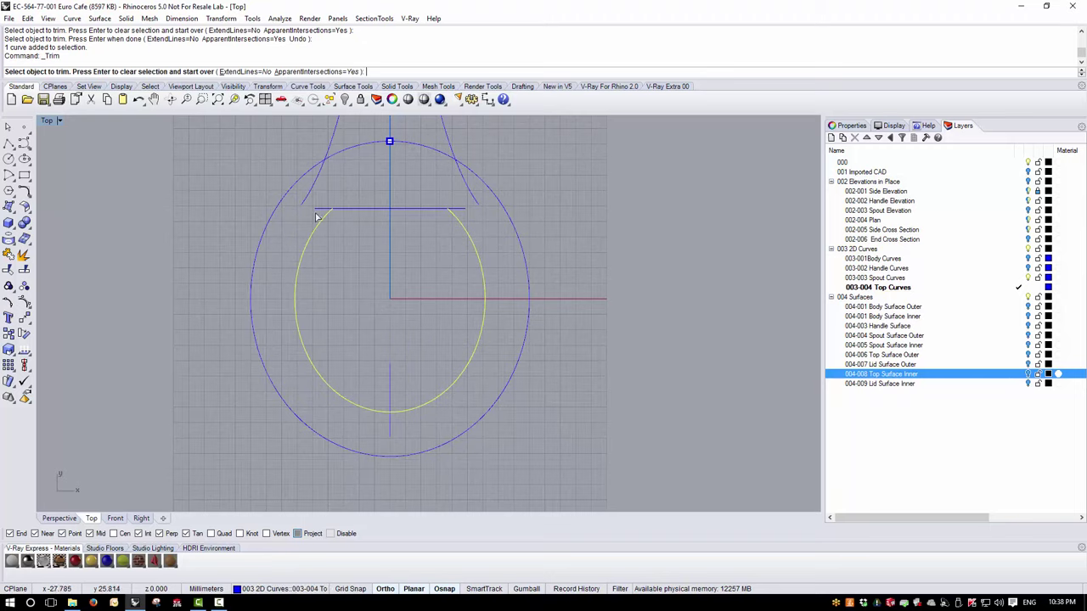
left_click(321, 209)
left_click(459, 209)
key("Return")
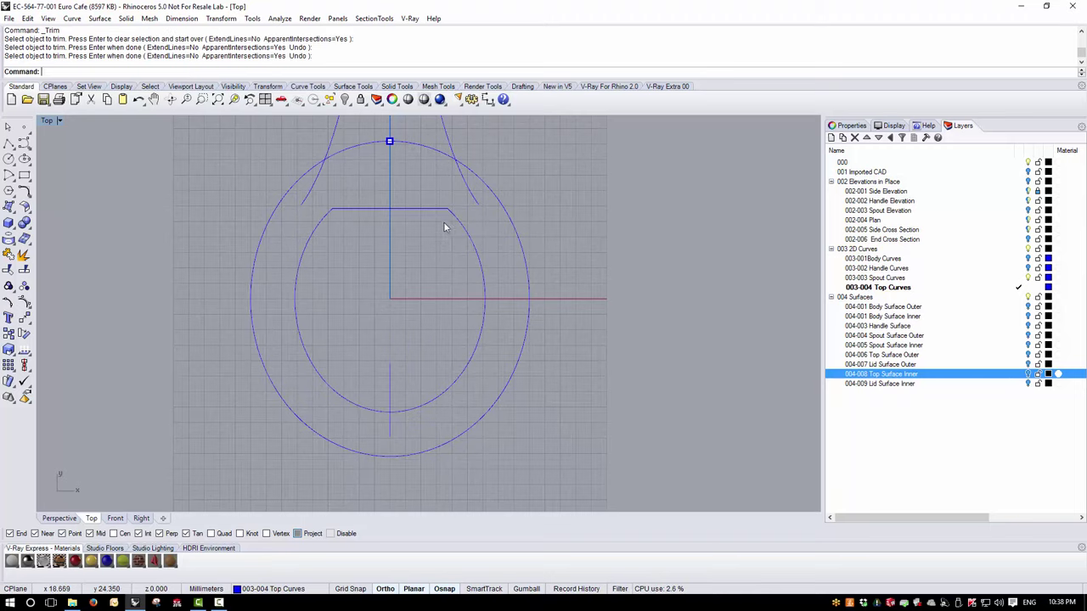
Join the trimmed line and ellipse into one closed curve and select it.
left_click(438, 208)
left_click(457, 224)
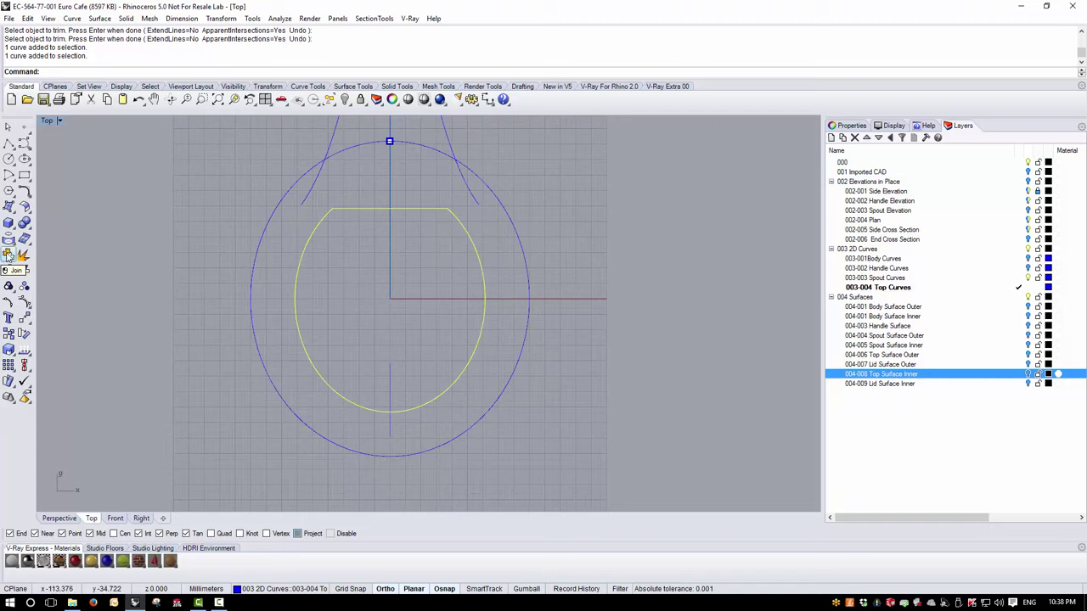
left_click(297, 293)
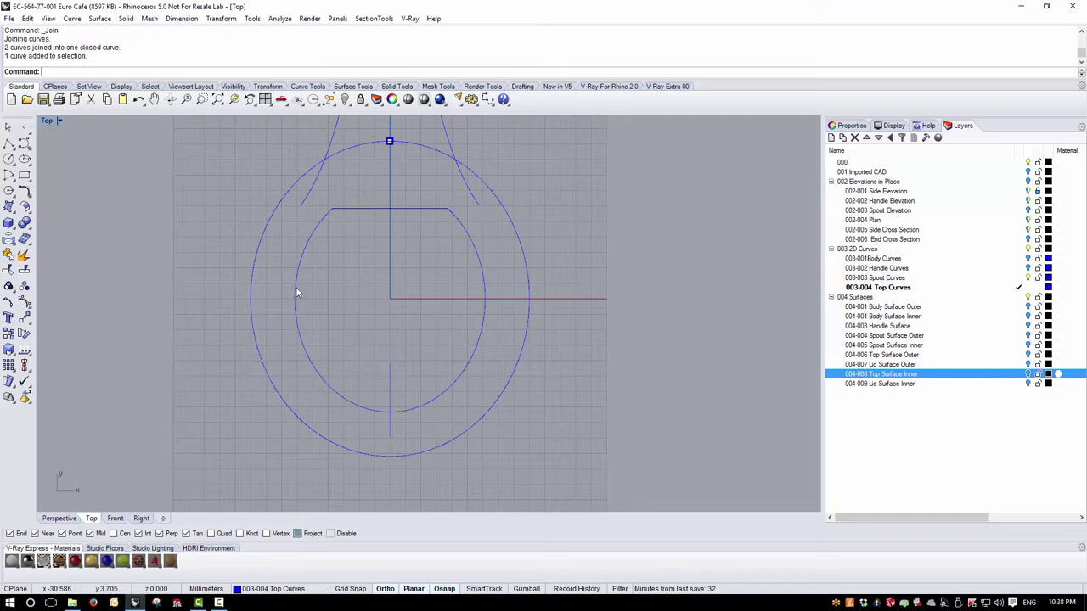
Make 004-006 Top Surface Outer the current layer and move the closed curve straight up about 132 mm in the Right view.
left_click(1019, 355)
double_click(47, 121)
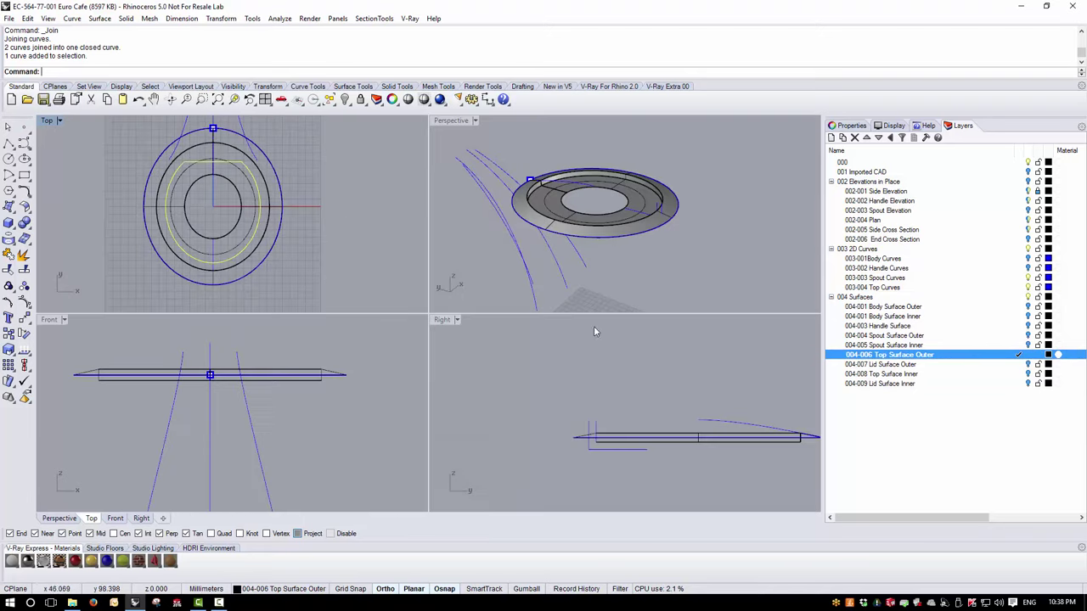
scroll(637, 452, "up", 1)
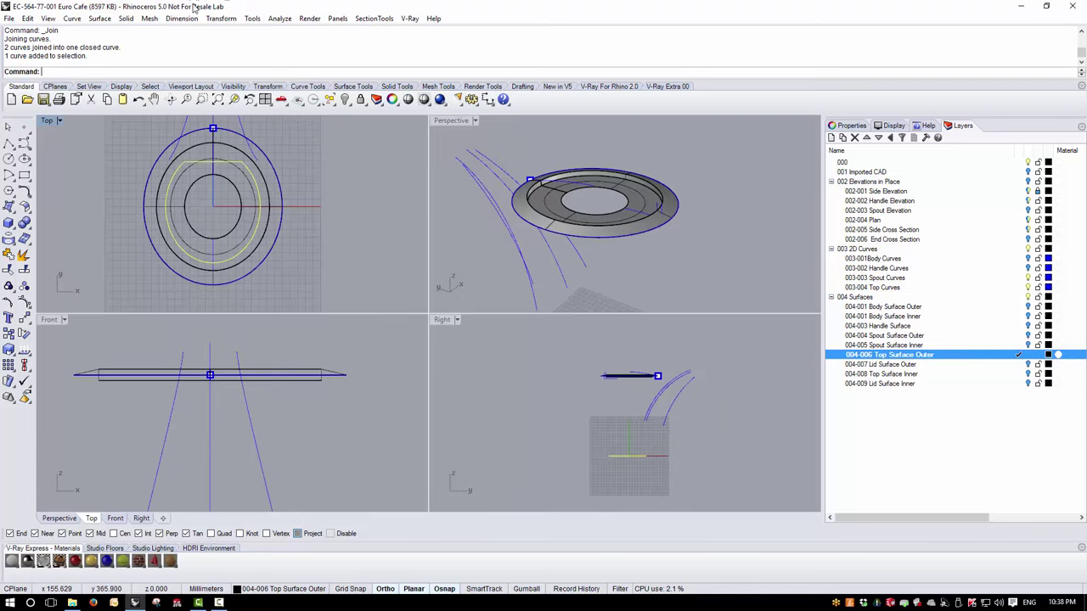
left_click(221, 18)
left_click(222, 32)
left_click(751, 464)
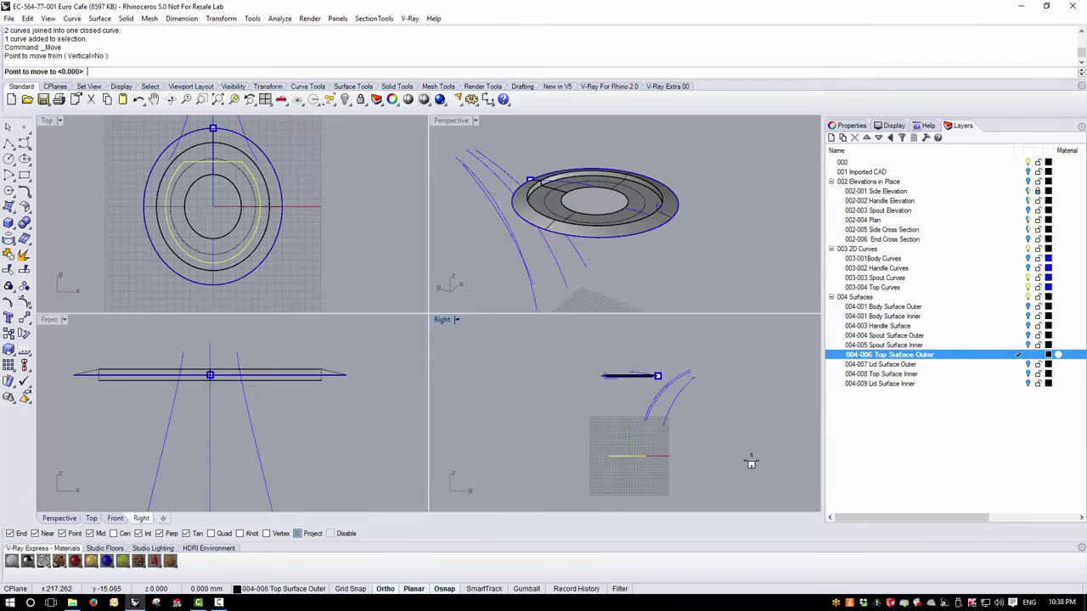
left_click(759, 390)
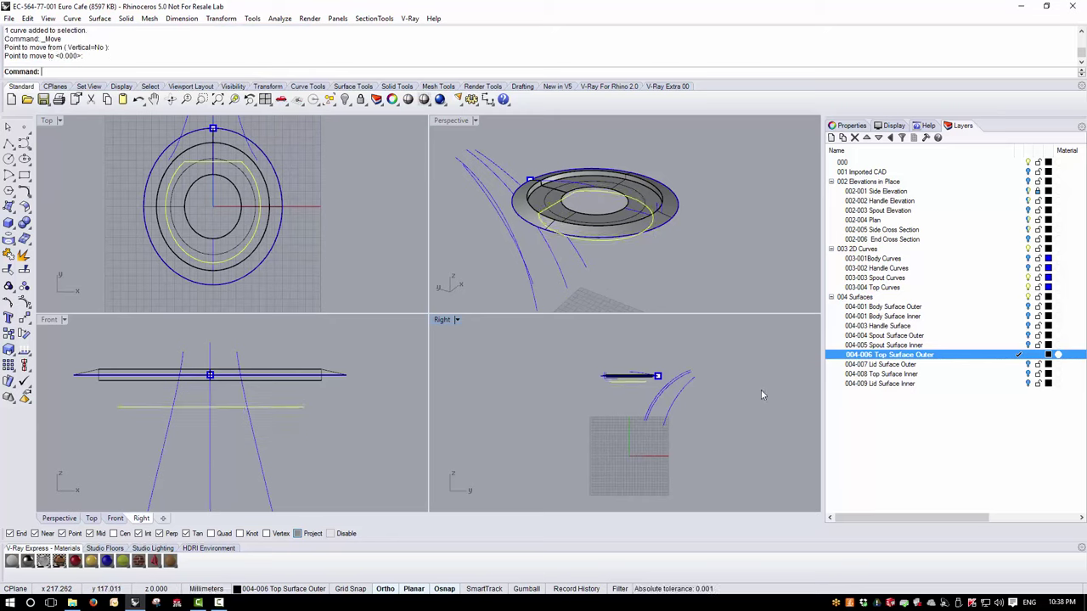
Show layer 004-008 Top Surface Inner and move the closed curve up to just below the inner top surface.
scroll(547, 261, "up", 2)
scroll(616, 419, "up", 5)
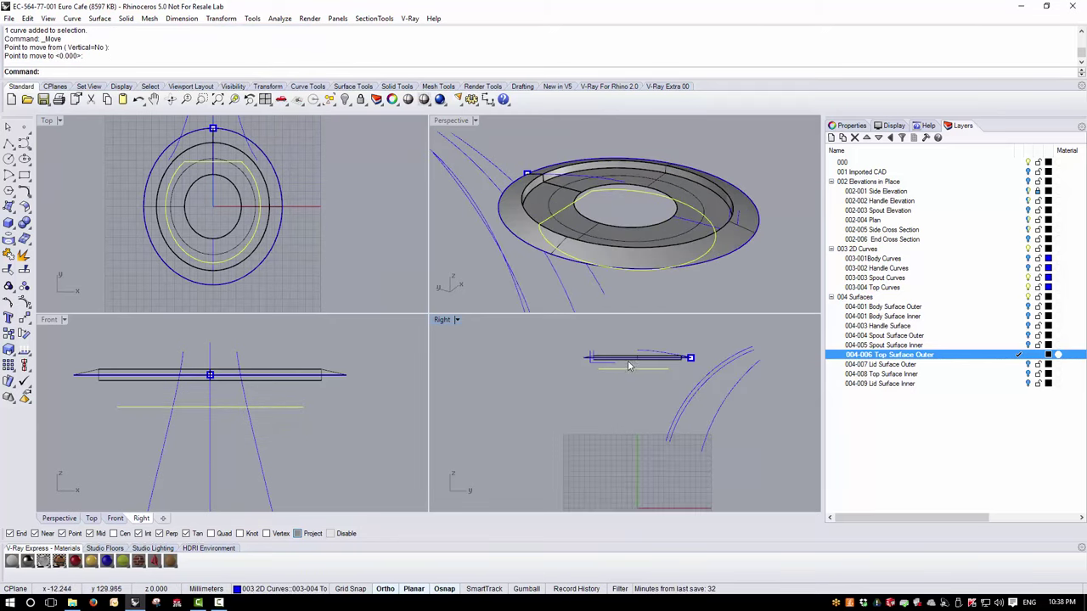
left_click(1027, 373)
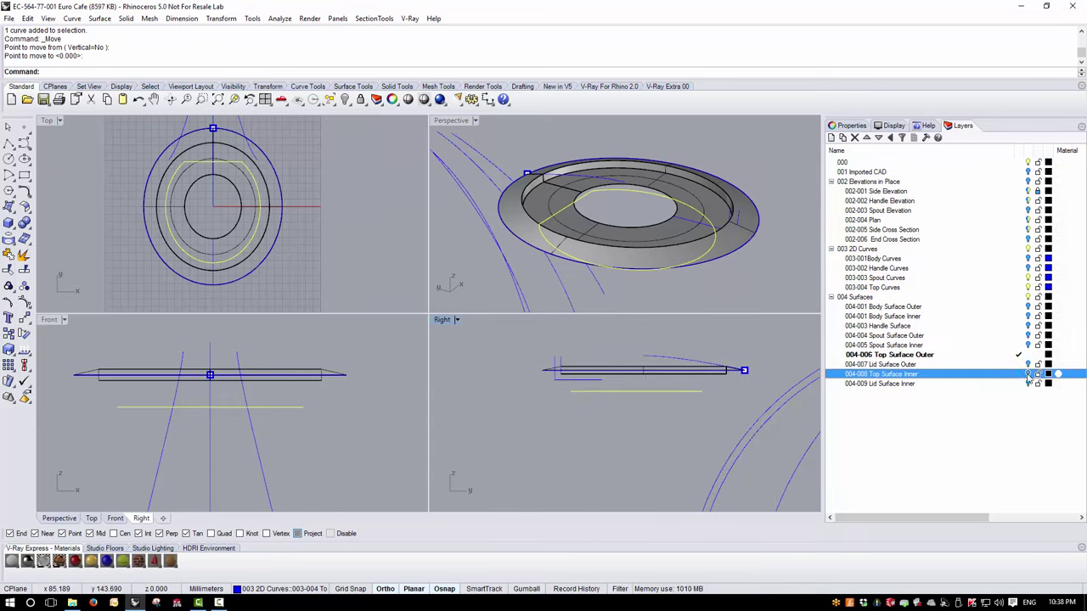
scroll(613, 392, "up", 2)
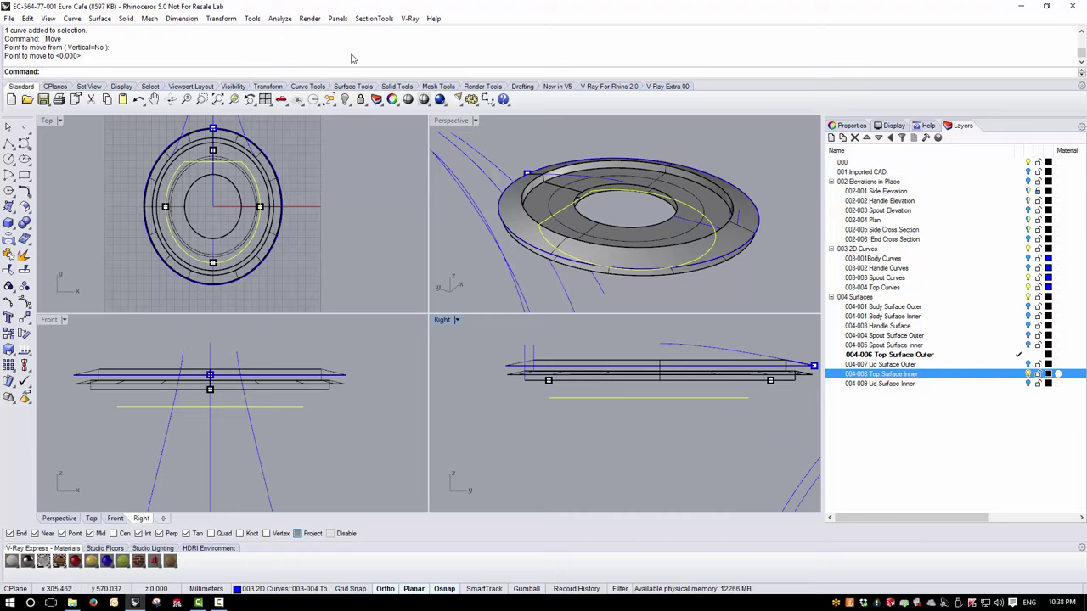
left_click(221, 21)
left_click(222, 29)
left_click(545, 455)
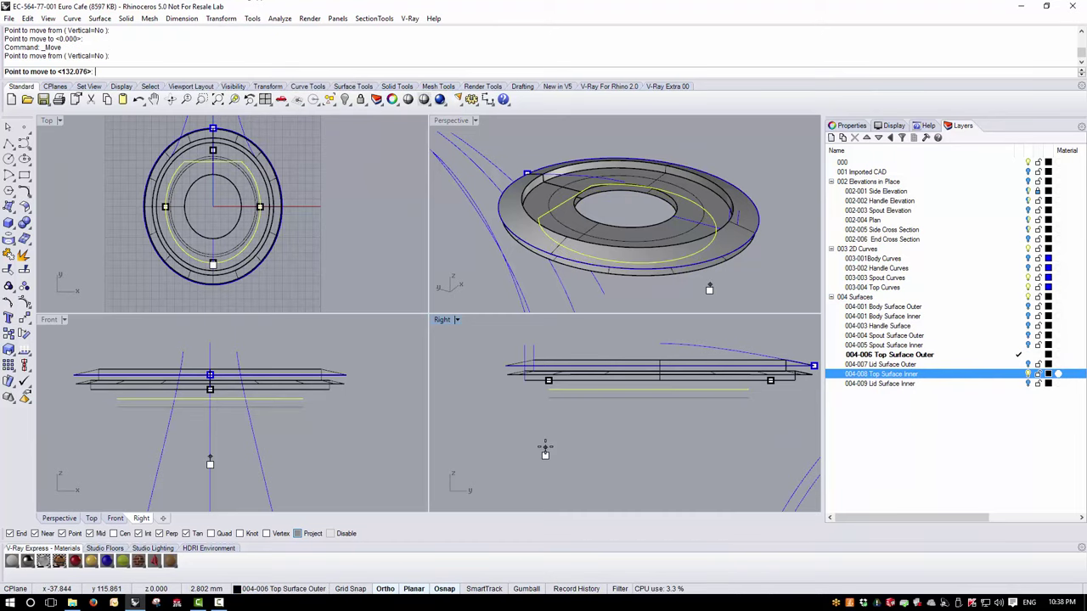
left_click(550, 423)
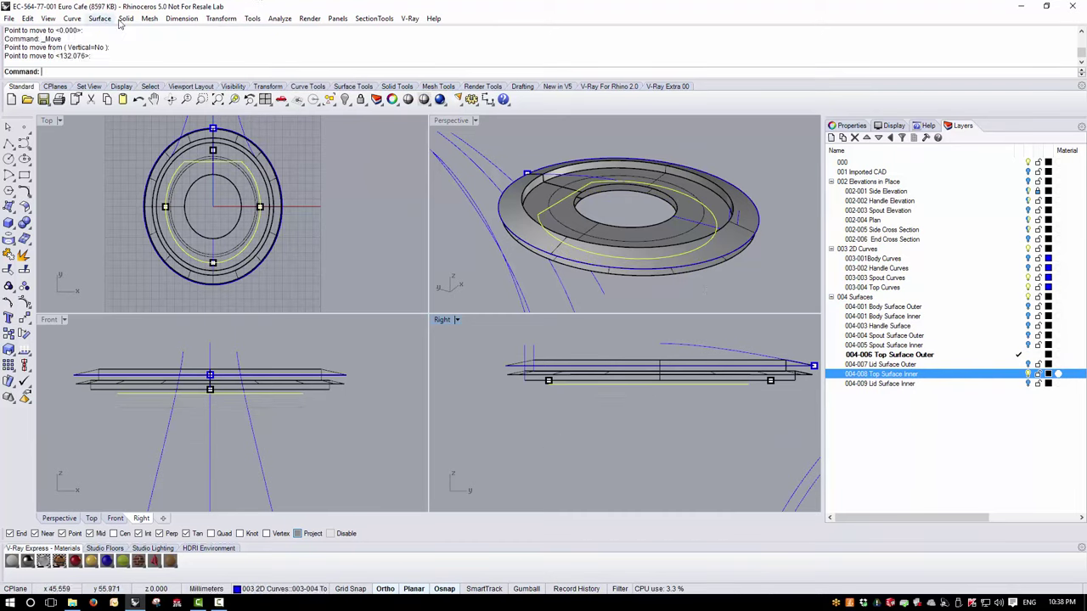
Extrude the closed flat-sided curve straight upward as an open surface passing through both top surfaces.
left_click(105, 19)
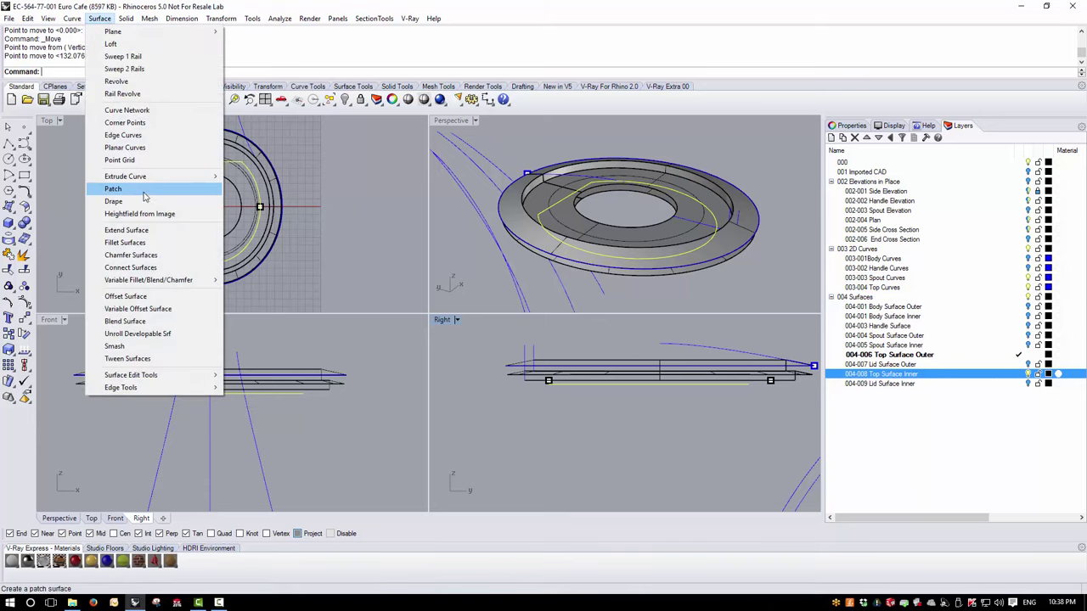
mouse_move(213, 177)
left_click(246, 176)
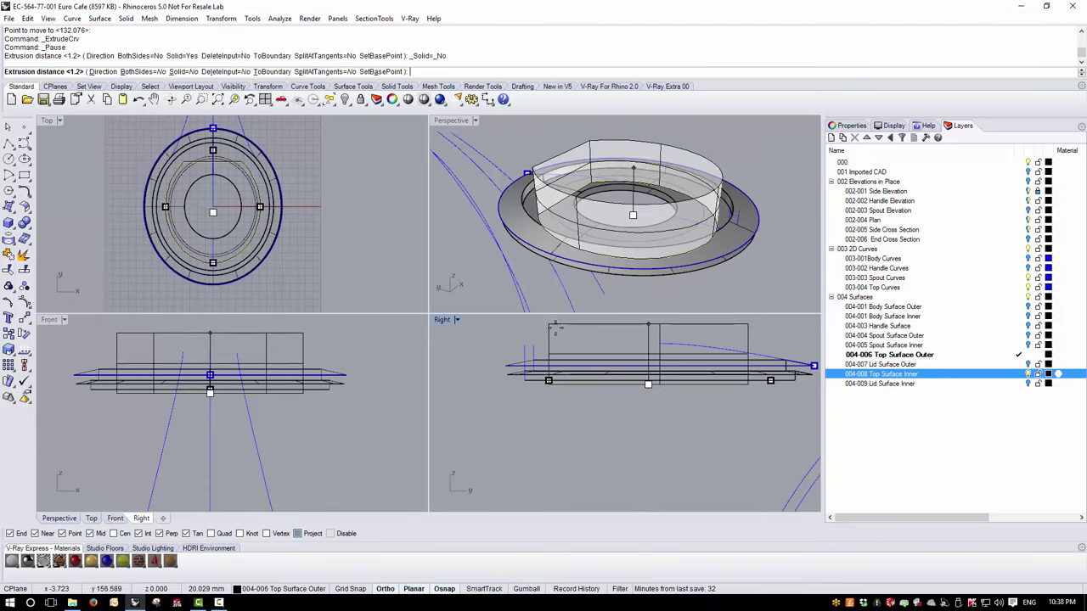
left_click(581, 285)
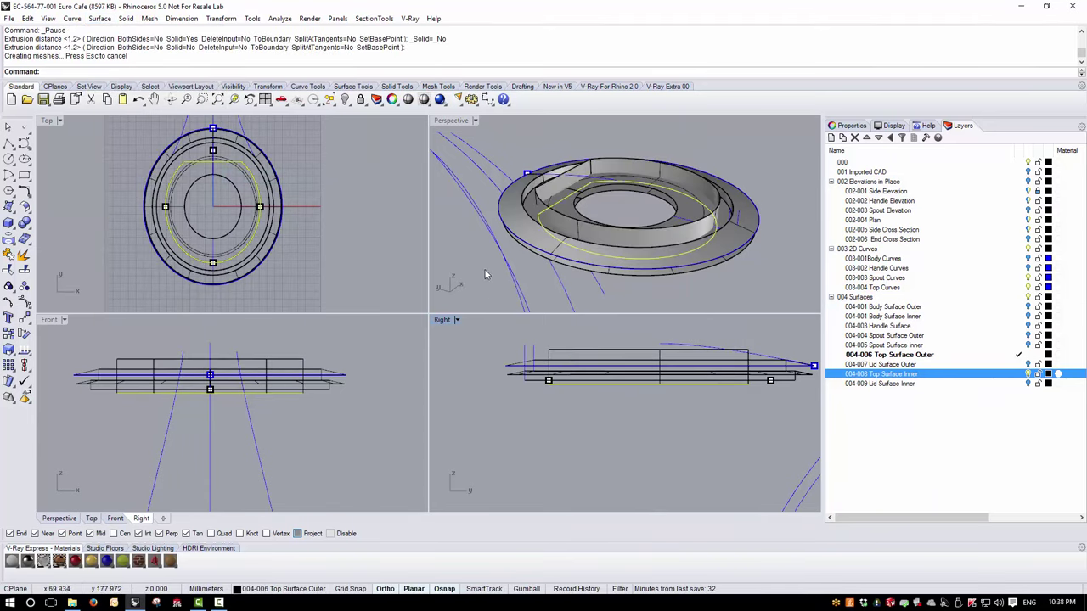
Create the intersection curve between the outer top polysurface and the extruded lid-opening wall.
double_click(450, 121)
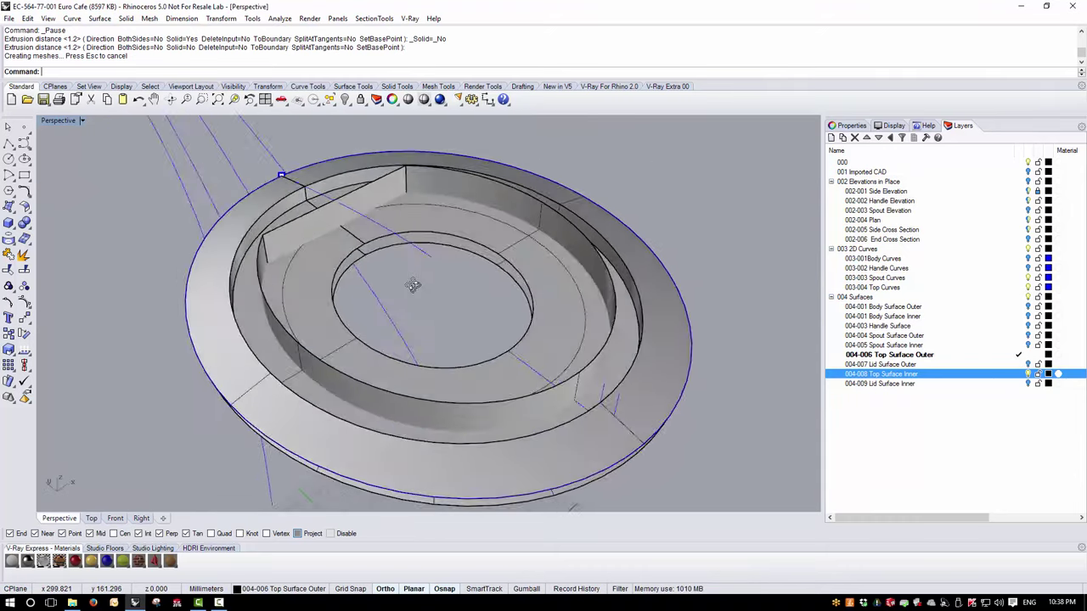
right_click_drag(413, 286, 249, 264)
scroll(326, 323, "up", 3)
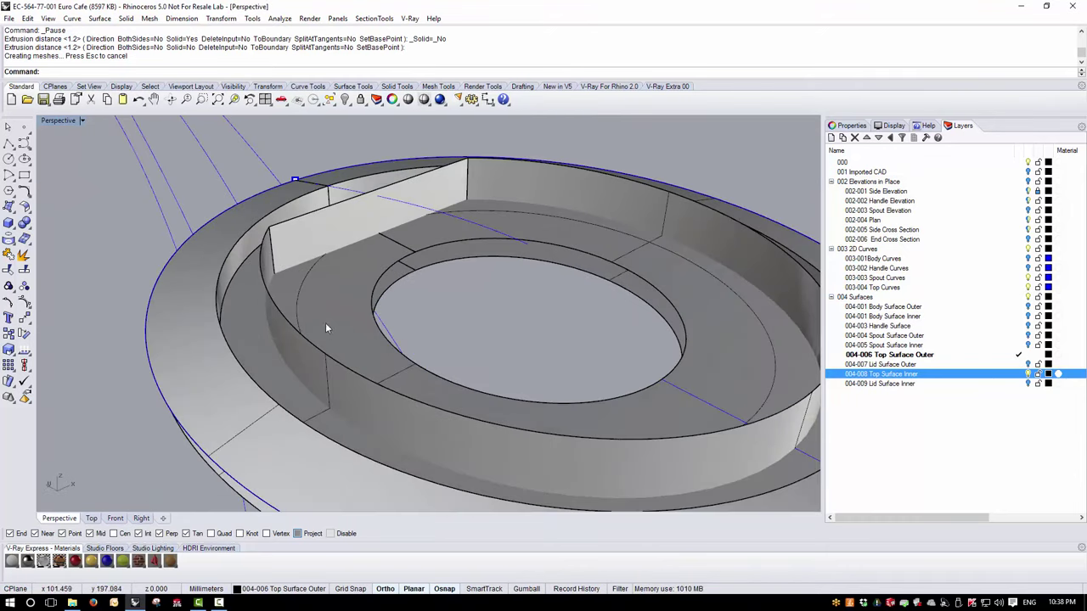
left_click(239, 299)
left_click(313, 255, "shift")
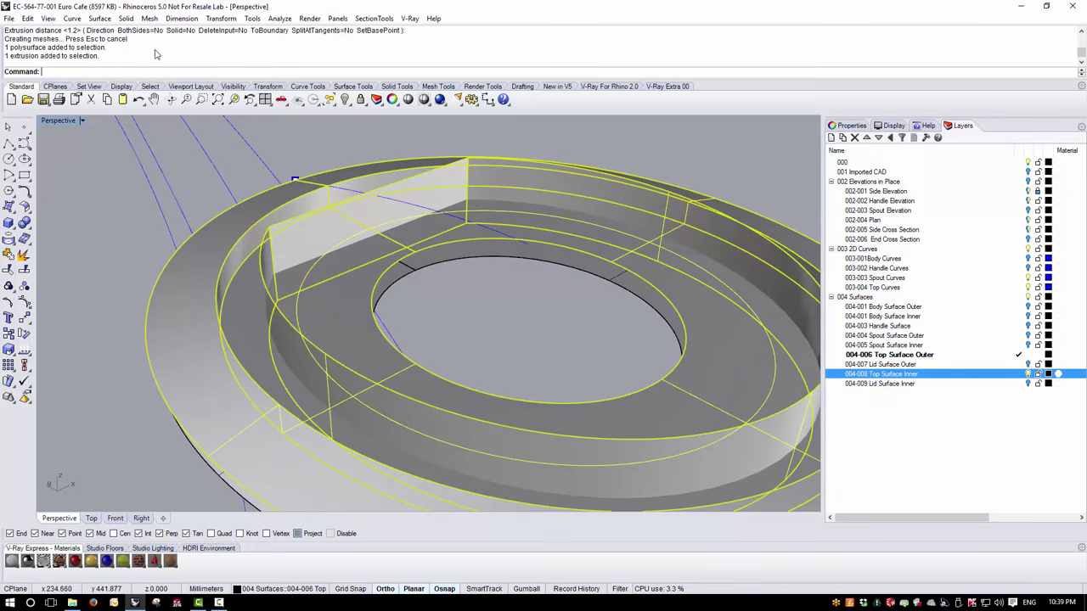
left_click(73, 19)
mouse_move(124, 376)
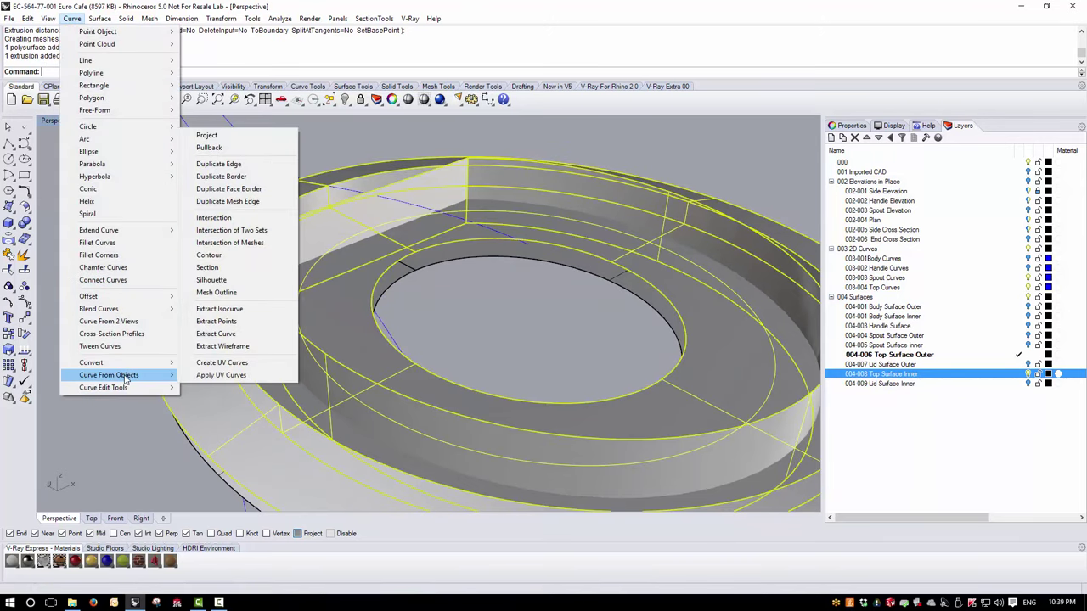
left_click(234, 218)
Hide the 003 2D Curves layer and use the intersection curve to trim the wall above it and the outer surface's floor inside it.
left_click(1029, 250)
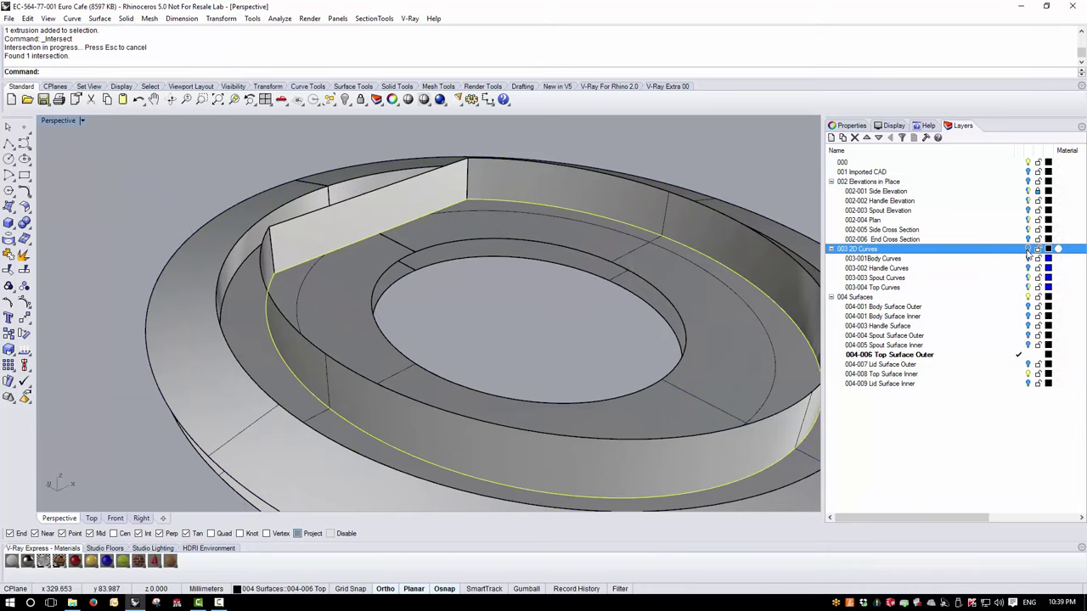
right_click_drag(249, 303, 43, 289)
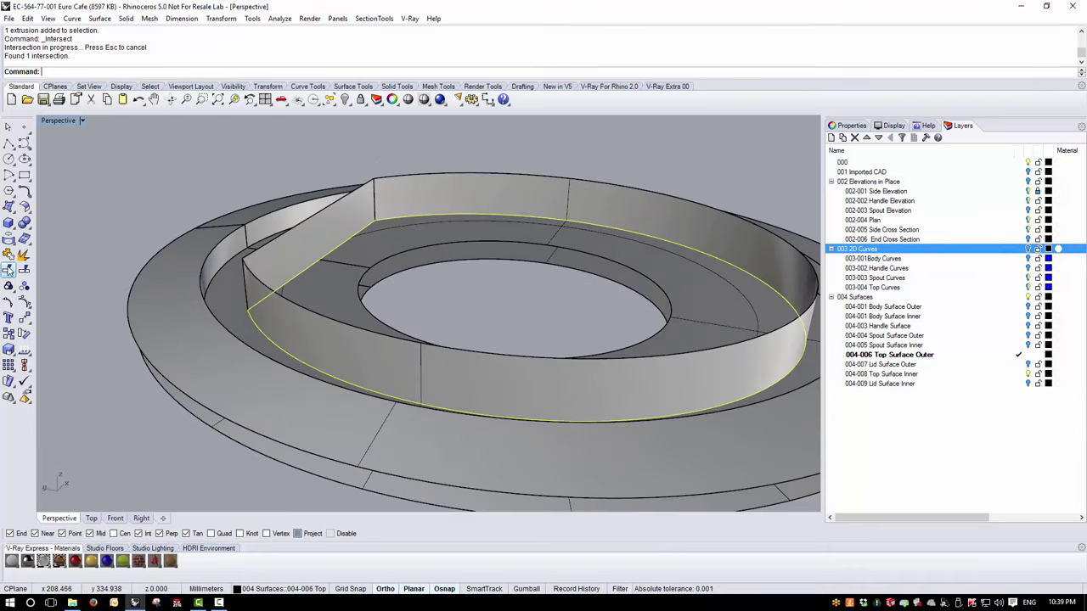
left_click(7, 269)
left_click(271, 258)
left_click(352, 320)
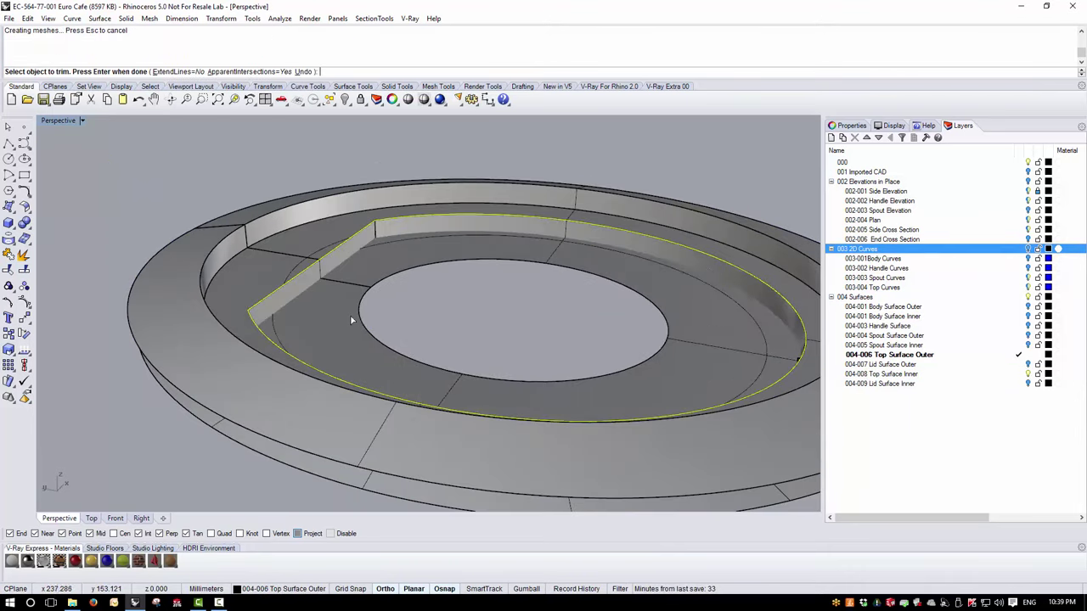
key("Return")
Create the intersection curve between the inner top polysurface and the trimmed lid-opening wall, working from the underside.
right_click_drag(275, 298, 245, 309)
left_click(244, 309)
left_click(280, 363)
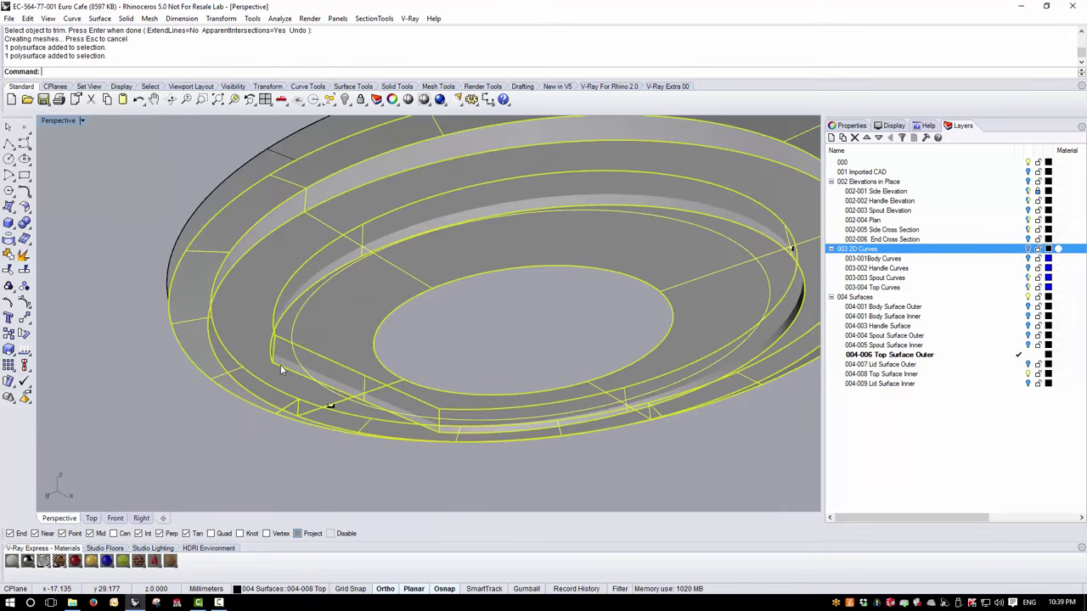
left_click(67, 20)
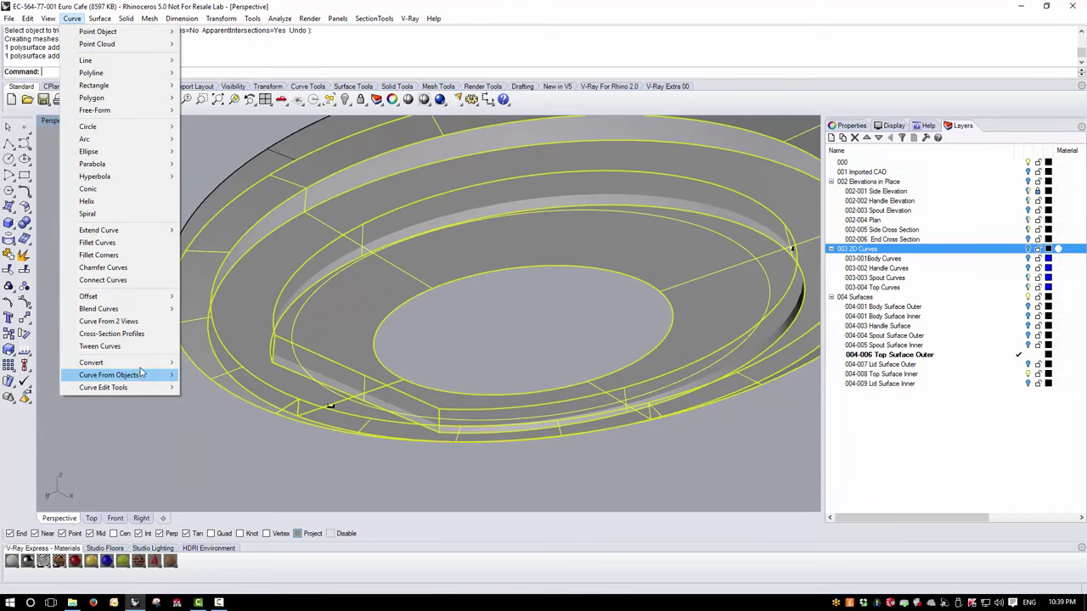
mouse_move(142, 376)
left_click(217, 219)
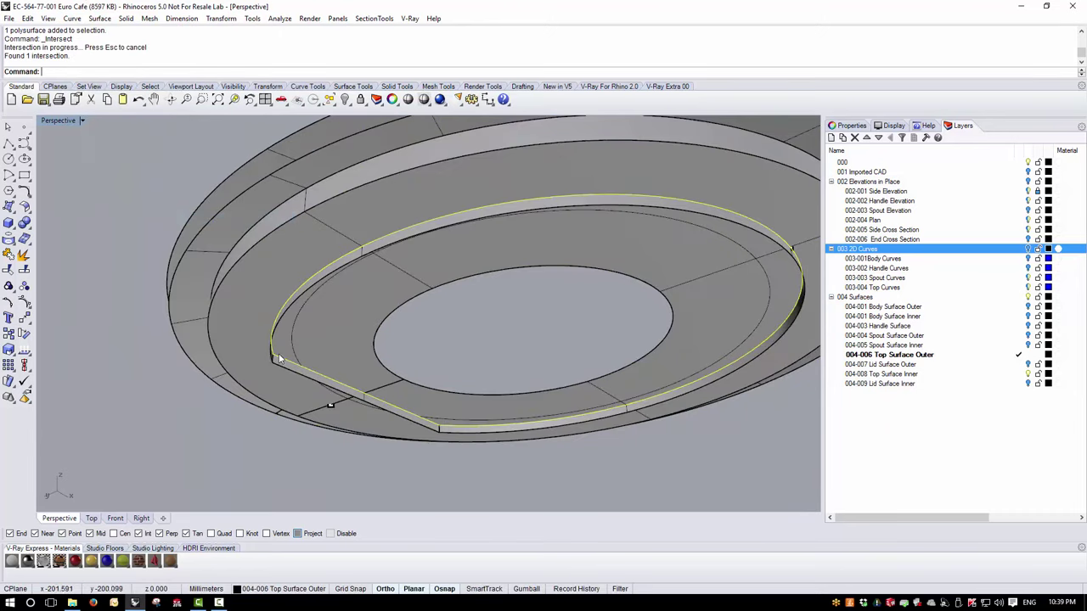
Trim the wall below the inner intersection curve and the inner top surface's floor inside it.
right_click_drag(270, 363, 274, 381)
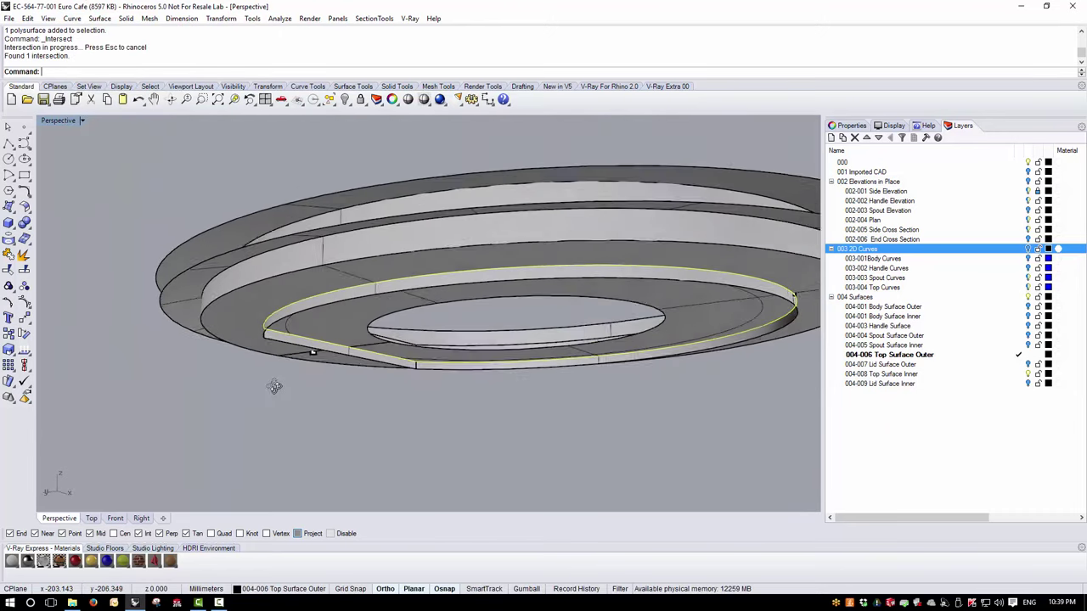
left_click(10, 271)
left_click(286, 352)
left_click(276, 355)
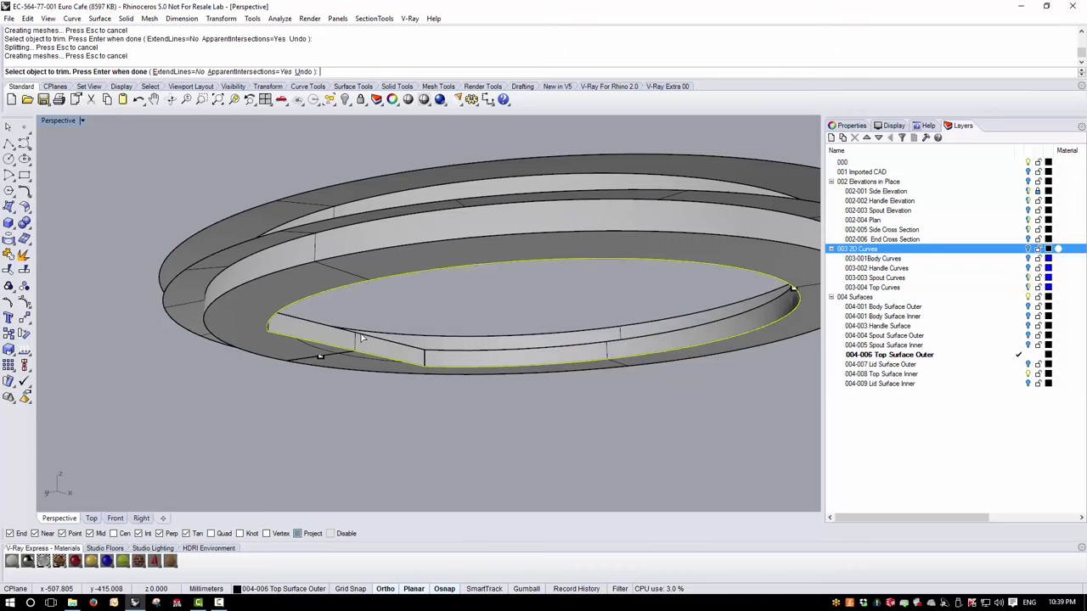
Finish the trim, then select and delete all visible curves and point objects left over from the intersections.
key("Return")
right_click_drag(362, 337, 315, 371)
type("SelCrv")
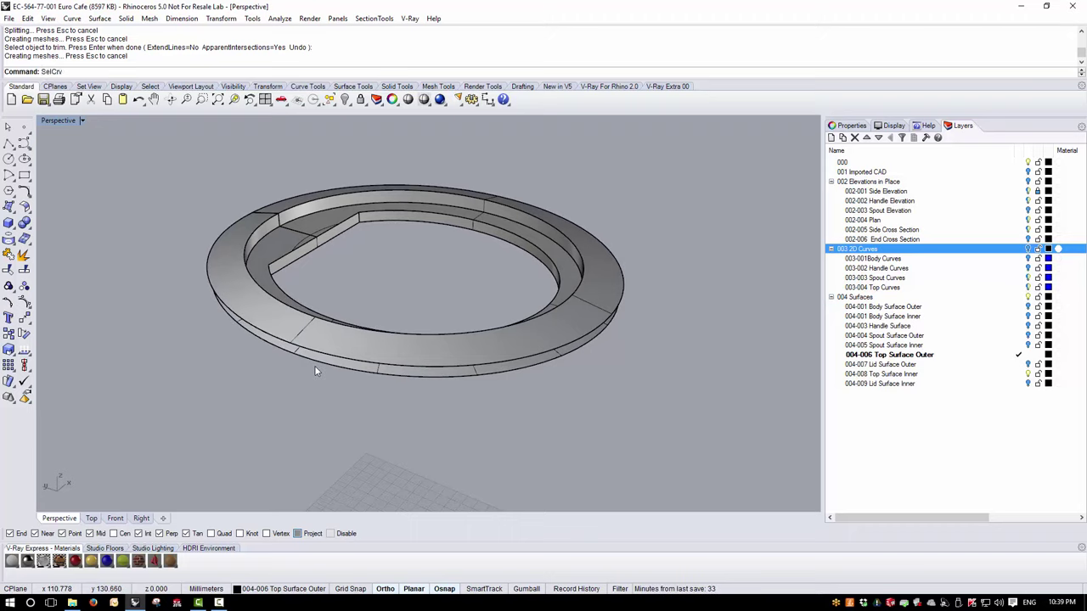
key("Return")
key("Delete")
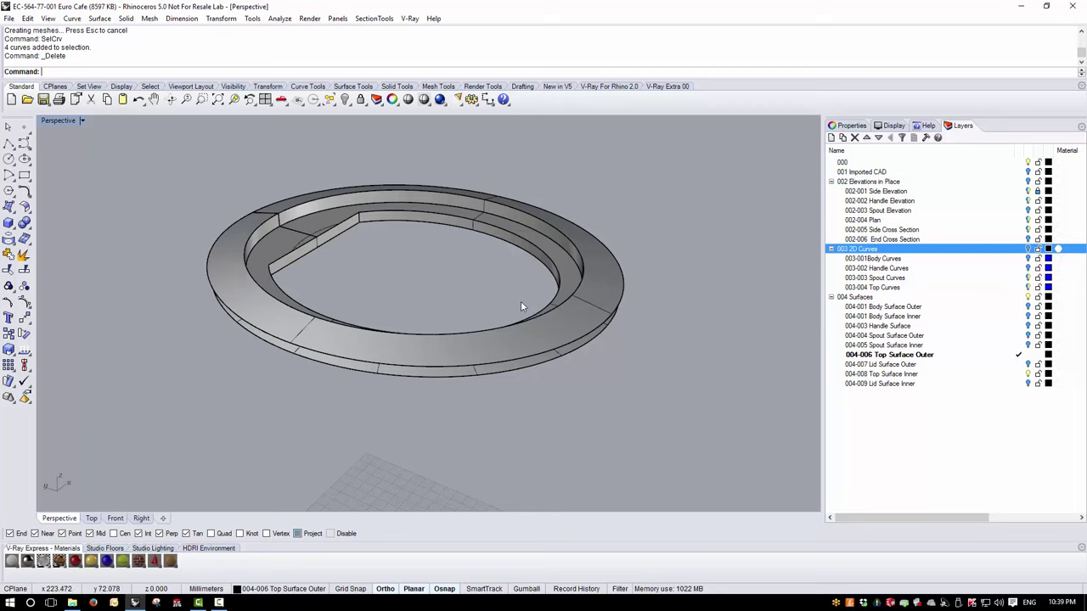
type("S")
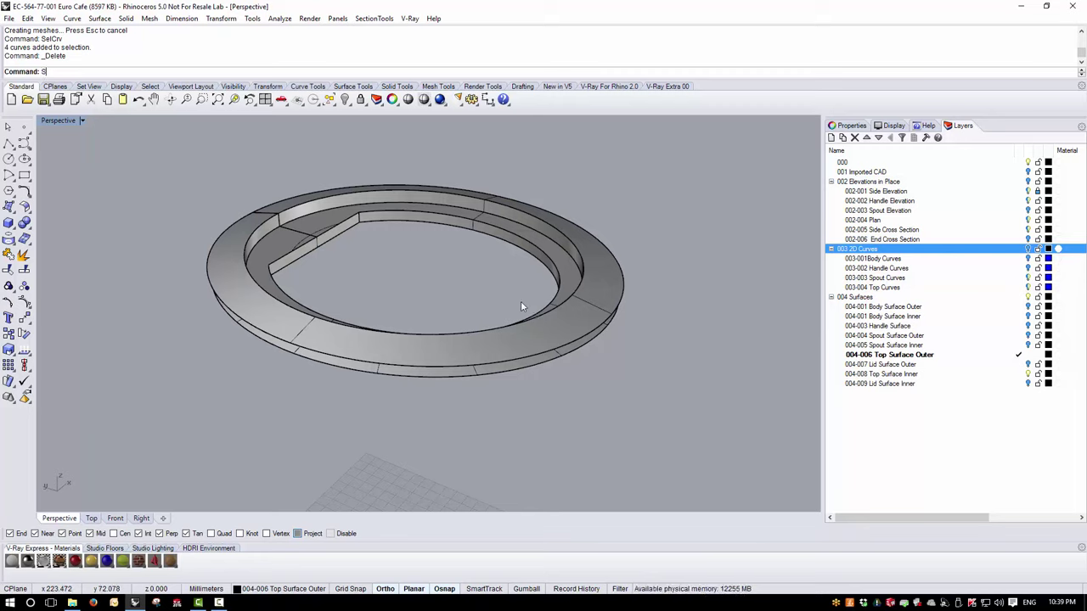
type("elPt")
key("Return")
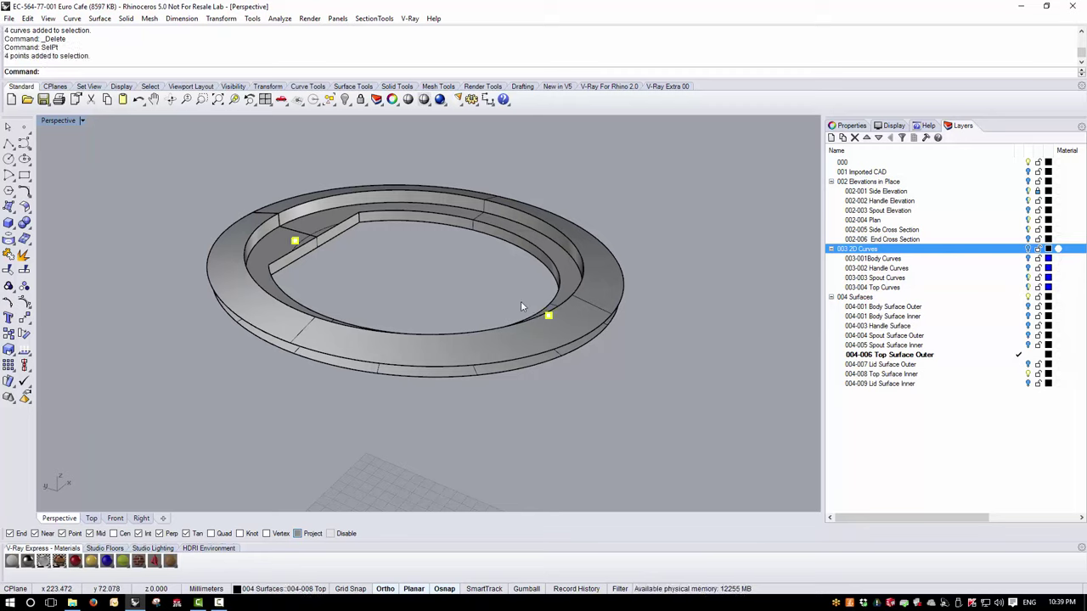
key("Delete")
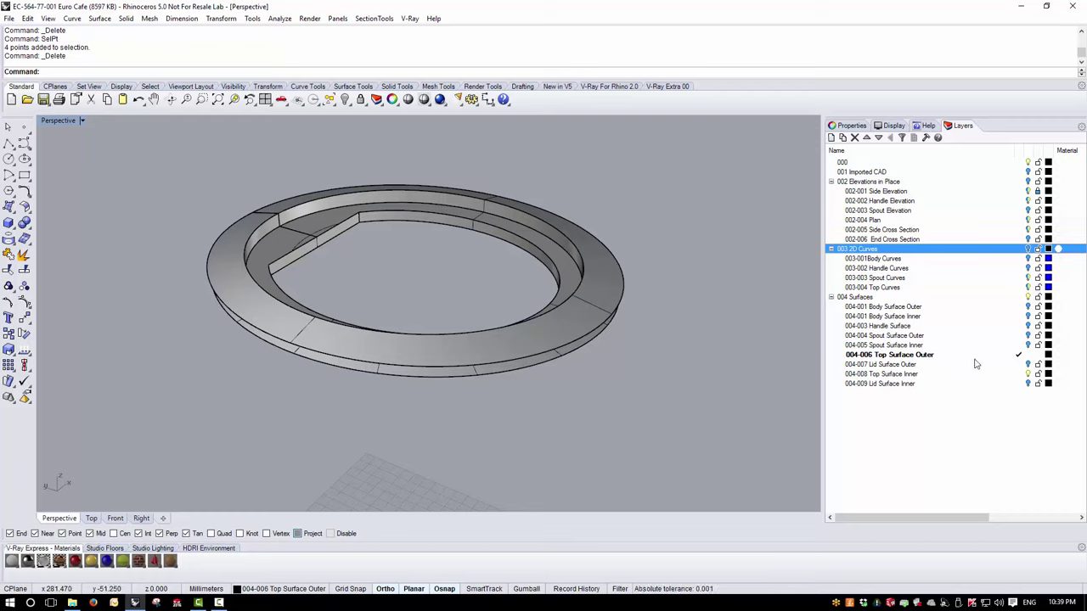
Show the 004-001 Body Surface Outer layer and inspect how the top surfaces sit in the body's rim.
left_click(1027, 307)
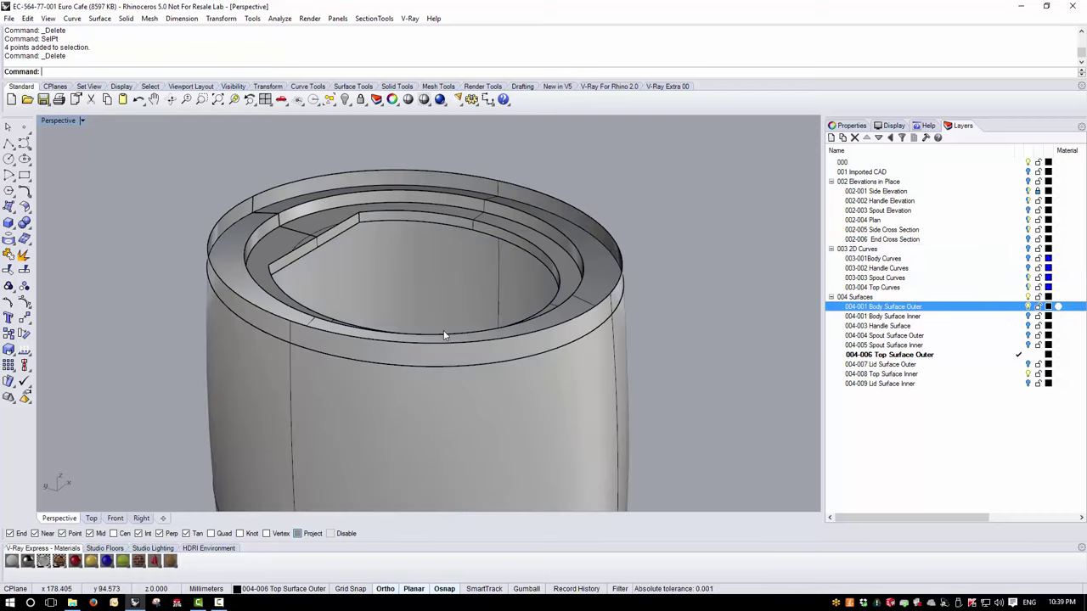
scroll(581, 354, "up", 5)
right_click_drag(581, 353, 357, 340)
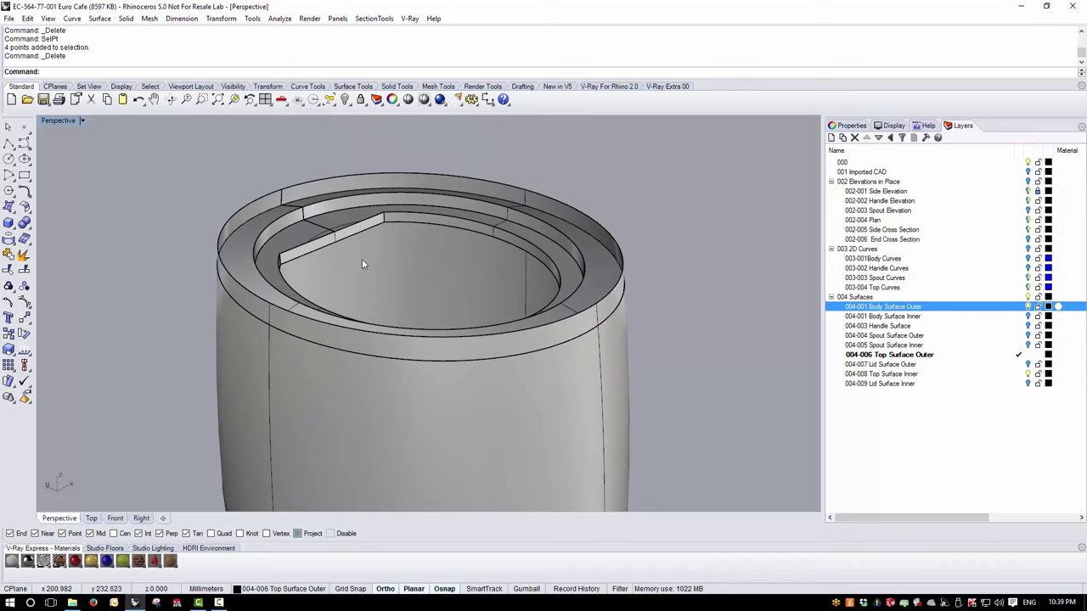
scroll(361, 259, "down", 4)
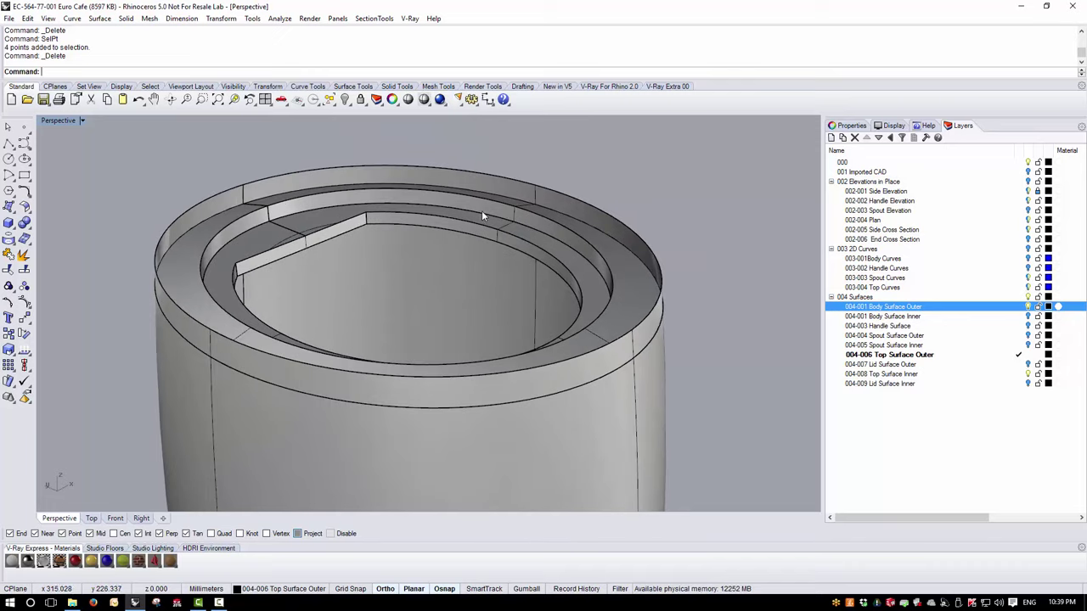
right_click_drag(399, 221, 468, 307)
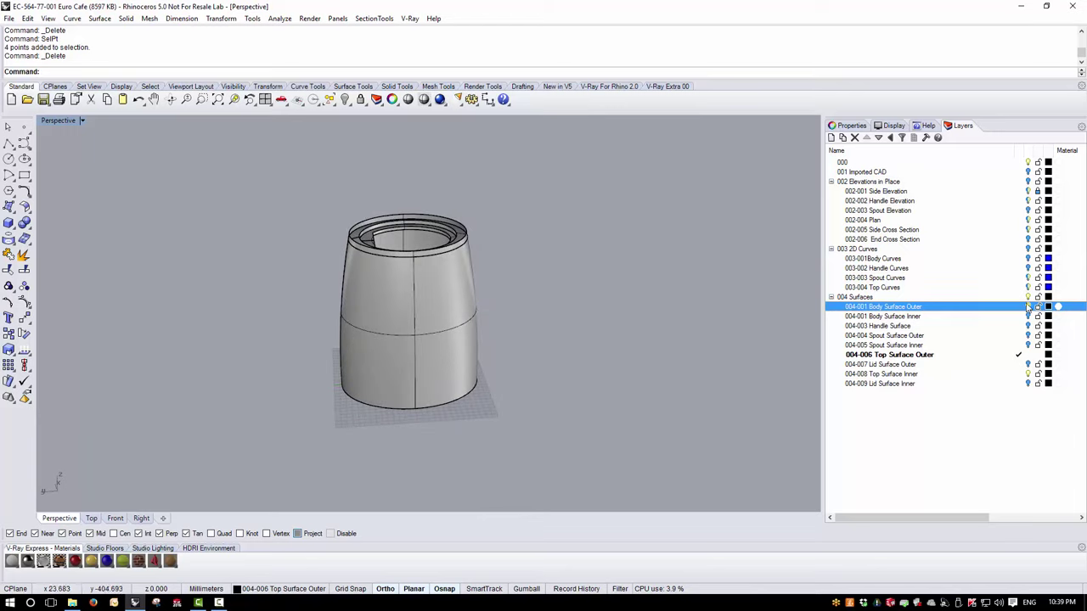
right_click_drag(541, 287, 546, 291)
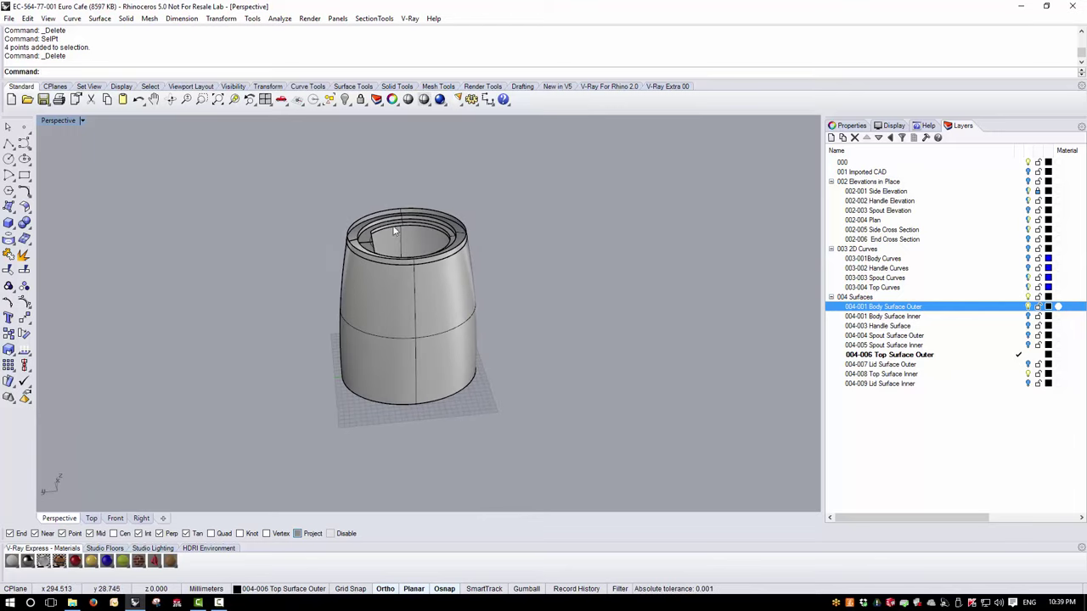
scroll(411, 225, "up", 3)
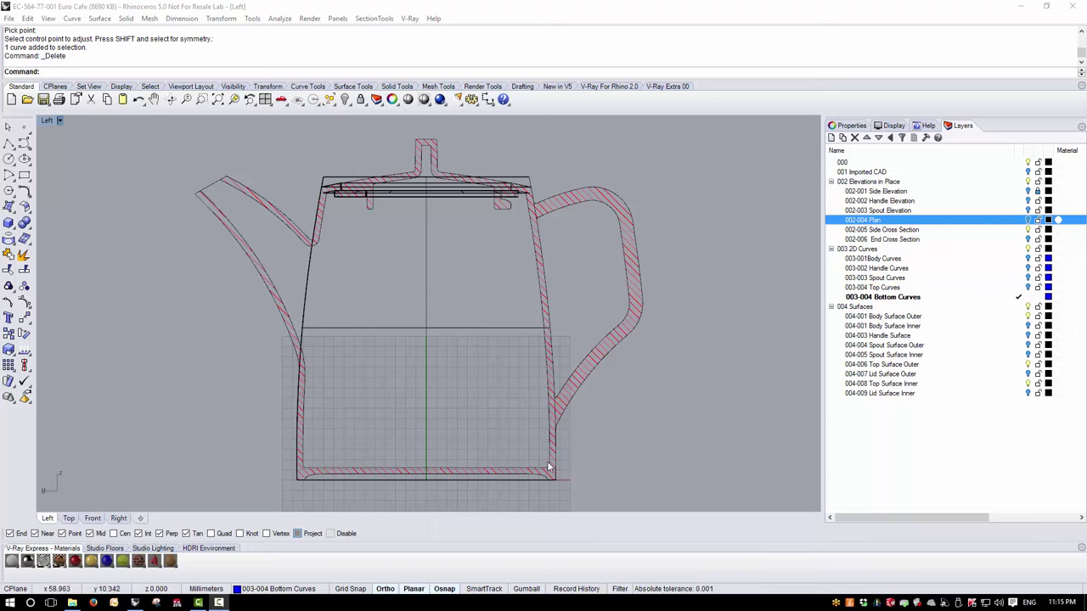
Draw a line along the flat underside of the pot's base, from the end of its curved corner to the centre axis.
scroll(417, 427, "up", 5)
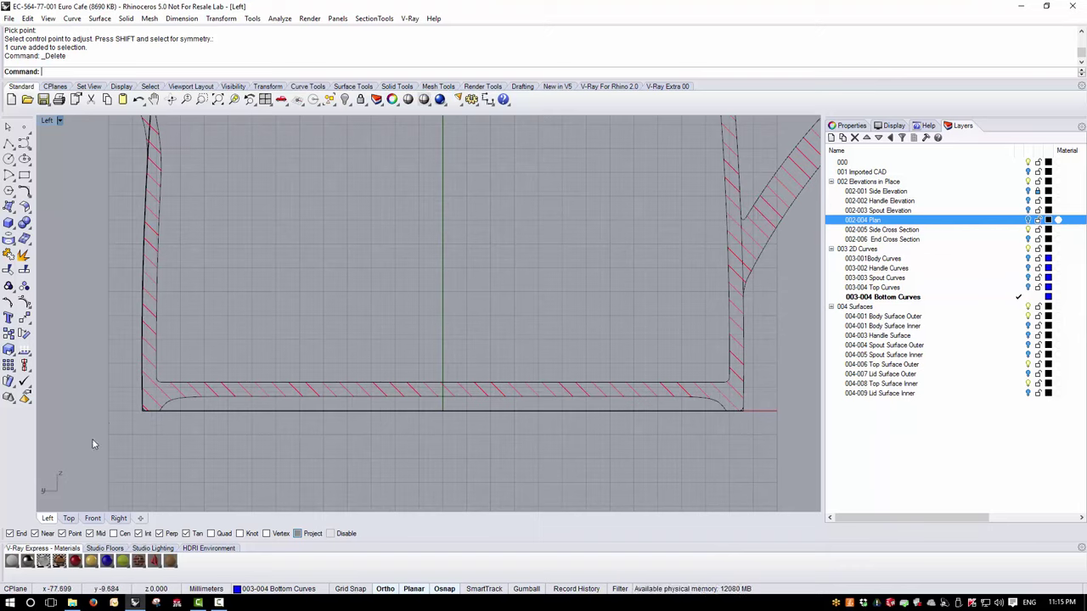
scroll(119, 428, "up", 2)
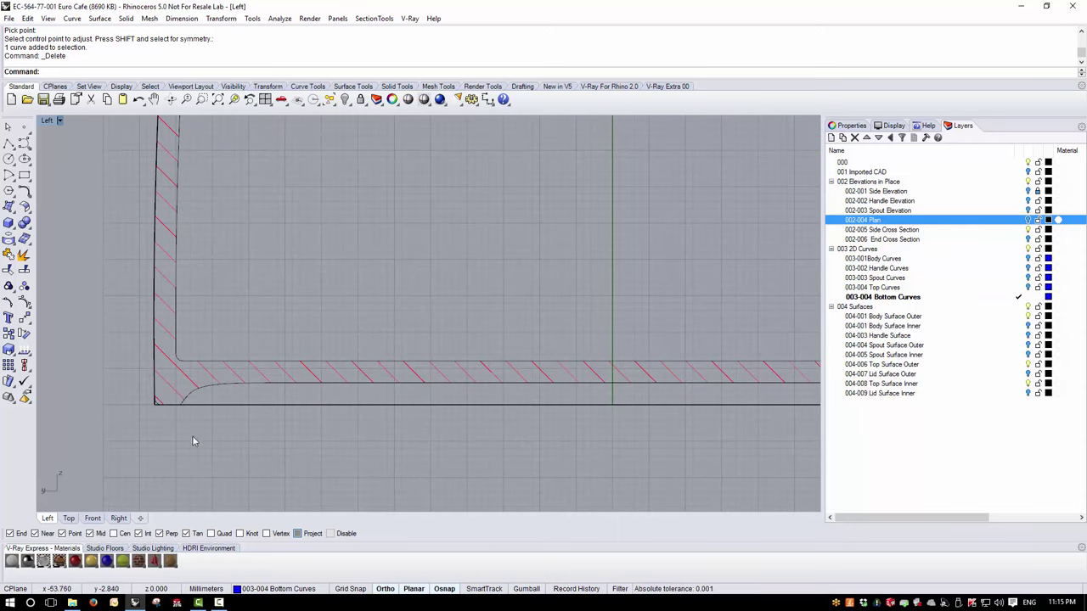
left_click(10, 144)
left_click(24, 149)
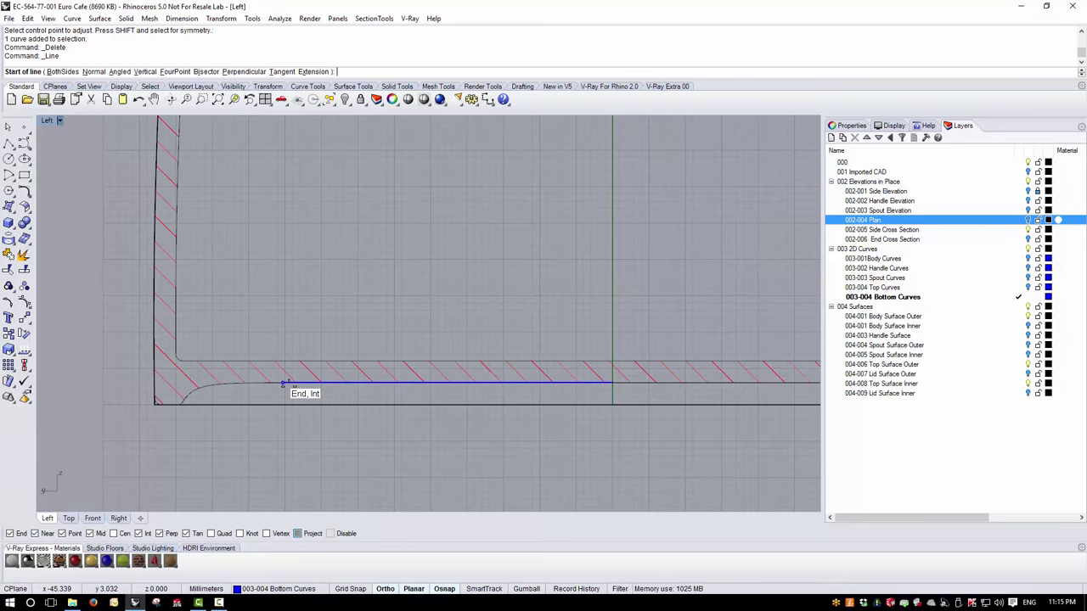
left_click(284, 383)
left_click(611, 383)
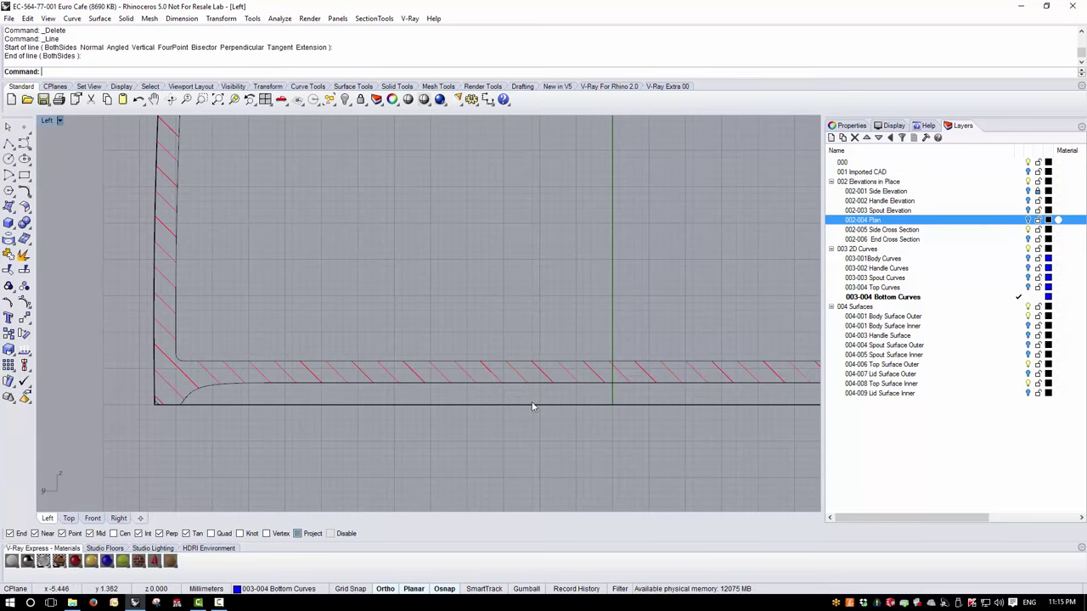
Draw an angled line along the sloped inner side of the foot, extending it past the base line.
scroll(110, 427, "up", 3)
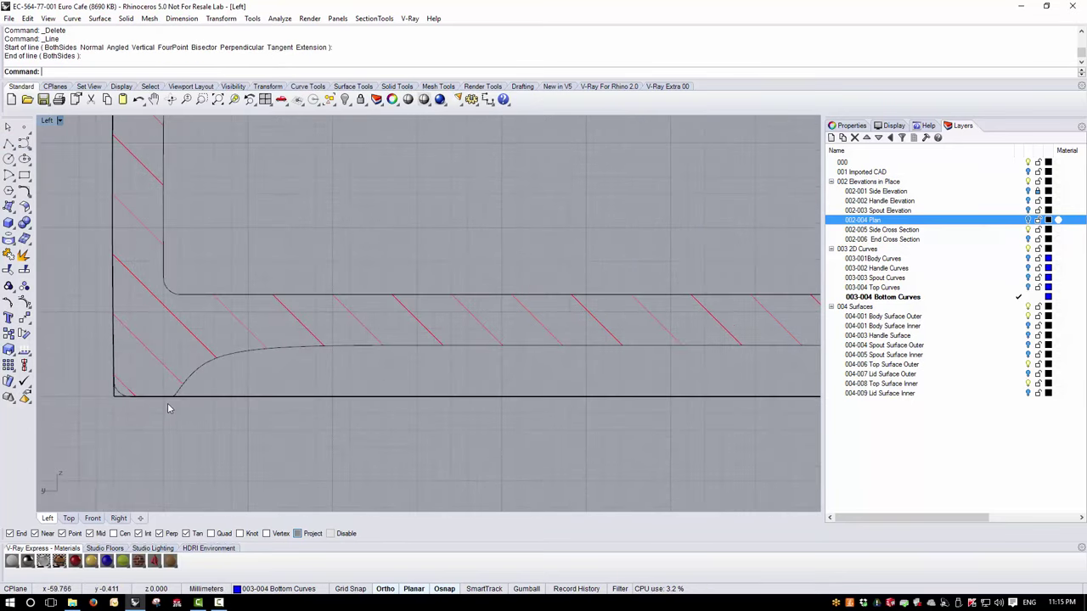
left_click(8, 145)
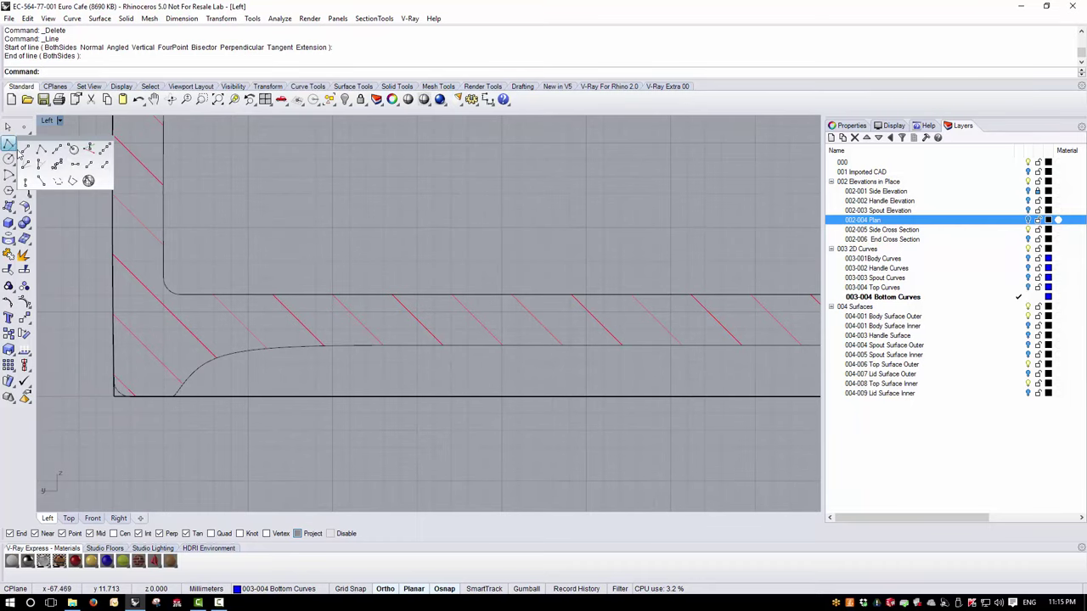
left_click(25, 149)
scroll(178, 414, "up", 4)
scroll(180, 412, "up", 1)
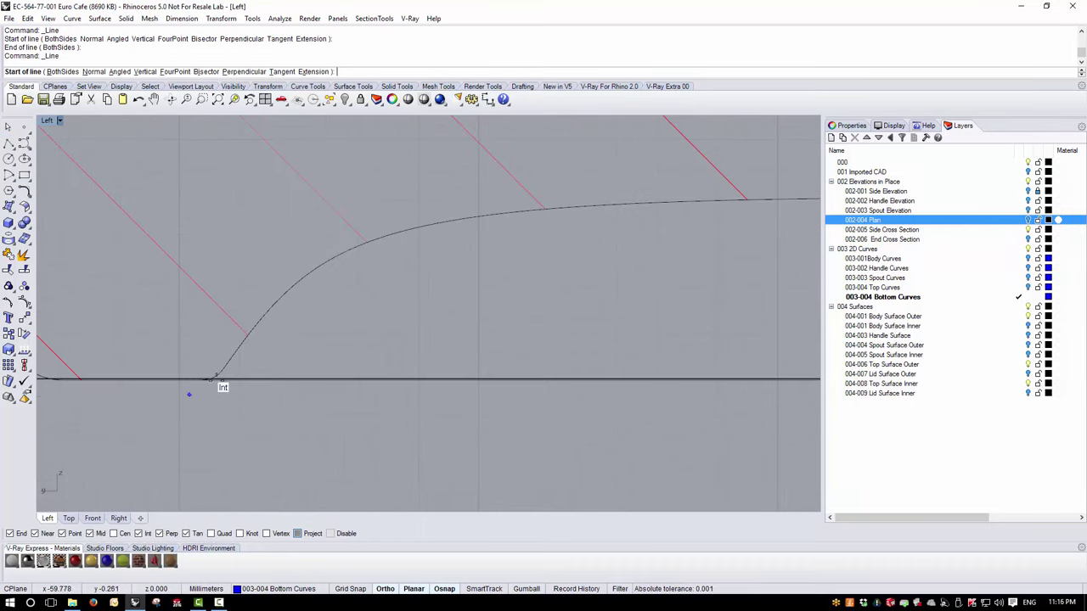
left_click(260, 319)
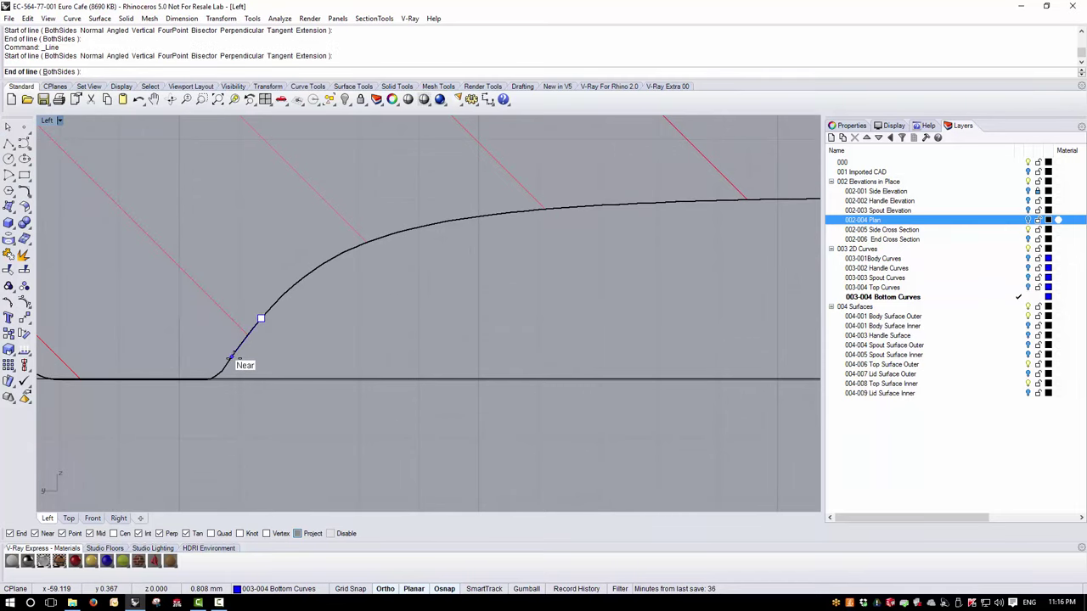
left_click(150, 462)
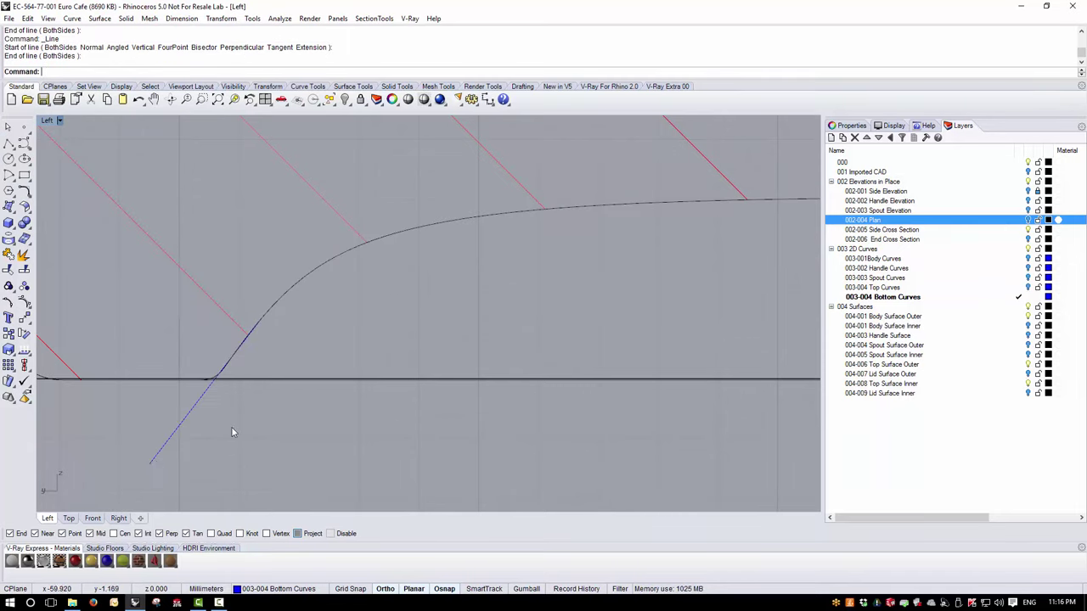
Start a curve blend with Tangency at both ends, joining the flat underside to the angled foot line.
scroll(231, 432, "down", 5)
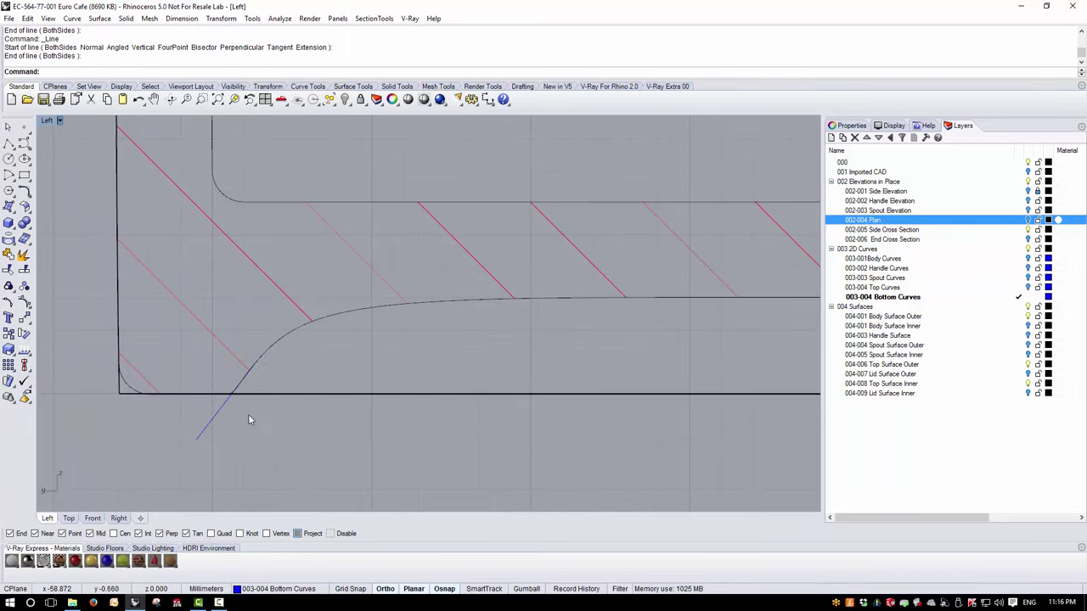
left_click(26, 190)
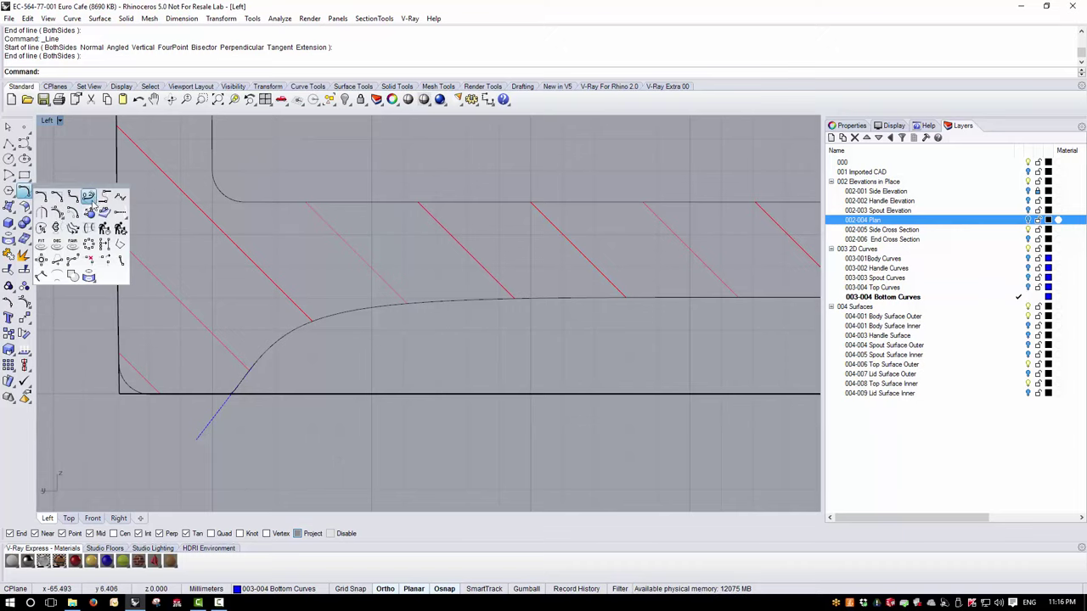
left_click(89, 197)
scroll(297, 361, "down", 5)
left_click(584, 310)
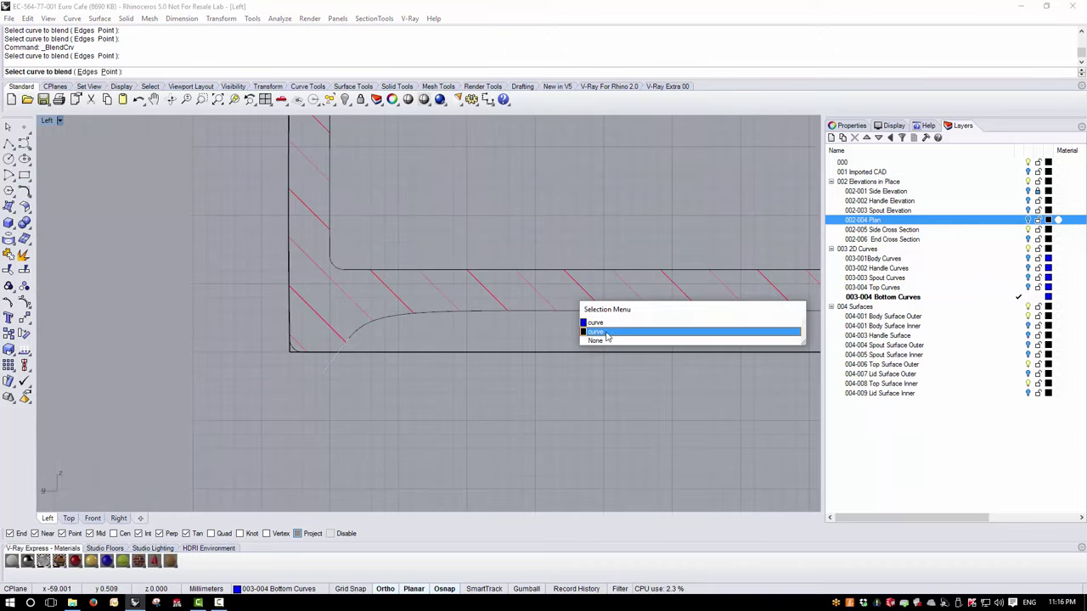
left_click(606, 332)
scroll(417, 339, "up", 3)
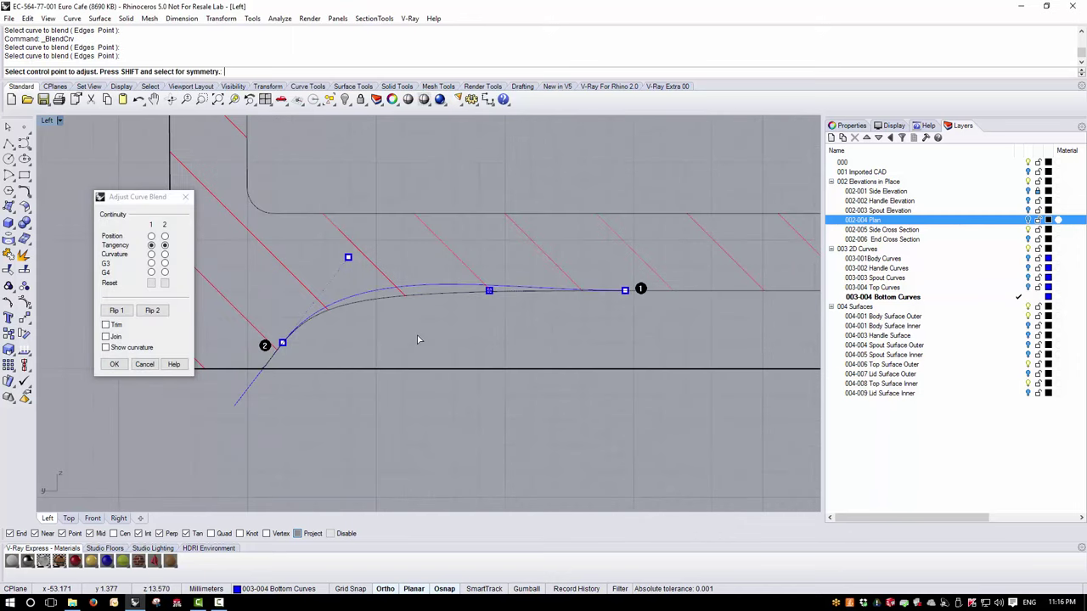
Adjust the blend's two inner control points until it follows the underside profile in the cross section, then accept the blend.
left_click(348, 257)
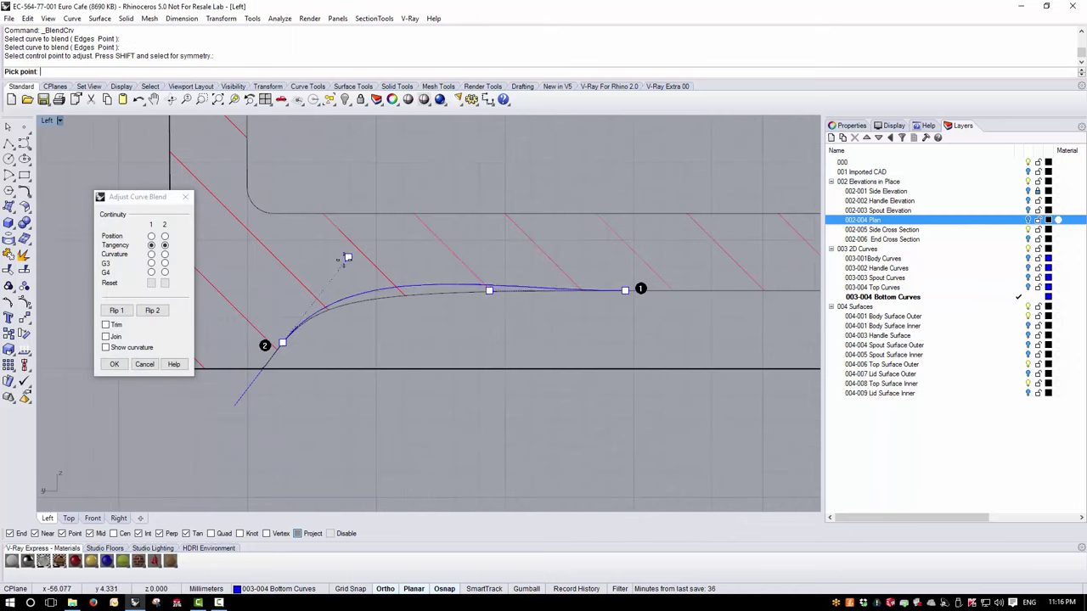
left_click(327, 285)
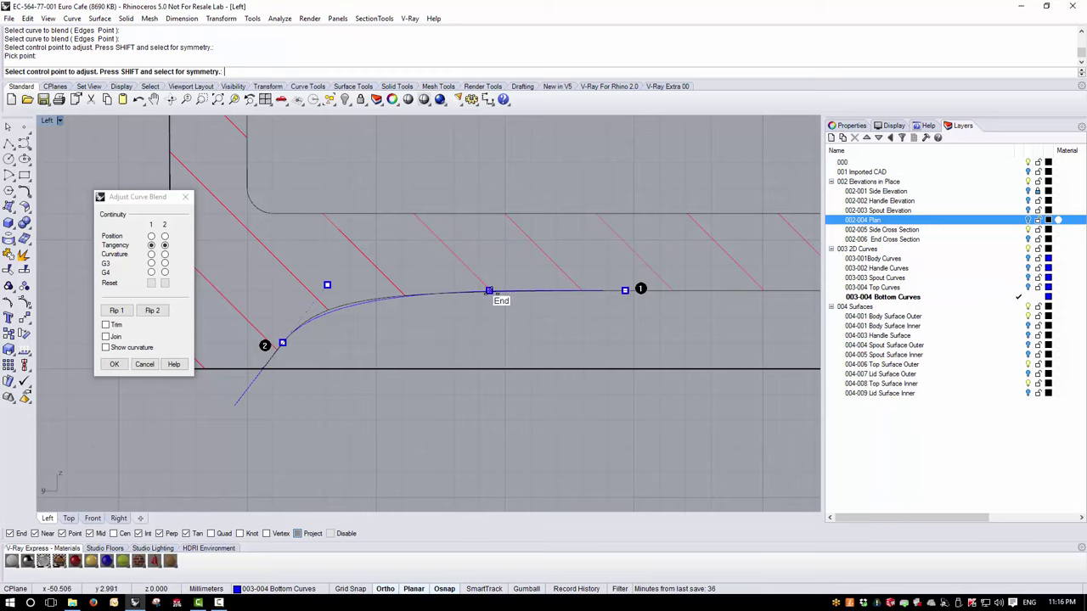
left_click(489, 292)
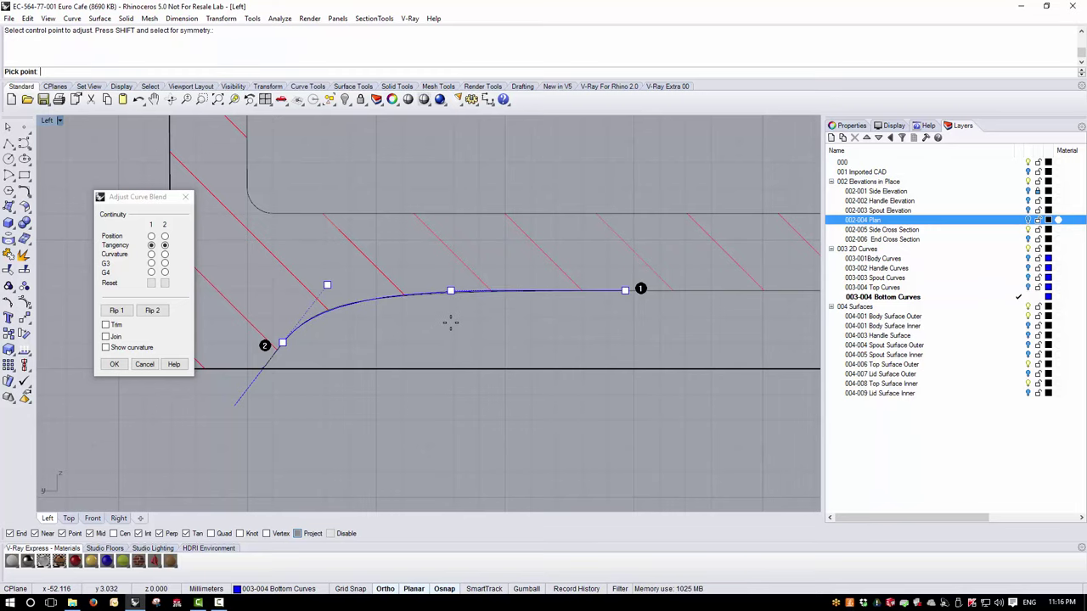
left_click(450, 323)
left_click(328, 285)
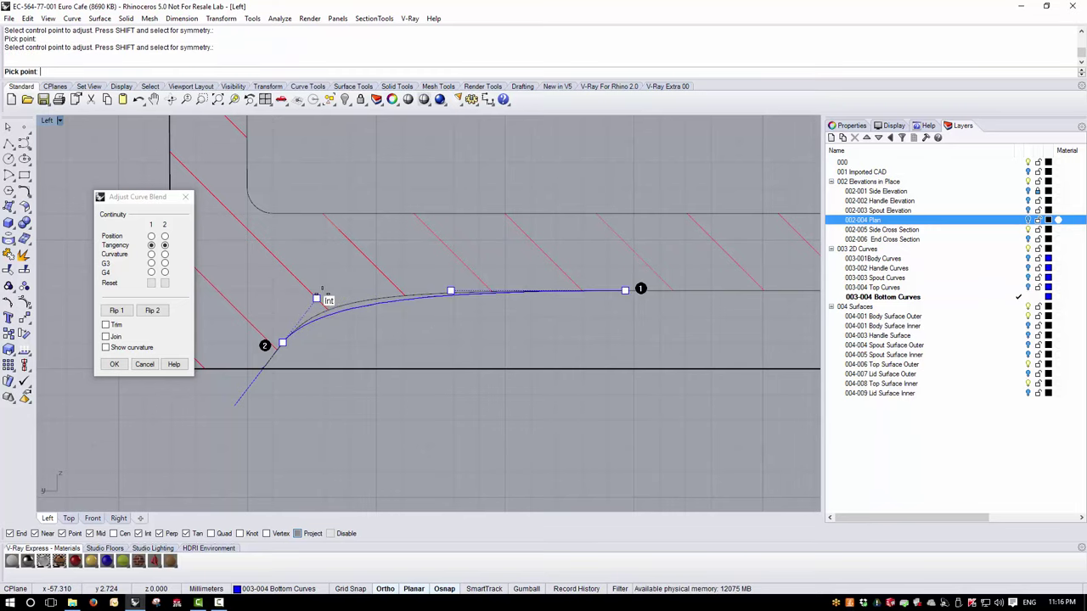
scroll(308, 306, "up", 3)
left_click(302, 306)
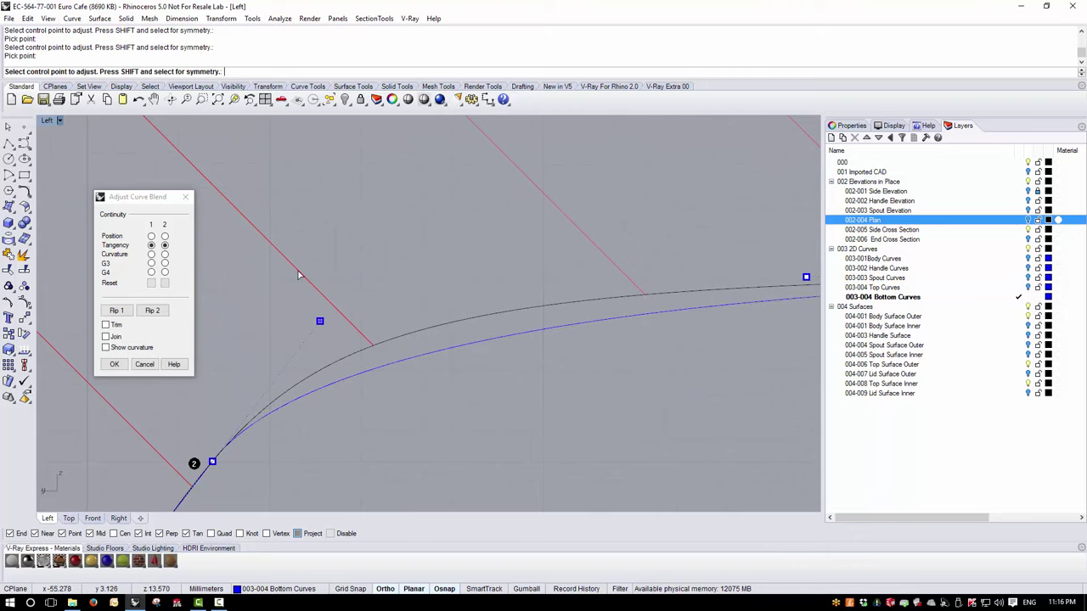
scroll(298, 274, "down", 3)
left_click(459, 275)
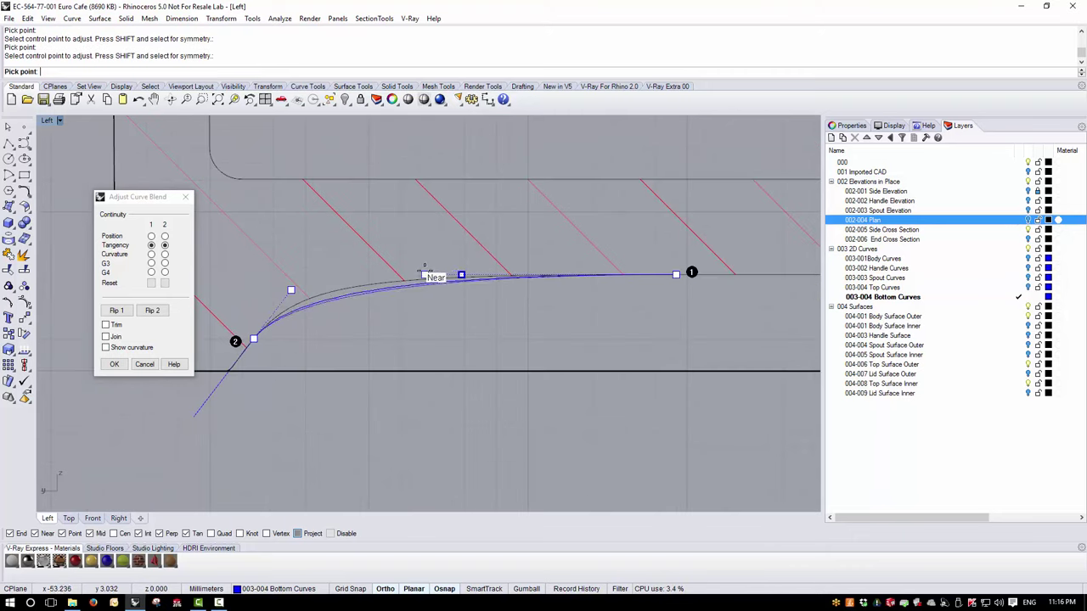
left_click(346, 249)
scroll(549, 335, "down", 3)
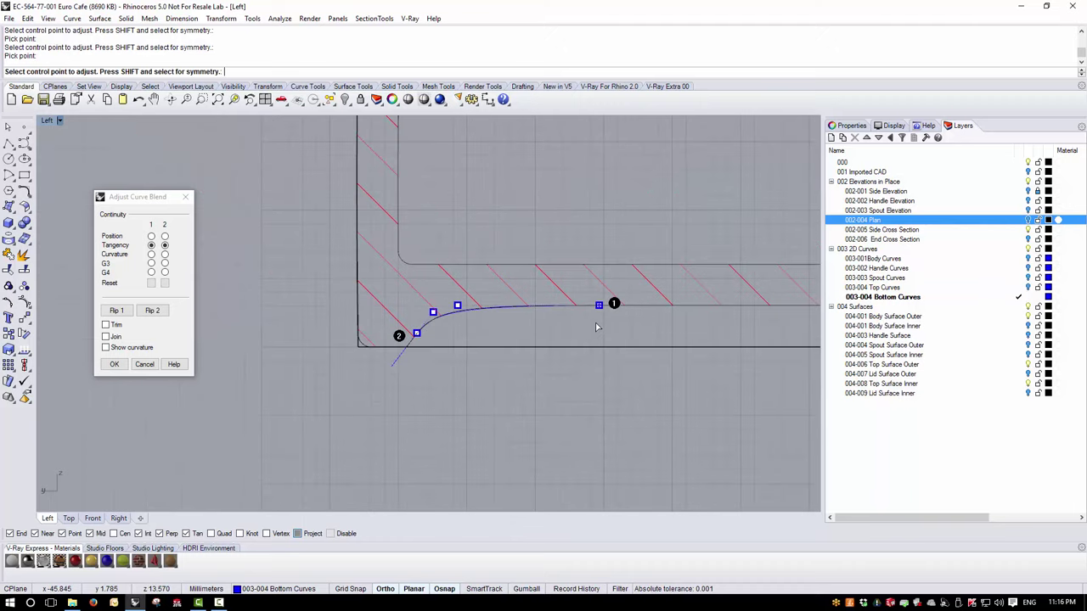
left_click(114, 364)
Draw a horizontal line about 5 mm long along the foot's bottom edge, crossing the angled foot line and extending past the outer wall.
scroll(363, 363, "down", 2)
scroll(399, 369, "up", 1)
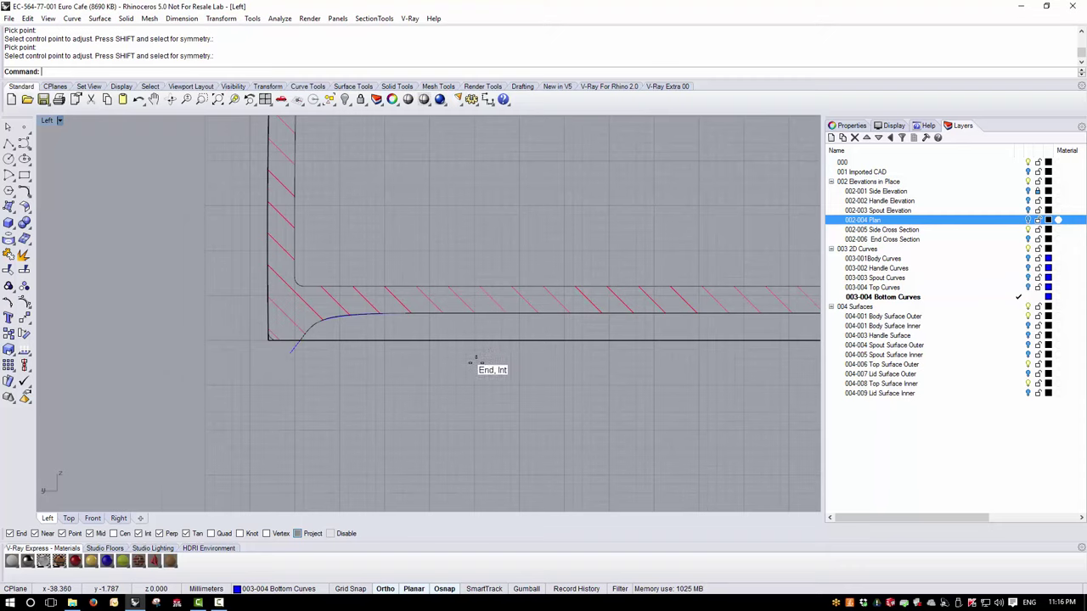
scroll(471, 386, "up", 1)
scroll(211, 366, "up", 2)
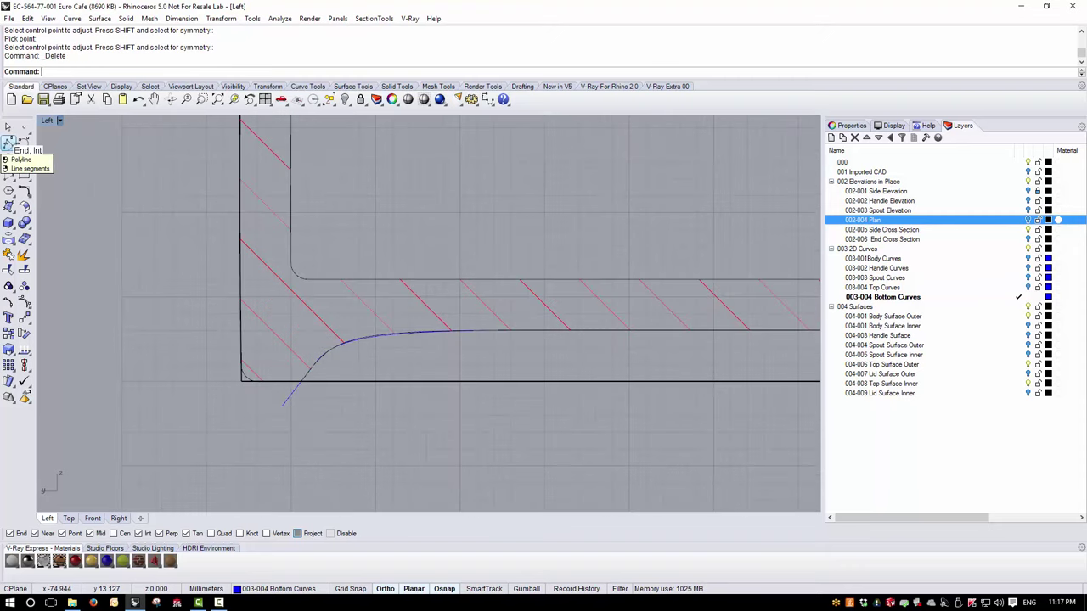
key("Delete")
left_click(22, 142)
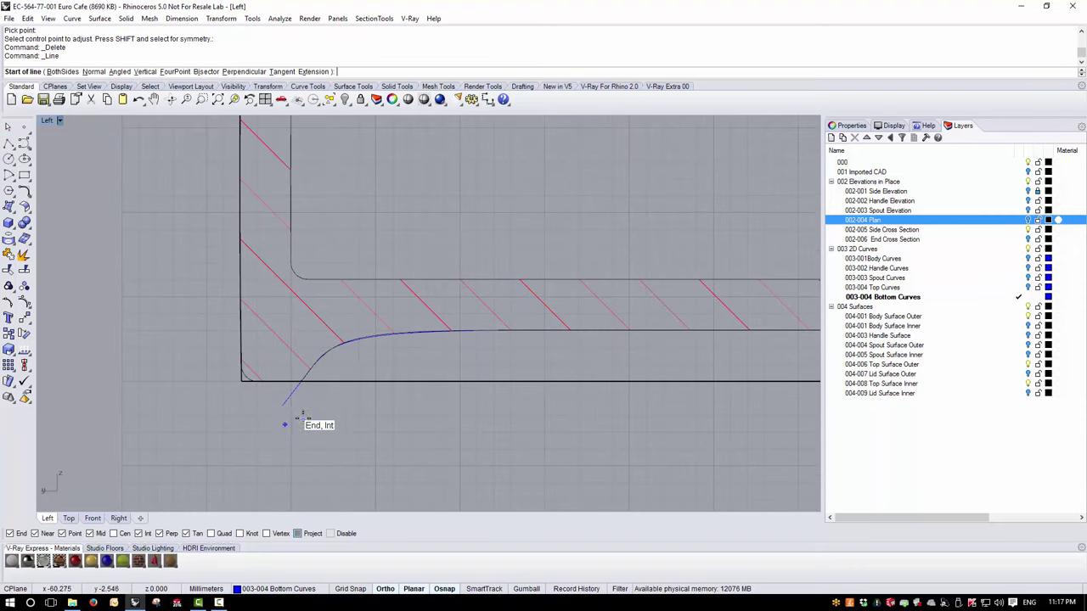
left_click(318, 382)
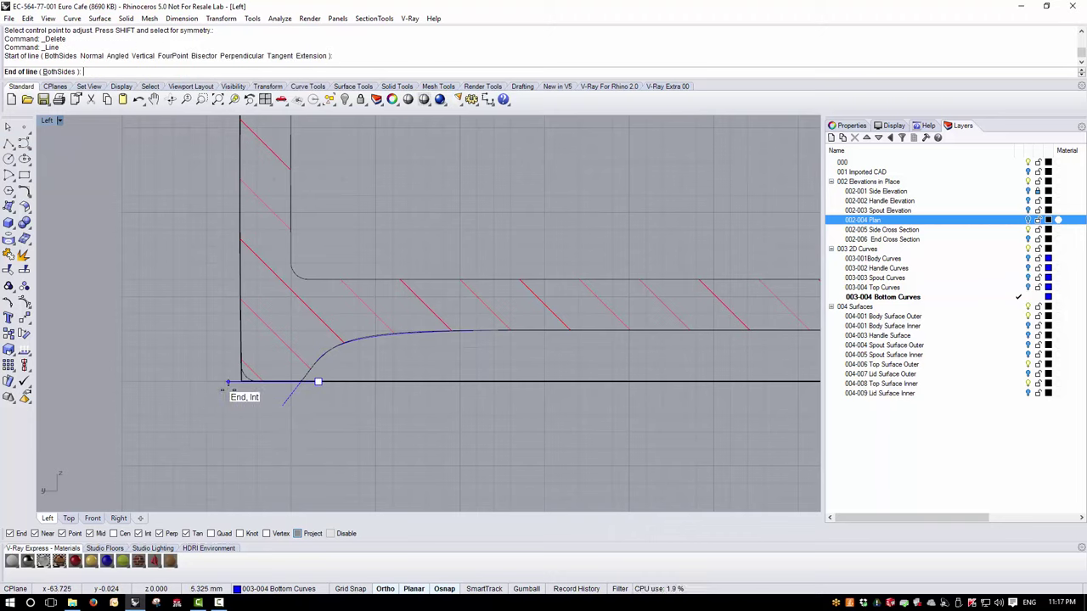
left_click(227, 382)
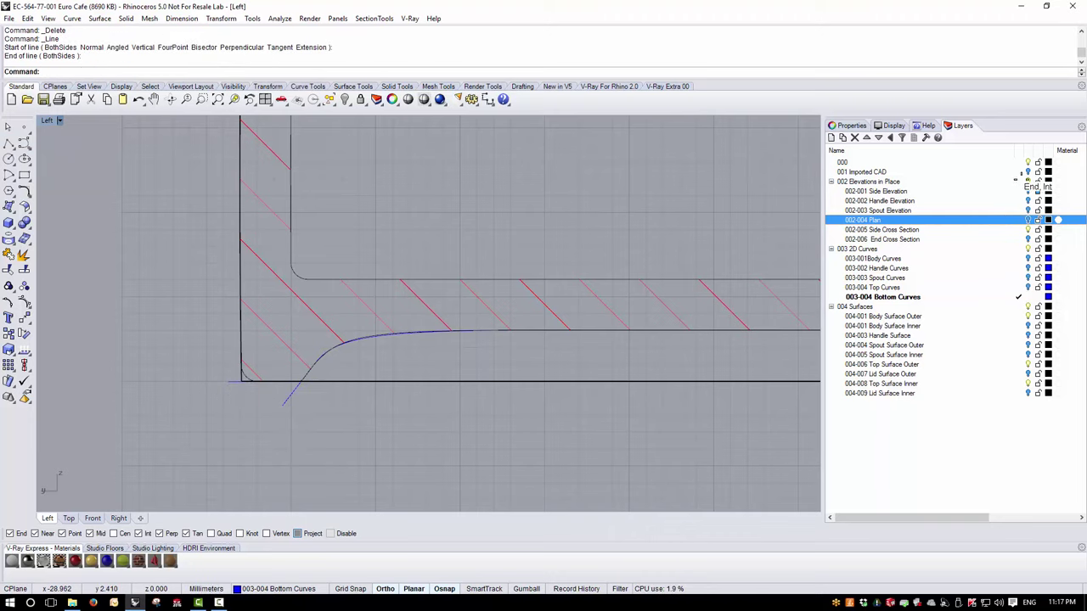
Hide the 002 Elevations in Place and 004 Surfaces layers, and trim the overhanging ends of the horizontal and angled foot lines at their crossing.
left_click(1025, 182)
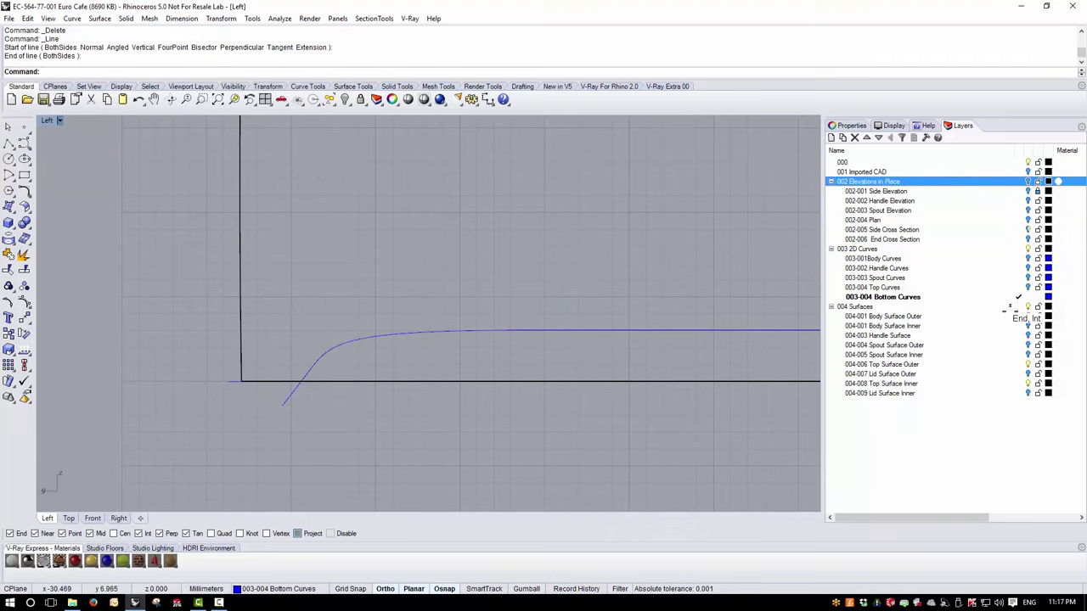
left_click(1027, 307)
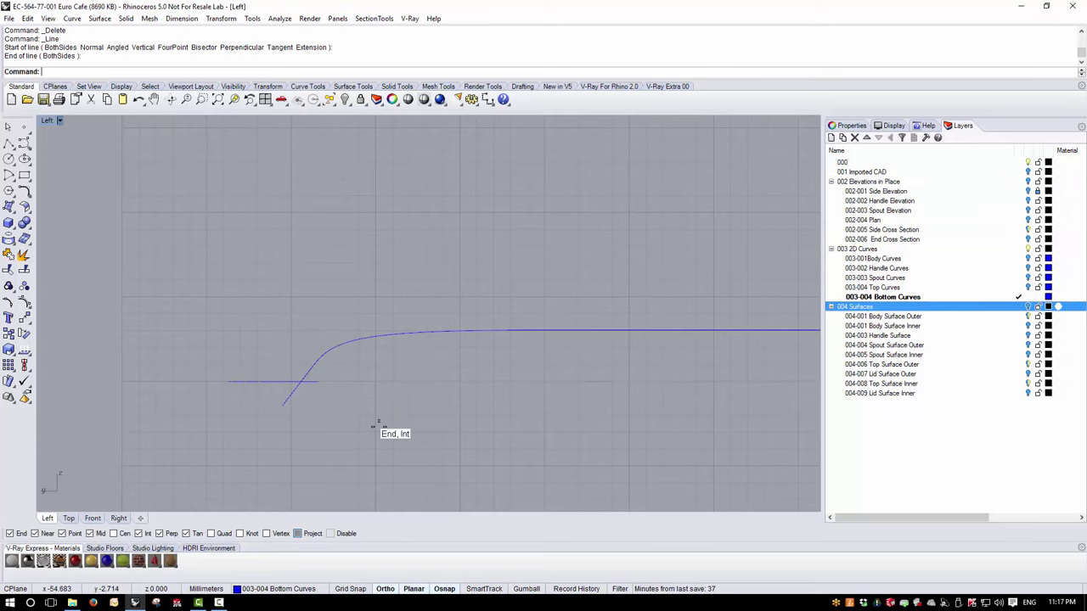
left_click(8, 269)
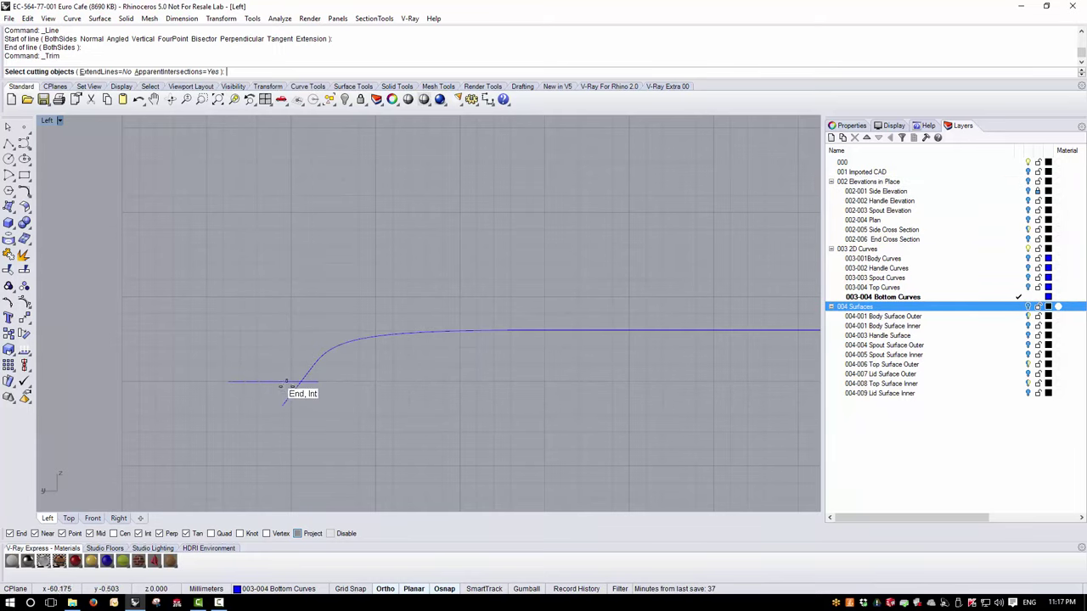
left_click(291, 387)
key("Return")
left_click(293, 392)
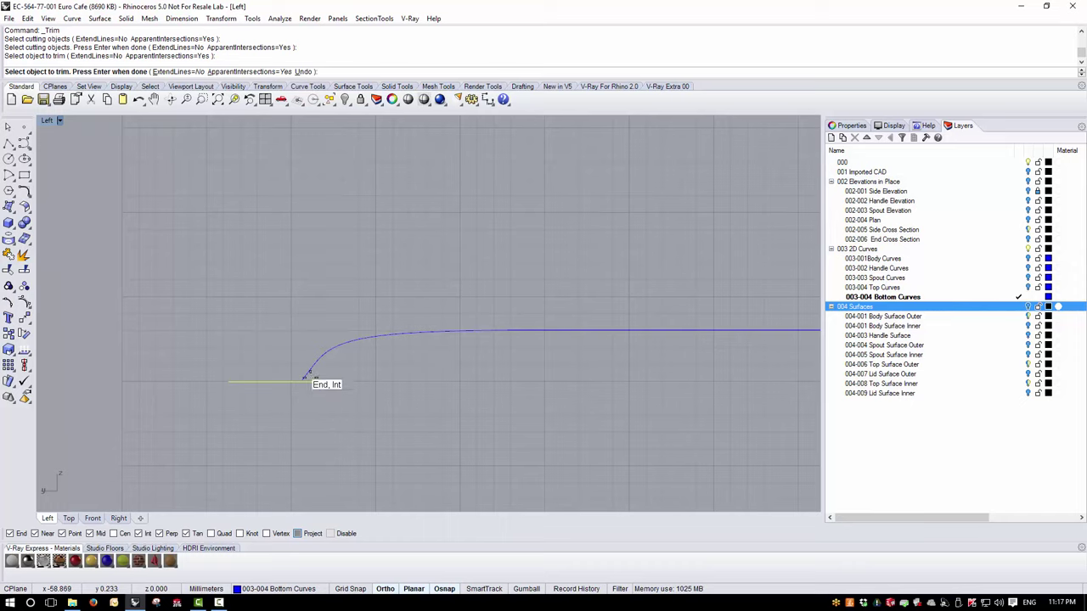
key("Return")
left_click(303, 373)
key("Return")
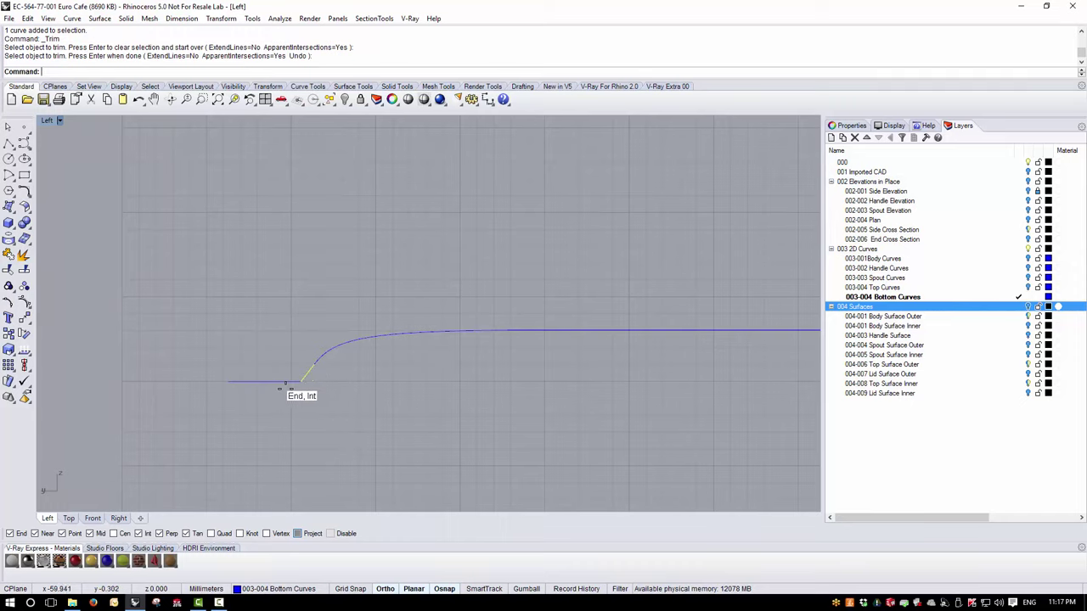
Join the flat underside line, the blend, the angled foot line and the foot's bottom line into one profile curve.
scroll(250, 381, "down", 3)
scroll(250, 381, "down", 2)
left_click(499, 368)
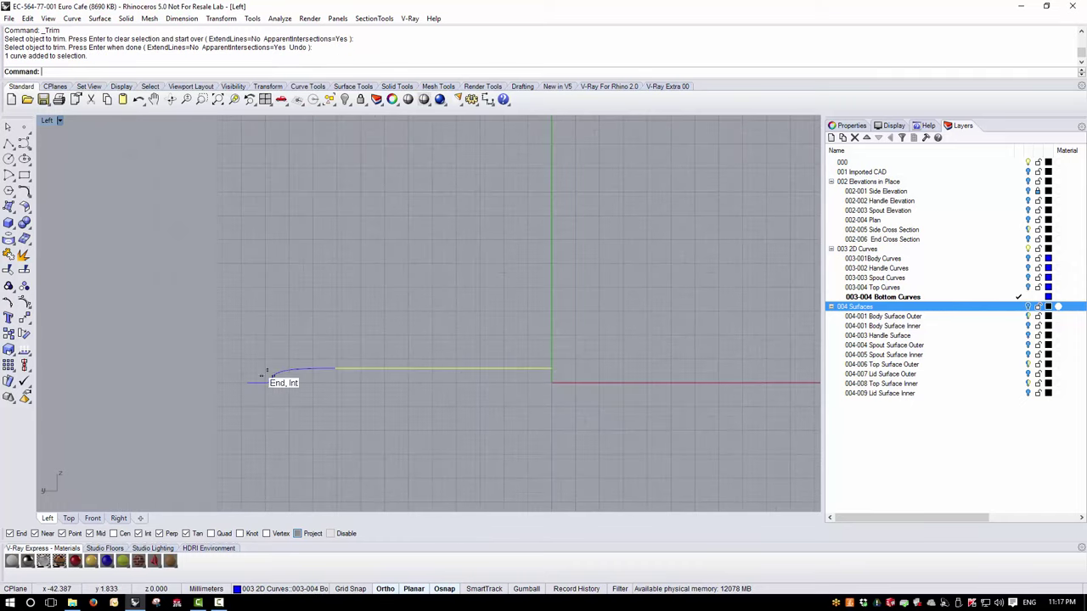
left_click(295, 366)
scroll(255, 389, "up", 3)
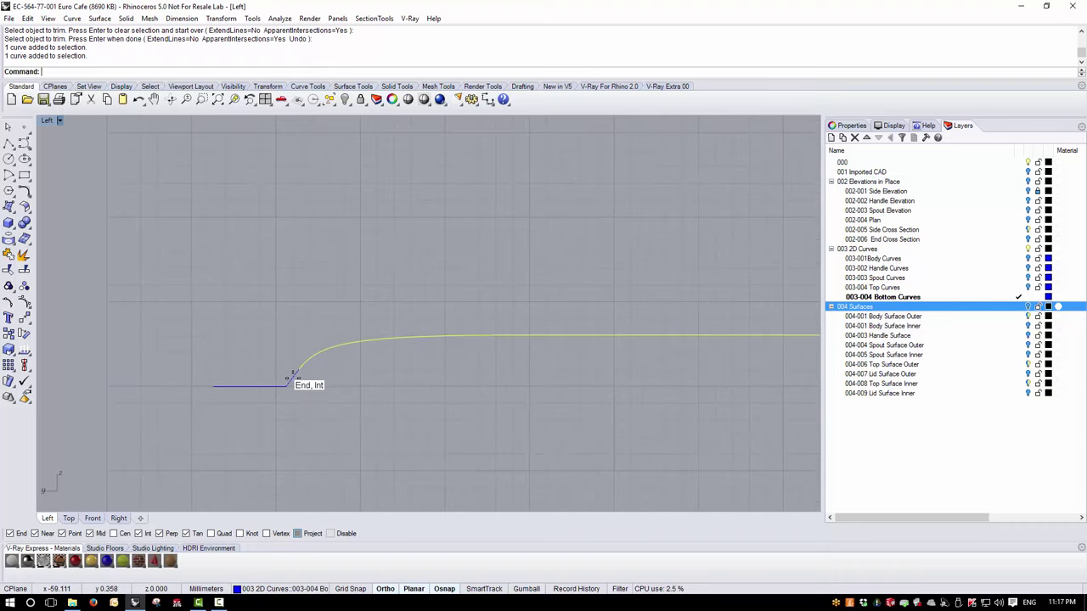
left_click(285, 381)
left_click(8, 253)
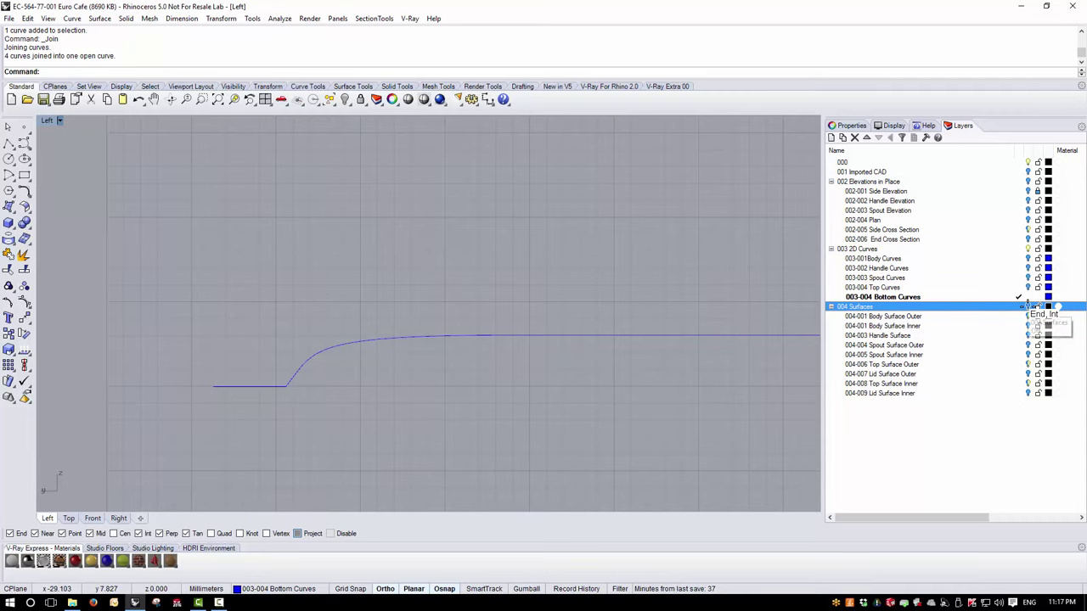
Show the 004 Surfaces layer again and change the Left viewport to a Perspective view.
left_click(1028, 307)
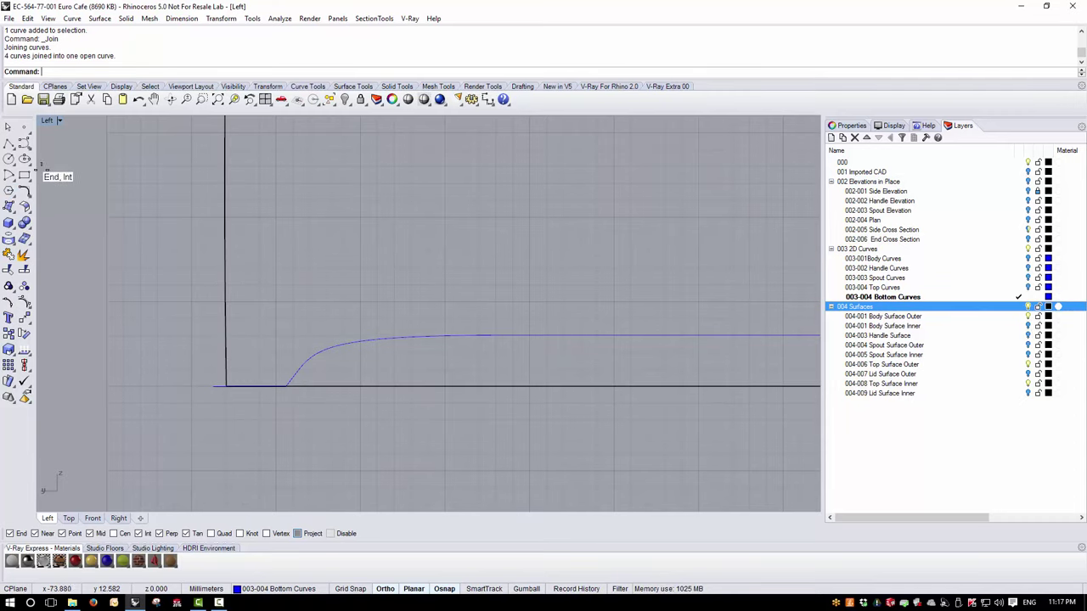
double_click(47, 120)
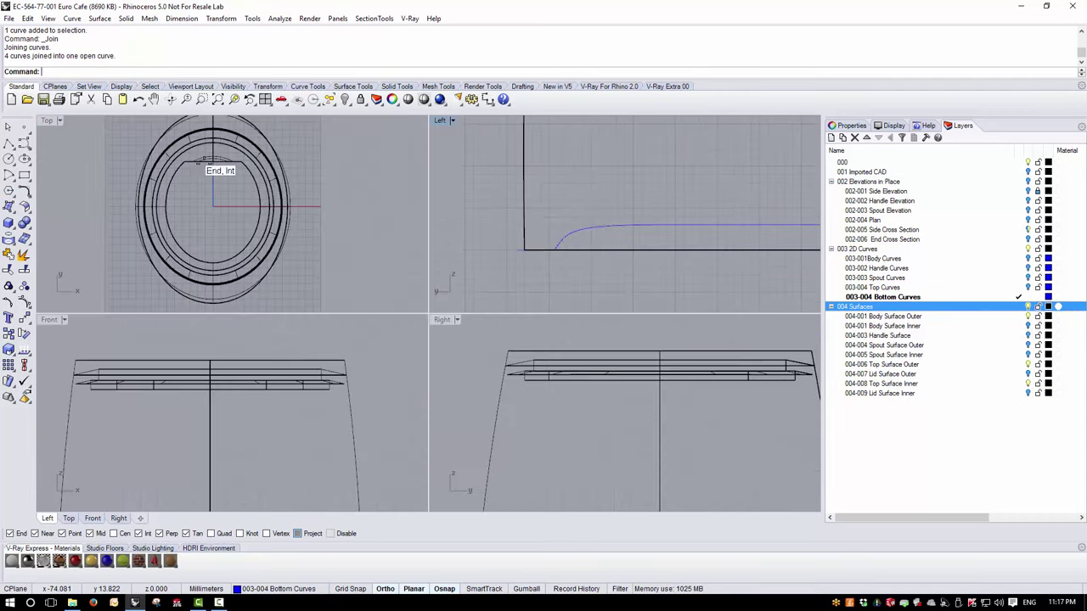
left_click(450, 120)
mouse_move(475, 348)
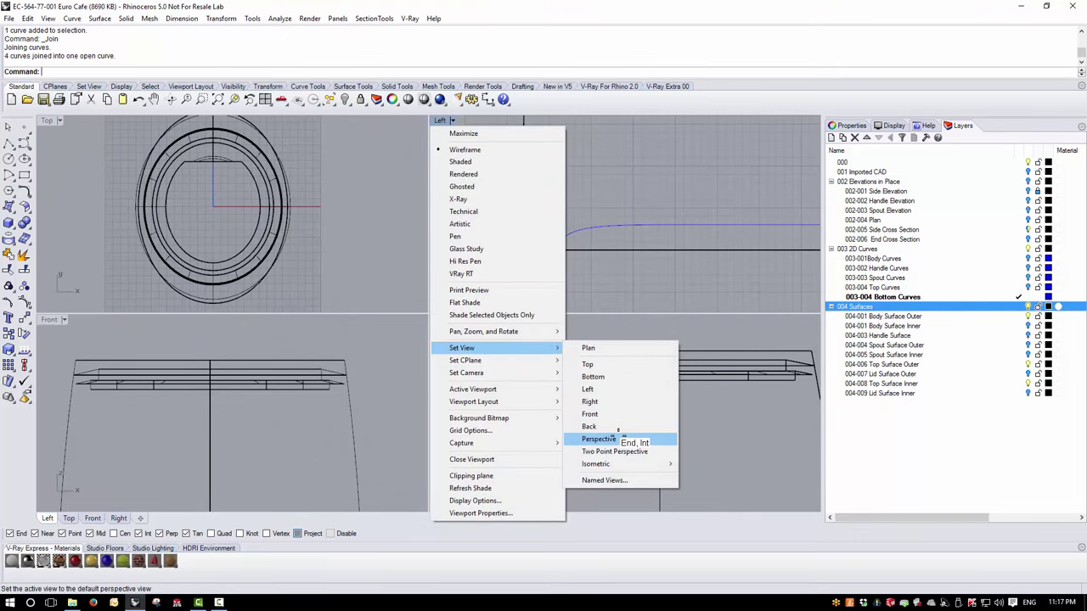
left_click(624, 439)
Set the Perspective viewport's construction plane to World Top and maximize the viewport.
left_click(474, 120)
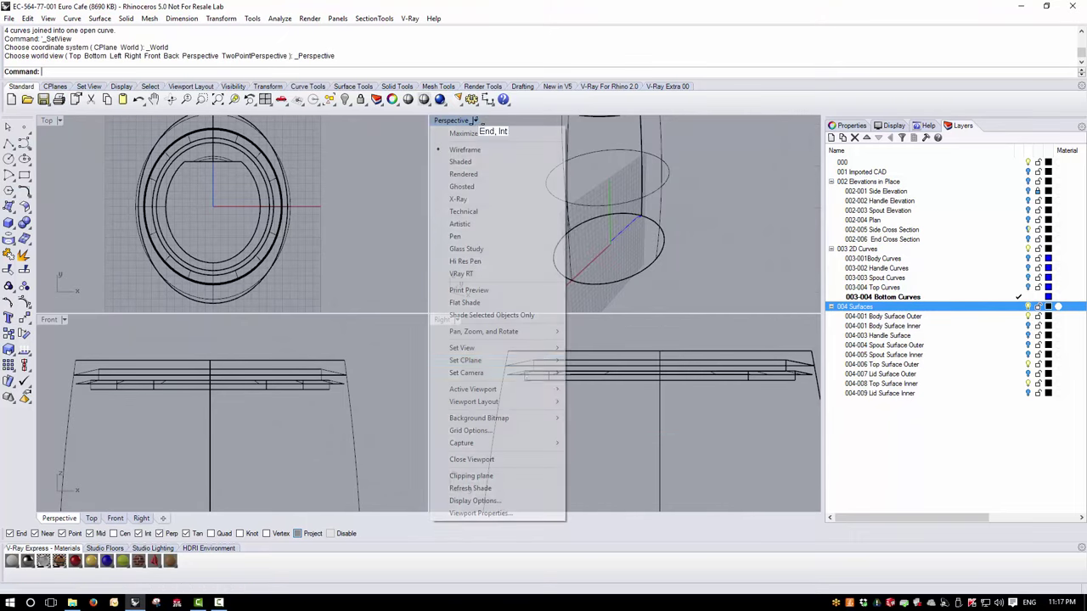
mouse_move(500, 353)
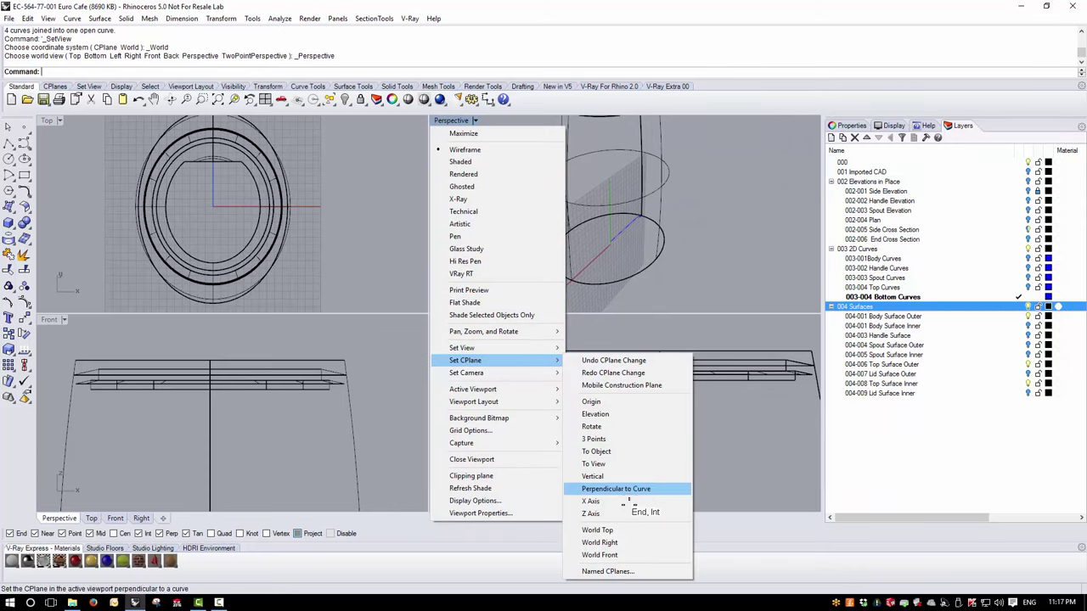
left_click(597, 529)
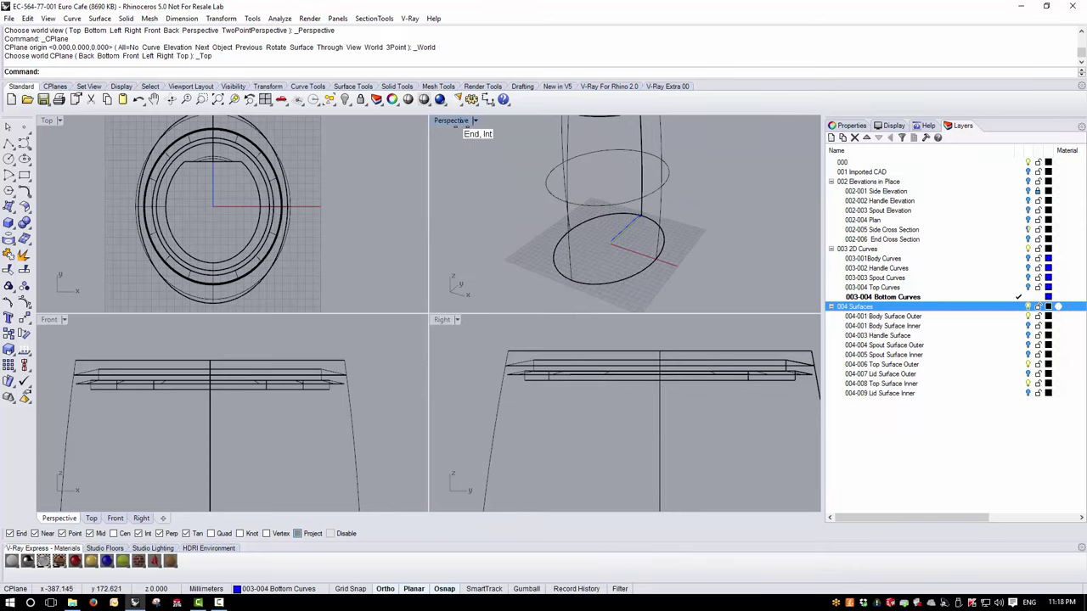
double_click(451, 120)
scroll(488, 378, "down", 2)
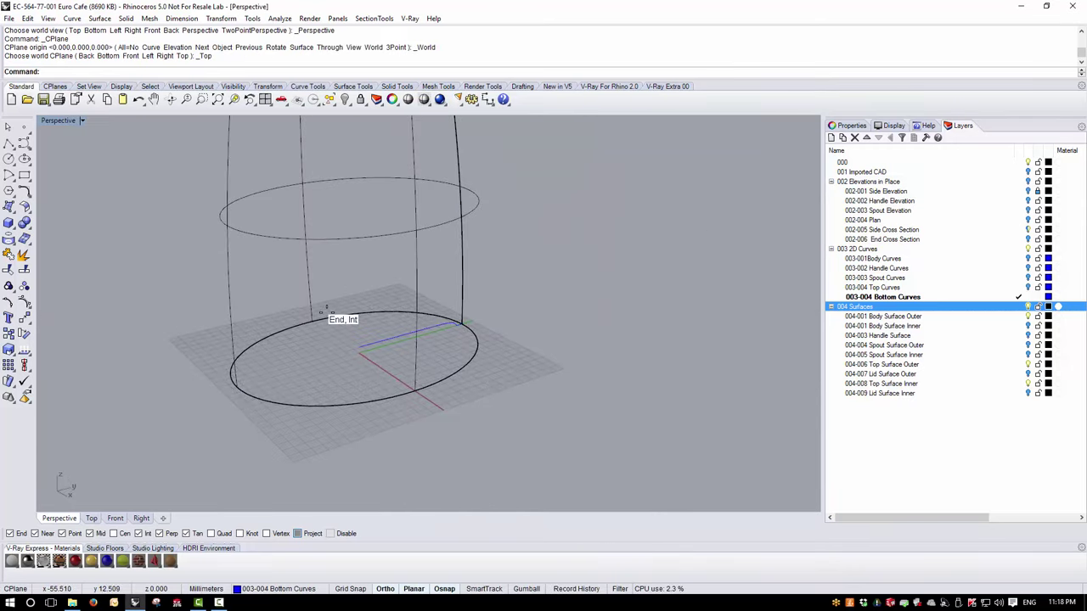
scroll(338, 314, "up", 2)
Add a layer named 004-010 Base Surface beneath 004-009 Lid Surface Inner and make it current.
left_click(891, 393)
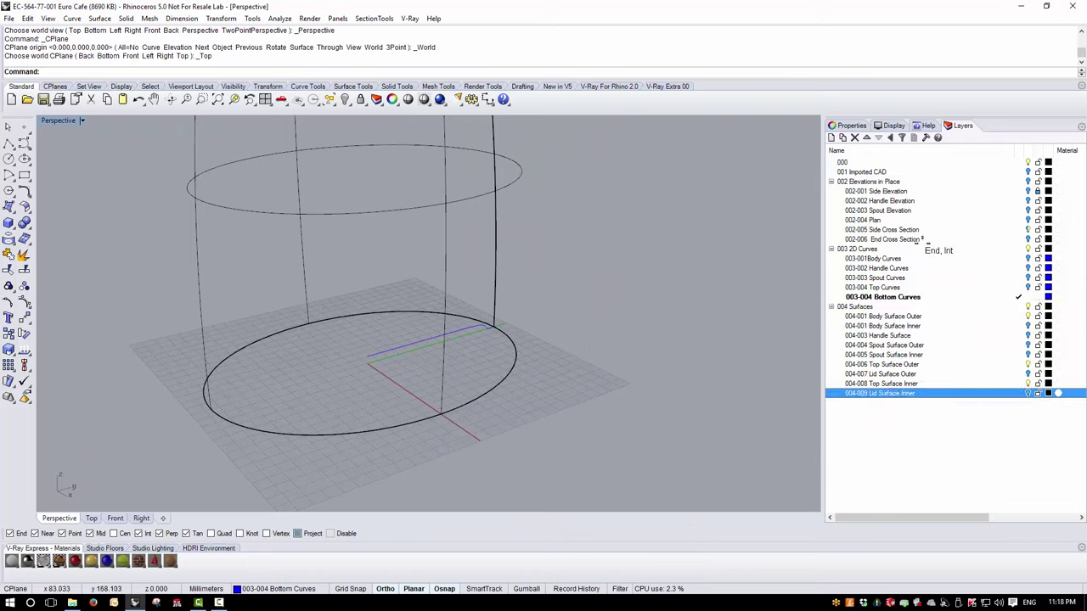
left_click(832, 138)
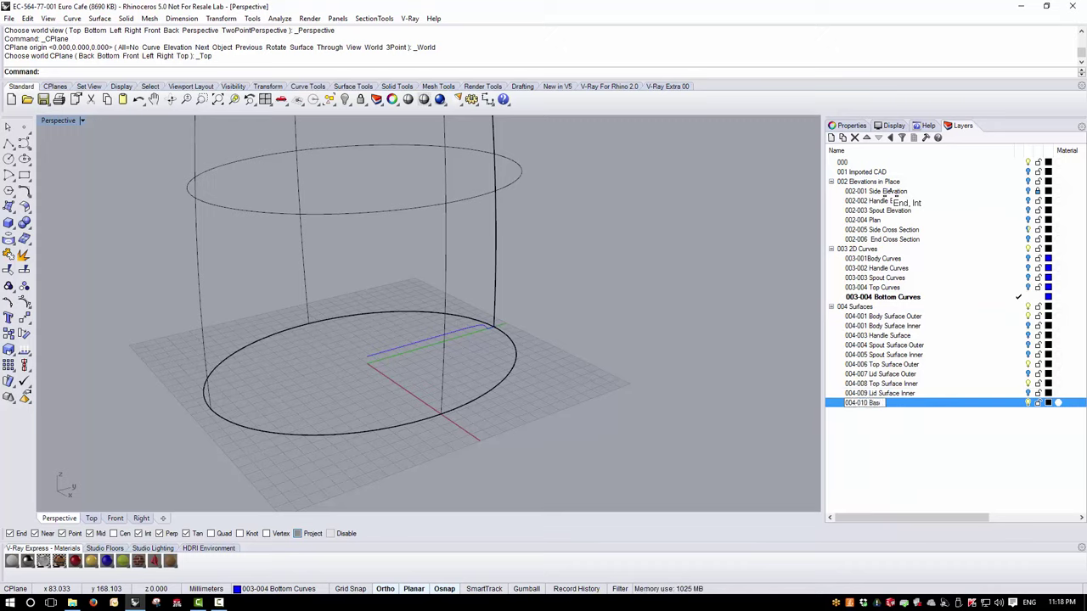
type("004-010 Base Surface")
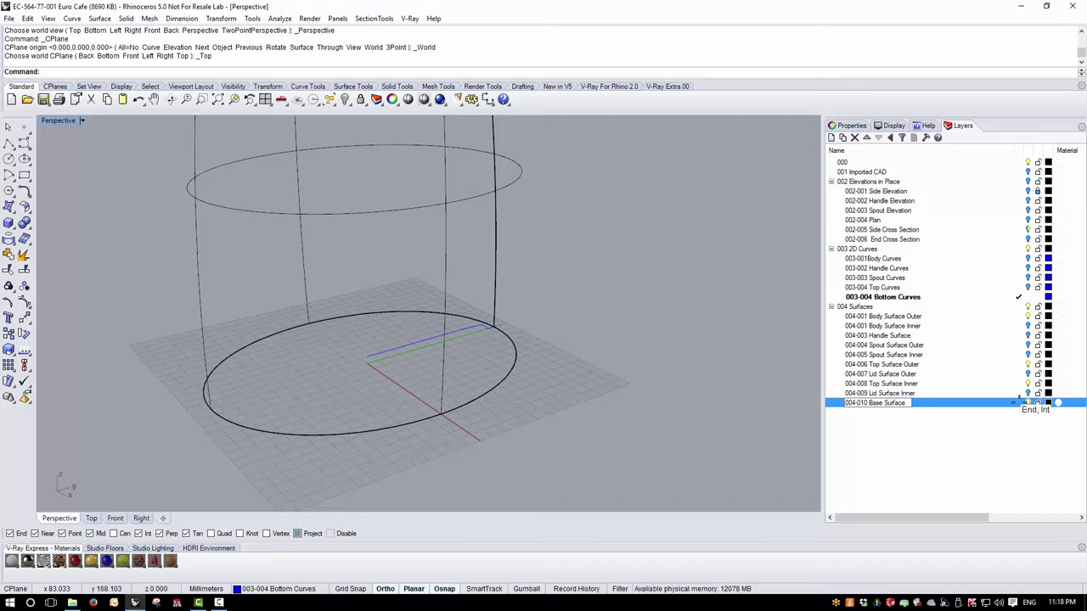
left_click(1019, 402)
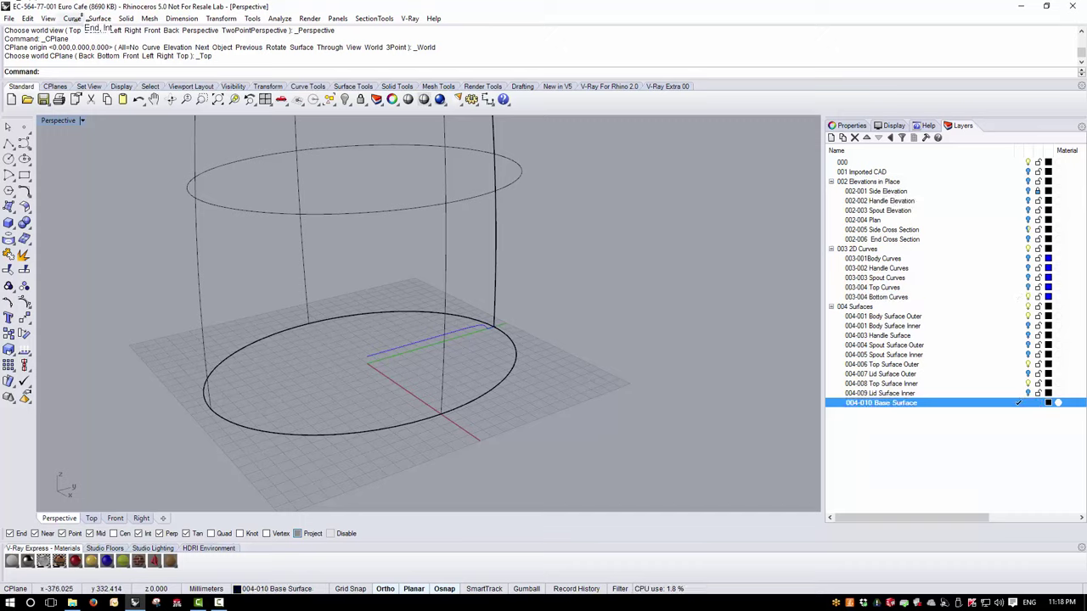
Rail Revolve the bottom profile around the body's elliptical bottom edge, with Project snapping off and a vertical axis starting at 0.
left_click(99, 17)
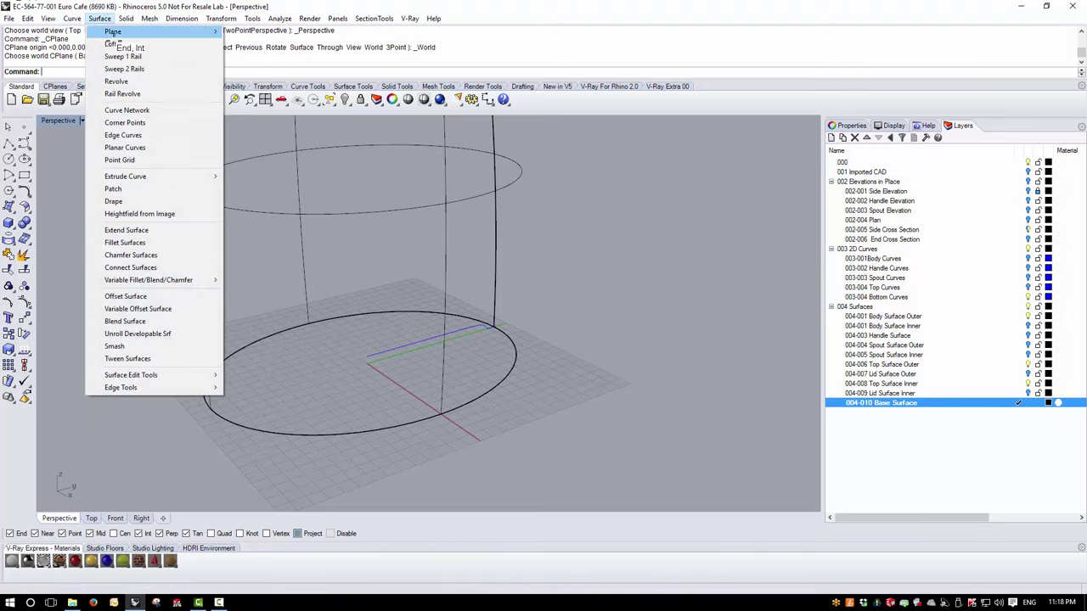
left_click(122, 93)
left_click(472, 328)
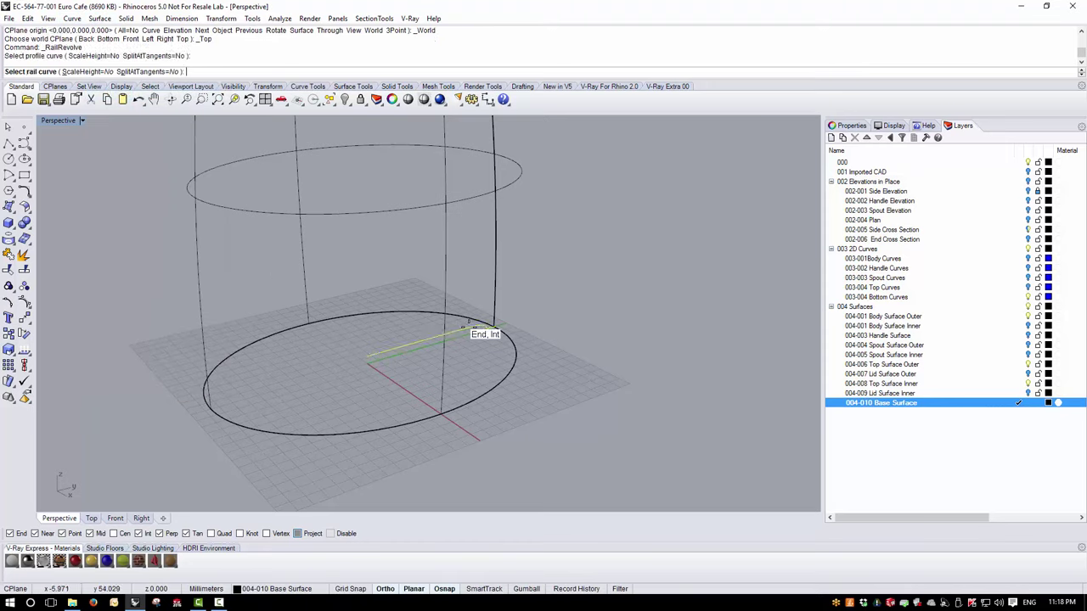
left_click(515, 369)
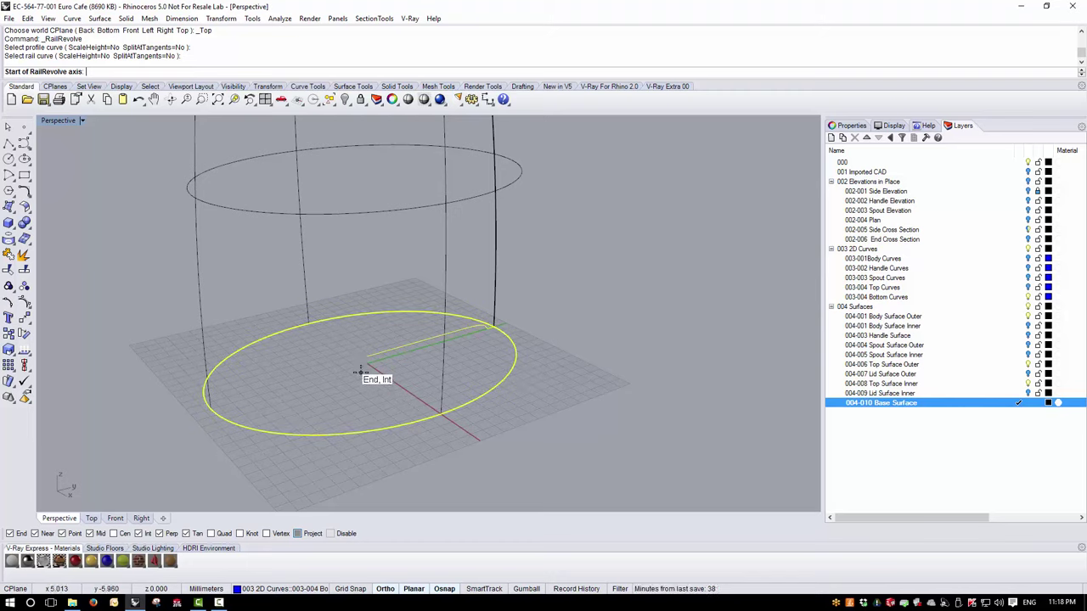
left_click(298, 533)
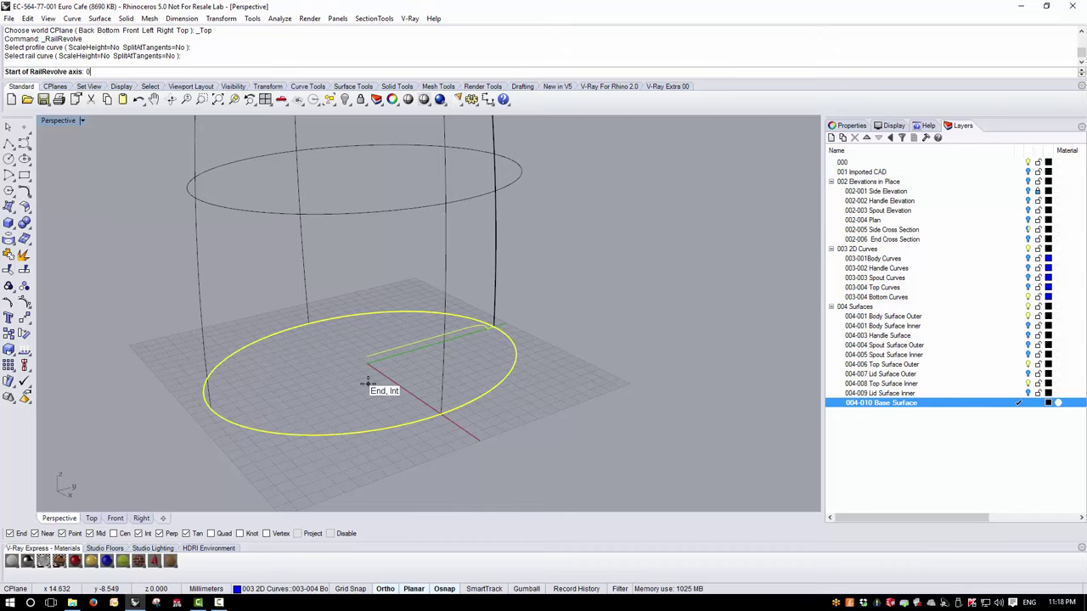
key("Return")
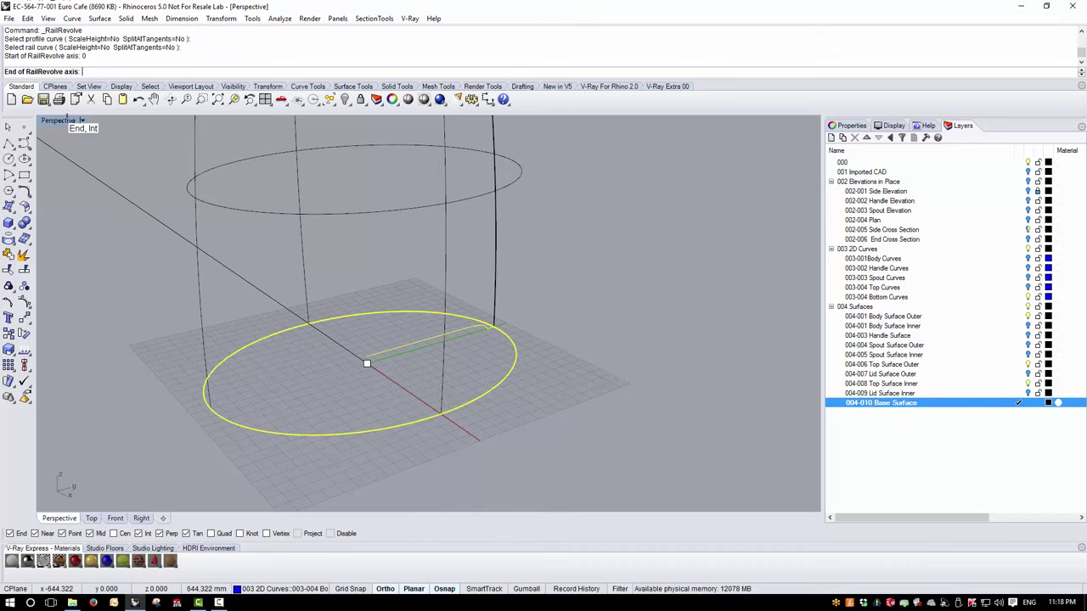
double_click(73, 120)
left_click(245, 389)
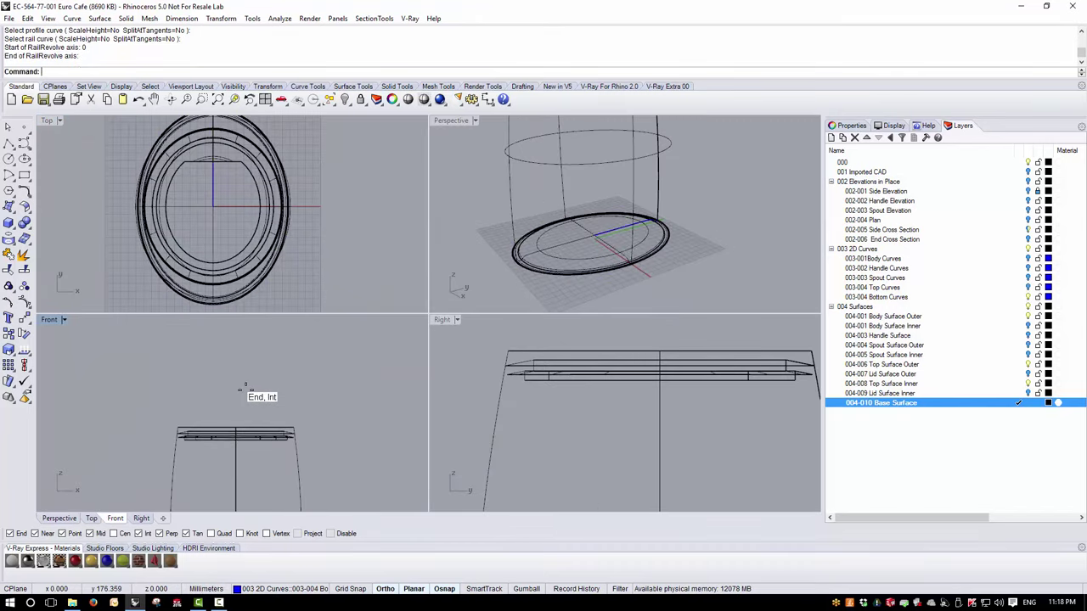
Maximize the Perspective viewport, set it to Shaded display, and inspect the new base surface and the pot body from several angles.
double_click(451, 119)
right_click_drag(438, 438, 403, 297)
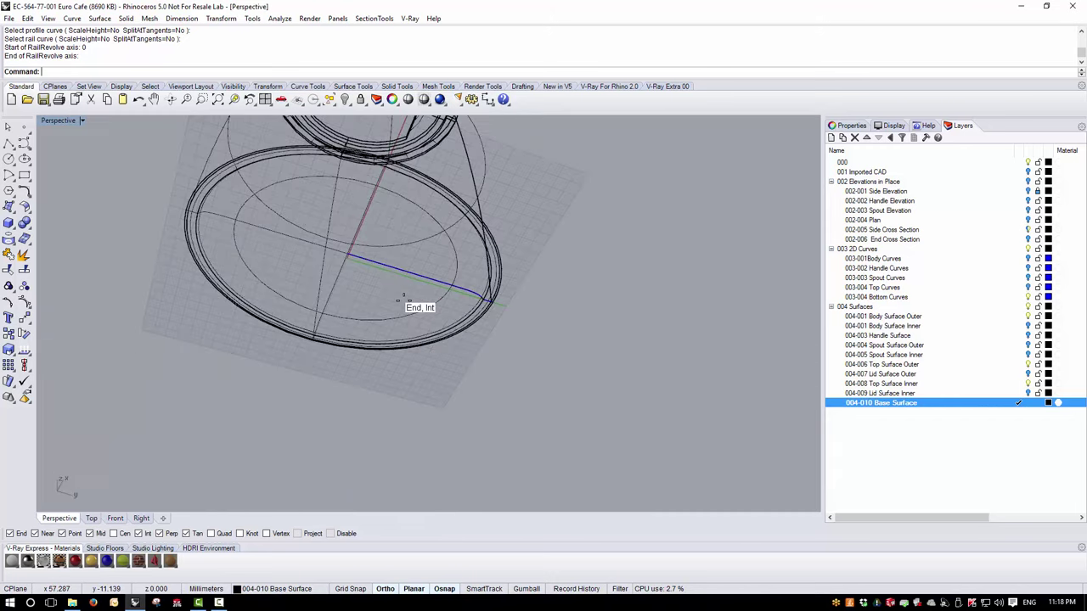
left_click(82, 119)
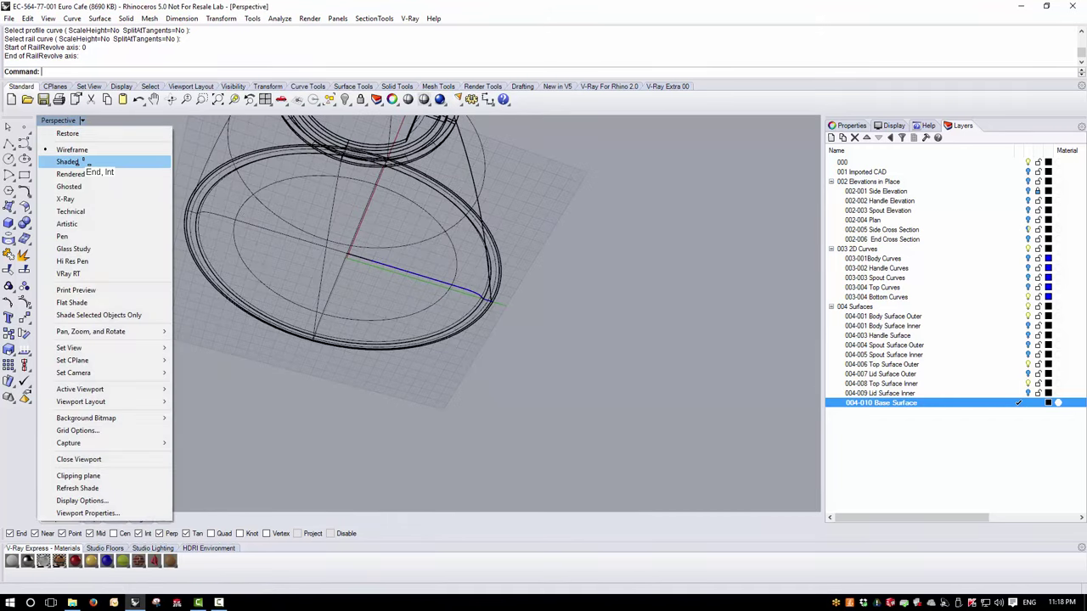
left_click(67, 162)
mouse_move(436, 400)
right_mouse_down()
mouse_move(436, 296)
mouse_move(346, 284)
mouse_move(320, 431)
mouse_move(408, 425)
mouse_move(415, 382)
mouse_move(350, 469)
mouse_move(344, 505)
mouse_move(334, 425)
mouse_move(311, 490)
mouse_move(426, 371)
mouse_move(444, 434)
mouse_move(435, 415)
mouse_move(492, 395)
mouse_move(492, 276)
mouse_move(427, 289)
mouse_move(416, 354)
right_mouse_up()
scroll(331, 315, "up", 5)
scroll(331, 421, "down", 3)
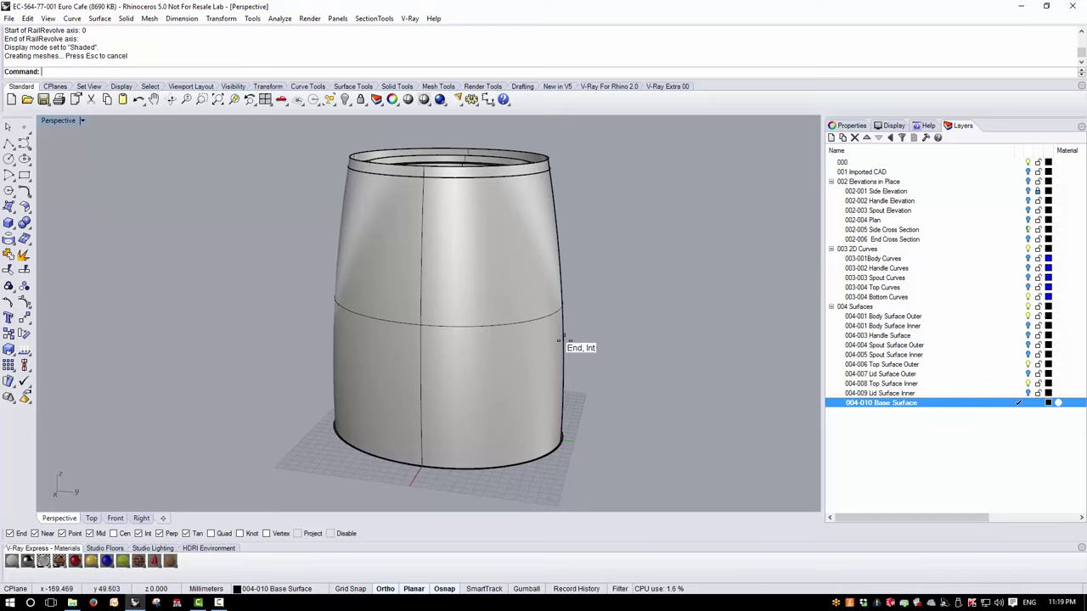
mouse_move(562, 336)
right_mouse_down()
mouse_move(652, 359)
mouse_move(684, 270)
mouse_move(607, 248)
mouse_move(530, 285)
mouse_move(543, 334)
right_mouse_up()
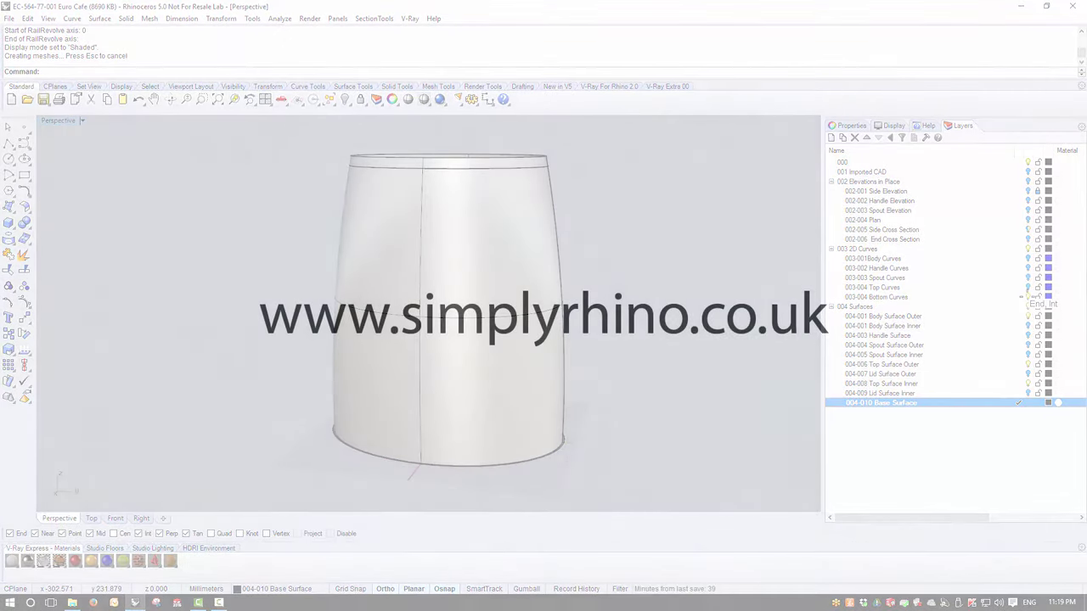